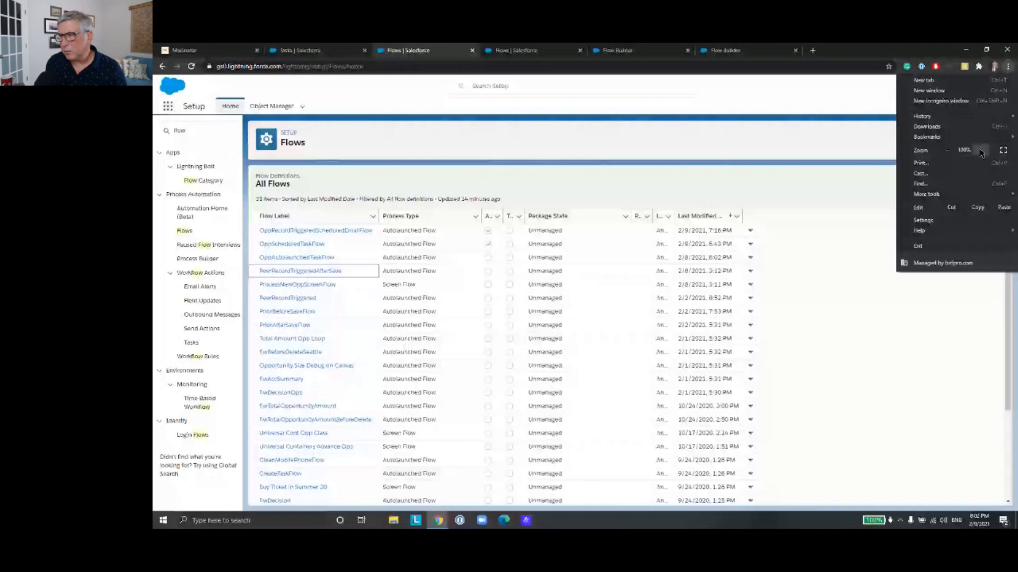
Step: Enlarge the browser page zoom and open the OppRecordTriggeredScheduledEmailFlow flow from the flow list
click(980, 151)
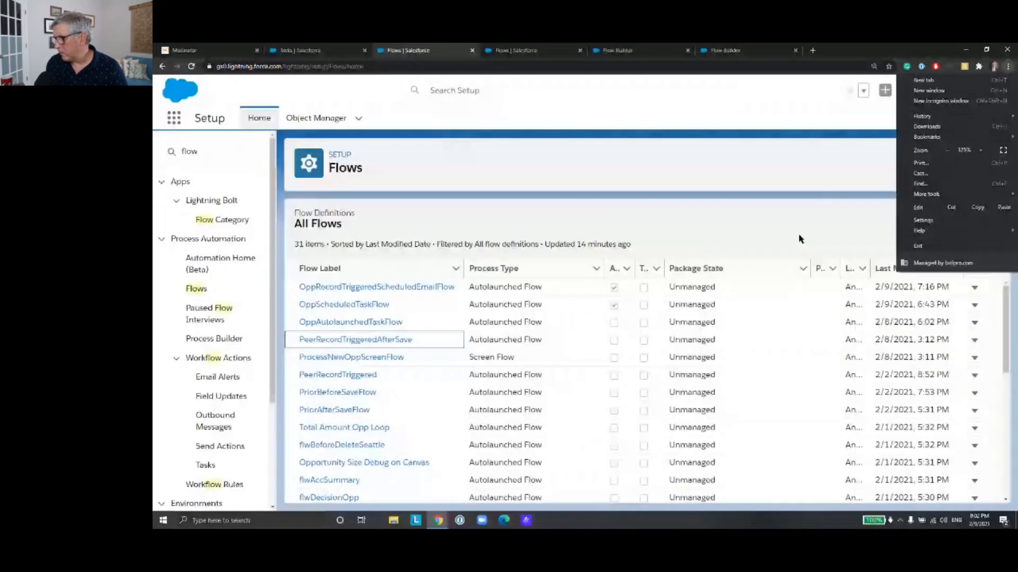
click(814, 174)
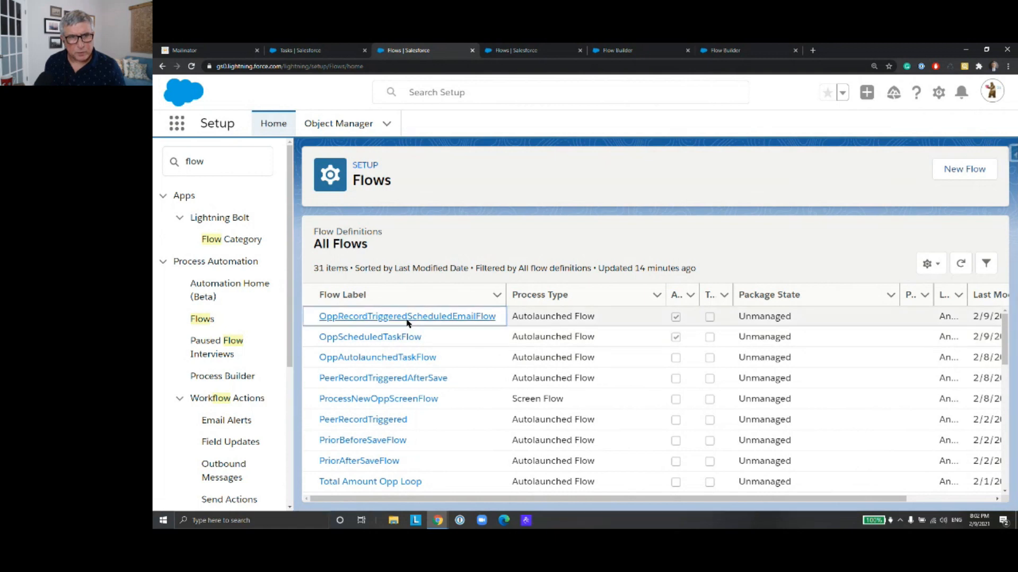
click(408, 318)
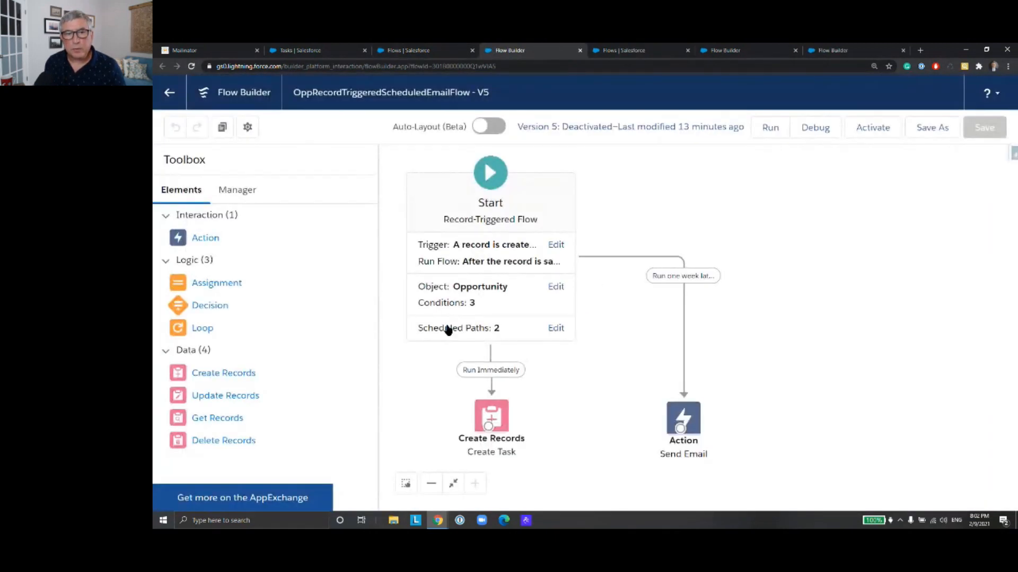
Step: Review the Start element's trigger configuration and its Opportunity entry conditions without changing them
drag(736, 364, 750, 340)
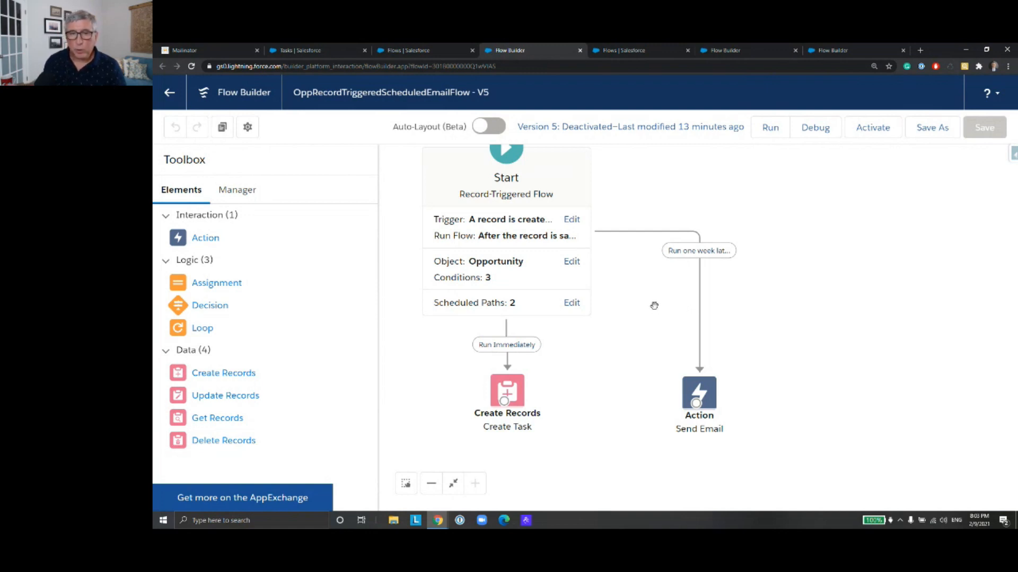
click(551, 240)
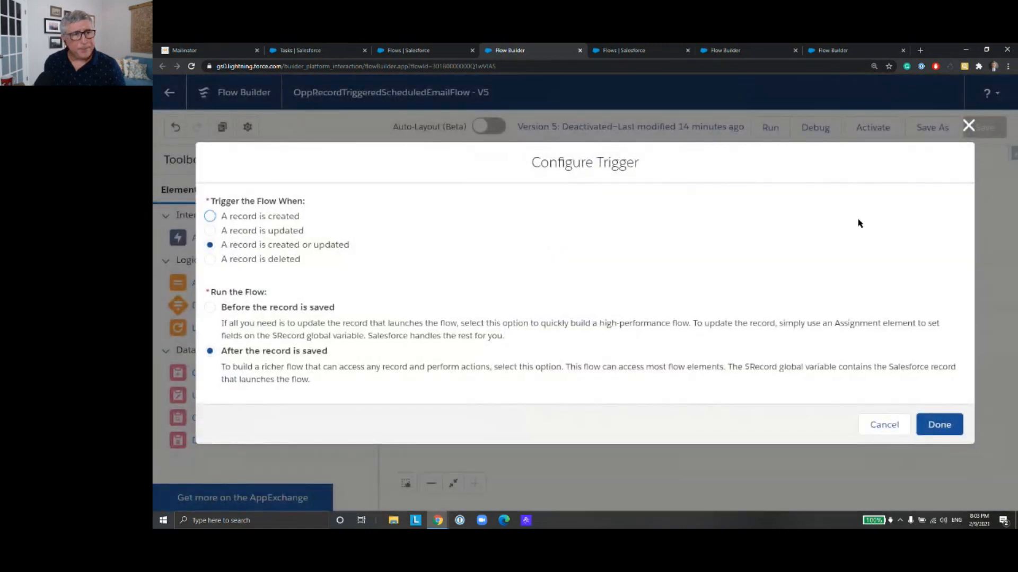
click(969, 127)
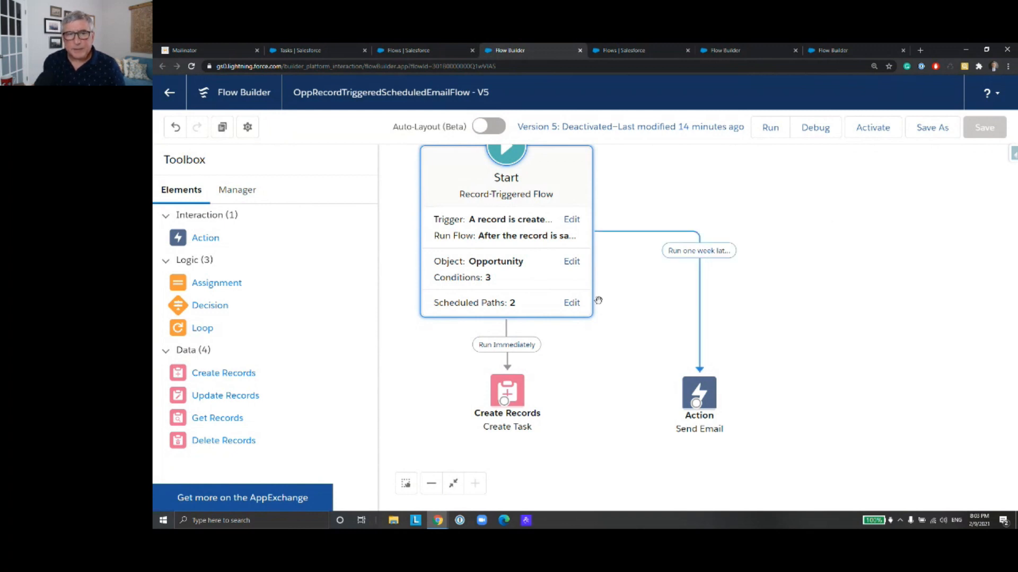
click(544, 278)
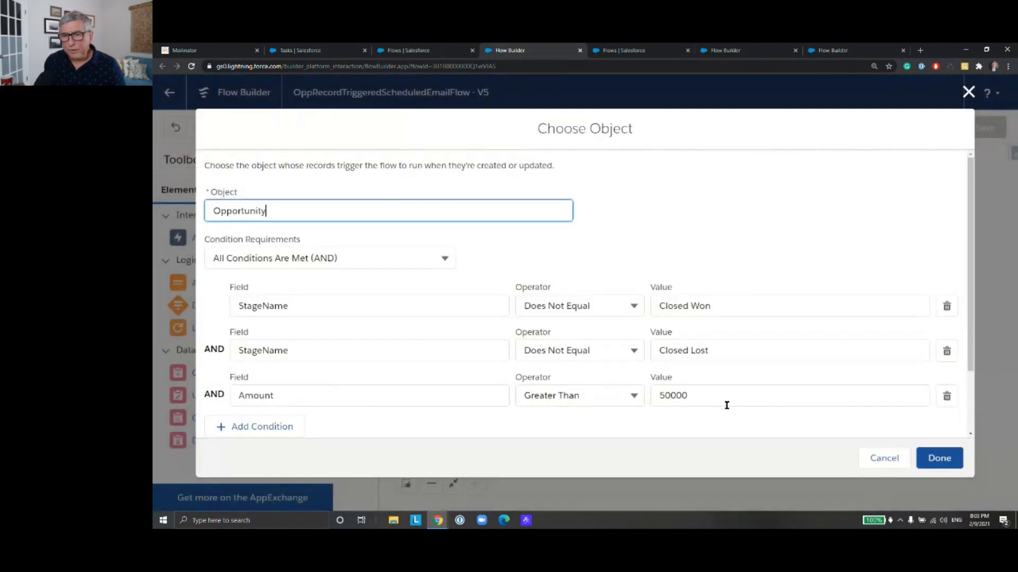
click(883, 458)
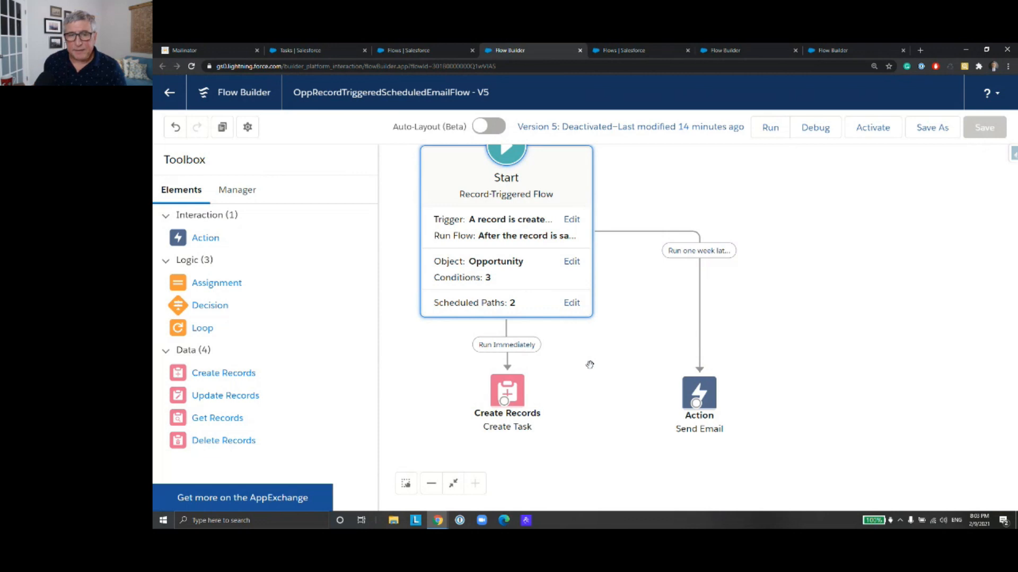
Step: Review the Send Email action's input values down to the sender options without changing them, and leave the flow
double_click(699, 390)
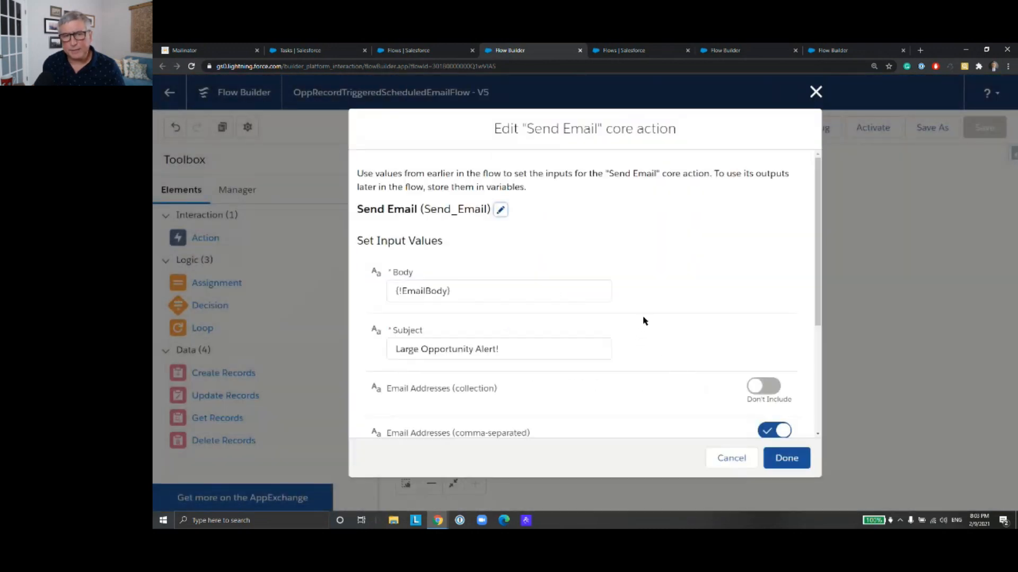
scroll(644, 320, down, 4)
scroll(643, 320, up, 1)
scroll(643, 320, down, 1)
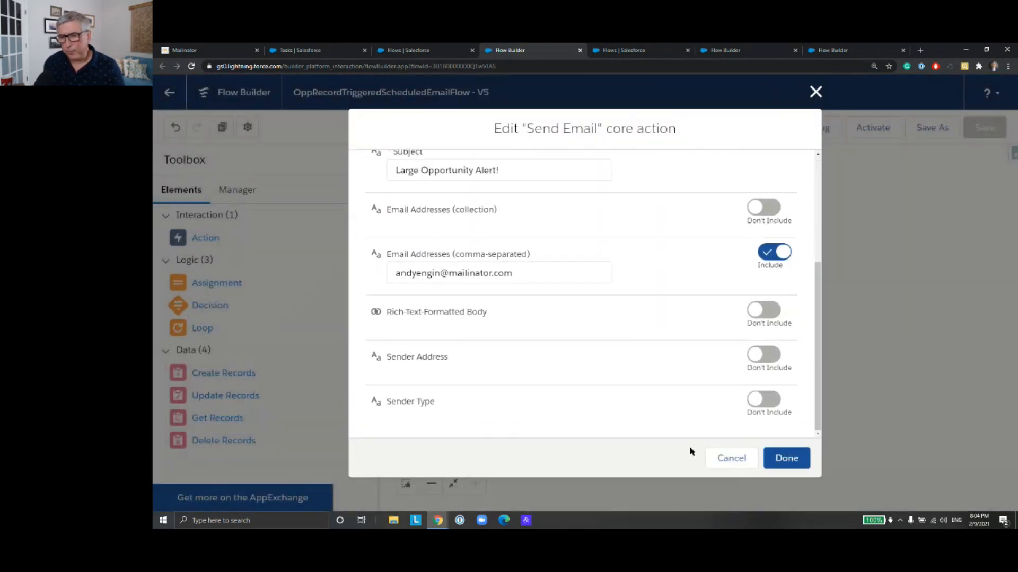
click(725, 459)
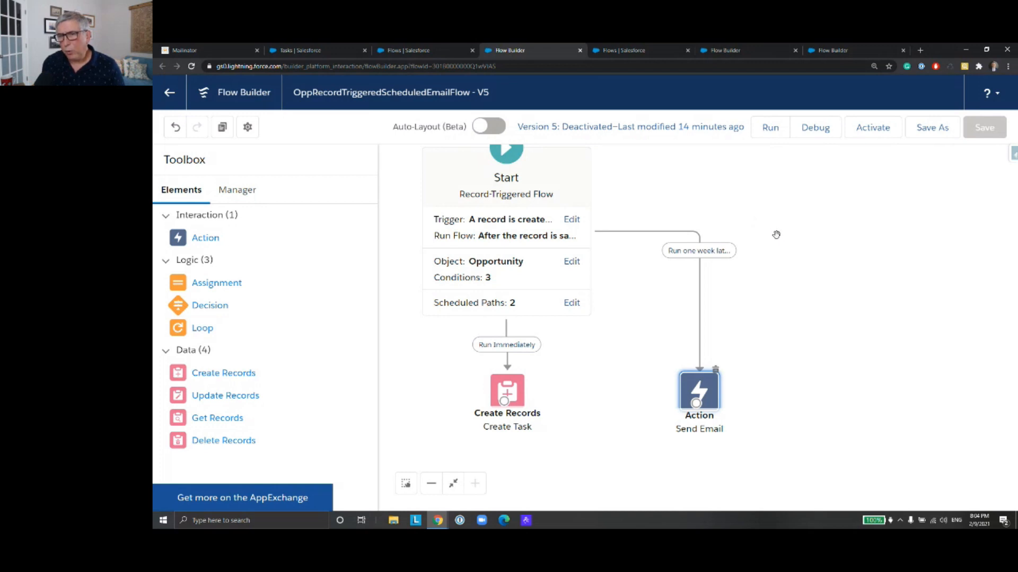
click(169, 93)
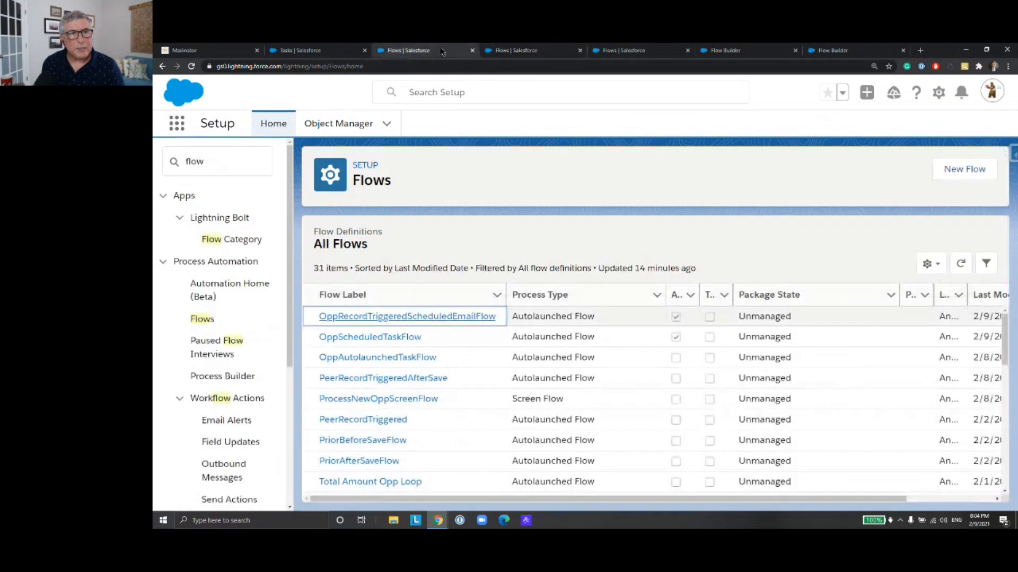
Step: Open the task "Bring the opportunity to the Weekly Bid Review Meeting" from Open Tasks and review its details
click(341, 55)
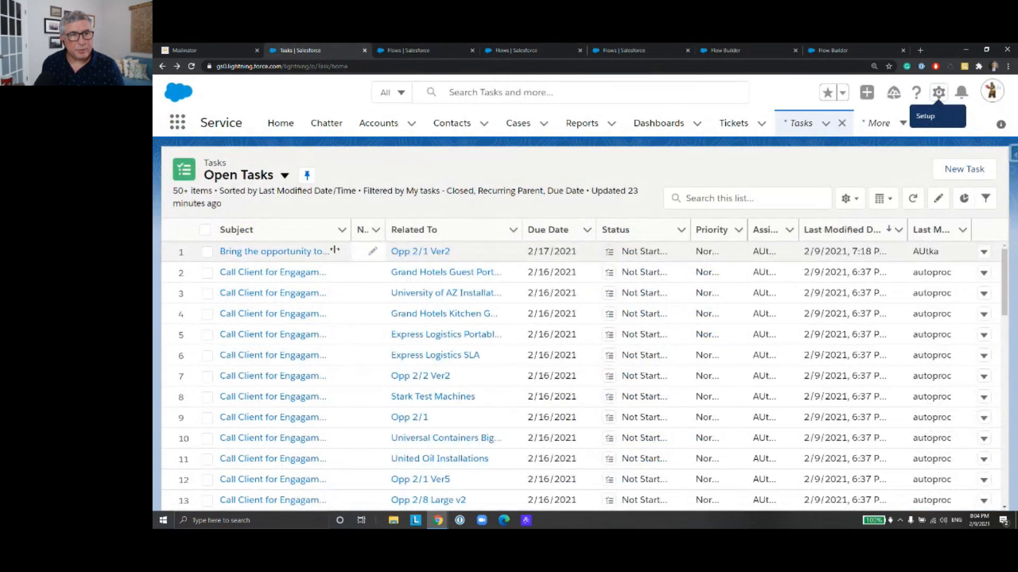
click(305, 254)
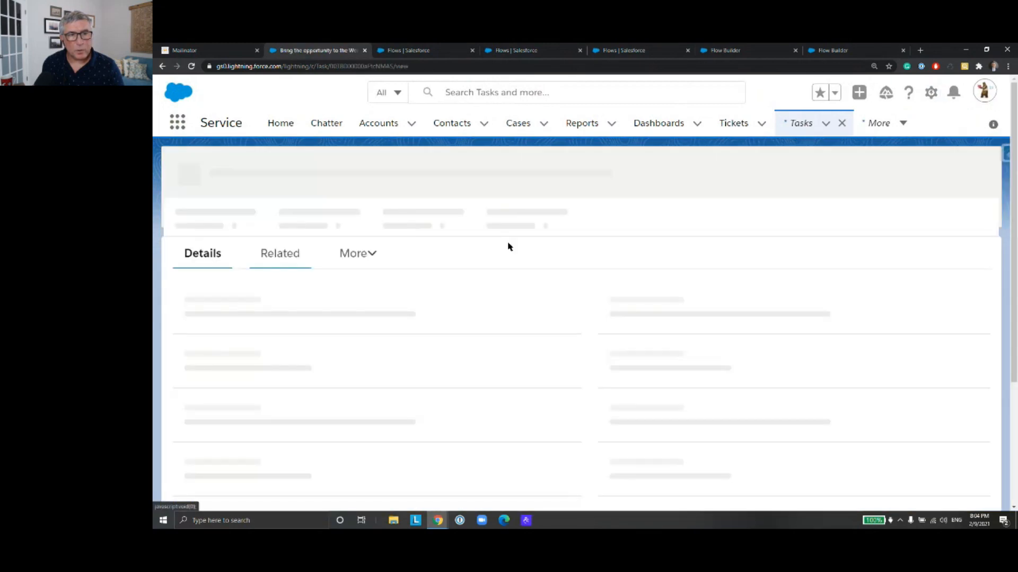
scroll(492, 229, down, 1)
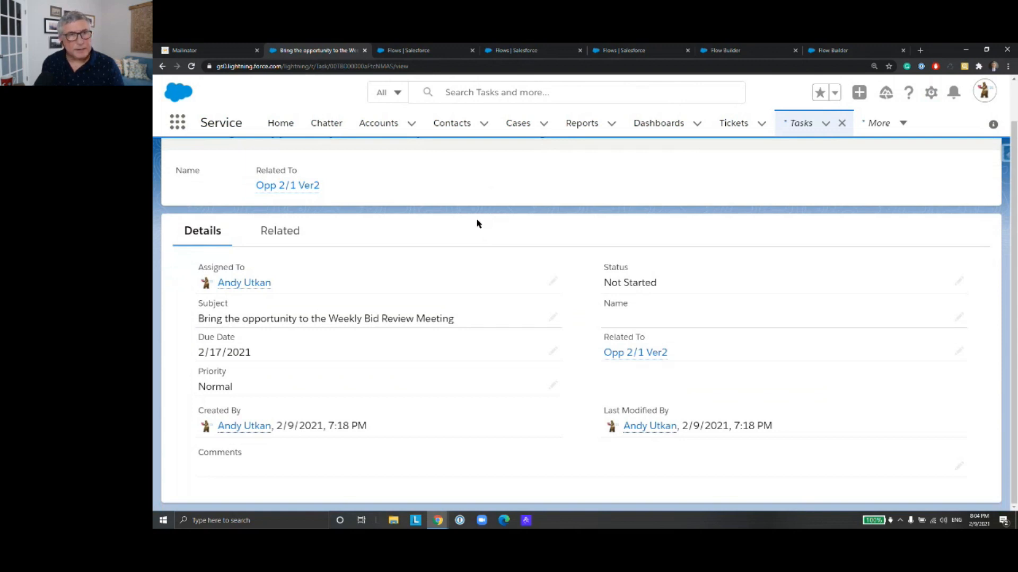
scroll(391, 155, up, 1)
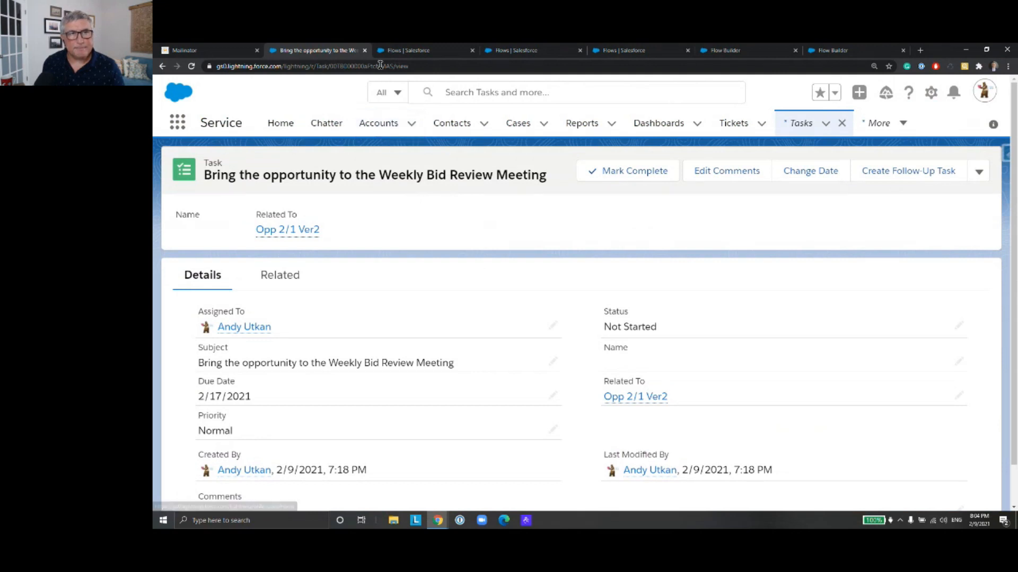
Step: Return to the Flows setup list and open the OppScheduledTaskFlow flow
click(515, 50)
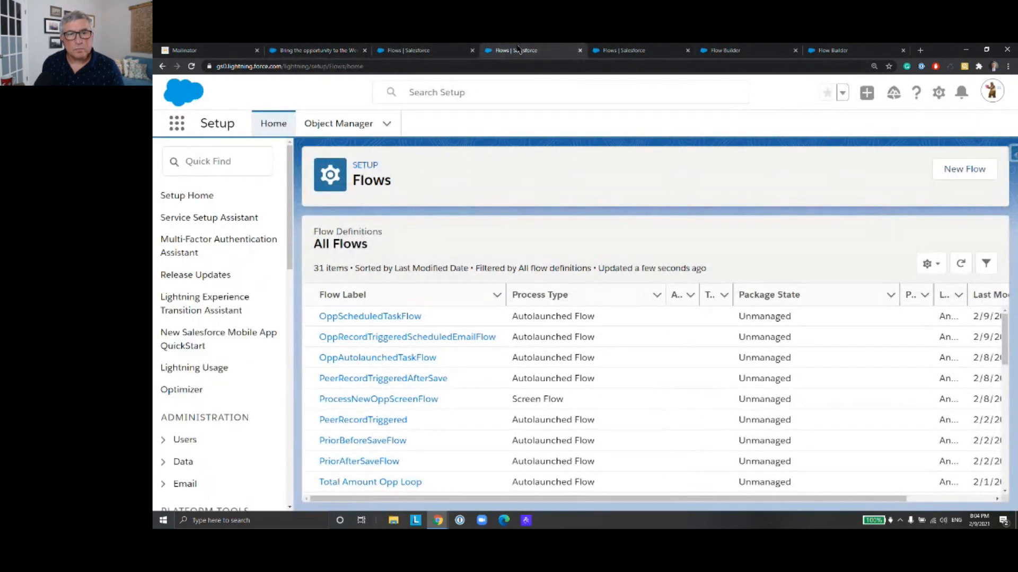
click(429, 49)
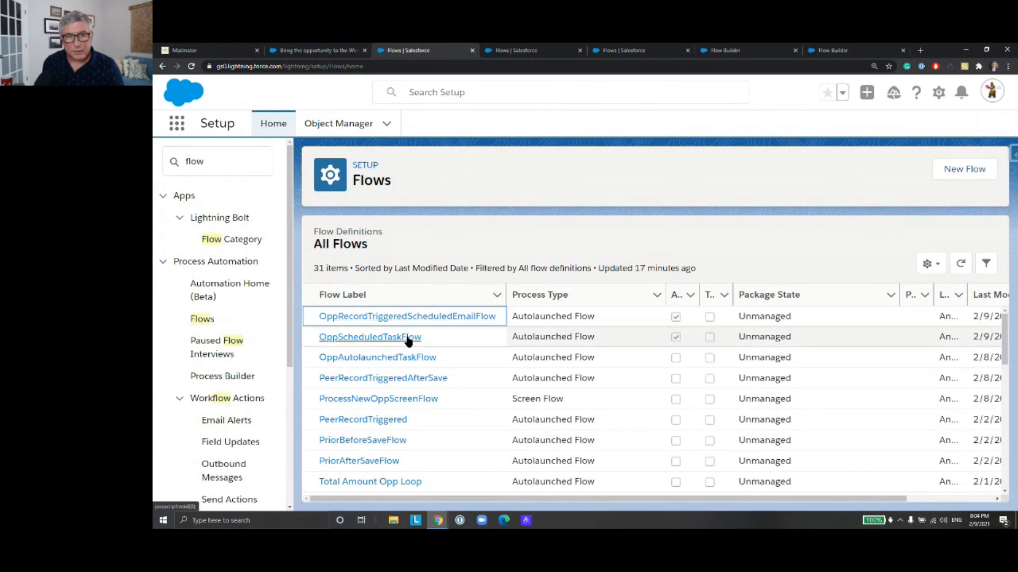
click(408, 338)
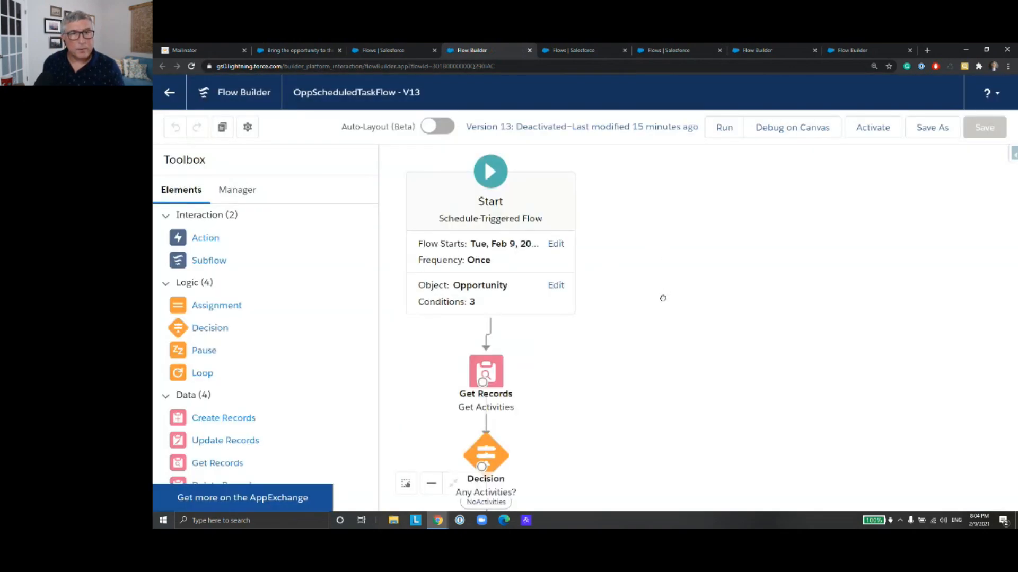
Step: Review the Start element's schedule and its Opportunity filter conditions in the scheduled flow without changing them
drag(662, 291, 688, 233)
drag(638, 311, 655, 352)
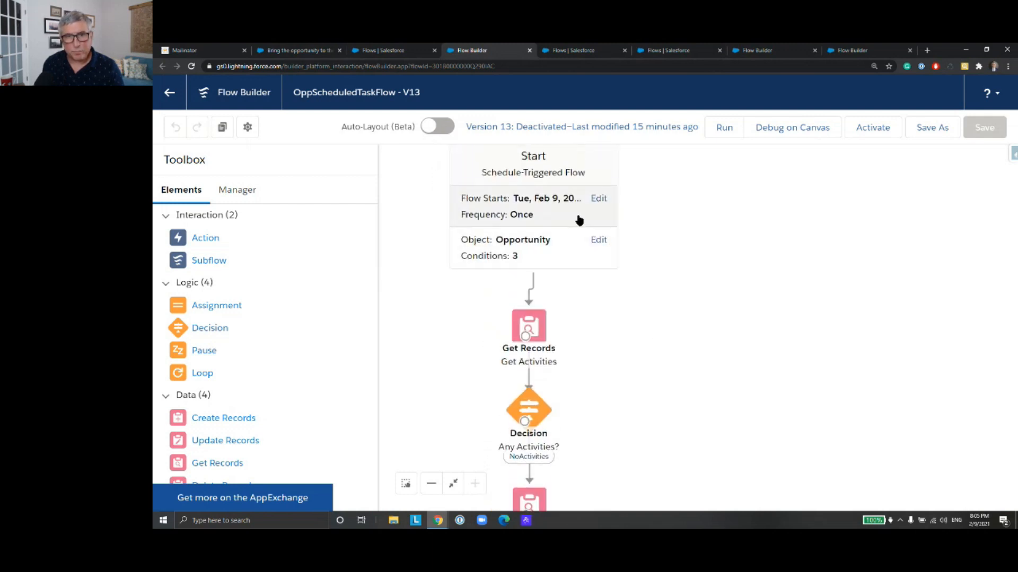
click(578, 215)
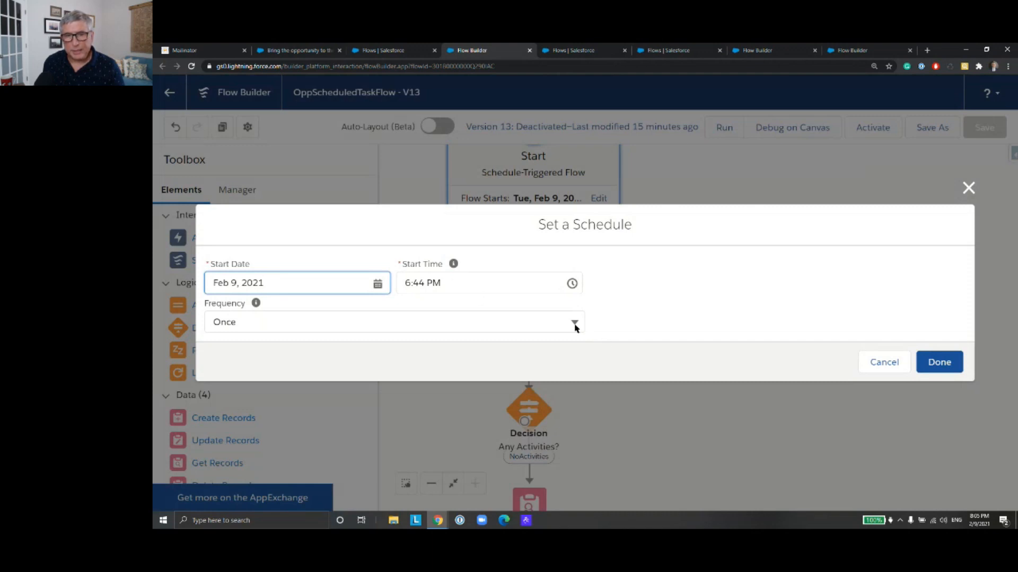
click(882, 364)
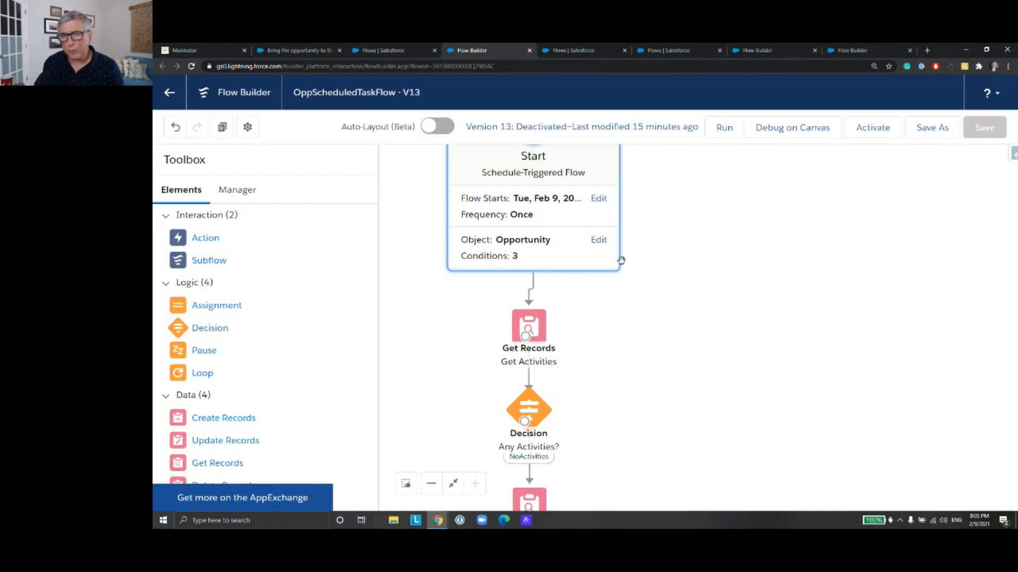
click(559, 259)
scroll(696, 243, down, 2)
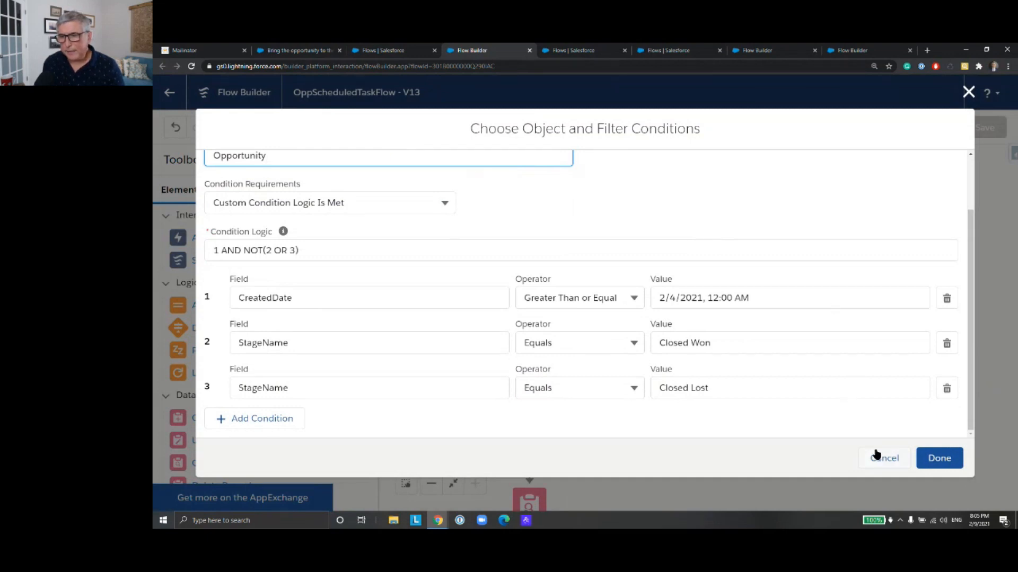
click(884, 459)
Step: Examine the flow's path down to the Create Task element and review the field values it sets for the task
scroll(737, 339, down, 2)
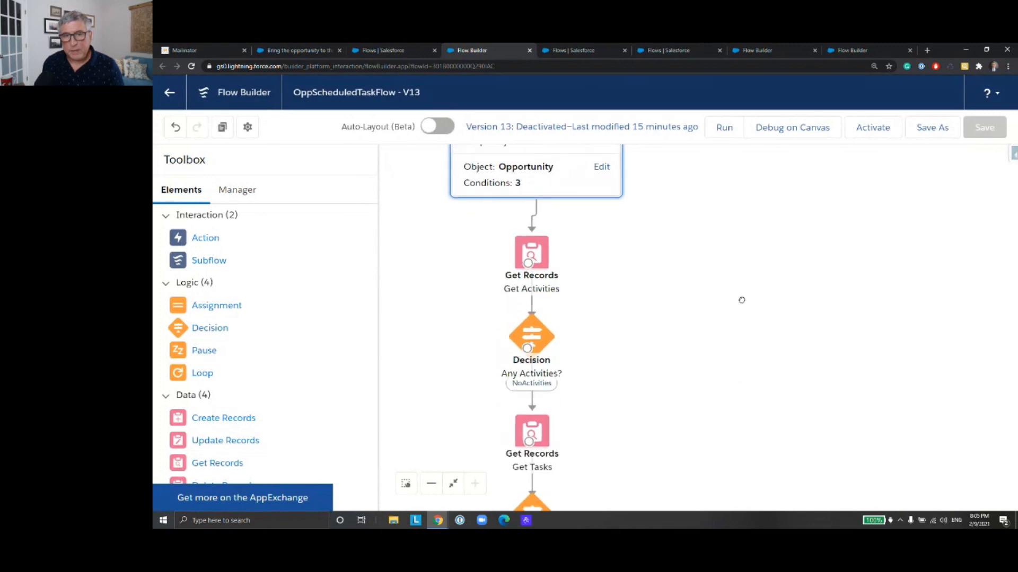
drag(642, 352, 669, 294)
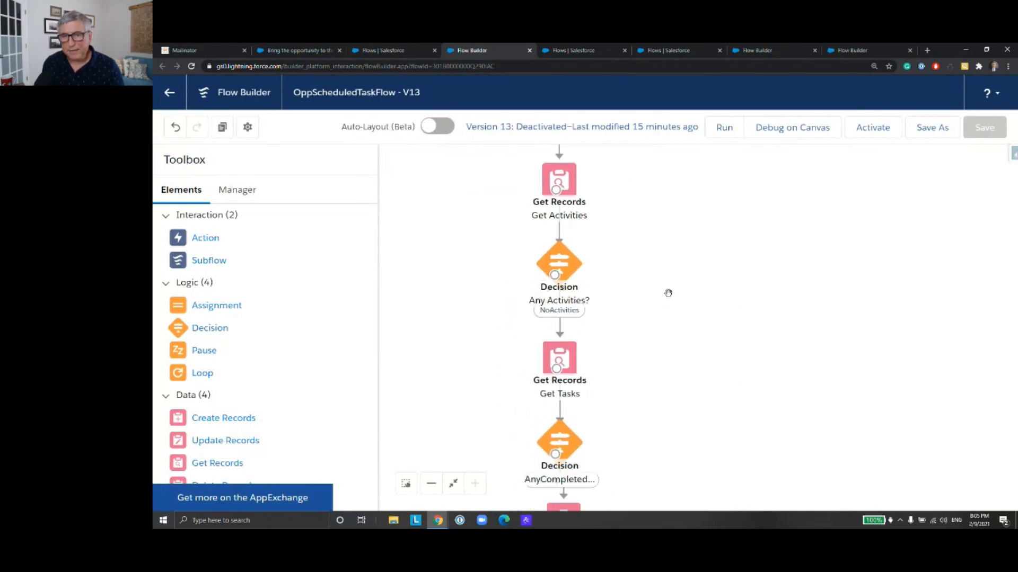
drag(727, 427, 721, 334)
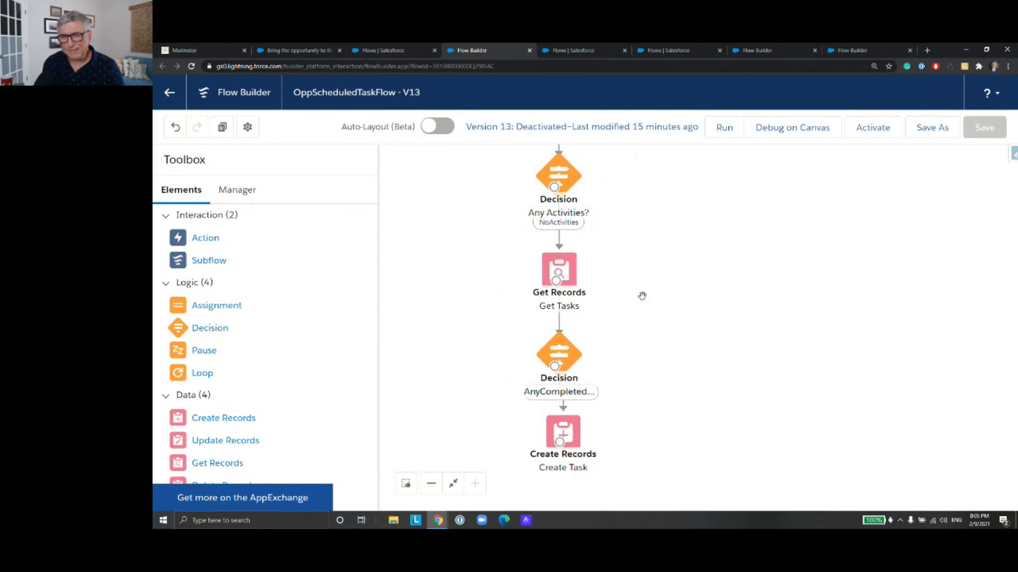
drag(682, 376, 689, 332)
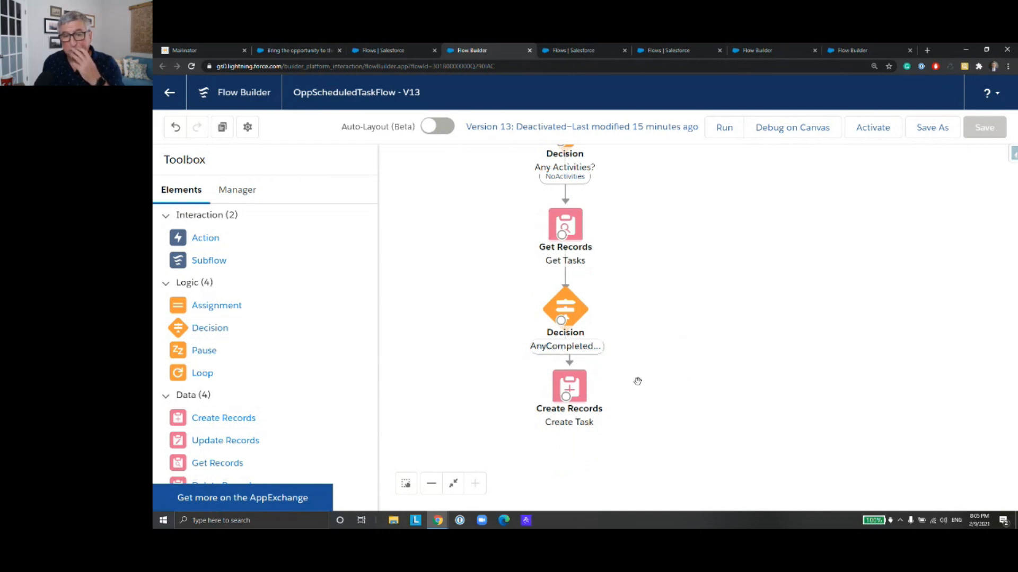
click(581, 395)
double_click(582, 395)
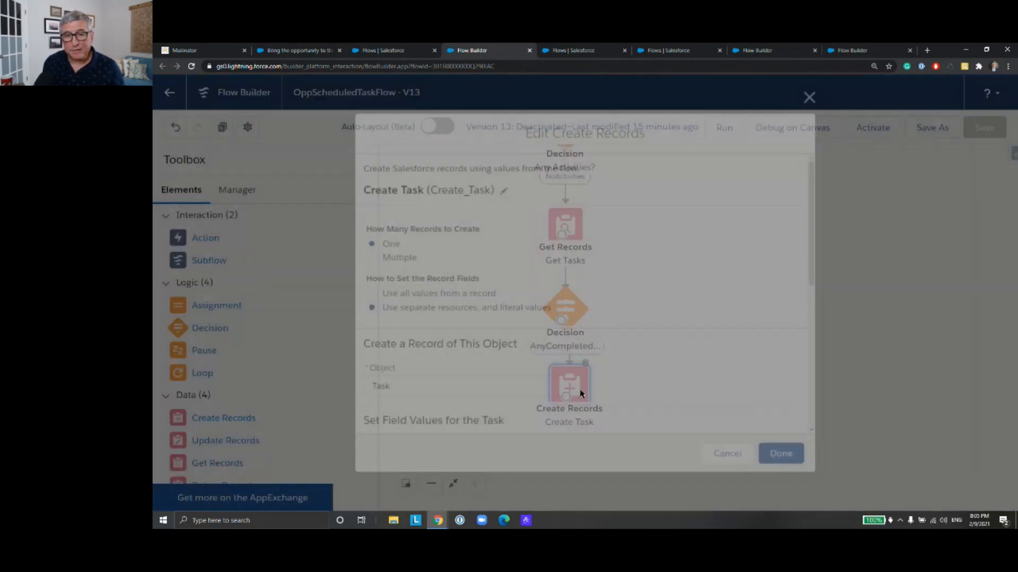
scroll(650, 353, down, 5)
scroll(650, 347, down, 3)
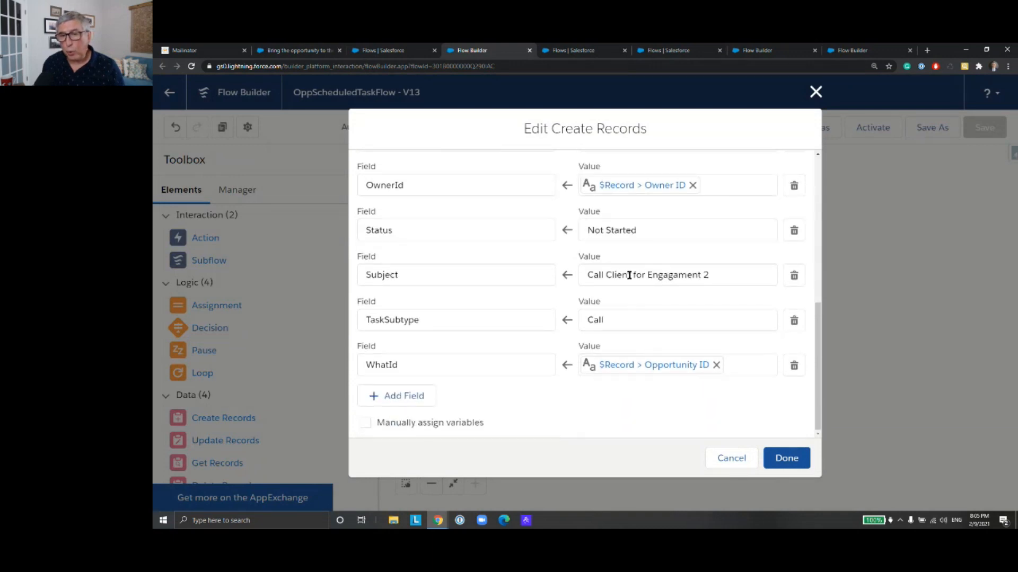
click(734, 460)
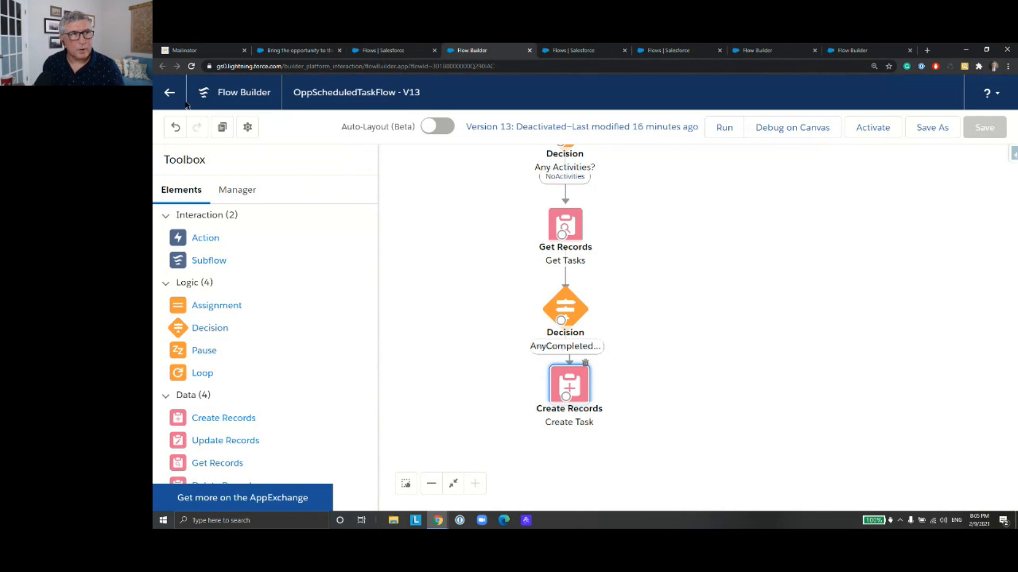
Step: Return to the flow list and sort all flows by the Active column, first descending and finally ascending
click(170, 93)
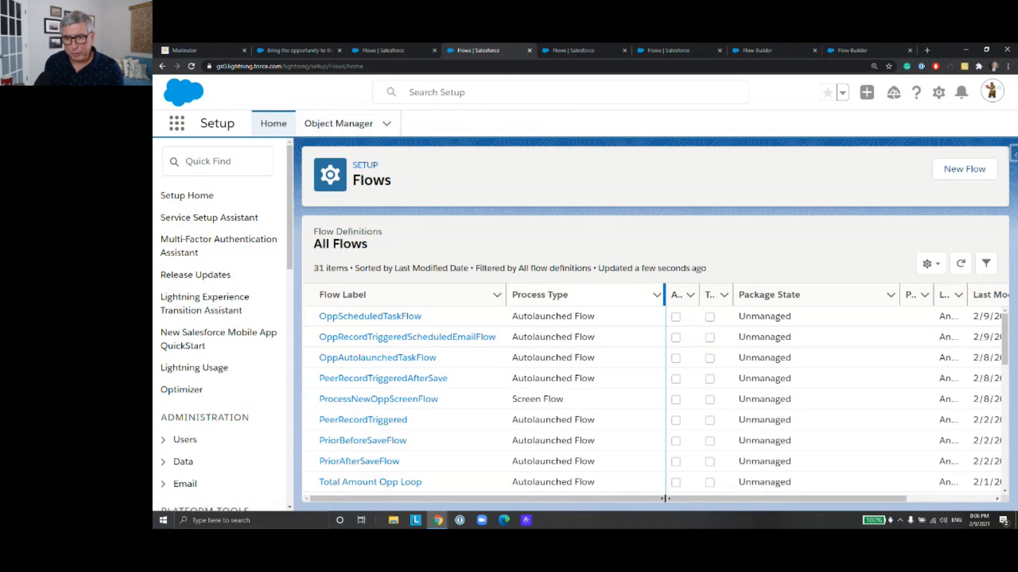
drag(682, 501, 744, 503)
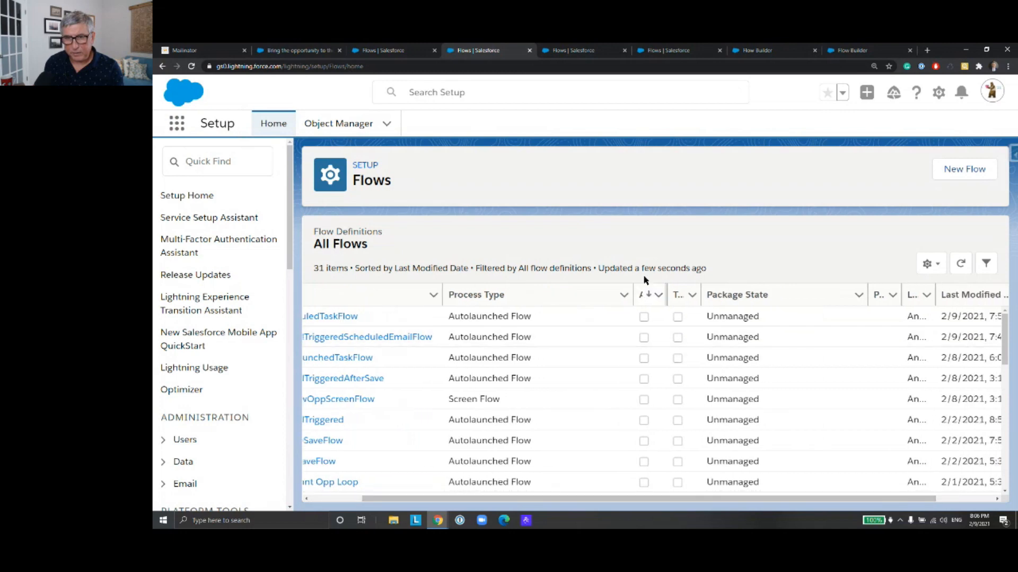
click(646, 294)
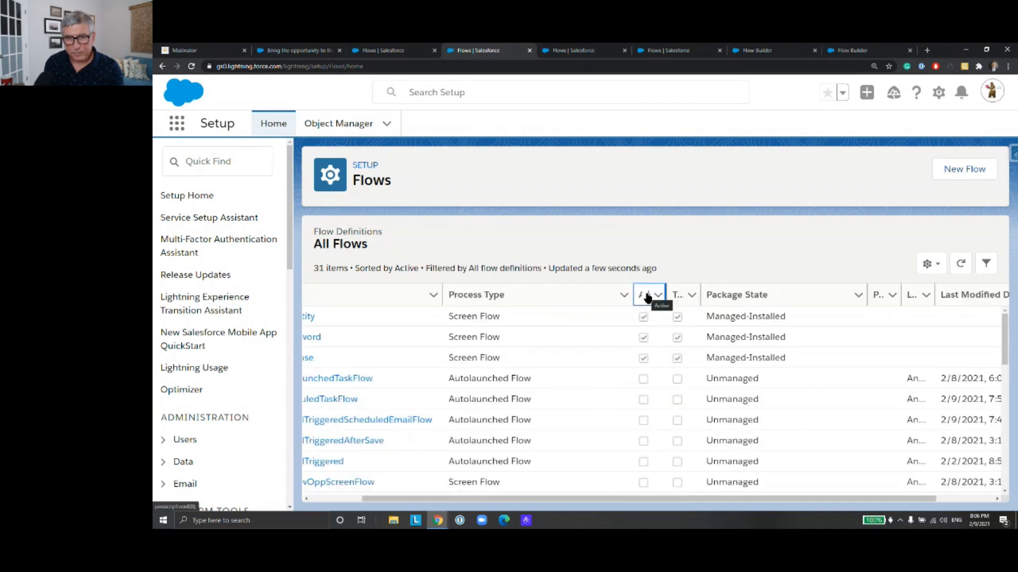
drag(520, 501, 591, 504)
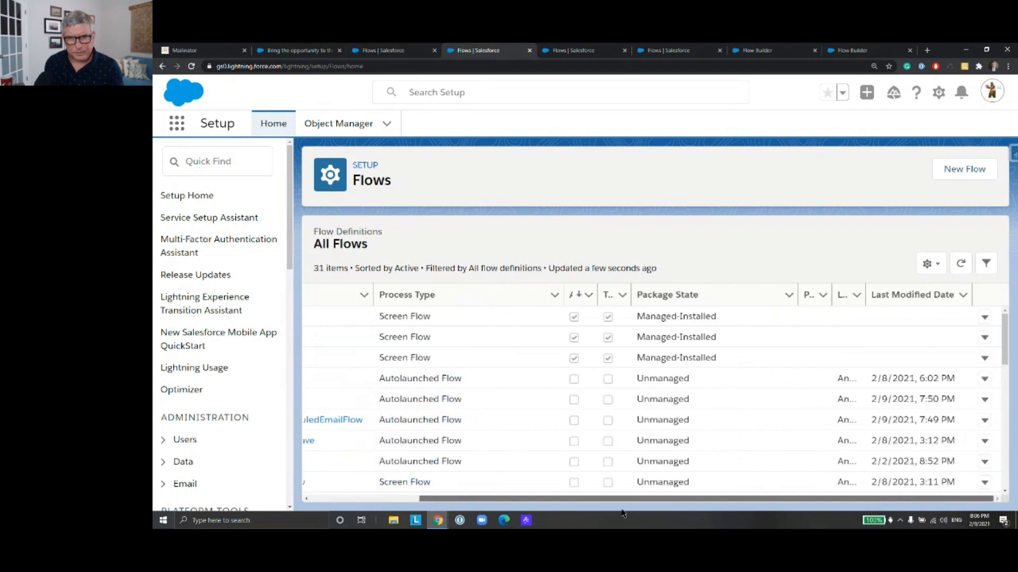
click(582, 299)
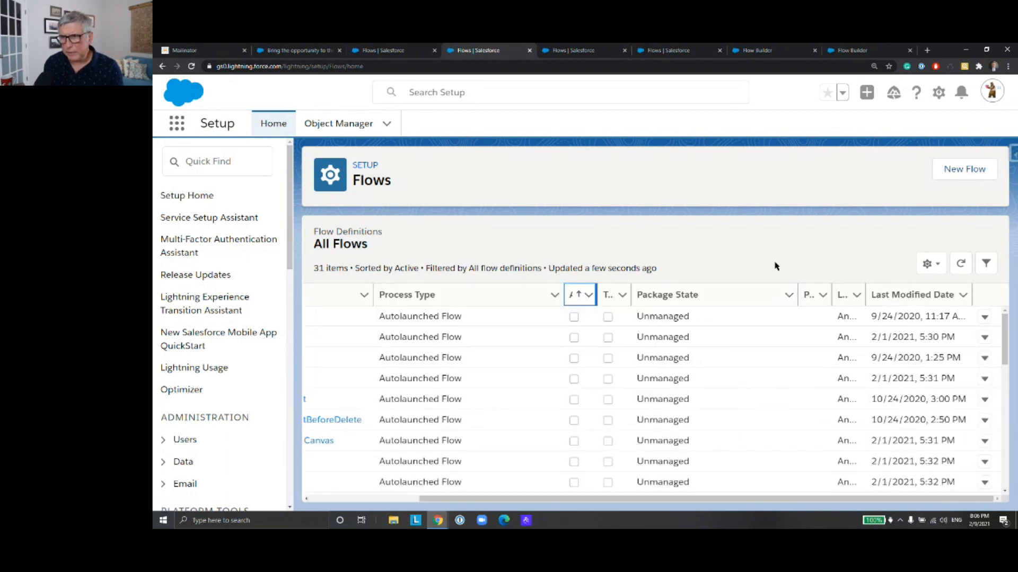
Step: Create a new Record-Triggered Flow that uses the Auto-Layout canvas
click(977, 179)
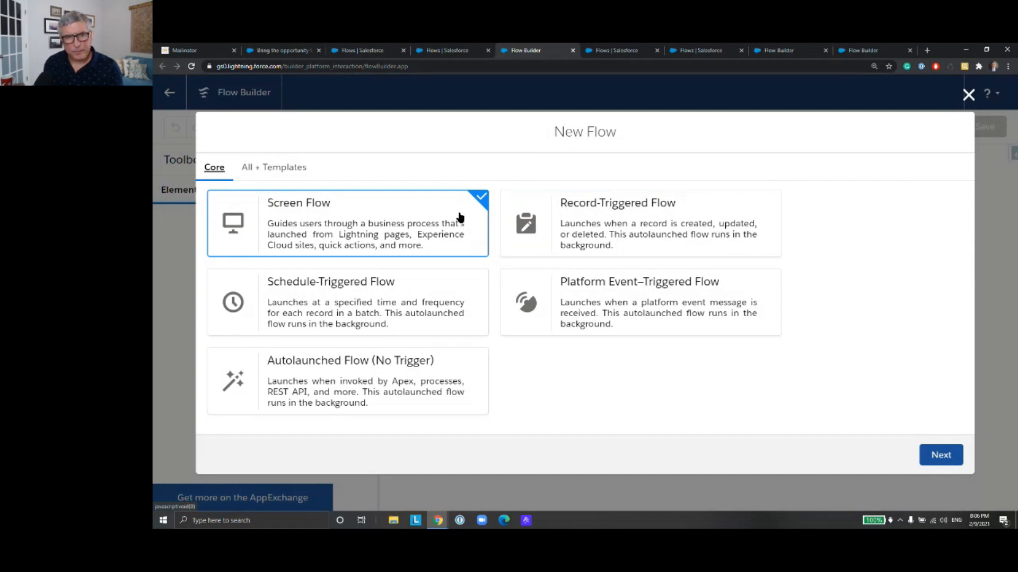
click(597, 222)
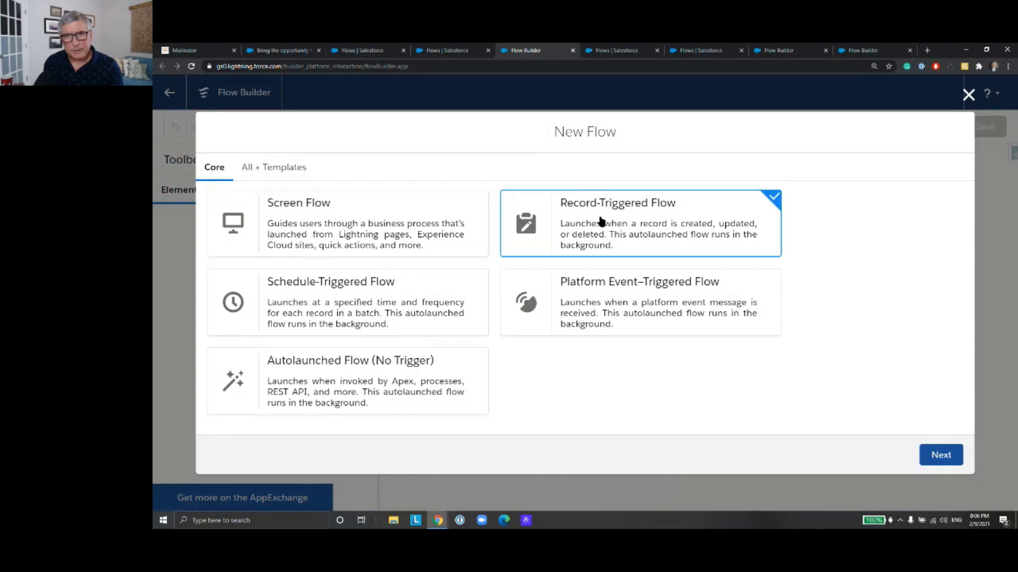
click(942, 456)
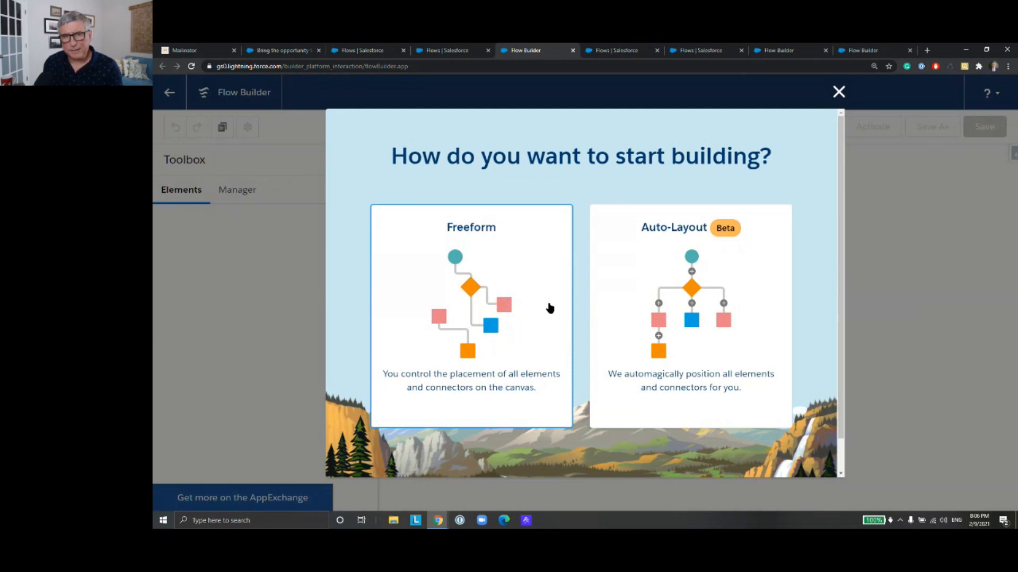
click(606, 317)
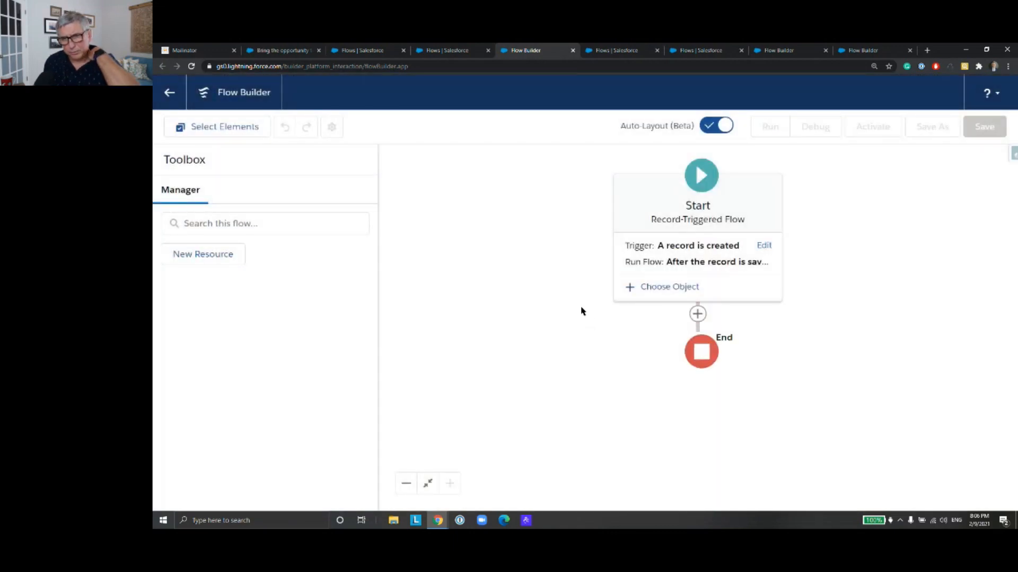
Step: Configure the Start element's trigger so the flow runs when a record is created or updated
click(690, 270)
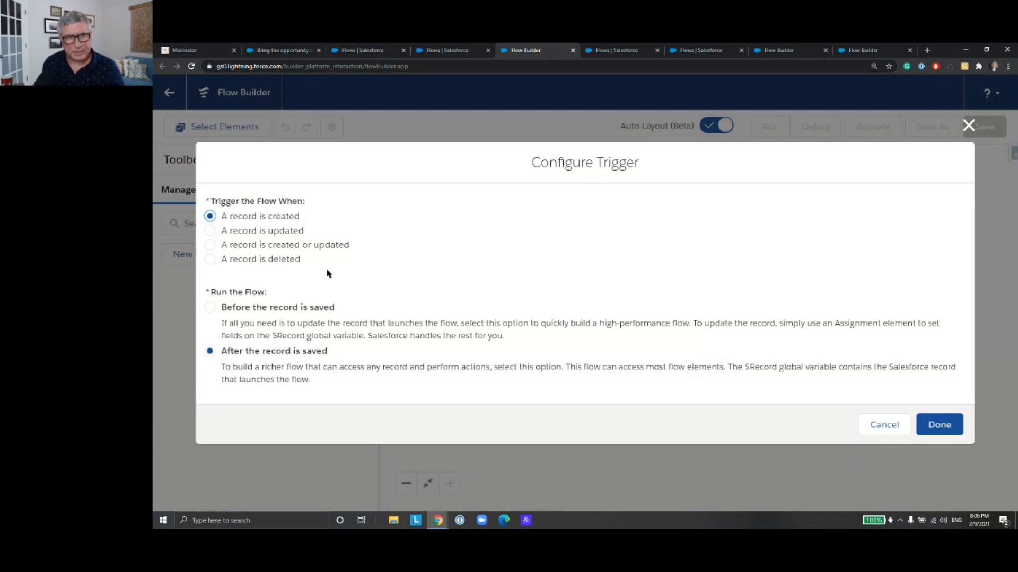
click(210, 245)
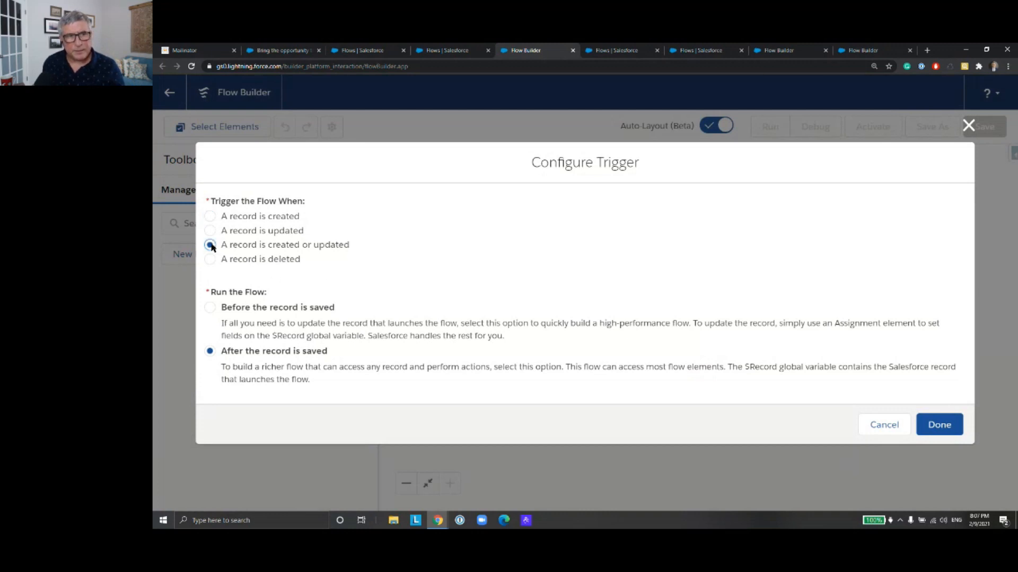
click(934, 428)
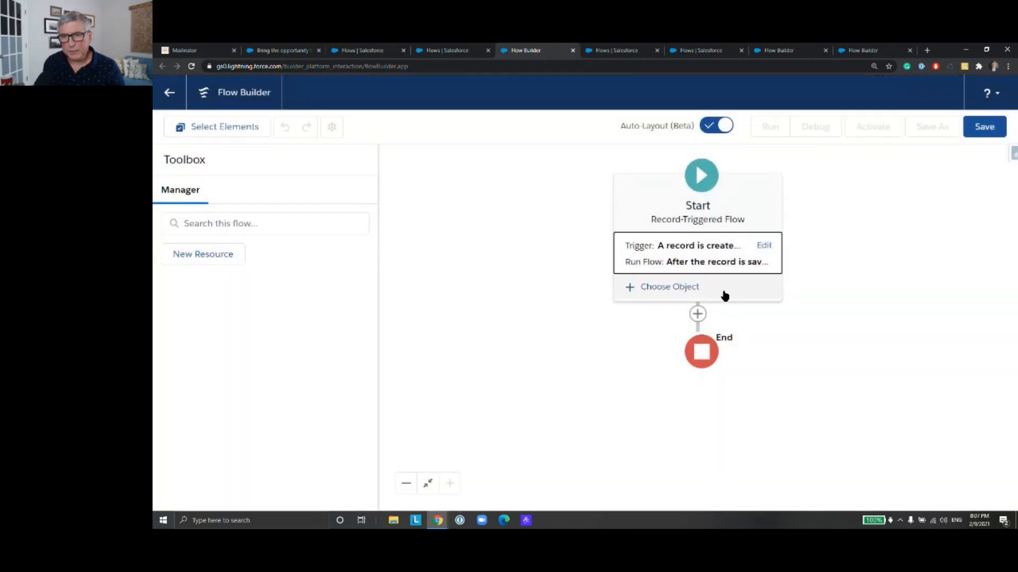
Step: Choose Opportunity as the object whose records trigger the flow
click(723, 293)
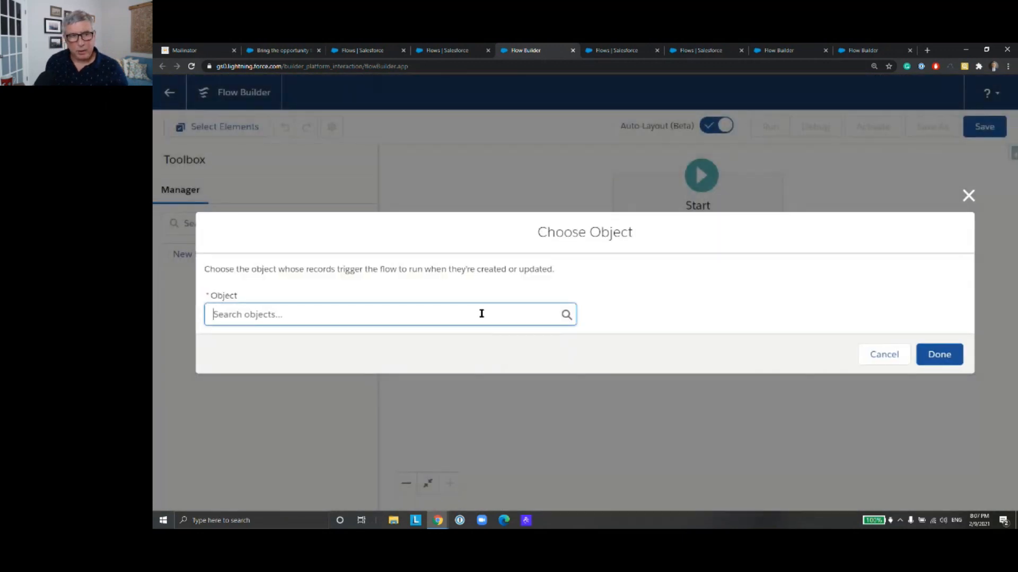
click(481, 314)
text(Oppo)
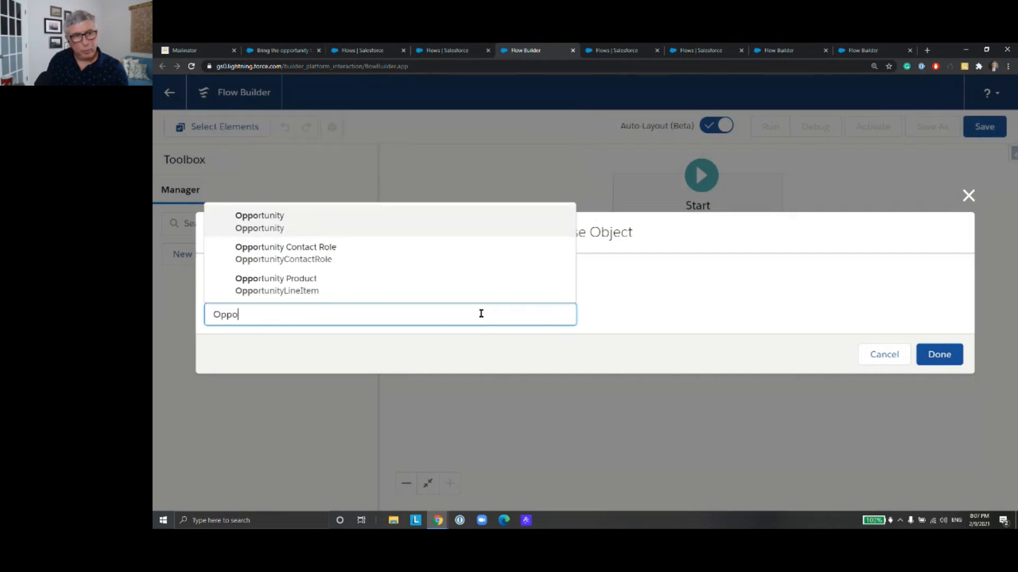
click(446, 222)
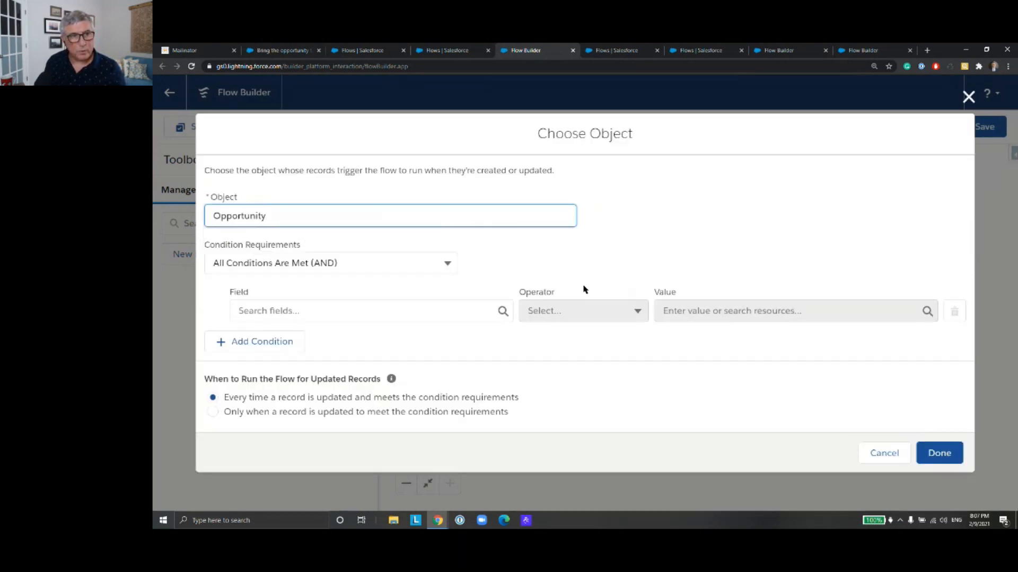
Step: Define the first Opportunity entry condition as StageName Does Not Equal Closed Won
click(471, 311)
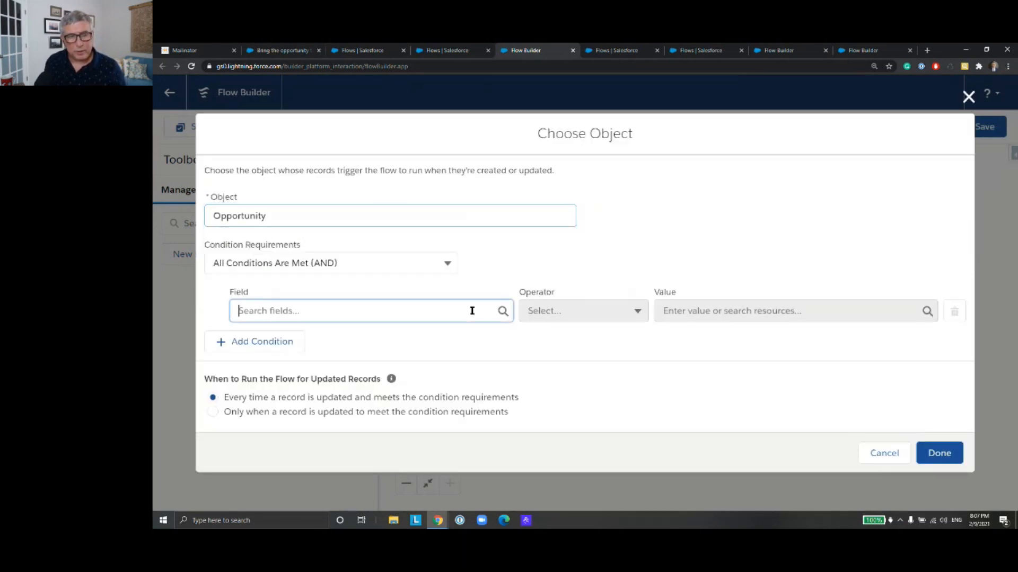
text(St)
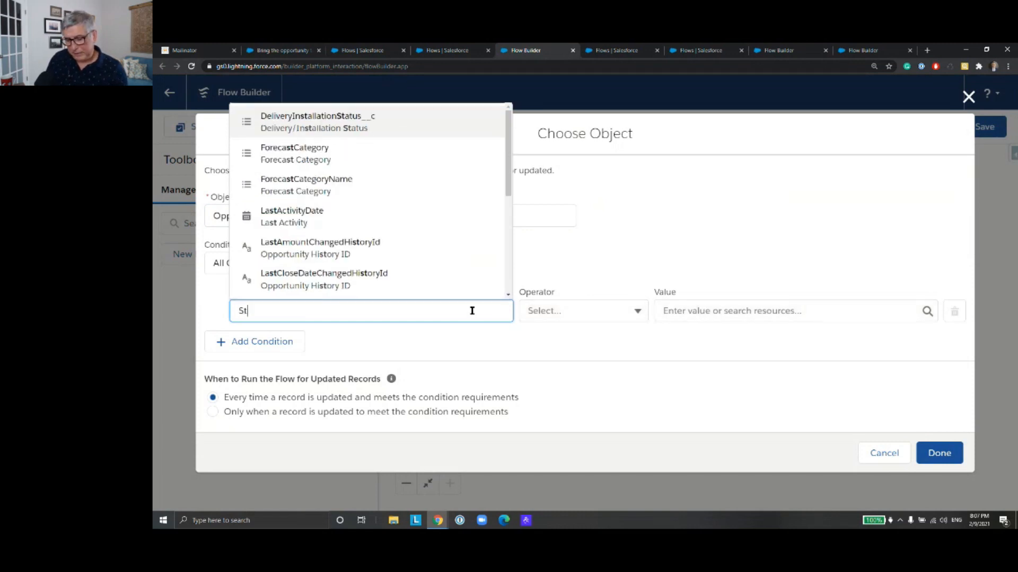
text(age)
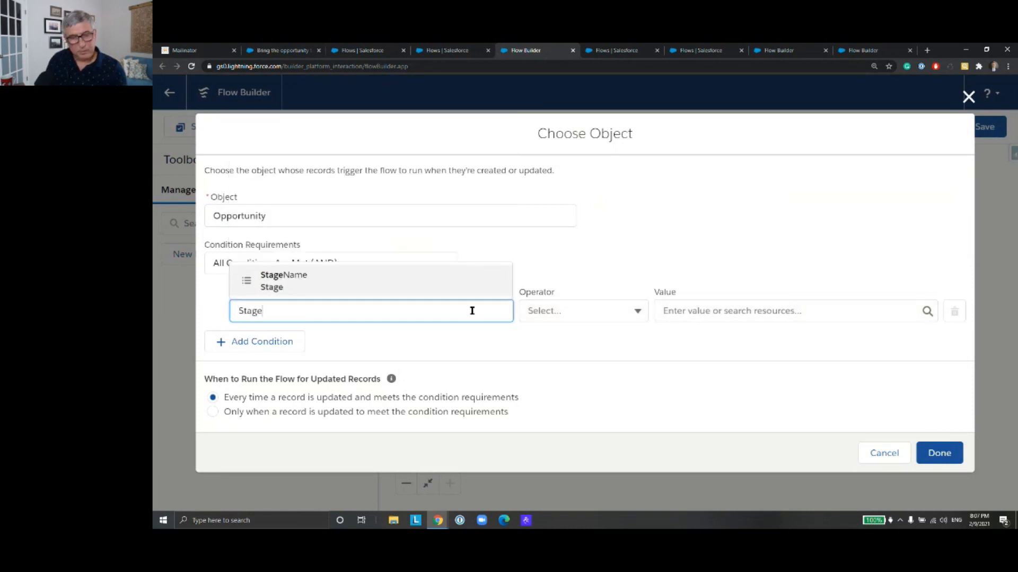
click(461, 273)
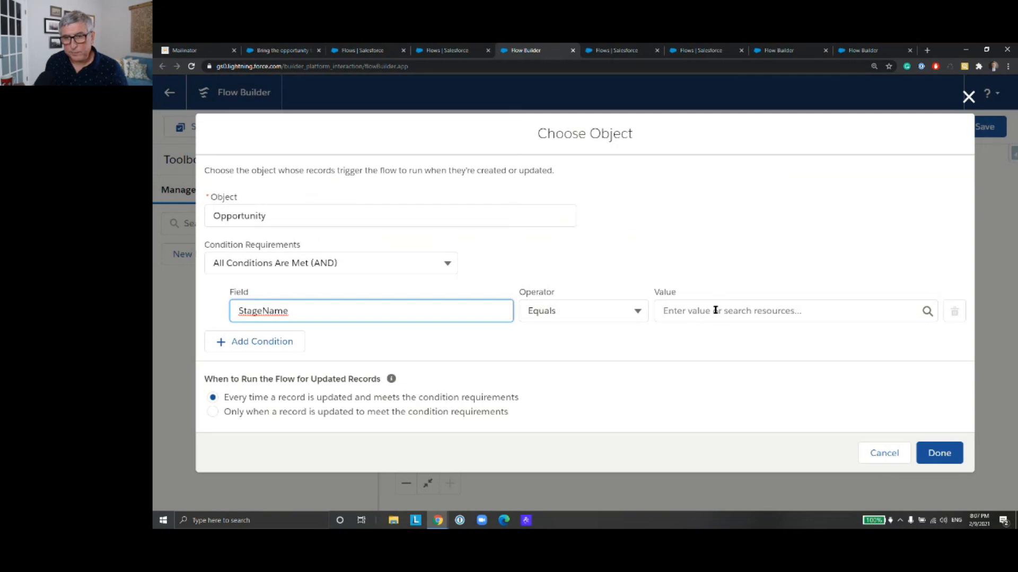
click(715, 311)
text(Clos)
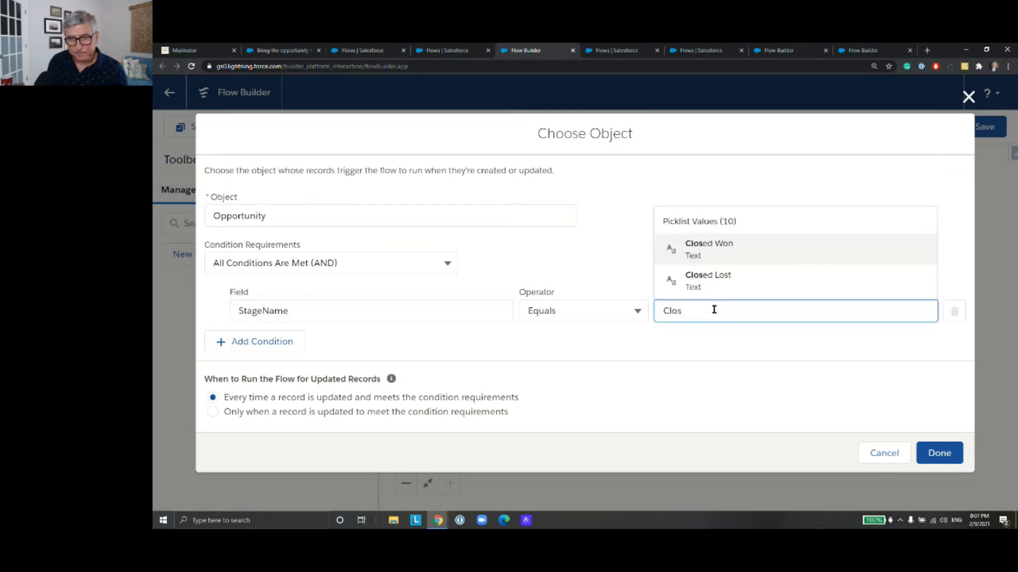
click(736, 250)
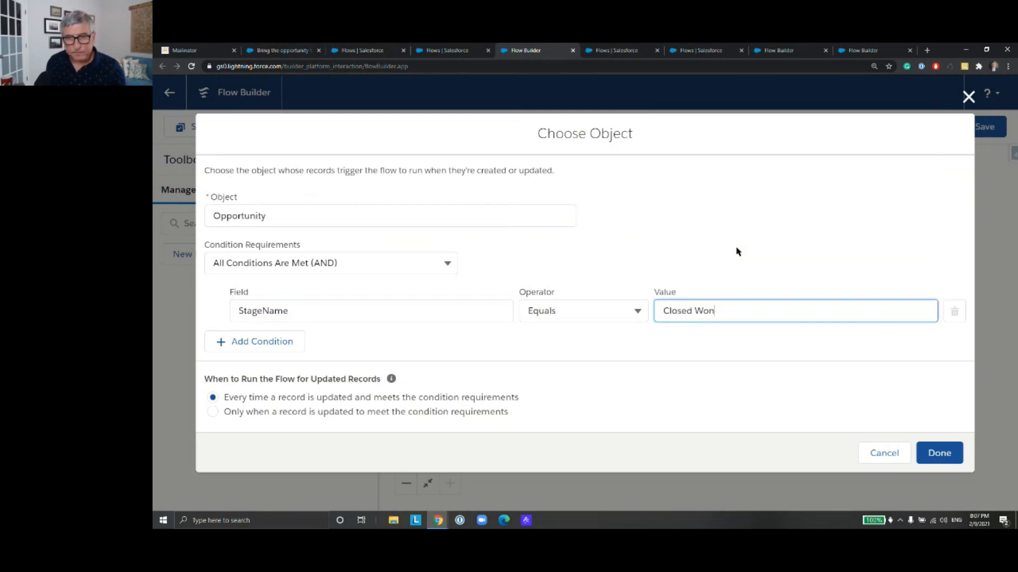
click(621, 311)
click(620, 361)
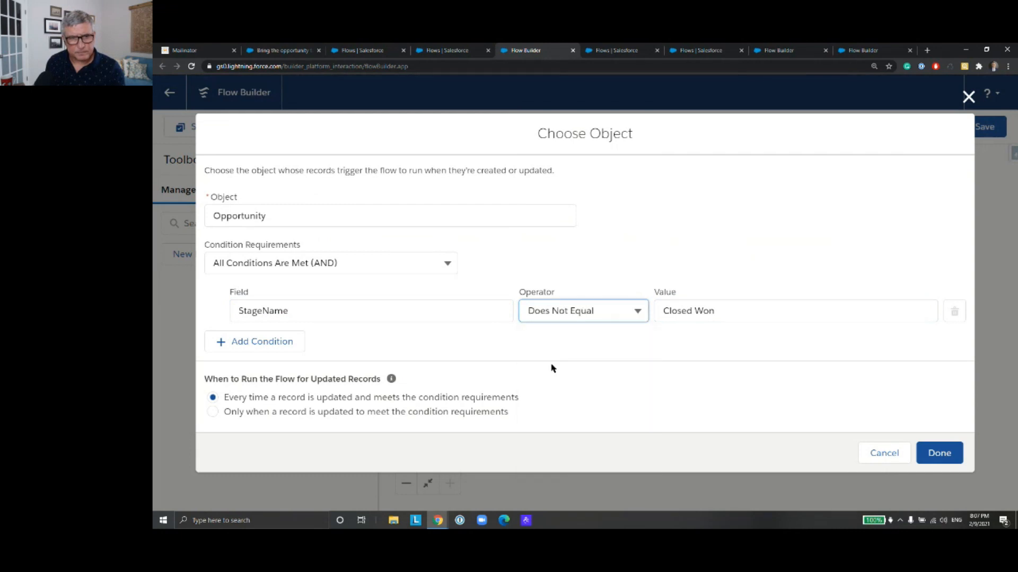
Step: Add a second entry condition requiring StageName Does Not Equal Closed Lost
click(295, 343)
click(305, 347)
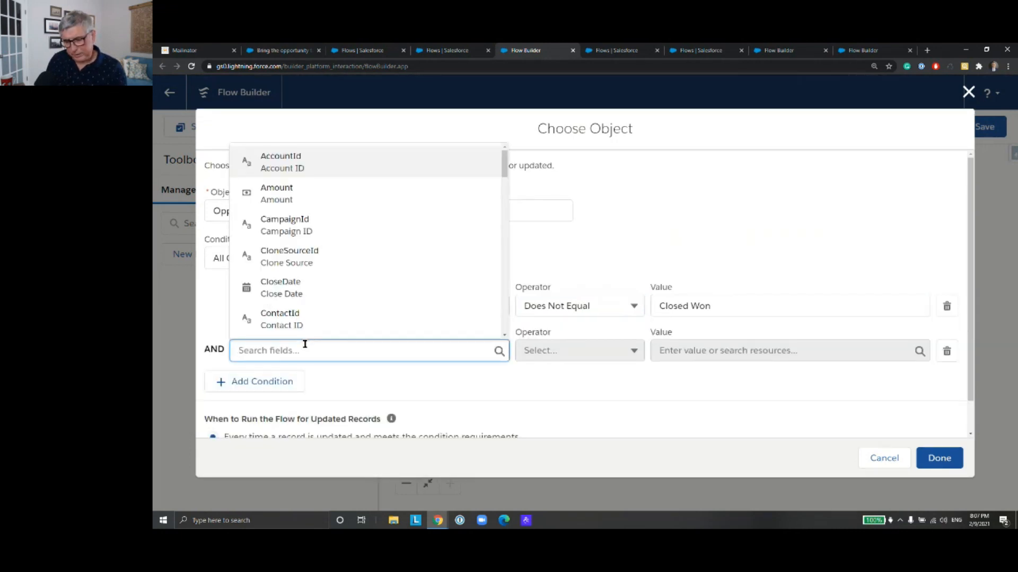
text(Stage)
click(334, 327)
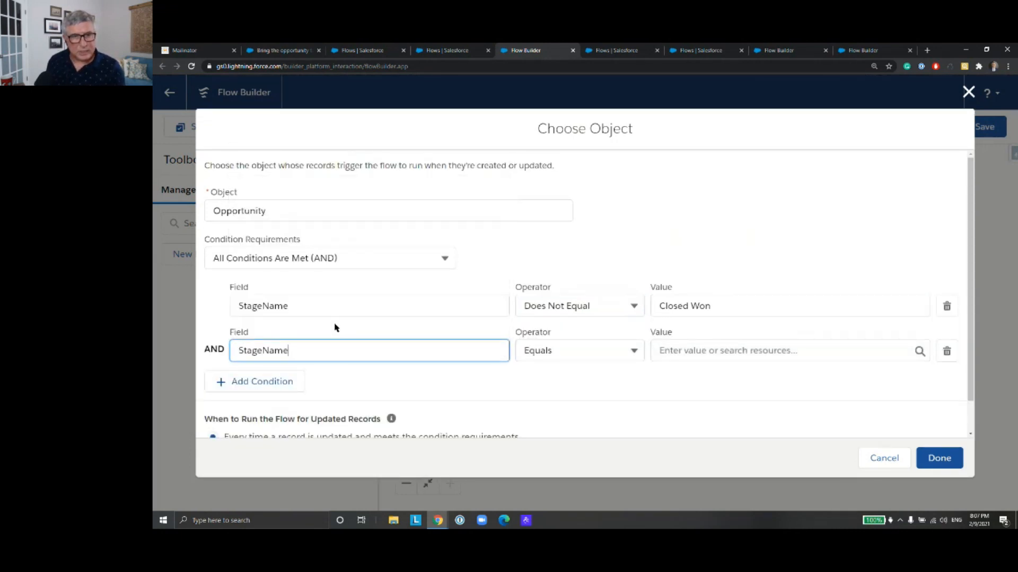
click(627, 350)
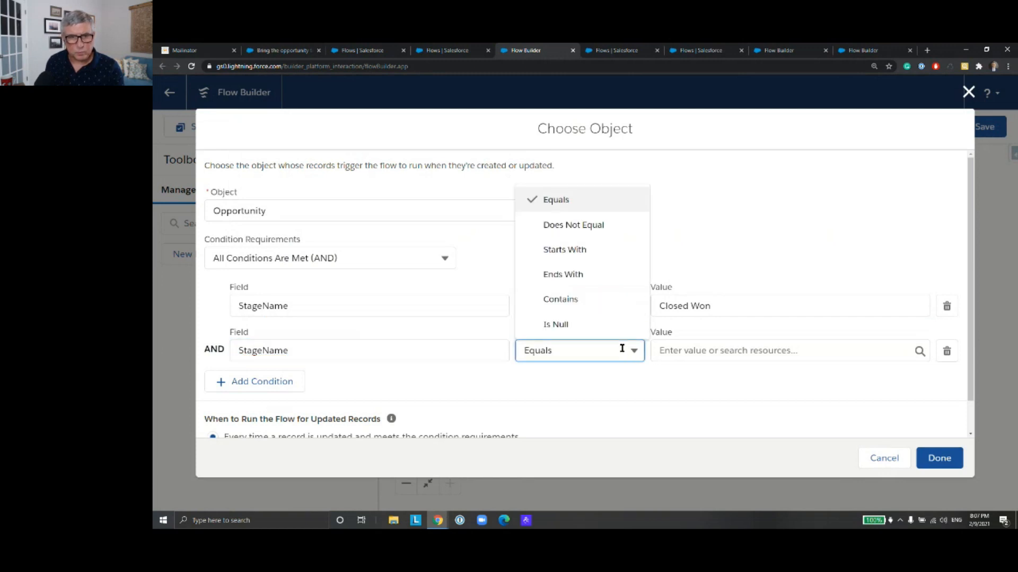
click(604, 227)
click(696, 352)
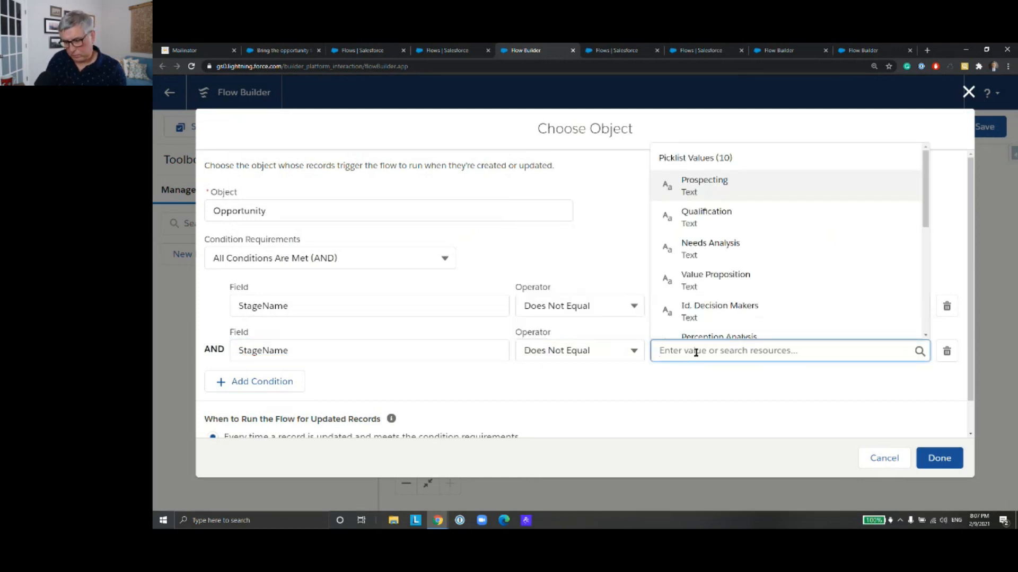
text(Closed)
click(697, 324)
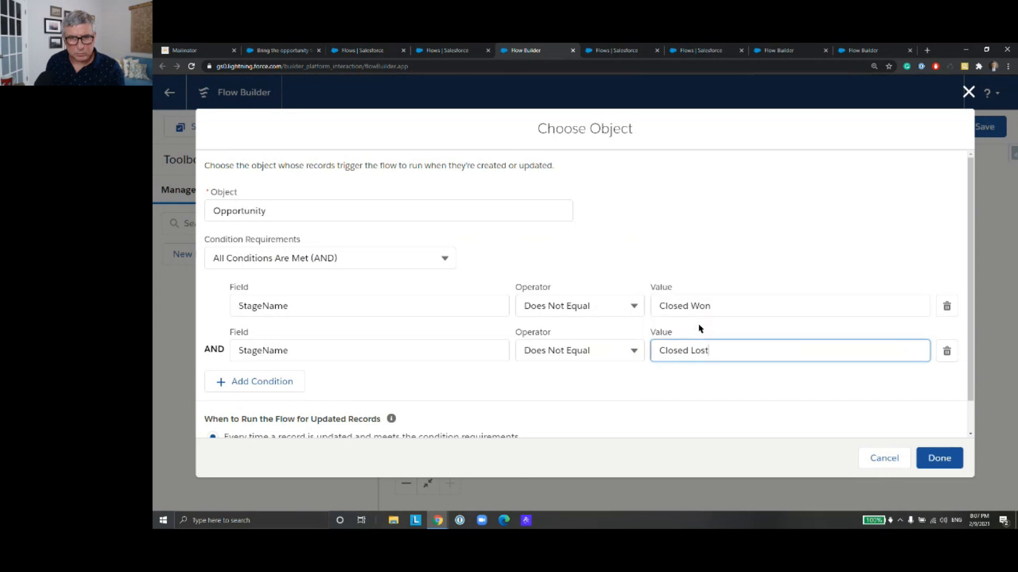
Step: Add a third condition, Amount Greater Than 50000, and run the flow only when a record is updated to meet the condition requirements
click(266, 384)
scroll(381, 340, down, 2)
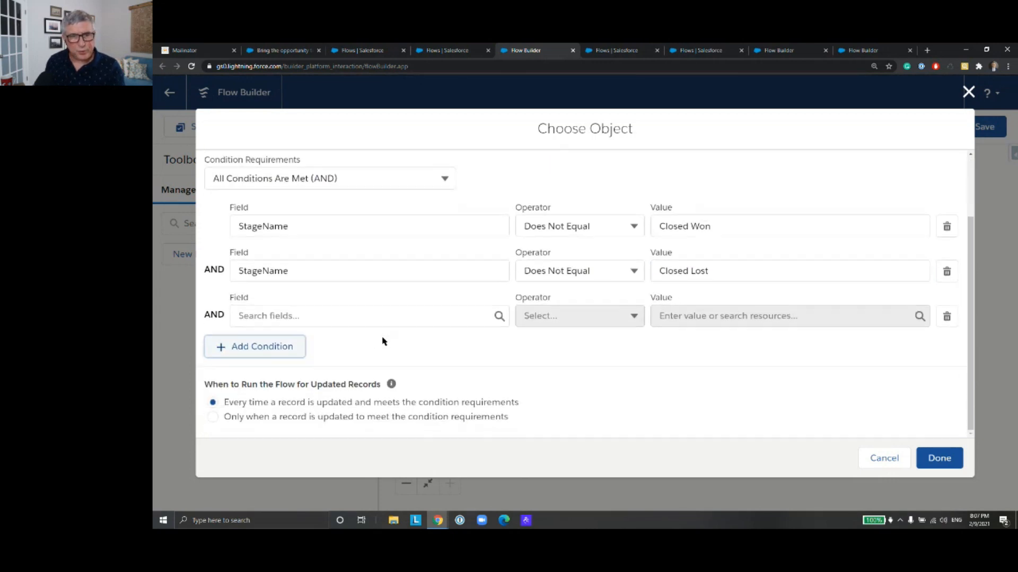
click(389, 316)
text(Amoun)
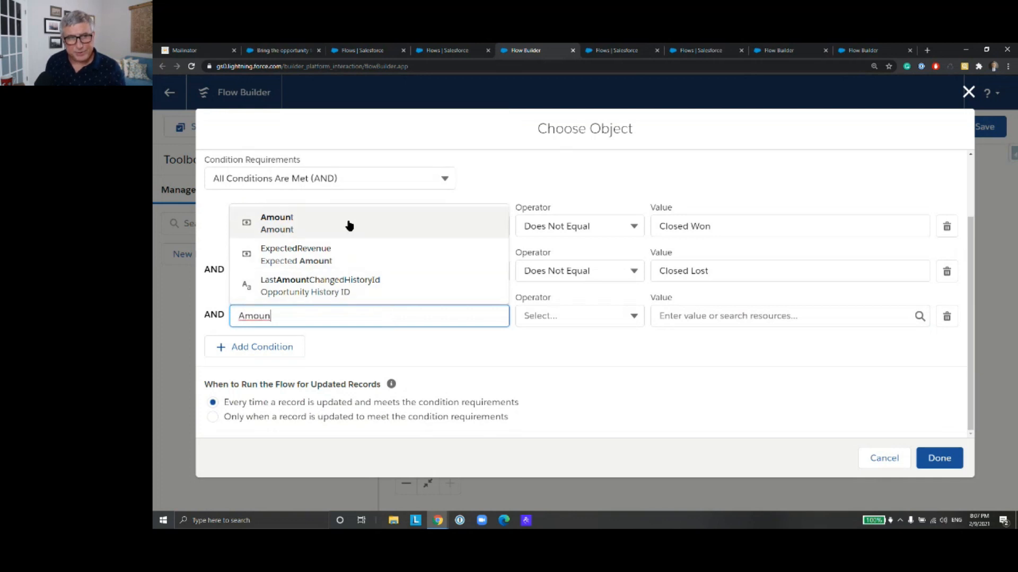
click(347, 223)
click(633, 316)
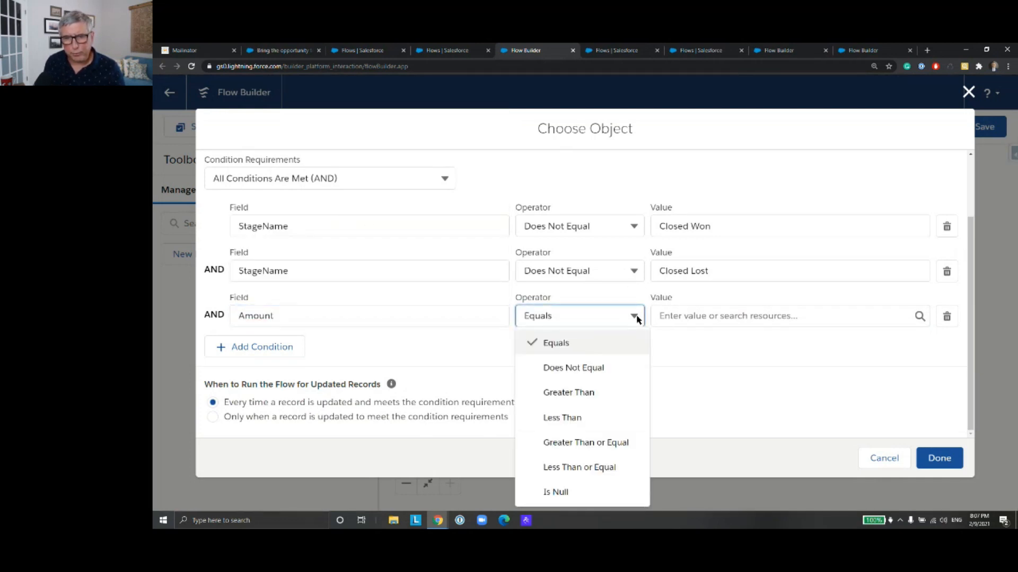
click(631, 392)
click(701, 318)
text(50)
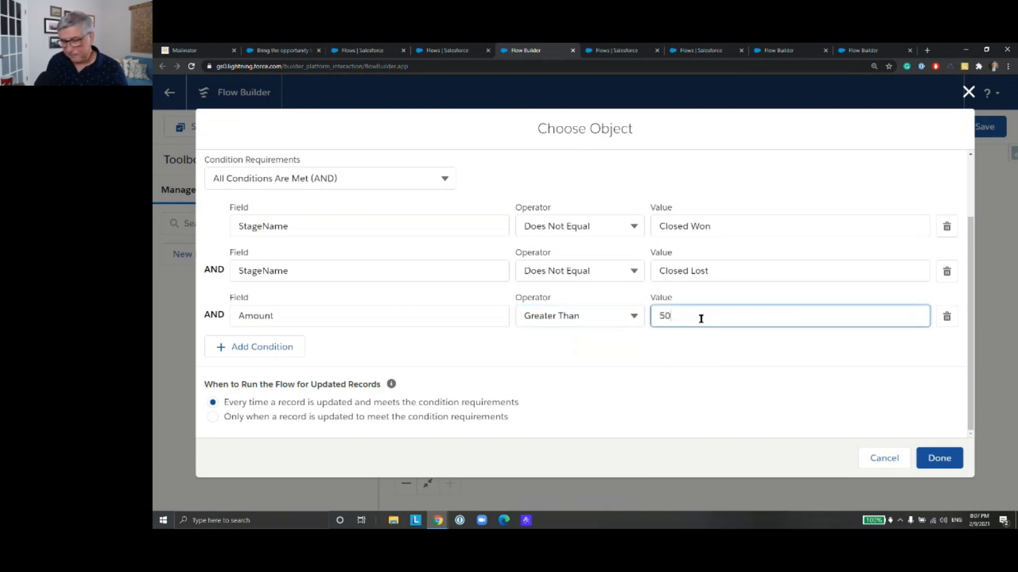
text(000)
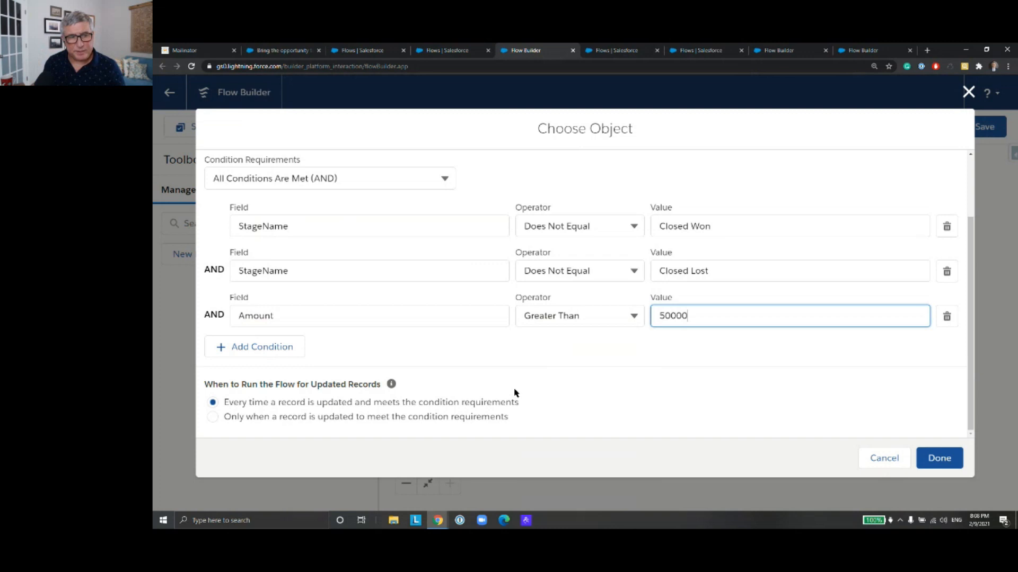
click(213, 417)
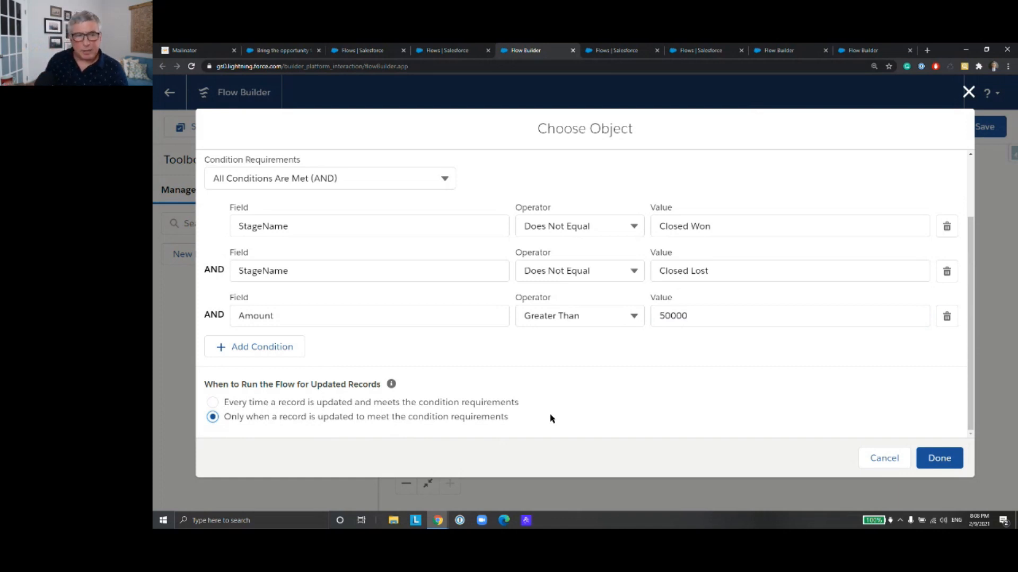
click(940, 462)
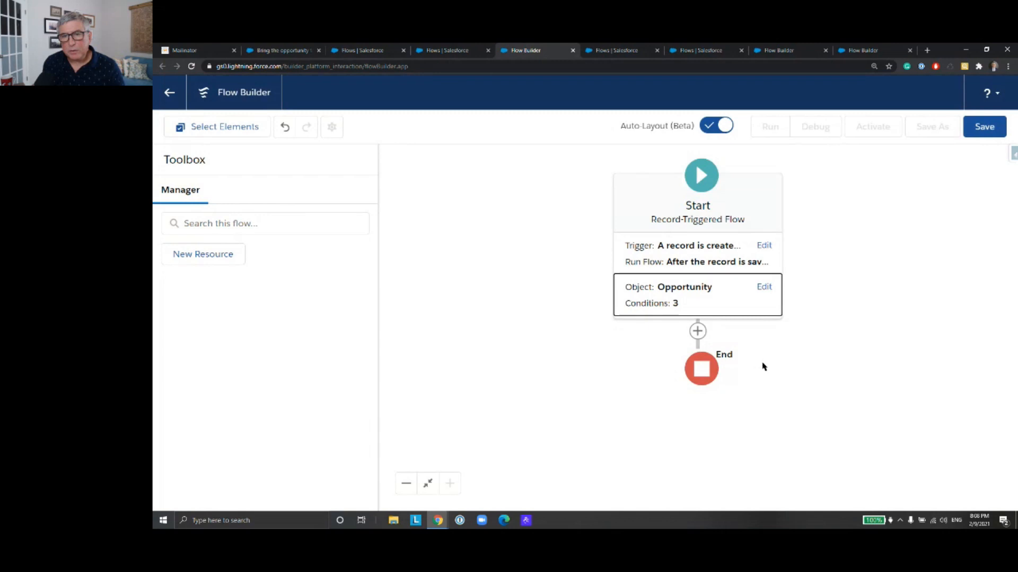
Step: Add a Create Records element between the flow's start and end and label it Create Task
click(697, 332)
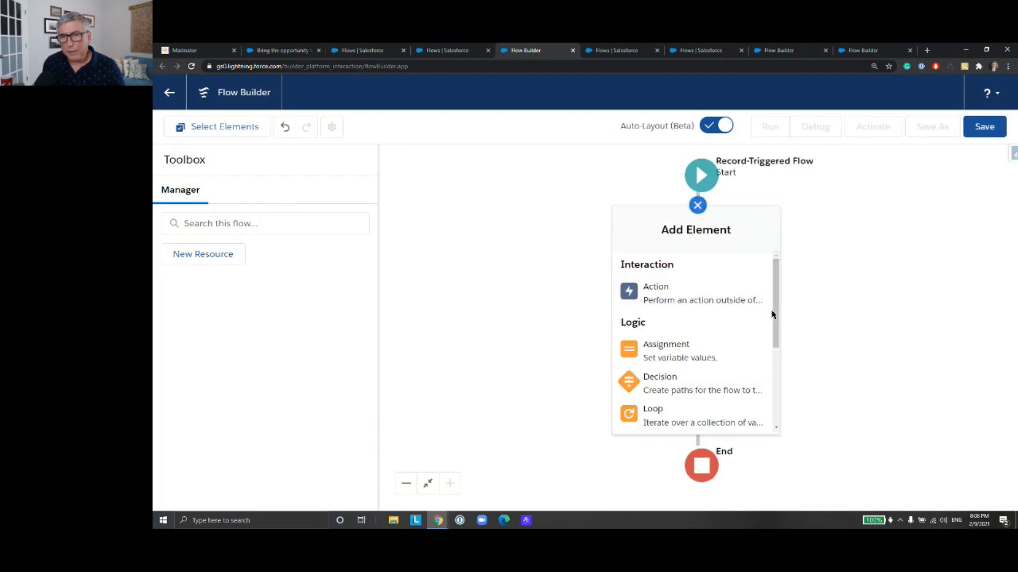
drag(774, 313, 774, 396)
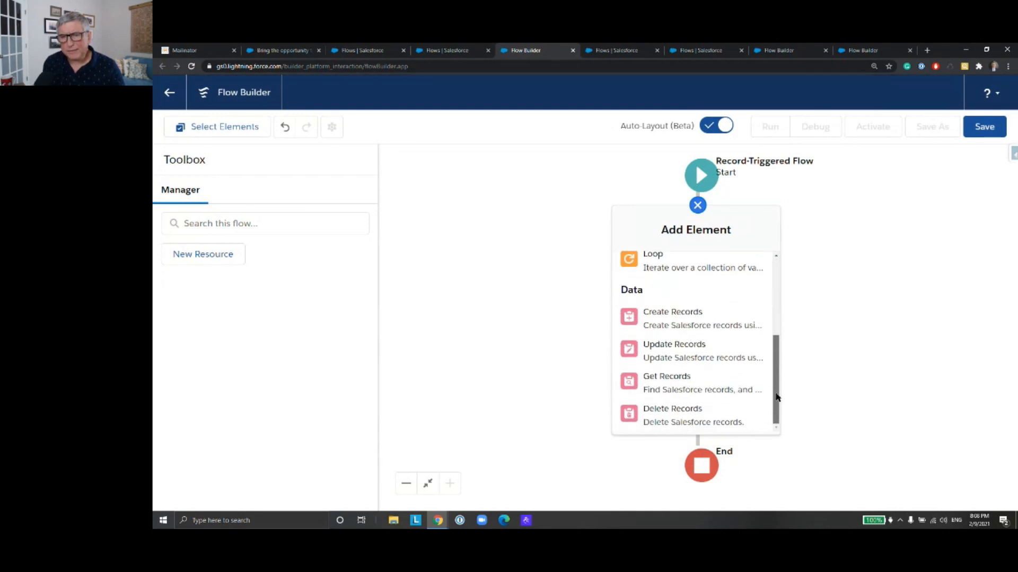
drag(775, 394, 776, 393)
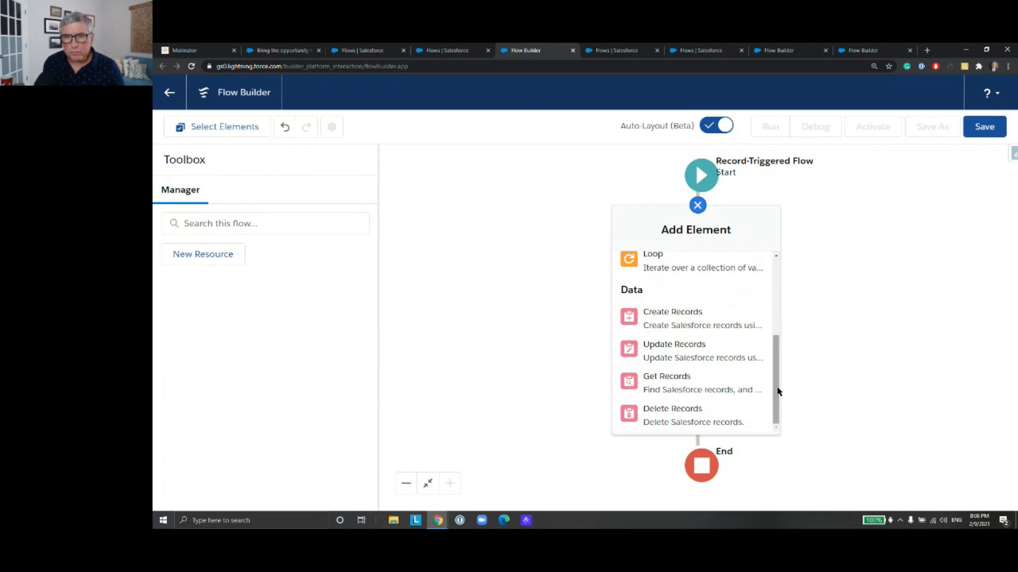
scroll(733, 344, up, 2)
scroll(731, 352, down, 3)
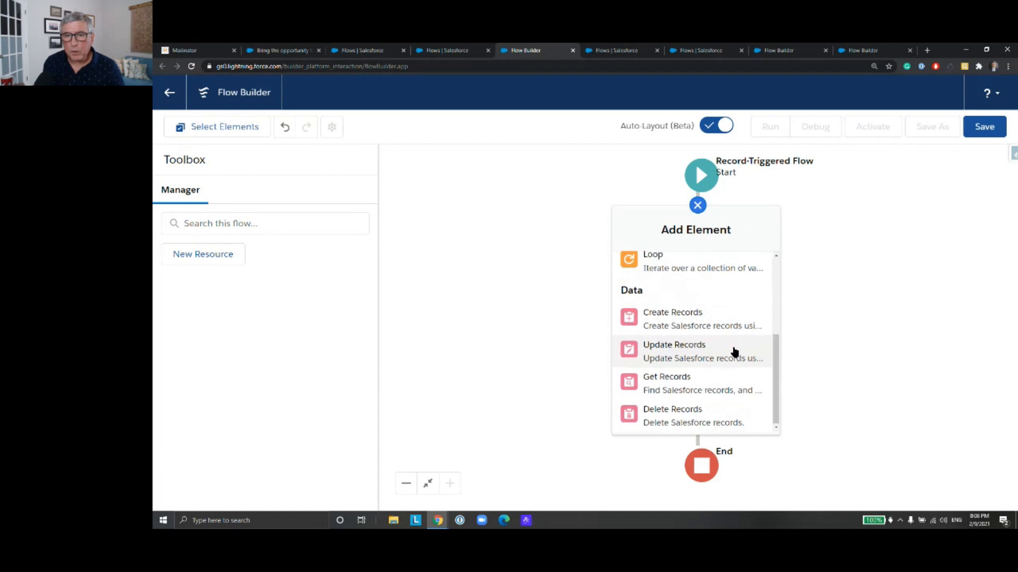
scroll(717, 350, up, 1)
click(712, 363)
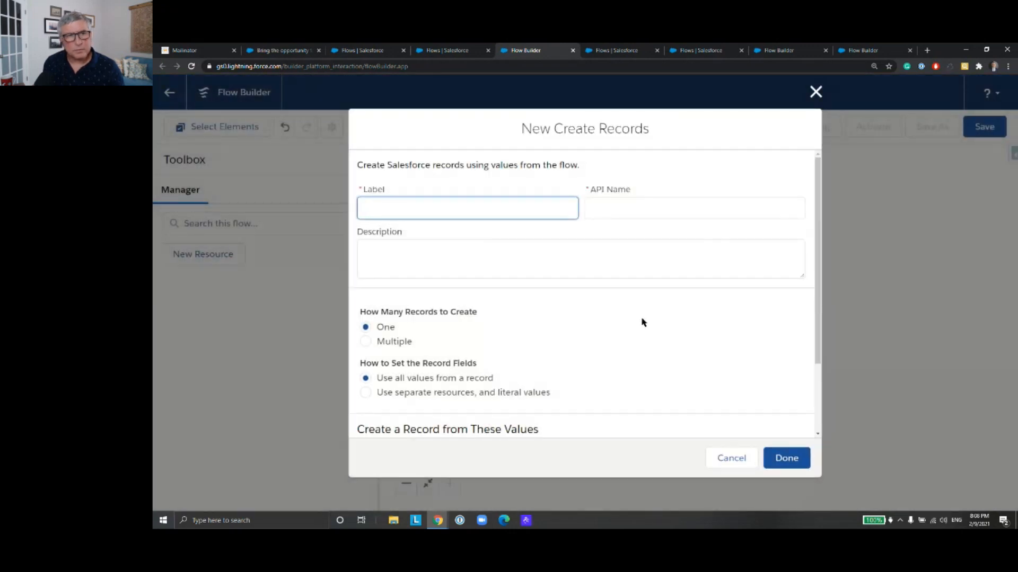
text(C)
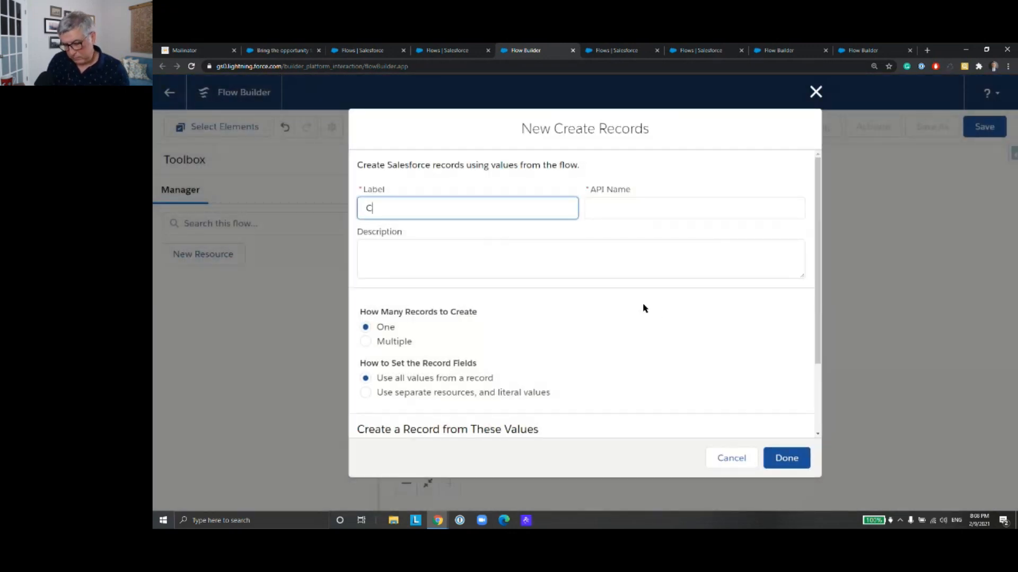
text(reate Task)
click(698, 200)
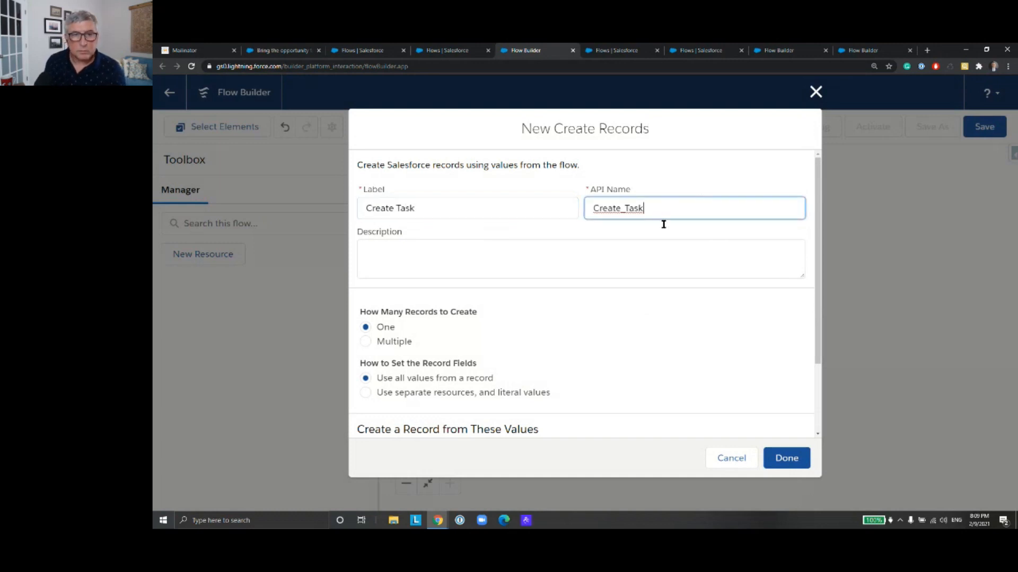
Step: Set the record fields to use separate resources and literal values, and choose Task as the object to create
scroll(496, 323, down, 3)
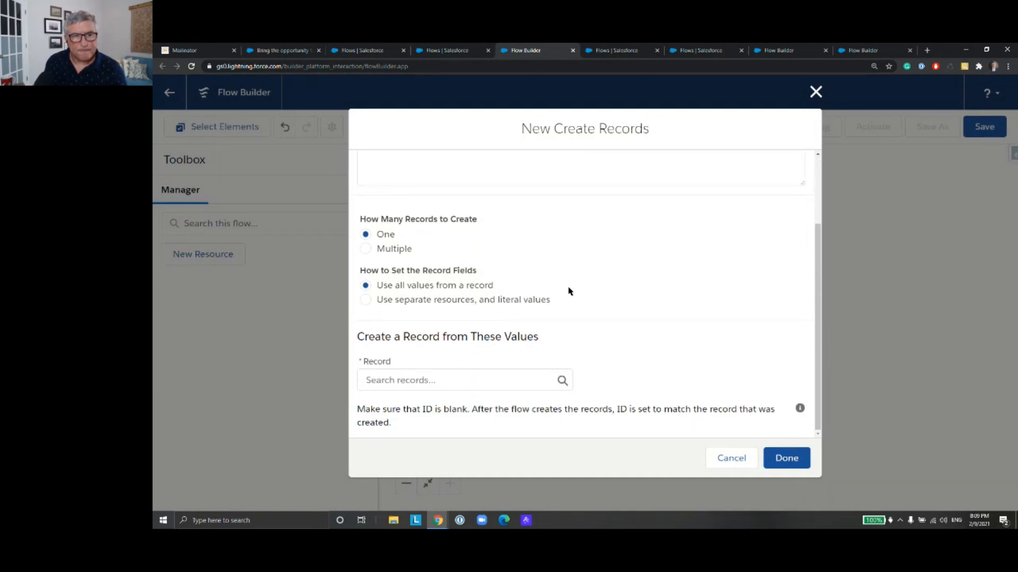
click(370, 300)
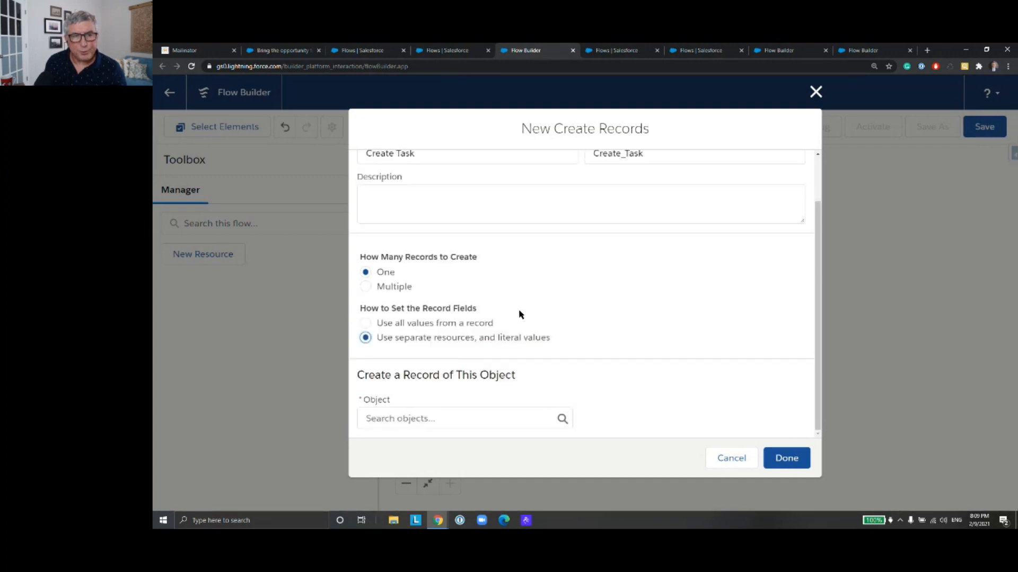
click(522, 419)
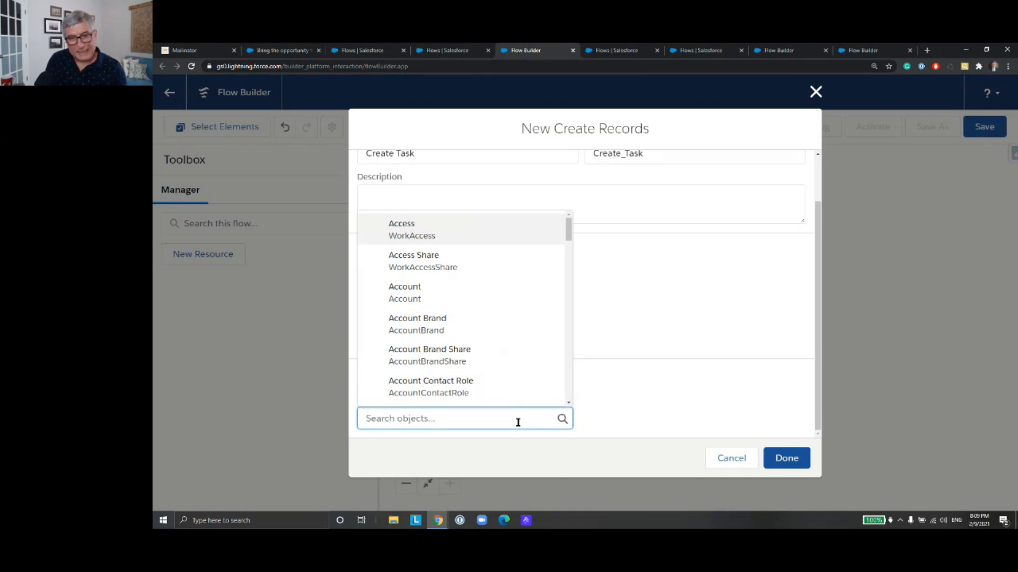
text(Ta)
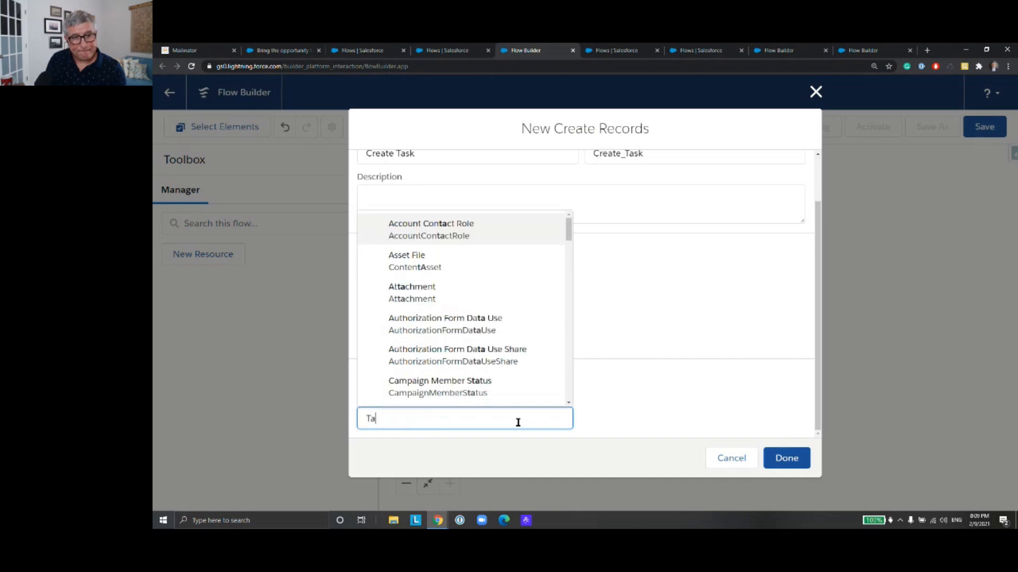
text(sk)
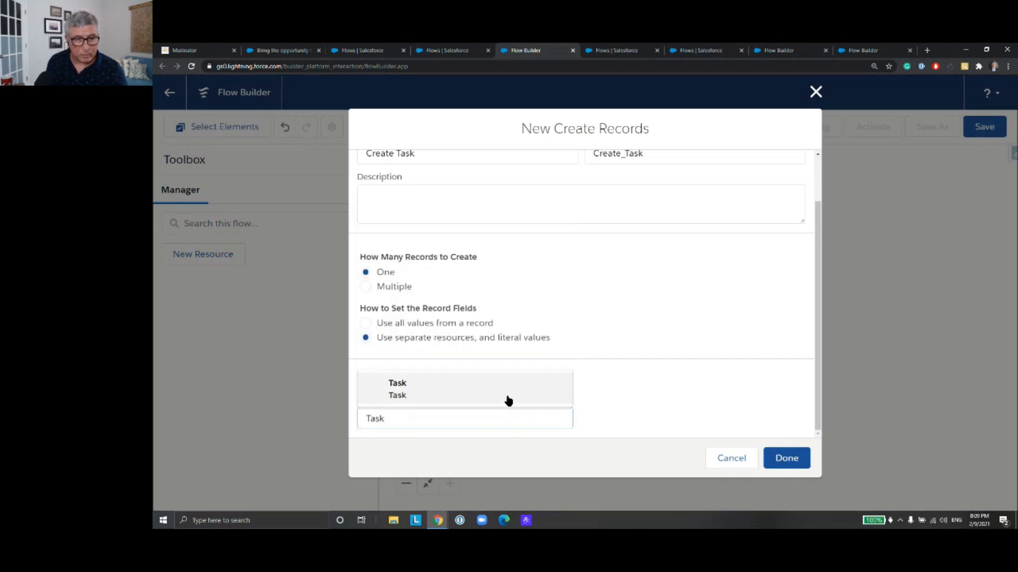
click(504, 399)
Step: Choose ActivityDate as the first task field and start a new resource of type Formula for its value
scroll(590, 301, down, 3)
click(440, 364)
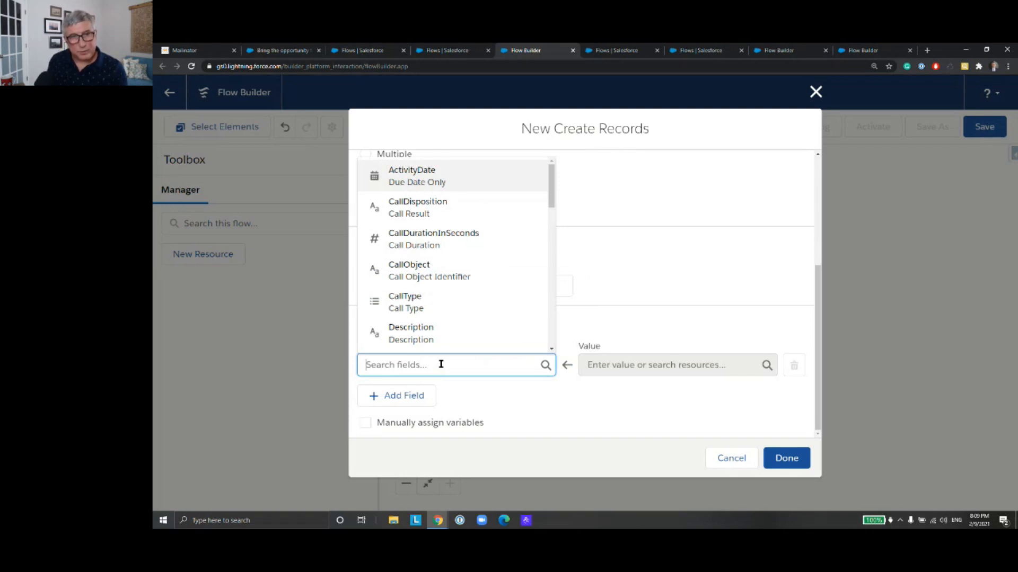
click(486, 189)
click(642, 364)
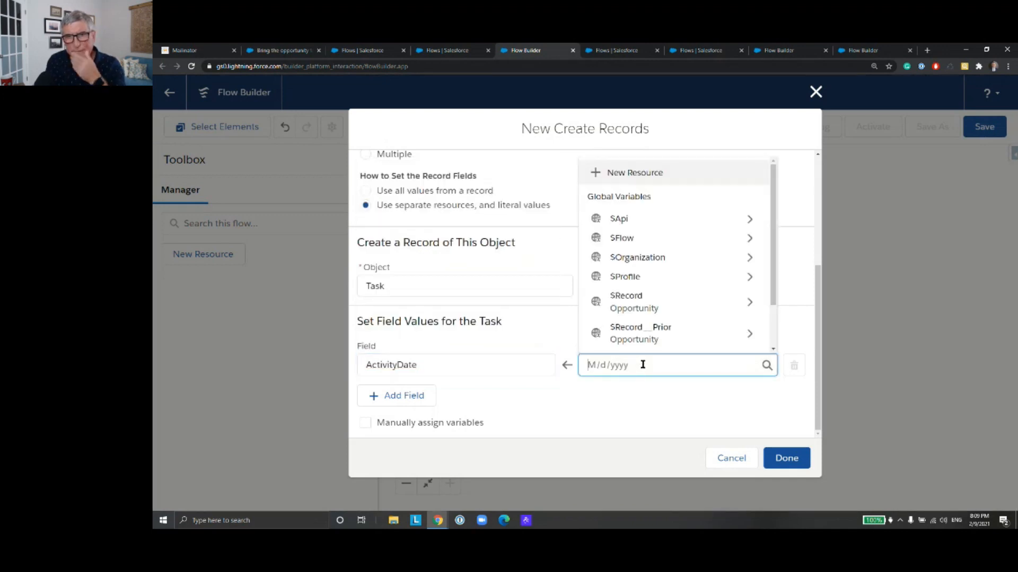
click(713, 172)
click(518, 250)
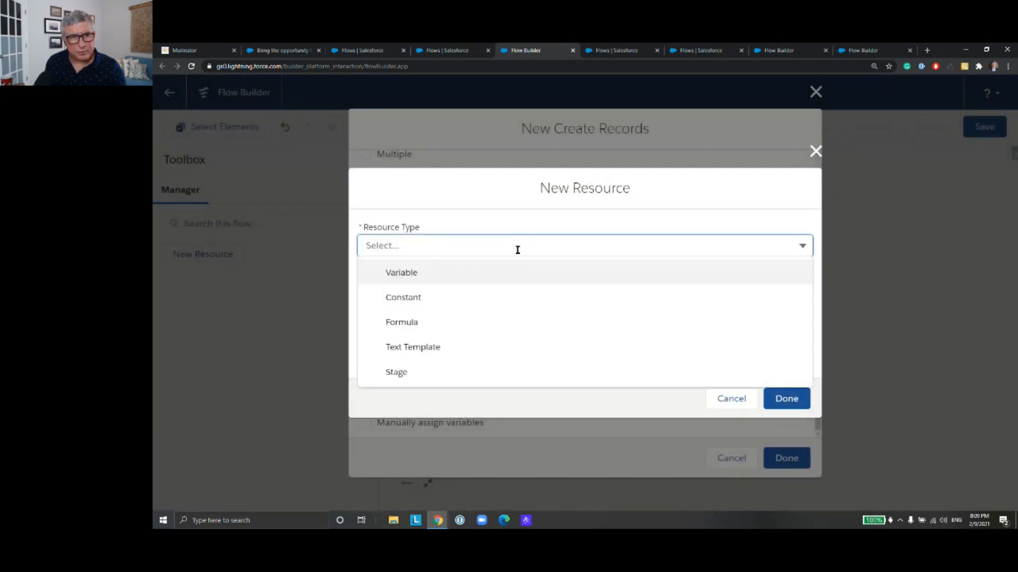
click(508, 319)
Step: Name the formula resource WeekFromNowFormula and set its data type to Date/Time
click(514, 247)
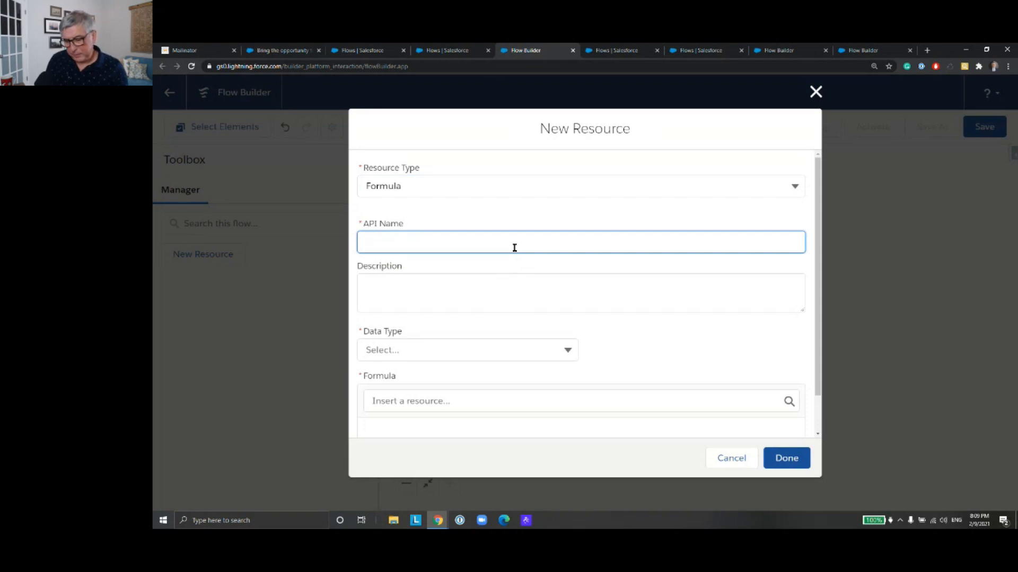
text(Week)
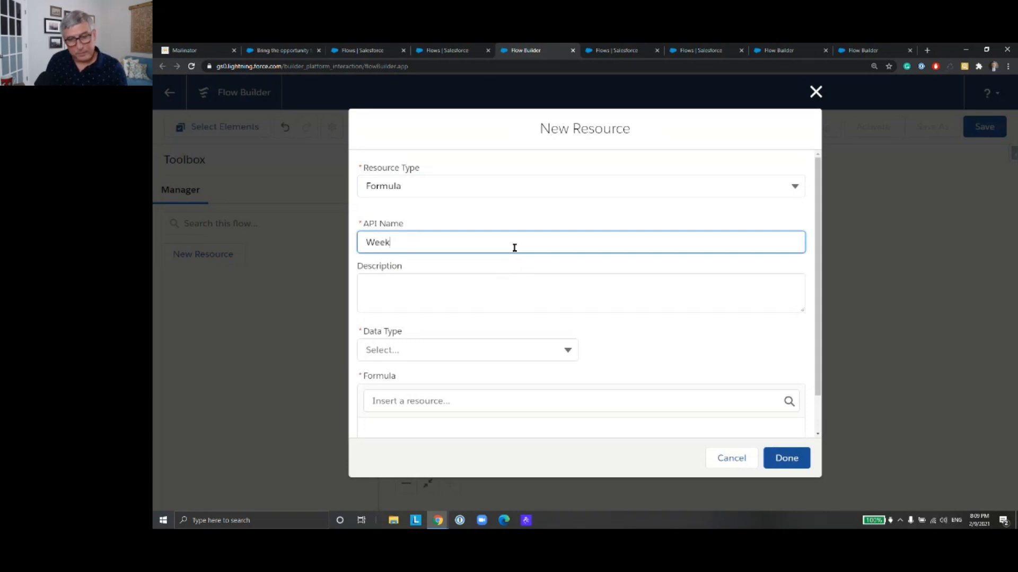
text(From)
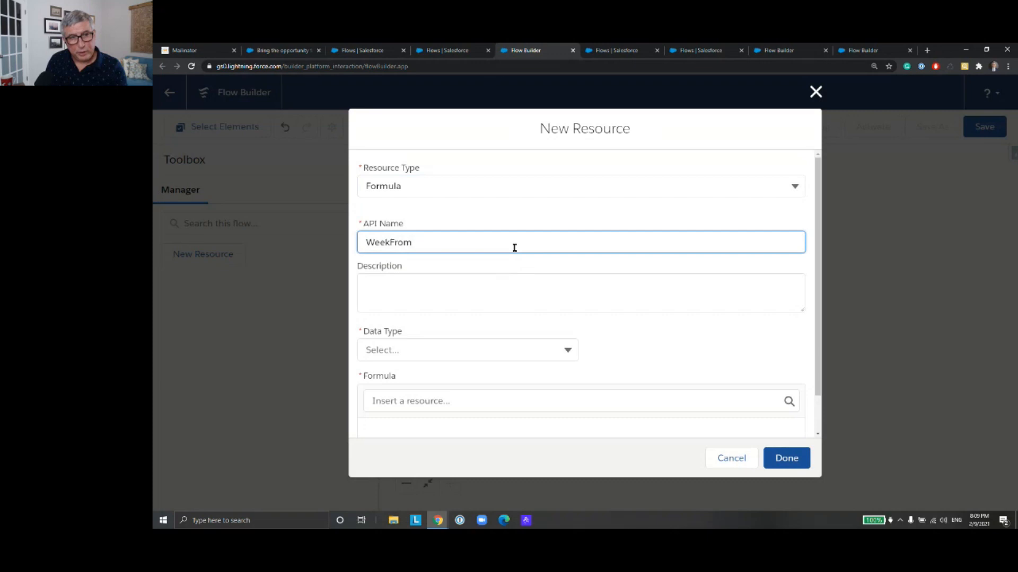
text(NowFOrmu)
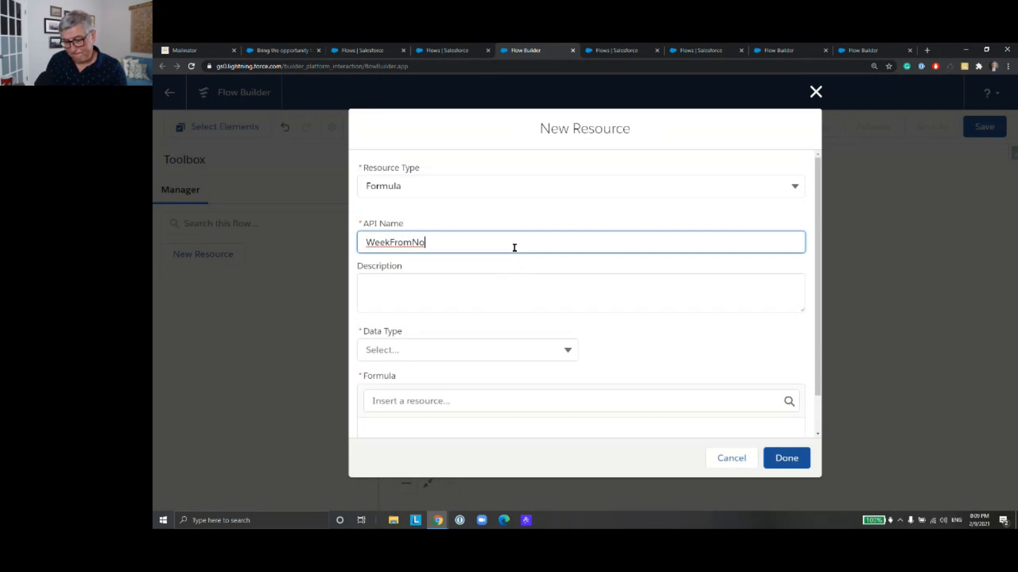
text(la)
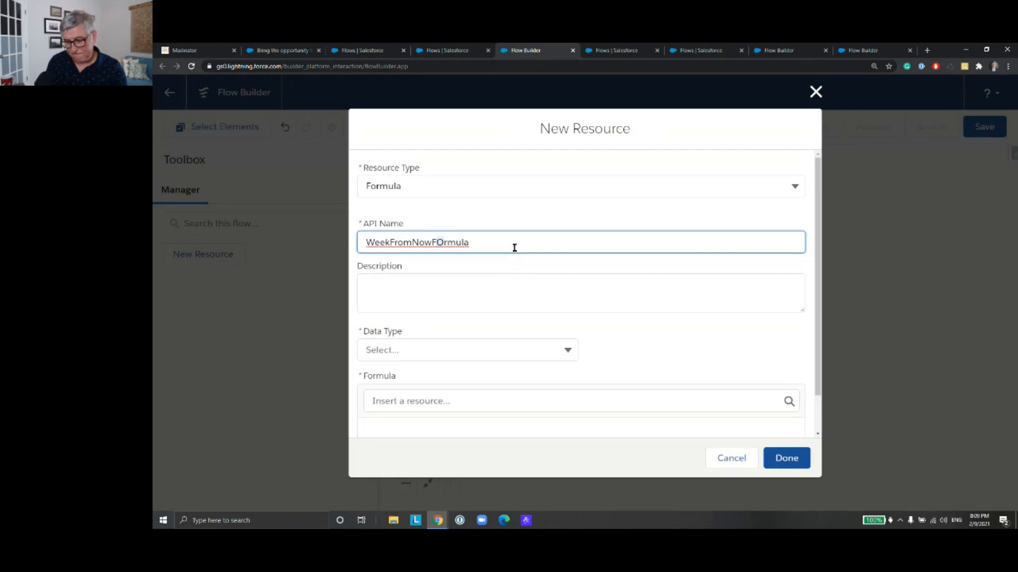
click(558, 351)
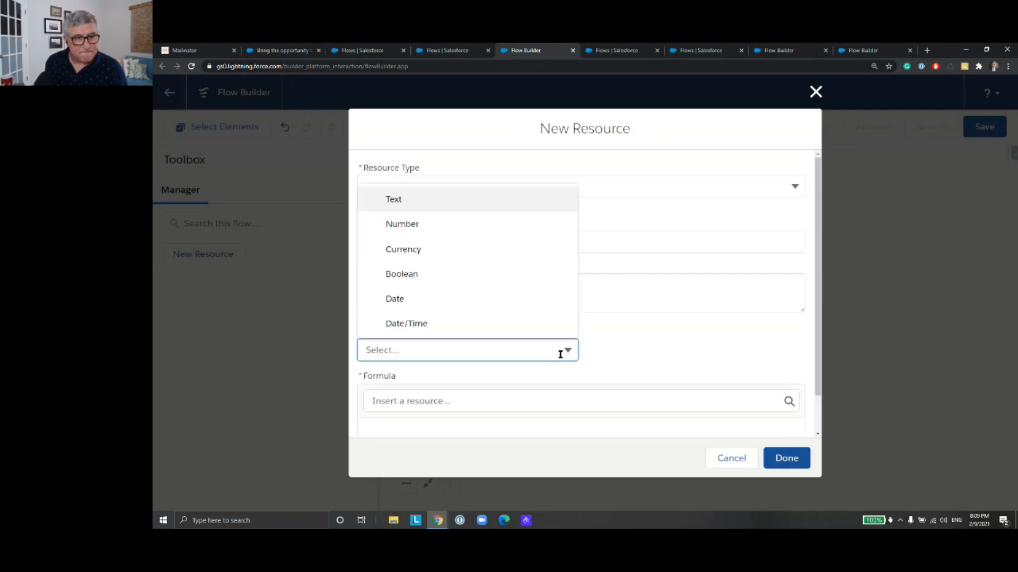
click(533, 322)
Step: Define the formula as {!$Flow.CurrentDateTime}+7 and save the resource as the ActivityDate value
scroll(609, 323, down, 1)
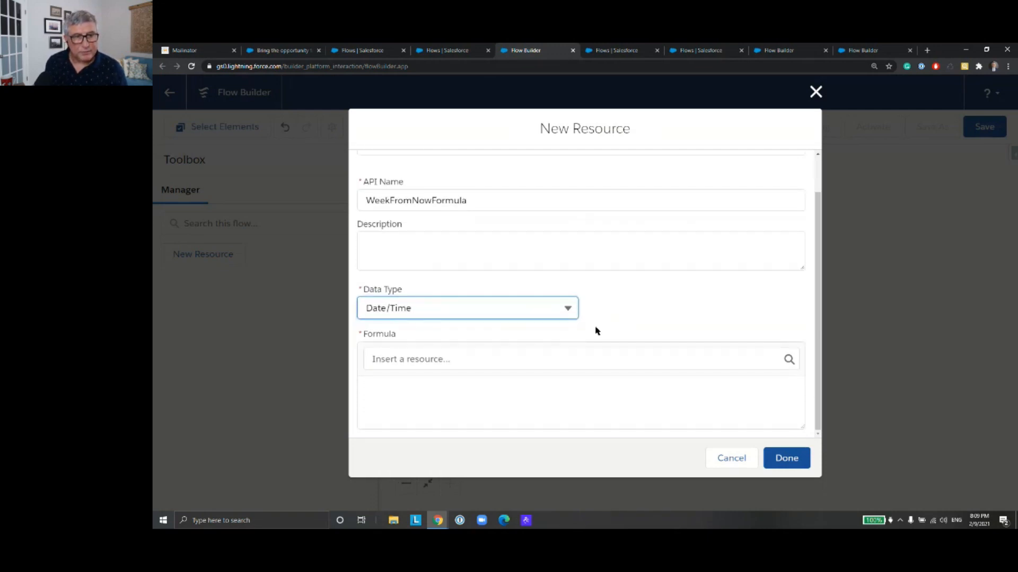
click(563, 356)
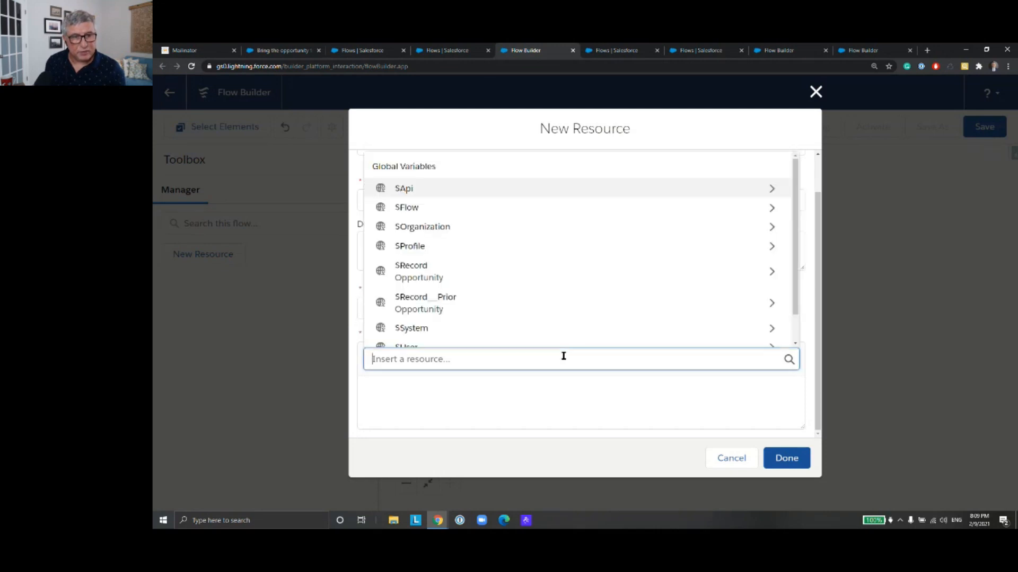
text(flow)
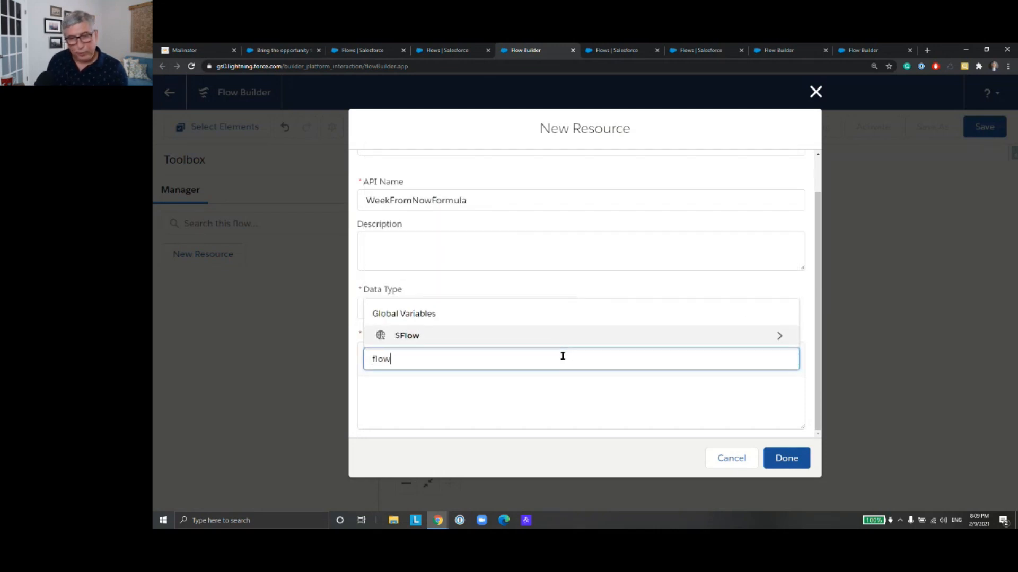
click(571, 342)
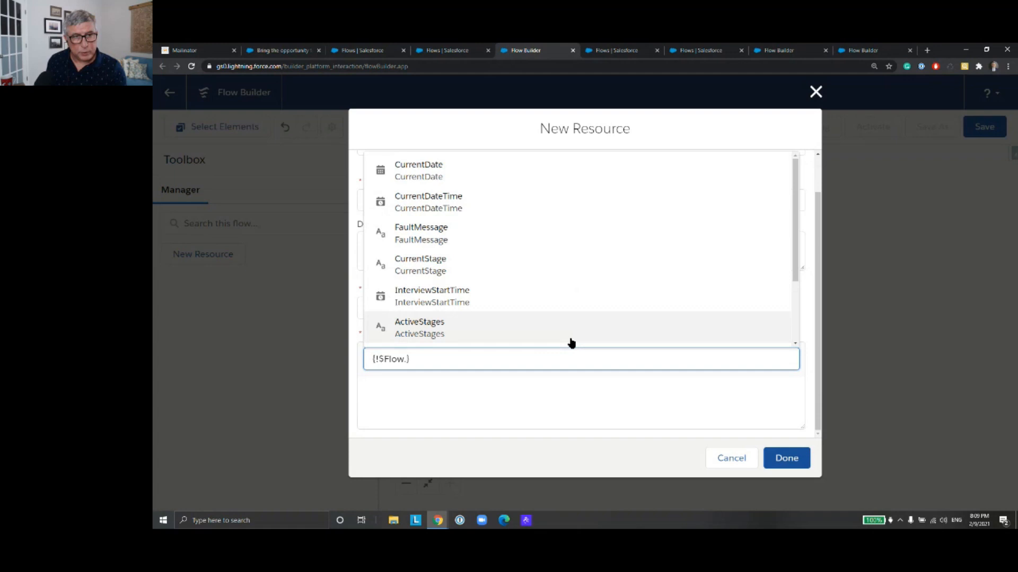
click(555, 217)
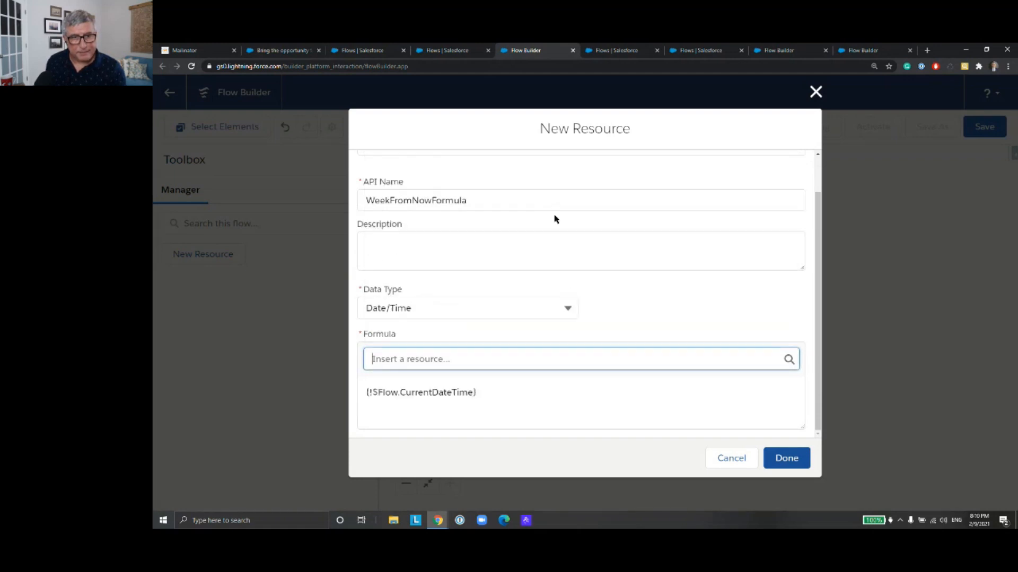
click(526, 397)
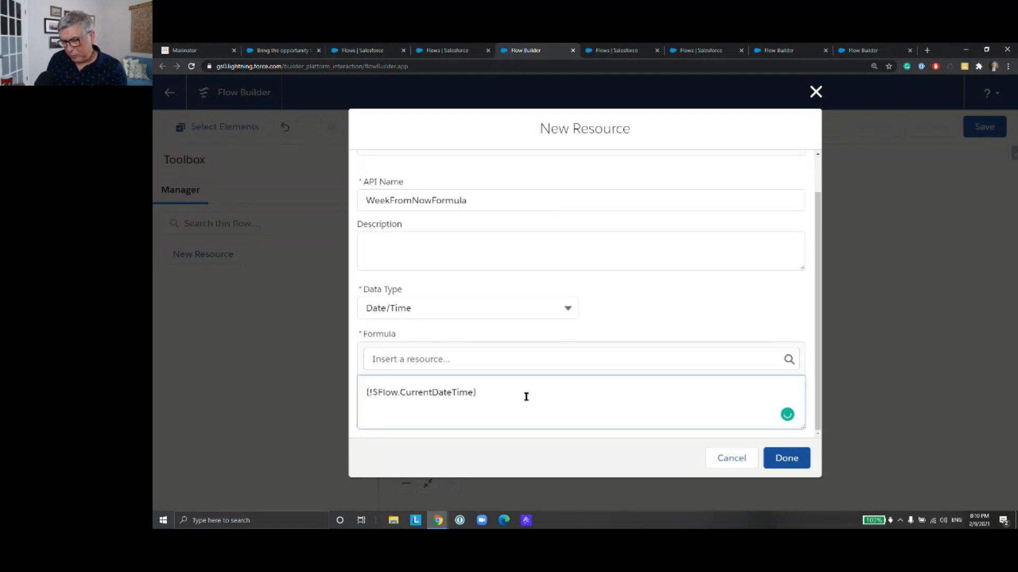
text(+7)
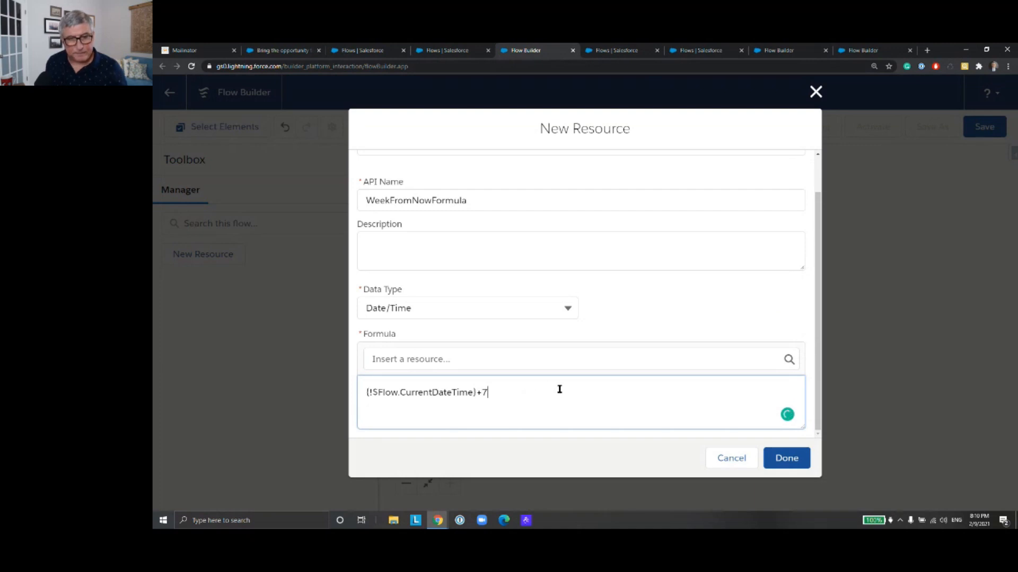
click(777, 459)
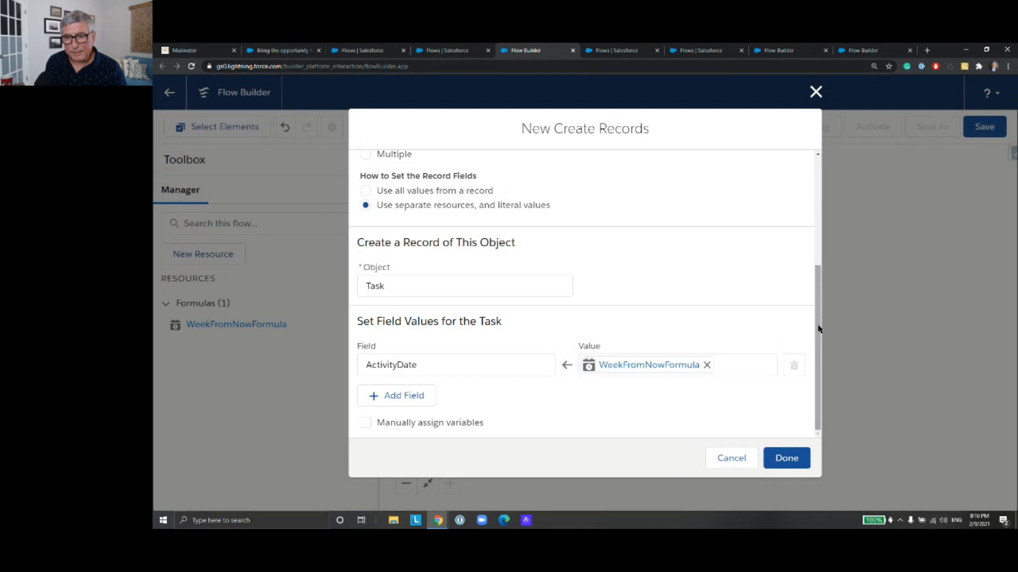
Step: Add a second field assignment to the task and choose OwnerId as its field
click(413, 397)
scroll(530, 333, down, 1)
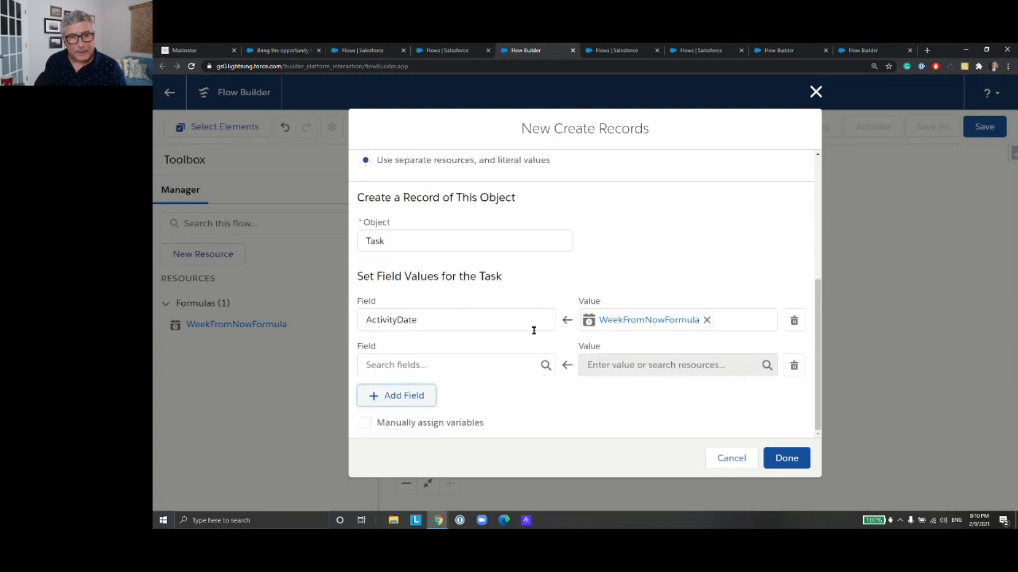
click(477, 361)
text(Owner)
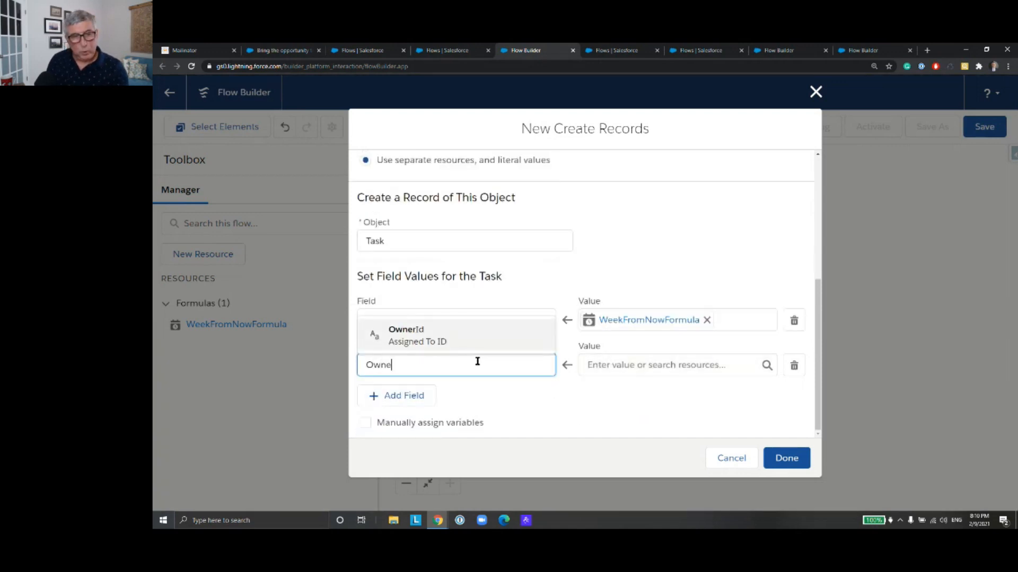
click(482, 344)
Step: Set the OwnerId value of the task to {!$Record.OwnerId} from the triggering opportunity
click(631, 364)
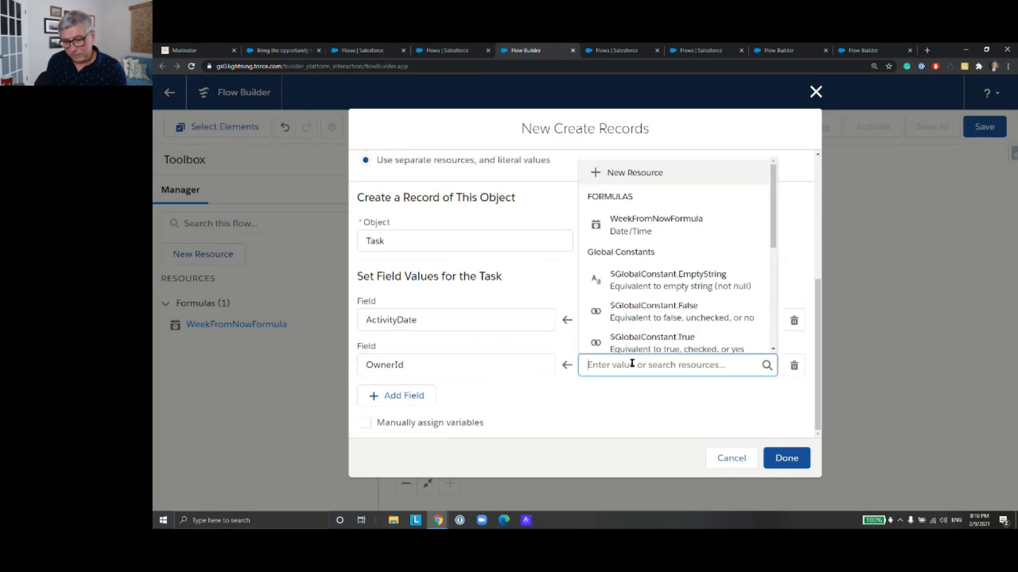
text(Rec)
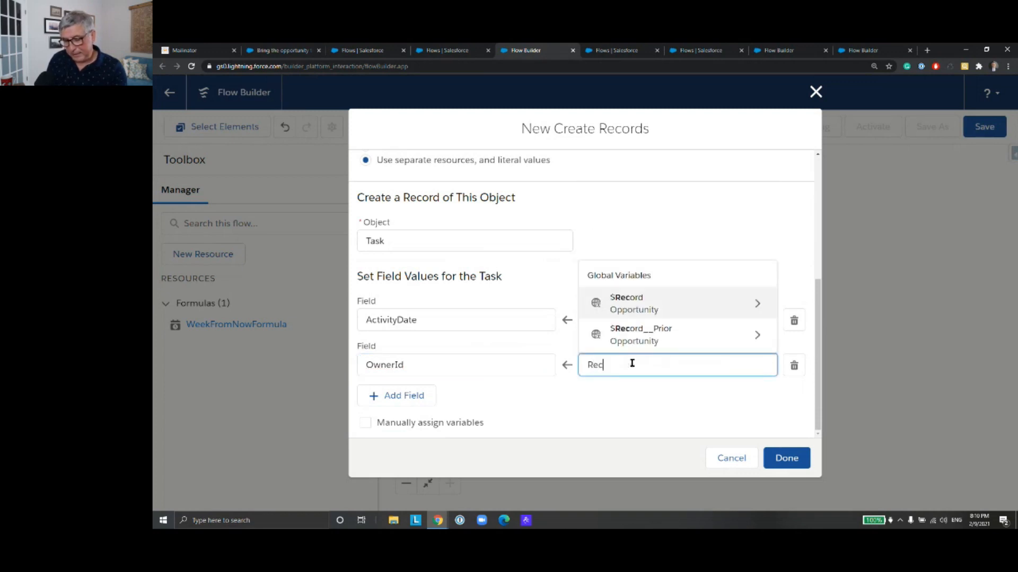
text(o)
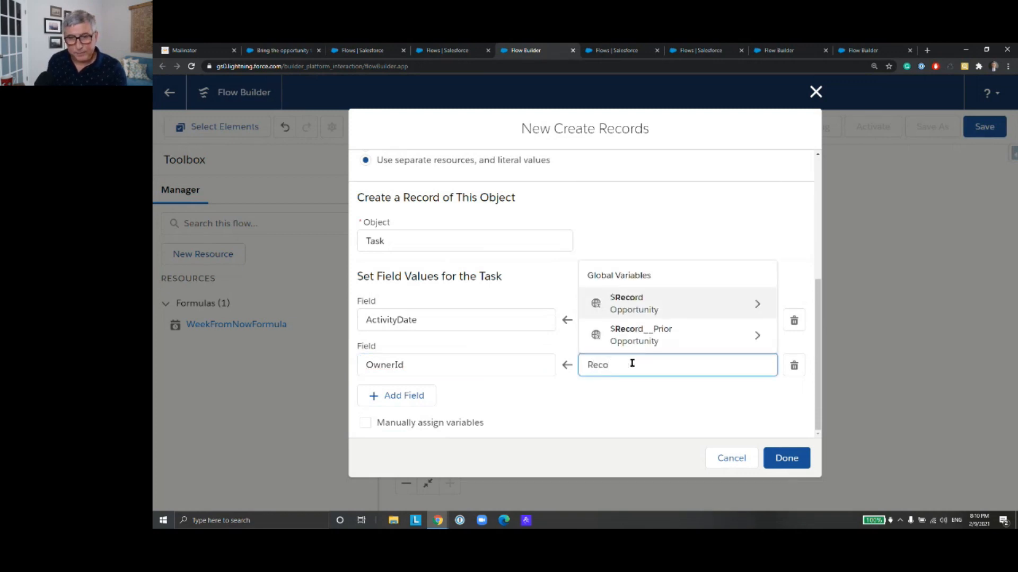
click(645, 310)
text(Owne)
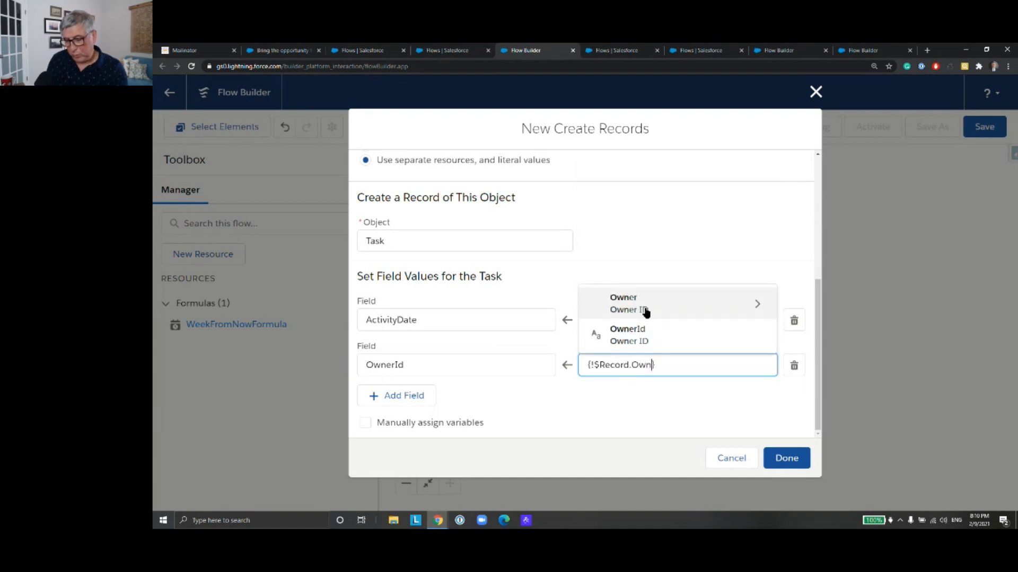
click(644, 336)
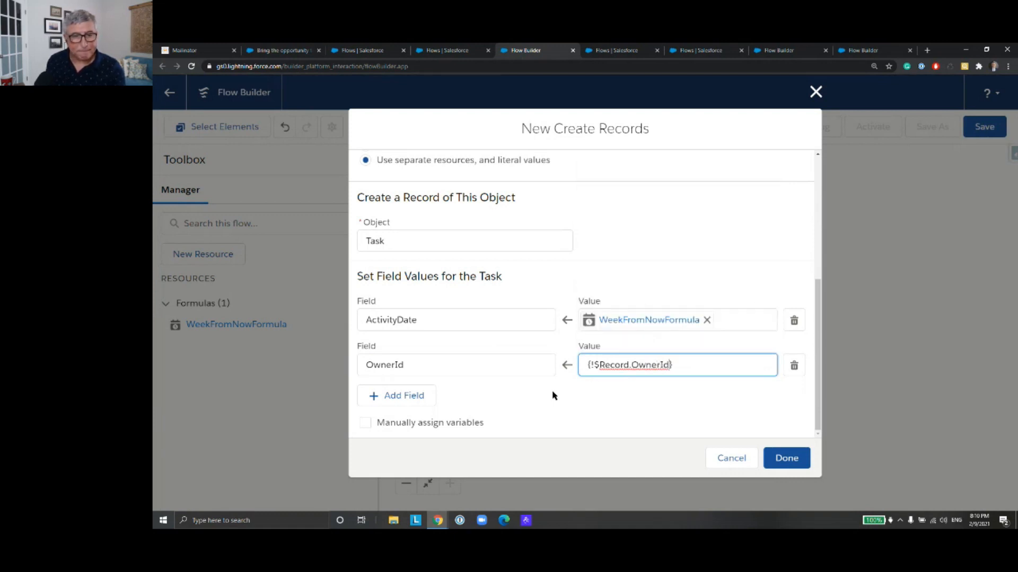
Step: Add a WhatId field assignment to the task and set its value to {!$Record.Id}
click(416, 397)
click(476, 363)
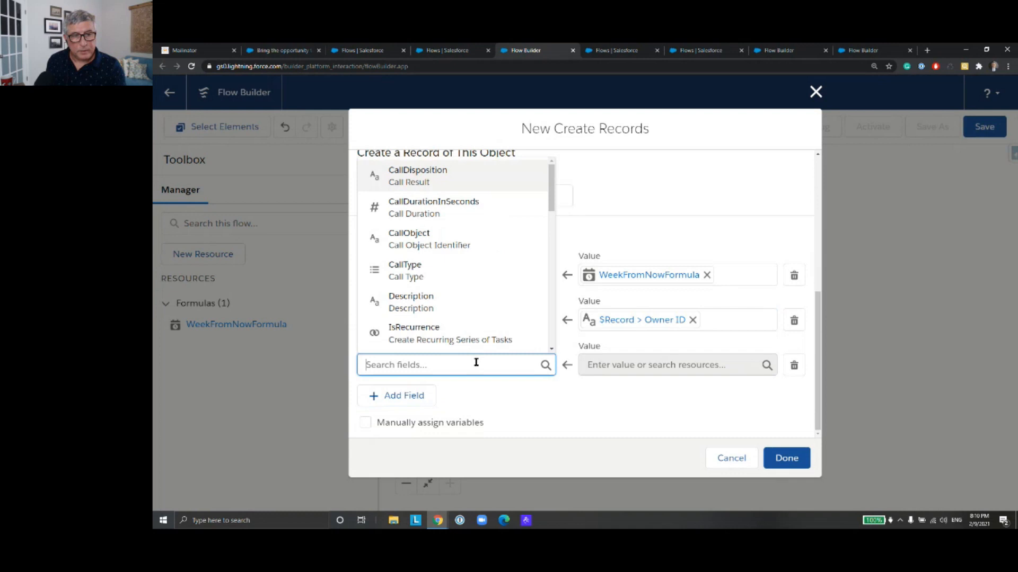
text(What)
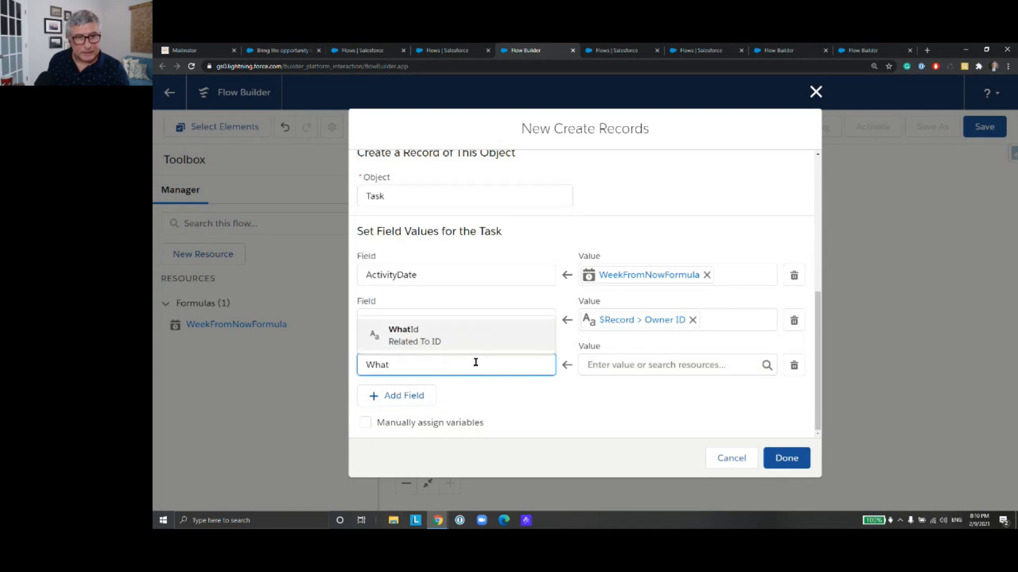
click(462, 336)
click(613, 366)
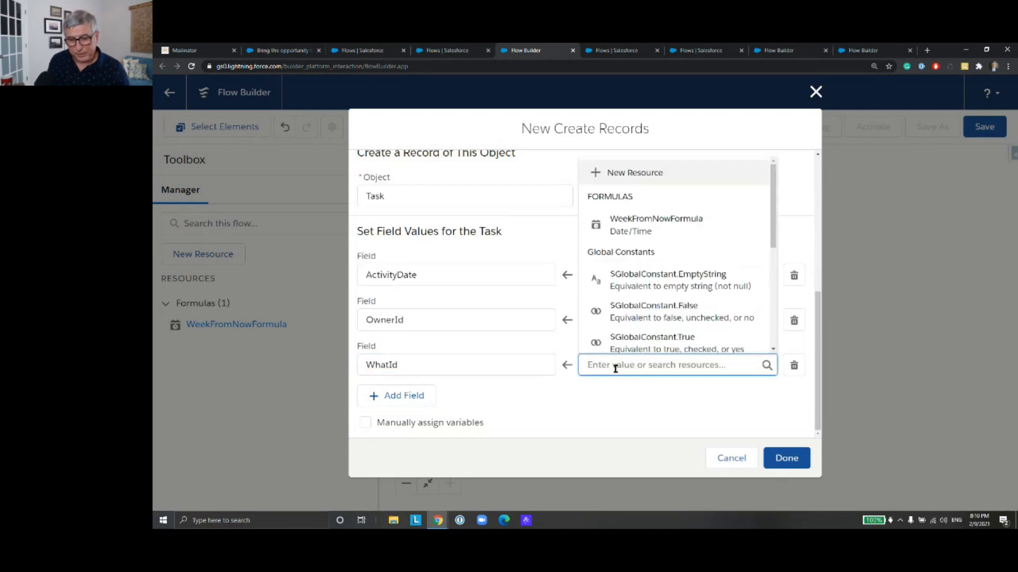
text(Record)
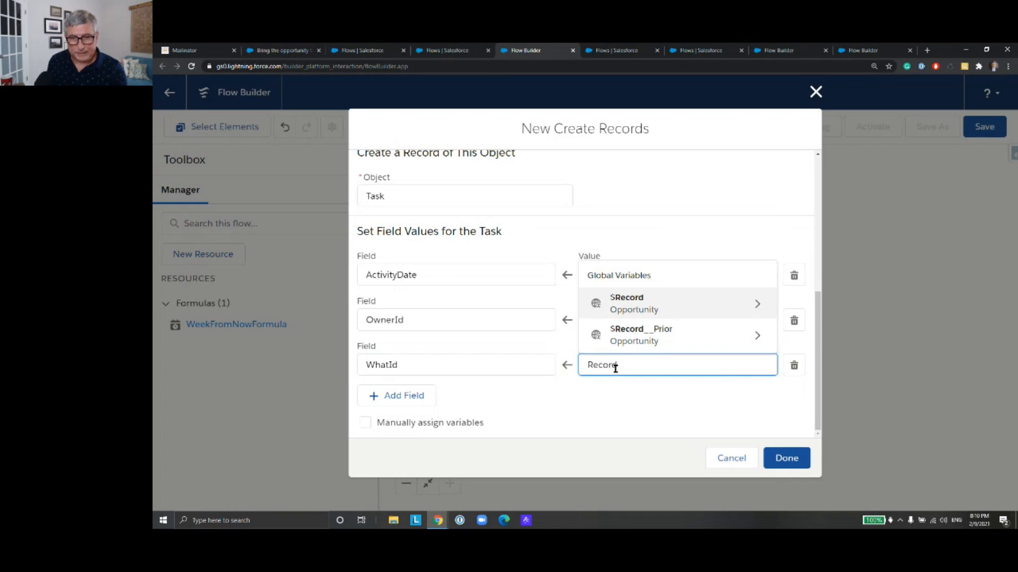
click(647, 311)
text(Id)
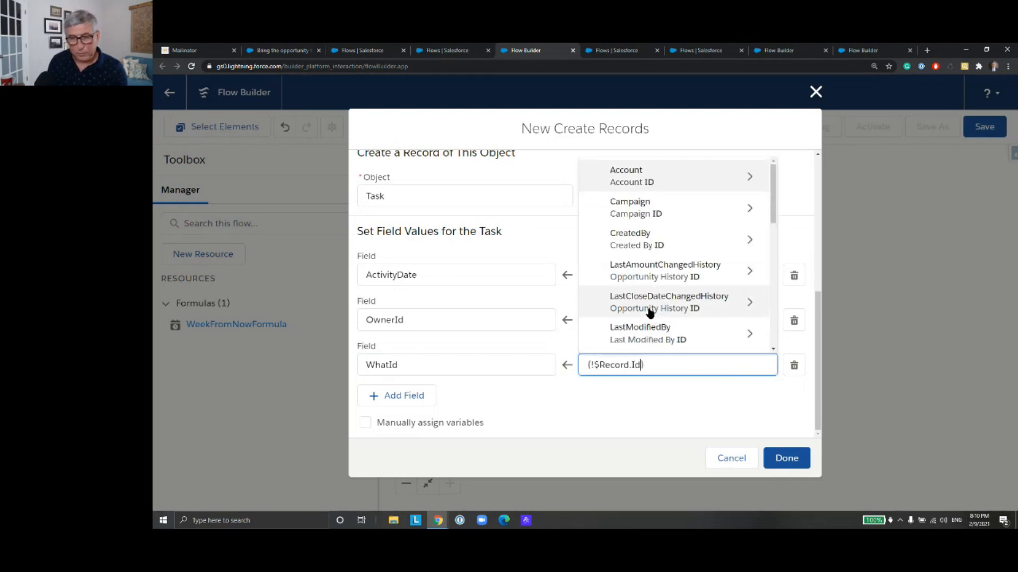
scroll(657, 289, down, 4)
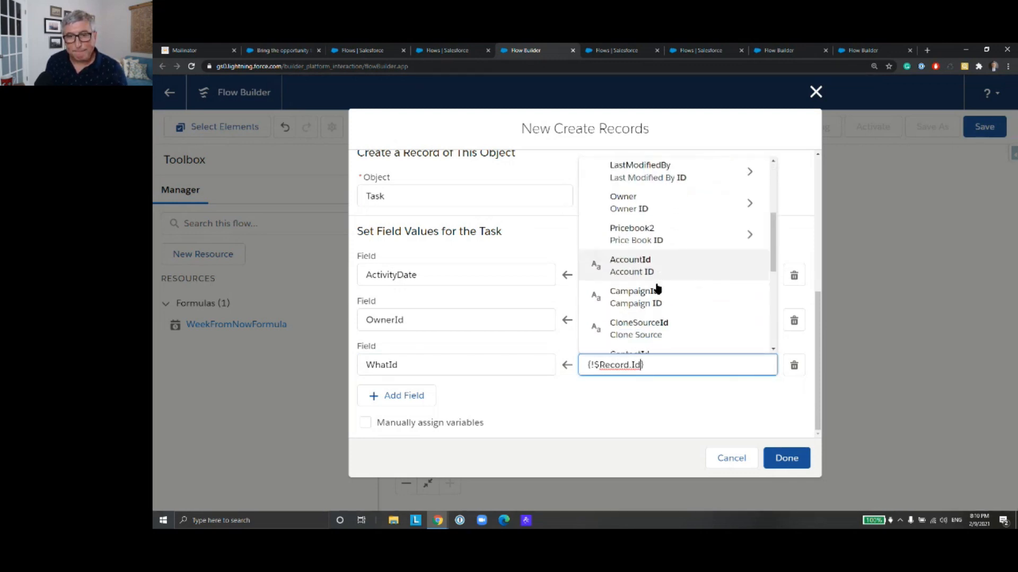
scroll(656, 288, down, 3)
click(657, 276)
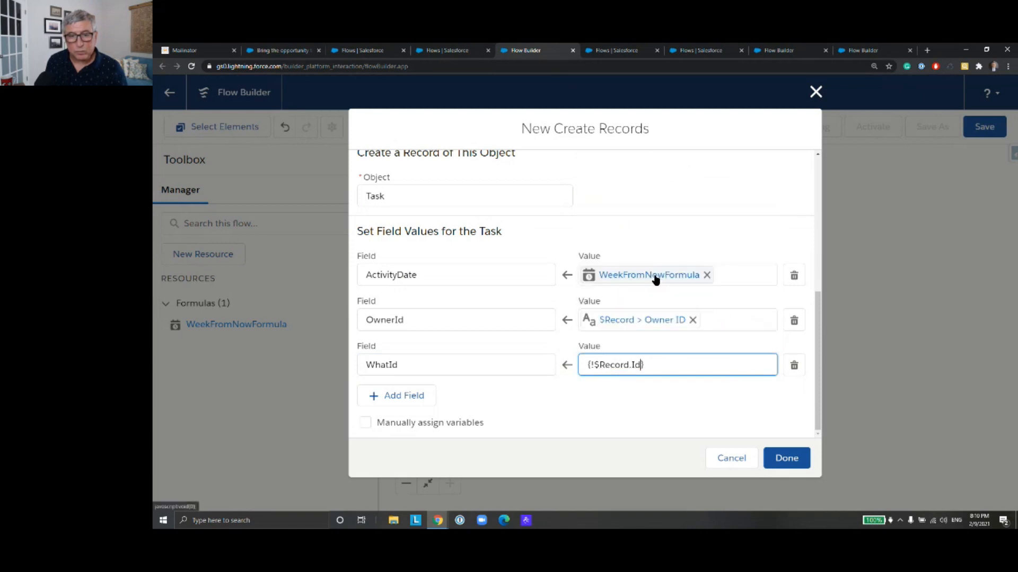
Step: Add a Status field assignment to the task with the picklist value Not Started
click(383, 400)
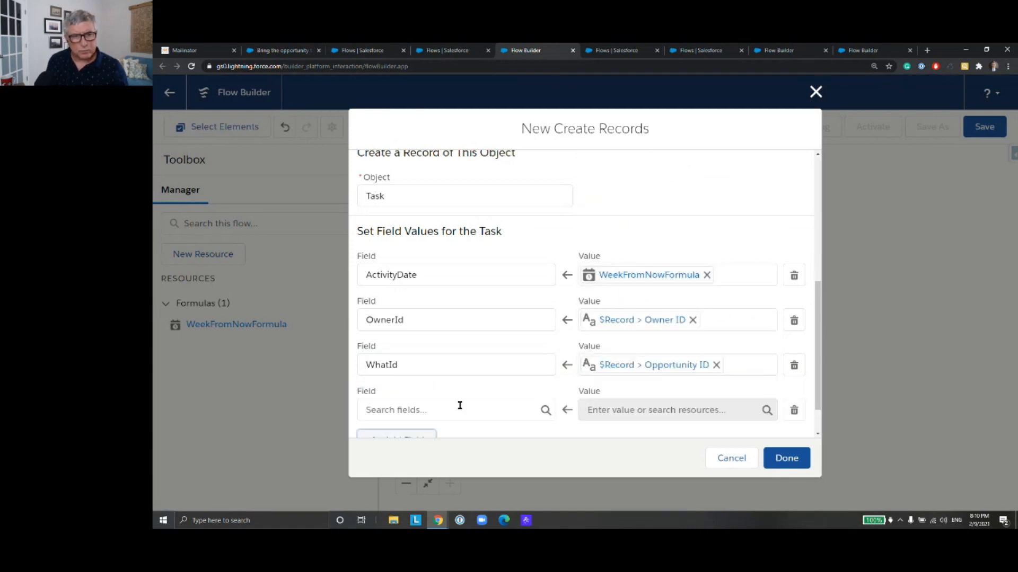
click(460, 406)
text(Stat)
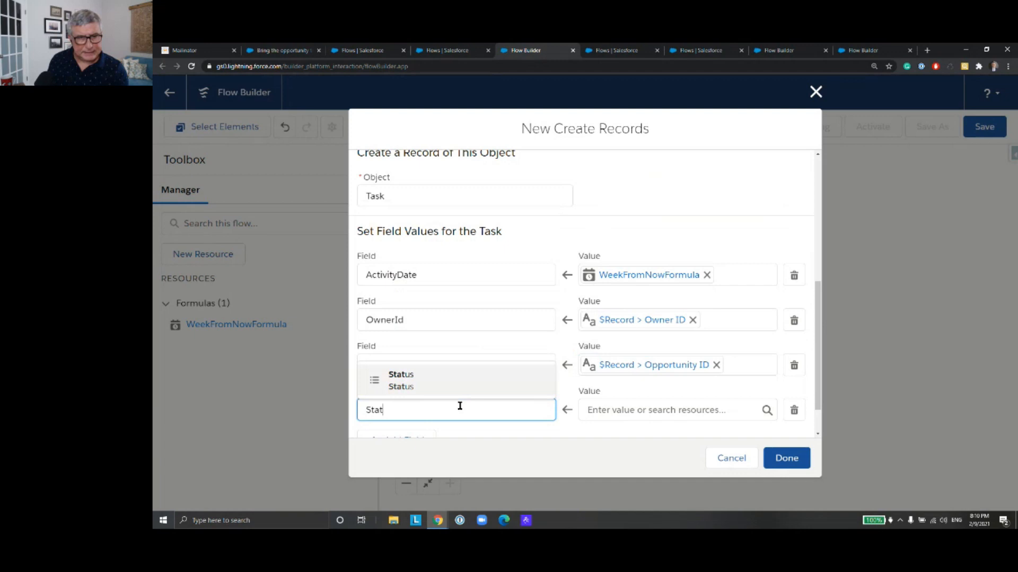
click(454, 393)
click(612, 409)
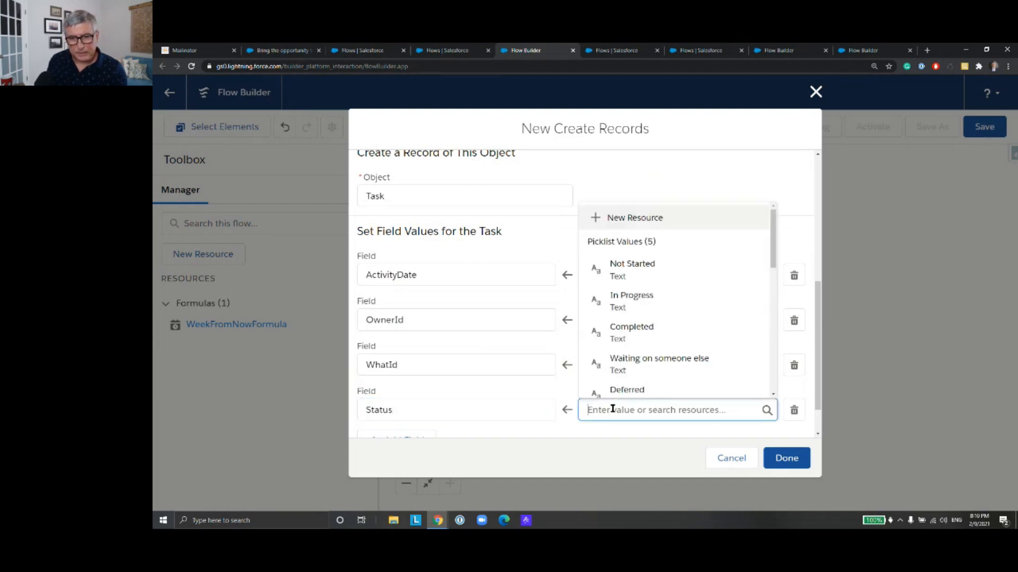
click(642, 275)
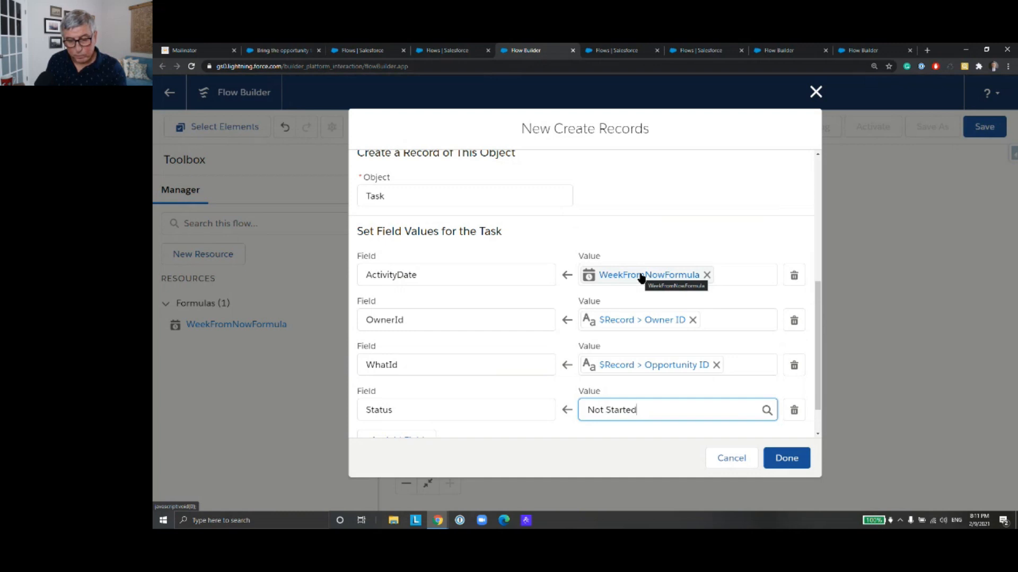
Step: Add a Subject field with the value "Take the opportunity to the Bid Review Meeting" and finish the Create Records element
scroll(480, 371, down, 1)
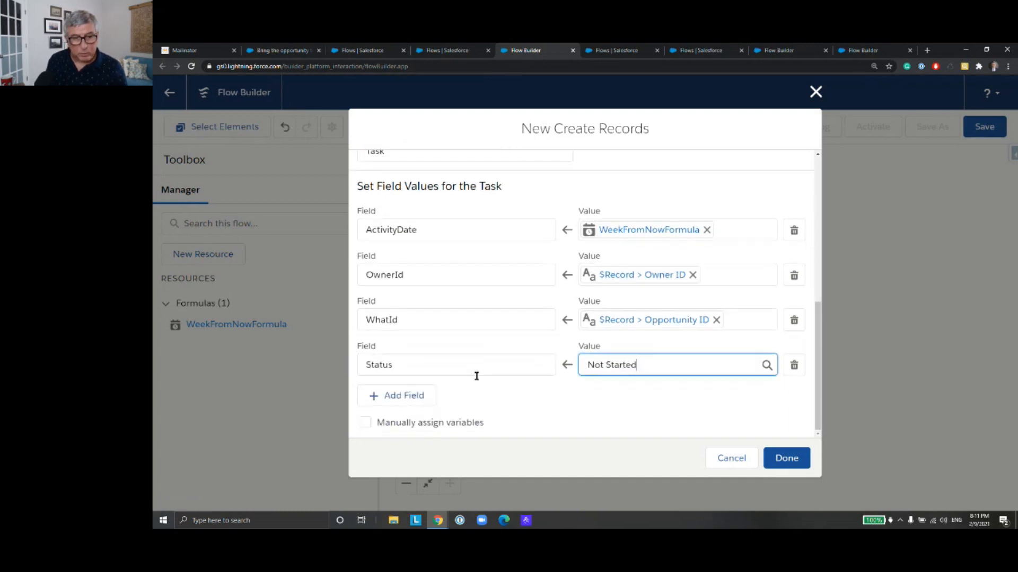
click(414, 397)
click(446, 404)
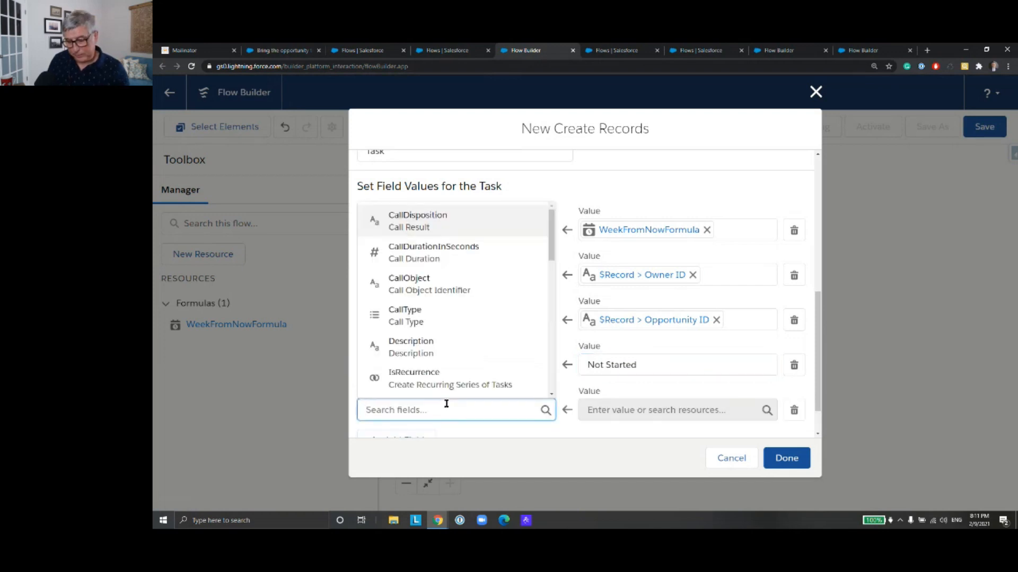
text(Subject)
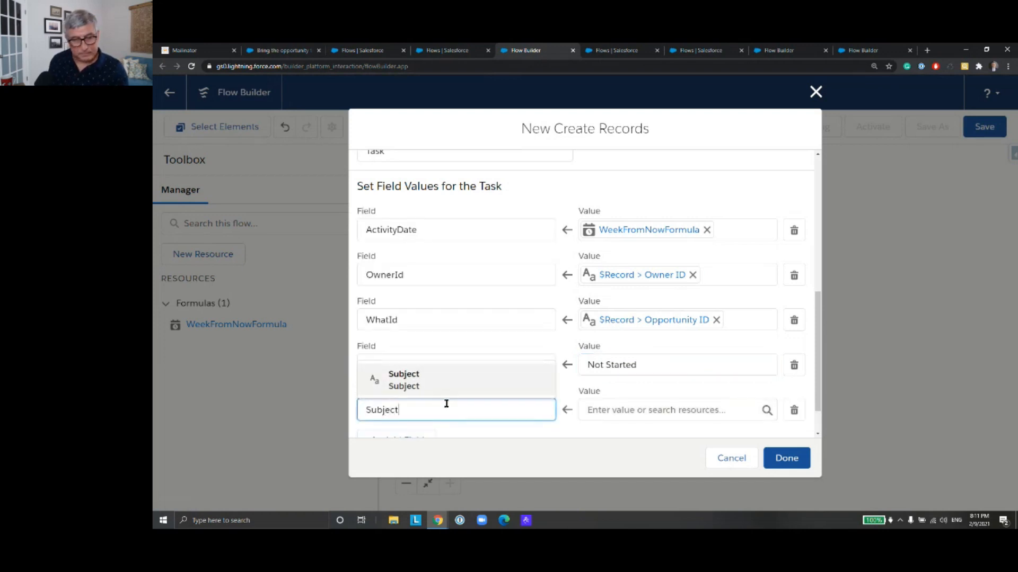
click(450, 386)
click(636, 411)
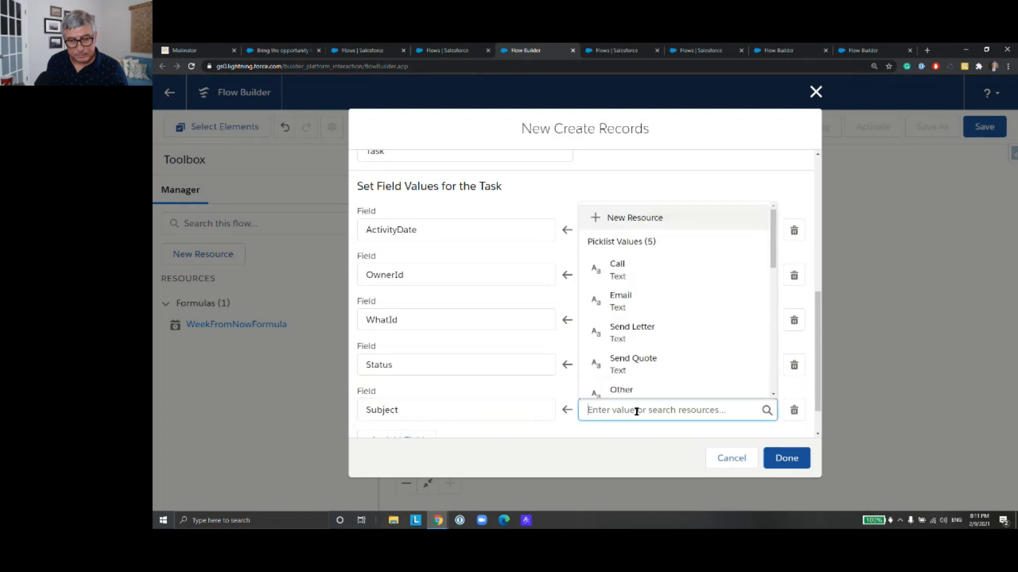
text(Take)
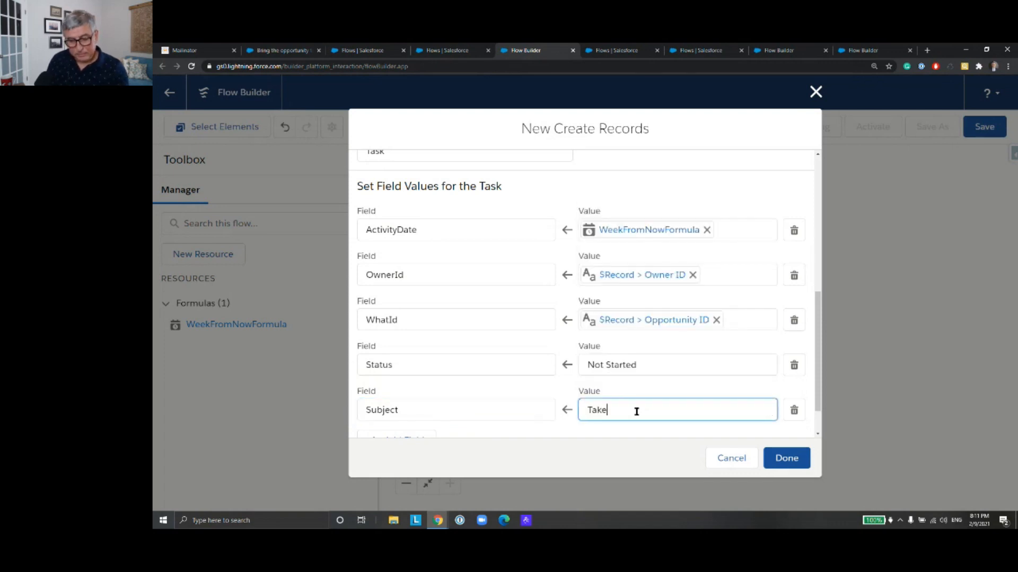
text( the )
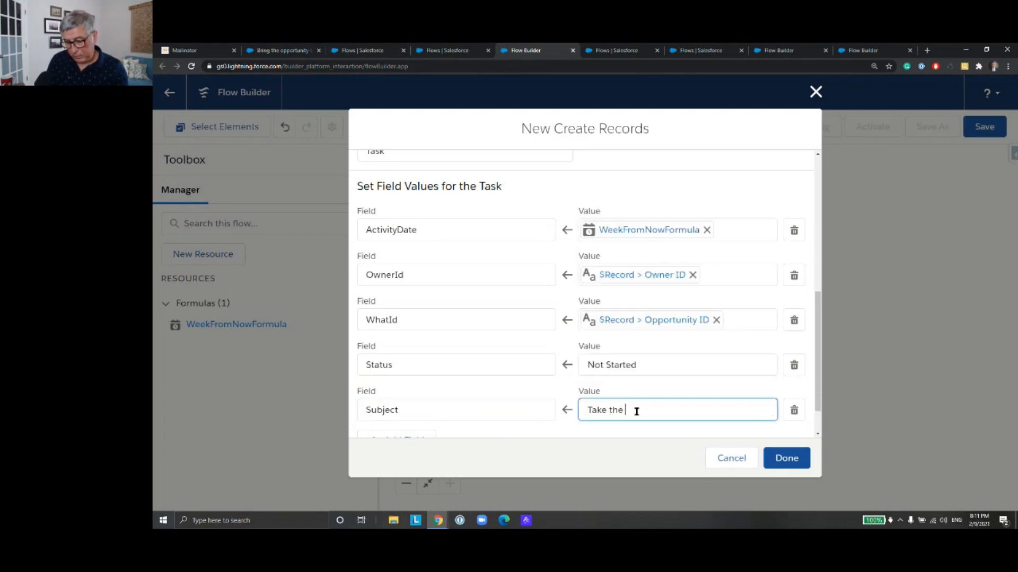
text(opportunity)
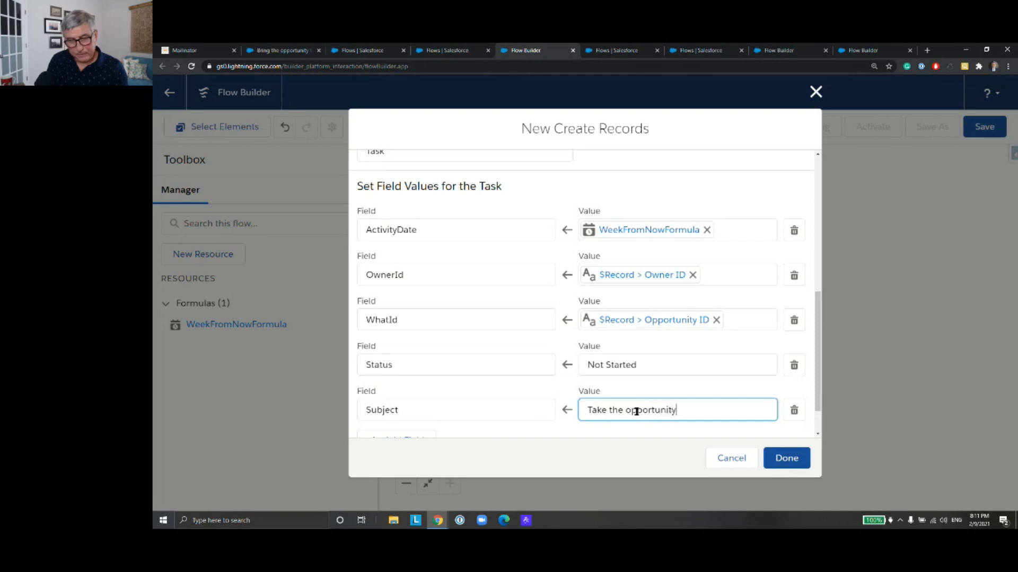
text( to the Bid Review)
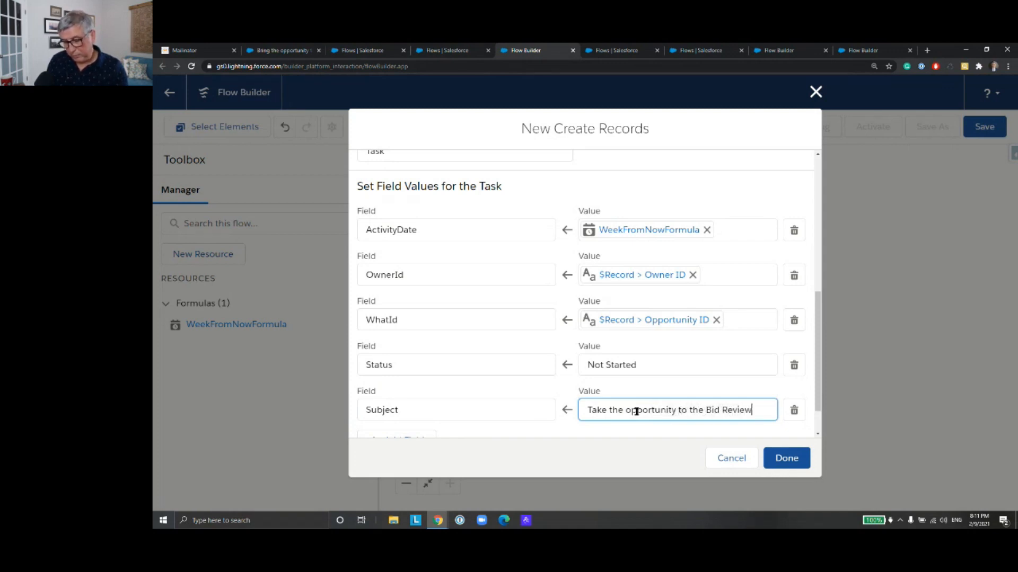
text( Meeting)
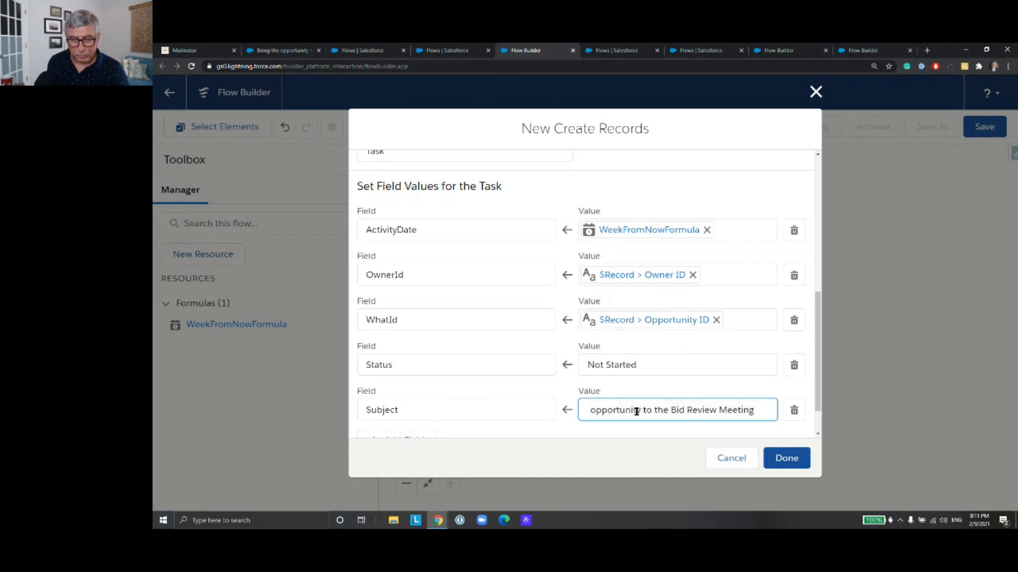
click(782, 462)
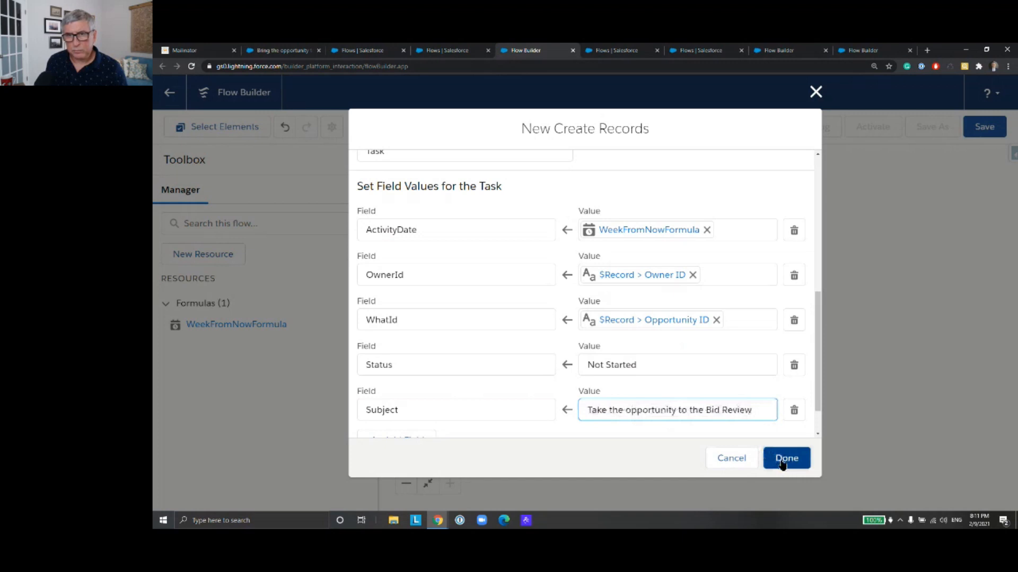
click(782, 462)
click(648, 231)
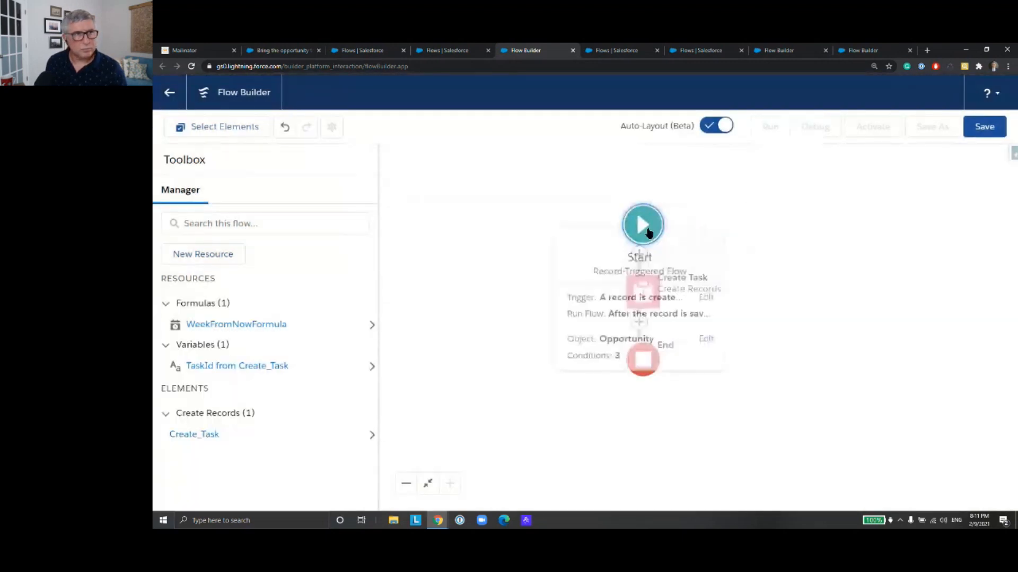
click(654, 230)
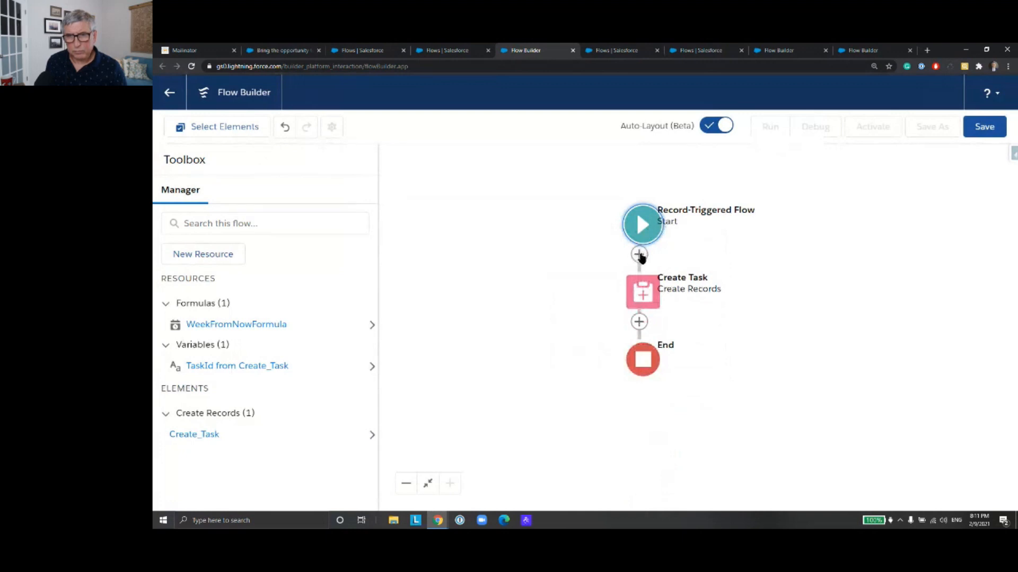
click(639, 255)
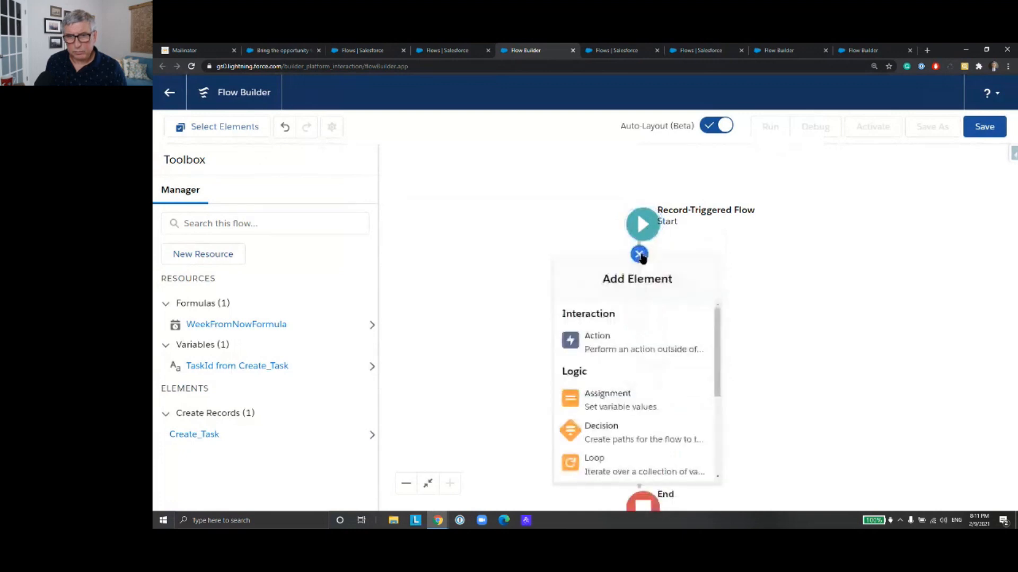
click(772, 252)
Step: Turn off Auto-Layout and move the Create Task element further below the Start element
click(715, 125)
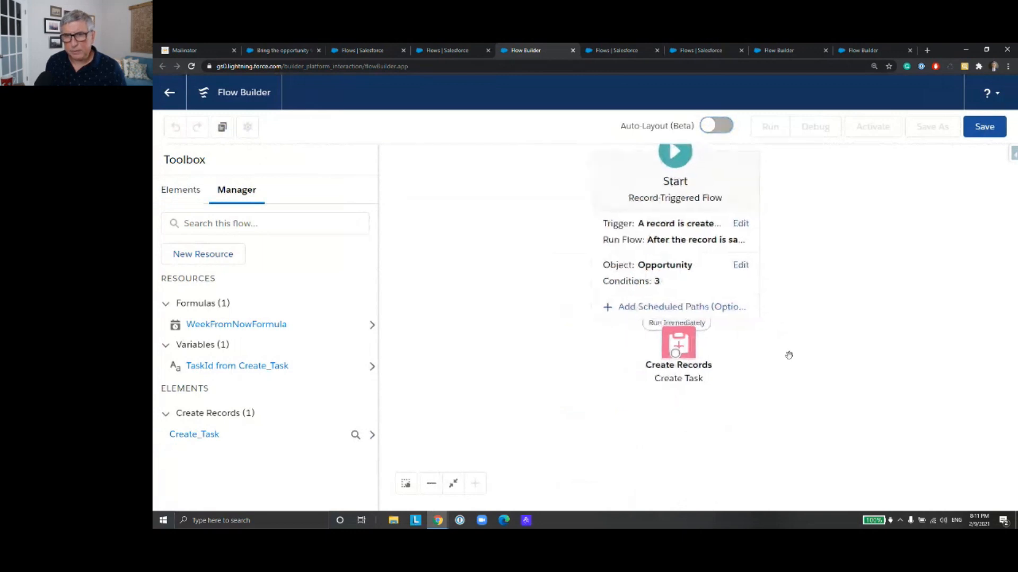
drag(679, 345, 692, 401)
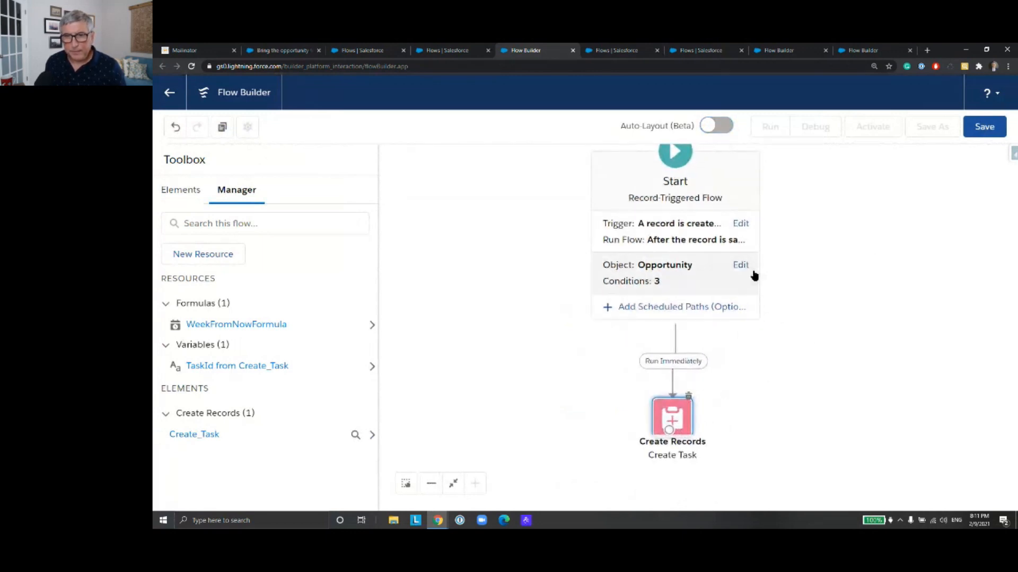
Step: Add a scheduled path to the Start element with the label and API name OneWeekLater
click(702, 315)
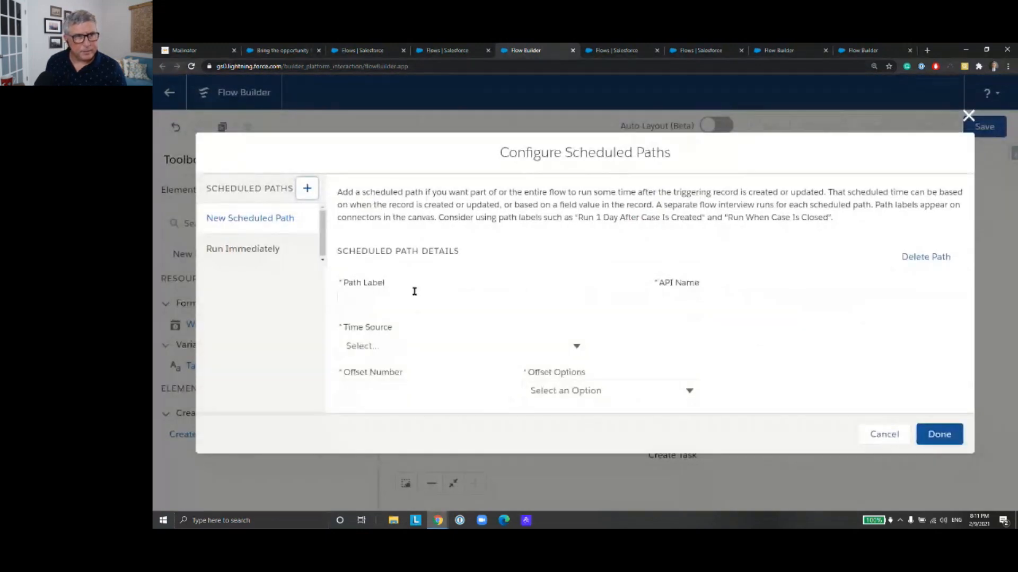
click(400, 301)
text(One)
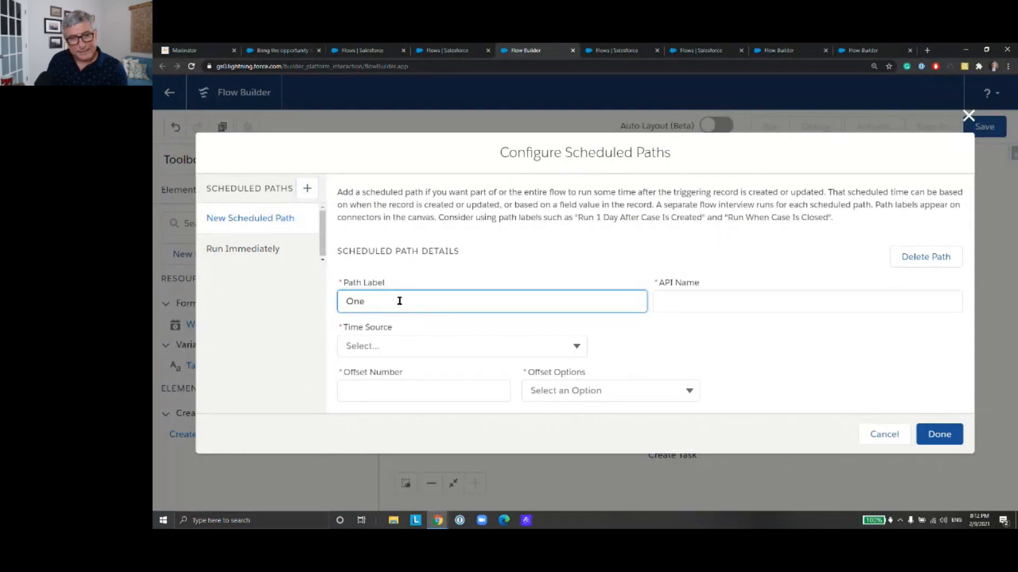
text(WeekLater)
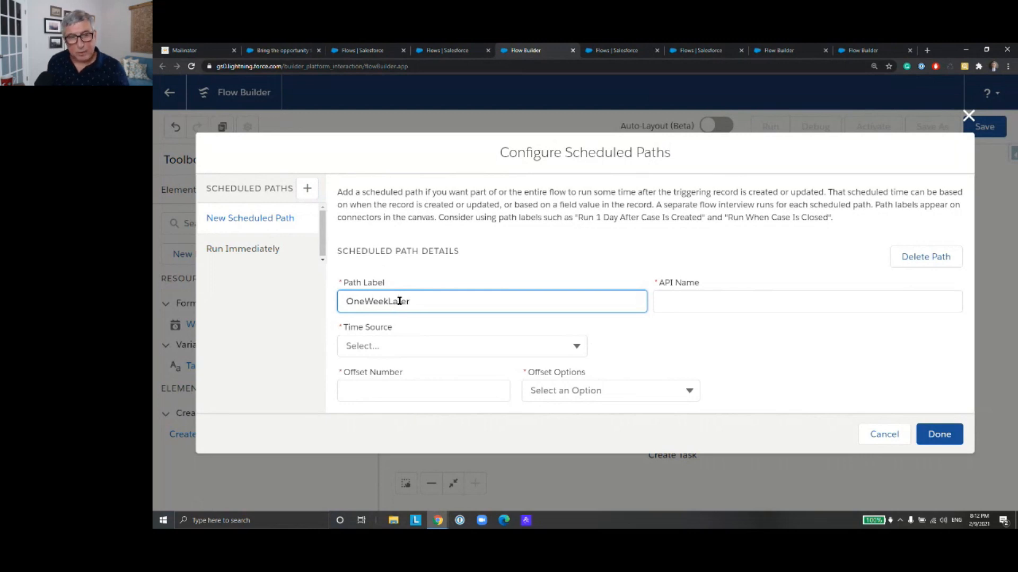
click(708, 302)
Step: Set the OneWeekLater path's time source to When Opportunity is Created or Updated
click(576, 347)
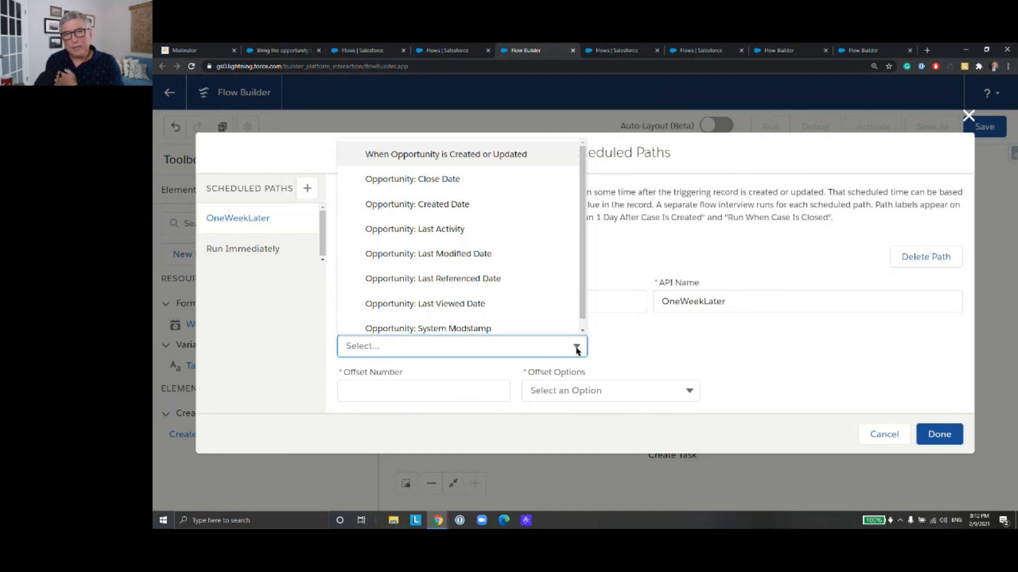
click(583, 318)
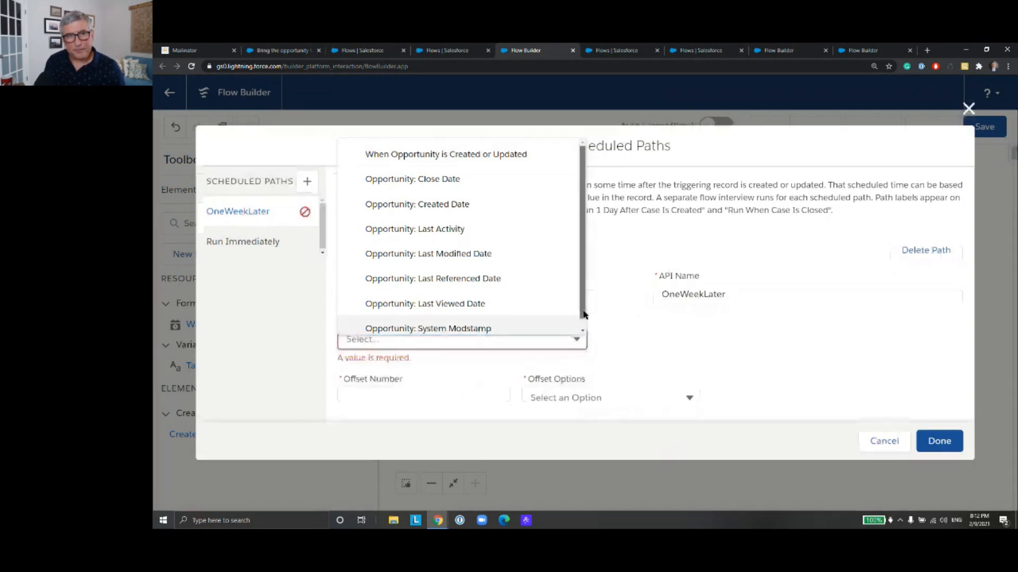
click(607, 313)
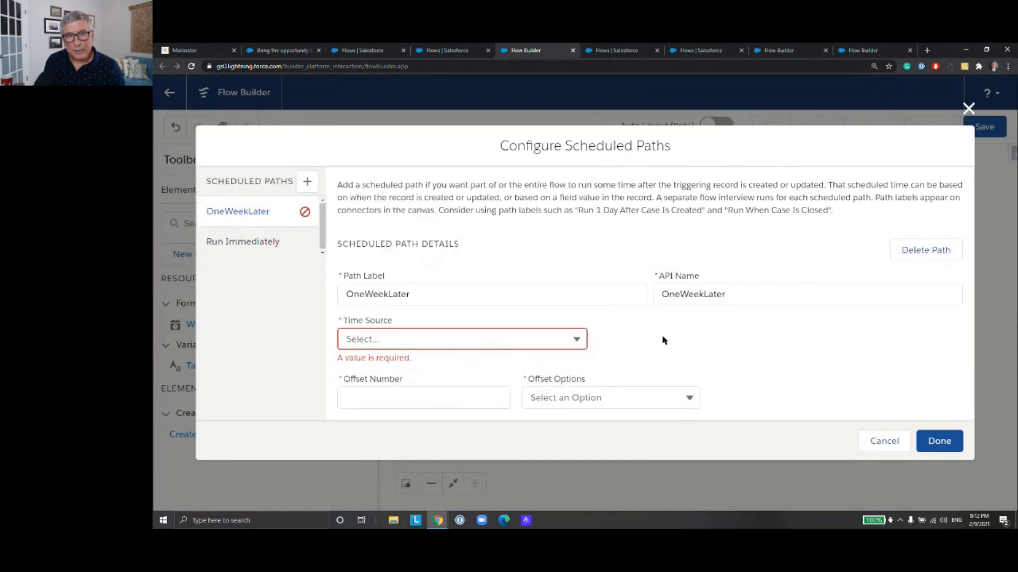
click(533, 337)
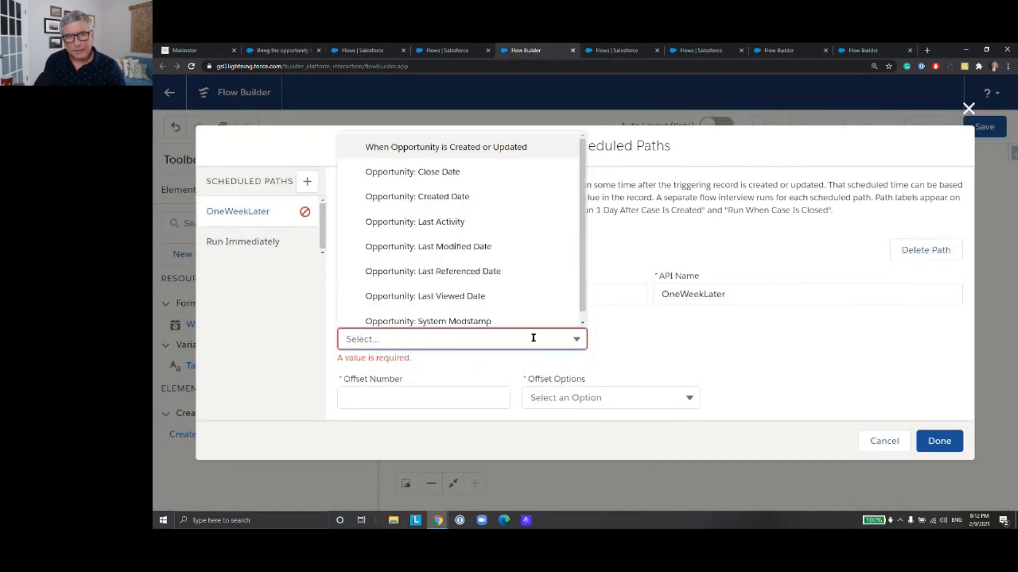
key(Down)
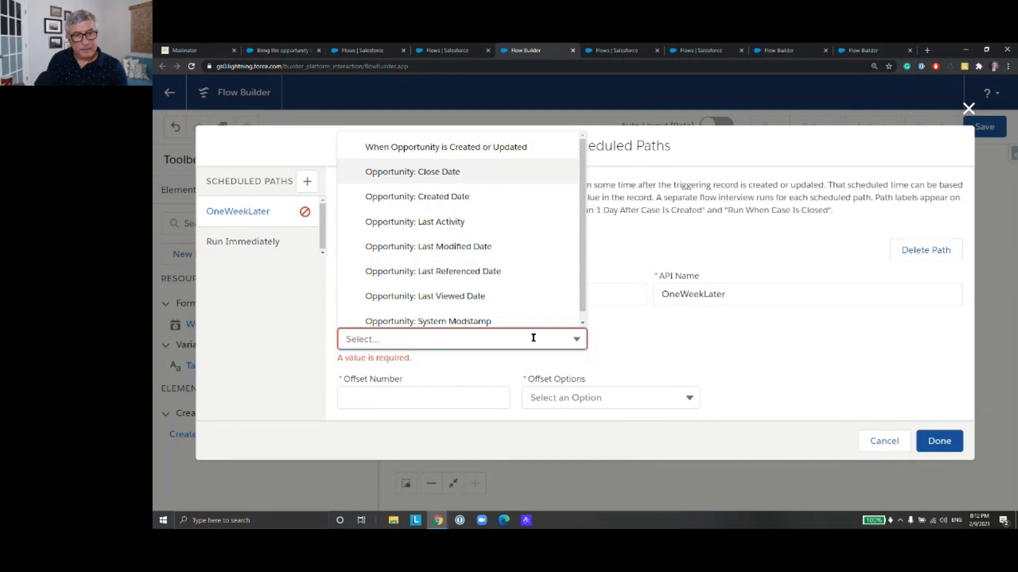
click(650, 339)
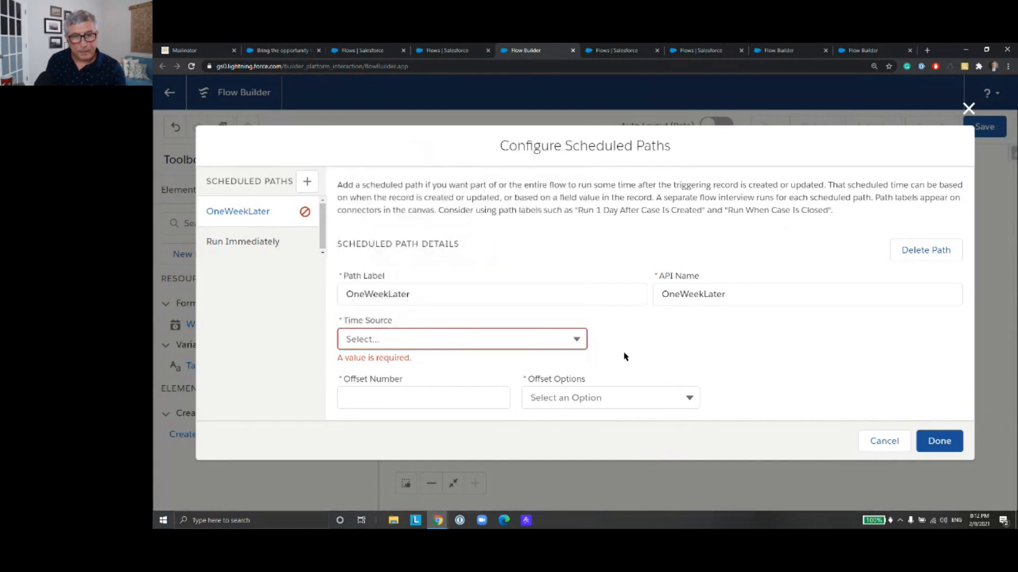
click(577, 342)
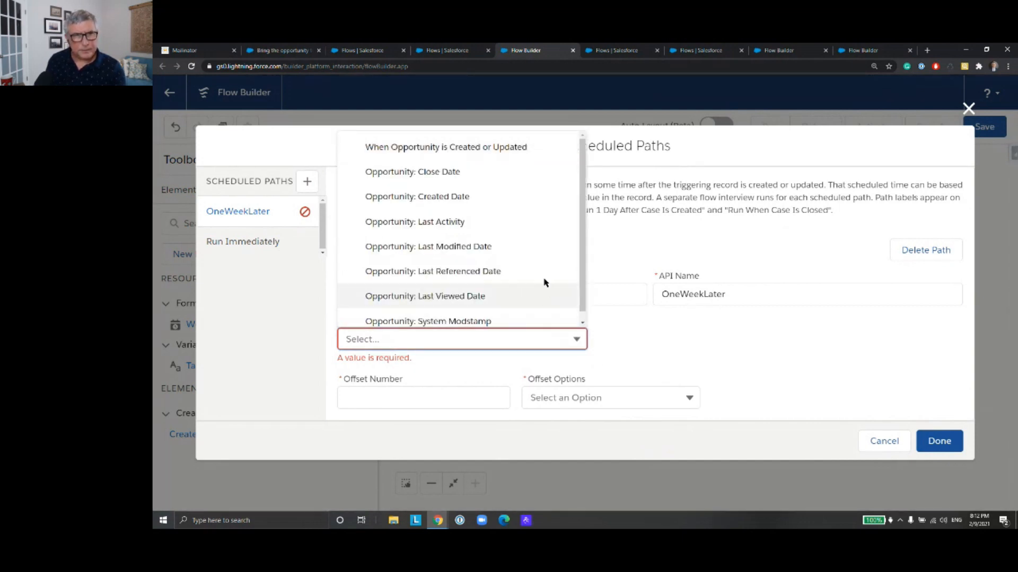
click(486, 151)
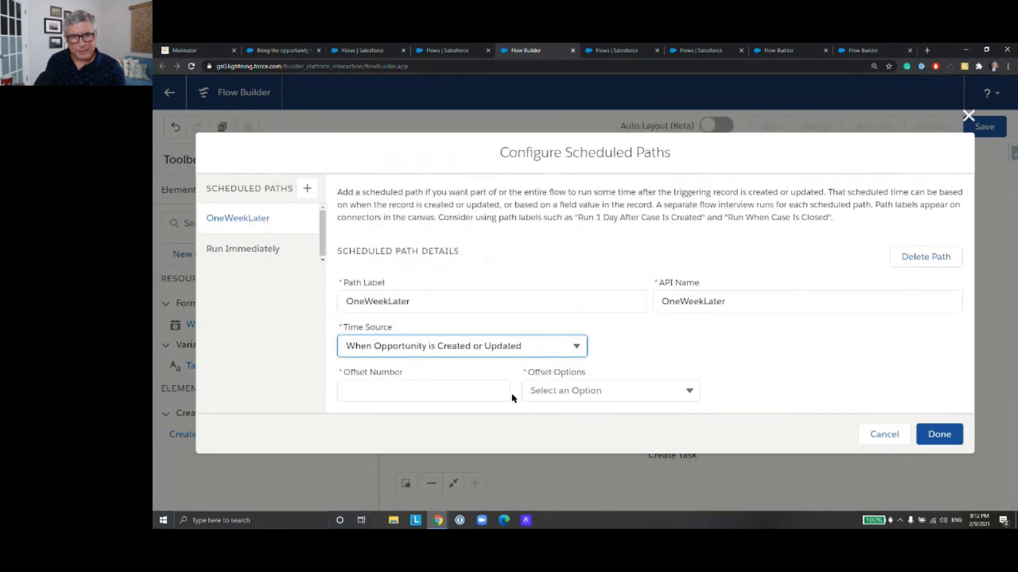
Step: Set the OneWeekLater path's offset to 7 with the option Days After
click(491, 393)
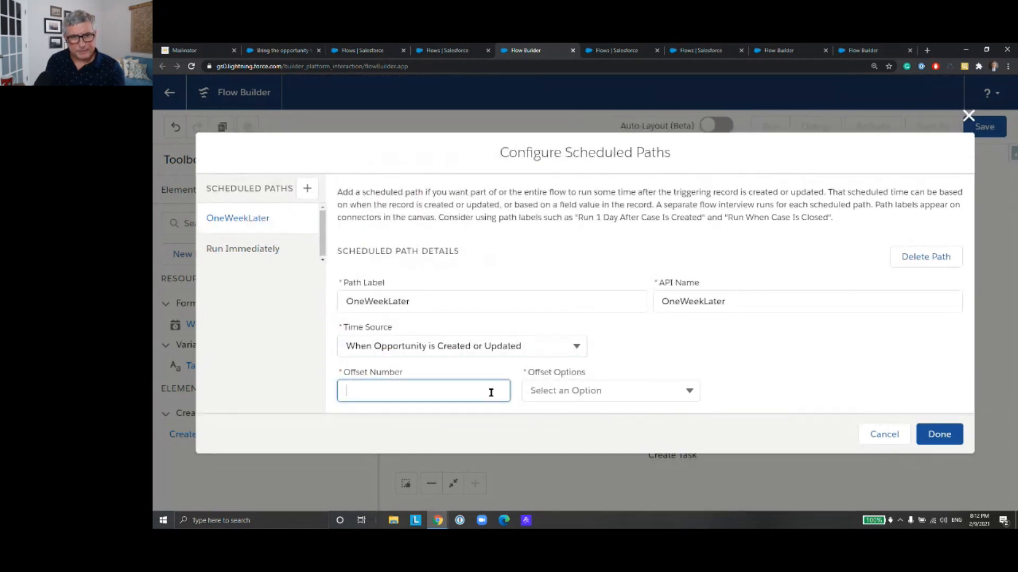
click(579, 390)
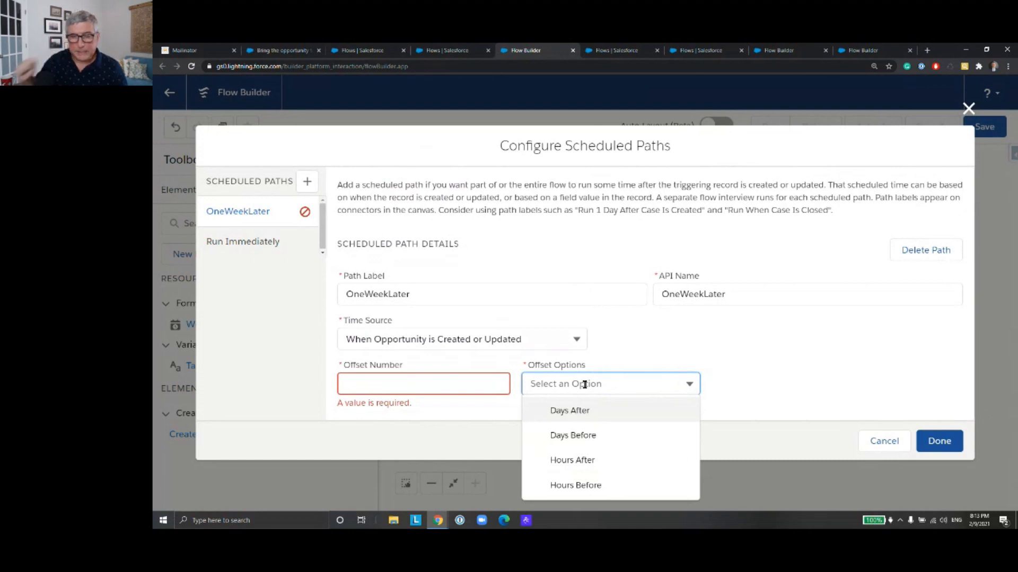
click(613, 412)
click(456, 385)
text(7)
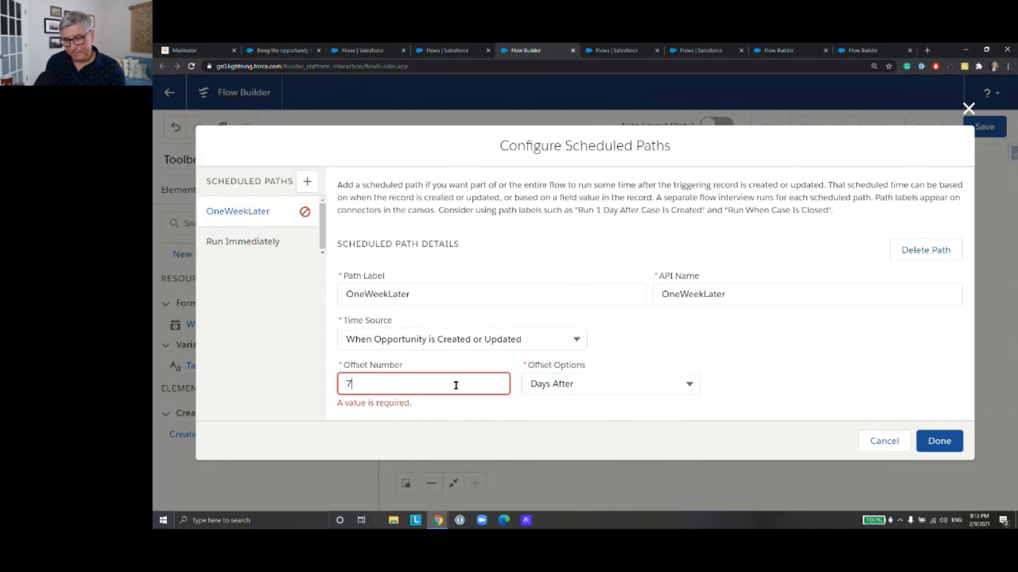
click(507, 420)
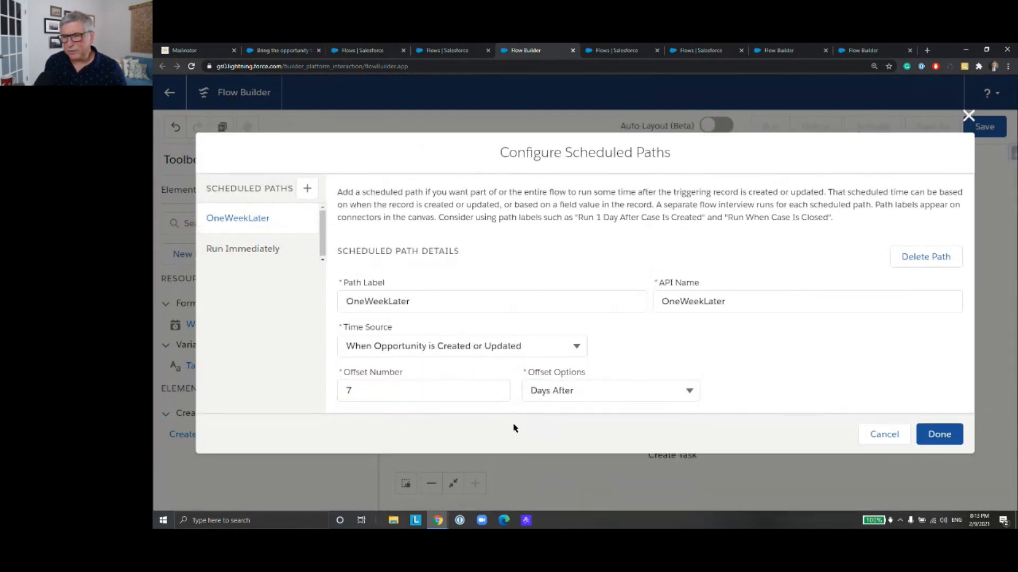
Step: Change the OneWeekLater path's offset to 1 with the option Hours After and finish the scheduled path configuration
click(565, 391)
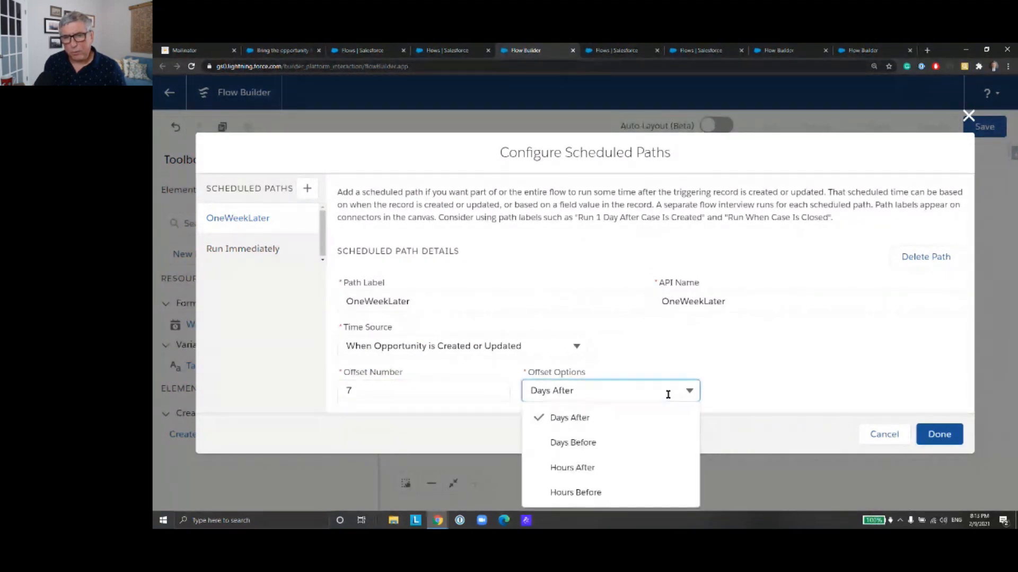
click(635, 469)
drag(341, 390, 364, 388)
text(1)
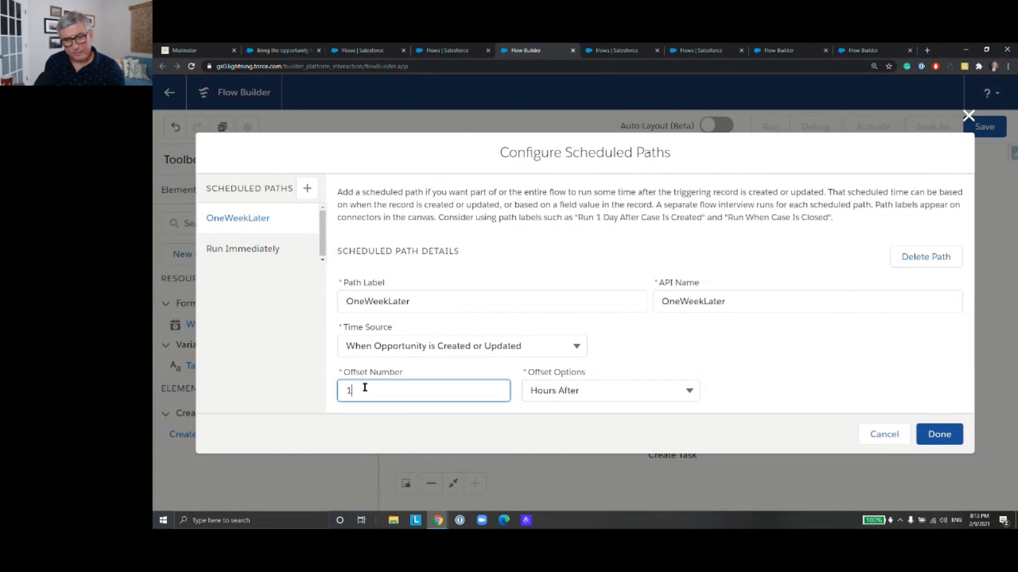
click(425, 412)
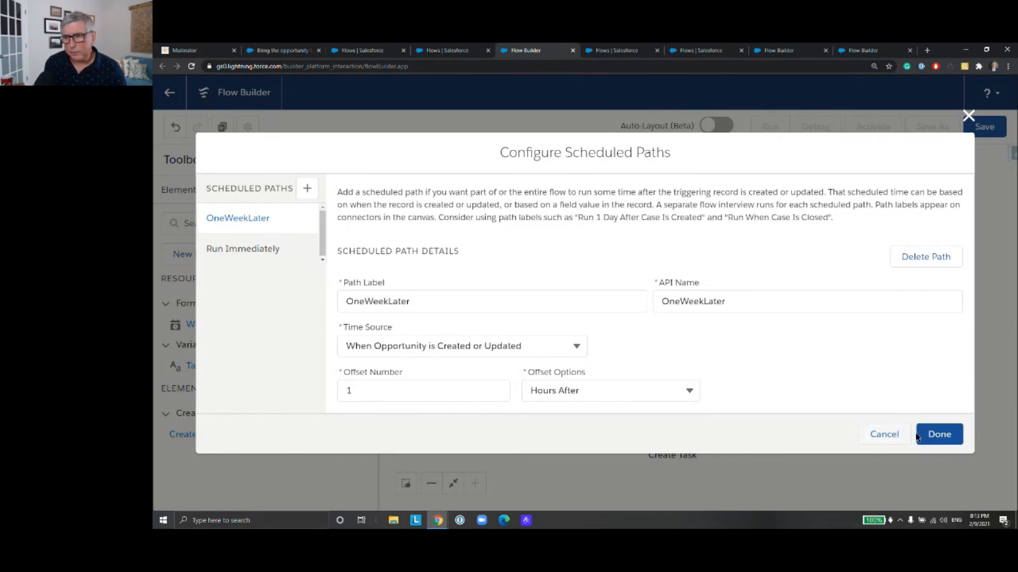
click(948, 439)
Step: Reopen the scheduled paths configuration from the Start element to review the OneWeekLater path, and close it again
drag(790, 382, 744, 378)
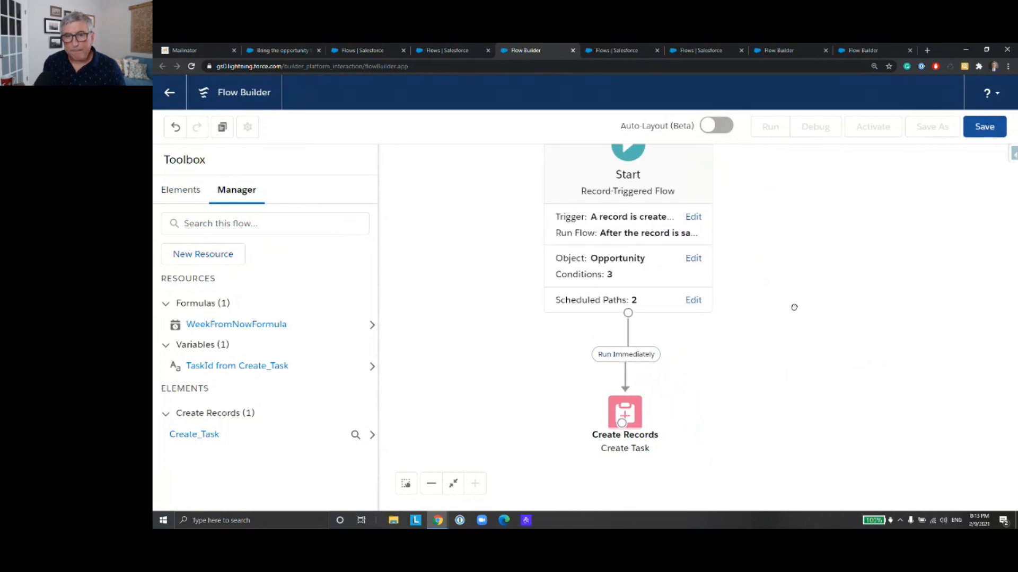
drag(794, 307, 774, 355)
click(651, 356)
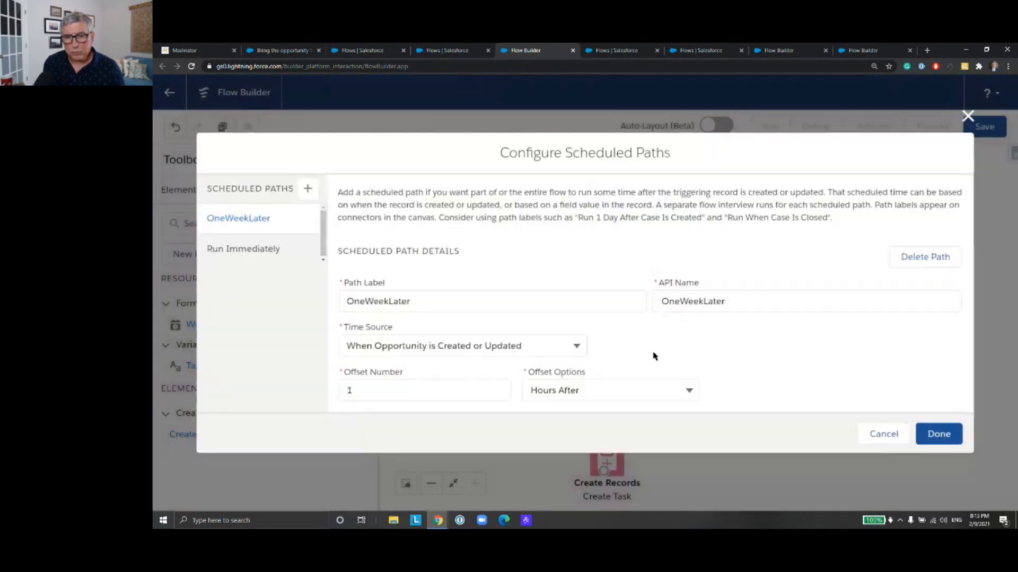
click(937, 435)
scroll(777, 359, down, 2)
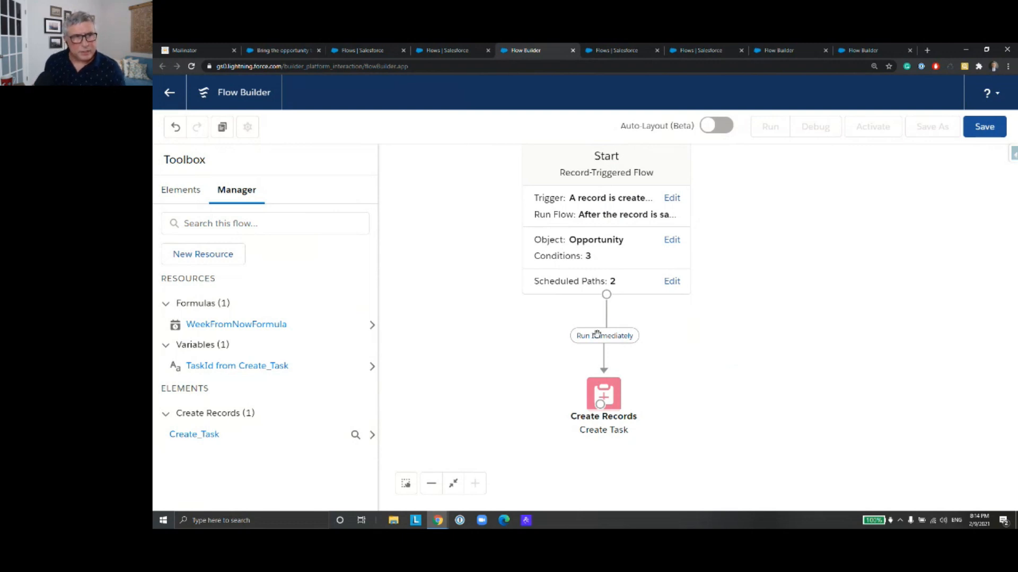
Step: Start a new Text Template resource with the API name EmailBody
click(215, 257)
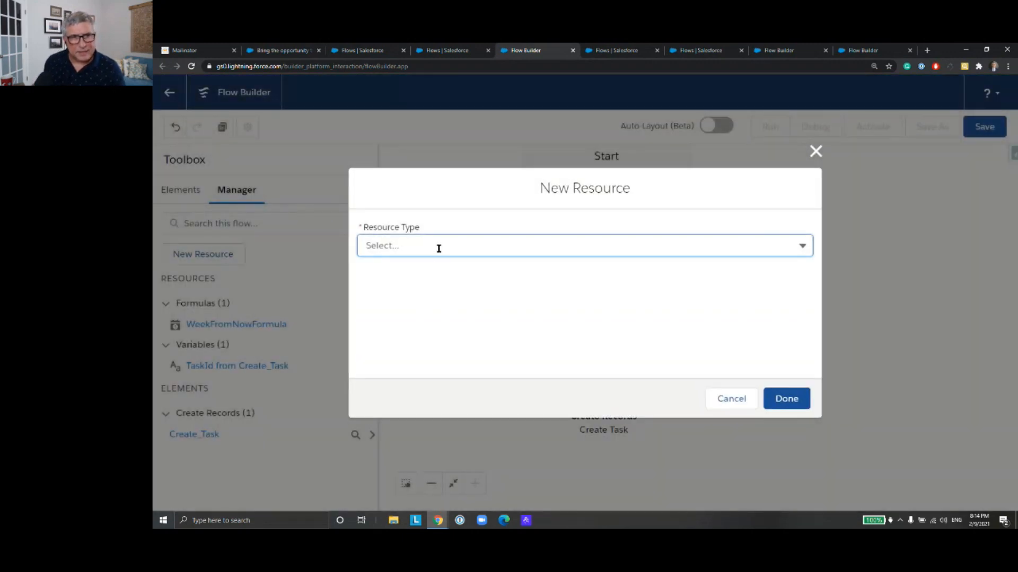
click(439, 247)
click(459, 348)
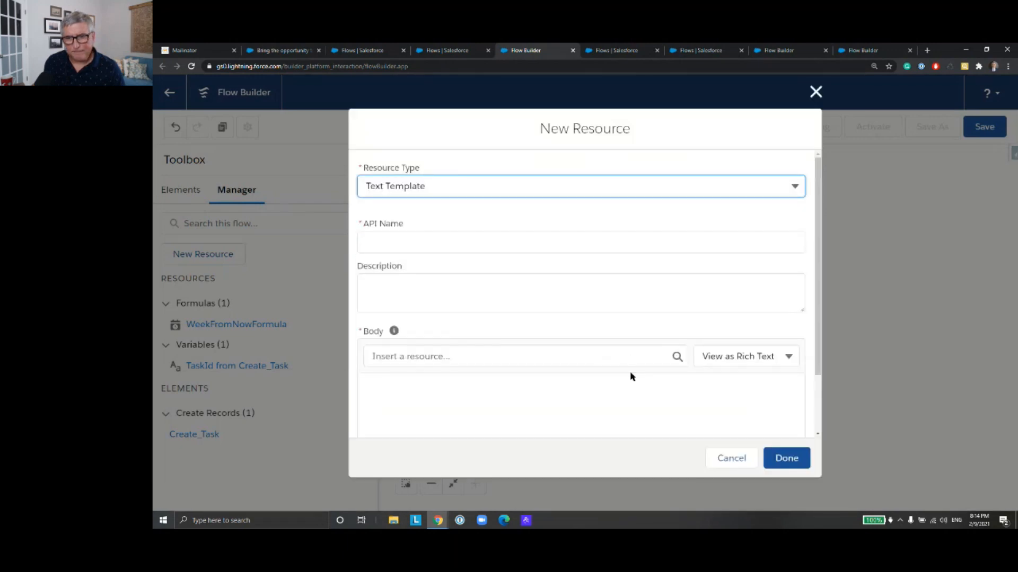
click(509, 247)
text(EmailBody)
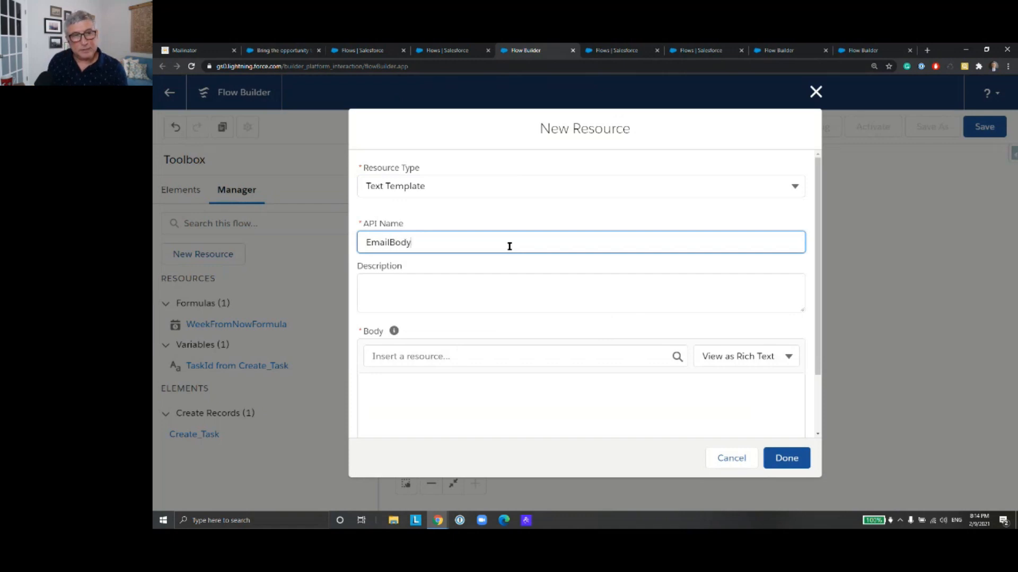
Step: Enter "Large Opportunity Alert!" as the first line of the EmailBody template's body
click(508, 283)
scroll(554, 312, down, 2)
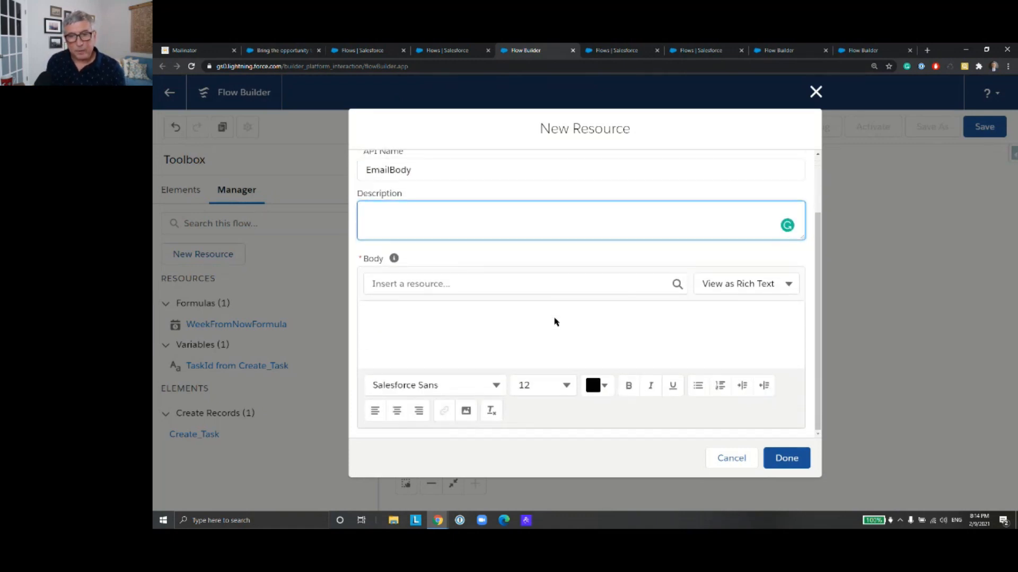
click(551, 315)
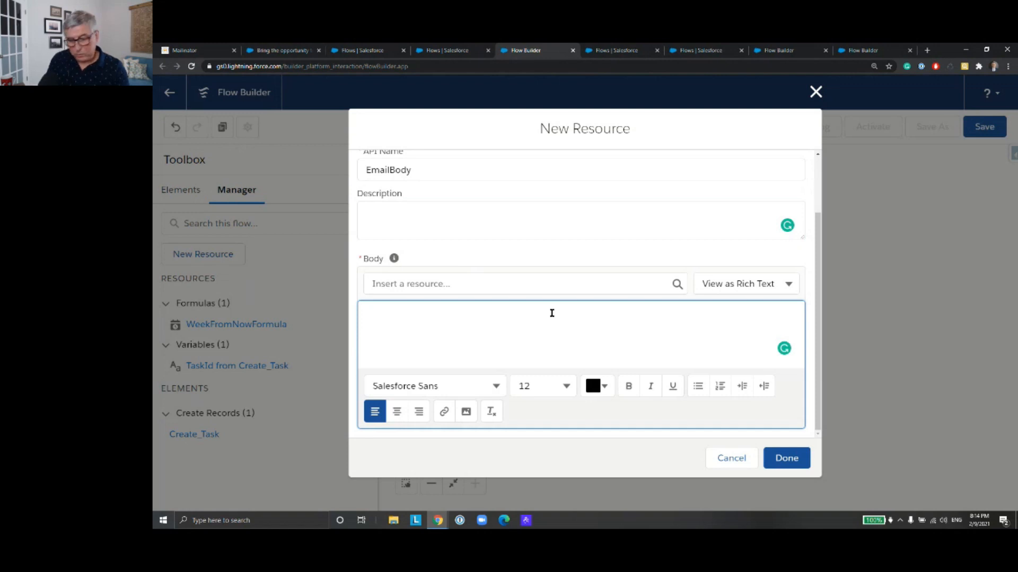
text(Large )
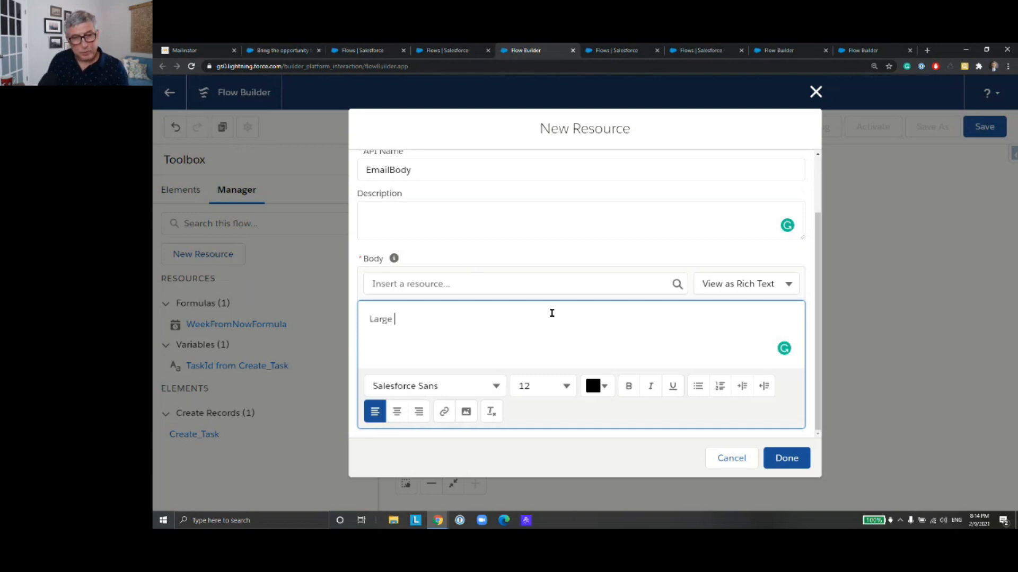
text(Oppor)
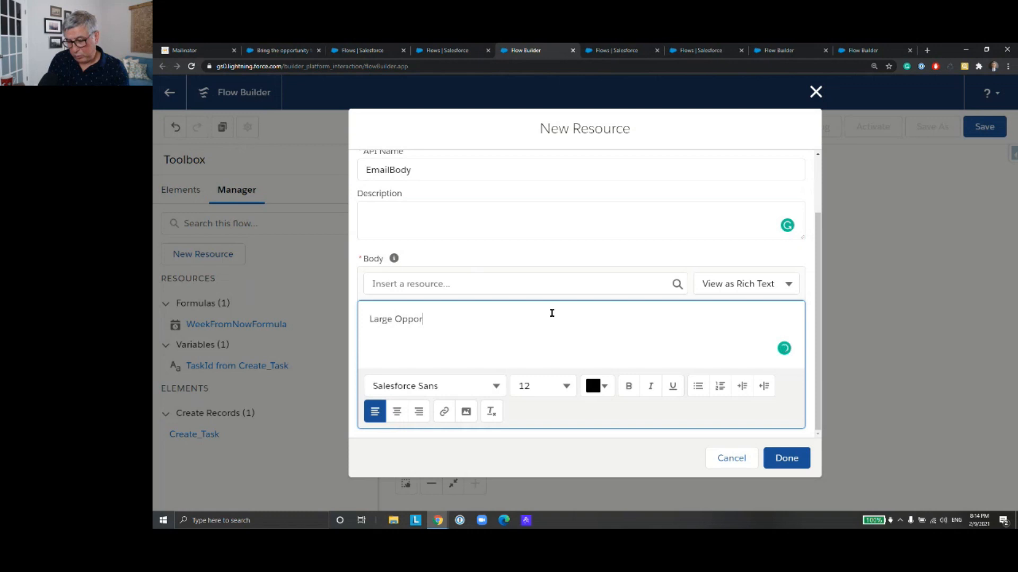
text(tunity A)
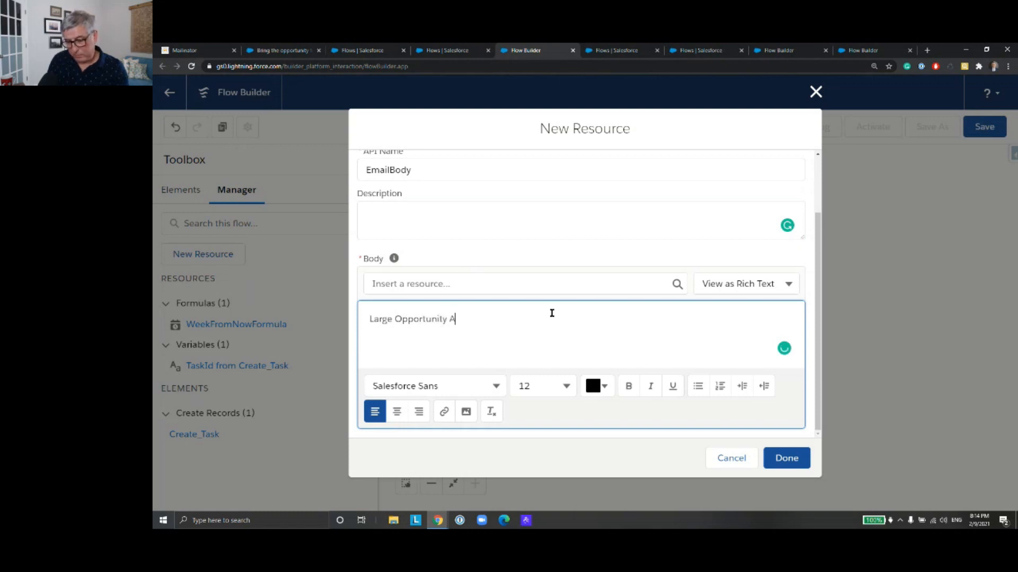
text(lert)
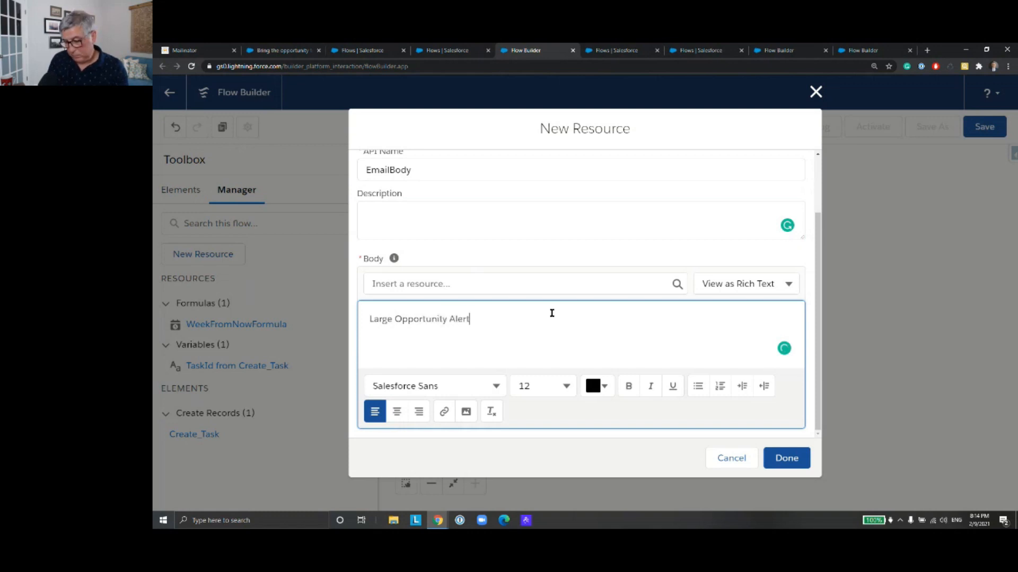
text(!)
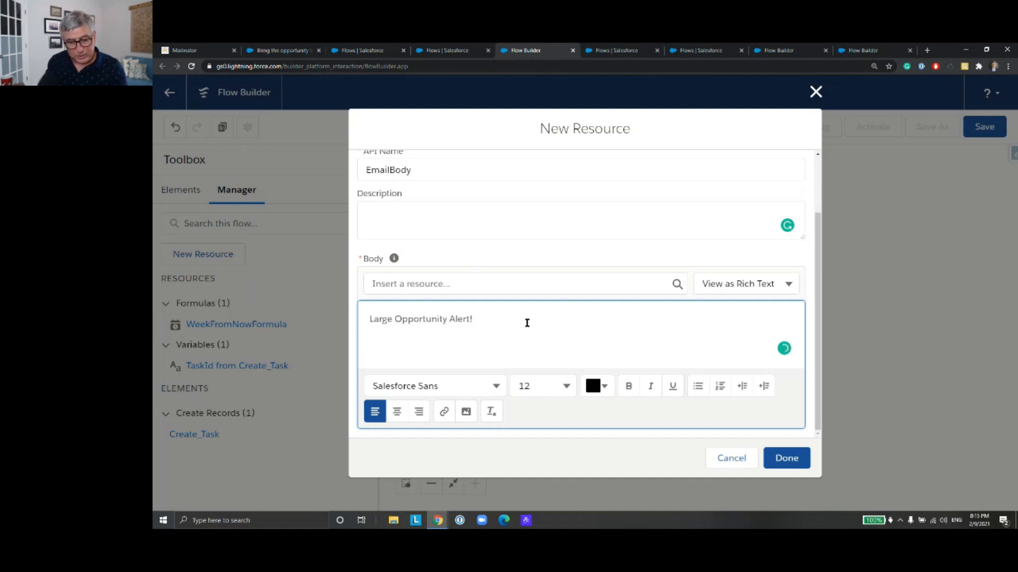
Step: Add the line "There is a Large Opportunity" below a blank line in the body and make the word "Large" bold
key(Return)
key(Return)
text(There is a )
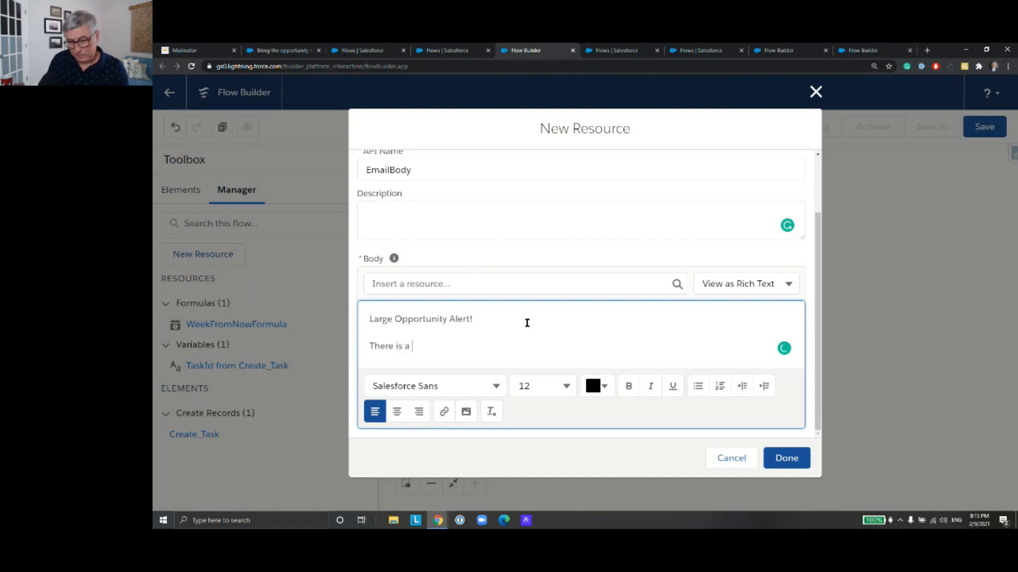
text(Large )
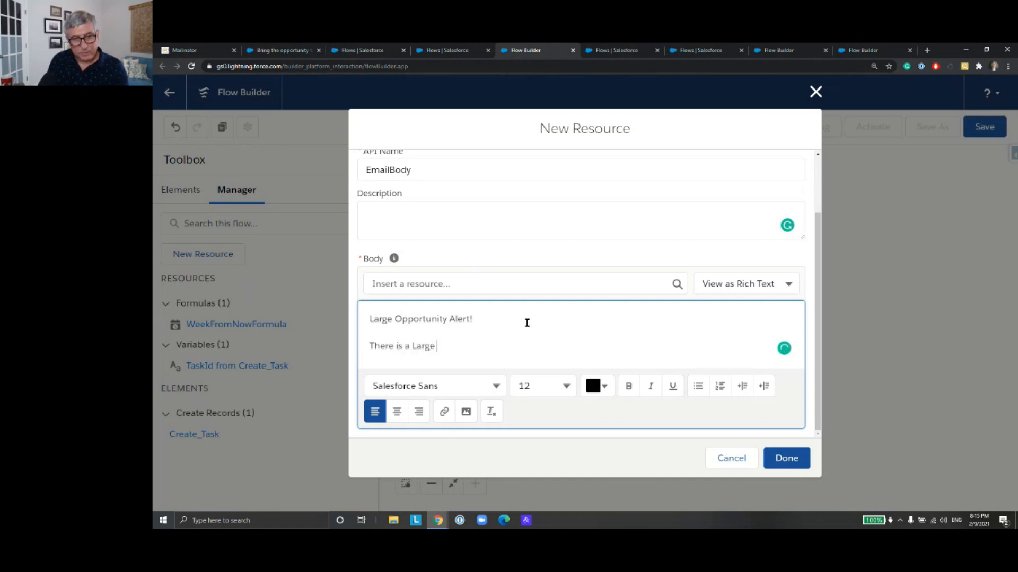
text(Opportunity)
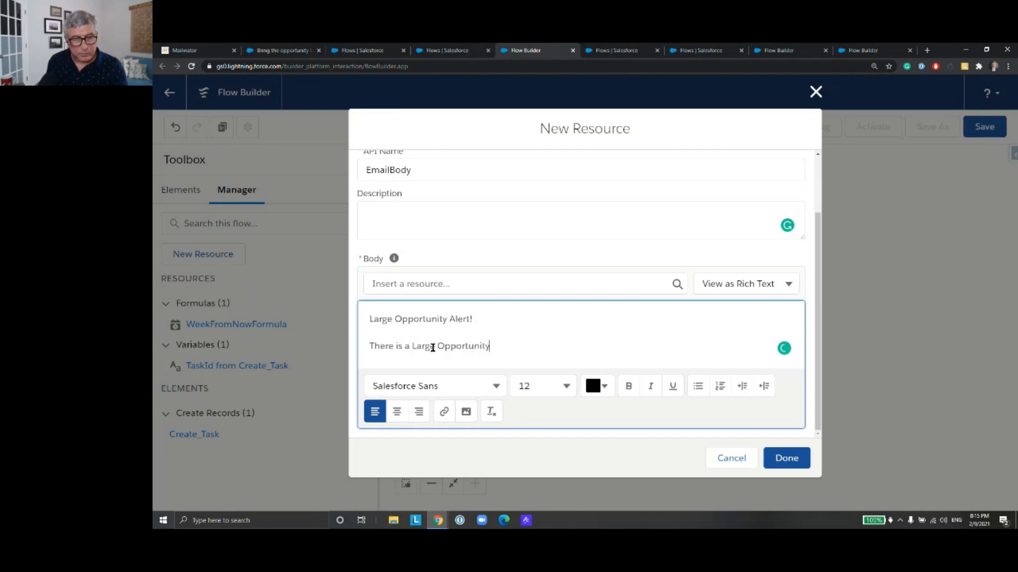
drag(435, 345, 413, 346)
click(628, 386)
Step: Color the "Large Opportunity Alert!" line red (#FF0000) and append the word "titled" to the body's second sentence
drag(470, 318, 369, 319)
click(593, 386)
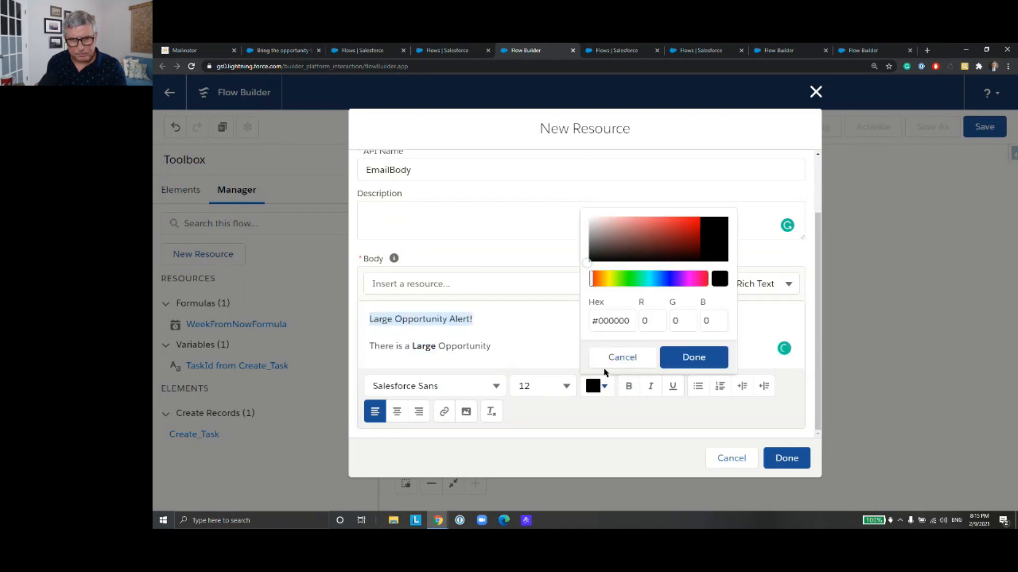
mouse_move(588, 266)
mouse_down()
mouse_move(657, 231)
mouse_move(724, 216)
mouse_up()
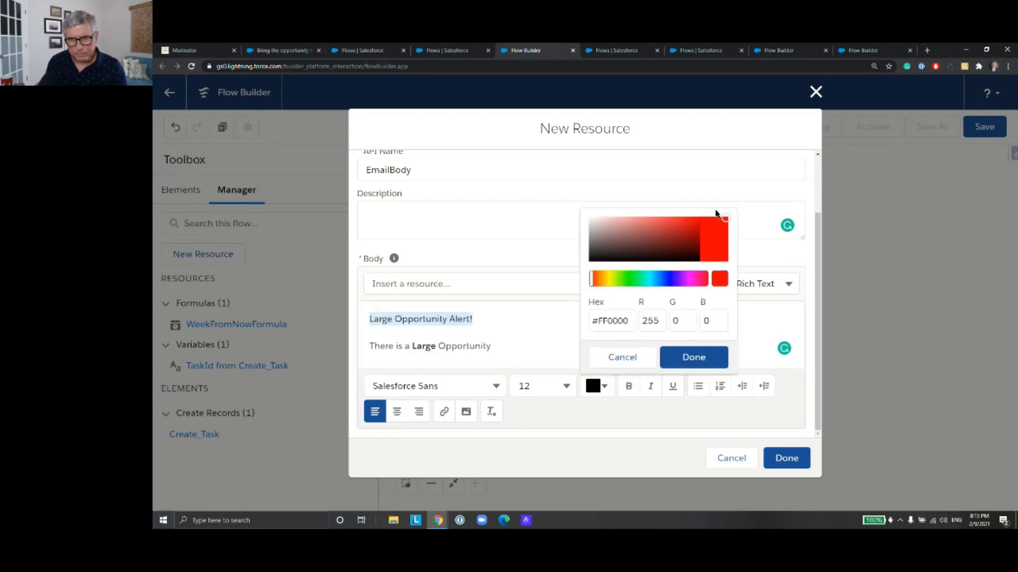
click(702, 356)
click(550, 350)
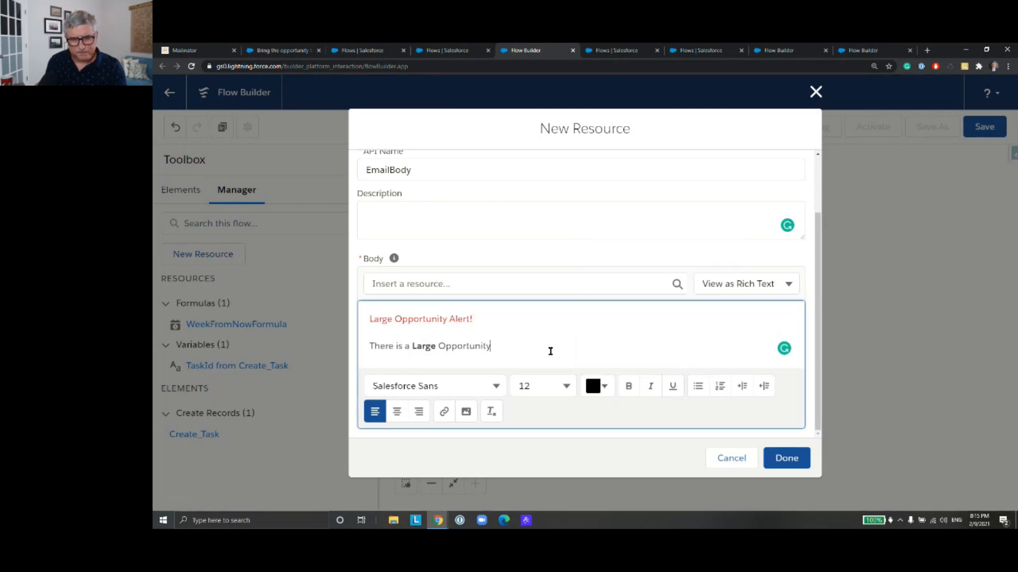
text(titled)
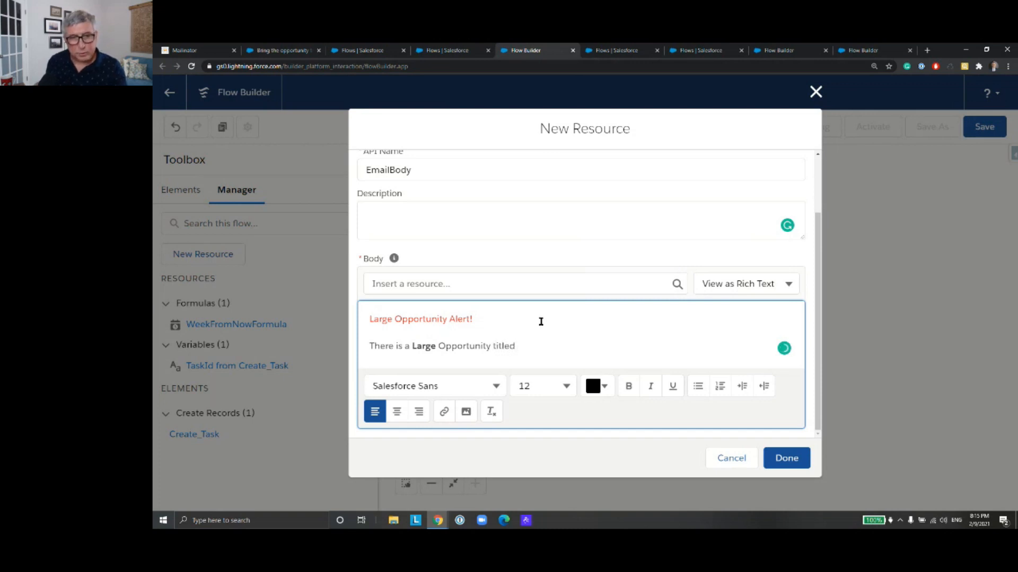
click(525, 280)
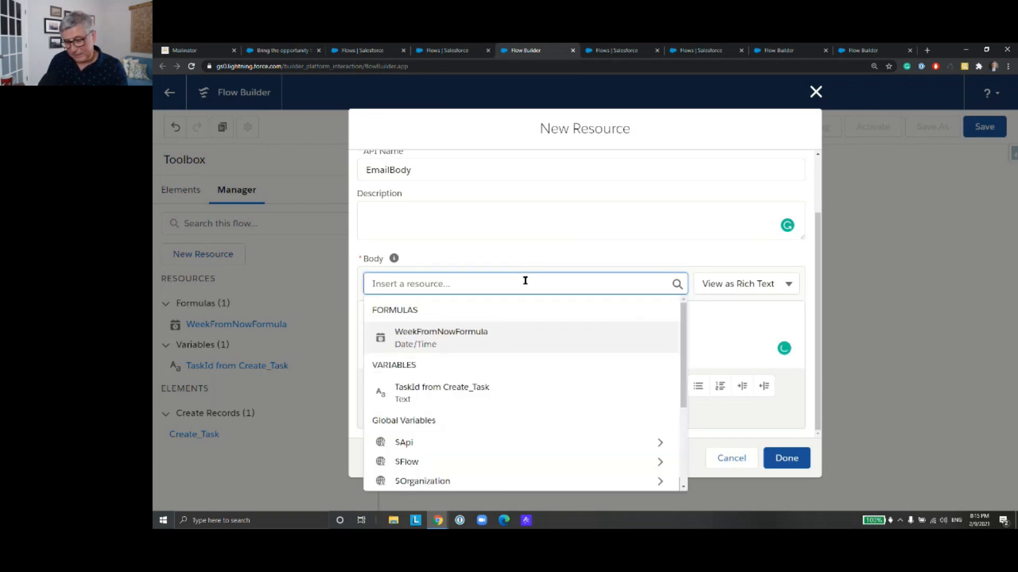
text(reco)
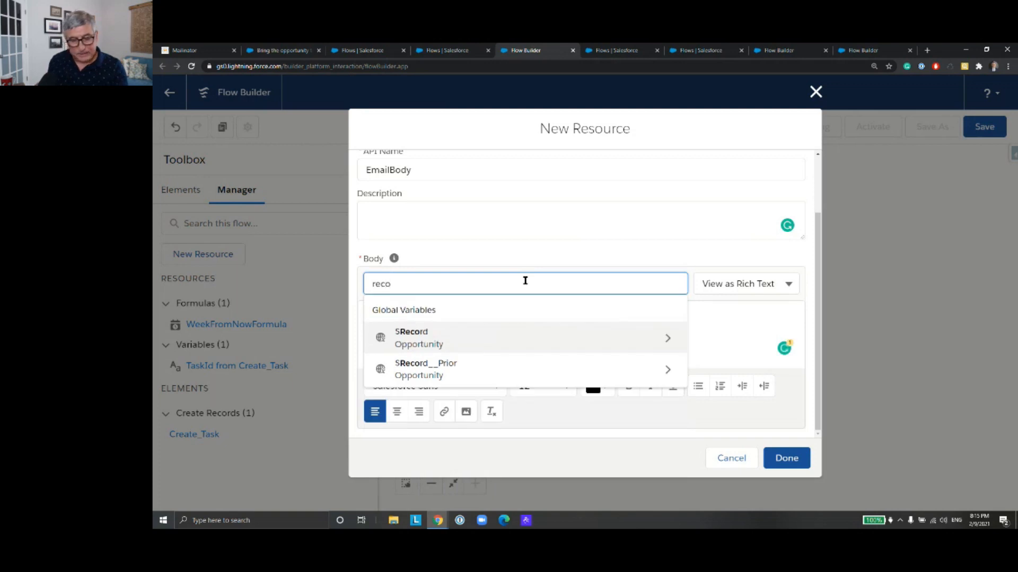
text(d)
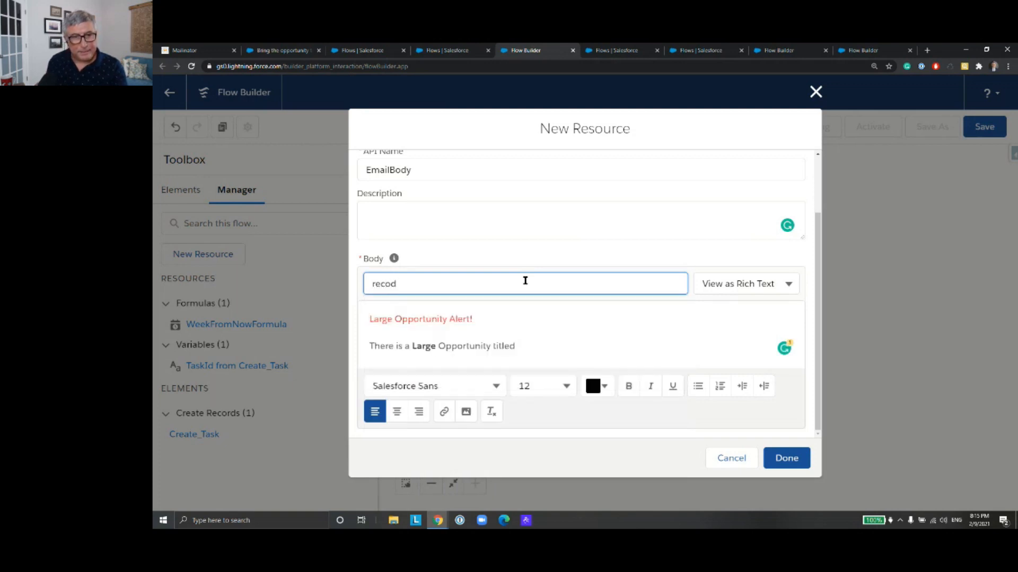
key(BackSpace)
text(r)
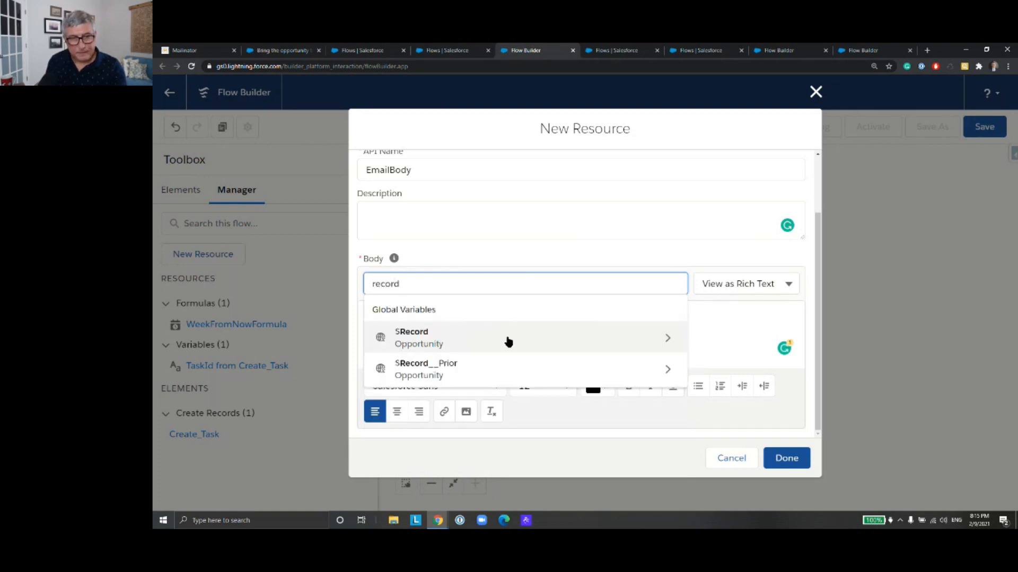
key(BackSpace)
key(BackSpace)
key(BackSpace)
key(BackSpace)
key(BackSpace)
key(BackSpace)
text(Name)
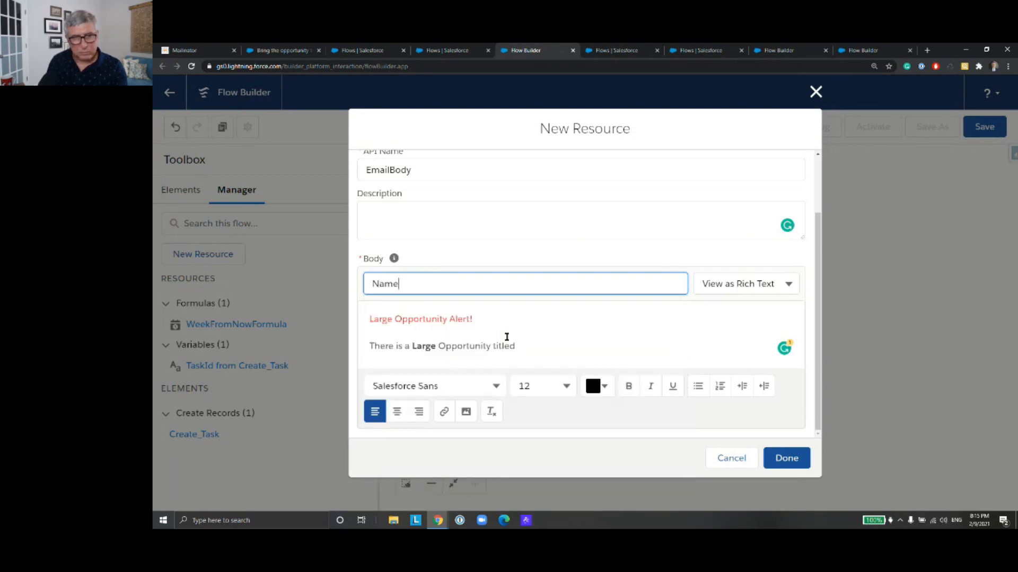
Step: Insert the triggering opportunity's Name field, {!$Record.Name}, after the word "titled" in the body
drag(403, 284, 368, 282)
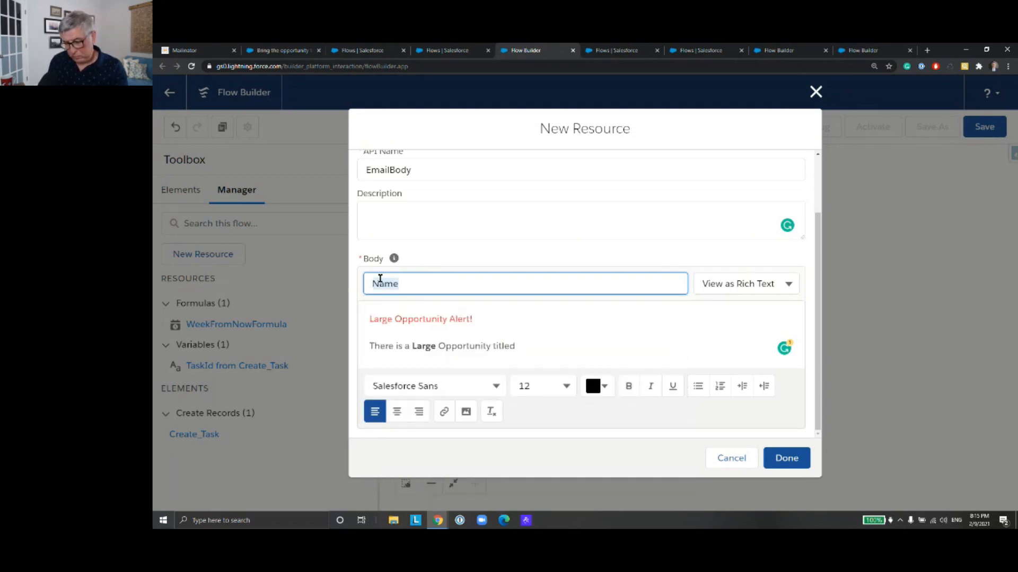
text(re)
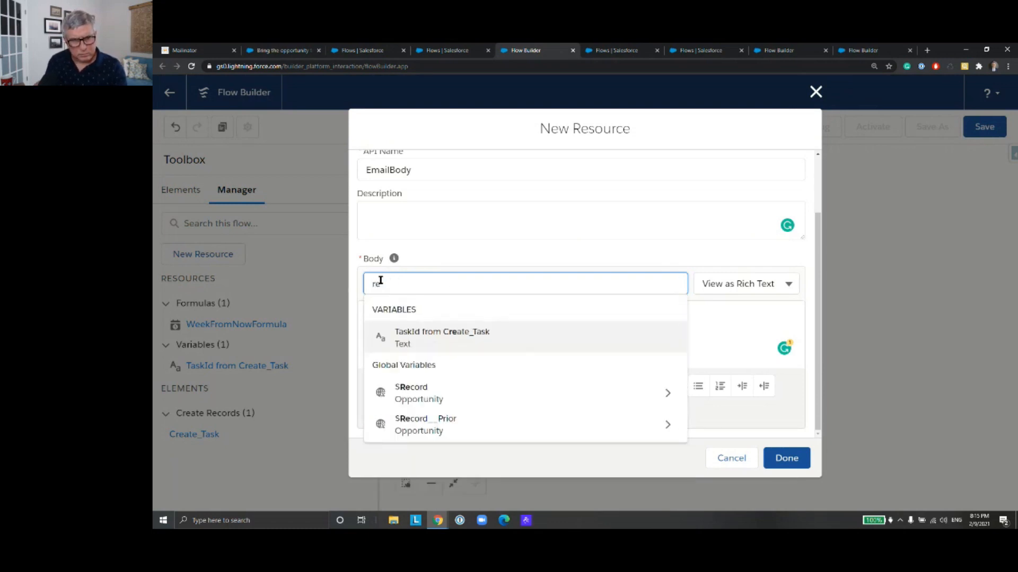
click(412, 393)
text(Nam)
key(Down)
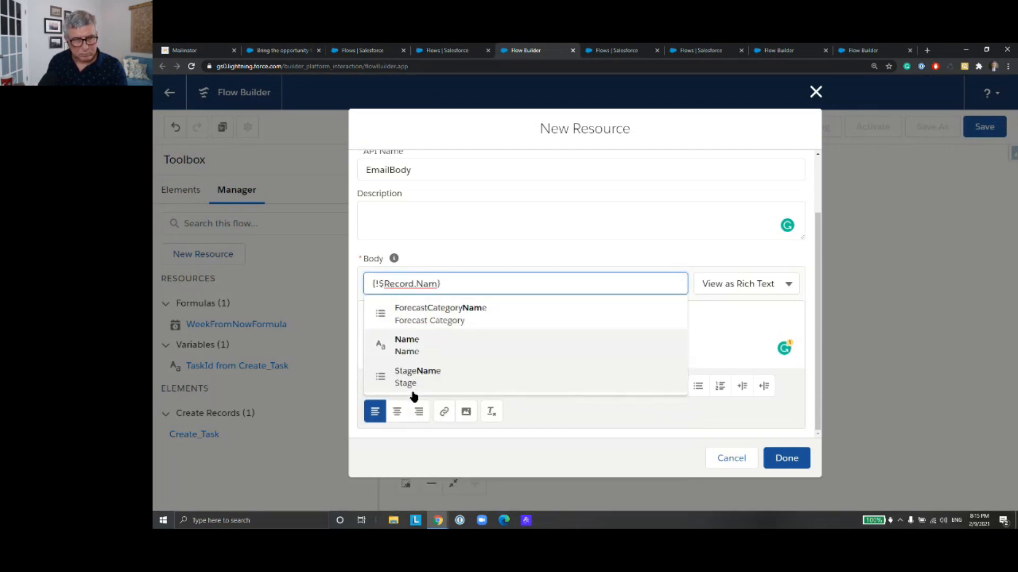
key(Return)
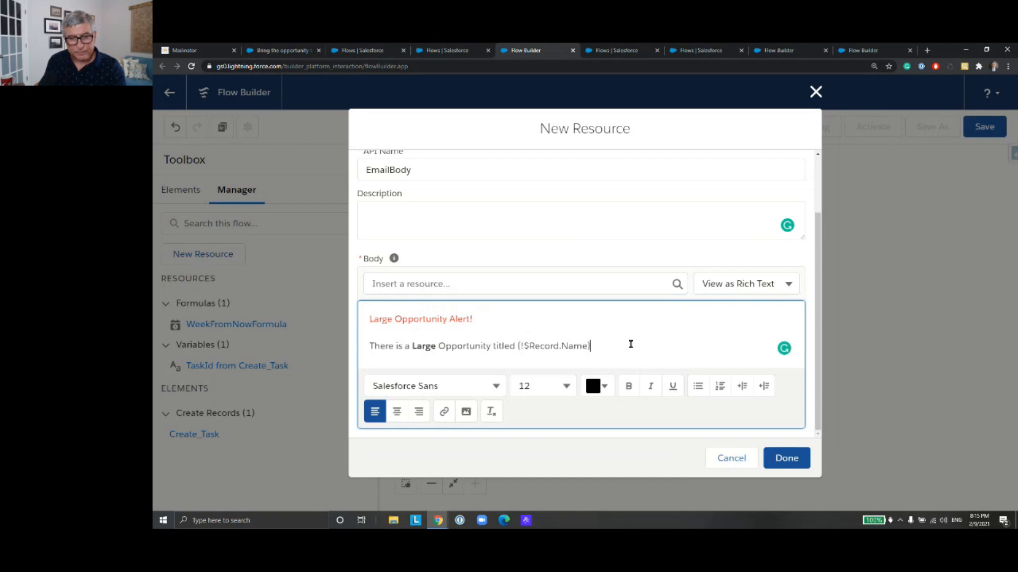
Step: Complete the sentence after the record name with "that was created/updated a week ago."
text(hat was)
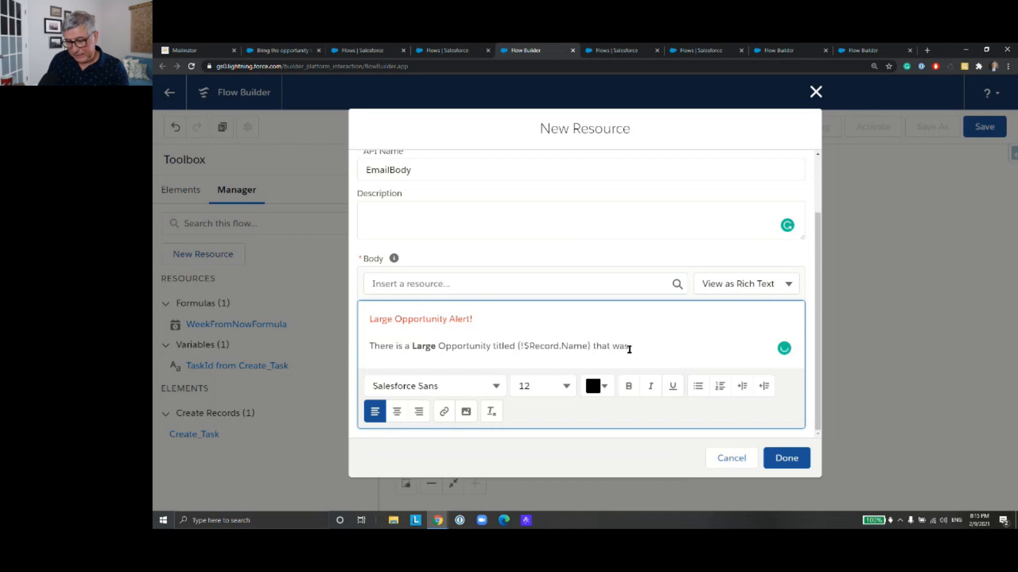
text( created/update)
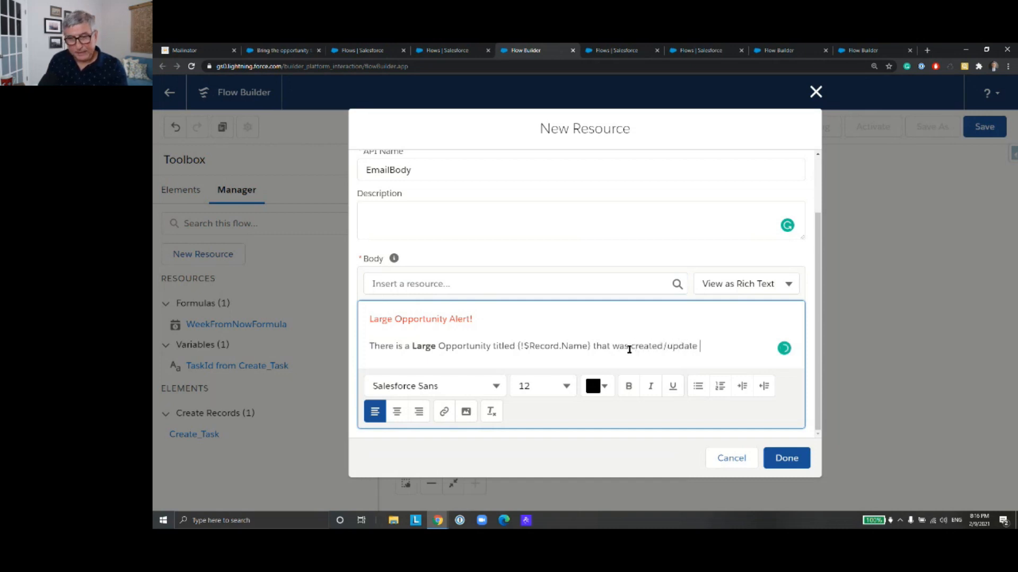
text(d a week ag)
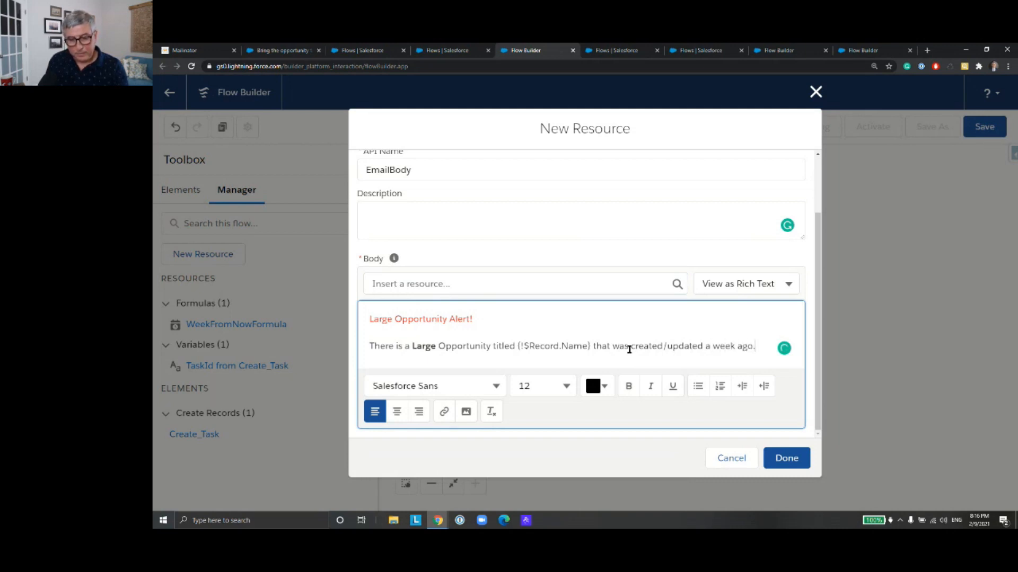
text(o.)
Step: Add the line "Make sure it is discussed in the meeting." below a blank line, correcting its spelling, and start another line
key(Return)
key(Return)
text(Make sure it is)
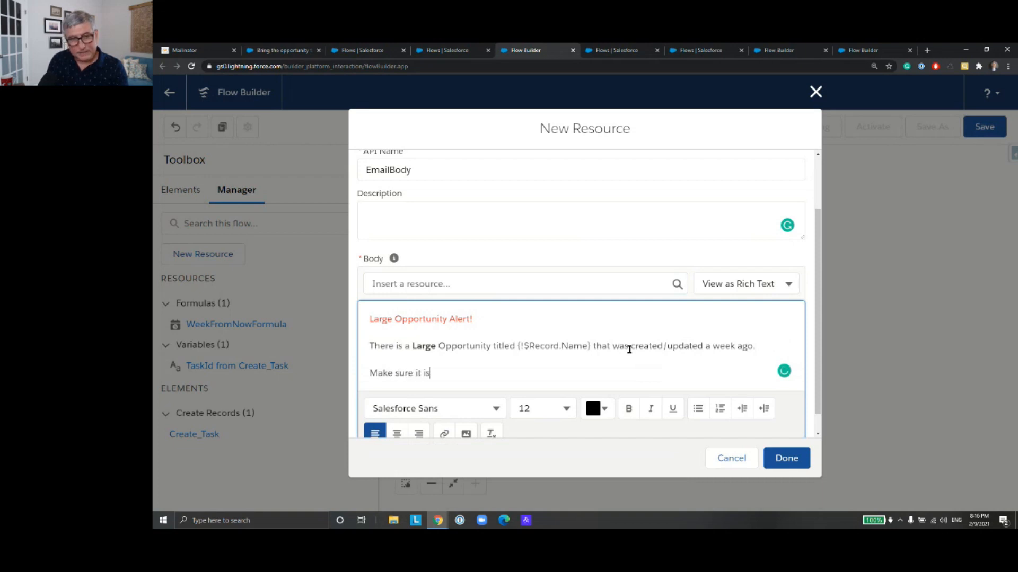
text( discu)
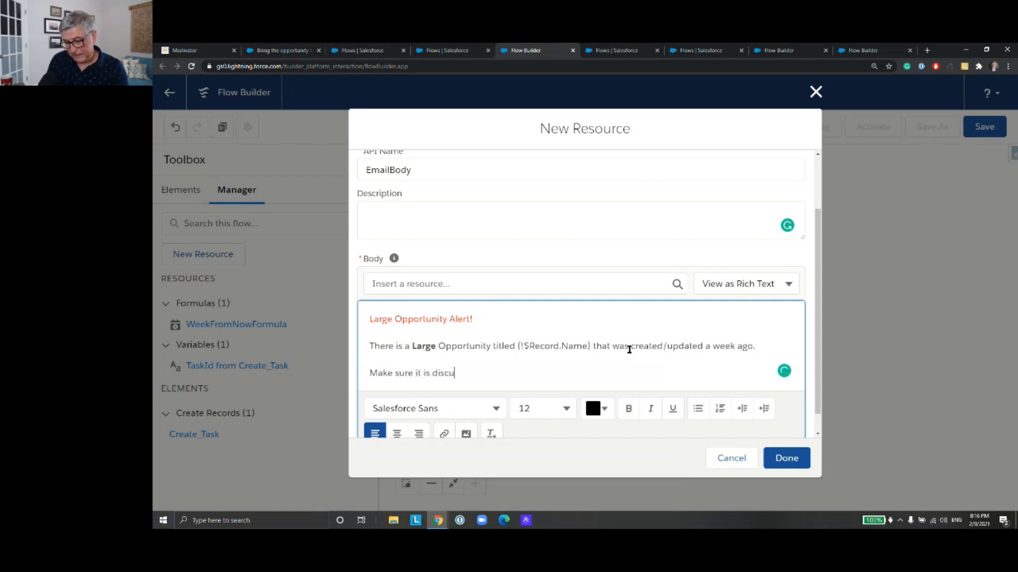
text(sses)
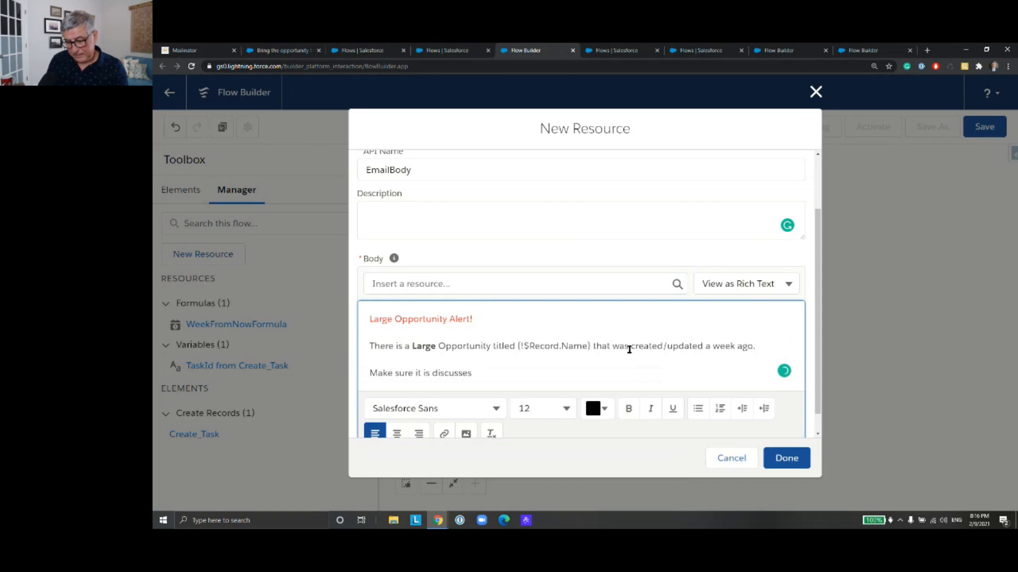
text( in the mee)
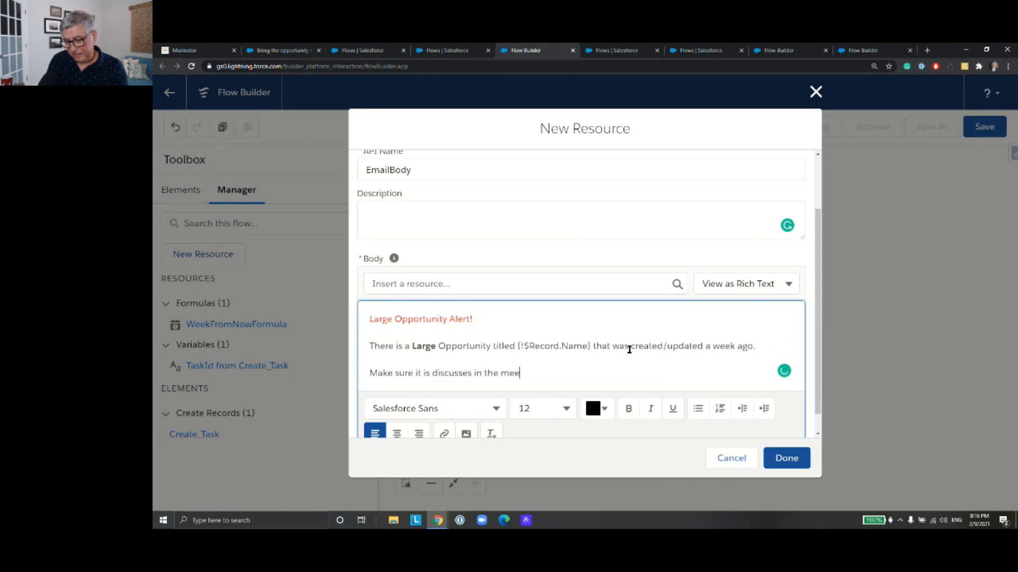
text(ting.)
key(Return)
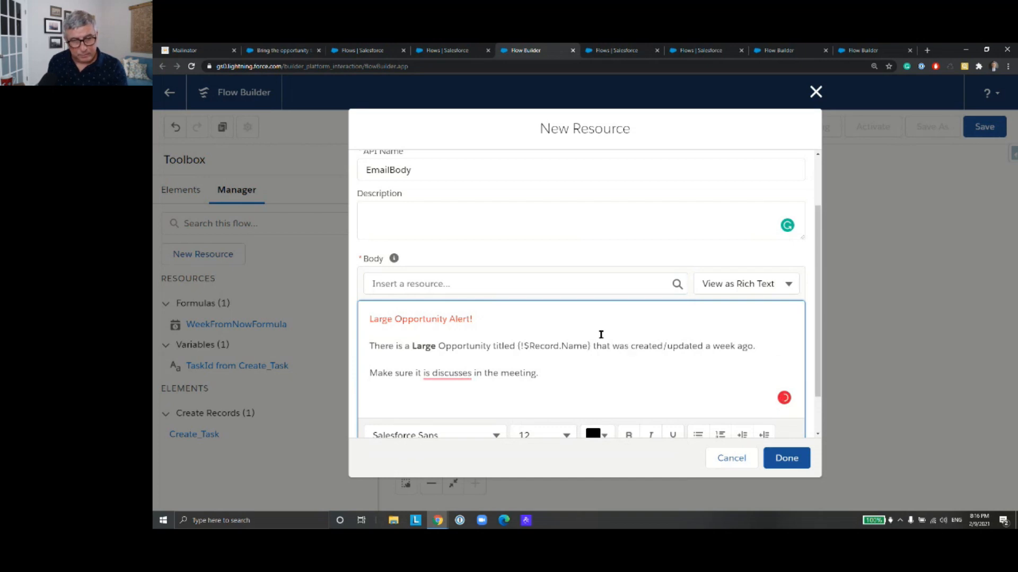
mouse_move(471, 372)
click(452, 404)
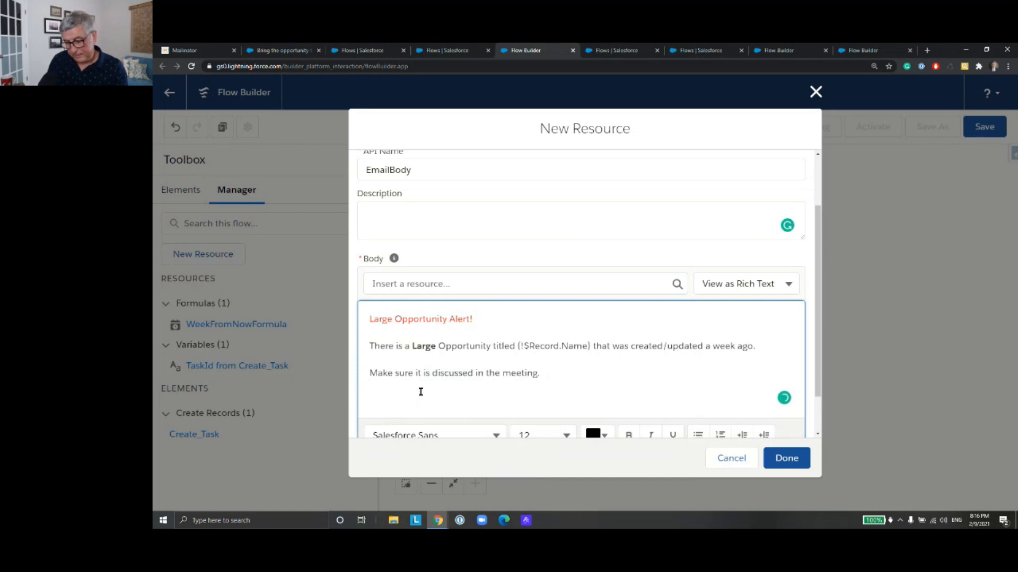
Step: Add the label "Record Id:" on the last line, followed by the triggering opportunity's Id field, {!$Record.Id}
text(Record Id:)
click(388, 283)
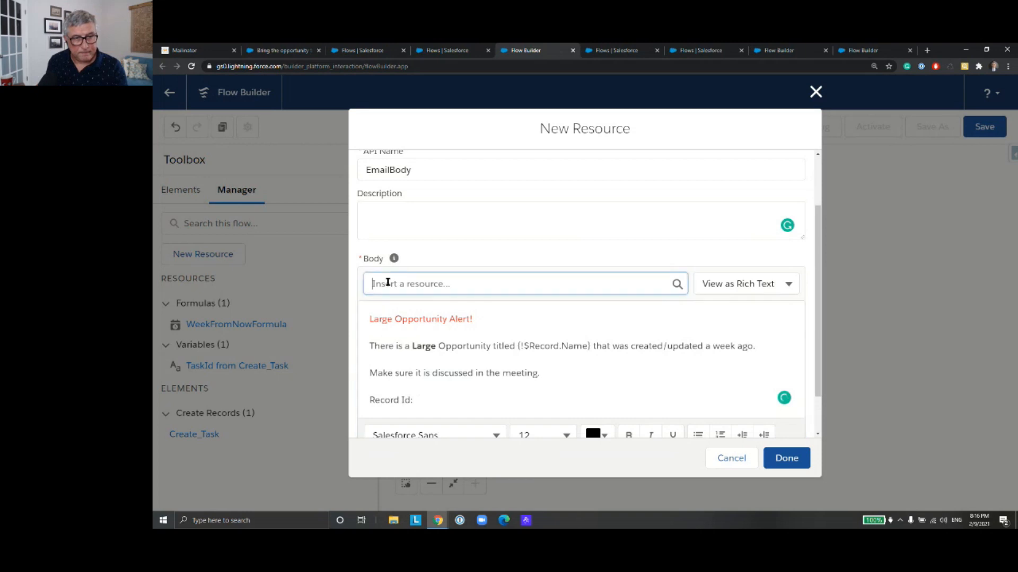
text(recor)
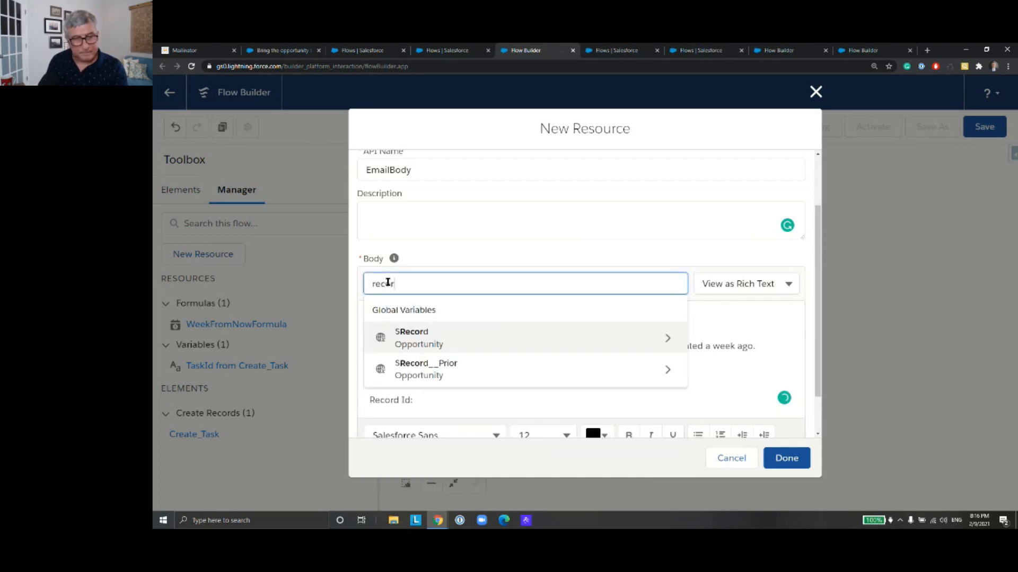
click(406, 338)
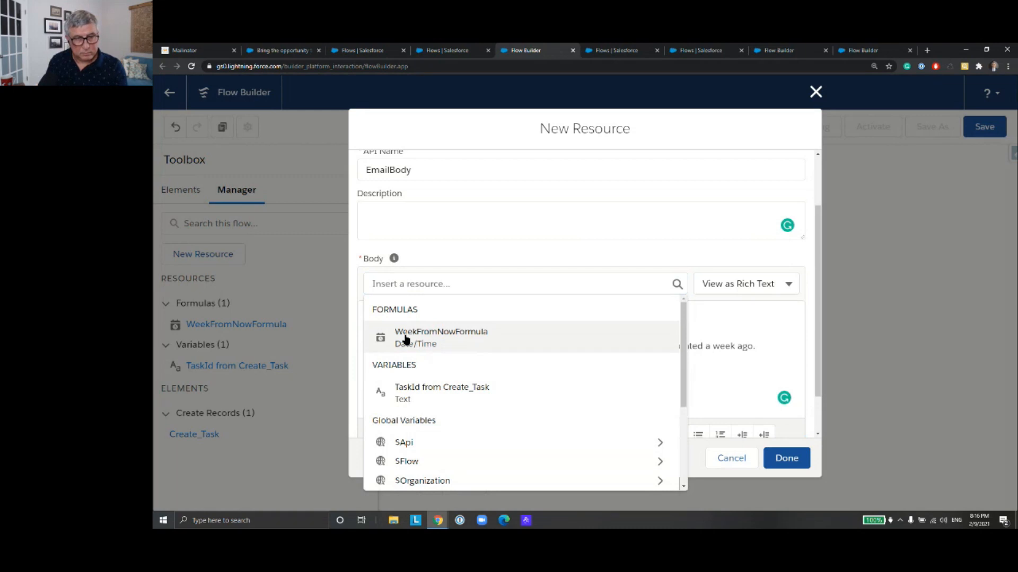
click(396, 284)
text(rec)
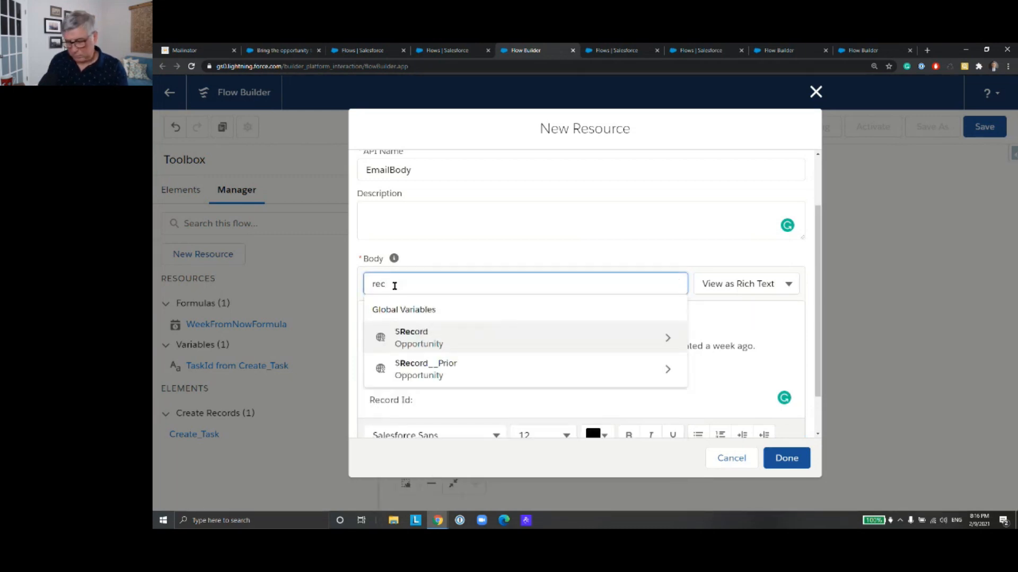
key(Return)
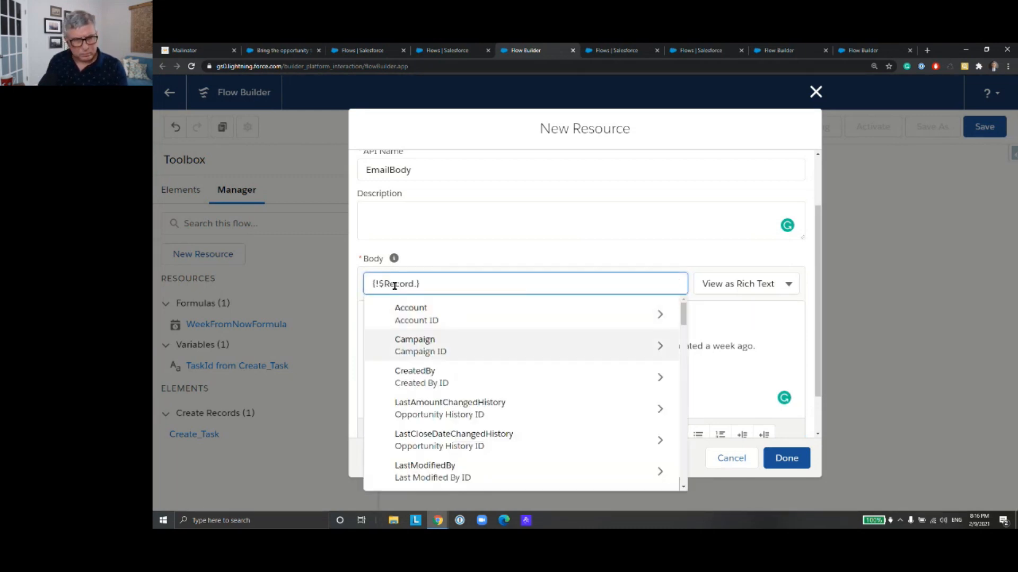
text(id)
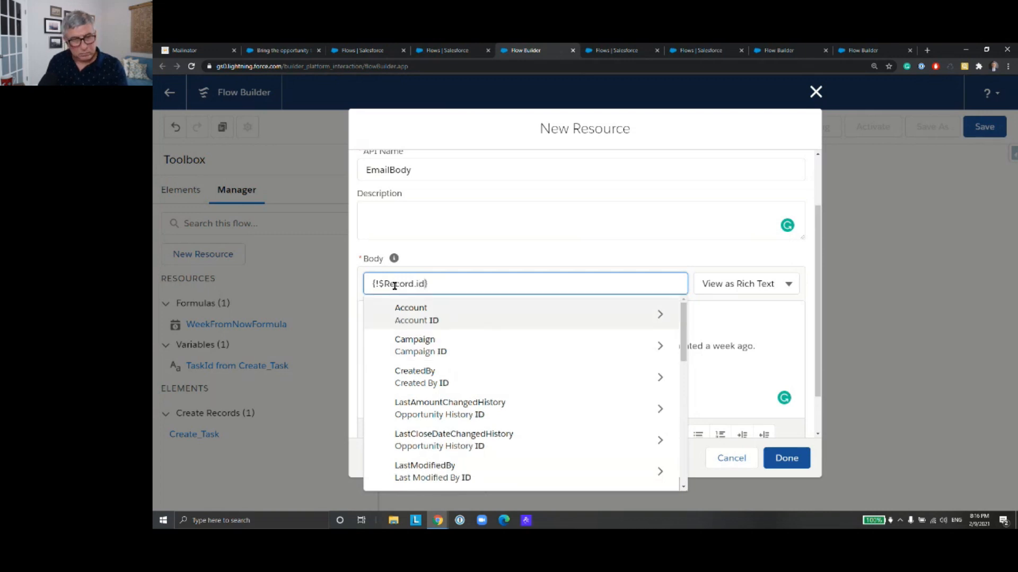
key(Down)
key(Down)
key(Down)
key(Down)
key(Down)
key(Down)
key(Down)
key(Down)
key(Down)
key(Down)
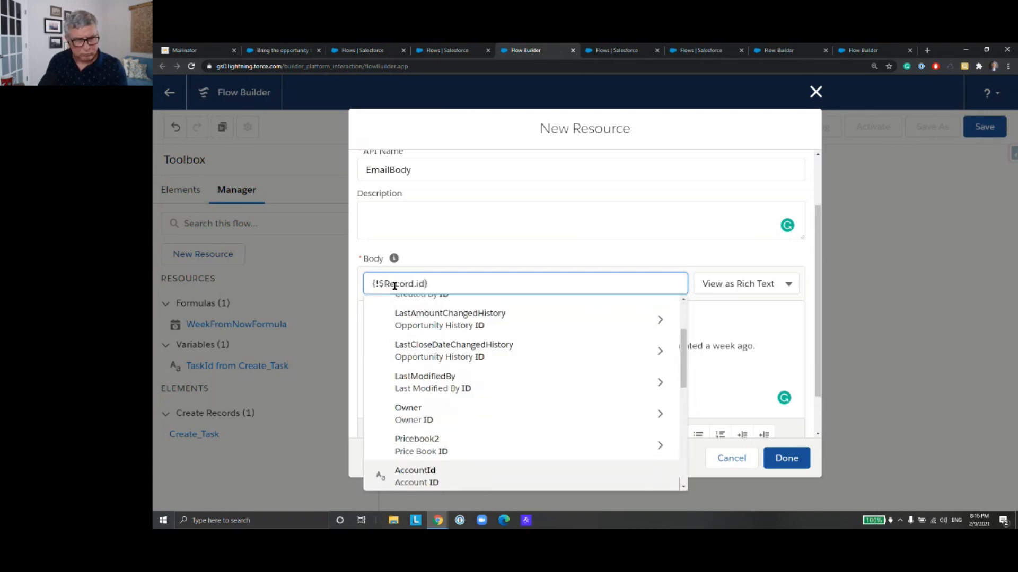
key(Down)
key(Down)
key(Down)
key(Down)
key(Up)
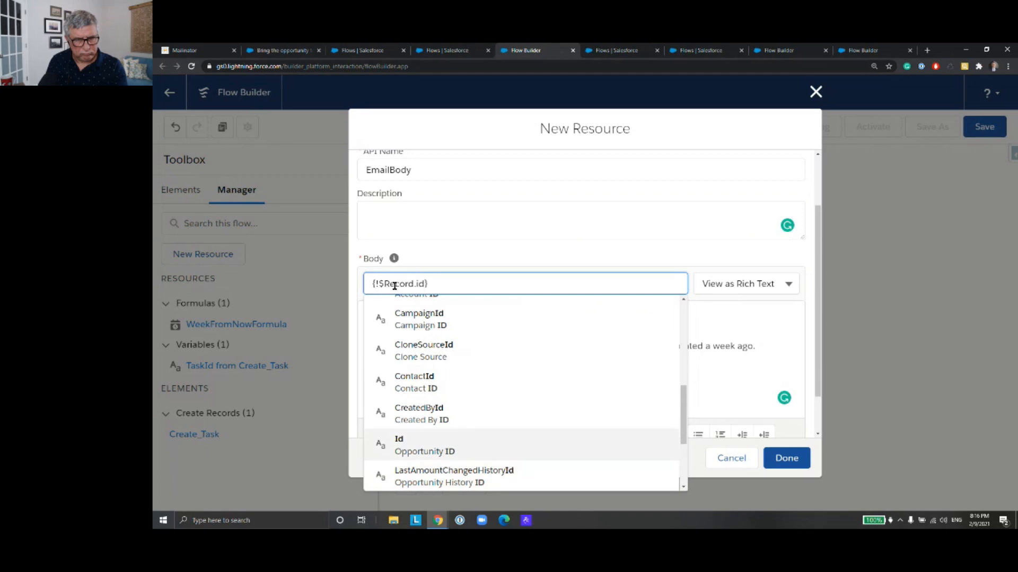
key(Return)
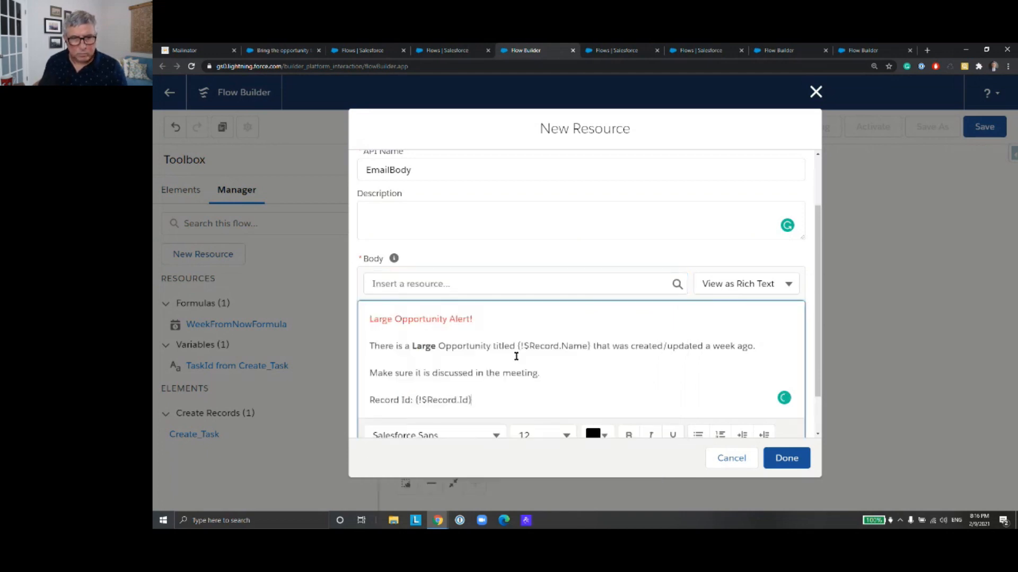
Step: Insert the image superpeer.png from the Desktop folder below the Record Id line, separated by a blank line
scroll(564, 368, down, 2)
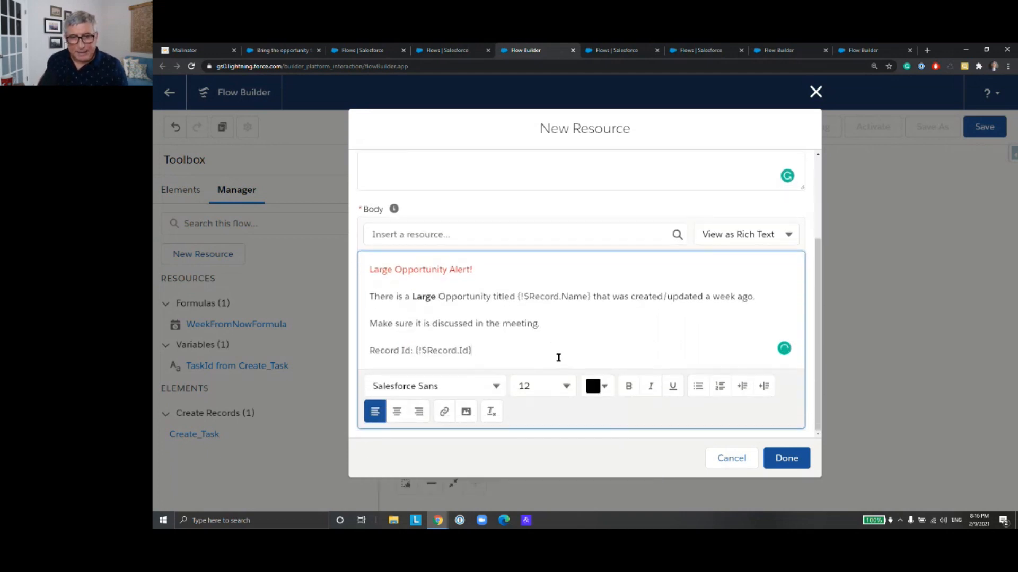
key(Return)
key(Return)
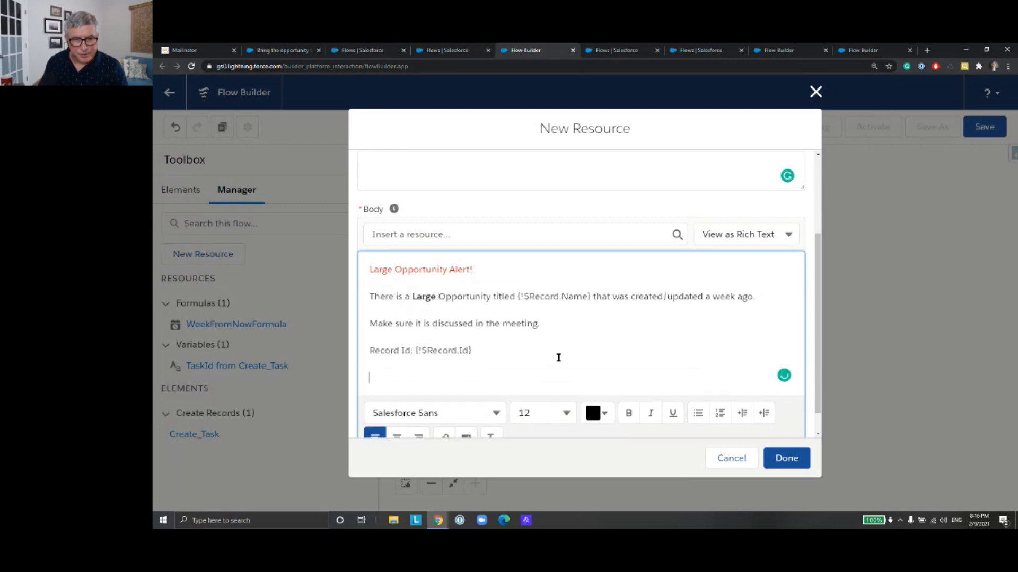
scroll(562, 355, down, 1)
click(468, 412)
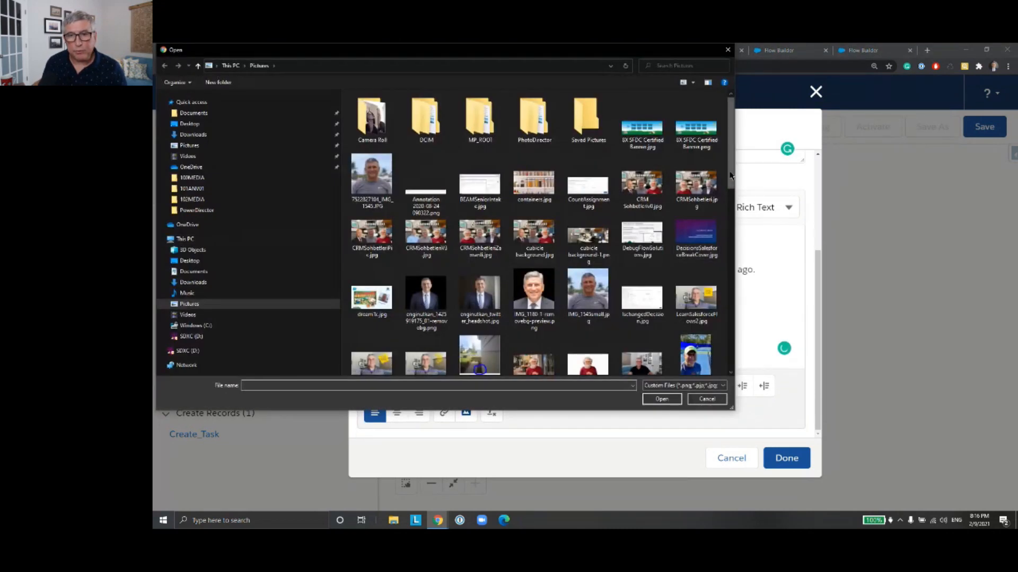
mouse_move(731, 170)
mouse_down()
mouse_move(732, 183)
mouse_move(732, 170)
mouse_up()
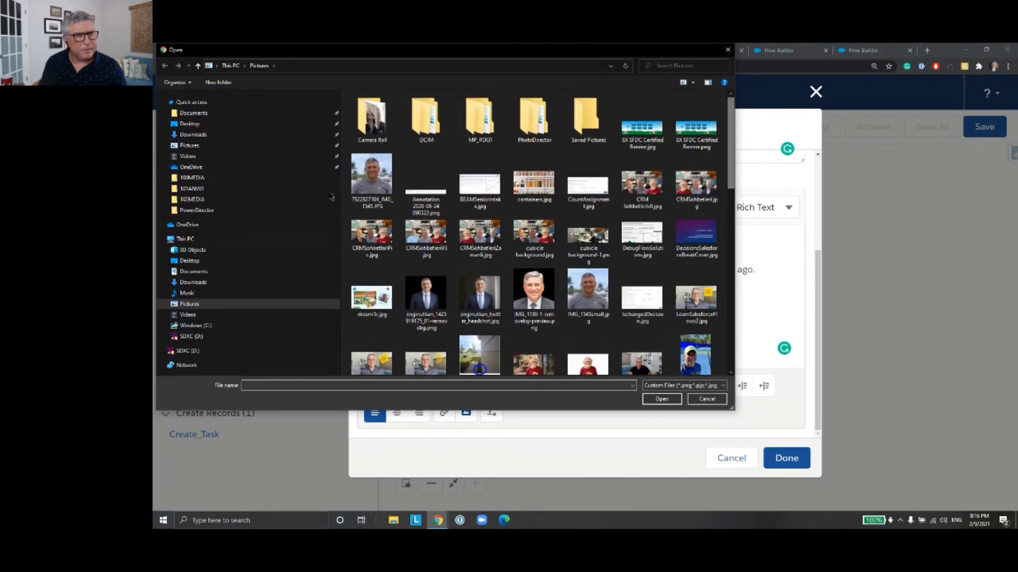
click(190, 124)
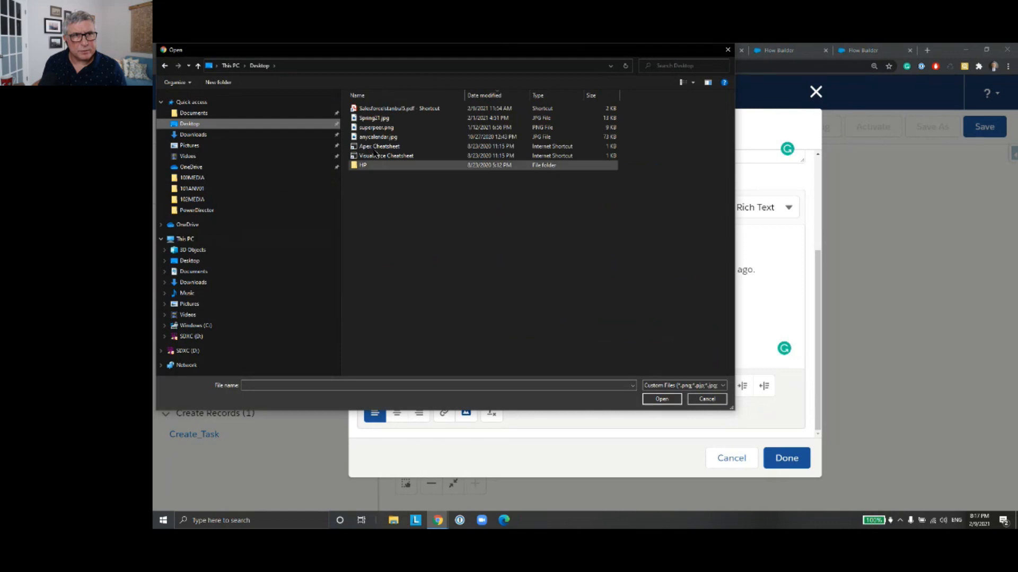
double_click(376, 127)
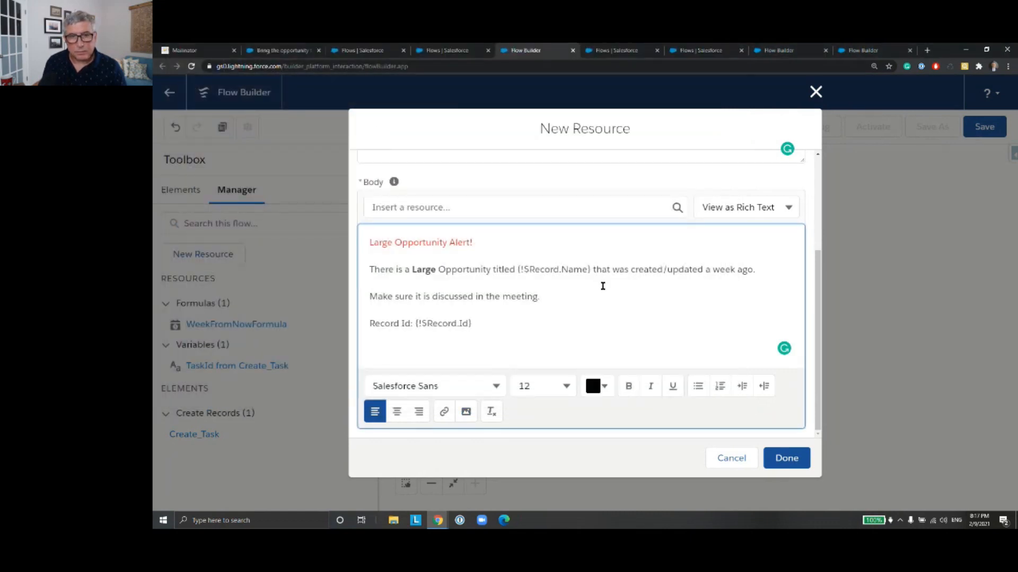
Step: Check the body content down to the inserted image and finish creating the EmailBody text template
scroll(593, 304, up, 2)
scroll(592, 305, down, 1)
scroll(593, 305, up, 2)
scroll(561, 357, down, 3)
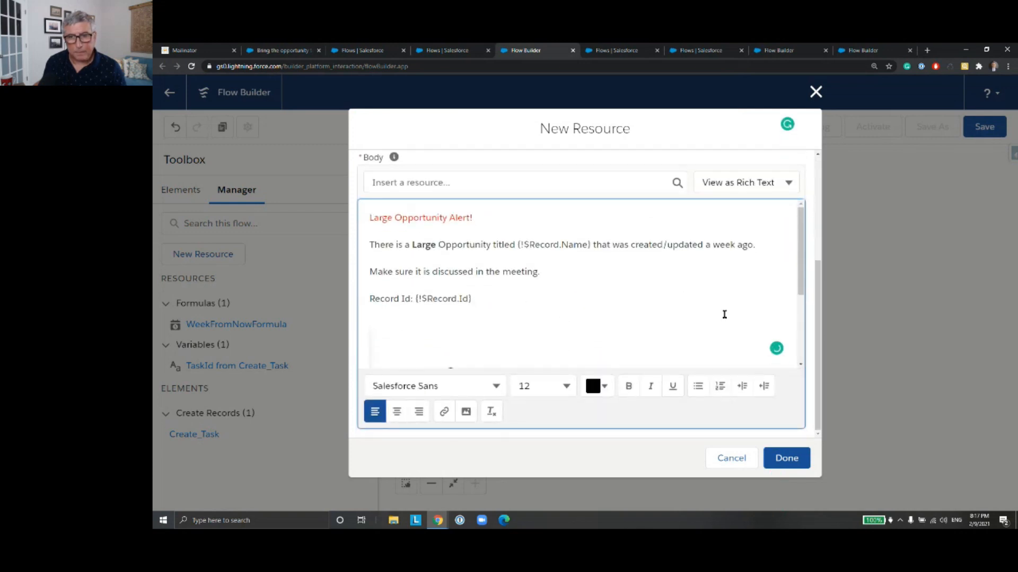
drag(799, 277, 800, 324)
click(786, 457)
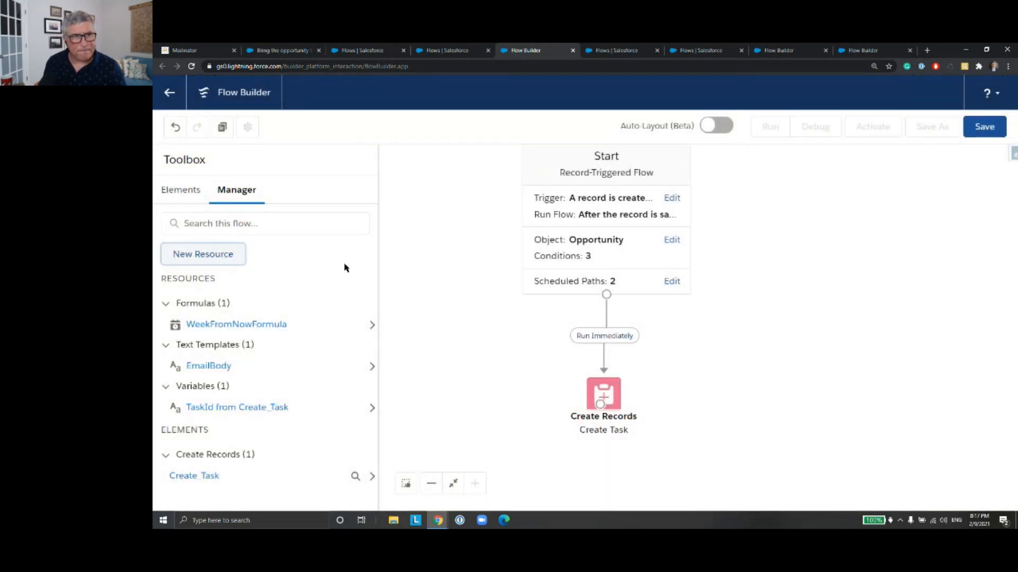
Step: Add an Action element beside the Create Task element, choose the Send Email action, and label it "Send Email"
click(184, 191)
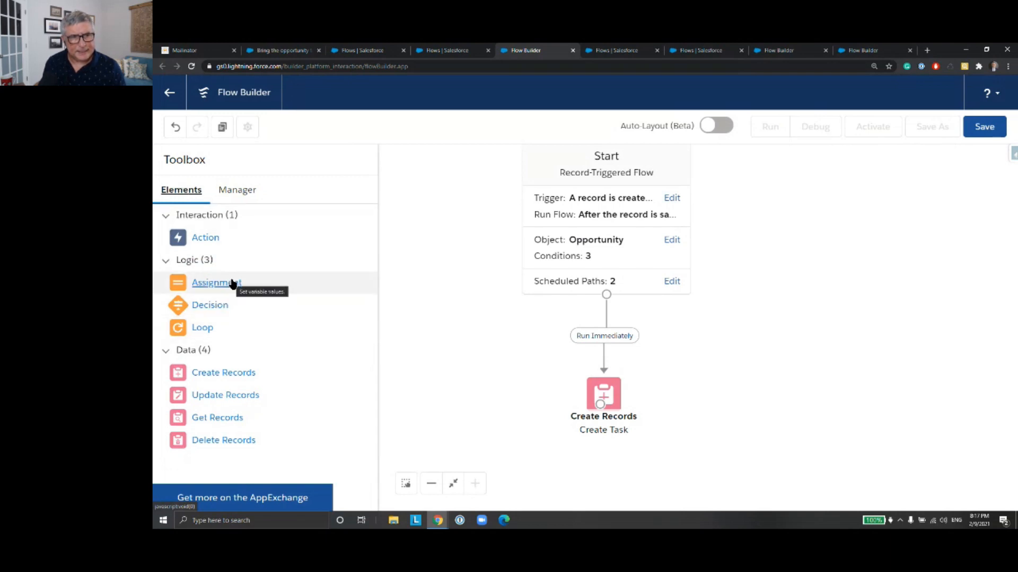
drag(205, 237, 716, 357)
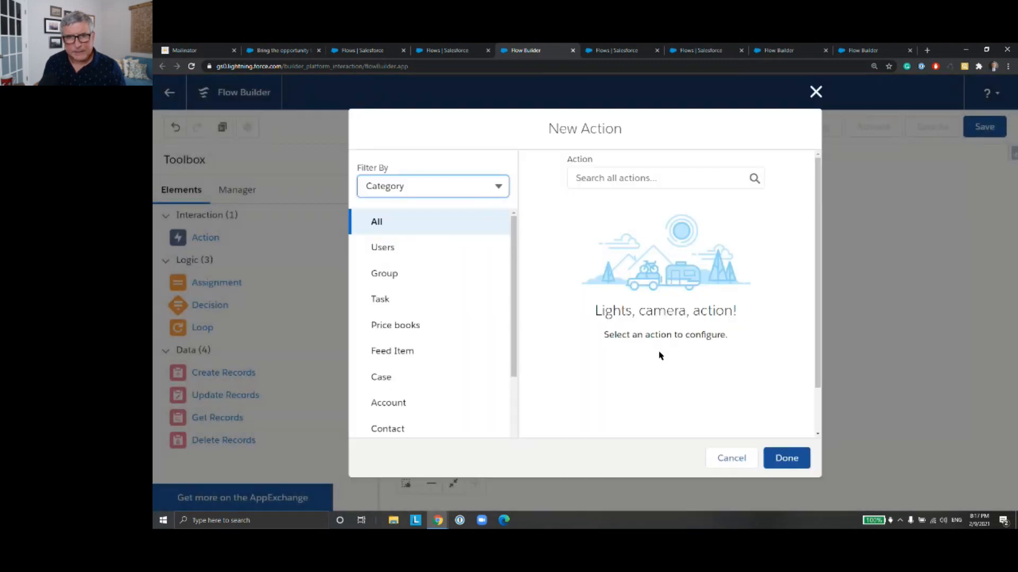
click(582, 177)
text(sen)
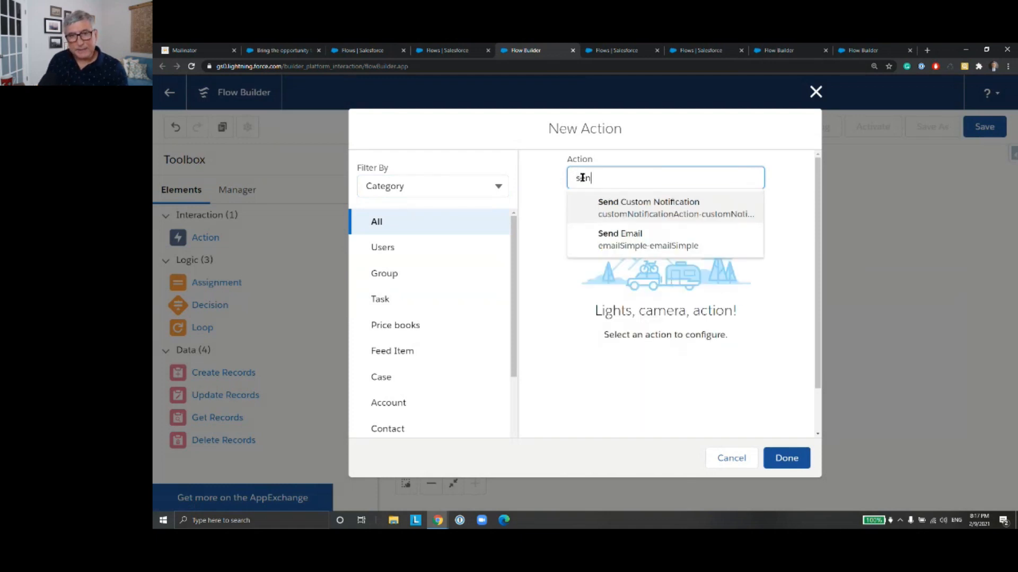
click(635, 233)
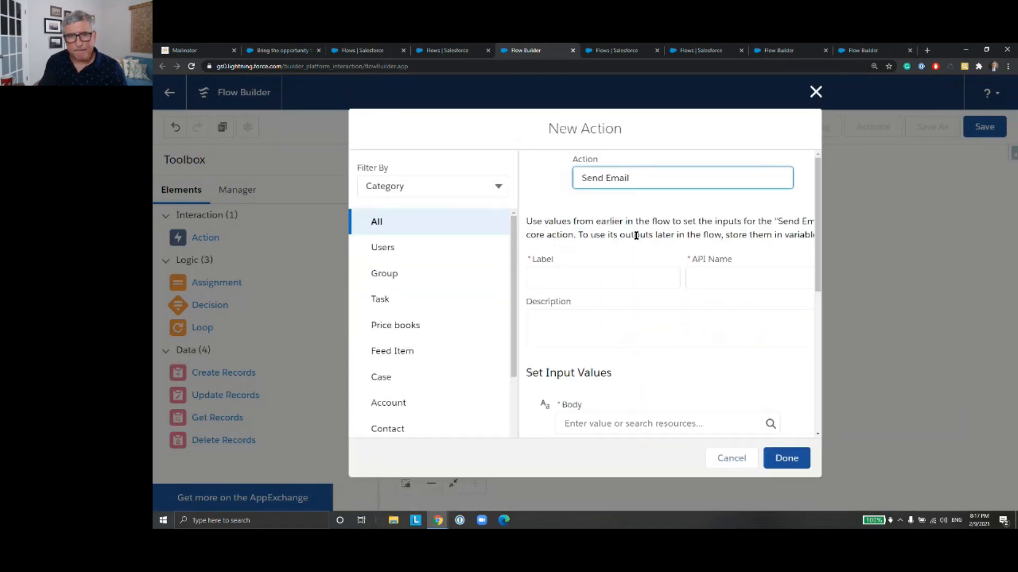
click(638, 274)
text(Send Email)
click(751, 279)
Step: Set the email action's Body to the EmailBody text template and its Subject to "Large Opp Alert!!!"
drag(817, 290, 818, 291)
scroll(818, 293, down, 3)
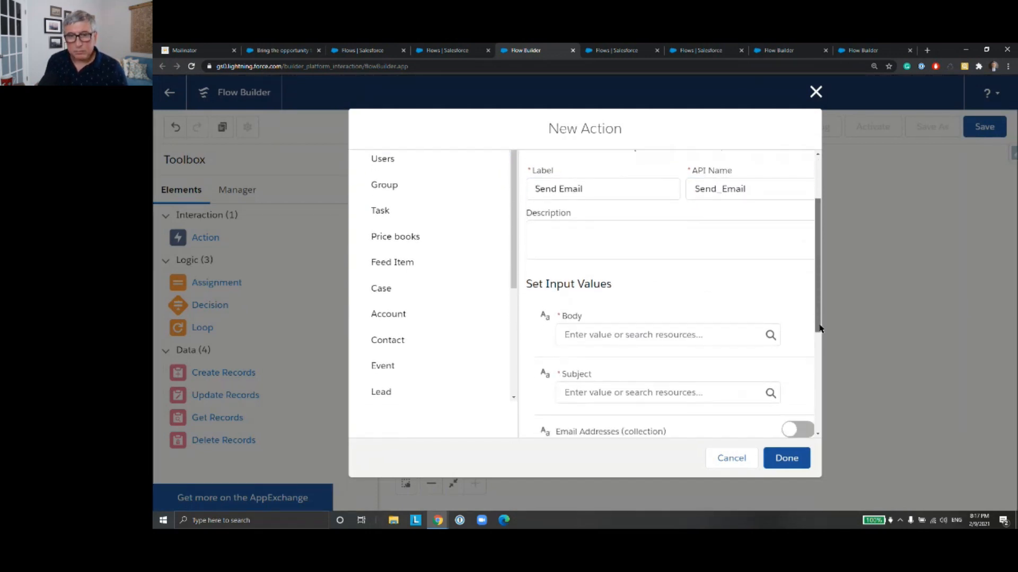
click(616, 243)
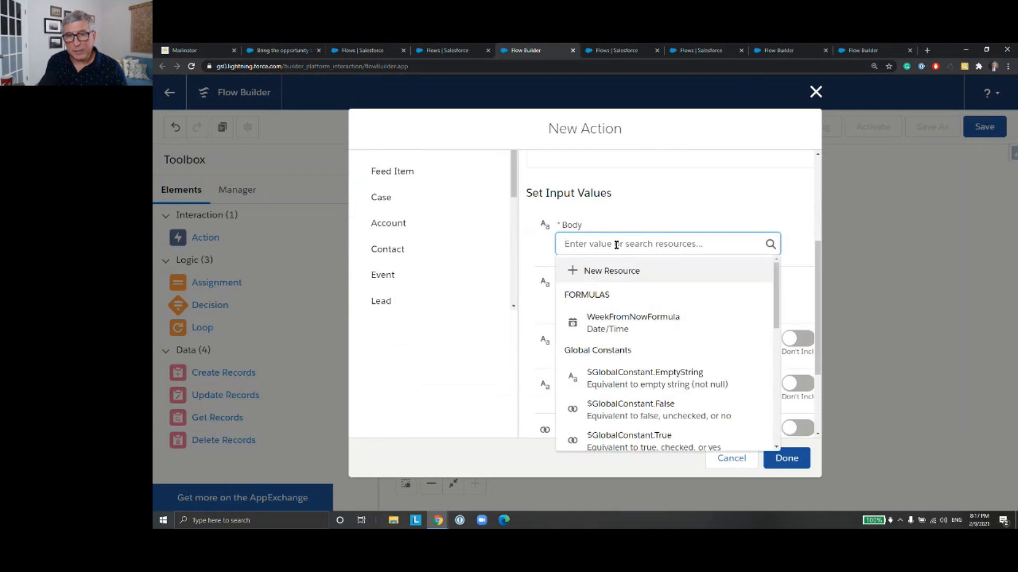
text(Em)
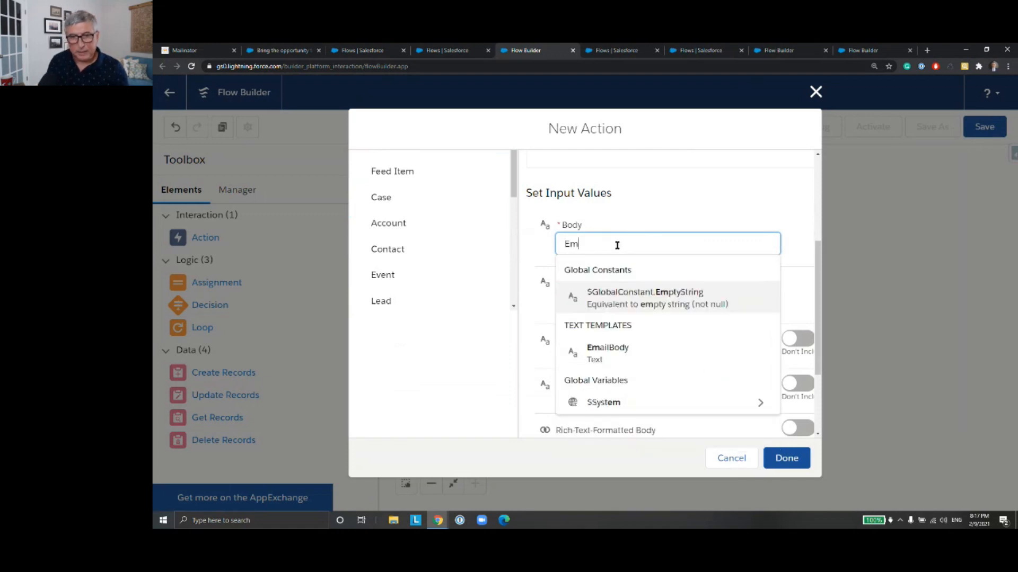
click(609, 350)
click(626, 300)
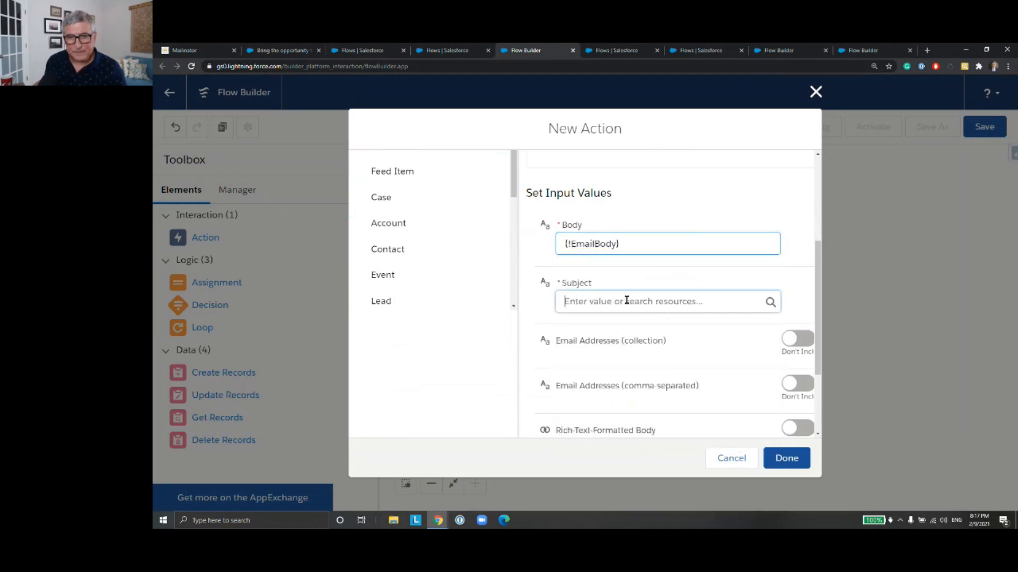
text(Large )
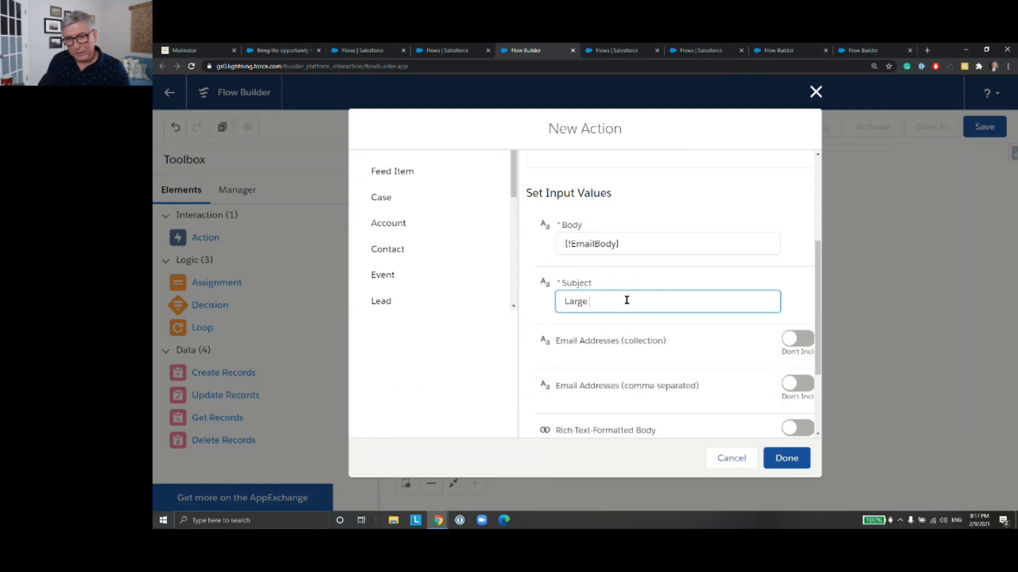
text(Opp Alert!!!)
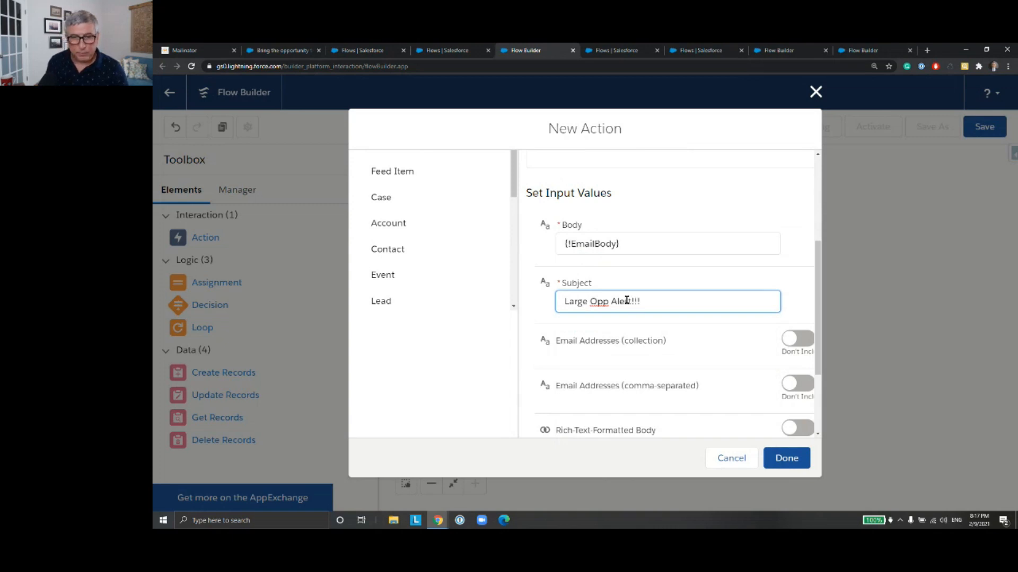
Step: Try to move {!EmailBody} from the Body input into an included Rich-Text-Formatted Body input
scroll(732, 356, down, 2)
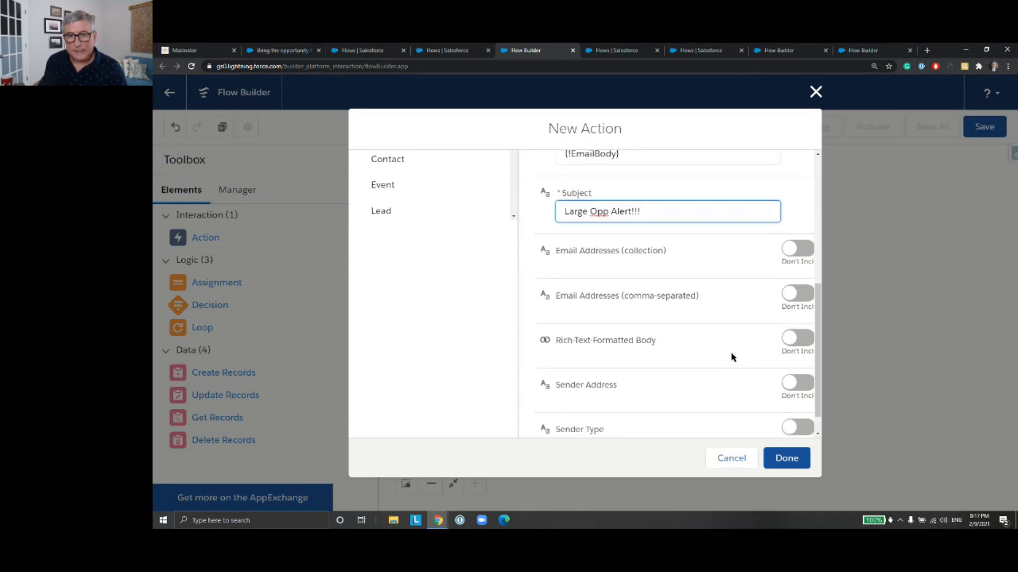
scroll(722, 350, down, 1)
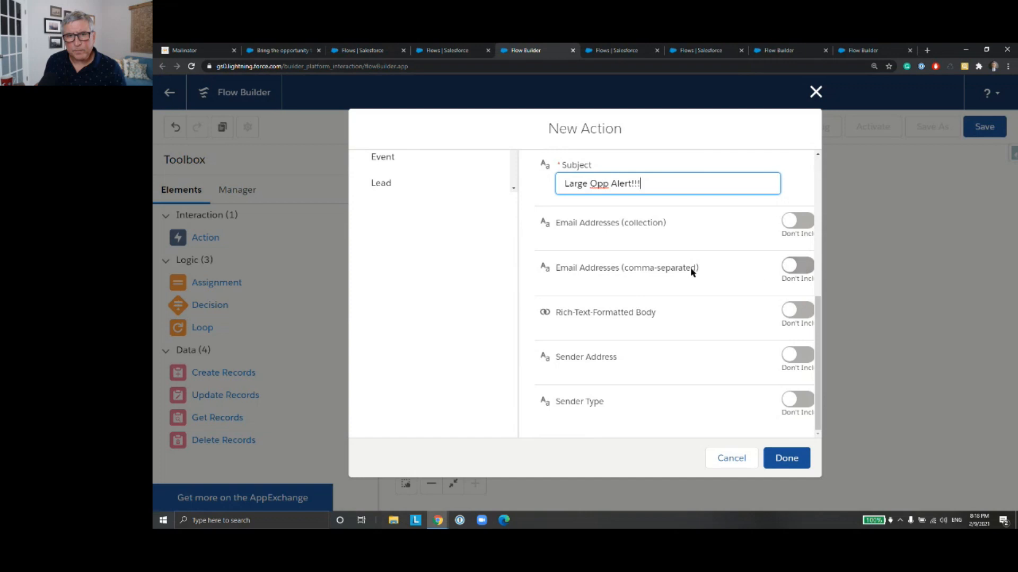
scroll(691, 272, up, 3)
scroll(692, 269, down, 2)
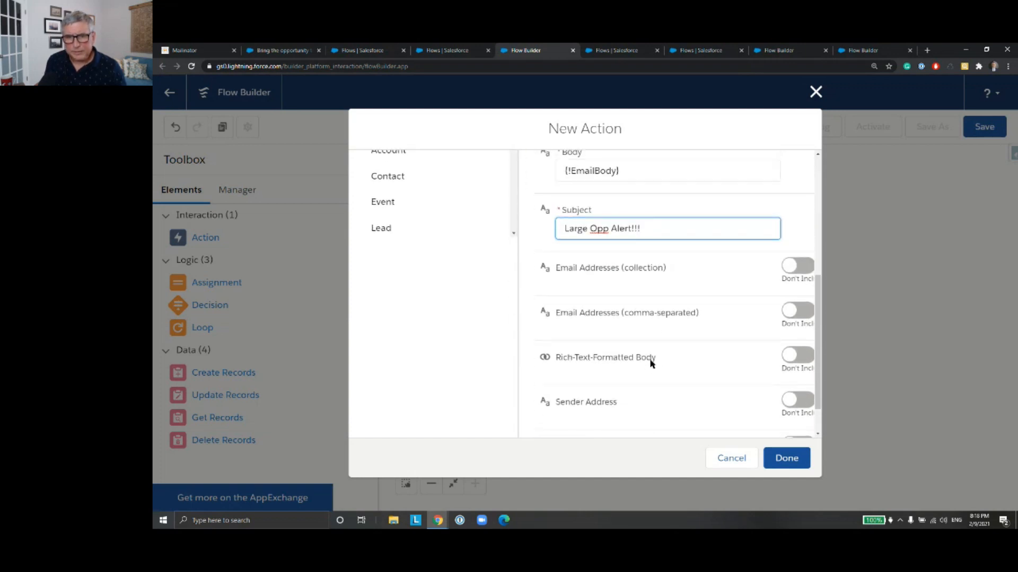
click(621, 169)
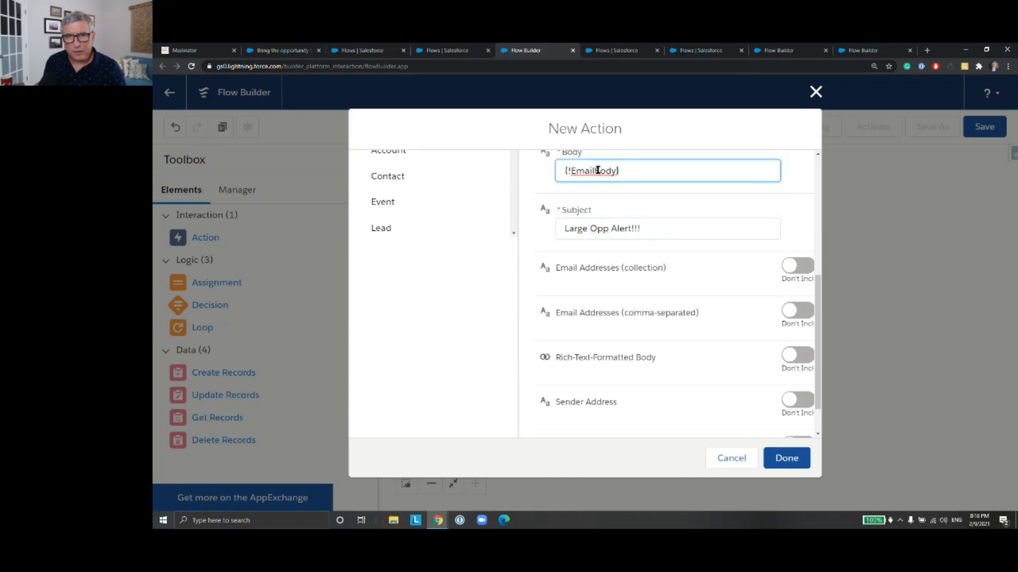
drag(560, 169, 617, 171)
key(ctrl+c)
key(BackSpace)
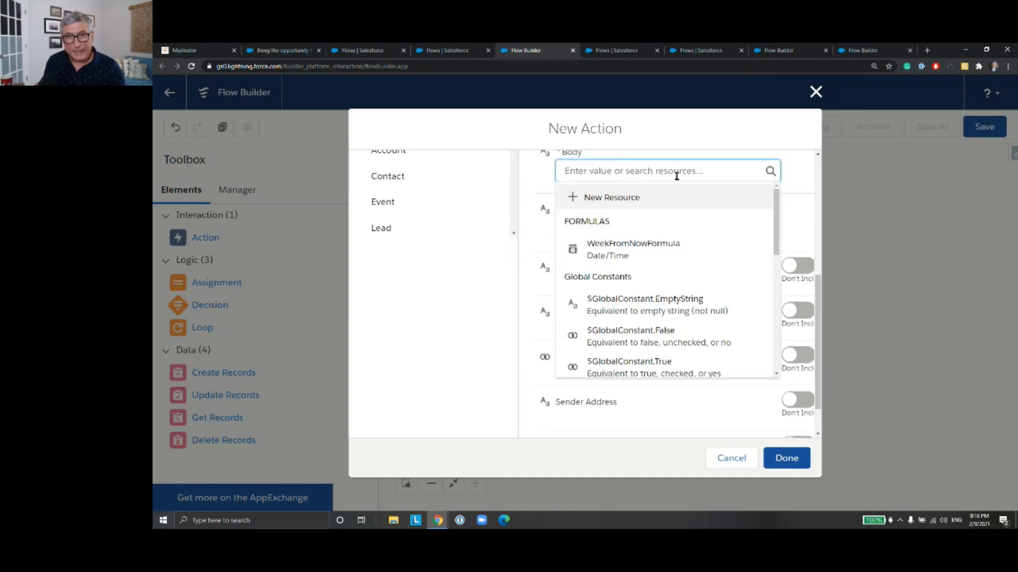
click(665, 161)
click(797, 369)
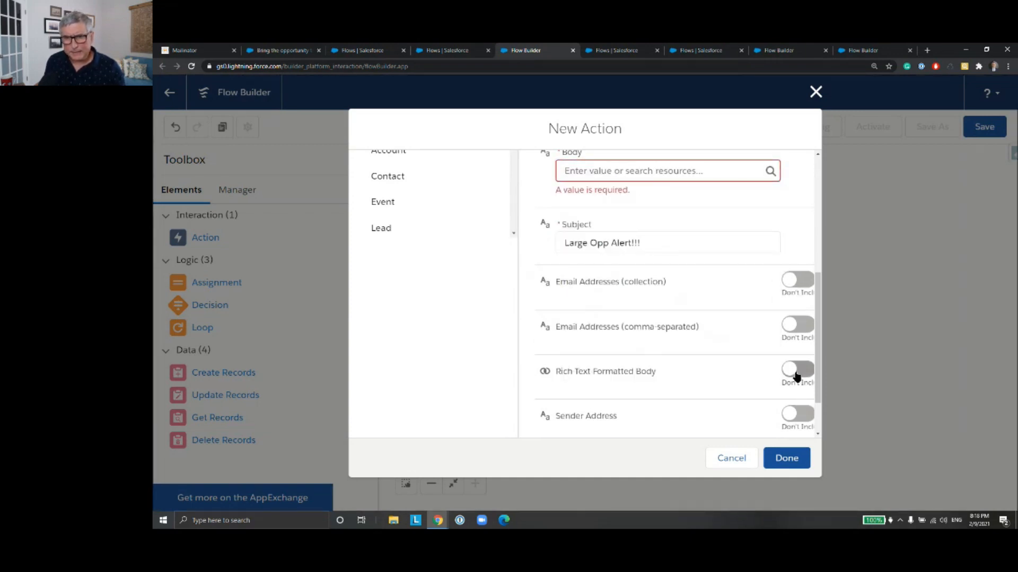
click(624, 389)
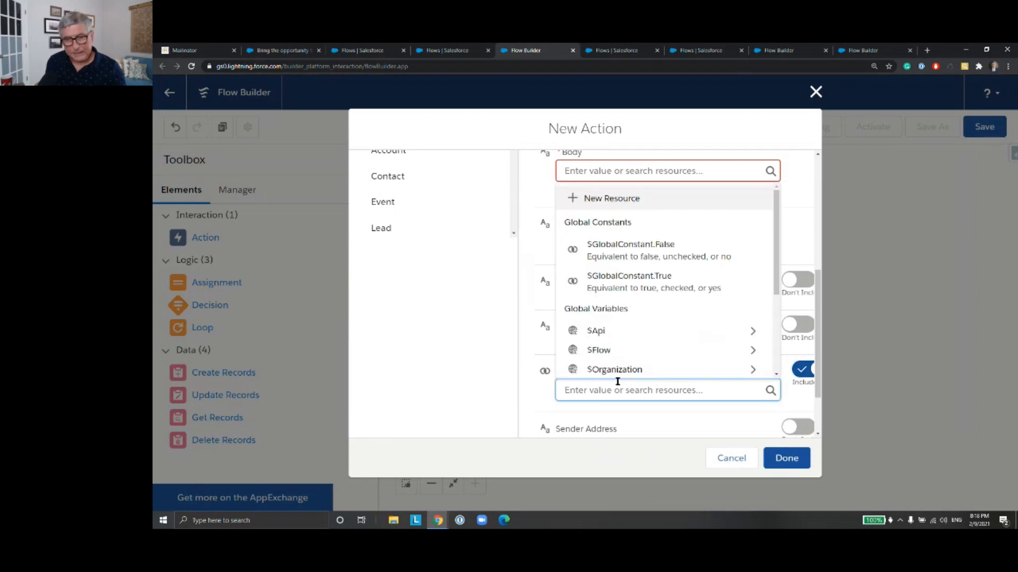
key(ctrl+v)
click(531, 350)
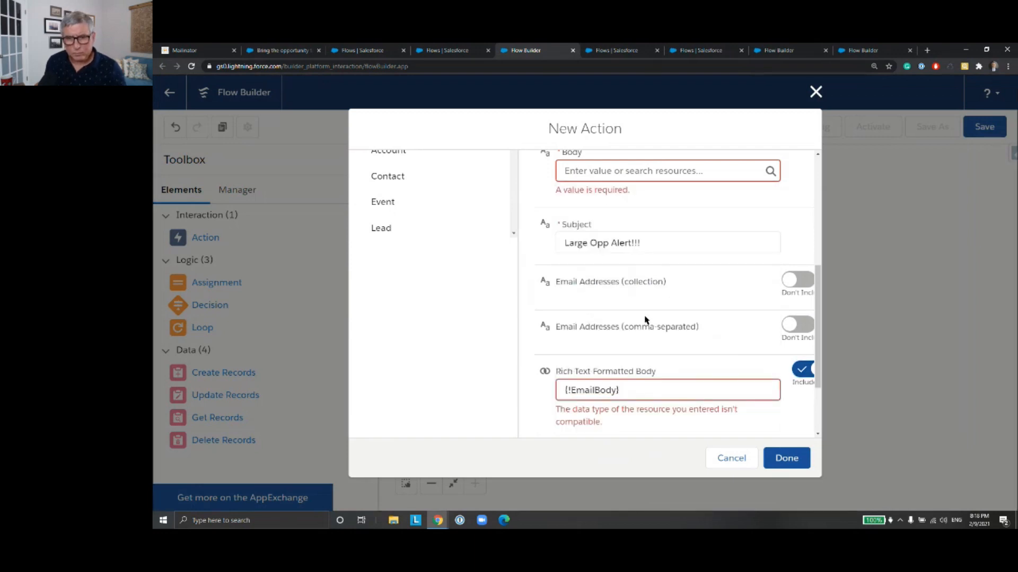
Step: Move {!EmailBody} back into the Body input and exclude the Rich-Text-Formatted Body input
scroll(665, 318, down, 2)
drag(647, 299, 552, 301)
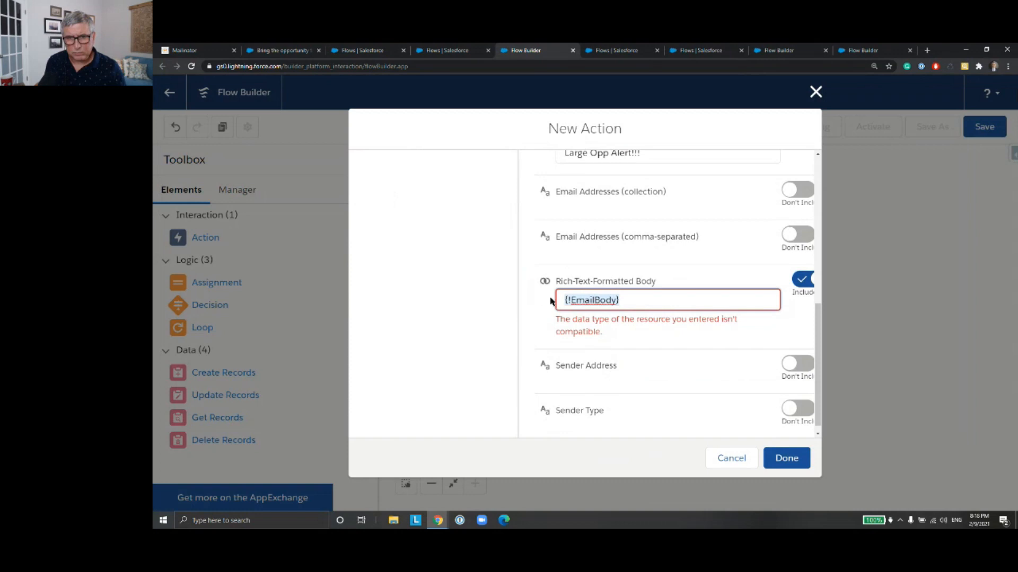
key(ctrl+x)
scroll(609, 286, up, 5)
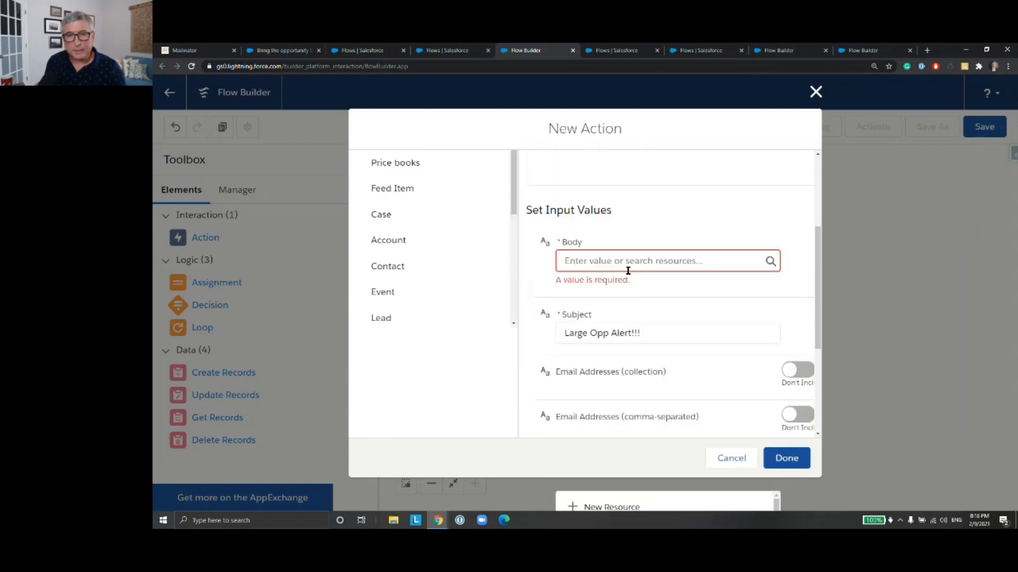
click(627, 263)
key(ctrl+v)
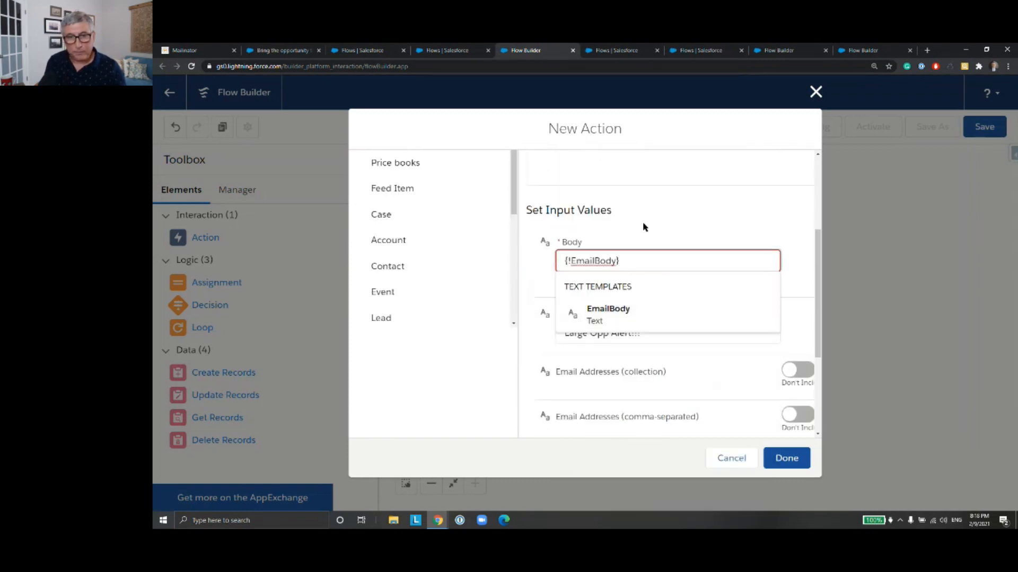
click(652, 243)
scroll(654, 246, down, 3)
scroll(653, 245, up, 1)
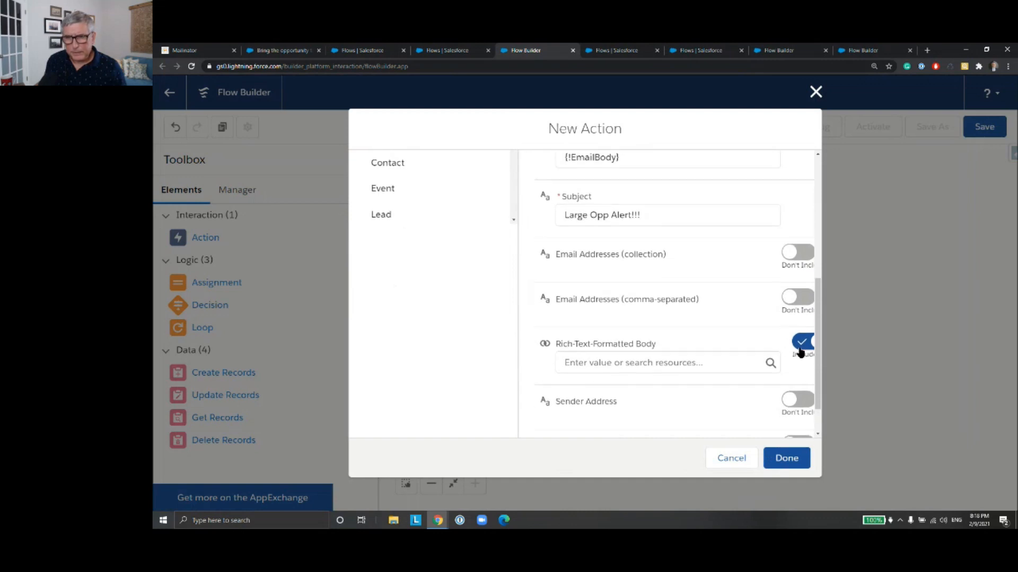
click(797, 342)
scroll(638, 332, up, 6)
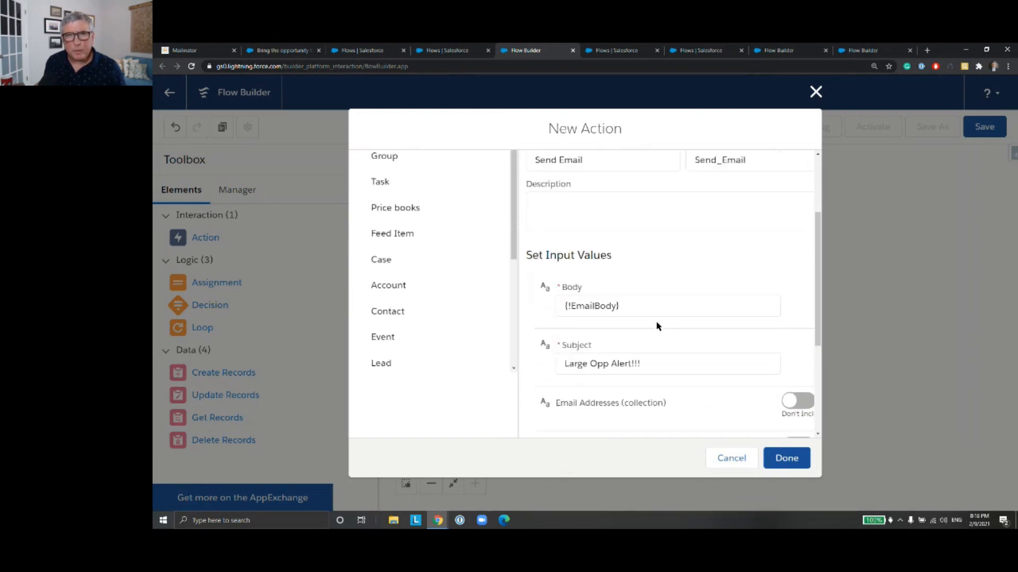
scroll(656, 323, down, 6)
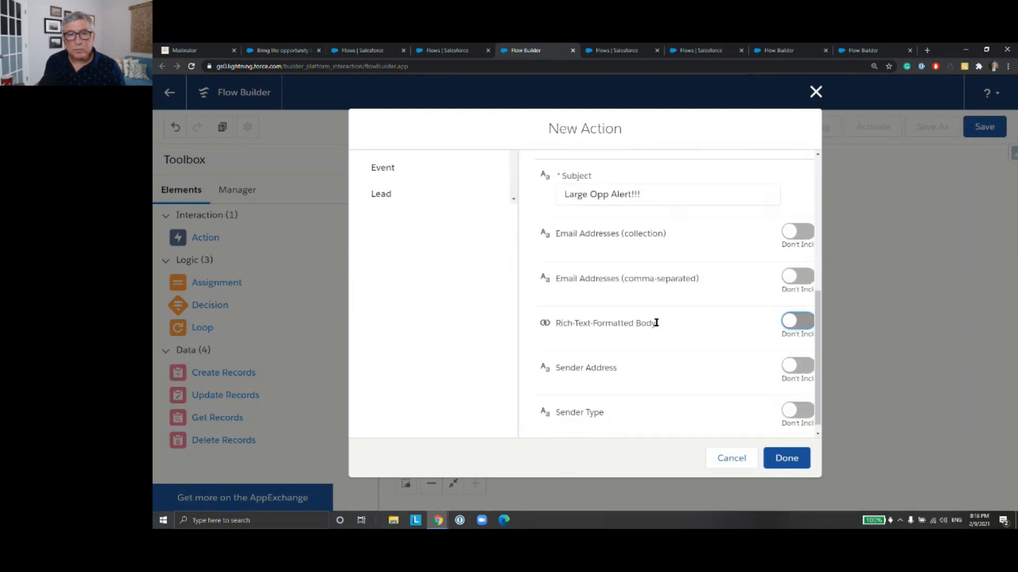
Step: Include the Email Addresses (comma-separated) input, enter the recipient's email address, and finish the Send Email action
click(800, 273)
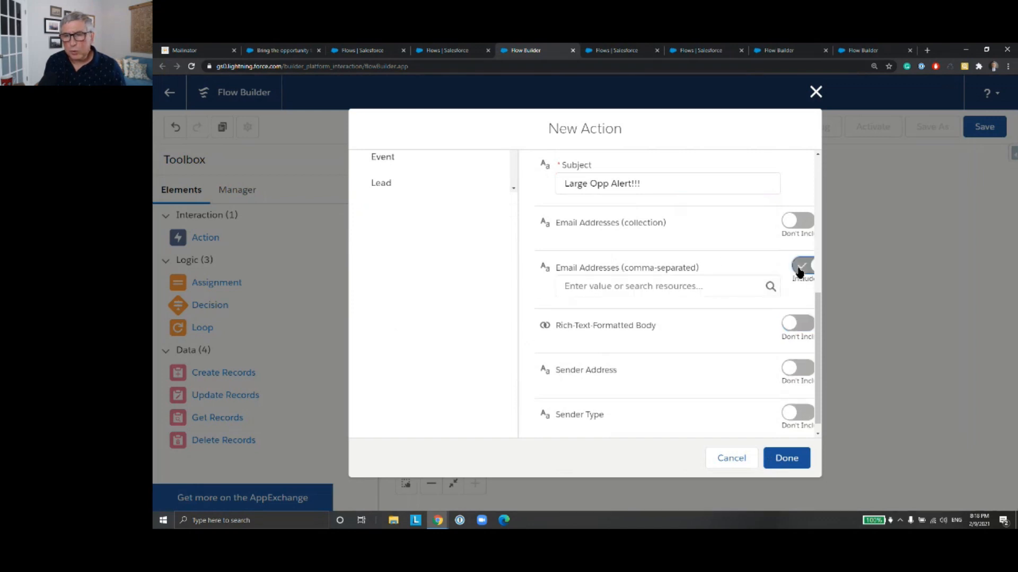
click(659, 286)
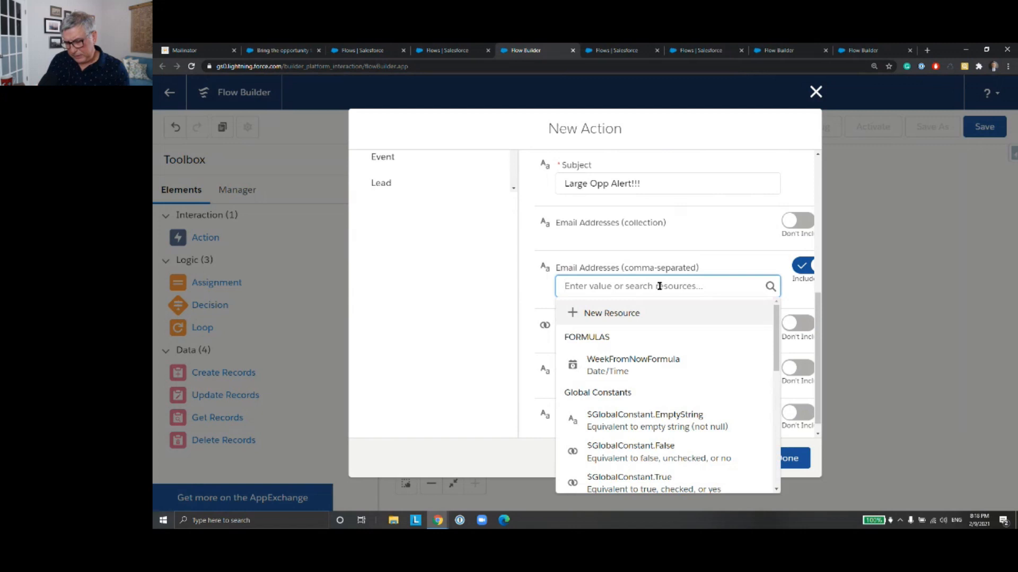
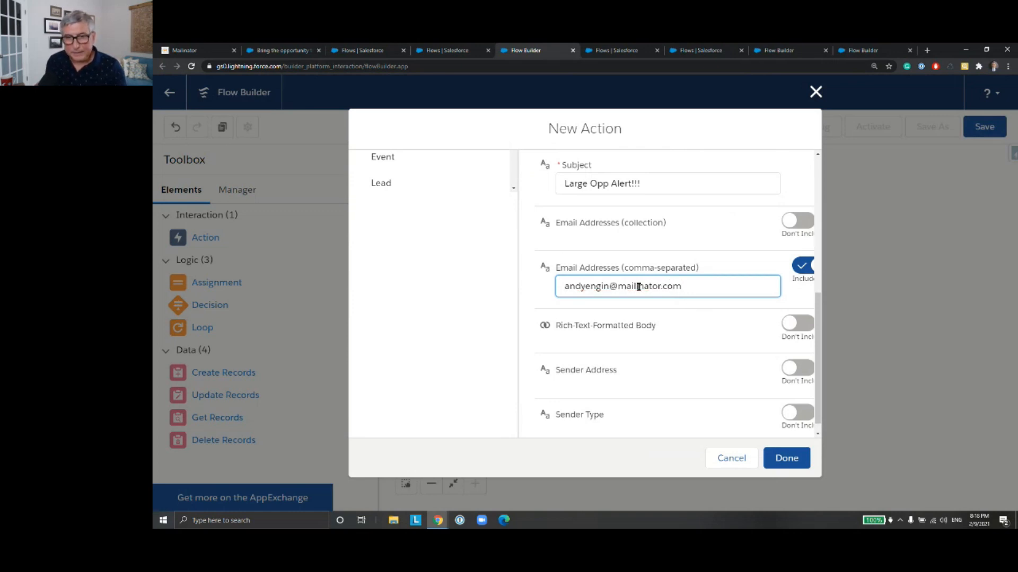
click(705, 310)
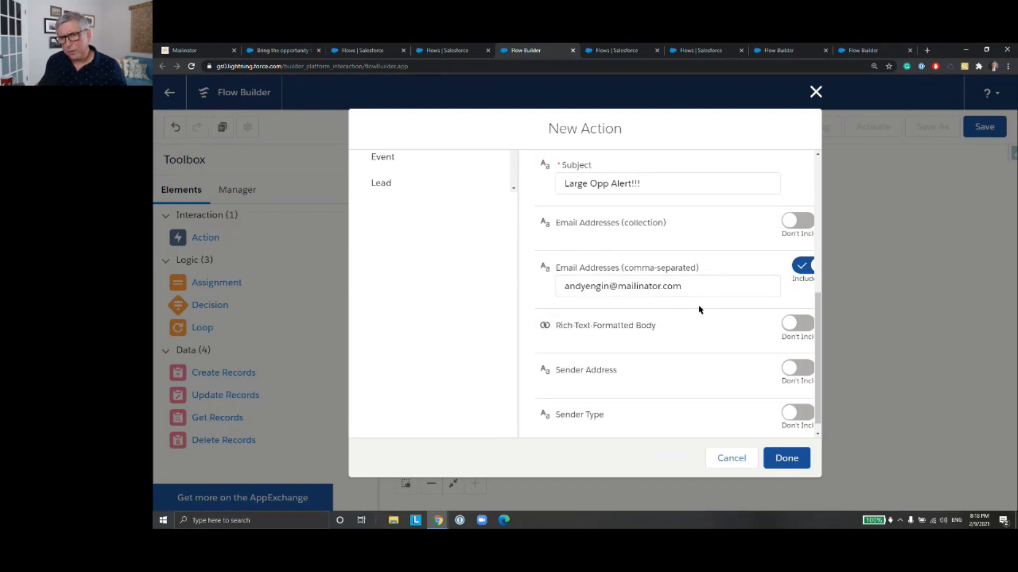
scroll(698, 310, down, 1)
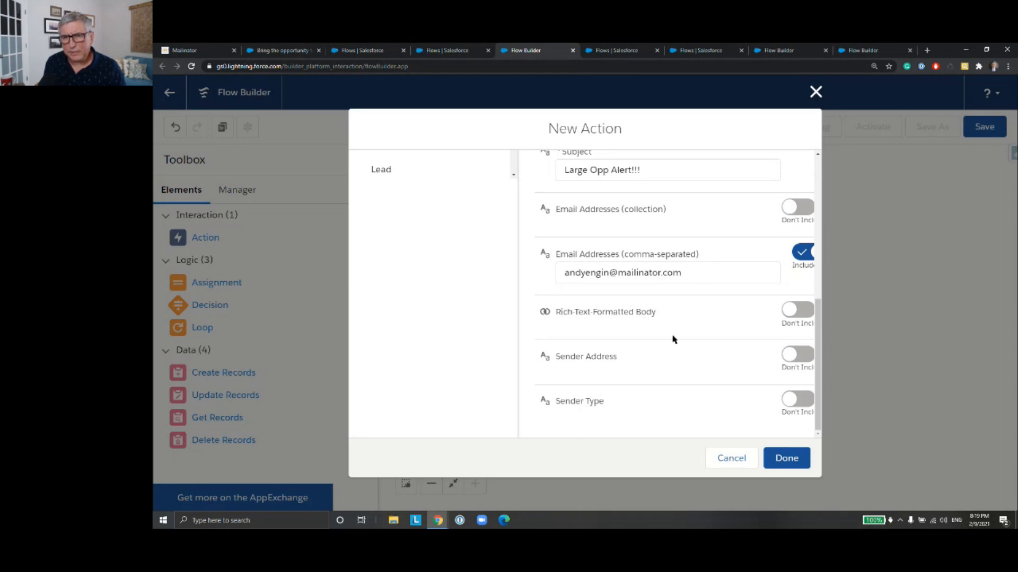
click(784, 458)
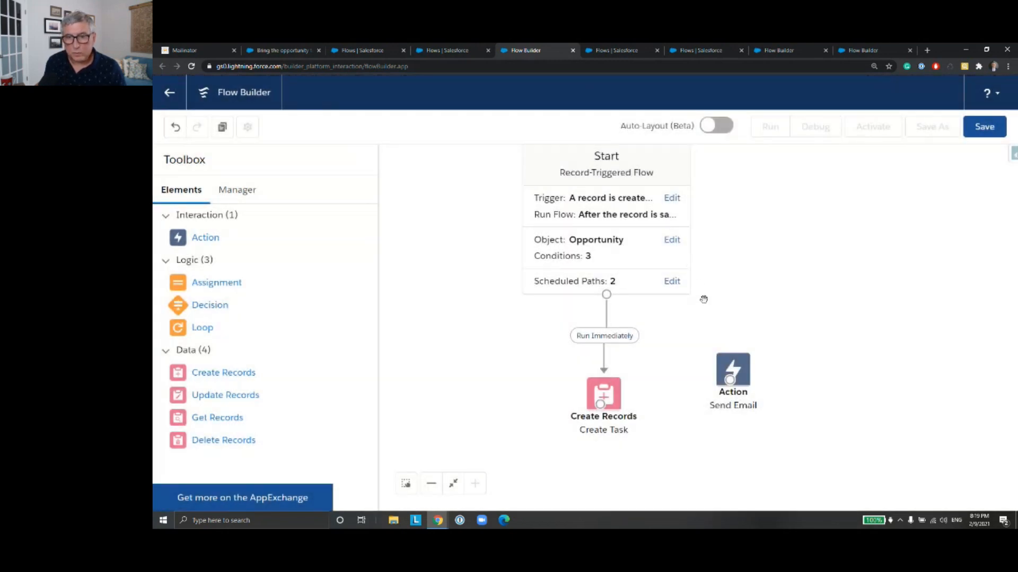
Step: Connect the Start element to the Send Email action on the OneWeekLater path and check that path's scheduling settings
drag(607, 296, 781, 348)
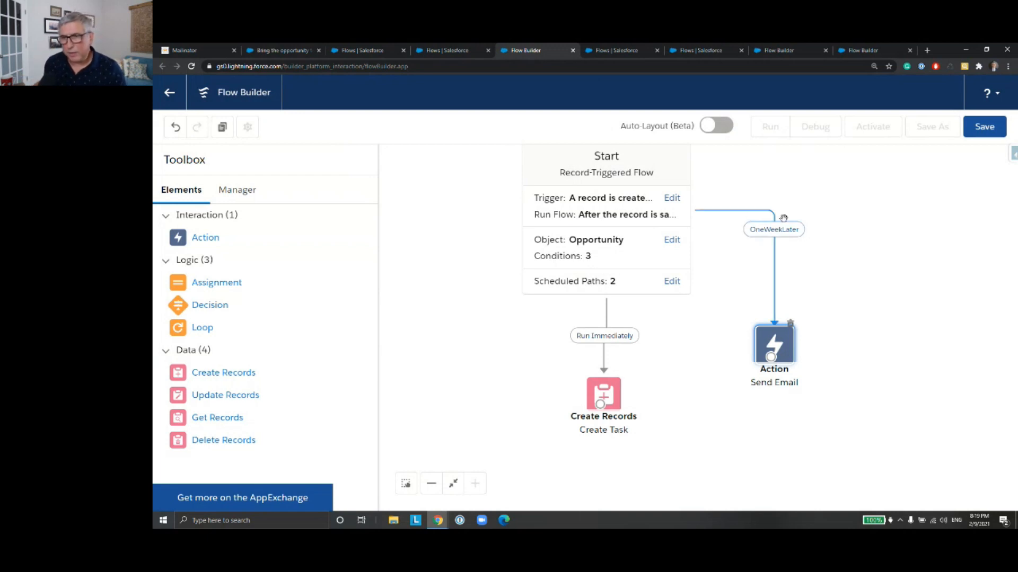
click(620, 290)
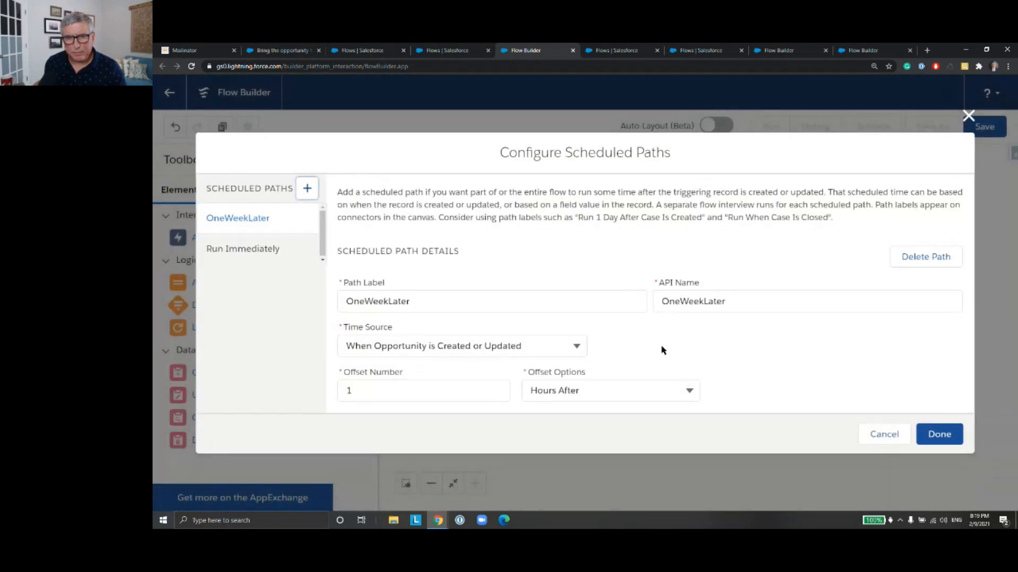
click(939, 434)
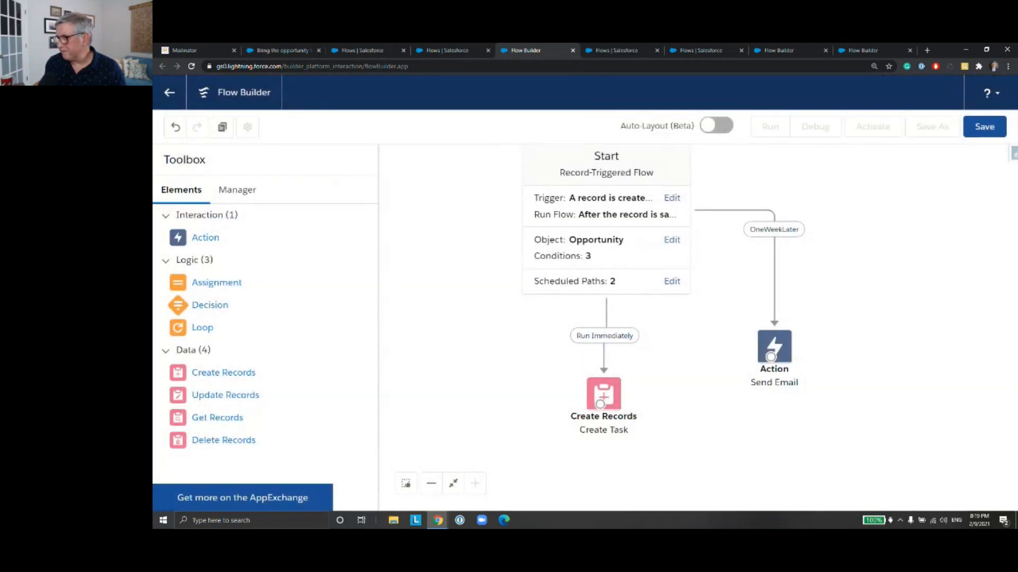
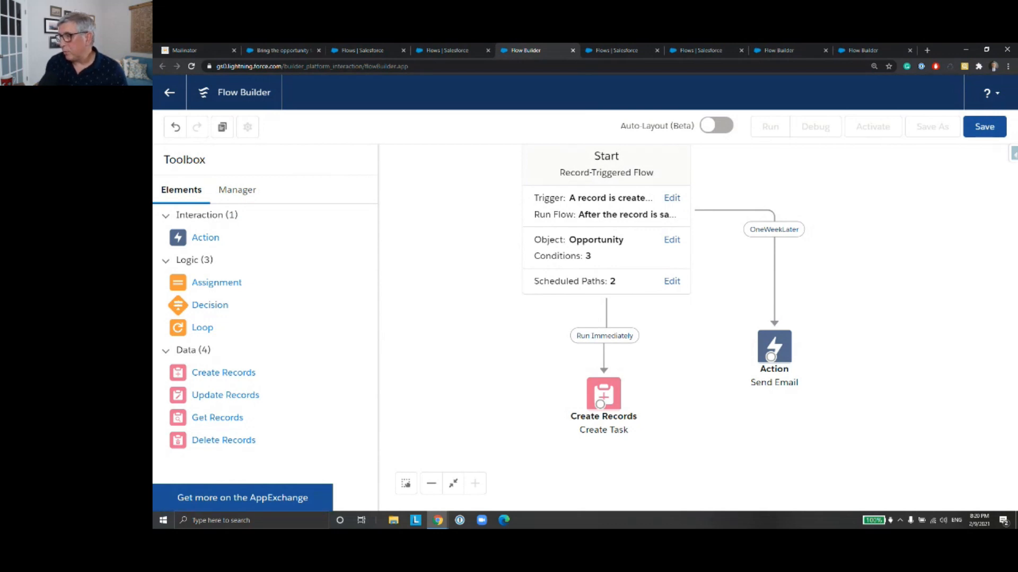
Step: Save the flow with the label and API name PeerScheduledPathEmail, and activate it
click(987, 134)
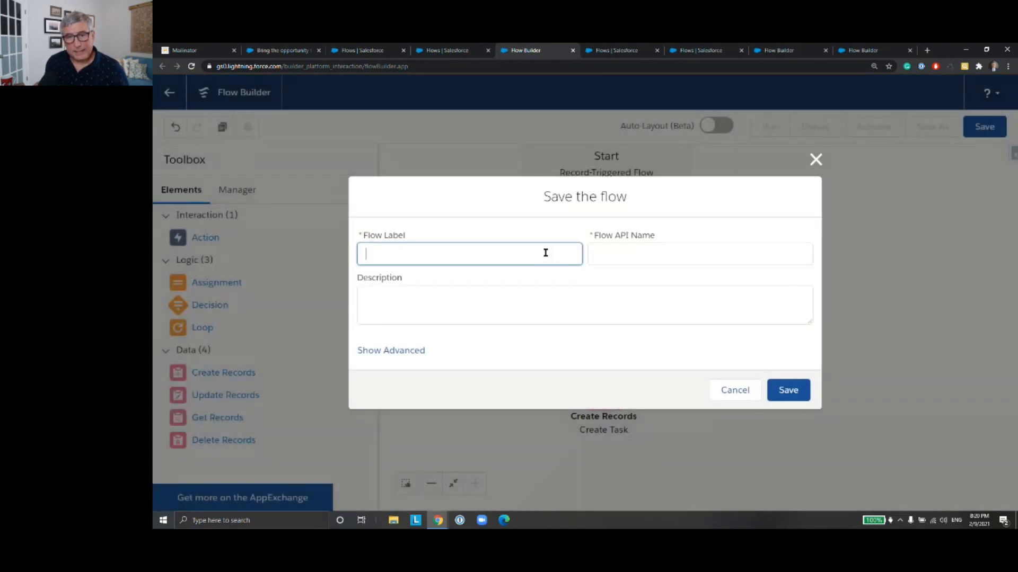
text(Peer)
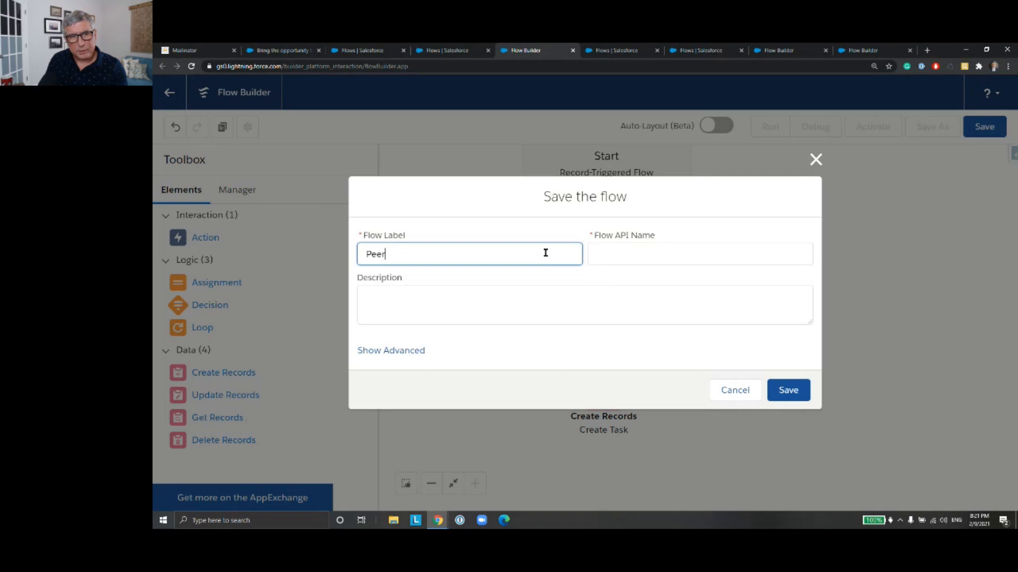
text(Schedue)
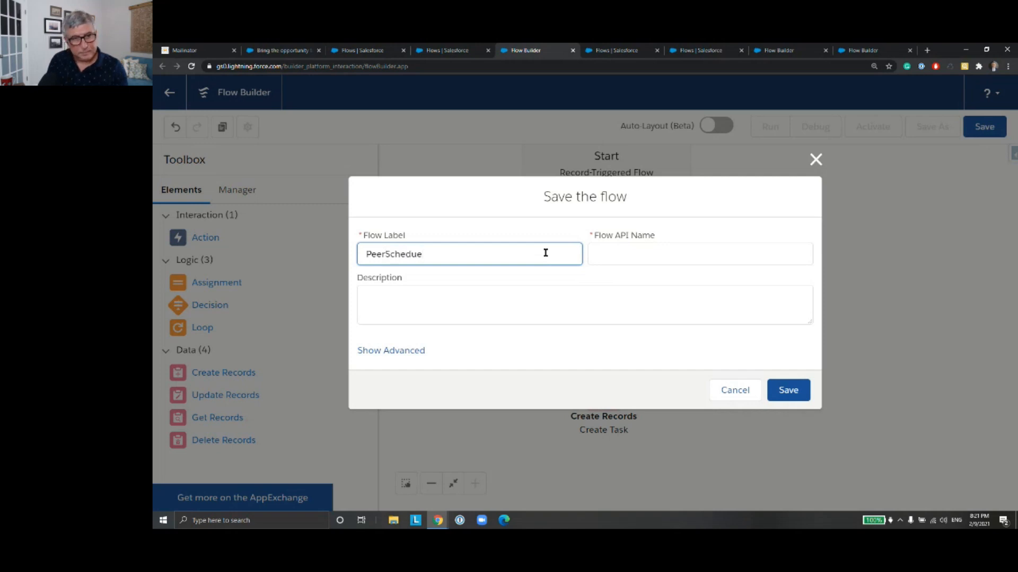
key(BackSpace)
text(ledPat)
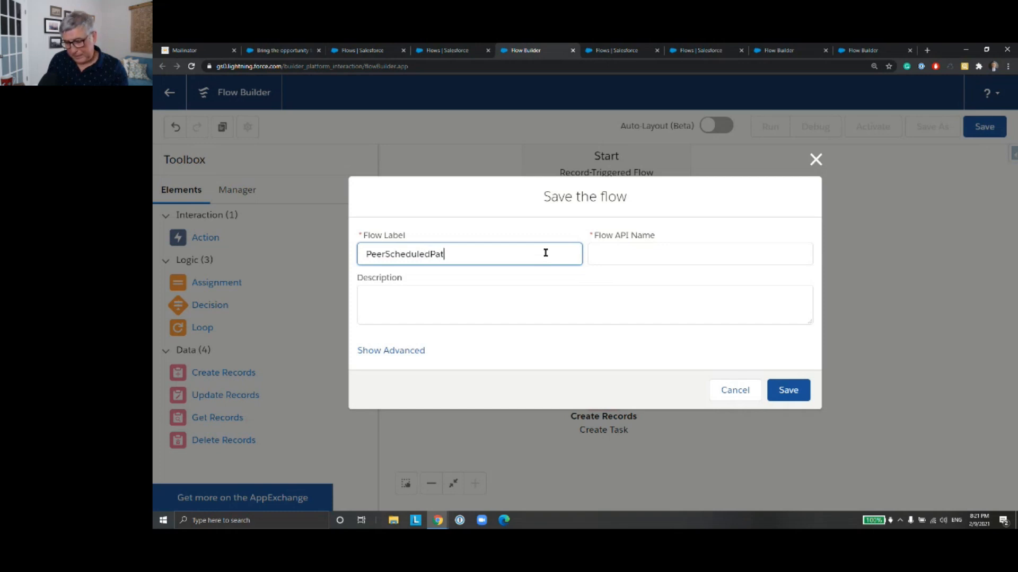
text(hEmail)
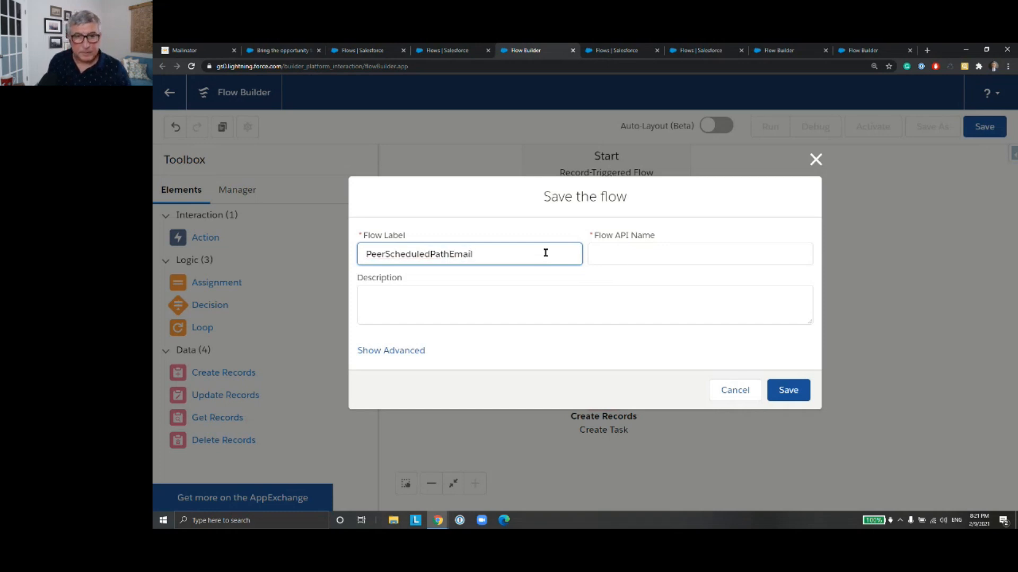
click(617, 255)
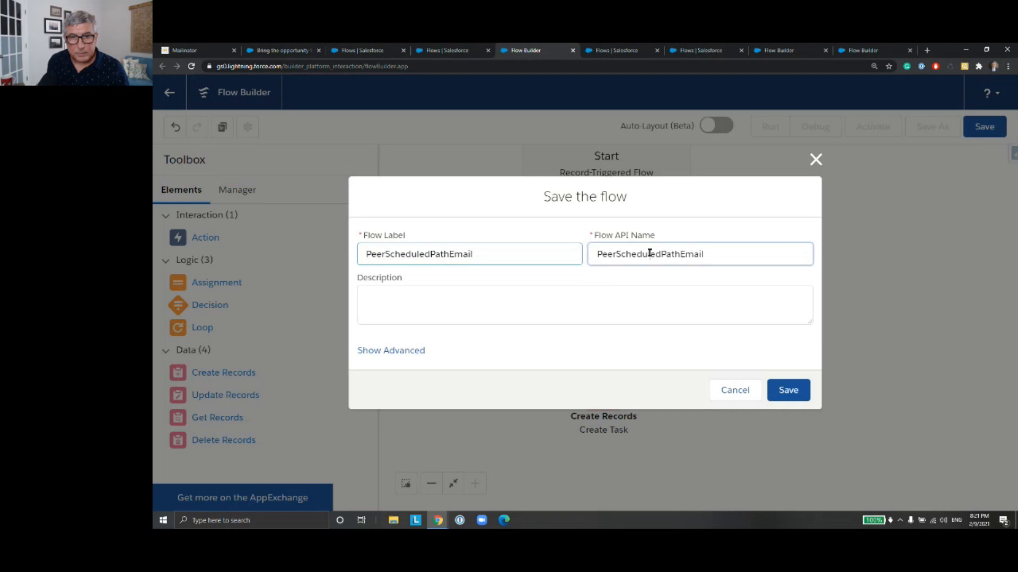
click(807, 397)
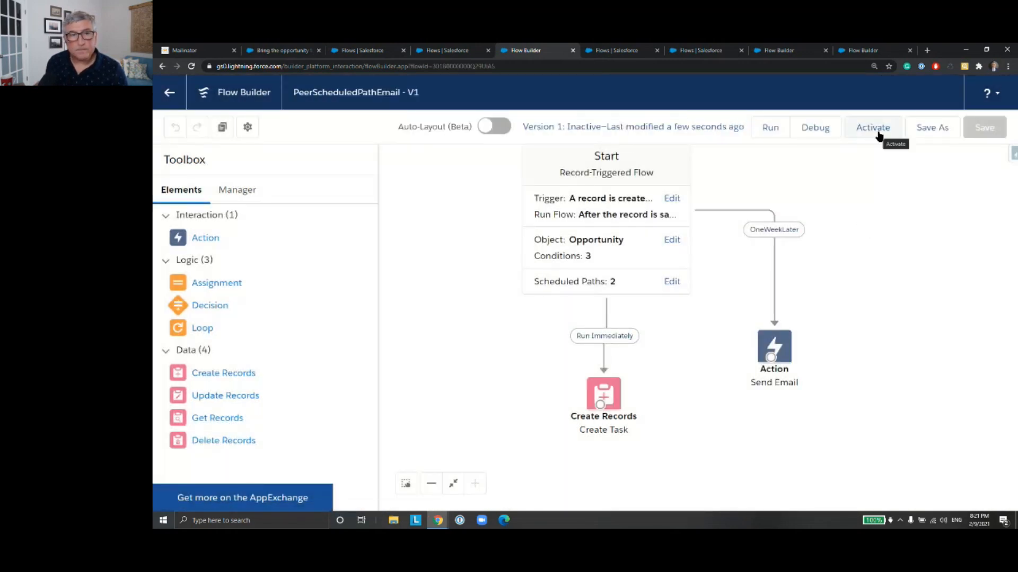
click(878, 135)
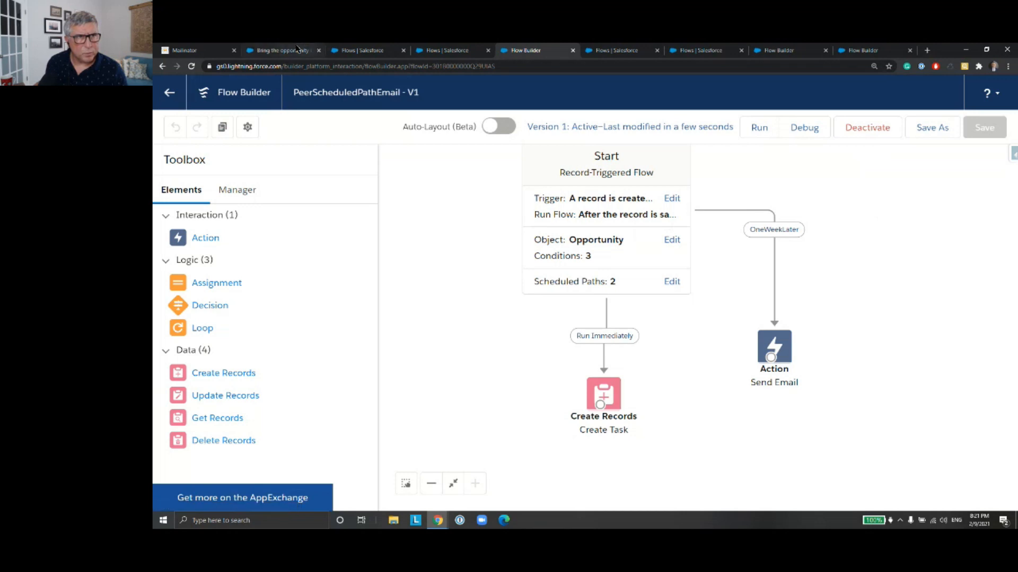
Step: Switch to the Service app, find the Opportunities list, and open the opportunity Opp 2/1 Ver3
click(295, 51)
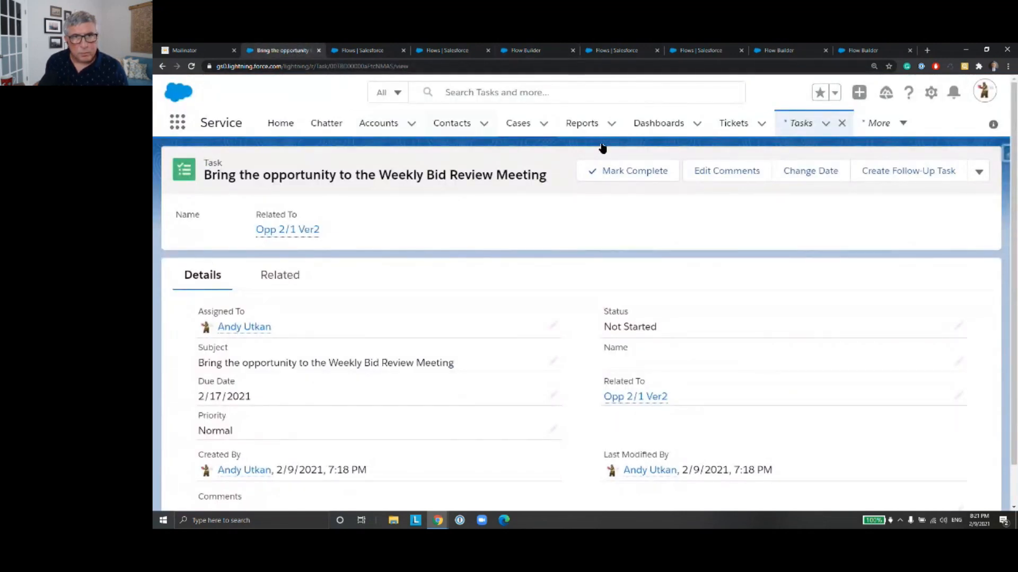
click(179, 126)
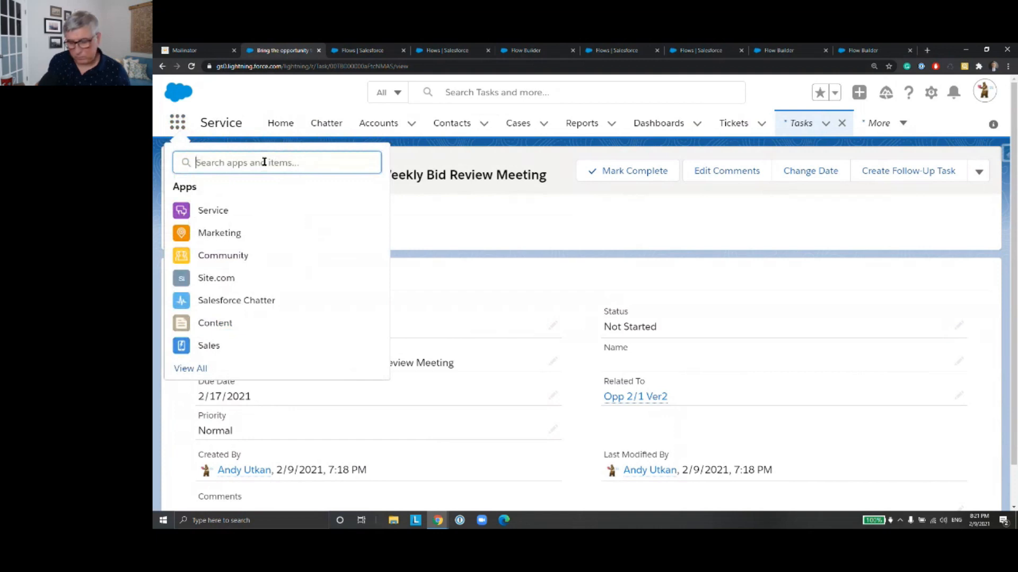
text(opp)
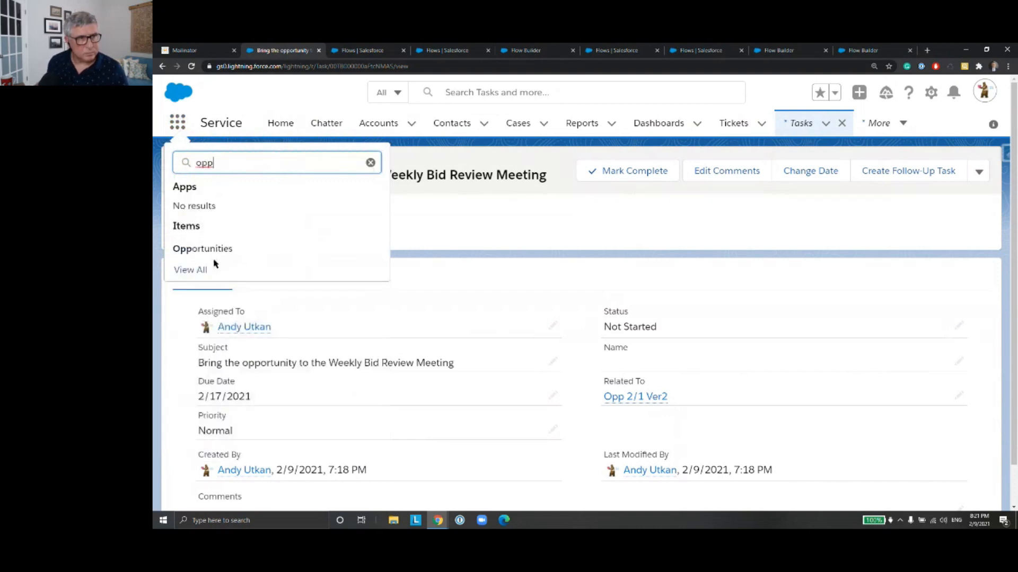
click(222, 250)
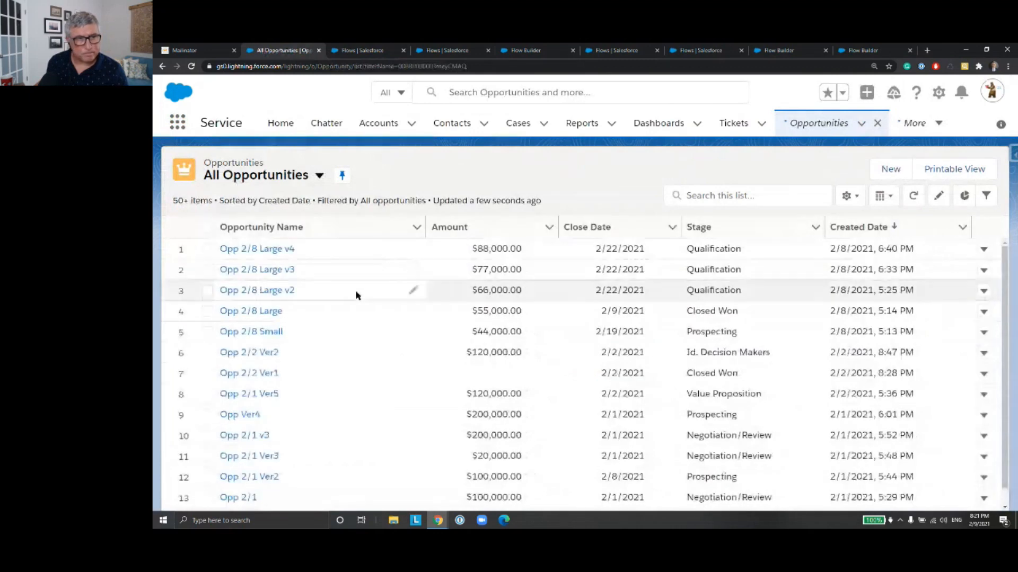
scroll(356, 295, down, 4)
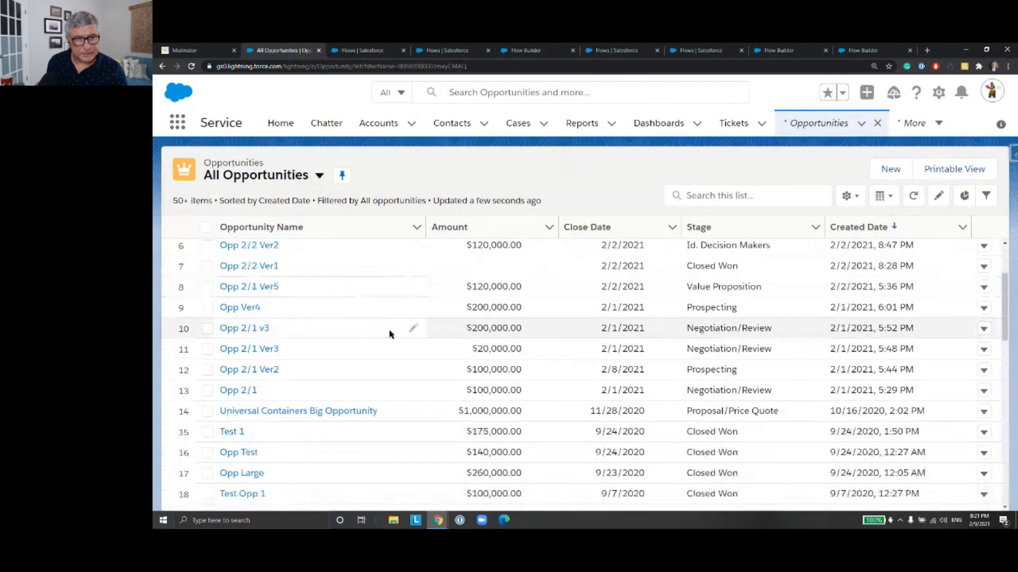
scroll(251, 342, down, 2)
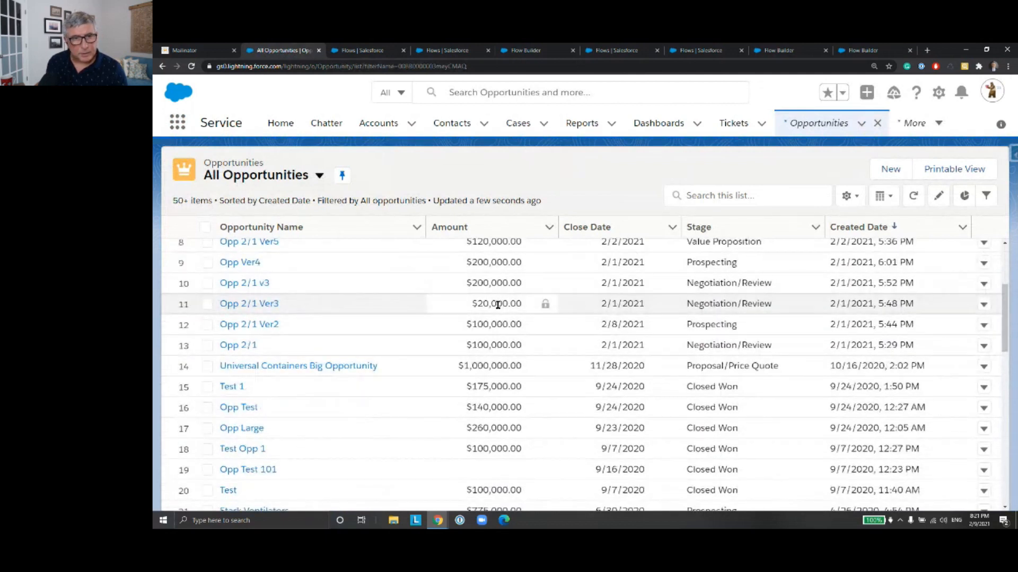
click(261, 306)
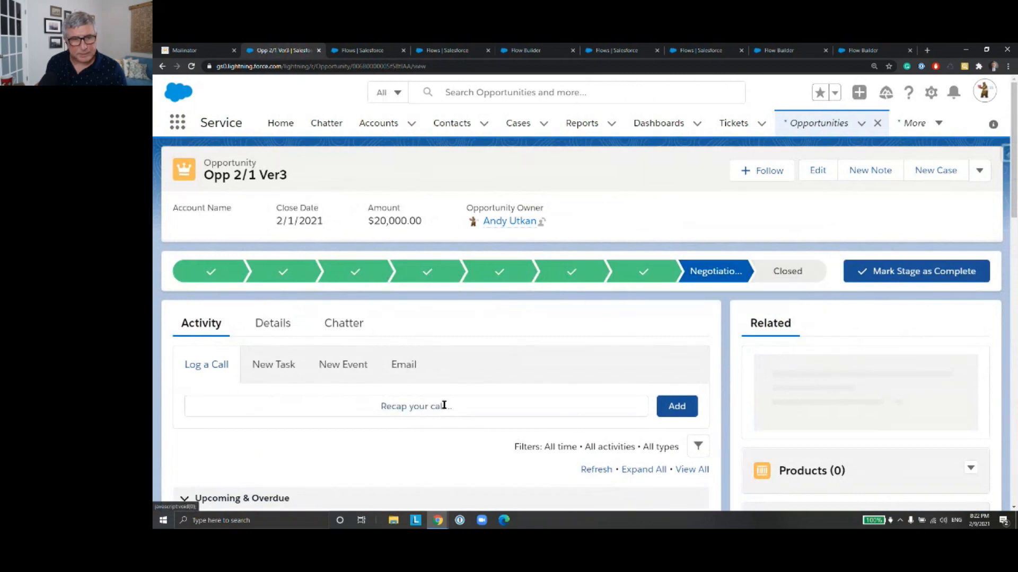
Step: Set the Amount of opportunity Opp 2/1 Ver3 to 101000 in its details and save the record
scroll(438, 387, down, 3)
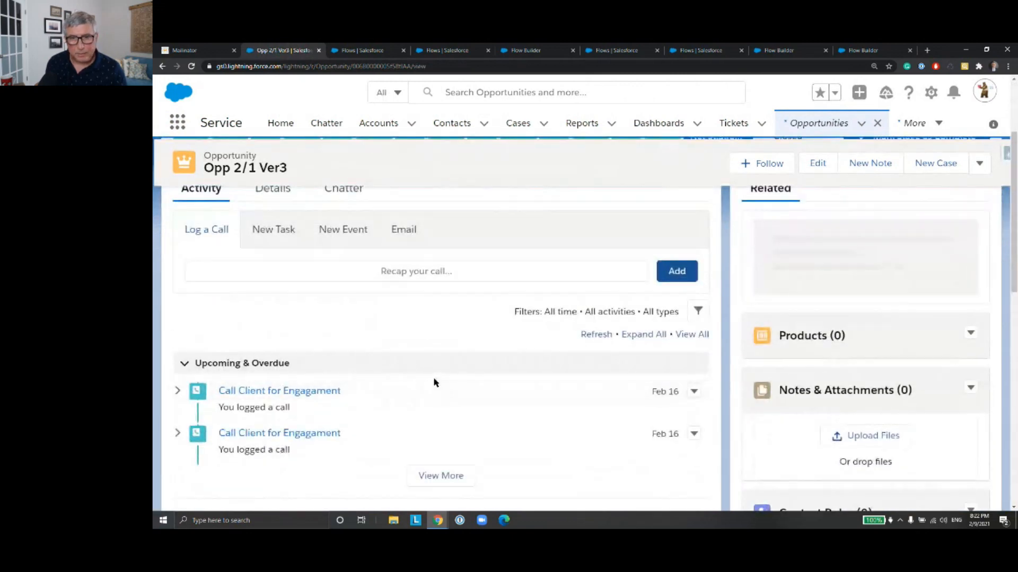
scroll(434, 381, up, 3)
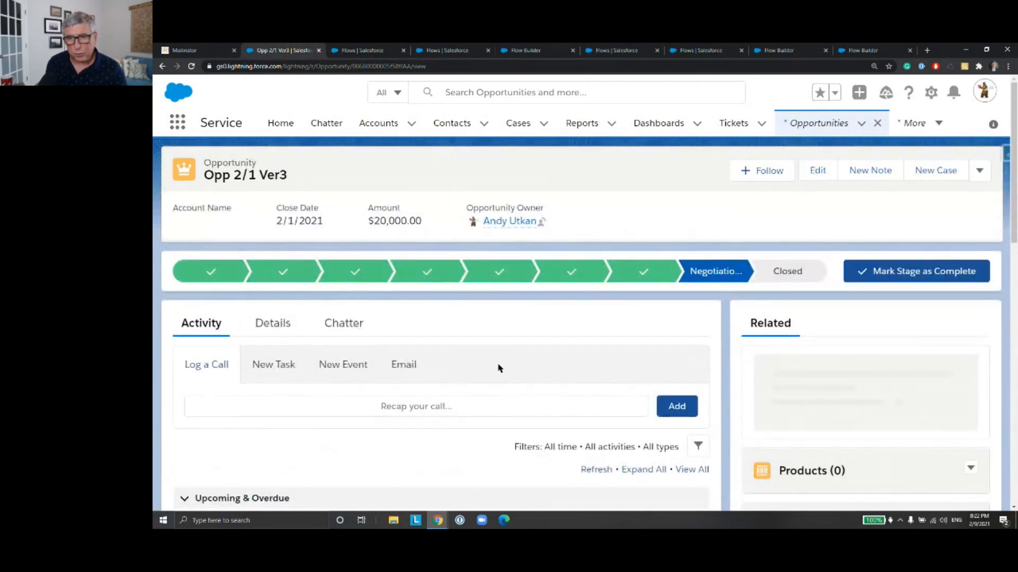
scroll(498, 365, down, 2)
scroll(559, 351, up, 2)
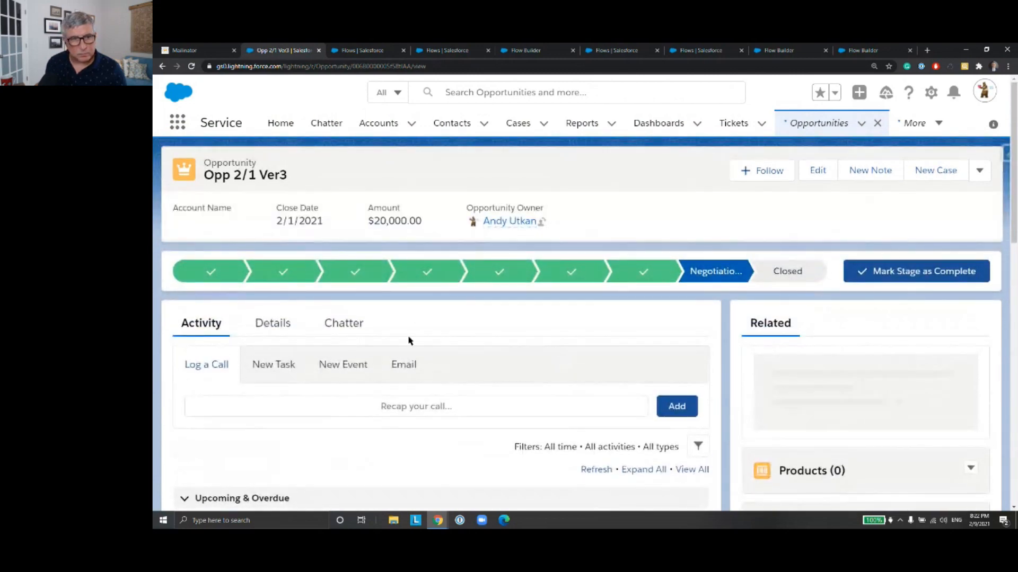
click(273, 332)
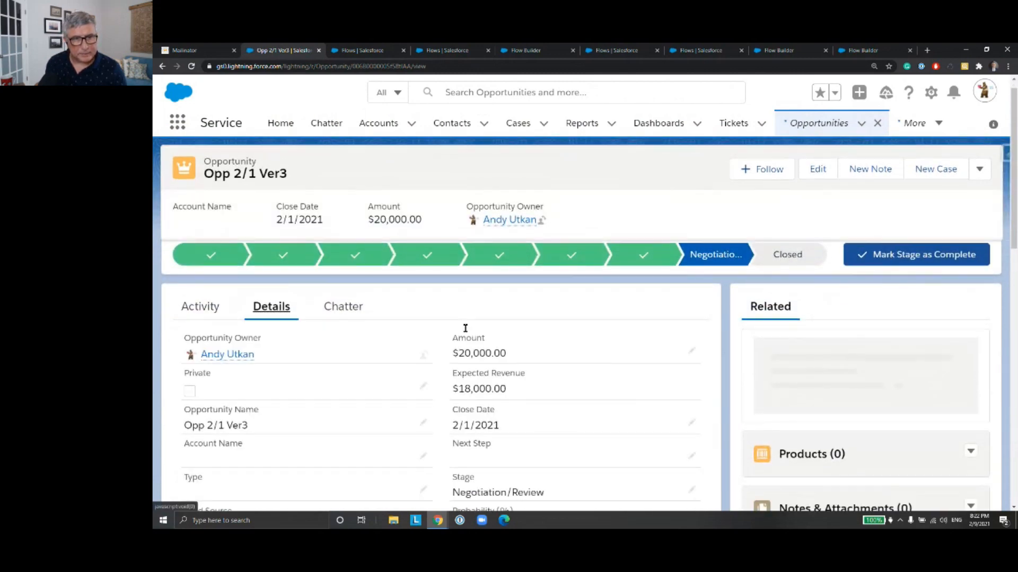
scroll(466, 328, down, 2)
click(693, 236)
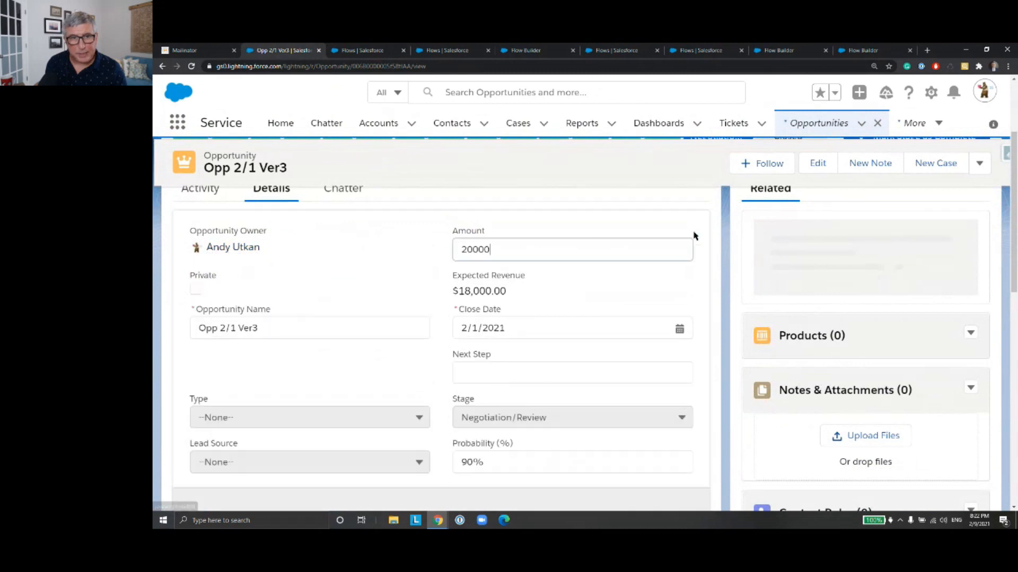
scroll(535, 260, down, 1)
text(101)
text(0)
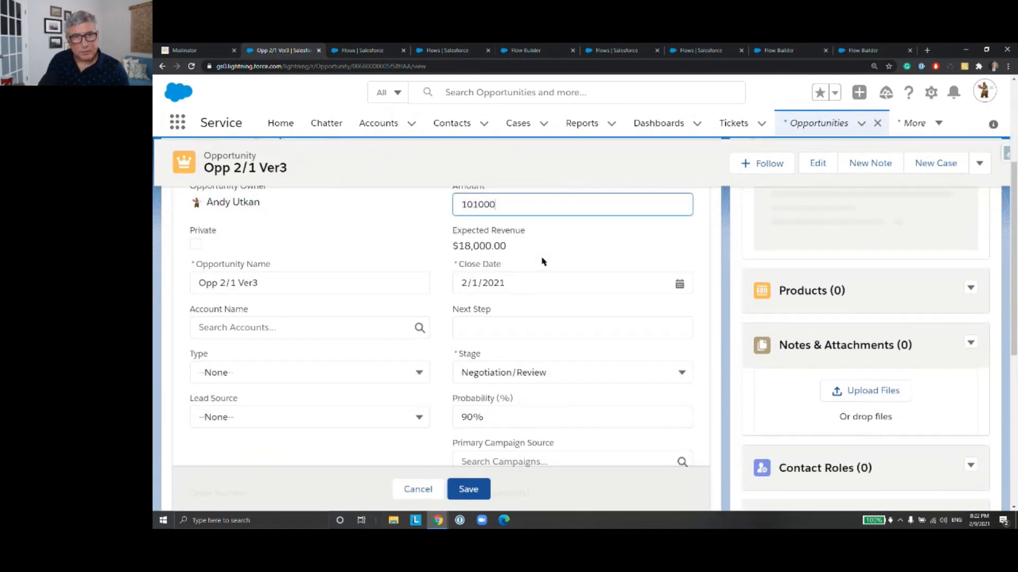
click(478, 489)
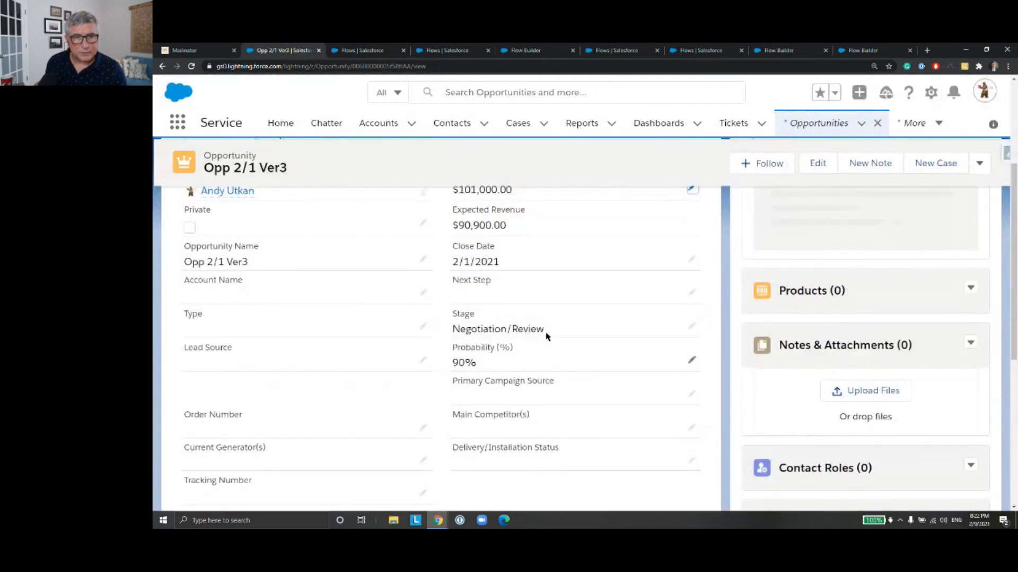
Step: Expand the opportunity's upcoming activities and open the task "Take the opportunity to the Bid Review Meeting"
scroll(353, 299, down, 1)
scroll(351, 299, up, 5)
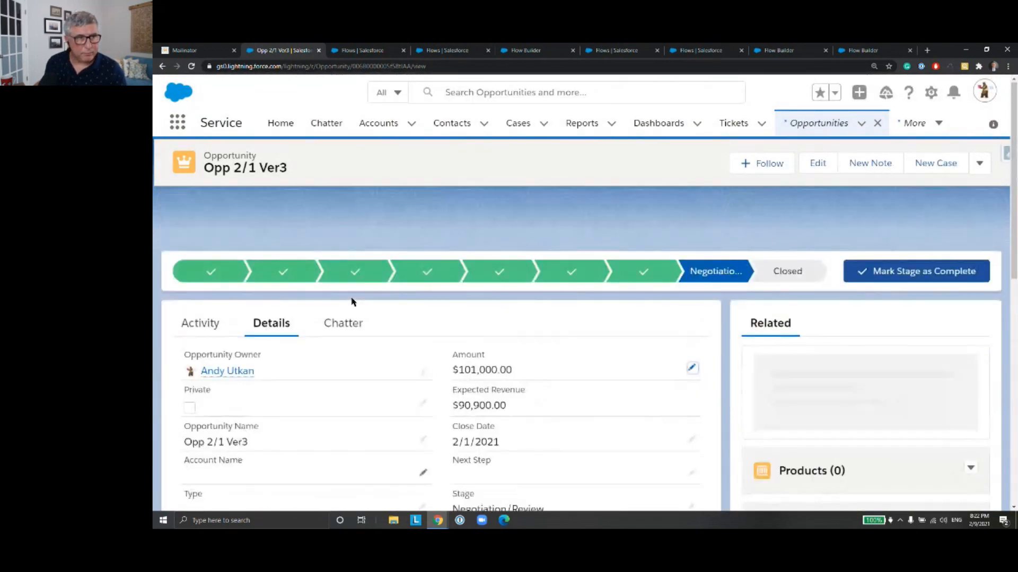
click(202, 325)
scroll(488, 309, down, 3)
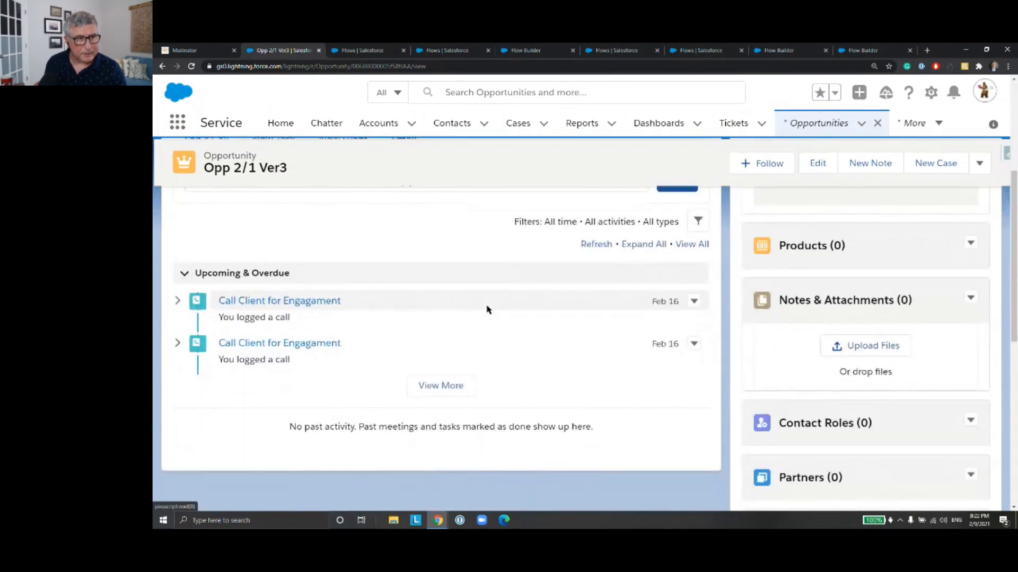
click(447, 390)
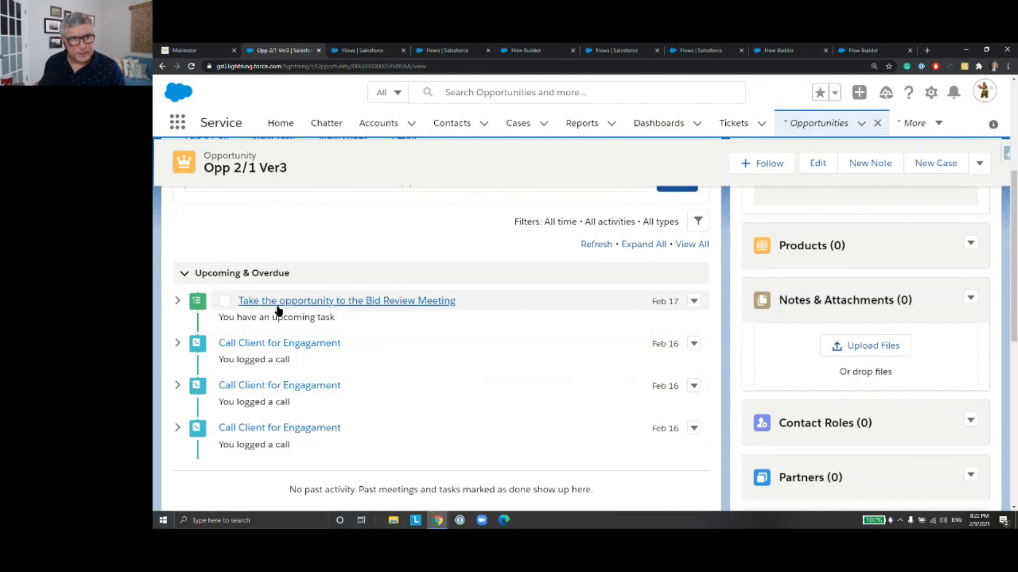
click(339, 307)
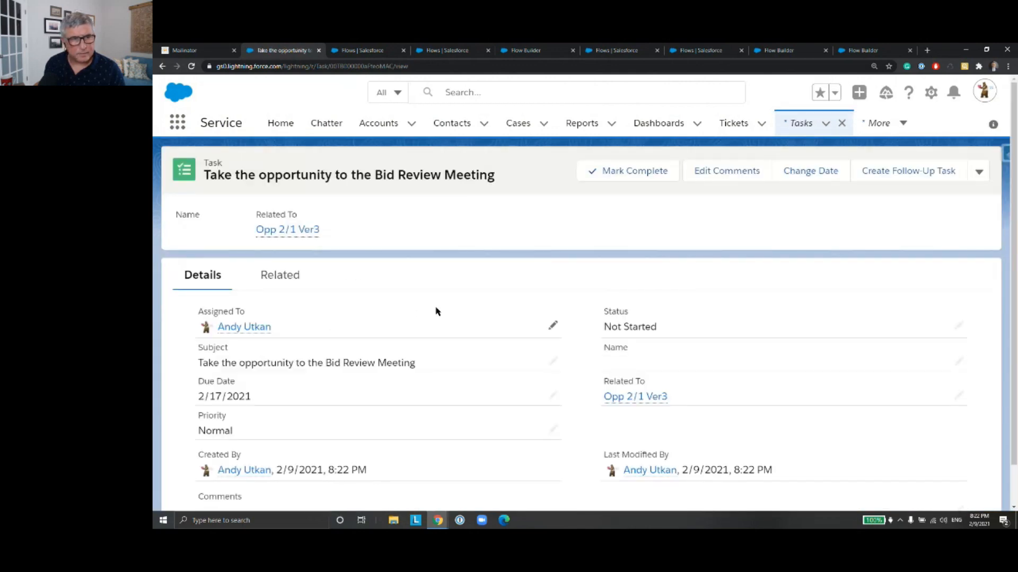
Step: Check the due date and other details of the bid review task
scroll(434, 311, down, 1)
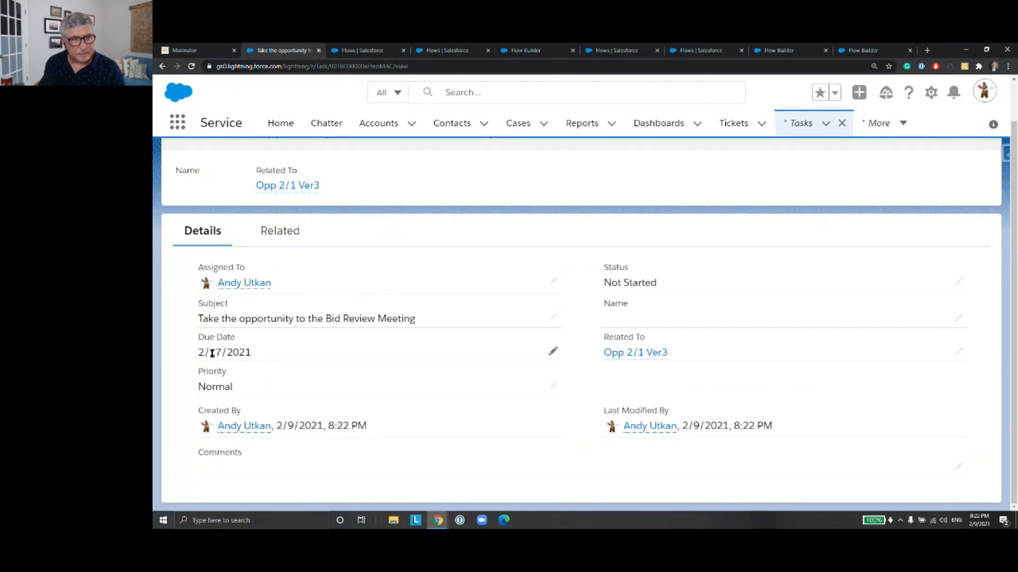
drag(210, 353, 220, 353)
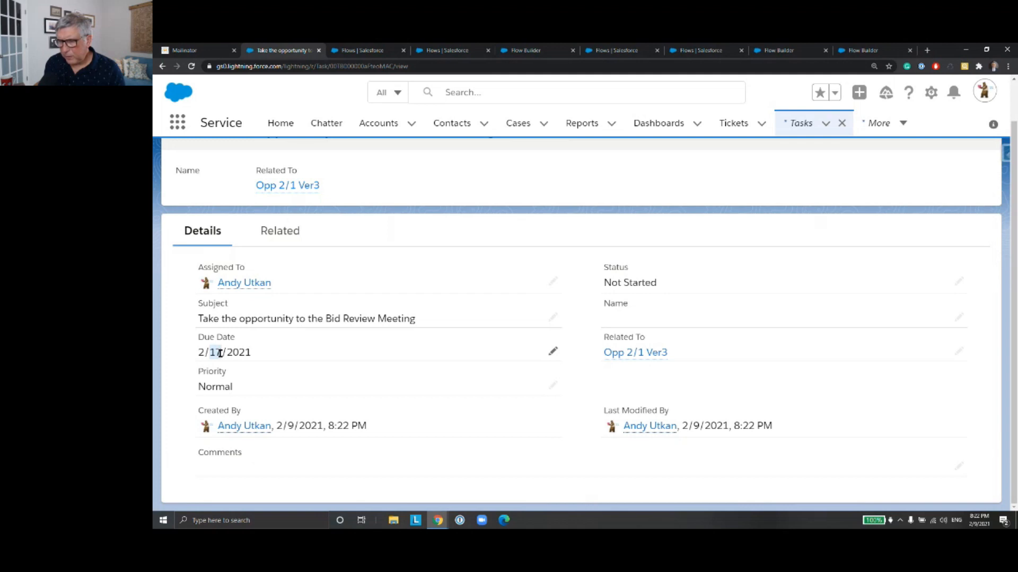
click(289, 355)
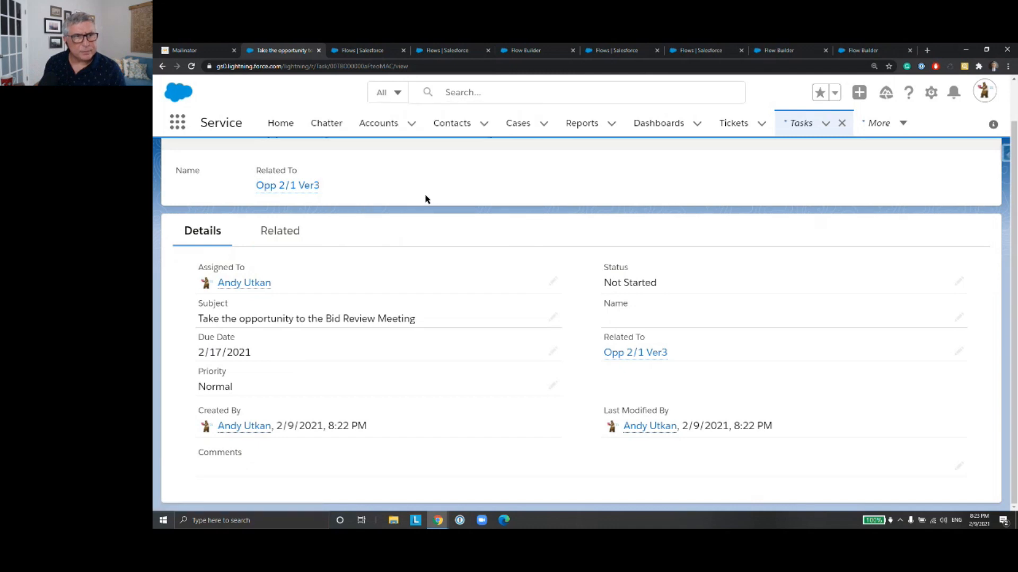
scroll(426, 200, up, 1)
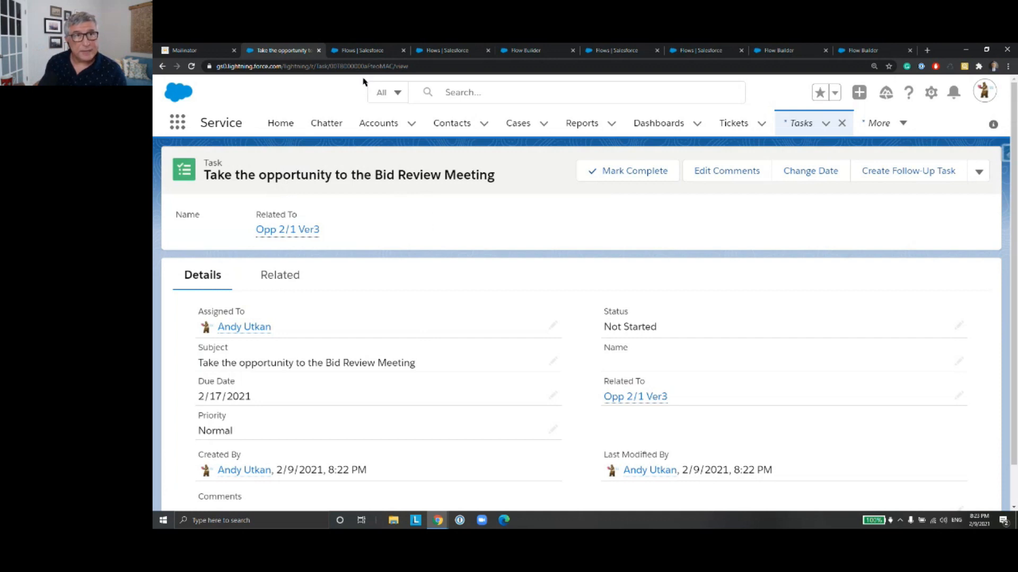
Step: Return to Setup, search for "workflow", and open the Time-Based Workflow monitoring page
click(374, 50)
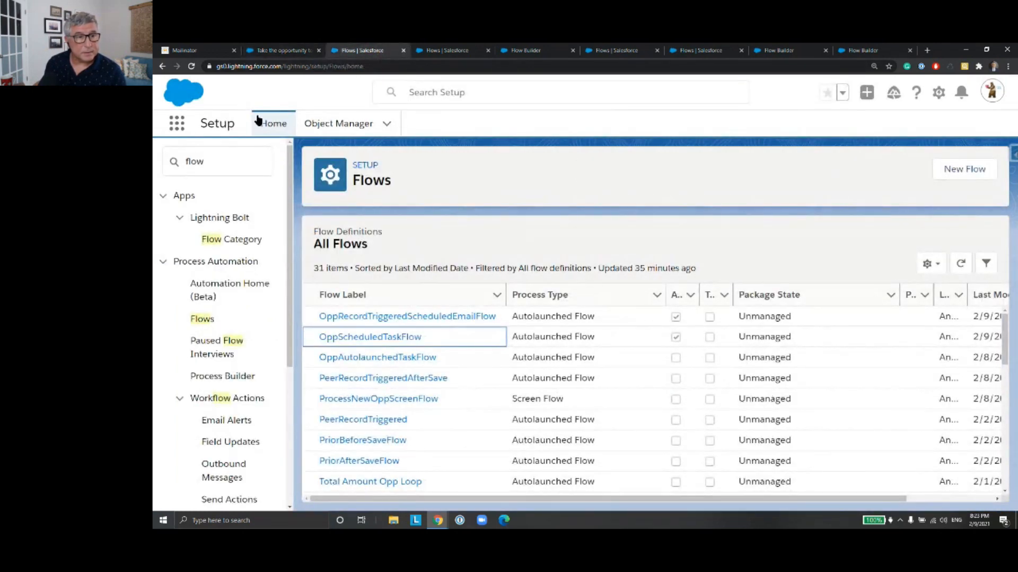
click(213, 162)
key(ctrl+a)
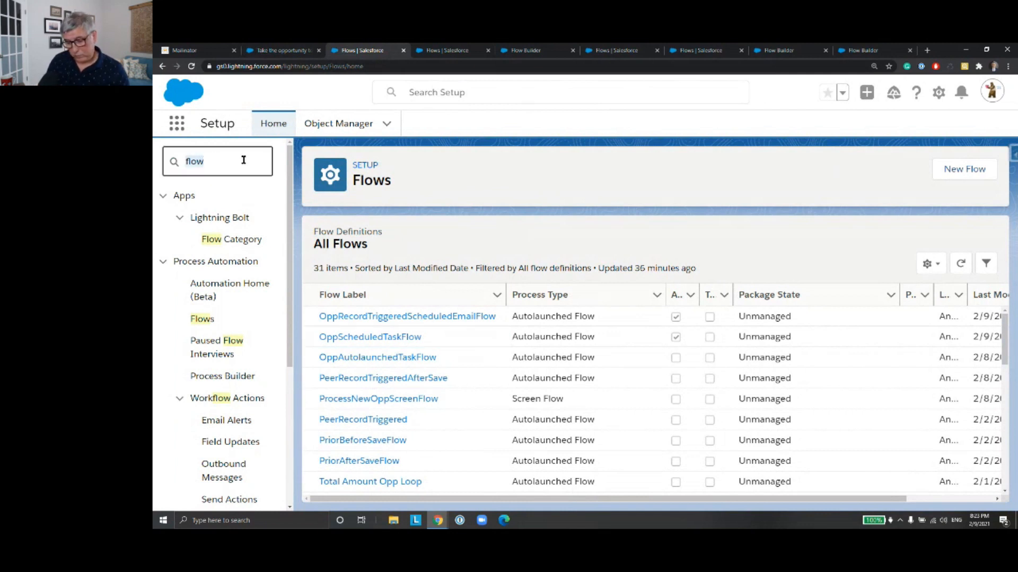
text(work)
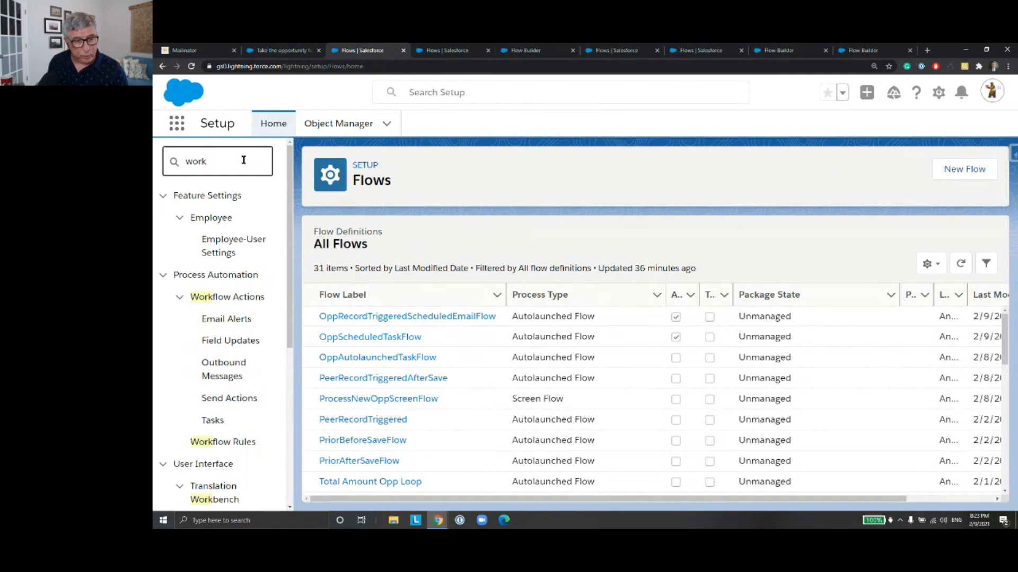
text(flow)
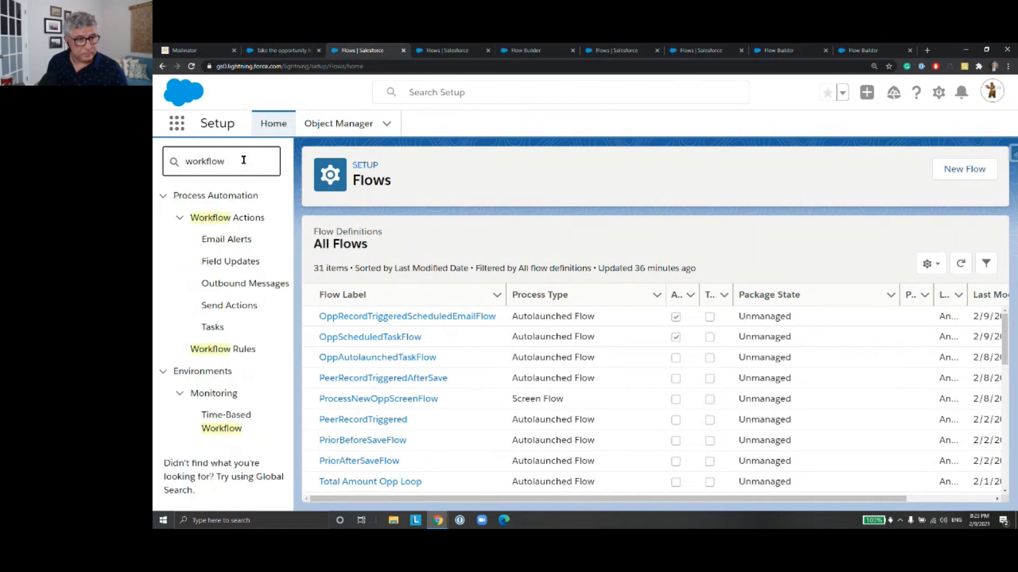
click(212, 416)
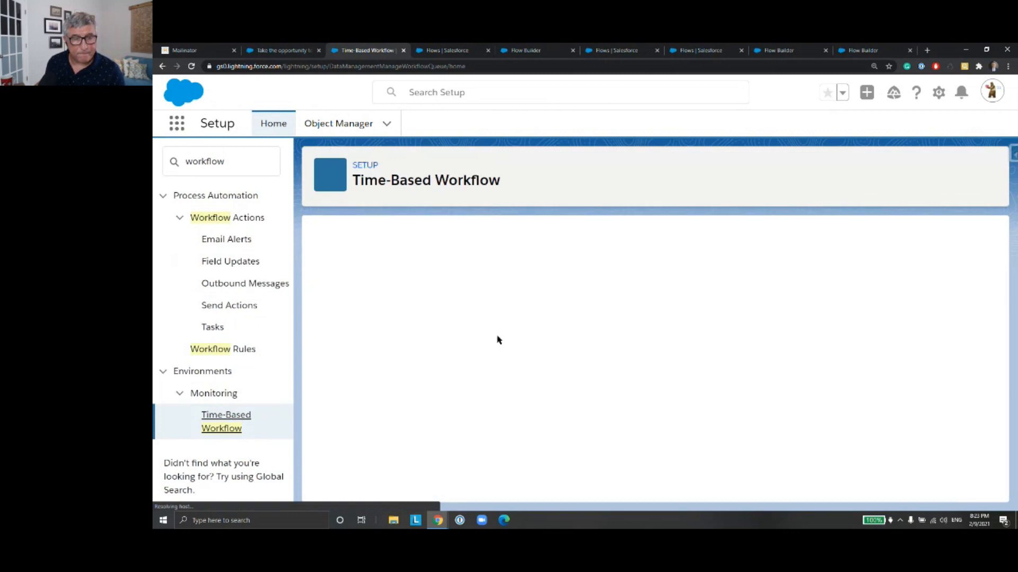
Step: Search the pending automations queue for entries whose Workflow Rule, Flow, or Process Name is not equal to a blank value
click(456, 293)
click(448, 313)
click(523, 292)
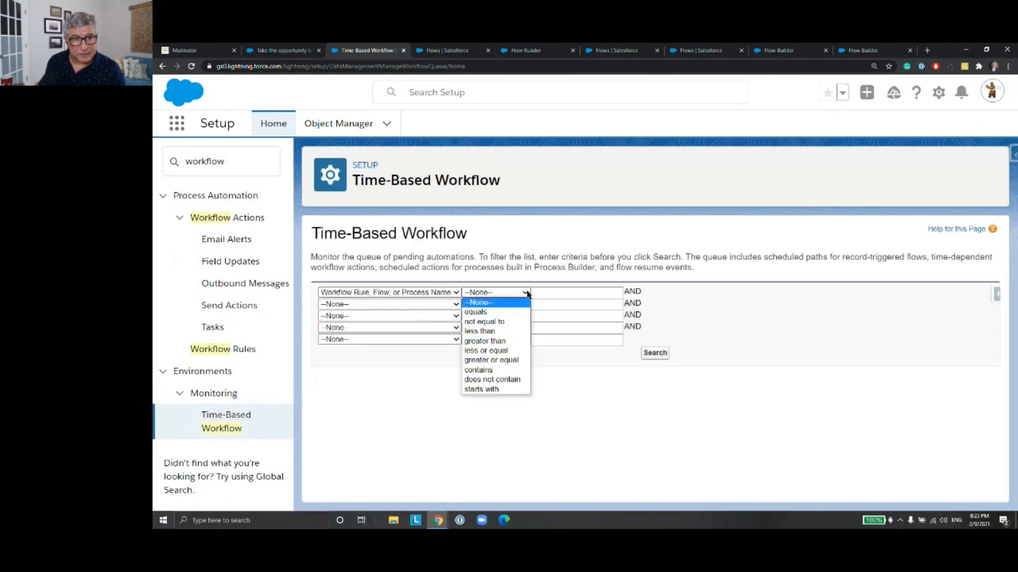
click(506, 321)
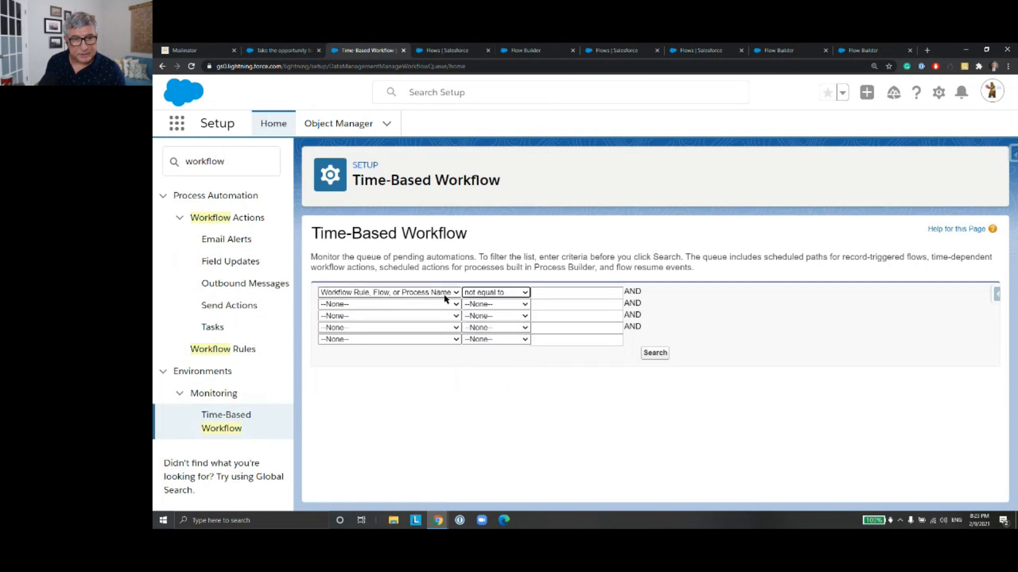
click(655, 354)
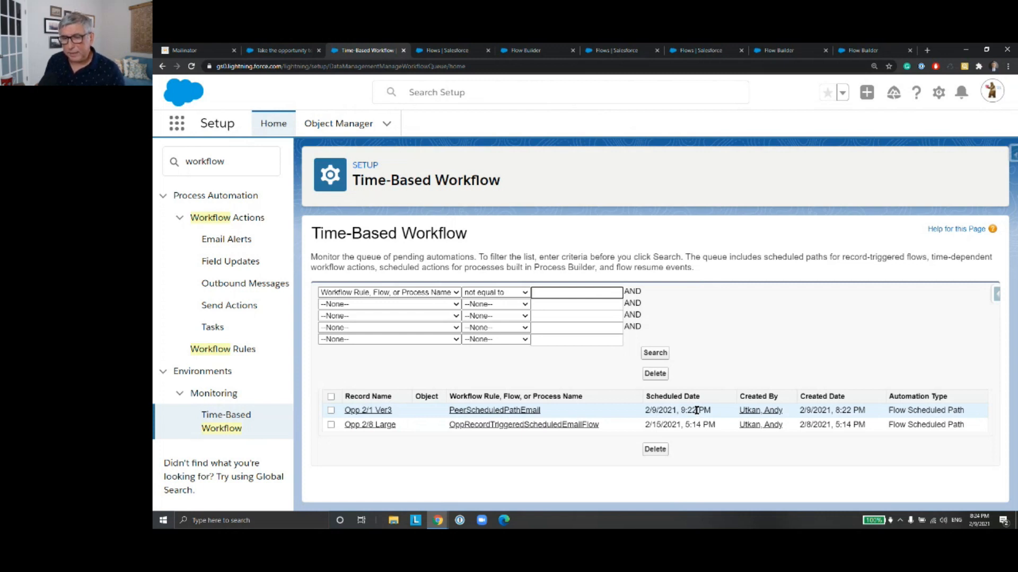
Step: Check the scheduled date and automation type of the queued entry for Opp 2/1 Ver3
drag(696, 410, 683, 410)
drag(965, 411, 888, 411)
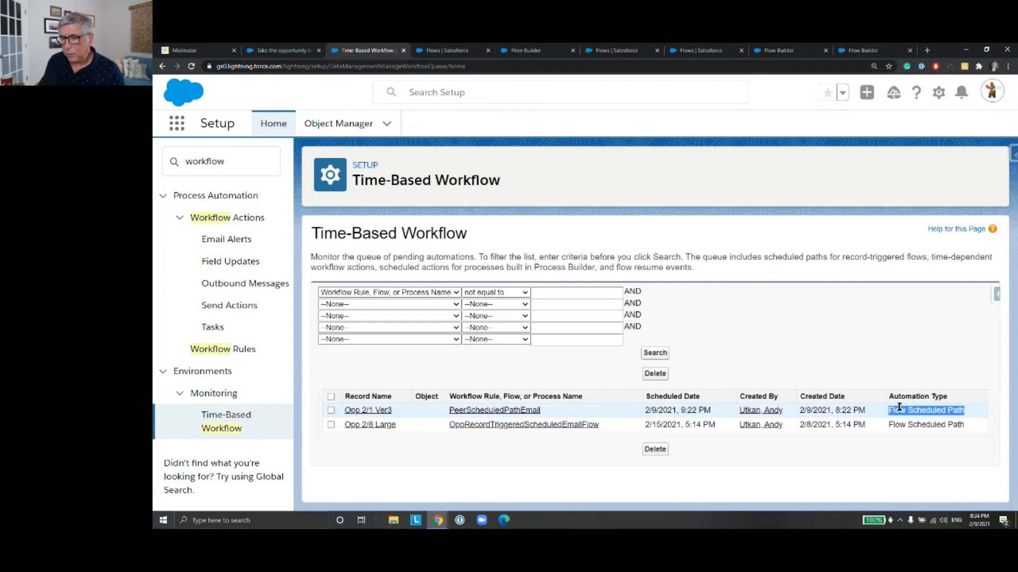
click(968, 404)
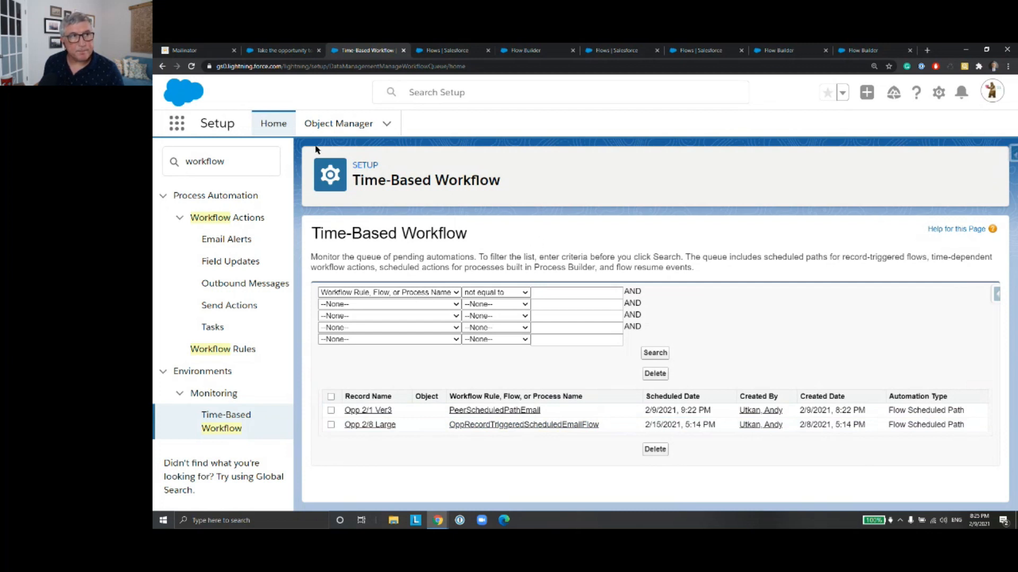
Step: Switch to the Mailinator public inbox and refresh it to check for the alert email
click(208, 53)
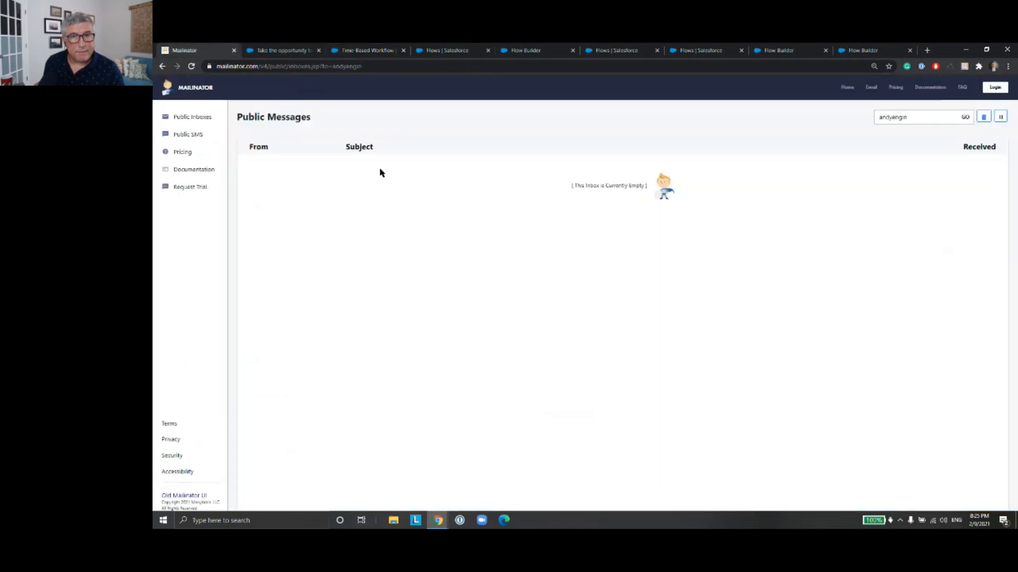
click(191, 67)
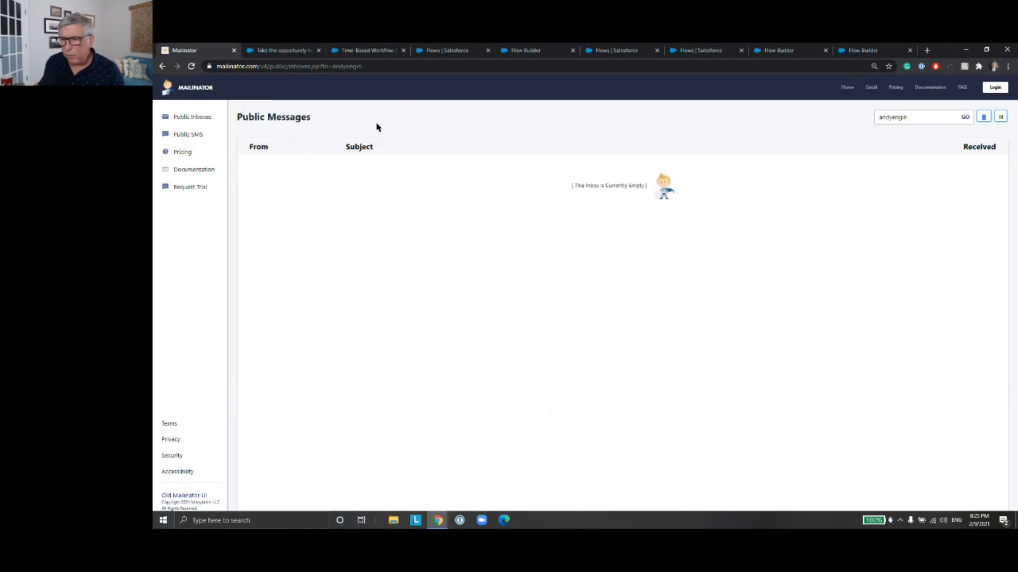
click(271, 53)
click(220, 51)
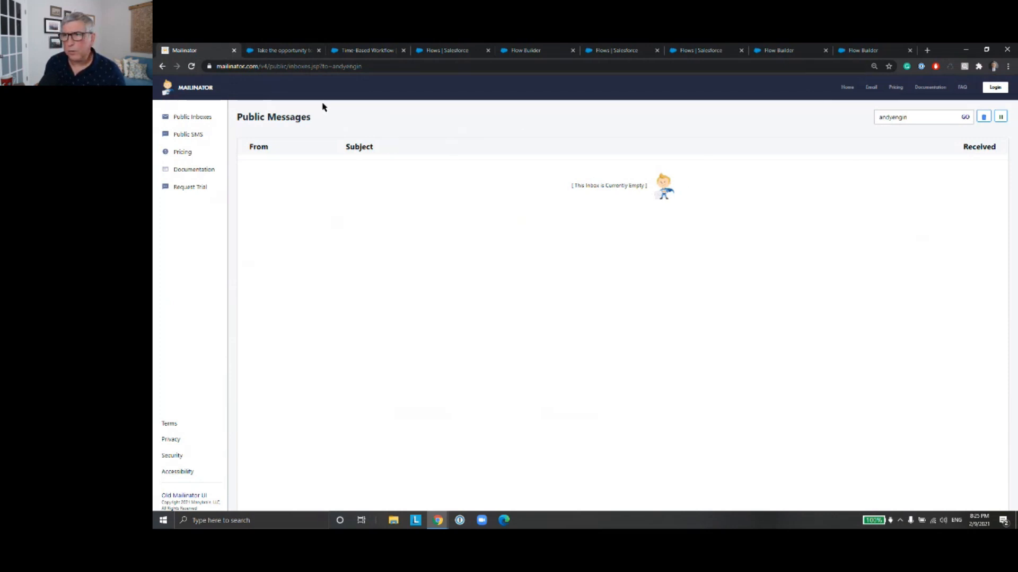
Step: Review the bid review task in Salesforce again alongside the queue of pending automations
click(293, 52)
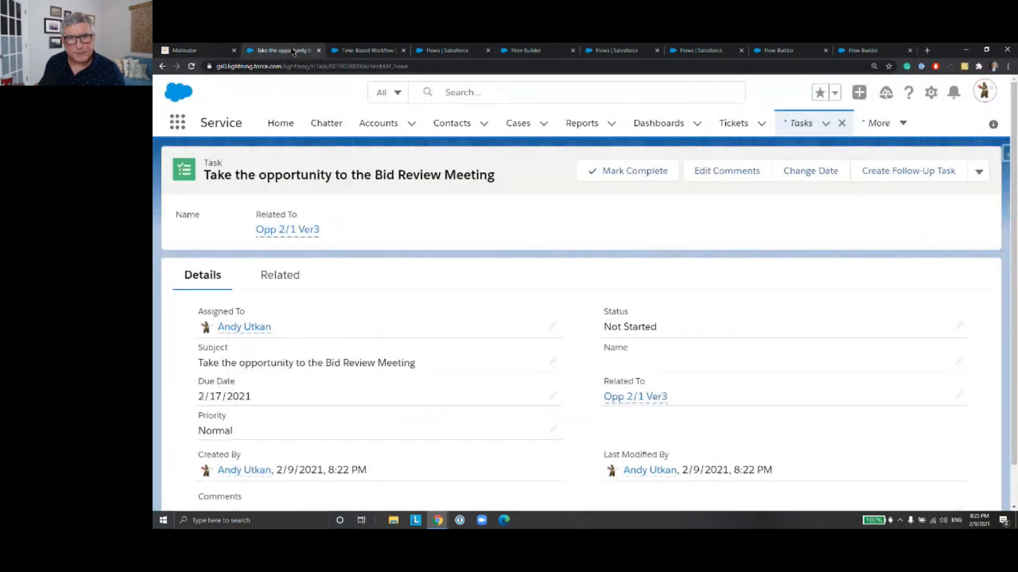
click(367, 51)
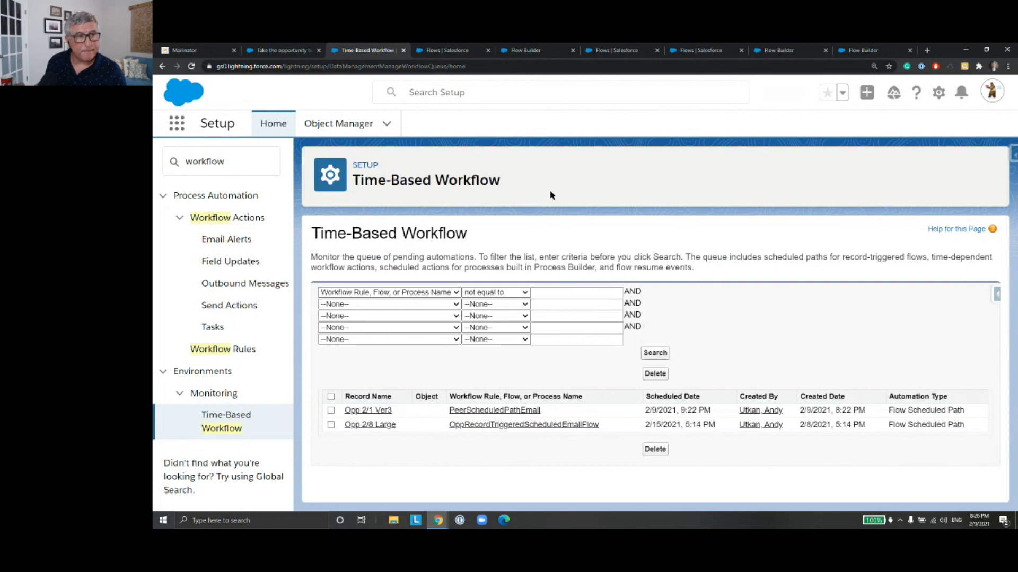
click(269, 53)
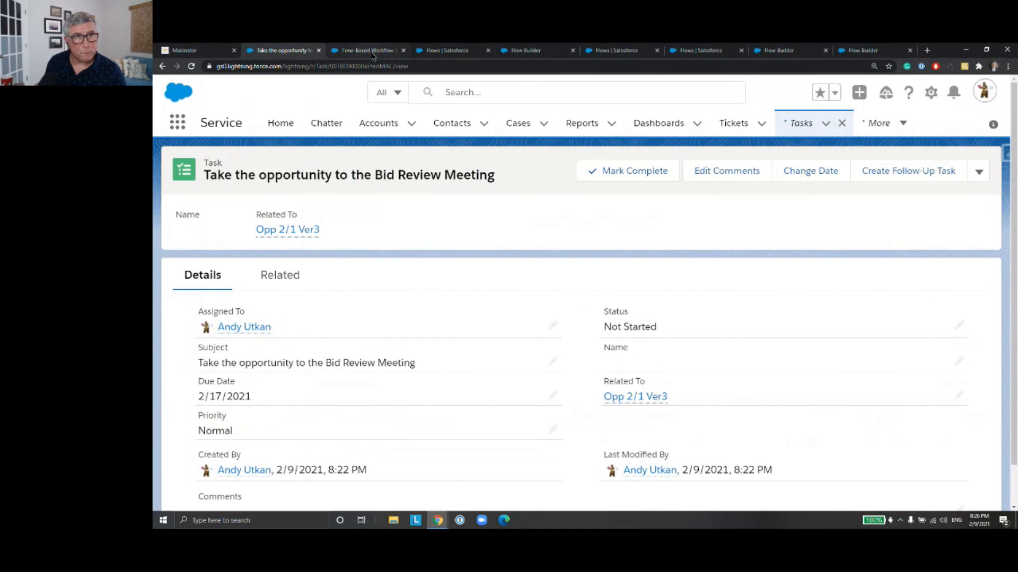
Step: Create a new Schedule-Triggered Flow from the Flows setup page, using the Freeform layout
click(448, 50)
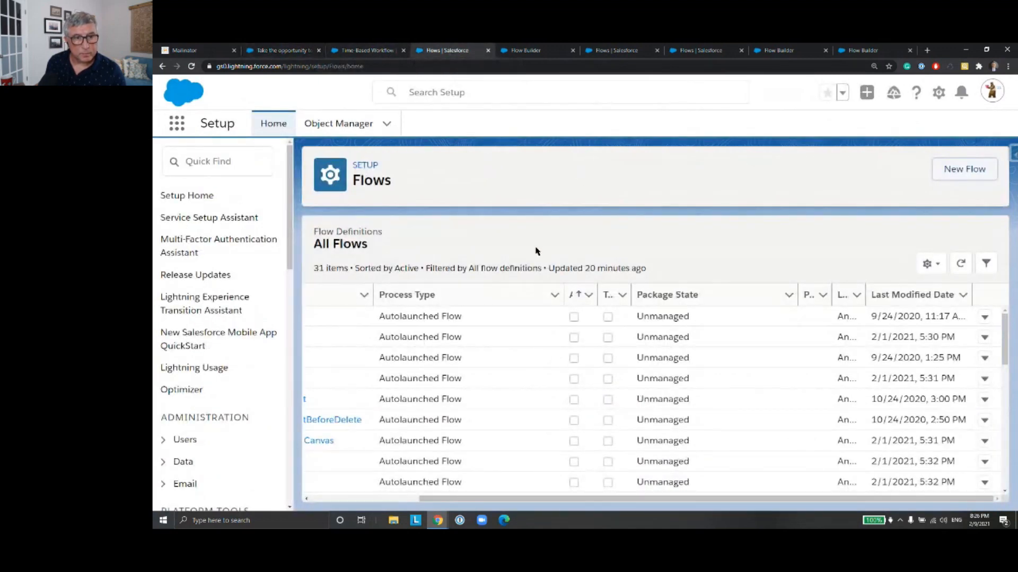
drag(505, 499, 396, 498)
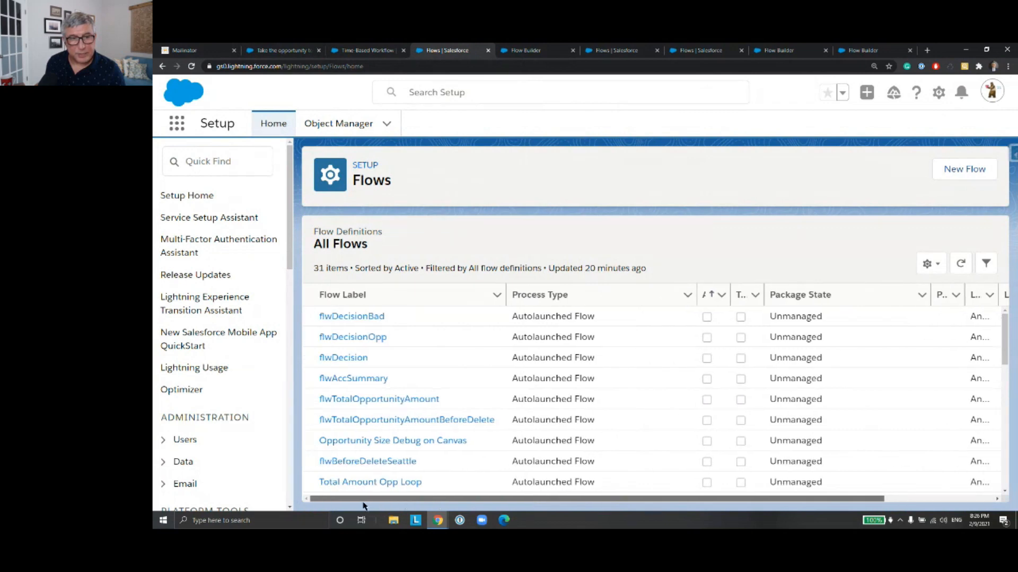
click(972, 171)
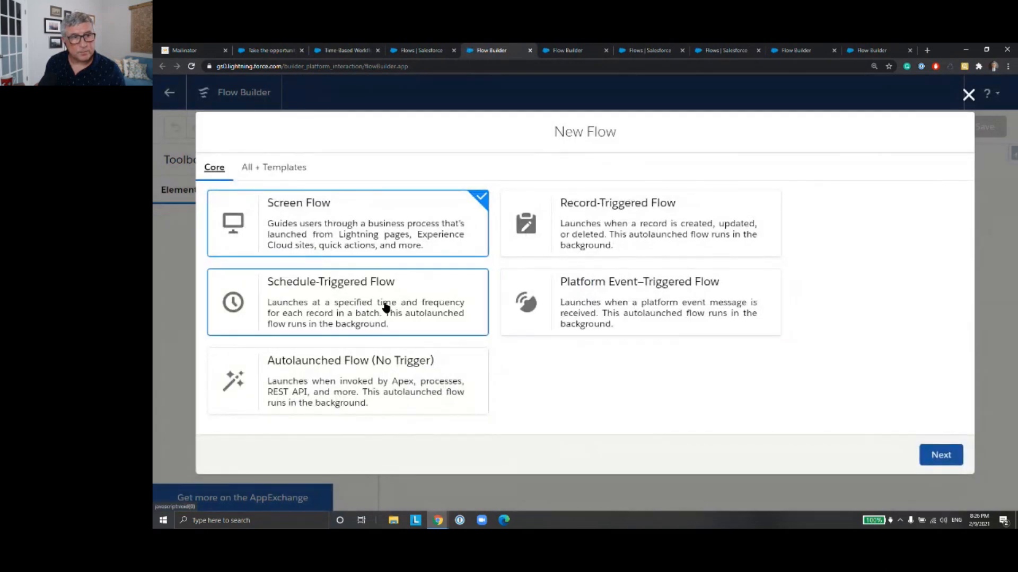
click(386, 308)
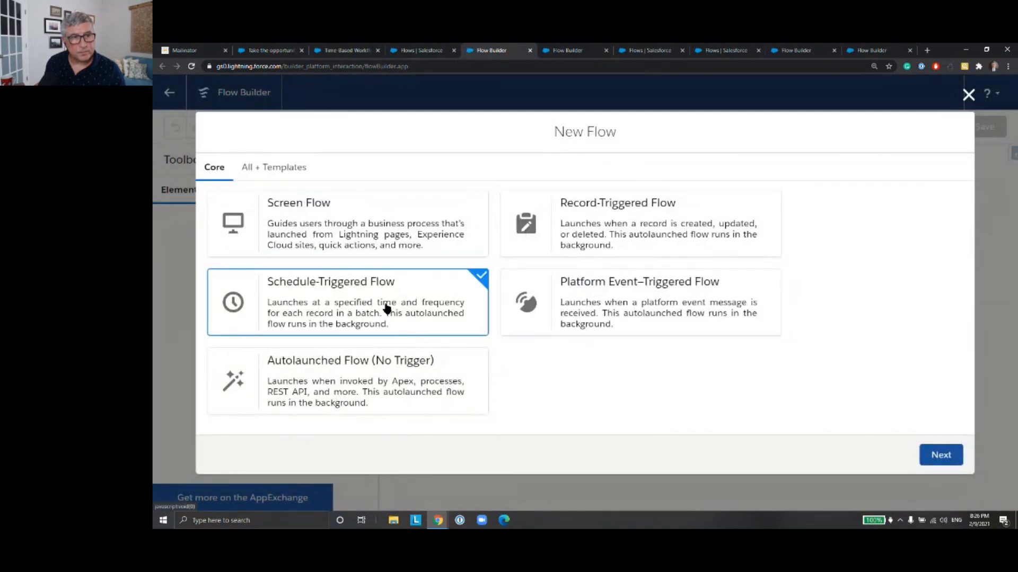
click(939, 454)
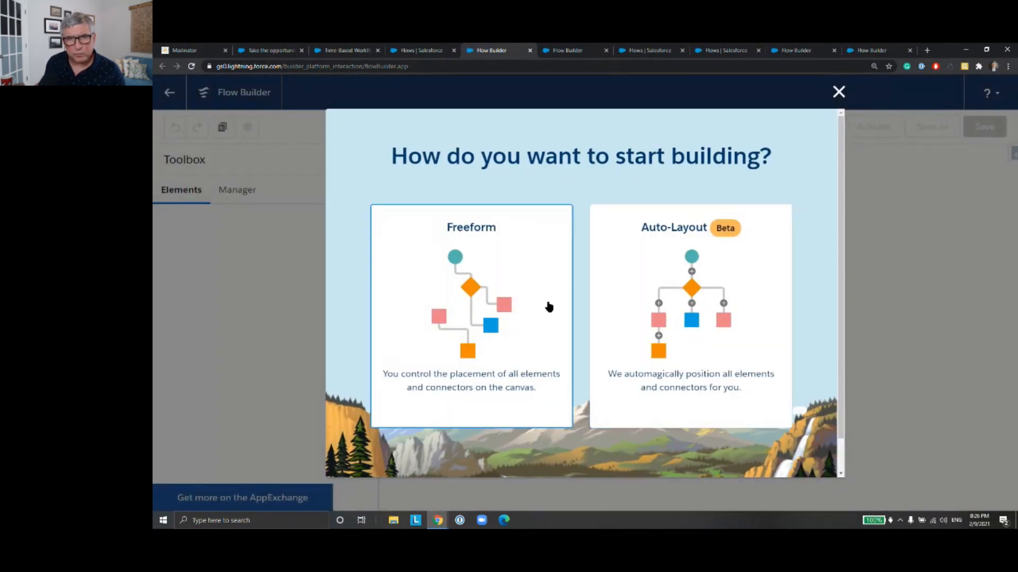
click(548, 305)
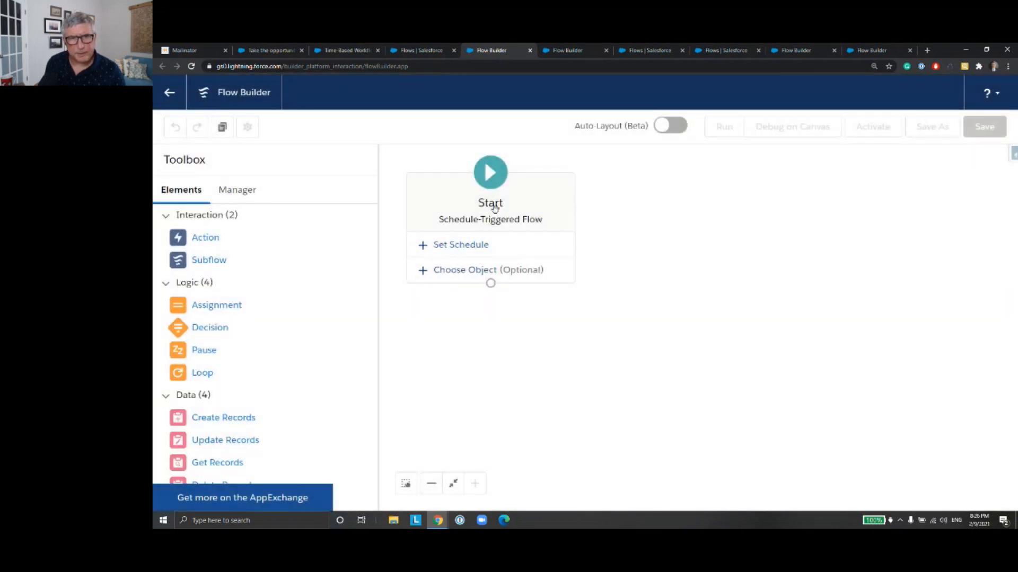
Step: Set the flow's schedule to start on Feb 9, 2021 at 8:45 PM with the frequency Once
click(493, 245)
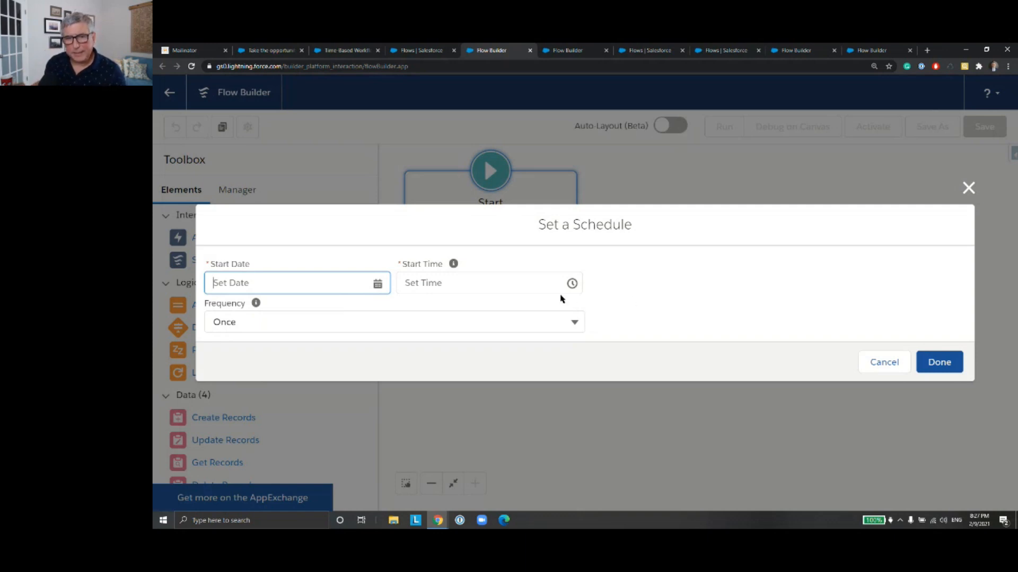
click(324, 277)
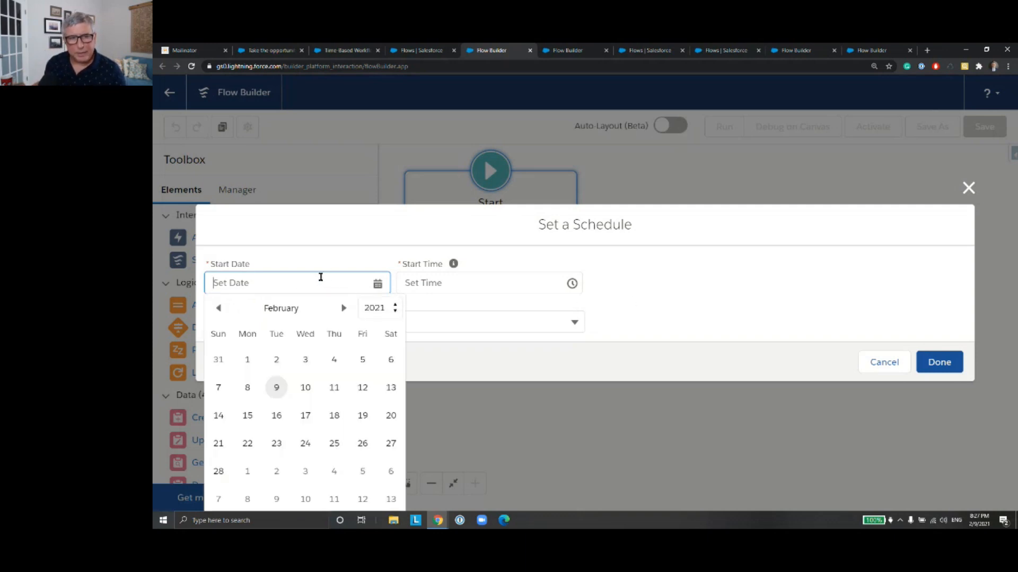
click(278, 389)
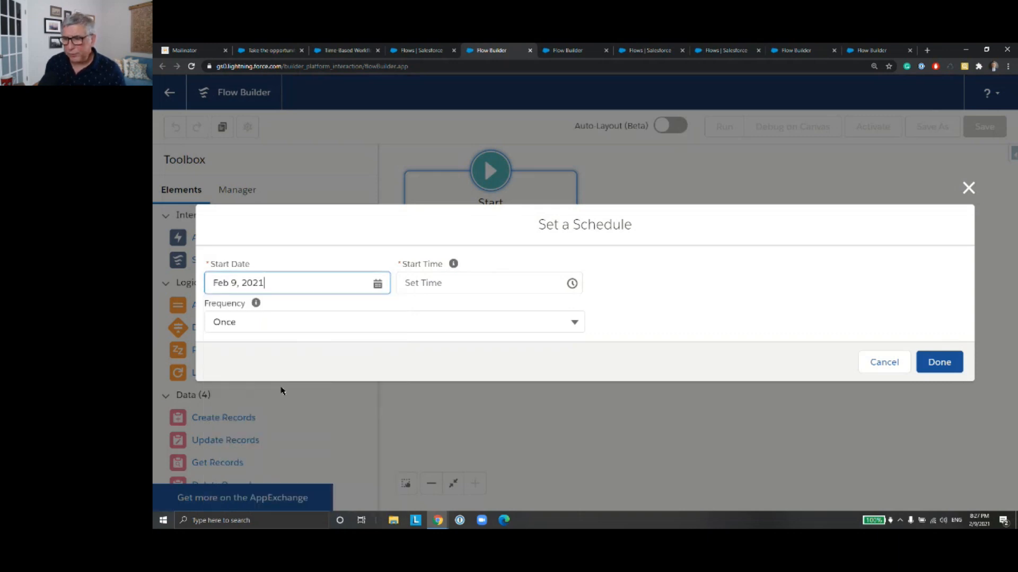
click(457, 285)
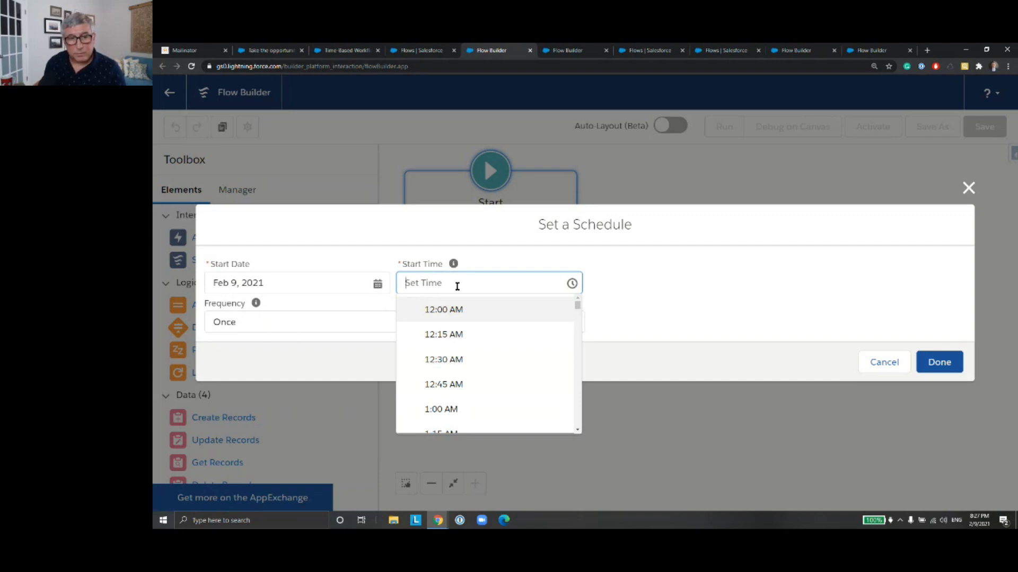
scroll(577, 410, down, 5)
scroll(578, 410, down, 15)
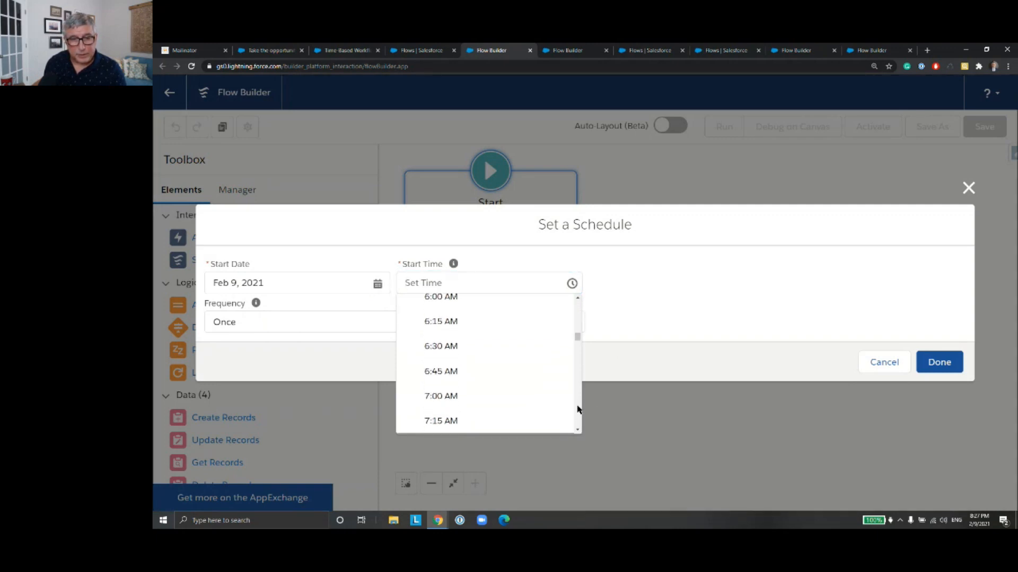
drag(576, 353, 580, 402)
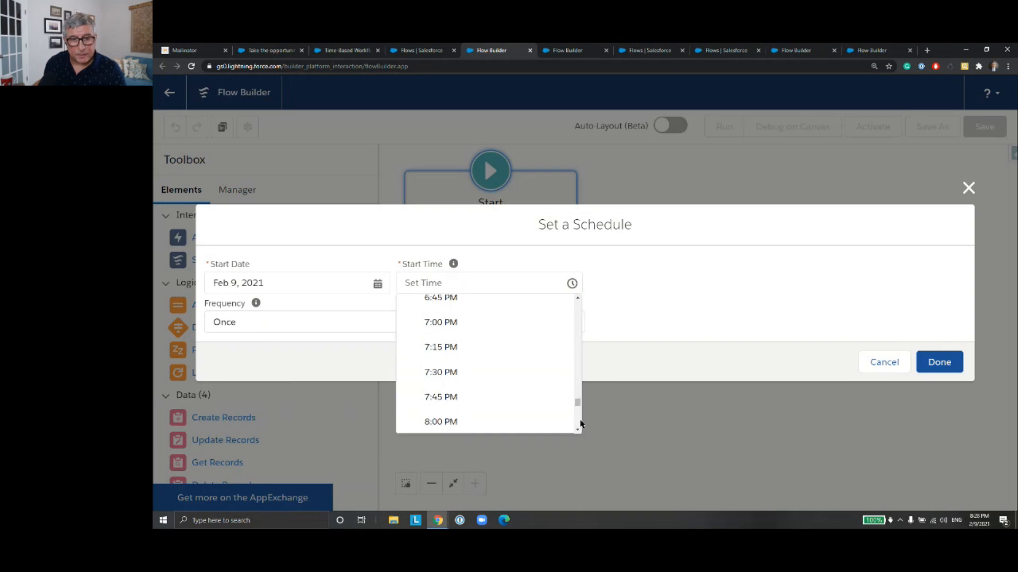
click(580, 423)
click(441, 371)
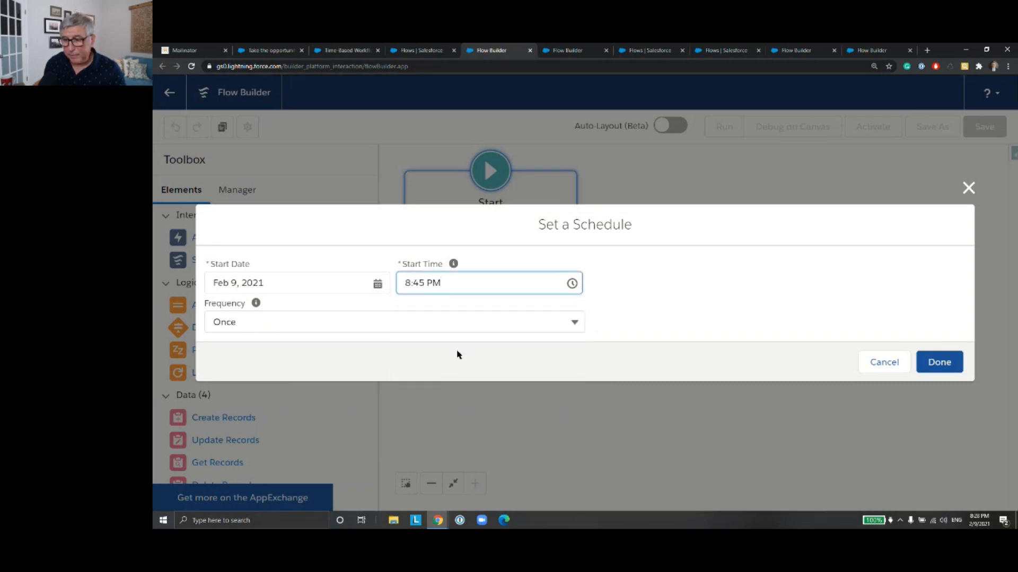
click(574, 323)
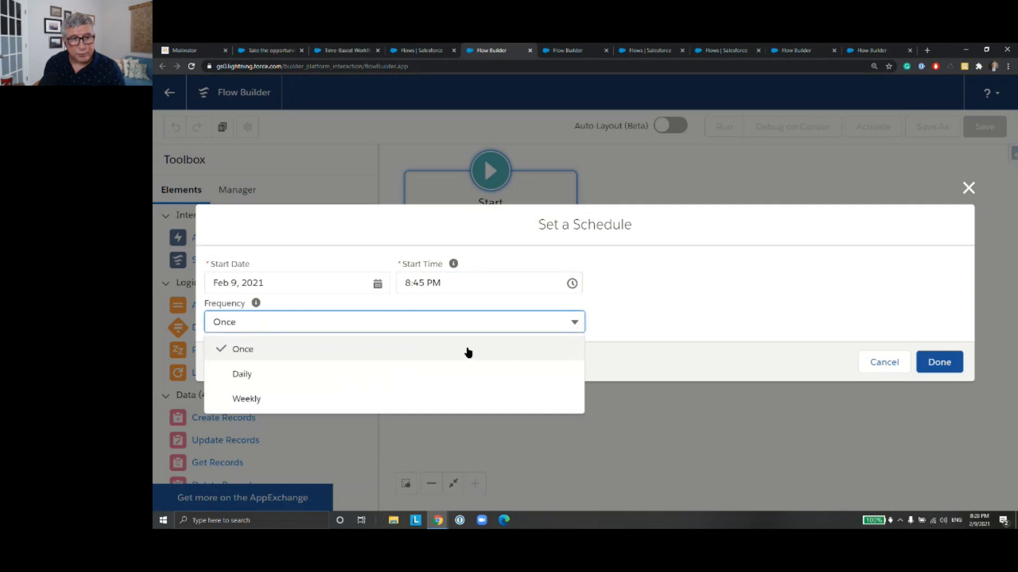
click(475, 354)
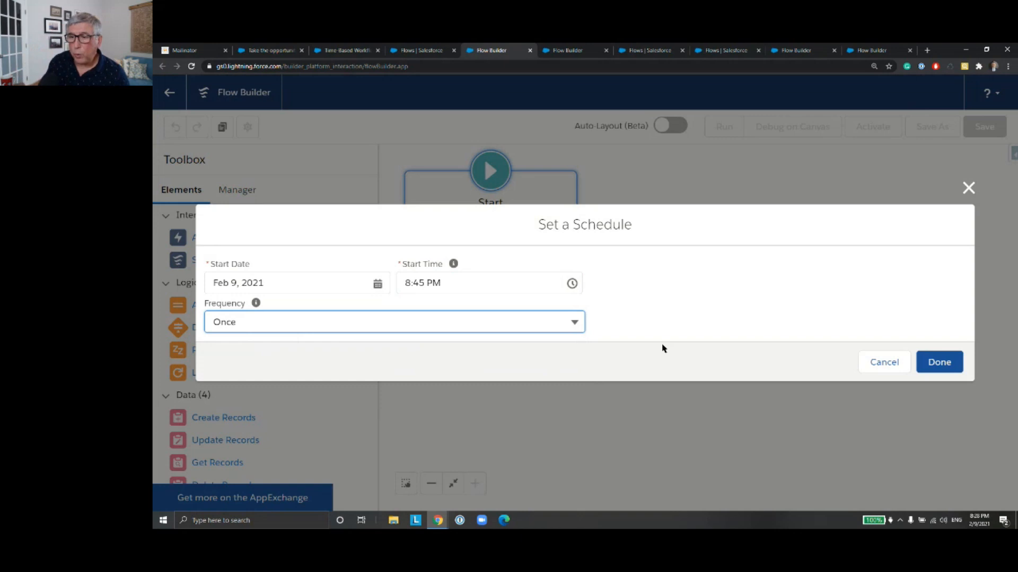
click(934, 356)
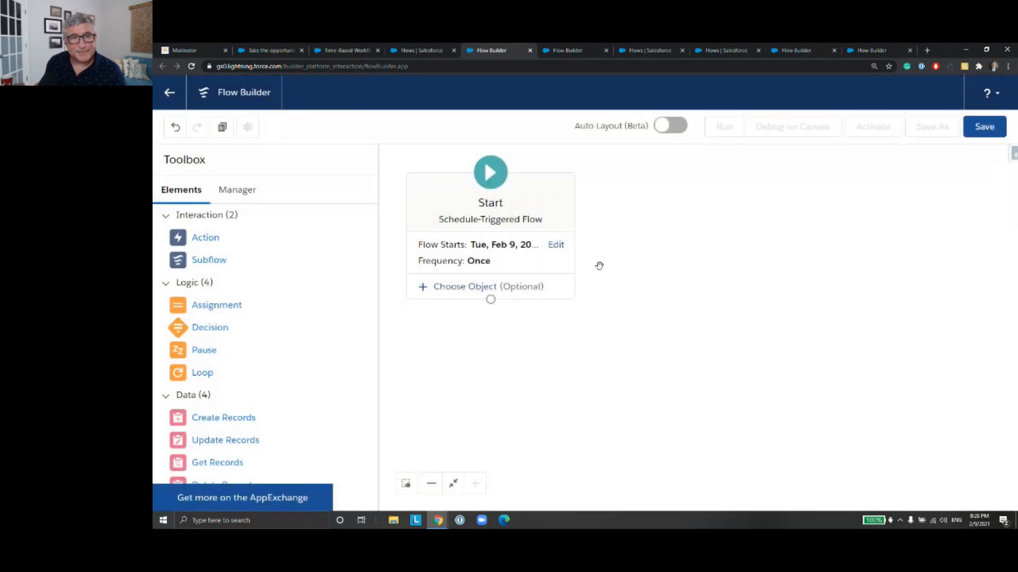
Step: Choose Opportunity as the object whose records the scheduled flow runs on
click(504, 295)
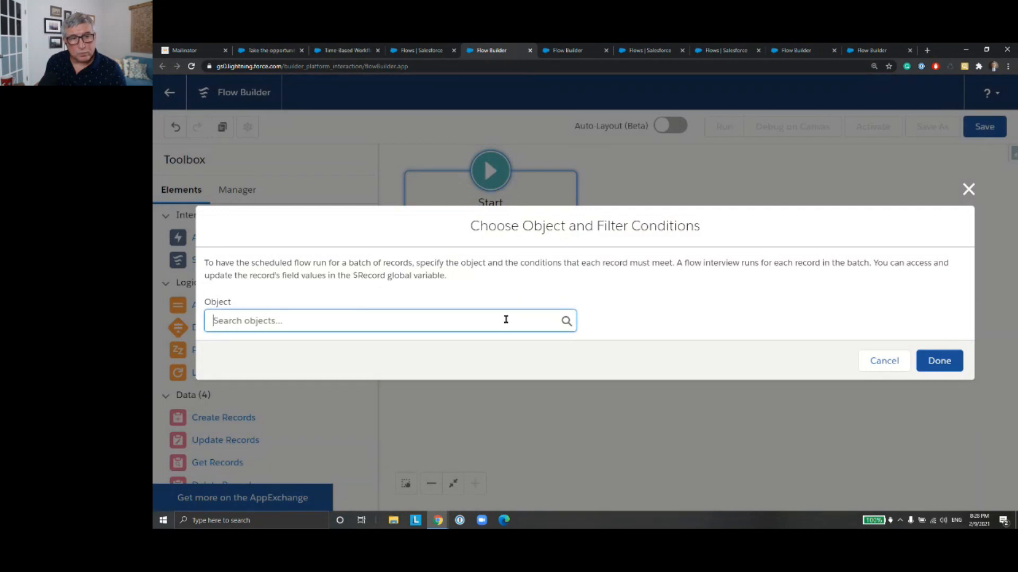
text(Opp)
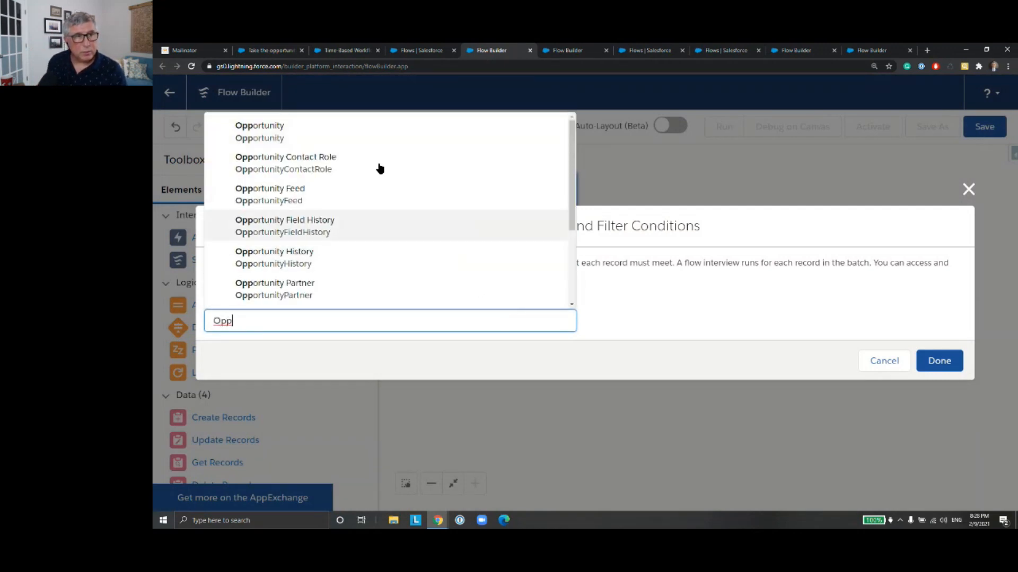
click(370, 128)
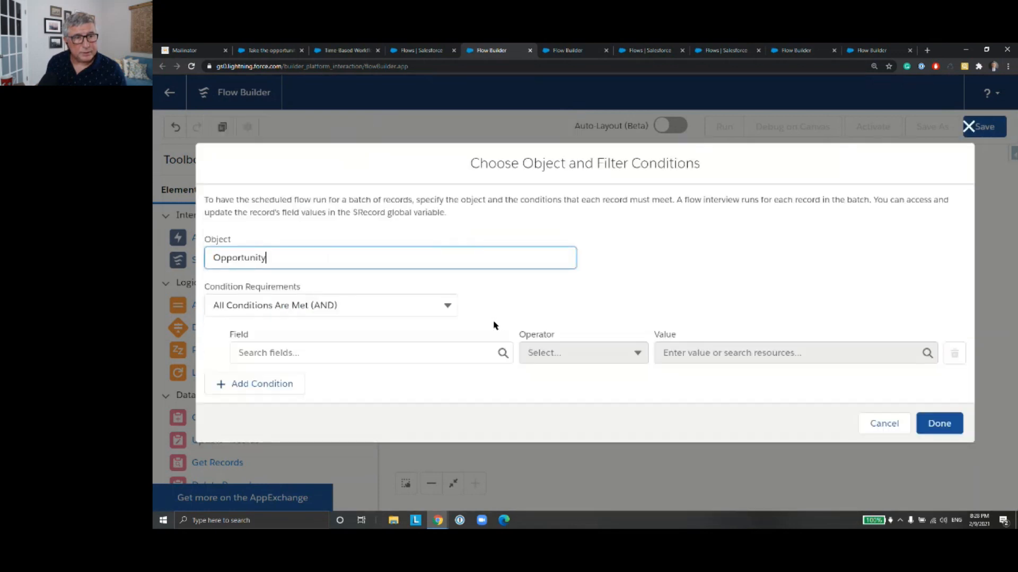
Step: Set the first filter condition to the CreatedDate field with the operator Greater Than
click(456, 353)
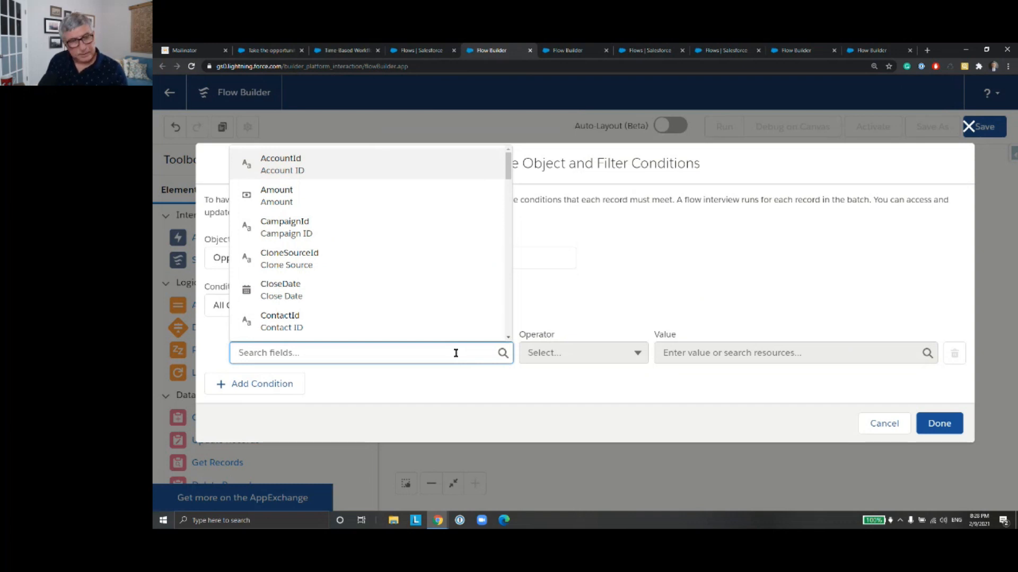
text(Cre)
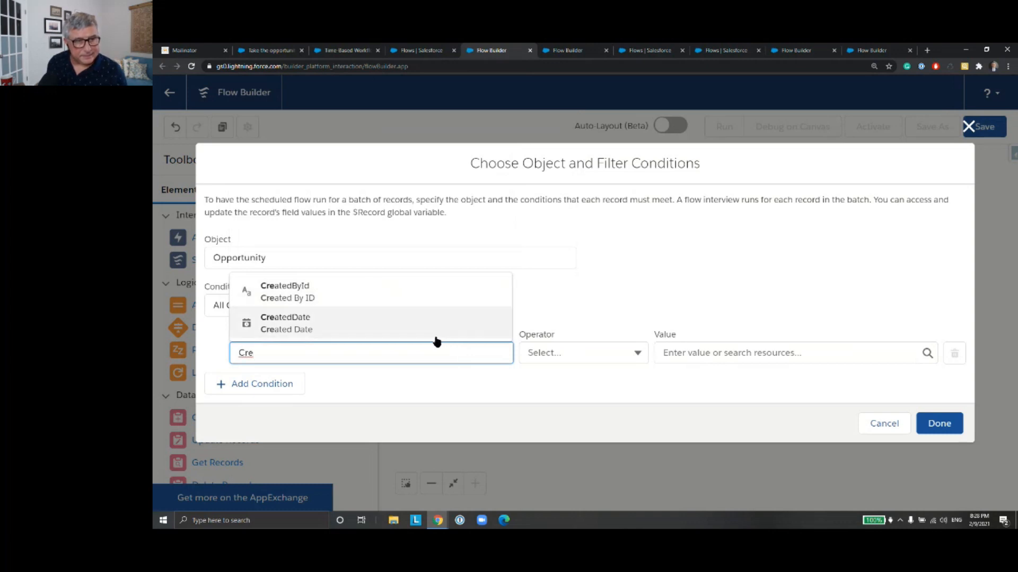
click(435, 335)
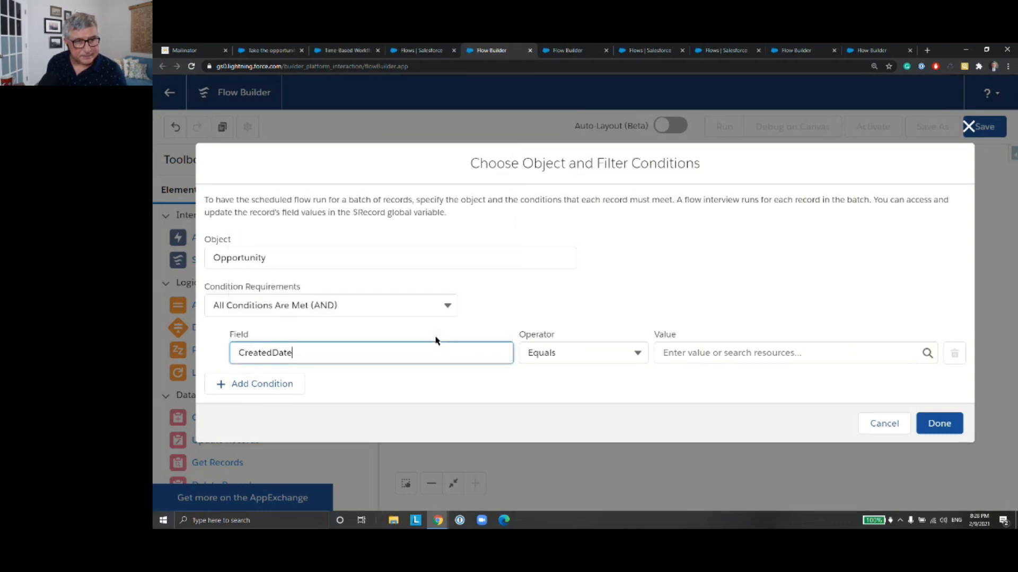
click(639, 354)
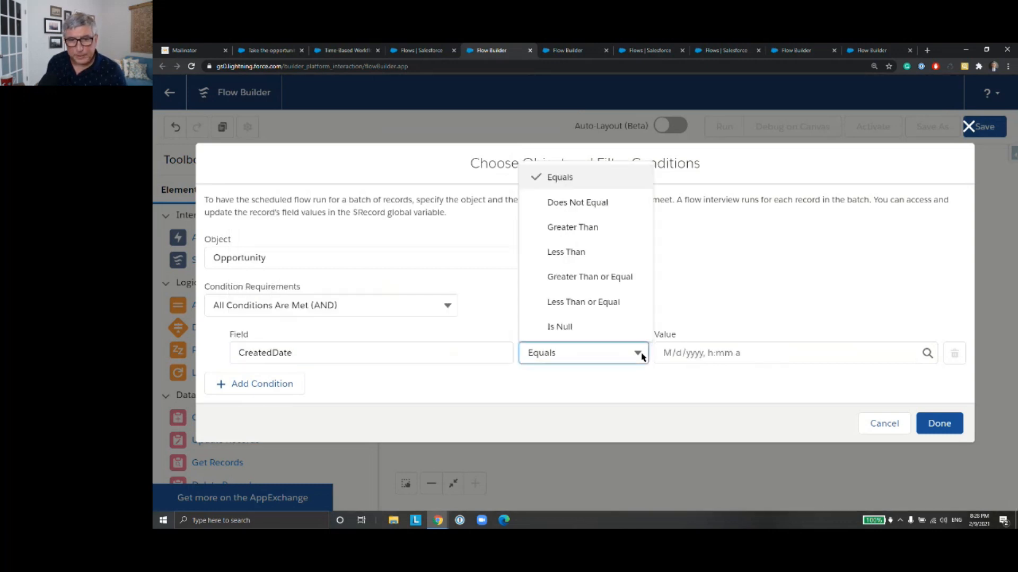
click(609, 228)
Step: Enter 2/4/2021 as the comparison value of the CreatedDate condition
click(713, 352)
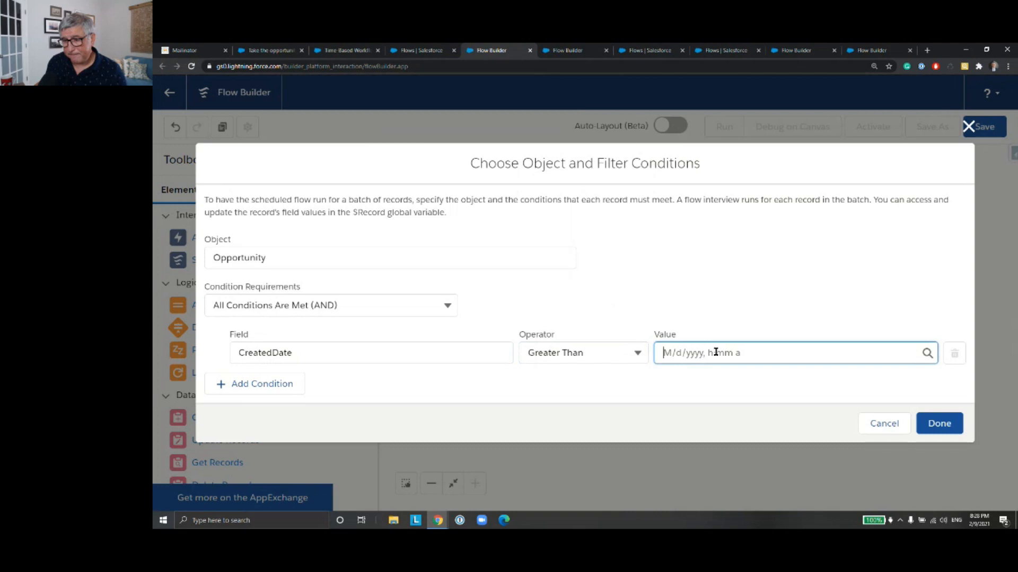
text(2)
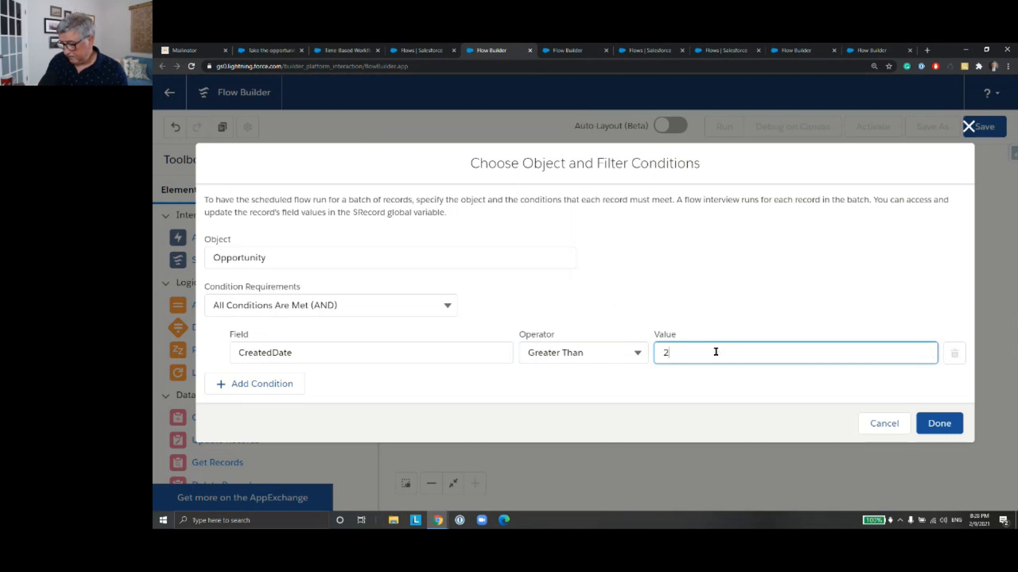
text(/4/)
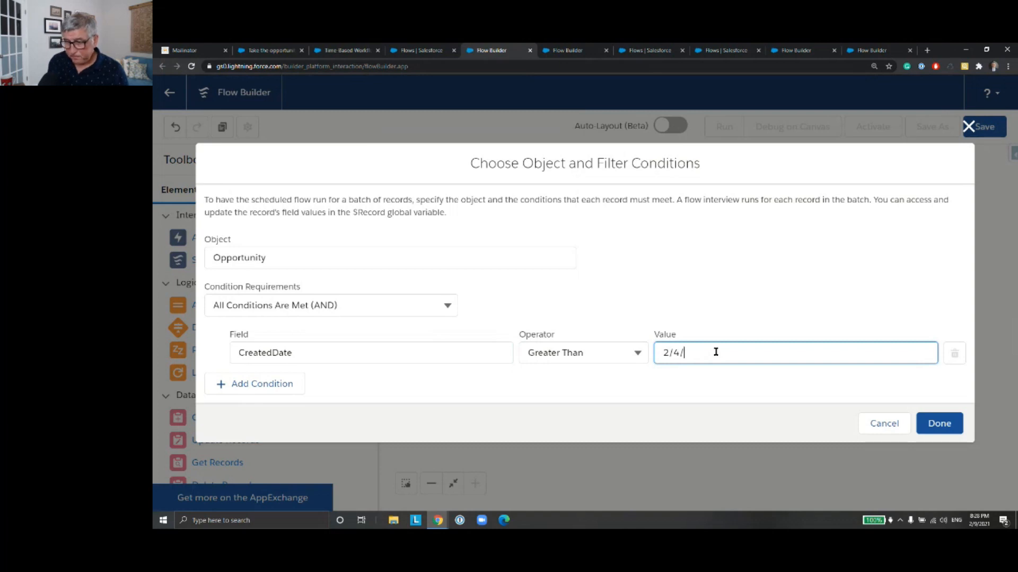
text(22)
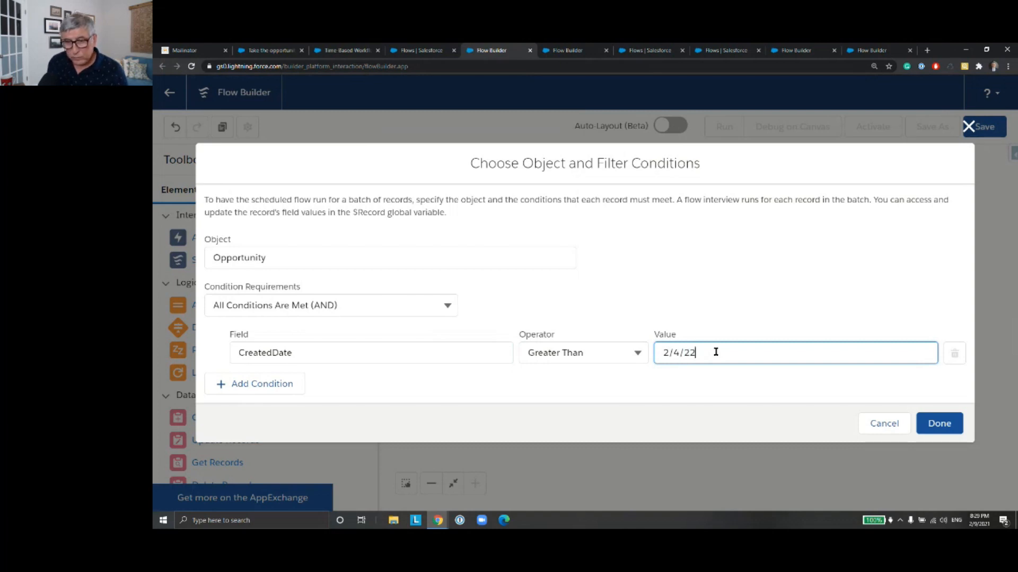
key(BackSpace)
text(021)
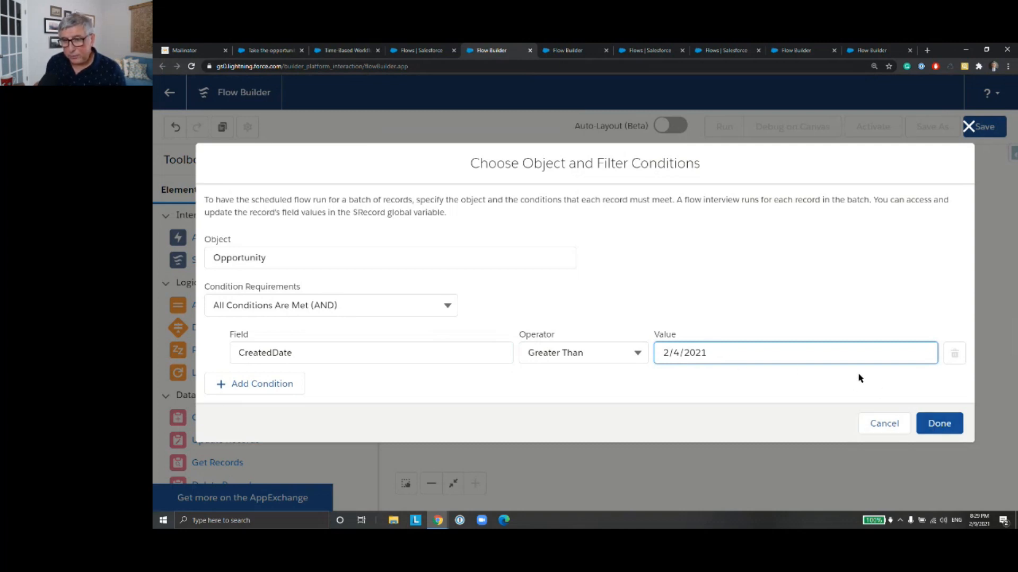
click(429, 354)
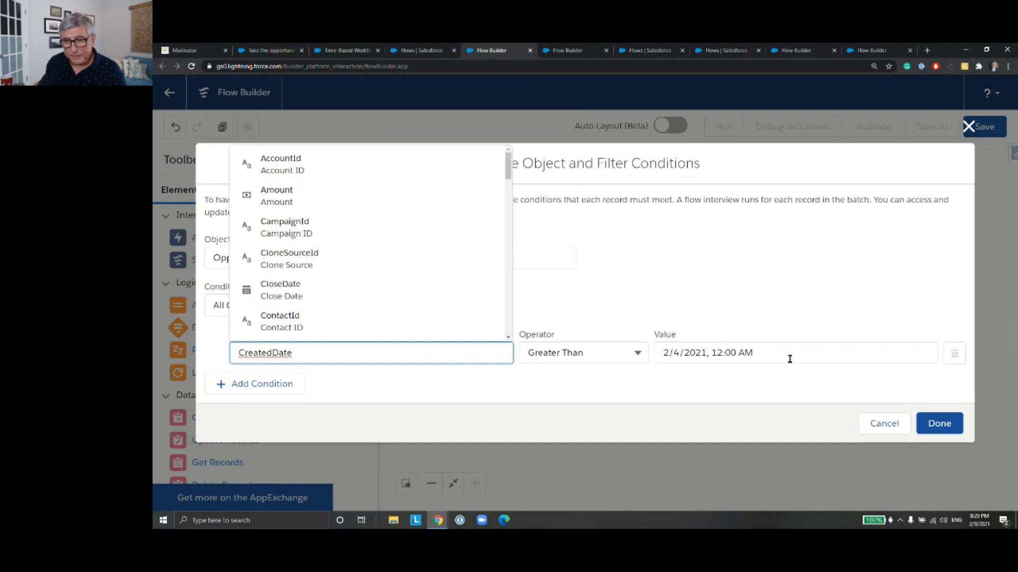
click(796, 313)
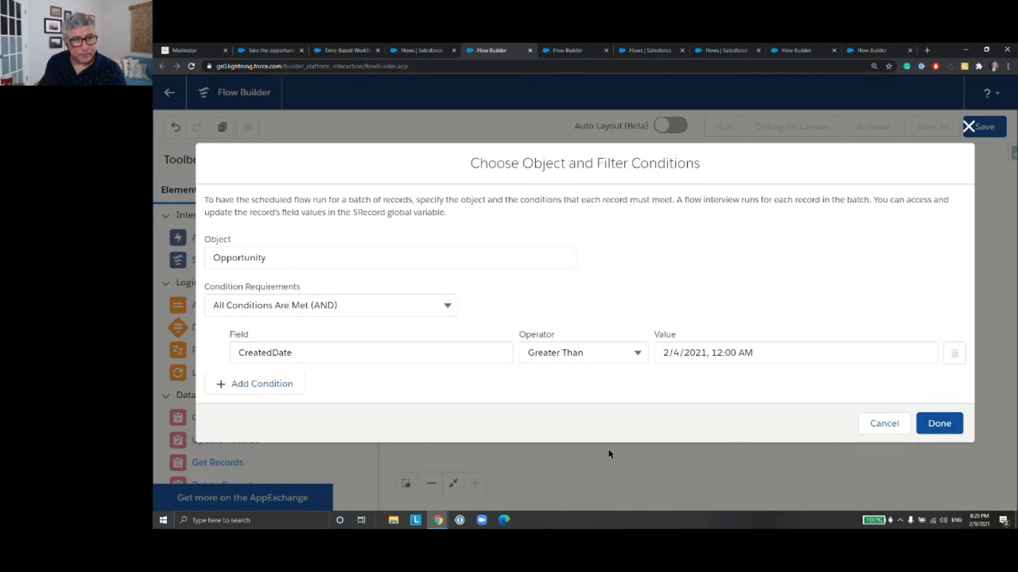
Step: Add a second filter condition on the opportunity's StageName field
click(261, 390)
click(389, 373)
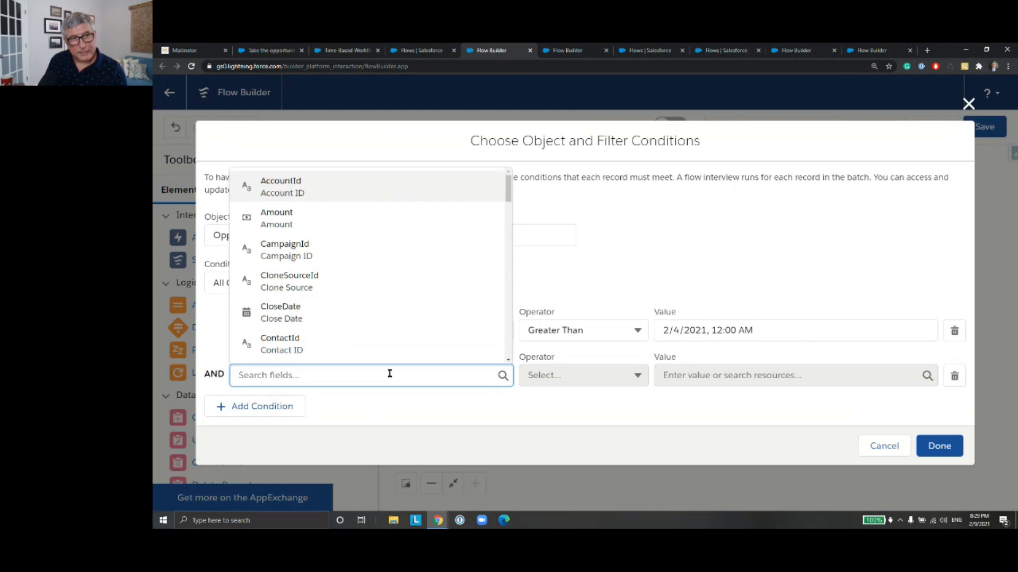
text(Sta)
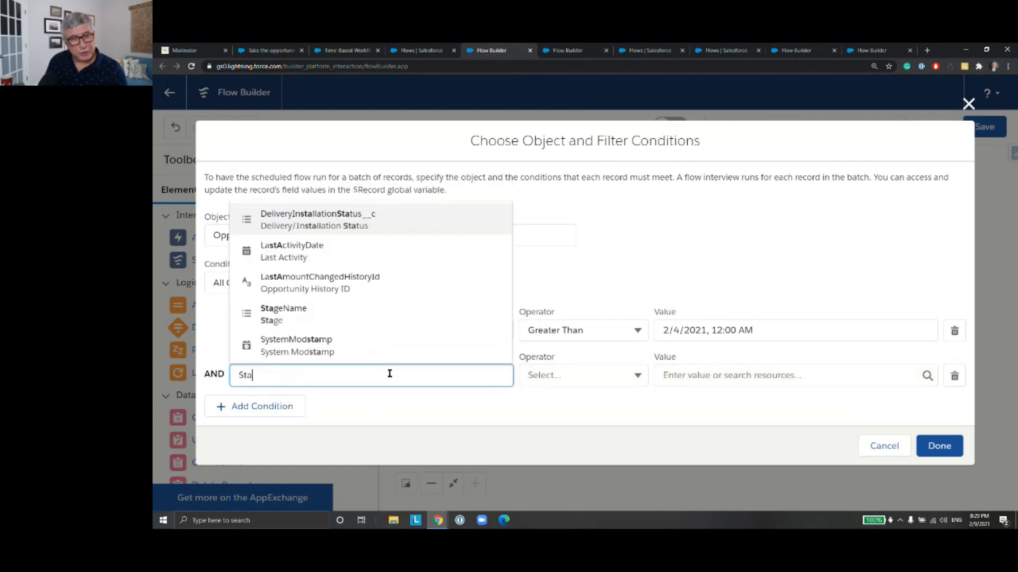
text(ge)
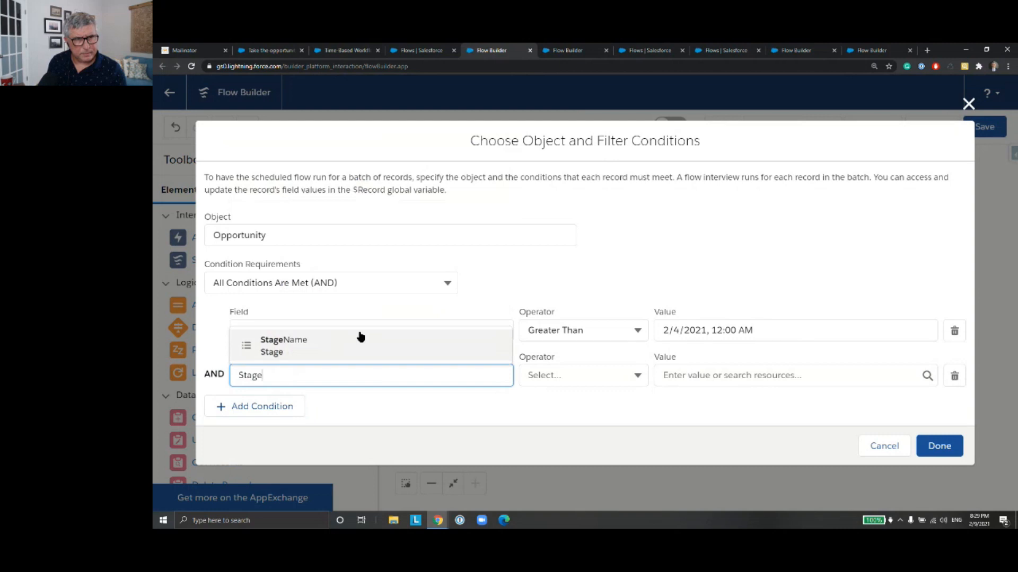
click(348, 347)
click(314, 374)
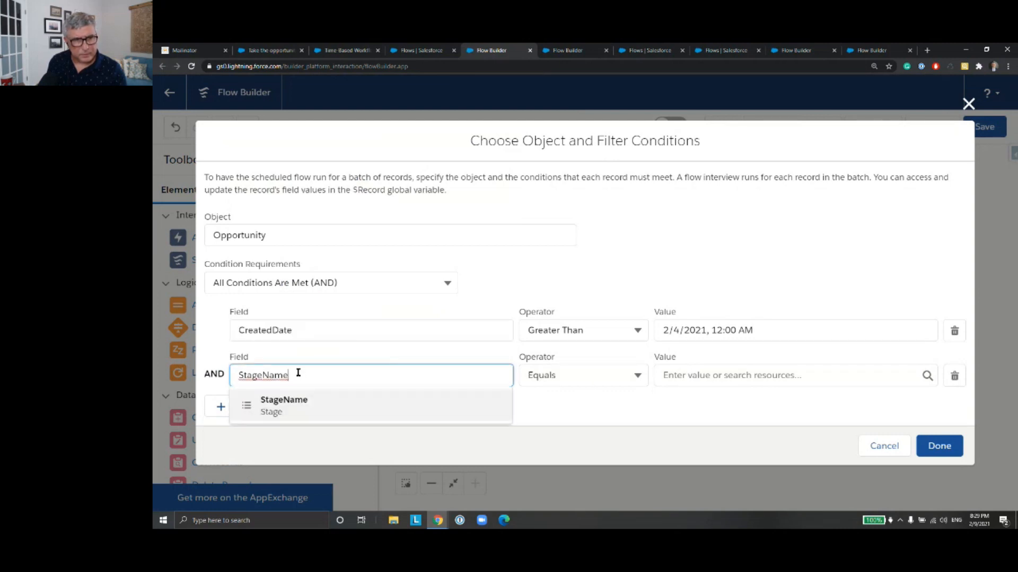
double_click(298, 372)
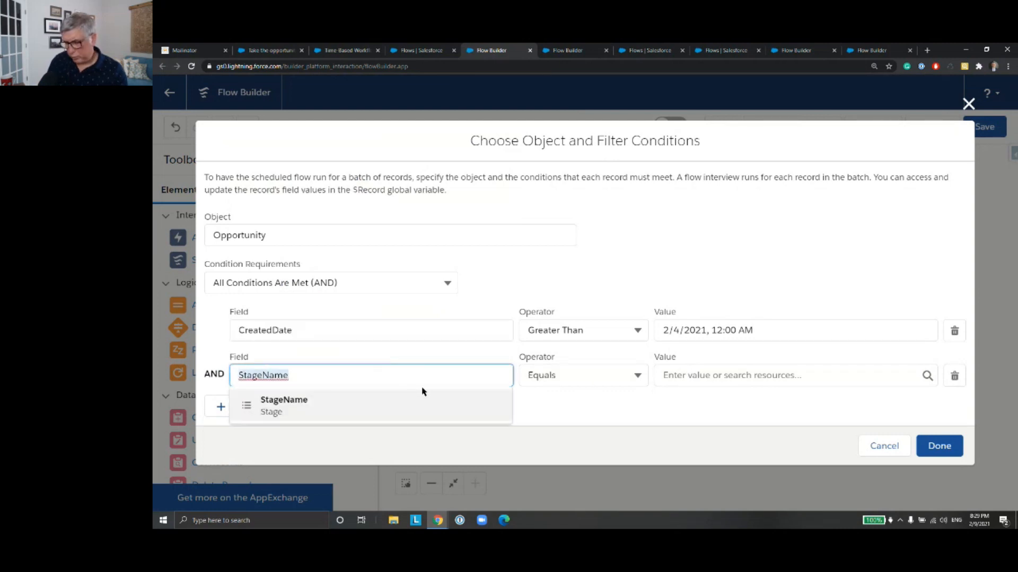
key(BackSpace)
text(s)
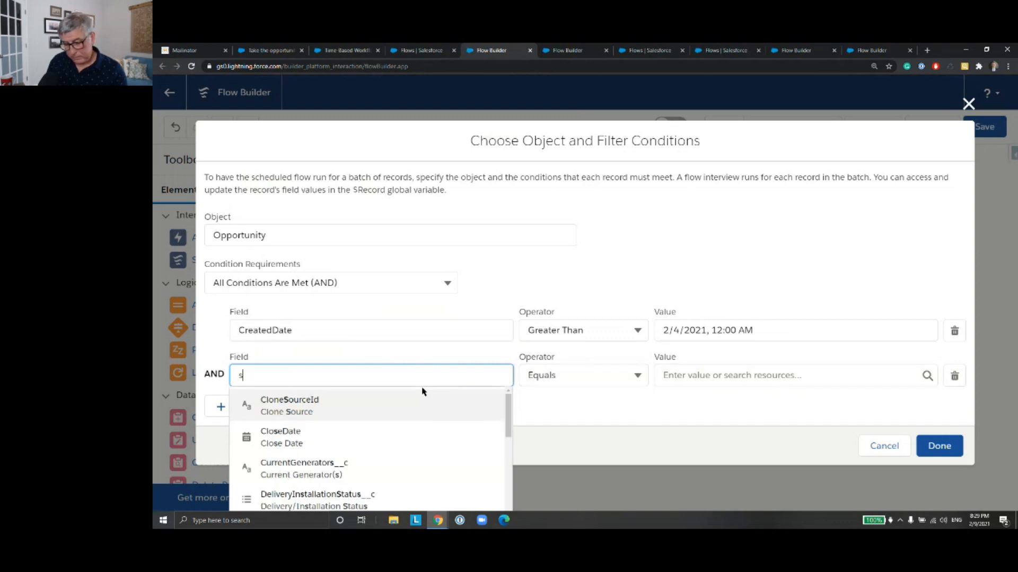
text(t)
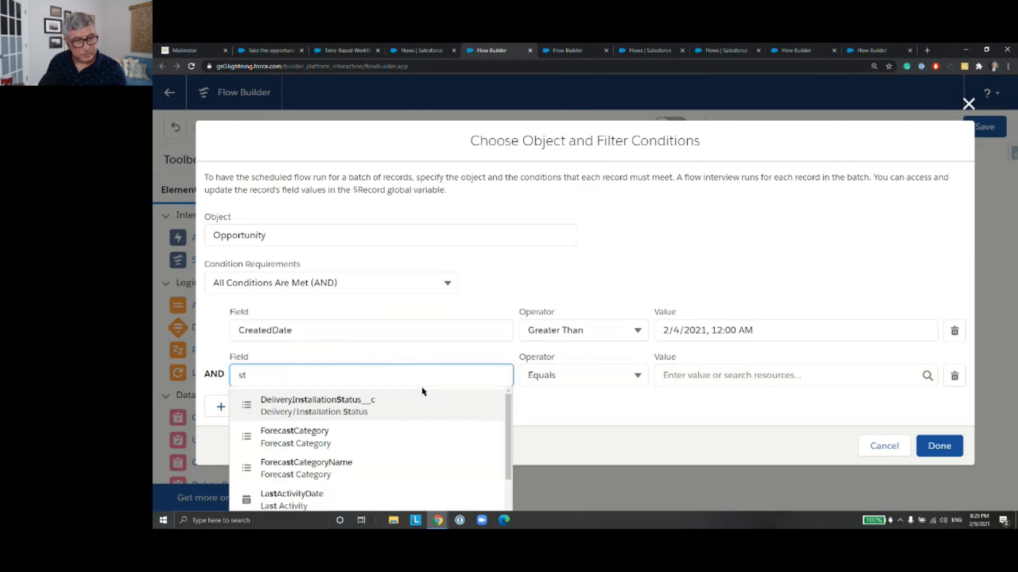
text(age)
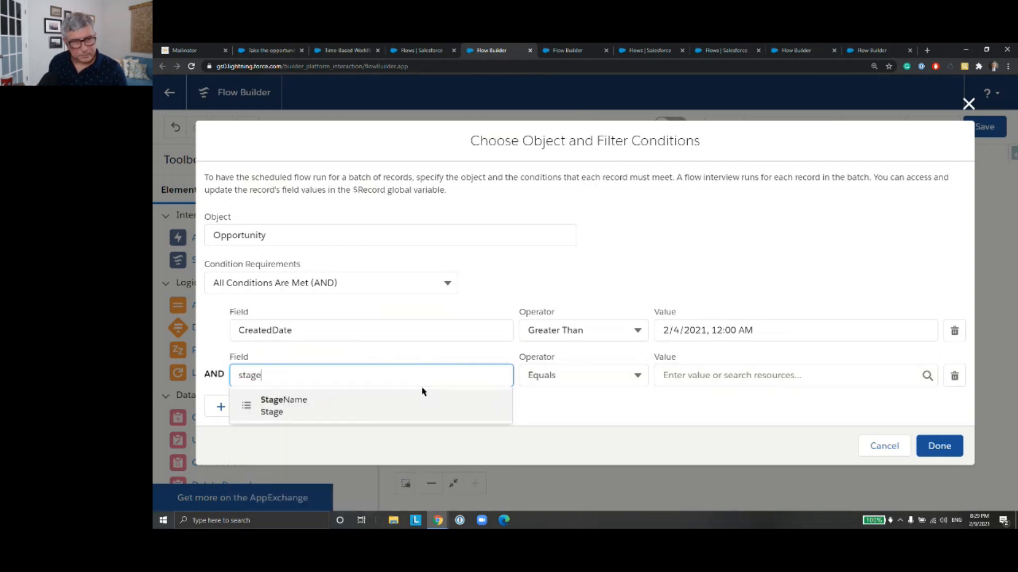
click(419, 395)
Step: Choose Closed Won as the value the second condition's StageName must equal
click(678, 378)
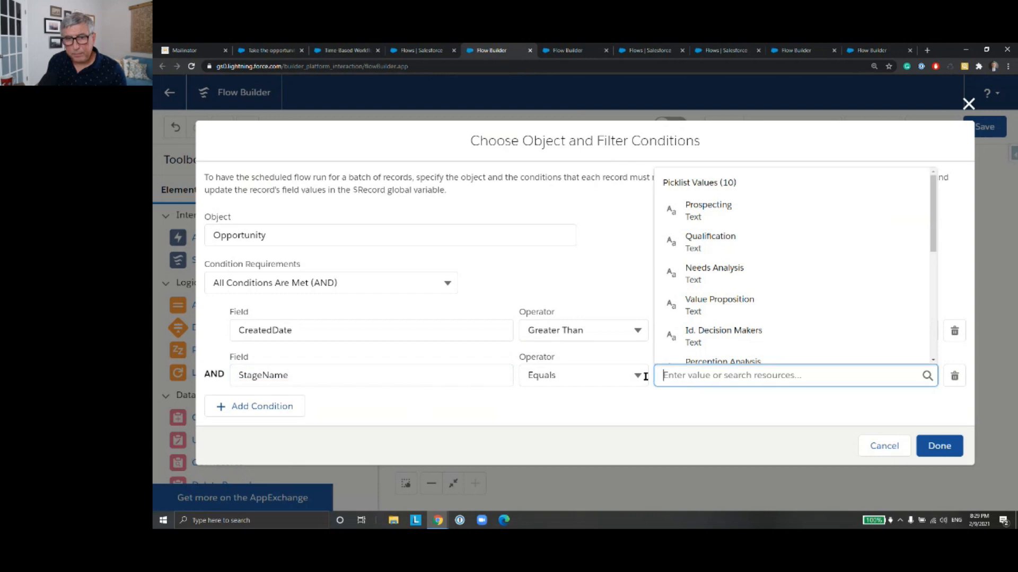
drag(931, 234, 931, 341)
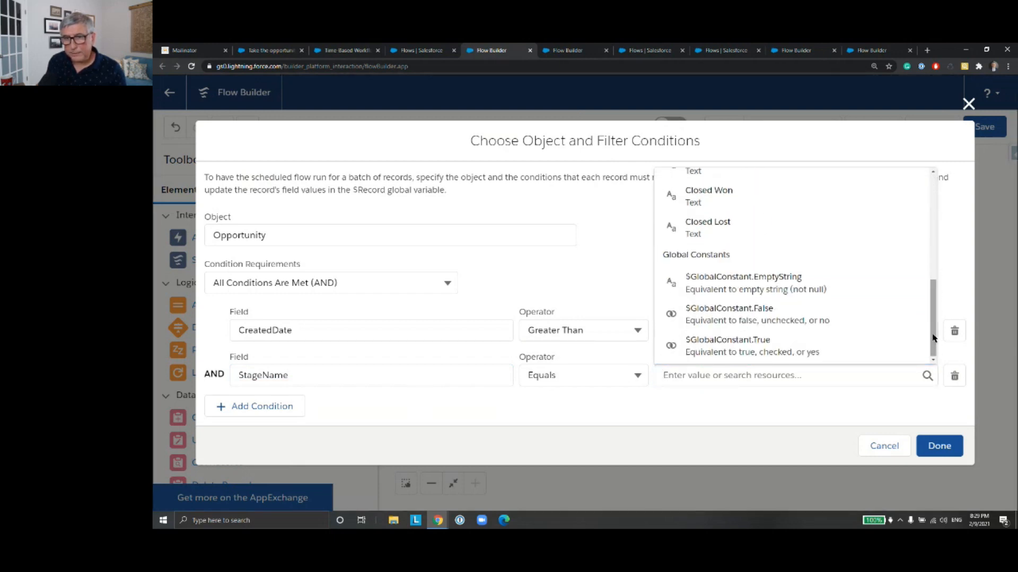
click(779, 192)
Step: Add a third filter condition requiring StageName to equal Closed Lost
click(279, 406)
click(370, 405)
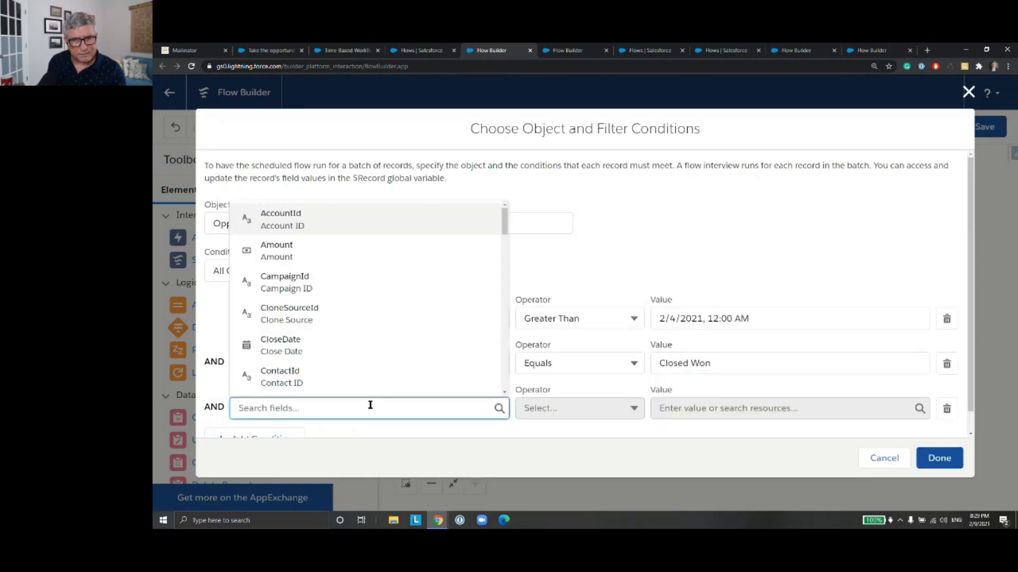
text(Stag)
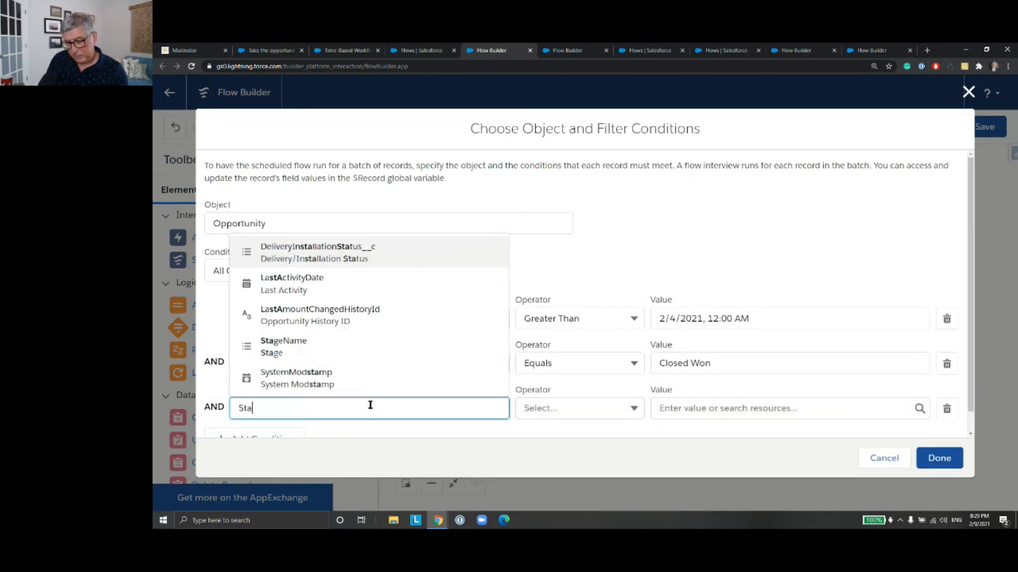
click(377, 379)
click(675, 409)
text(Clo)
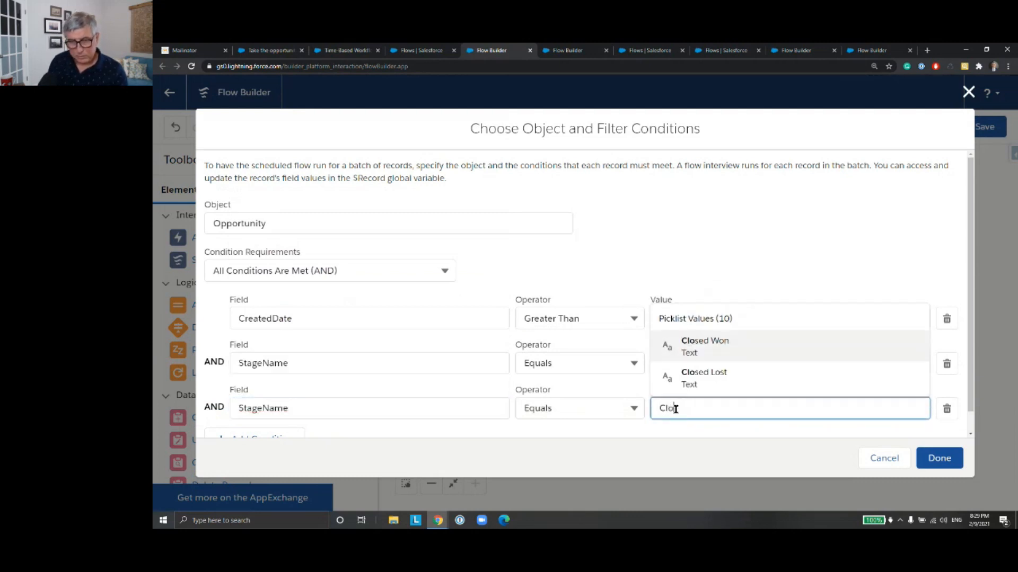
click(747, 378)
Step: Change the condition requirements to Custom Condition Logic Is Met
scroll(519, 336, down, 1)
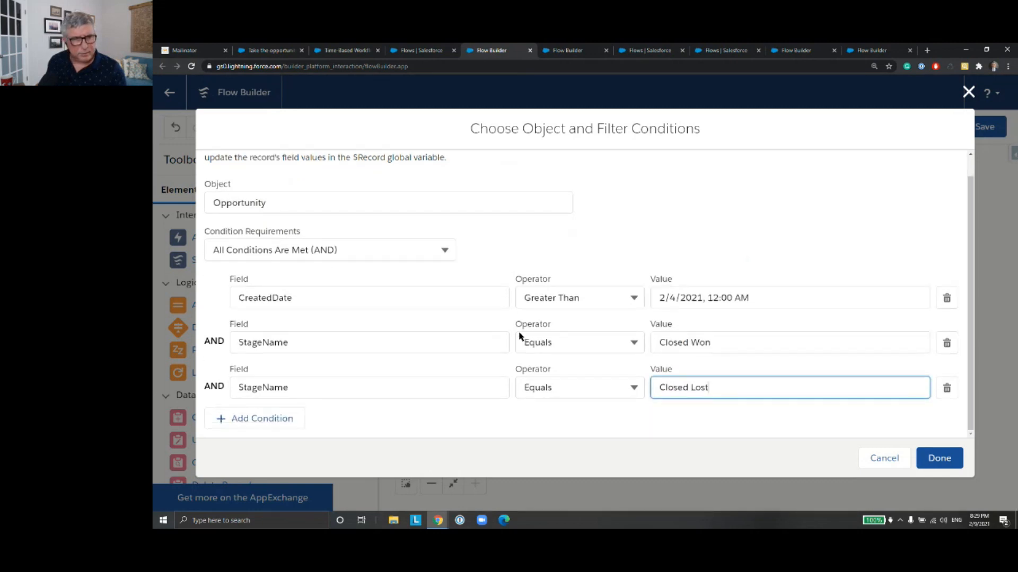
click(447, 249)
click(388, 351)
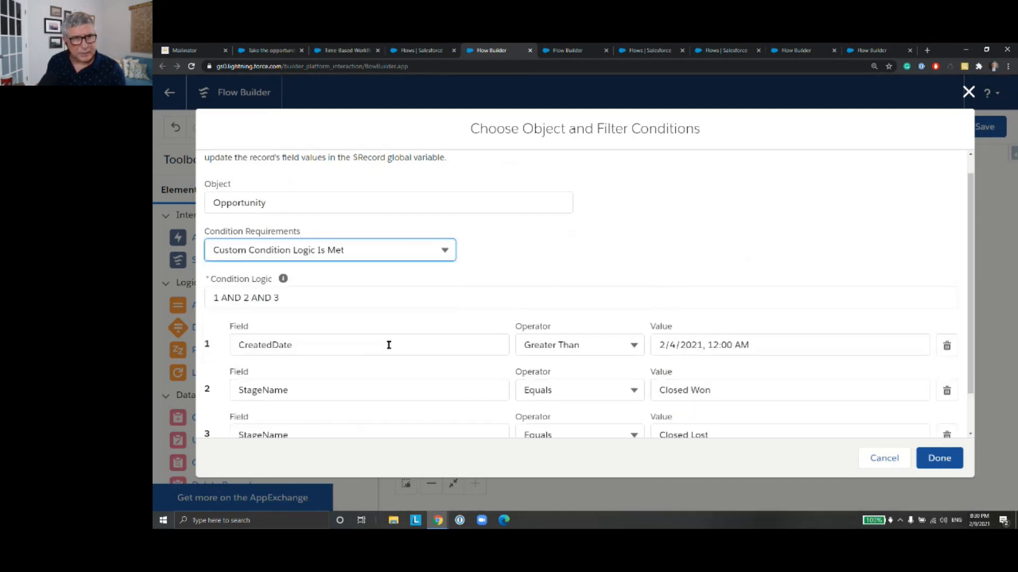
Step: Set the condition logic to 1 AND NOT(2 OR 3) and accept the object and filter conditions
scroll(560, 272, down, 2)
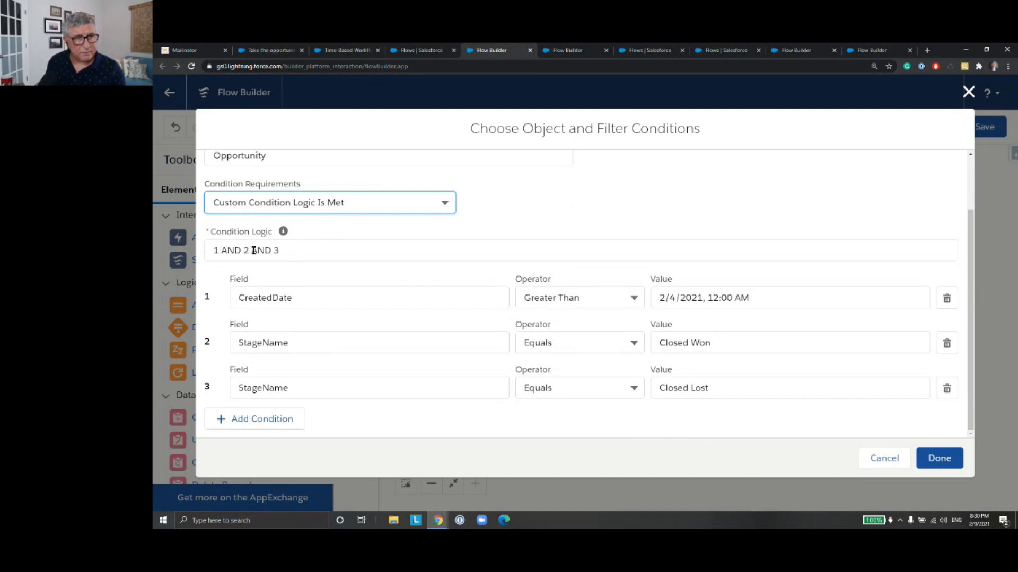
drag(251, 250, 271, 250)
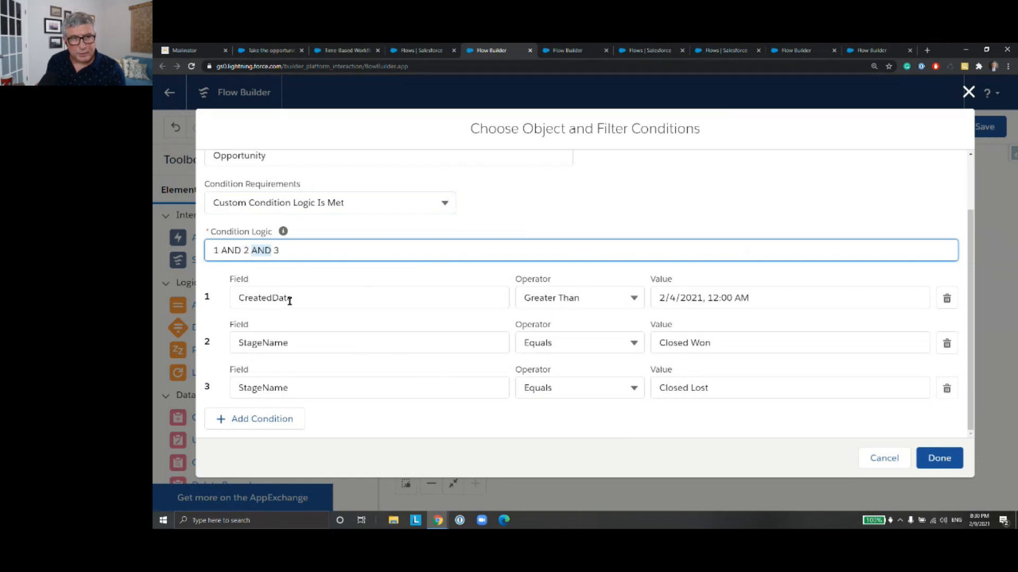
click(248, 251)
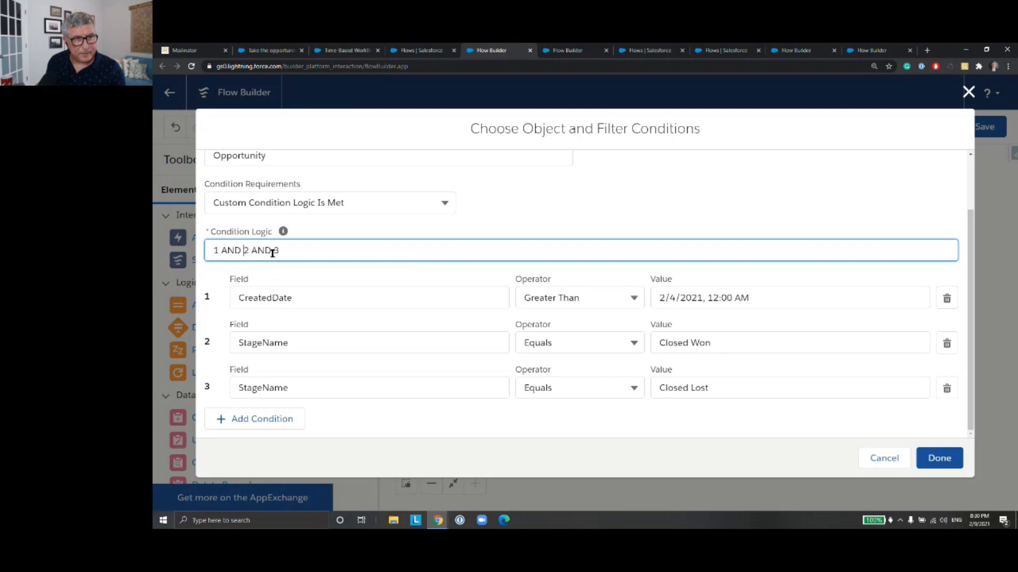
text(NOT()
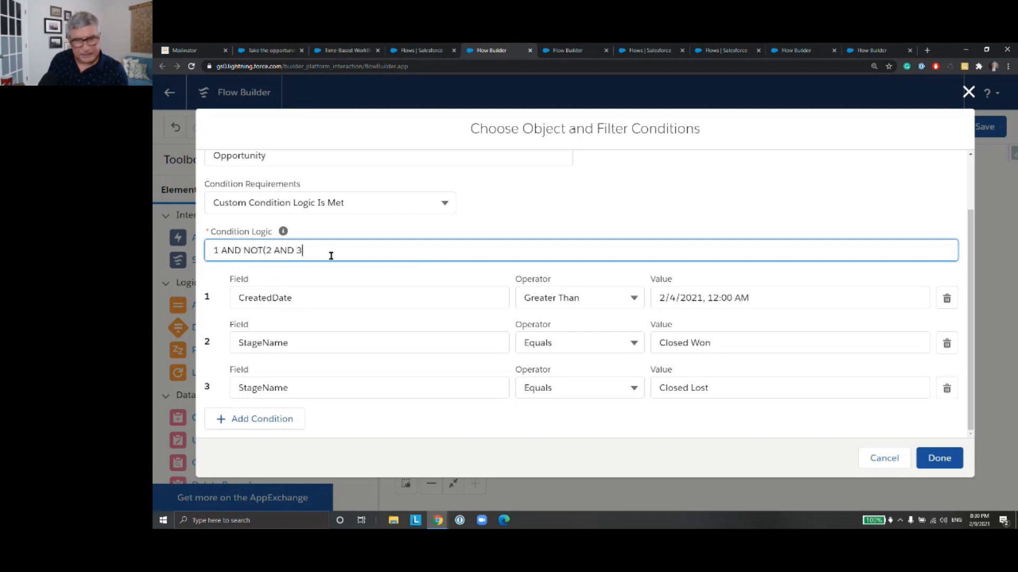
text())
key(Left)
key(Left)
key(shift+Left)
key(shift+Left)
key(shift+Left)
key(shift+Left)
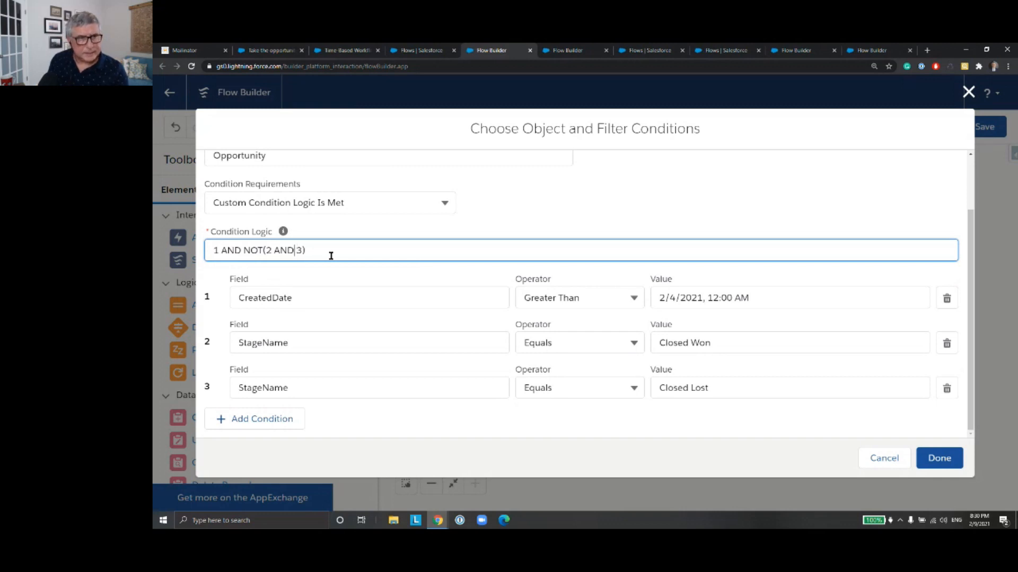
text(OR)
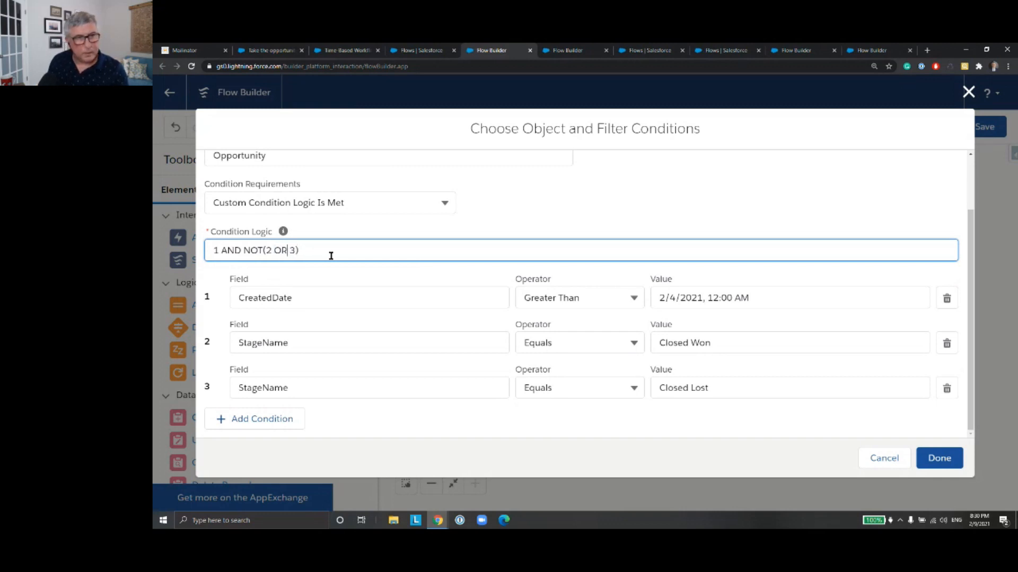
key(End)
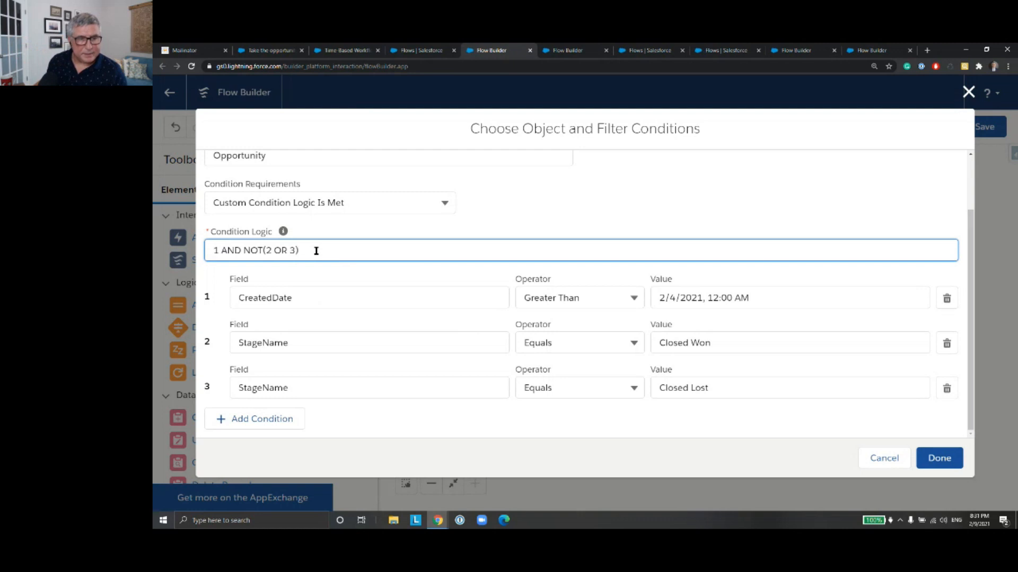
click(946, 457)
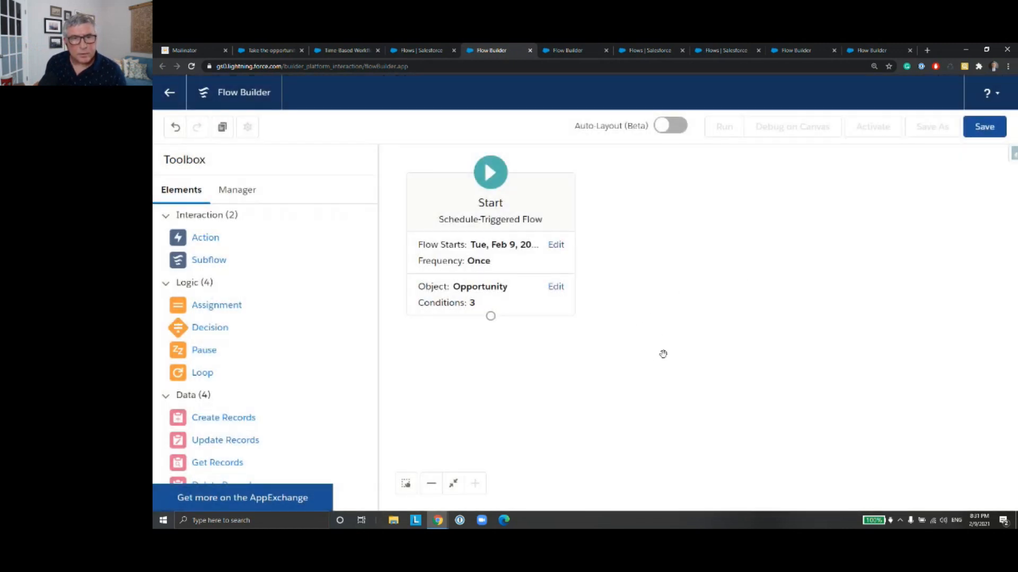
drag(636, 389, 690, 378)
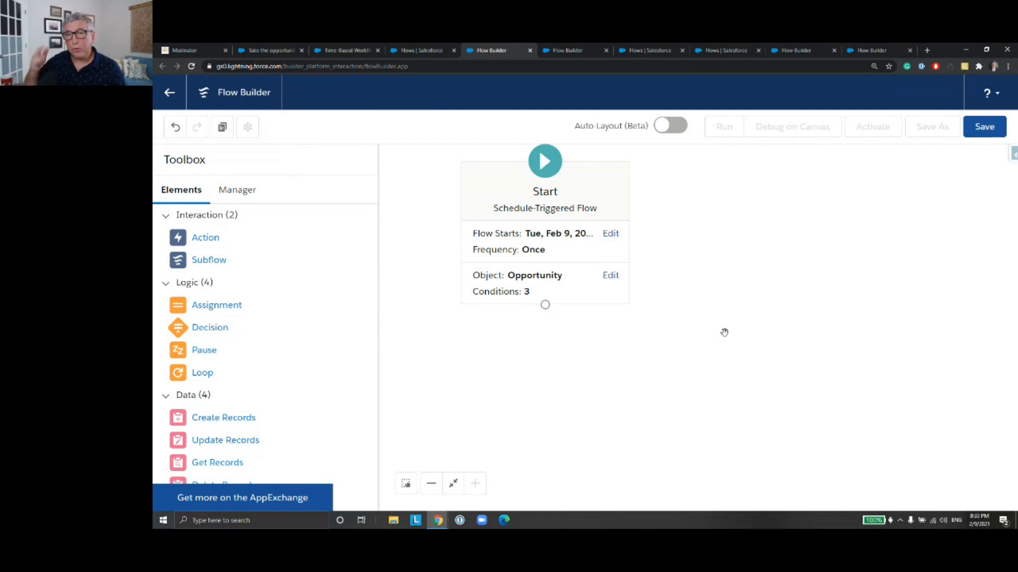
Step: Review the Start element's opportunity filter conditions and its schedule settings
click(531, 281)
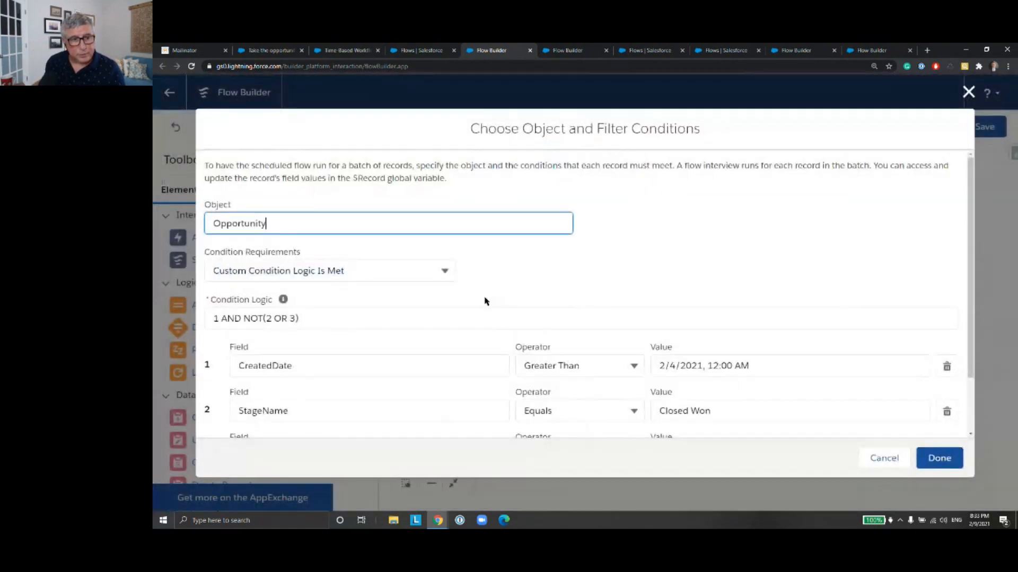
scroll(482, 308, down, 2)
click(933, 459)
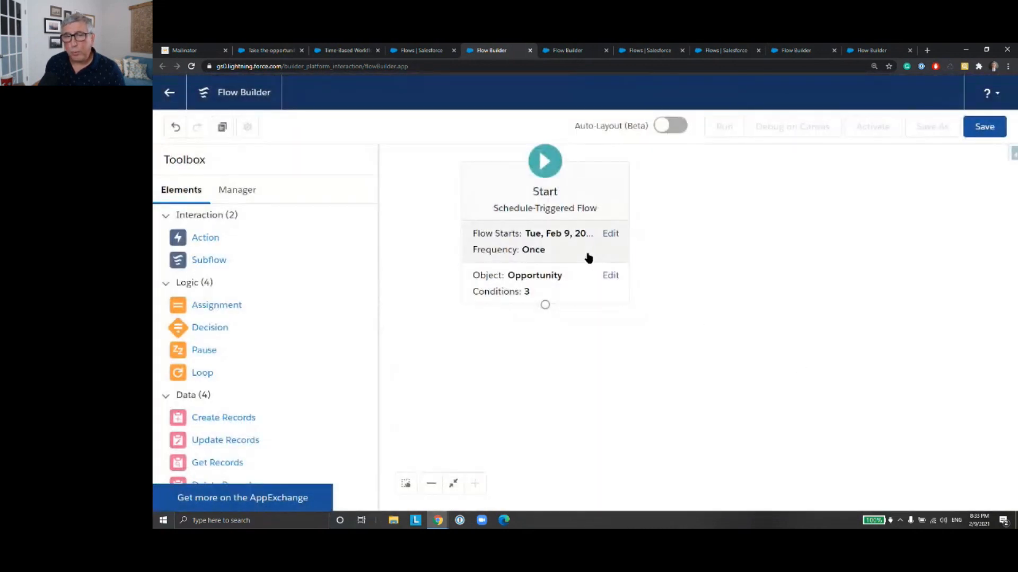
click(589, 258)
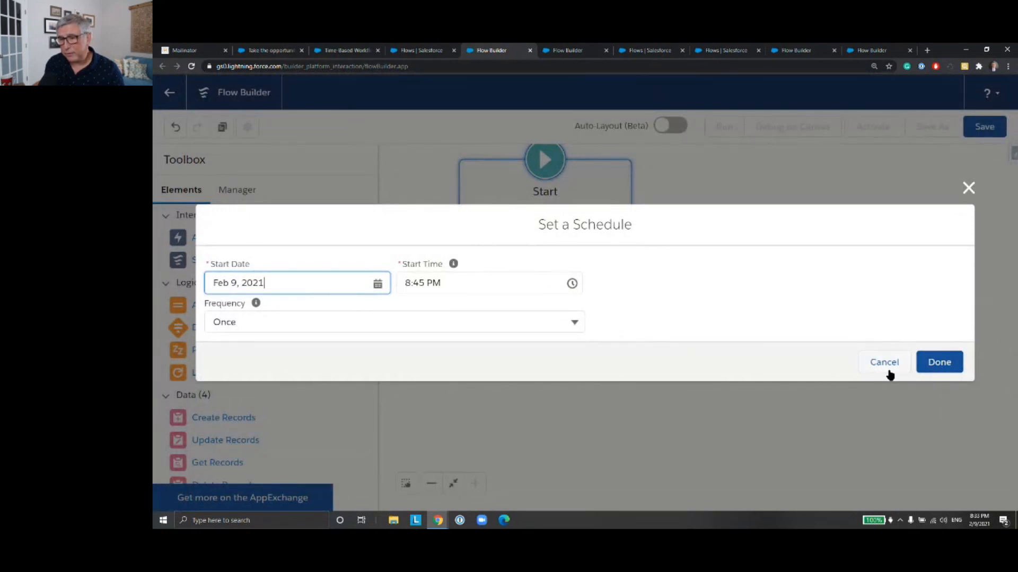
click(920, 363)
Step: Add a Get Records element below the Start element and label it Get Activities
drag(695, 337, 686, 332)
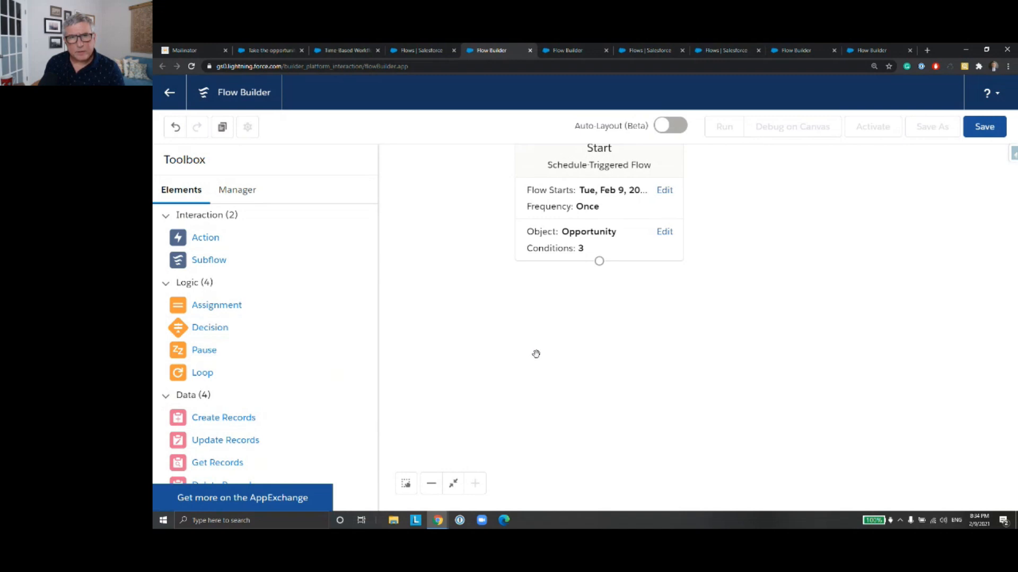
drag(234, 466, 599, 300)
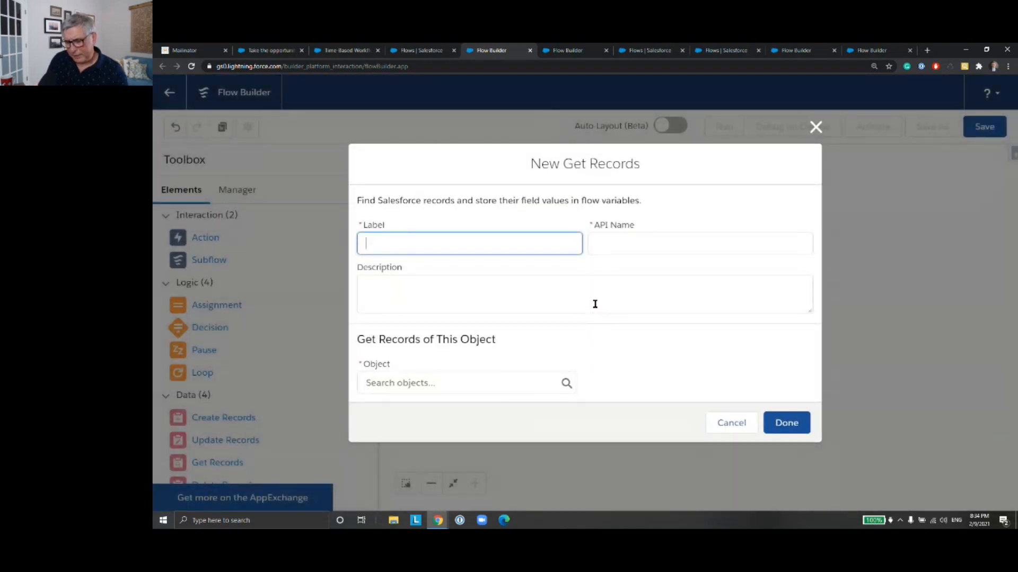
text(Gewt)
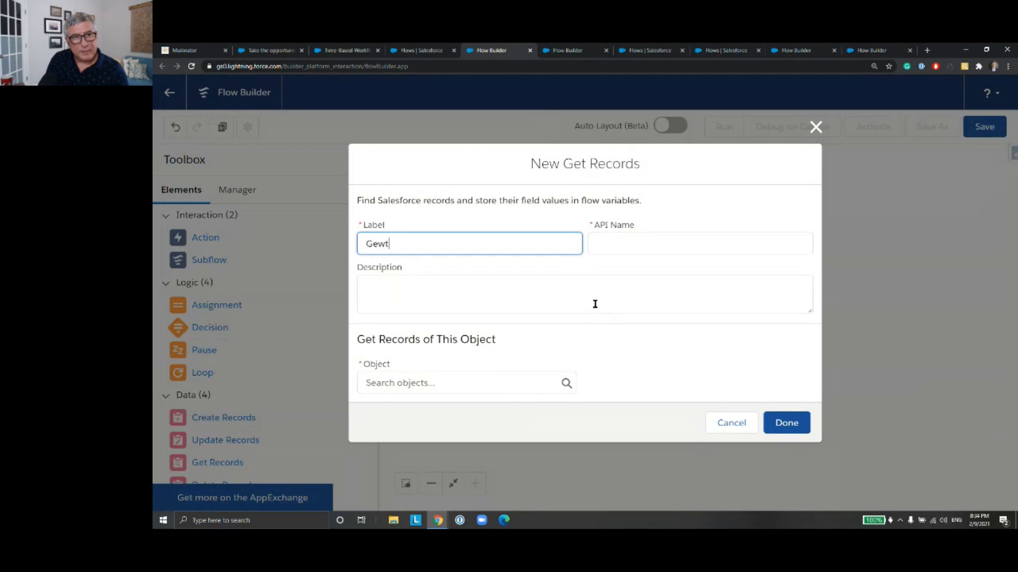
key(BackSpace)
key(BackSpace)
text(t Ac)
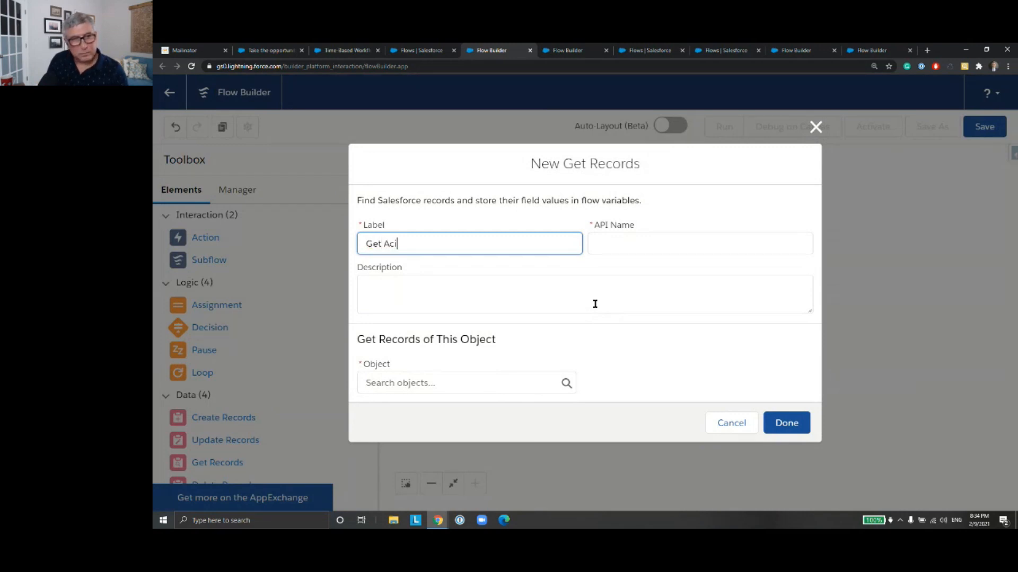
text(tivi)
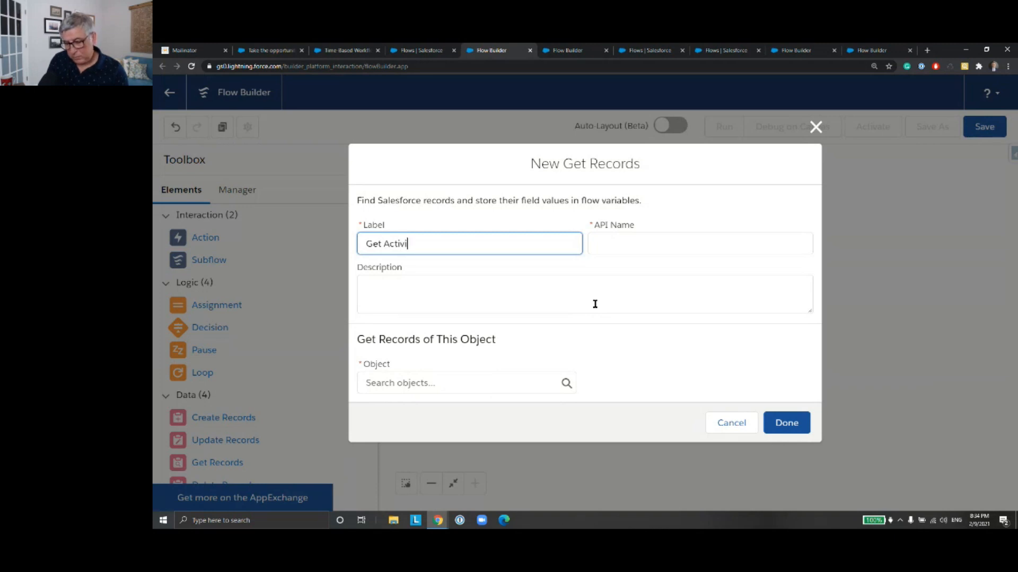
text(ties)
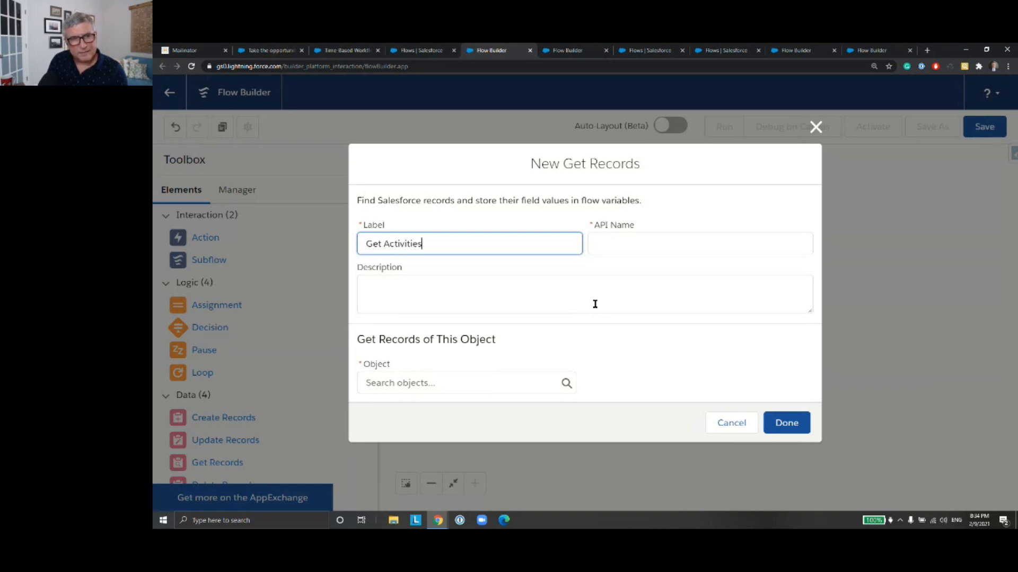
click(674, 245)
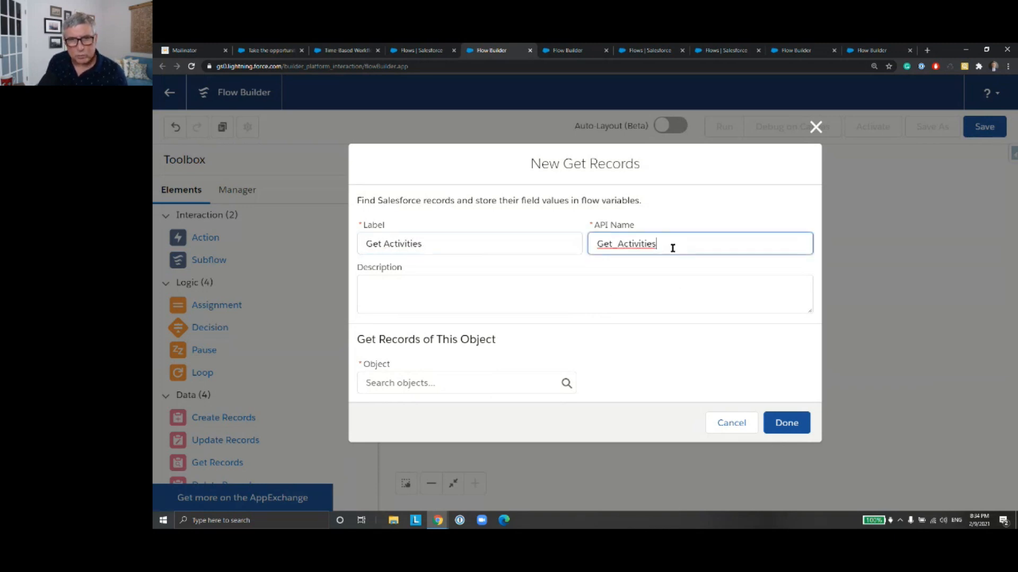
Step: Choose Event as the object whose records the Get Activities element retrieves
click(543, 382)
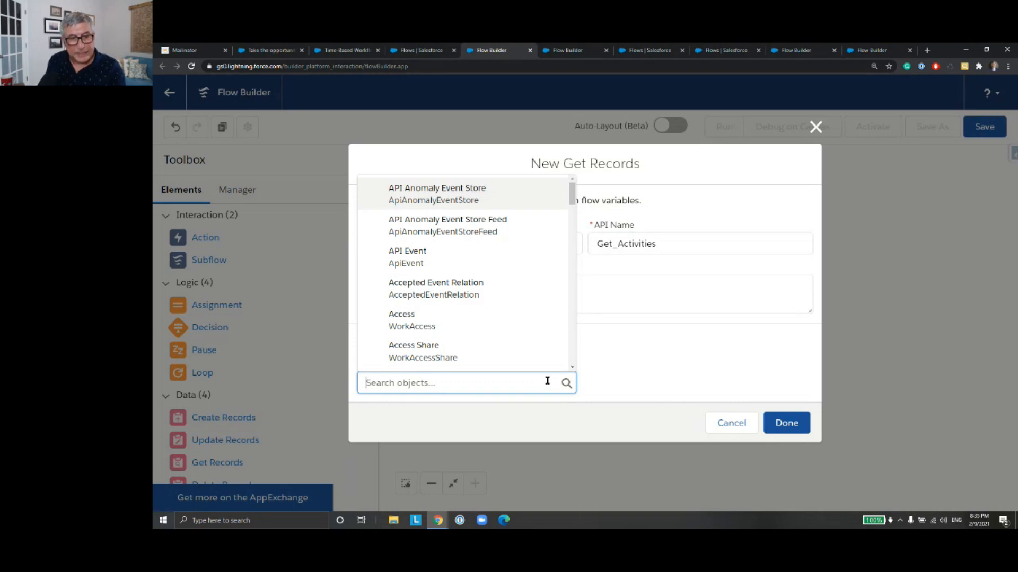
text(Event)
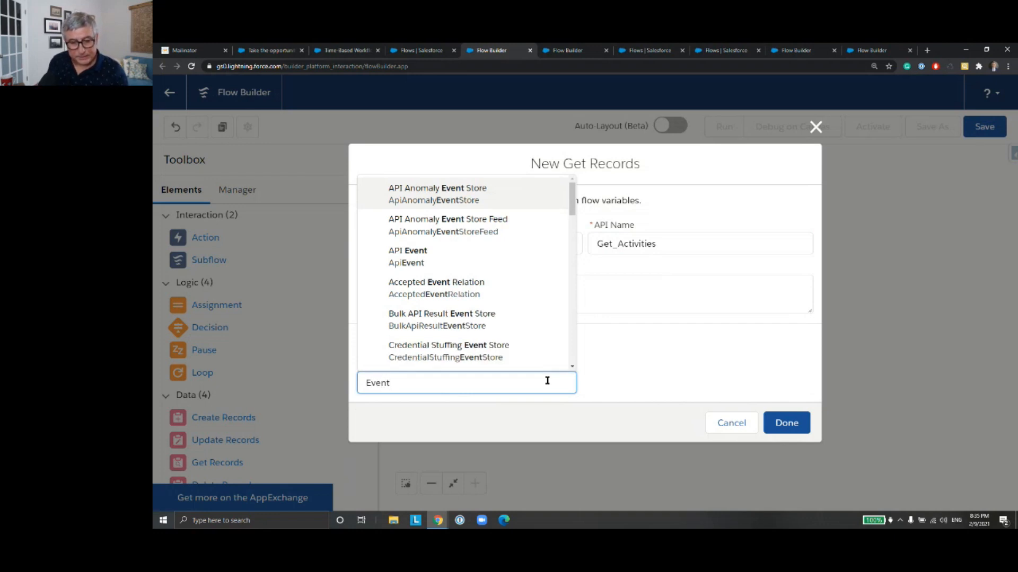
drag(571, 199, 572, 257)
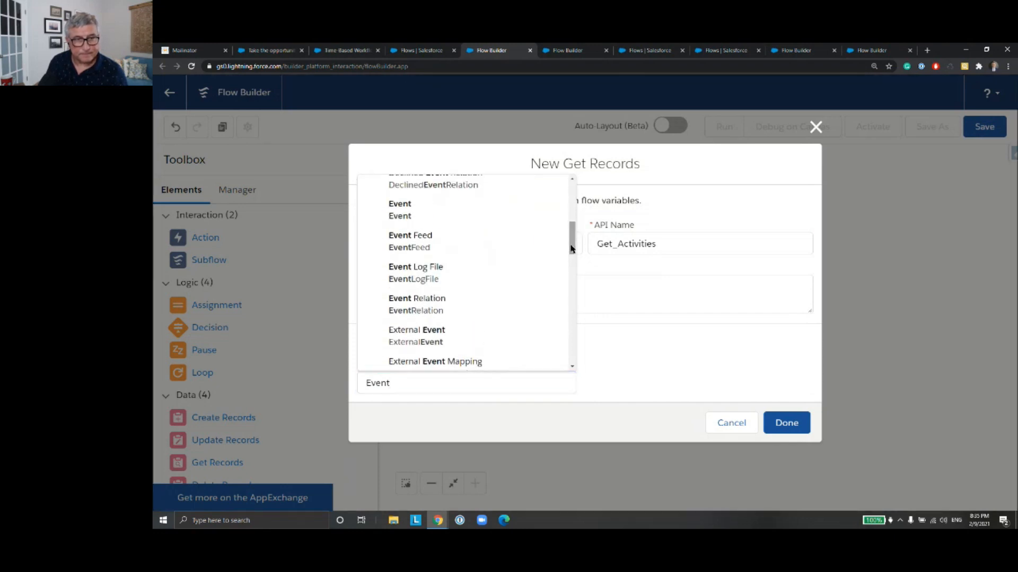
click(470, 217)
Step: Filter the event records so that WhatId equals the triggering opportunity's ID, {!$Record.Id}
scroll(627, 348, down, 3)
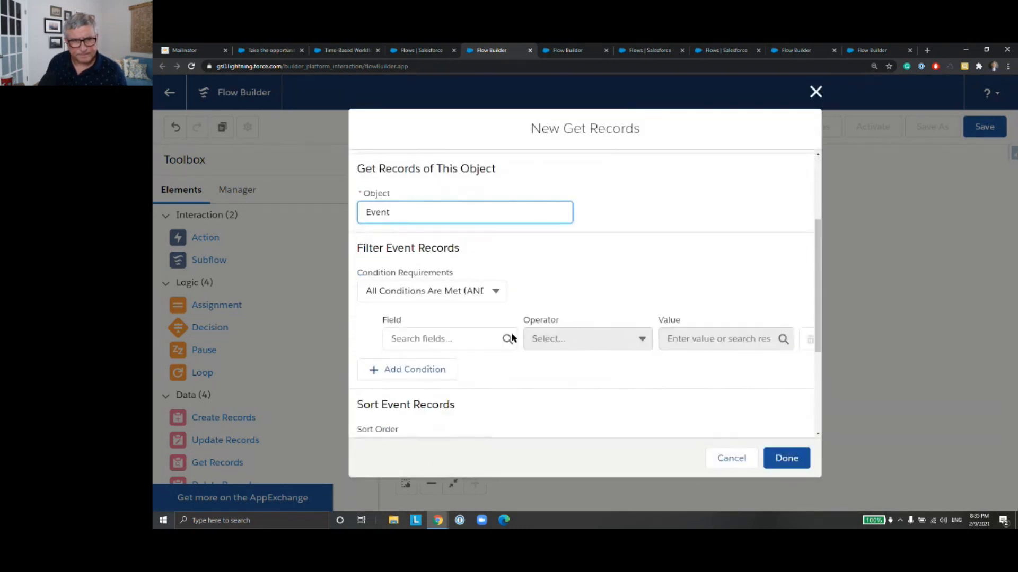
click(468, 338)
text(What)
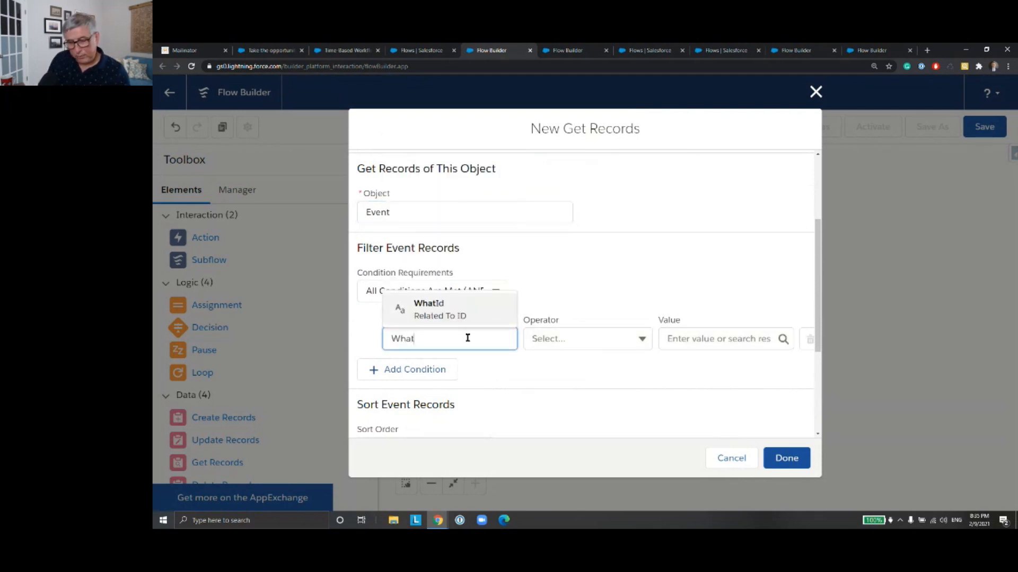
click(434, 309)
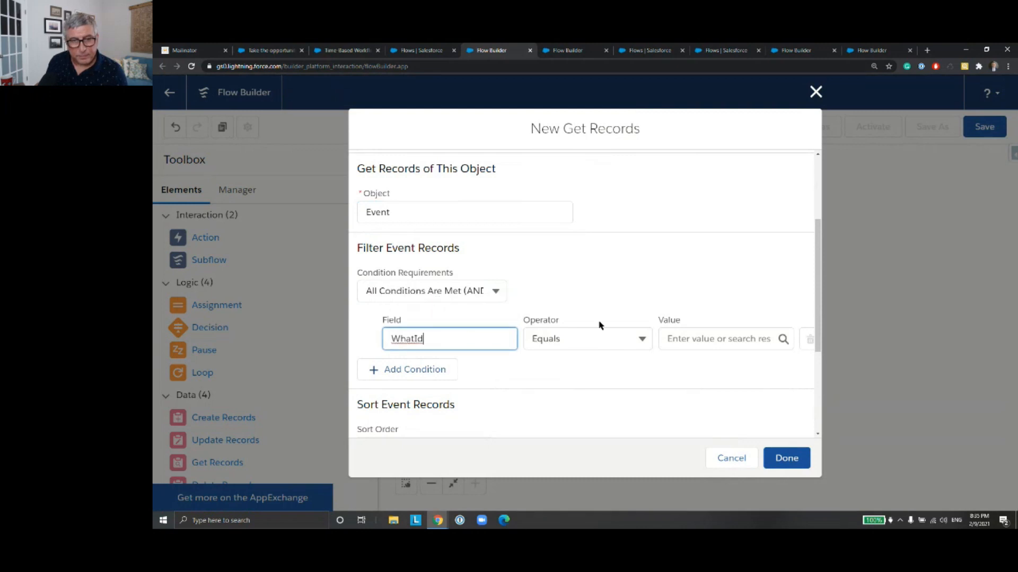
click(682, 338)
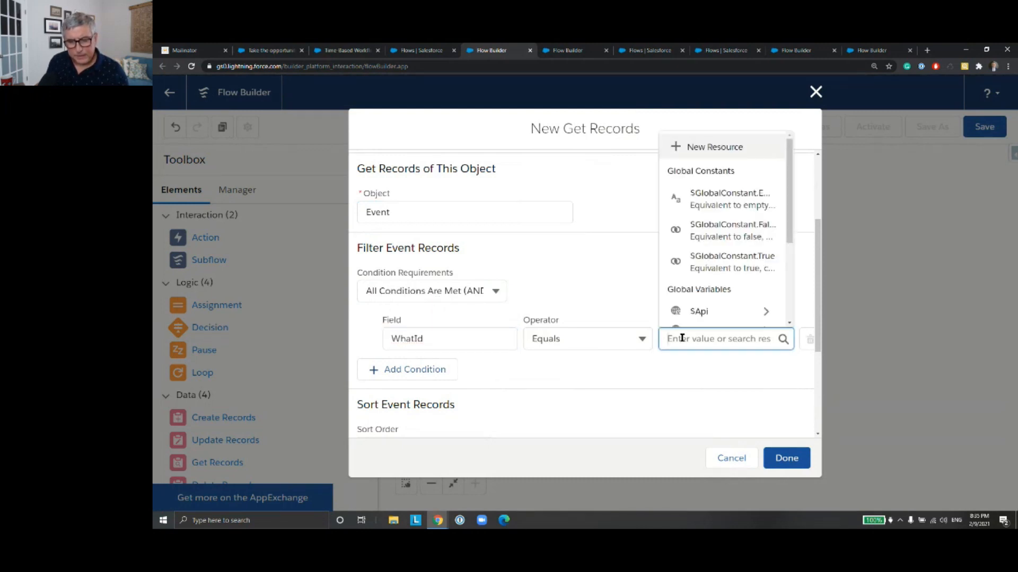
text(Re)
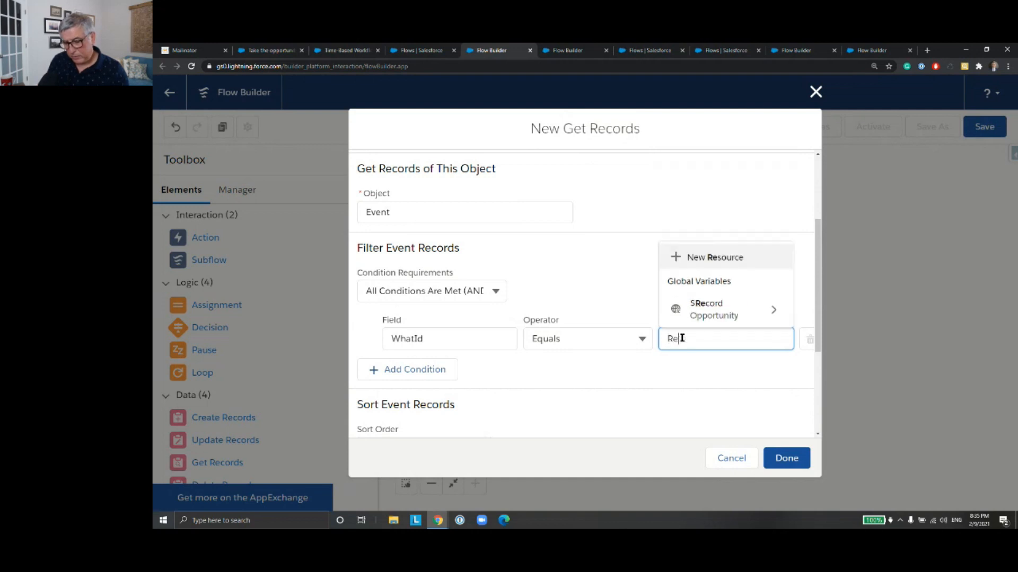
text(cor)
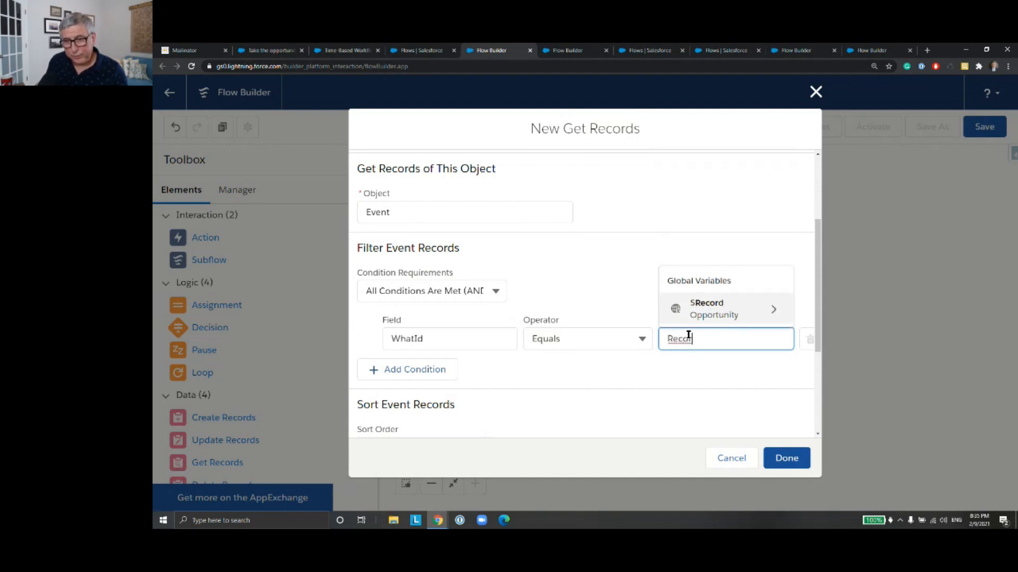
click(716, 316)
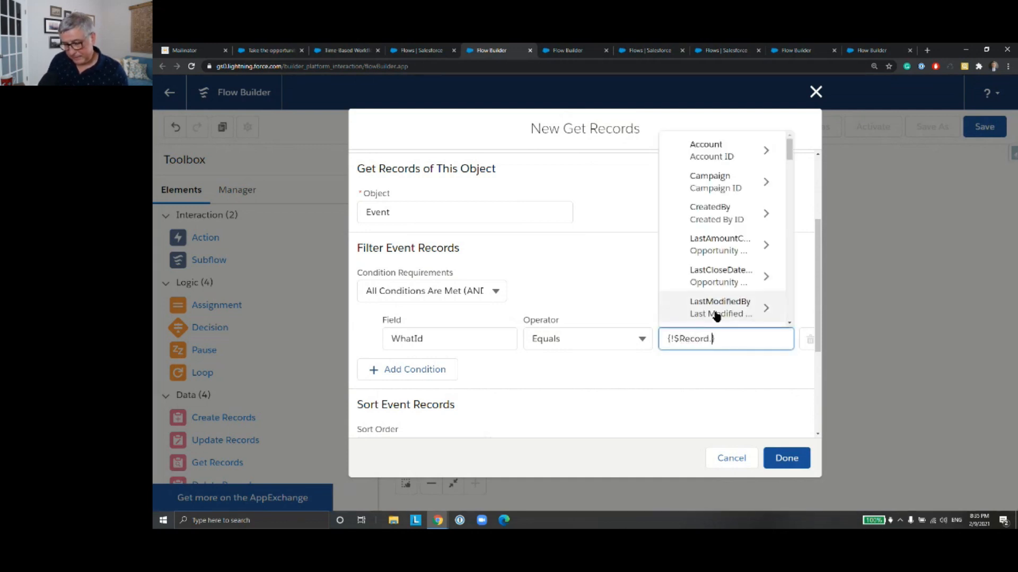
text(Id)
drag(790, 188, 790, 235)
drag(790, 260, 791, 270)
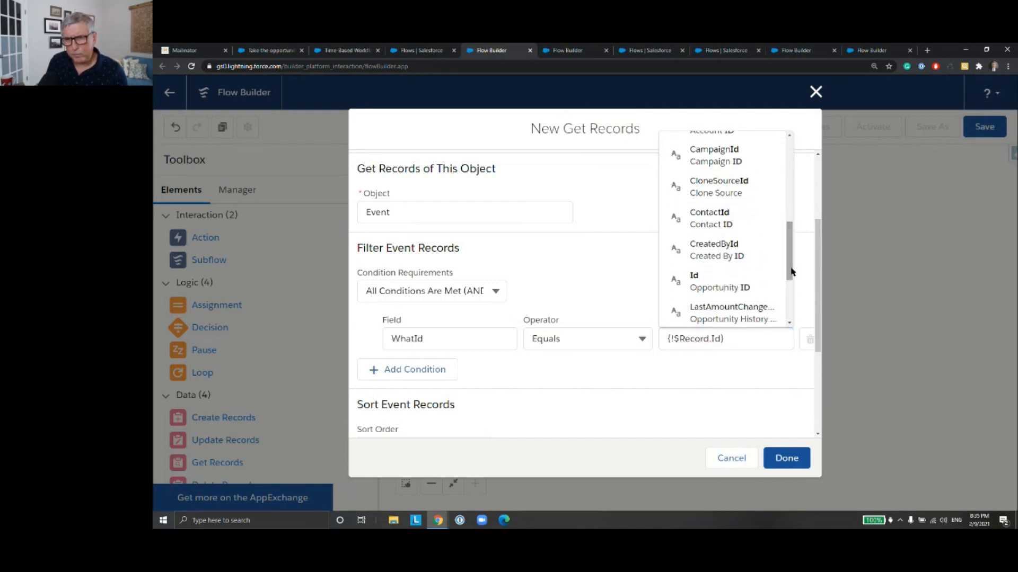
click(760, 281)
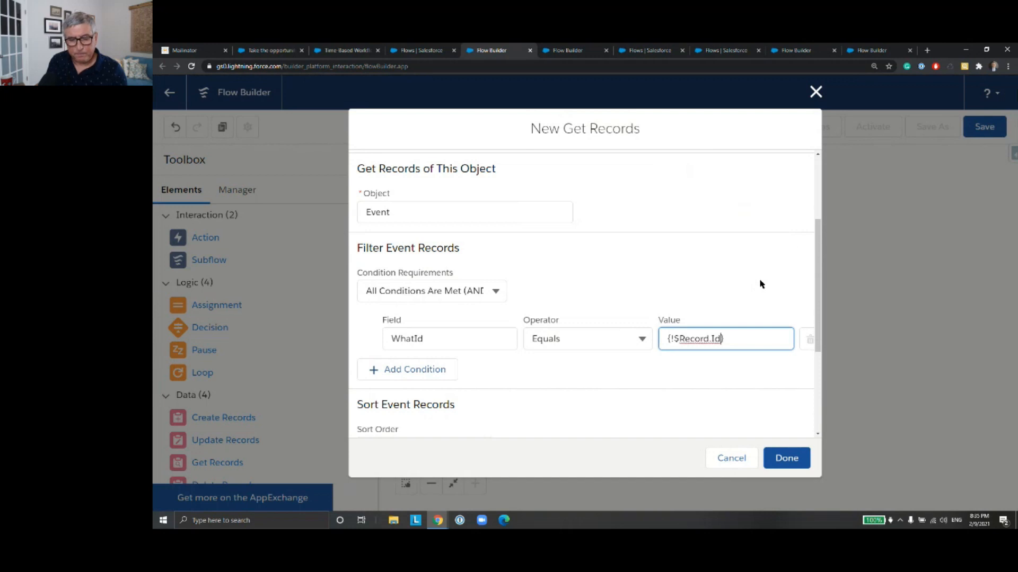
Step: Add a second filter condition on CreatedDate with the Greater Than operator
click(422, 369)
click(423, 380)
text(Crea)
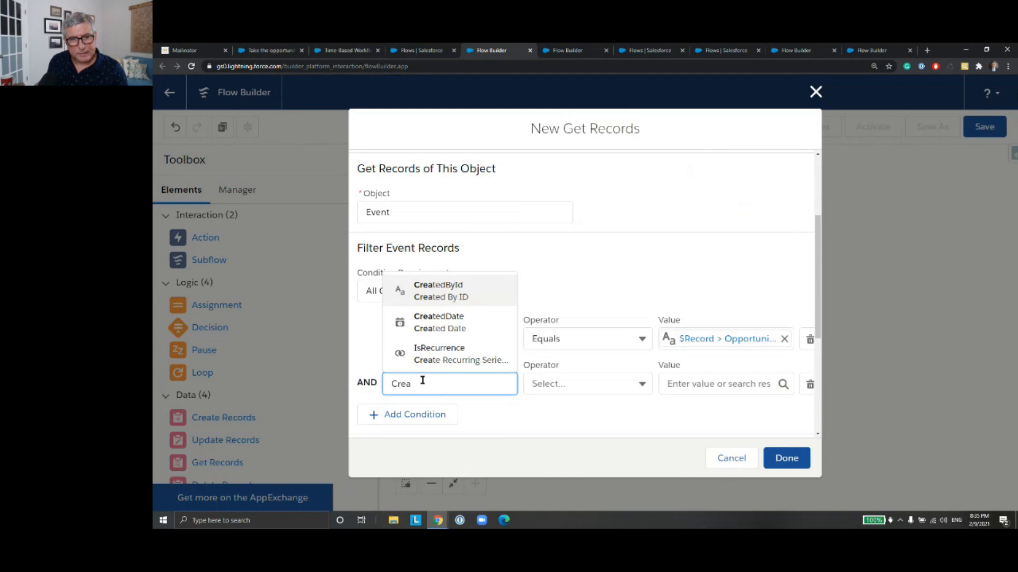
click(448, 324)
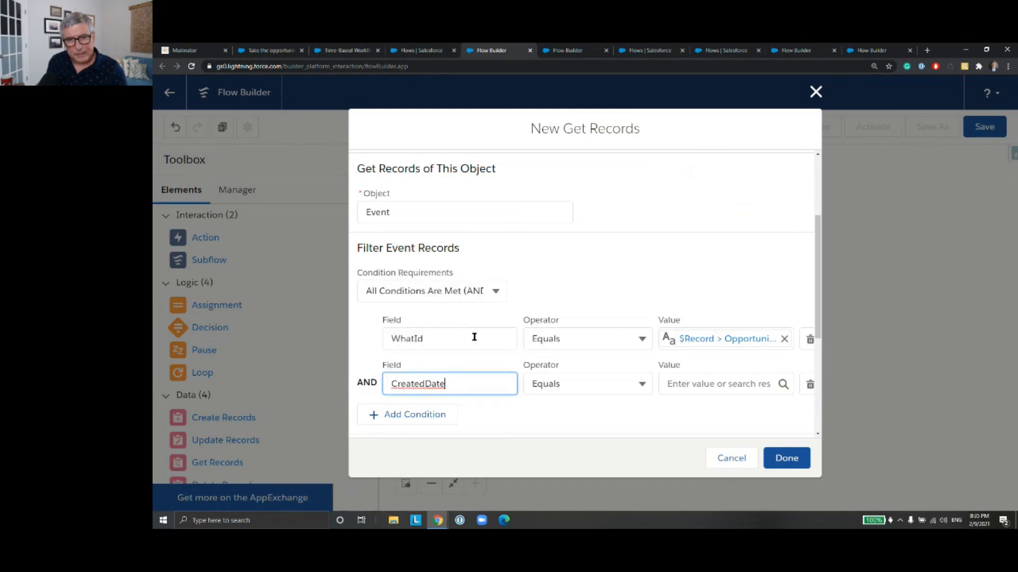
click(641, 389)
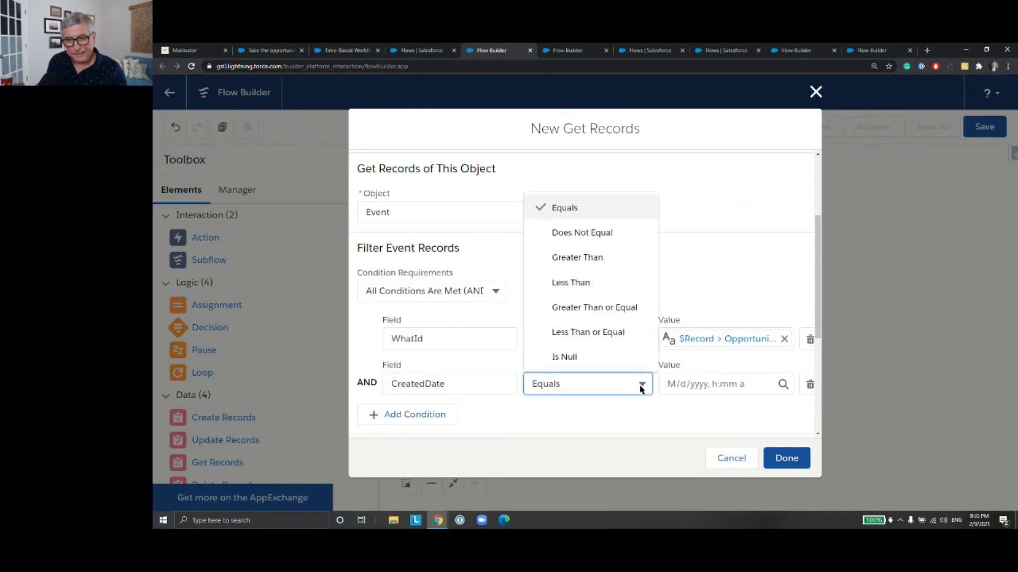
click(592, 258)
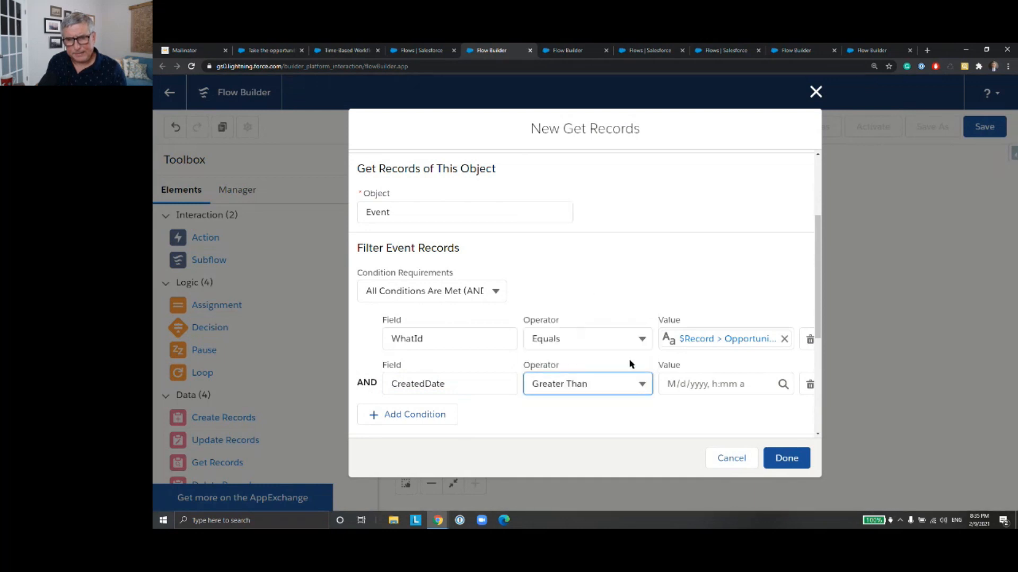
Step: Define a new Formula resource for the CreatedDate condition's value, with API name OneMonthAgoFormula and data type Date/Time
click(684, 385)
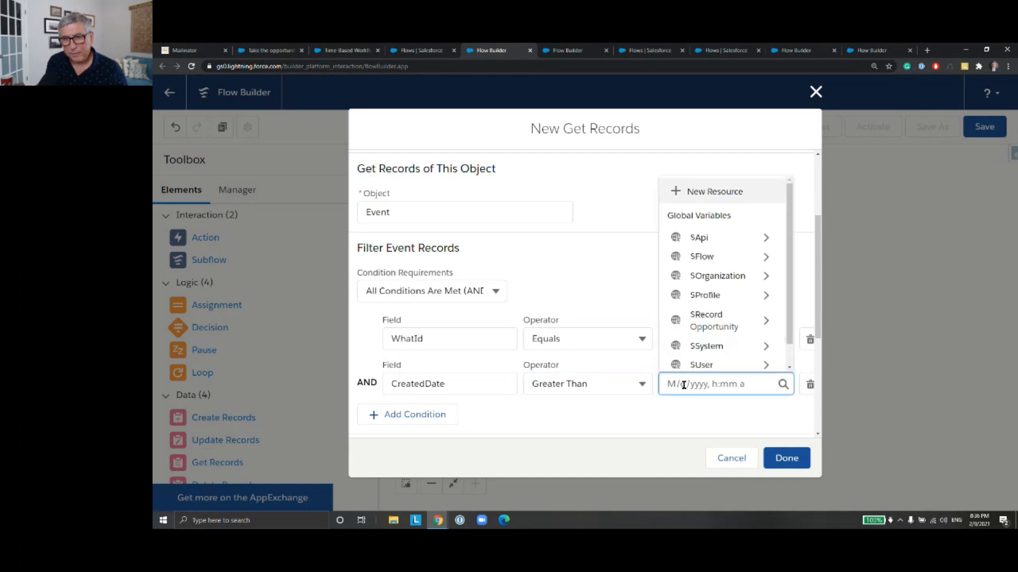
click(693, 191)
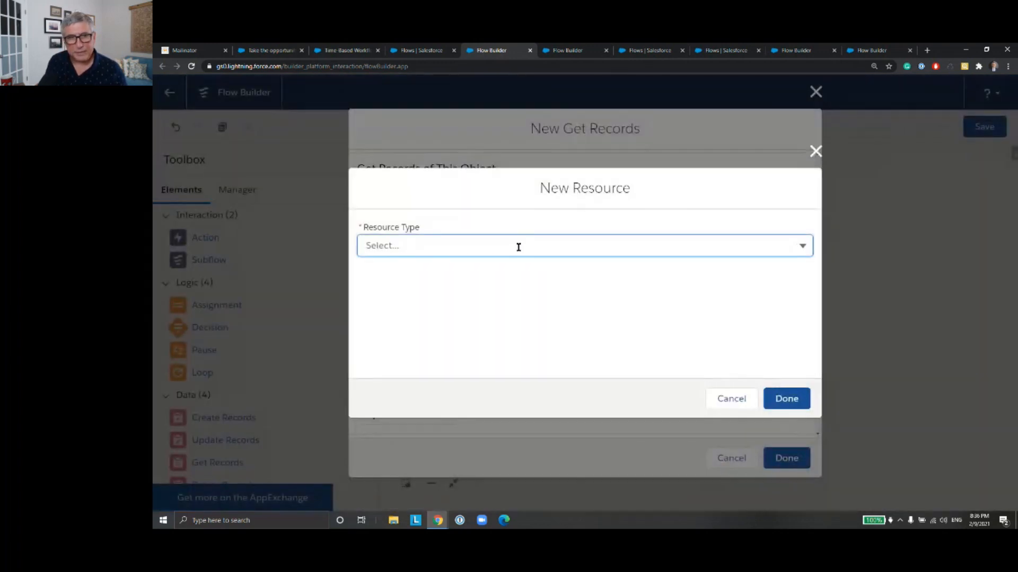
click(518, 246)
click(495, 324)
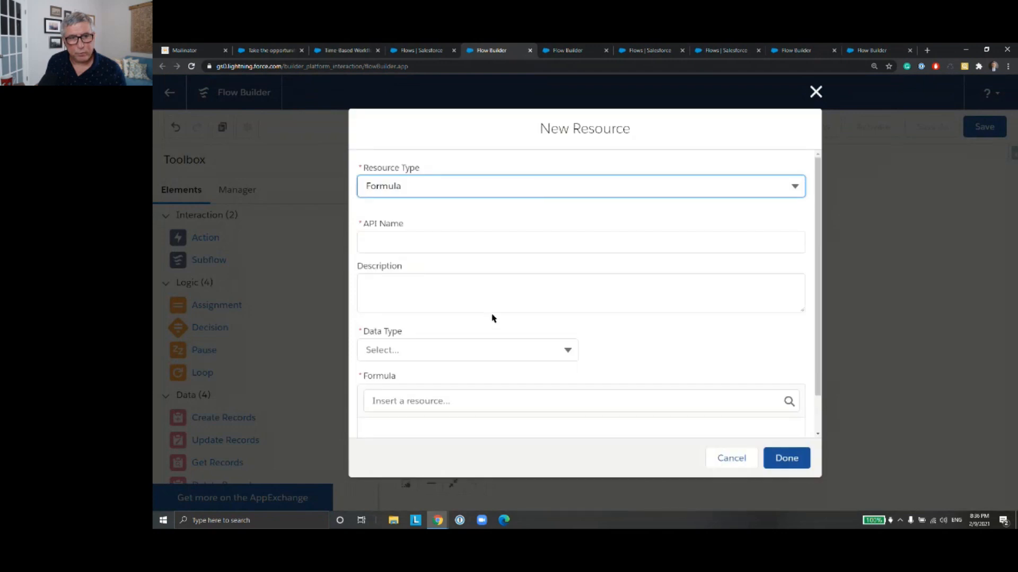
click(456, 244)
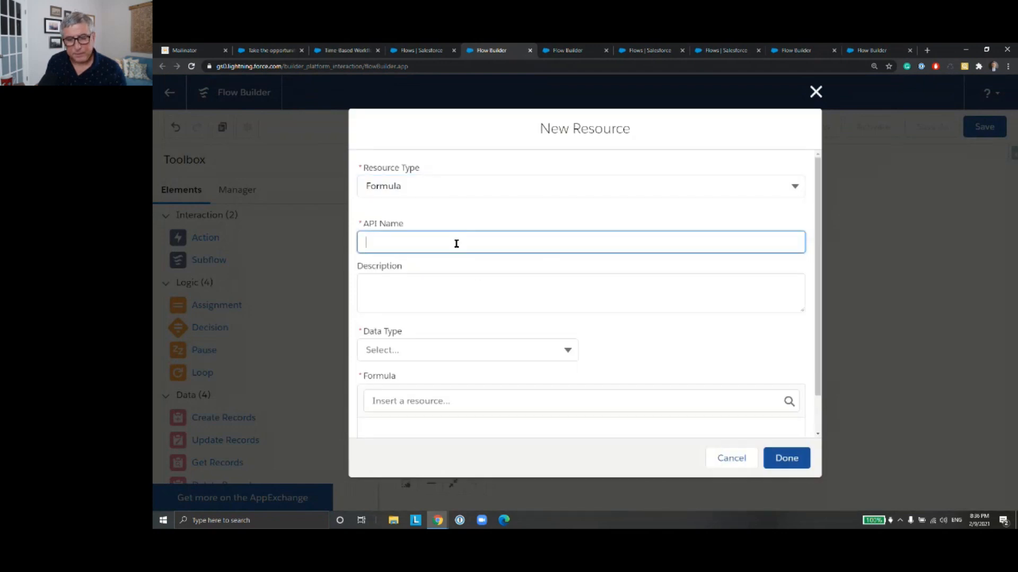
text(O)
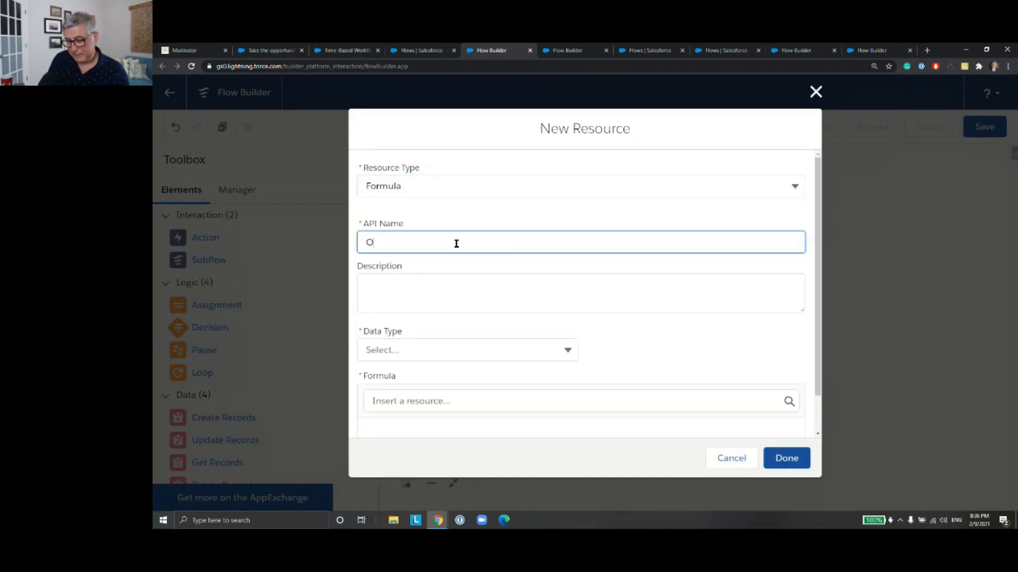
text(neMonth)
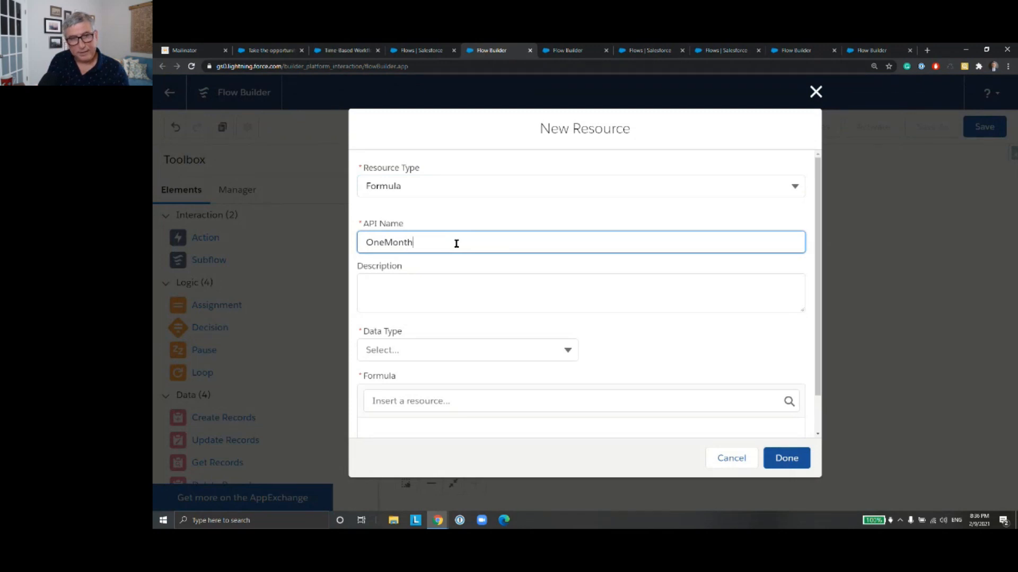
text(AgoFormula)
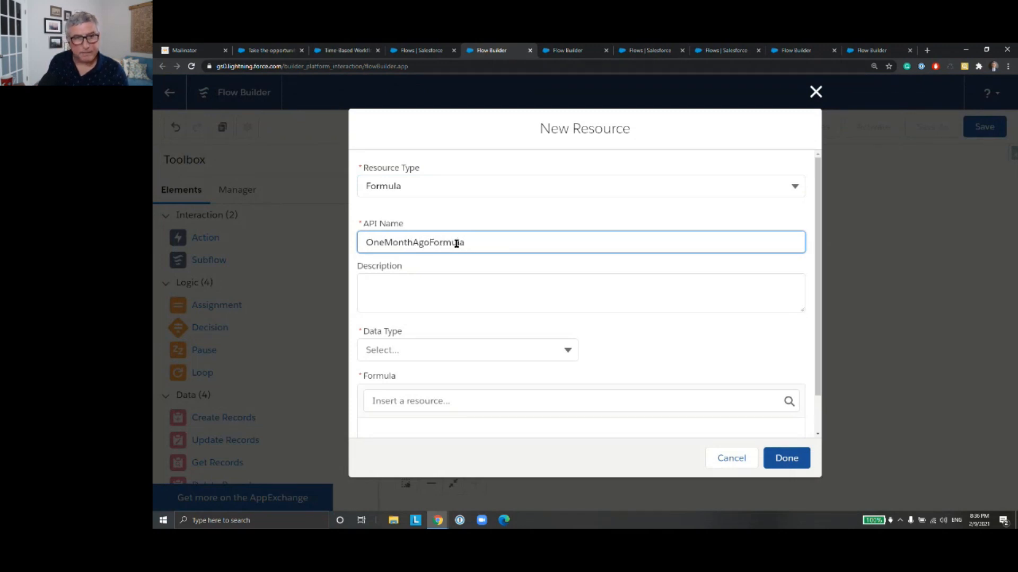
click(485, 351)
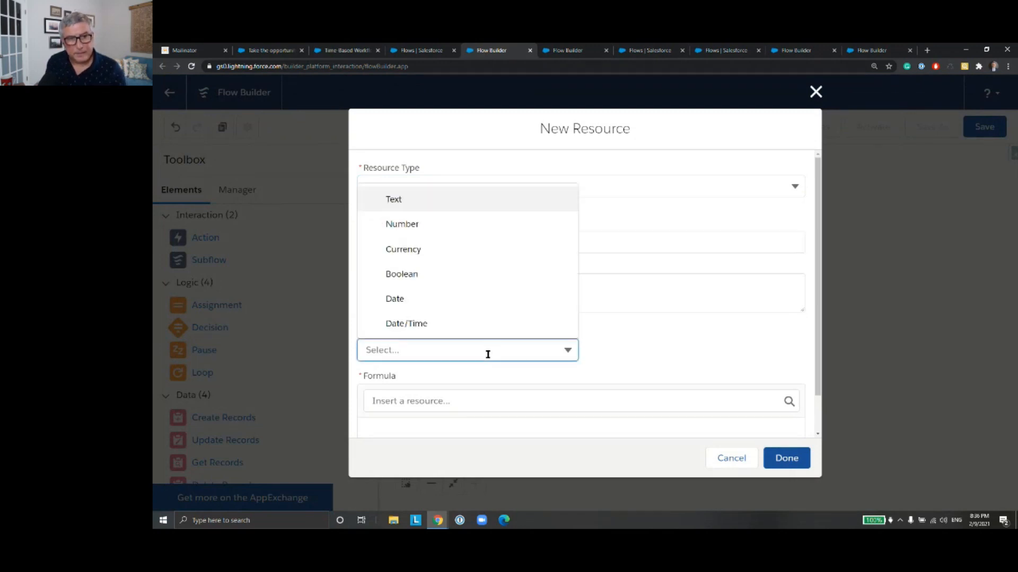
click(489, 331)
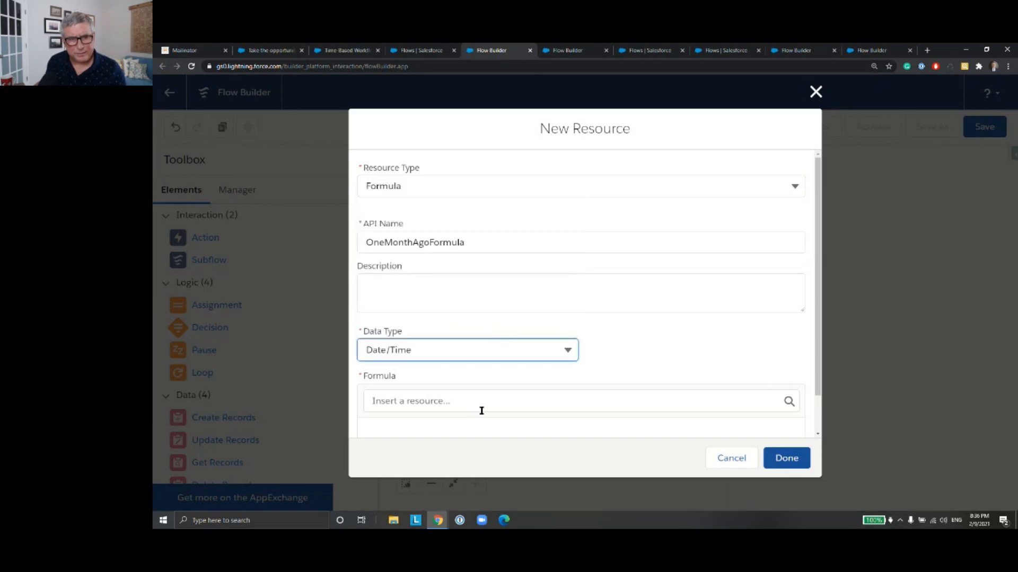
Step: Write the OneMonthAgoFormula formula as {!$Flow.CurrentDateTime} minus 30 and finish the resource
scroll(480, 405, down, 1)
click(454, 362)
text(flow)
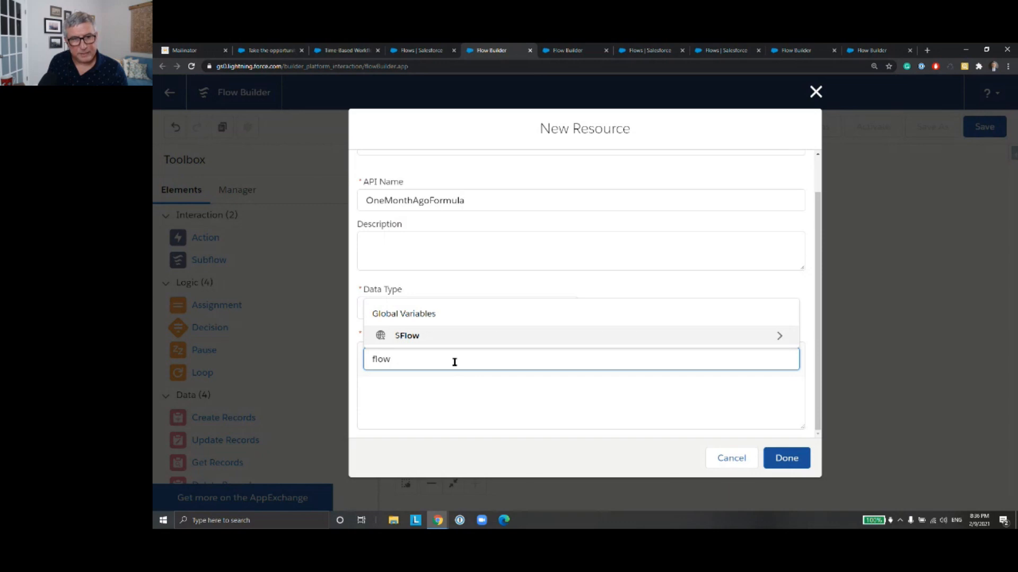
key(Return)
key(Down)
key(Down)
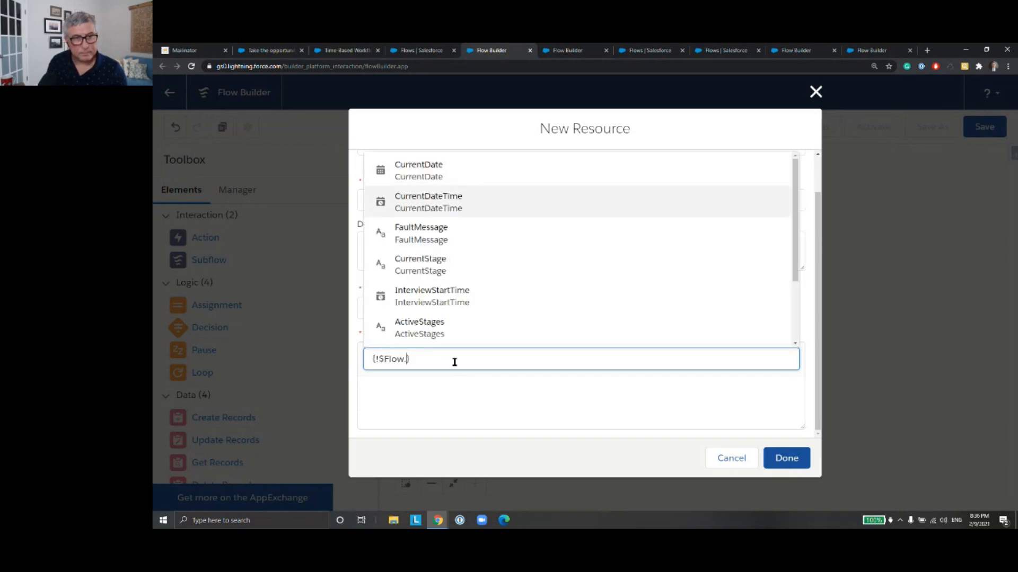
key(Return)
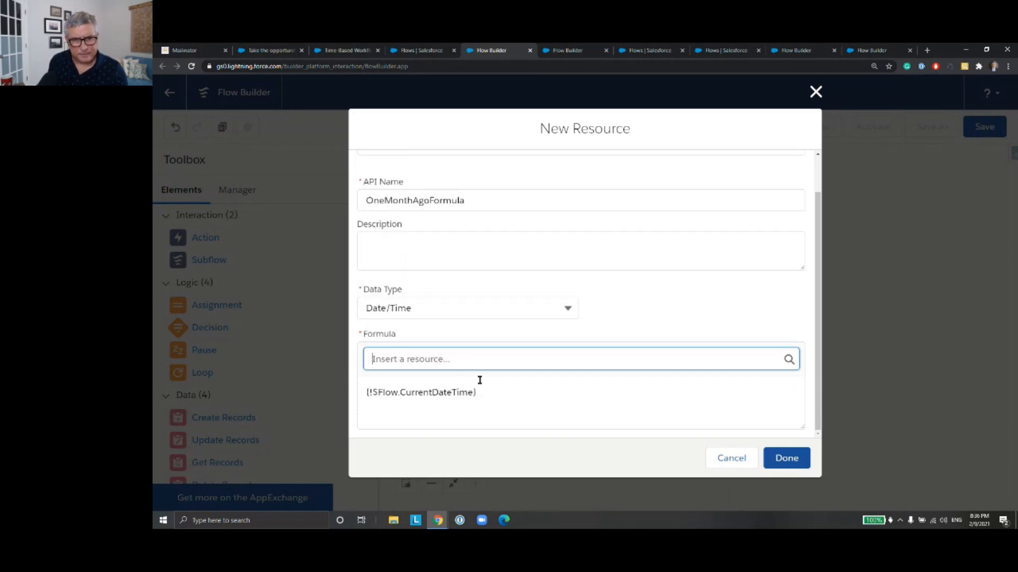
click(492, 390)
text(30)
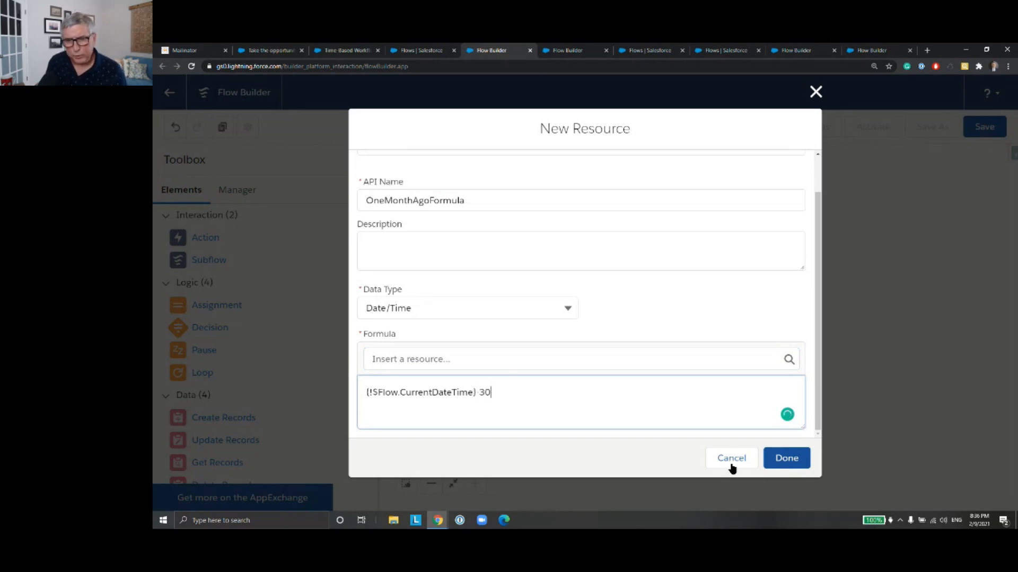
click(787, 466)
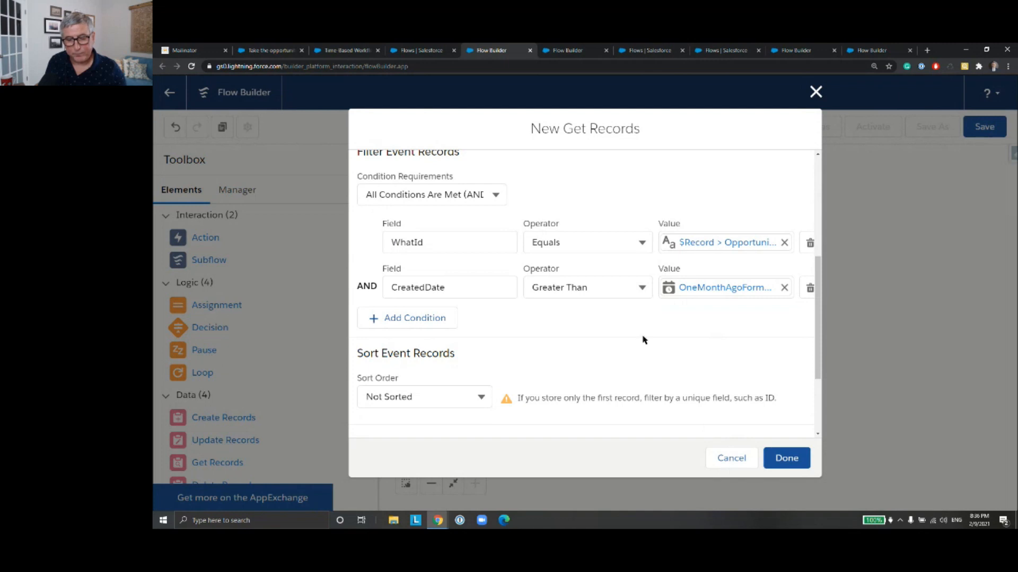
Step: Sort the retrieved event records by CreatedDate in descending order, and connect the Start element to Get Activities
click(475, 396)
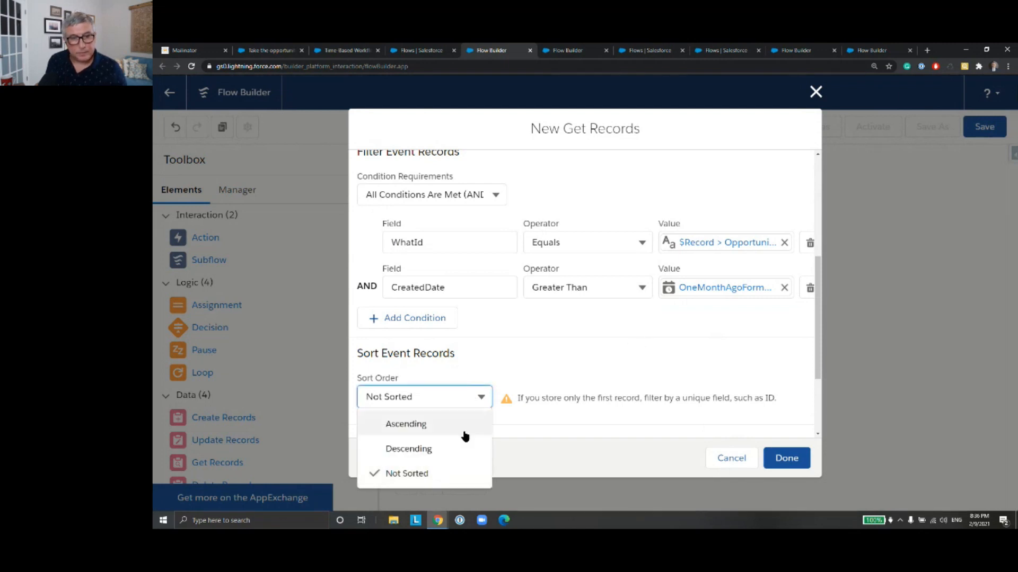
click(463, 449)
scroll(563, 321, down, 2)
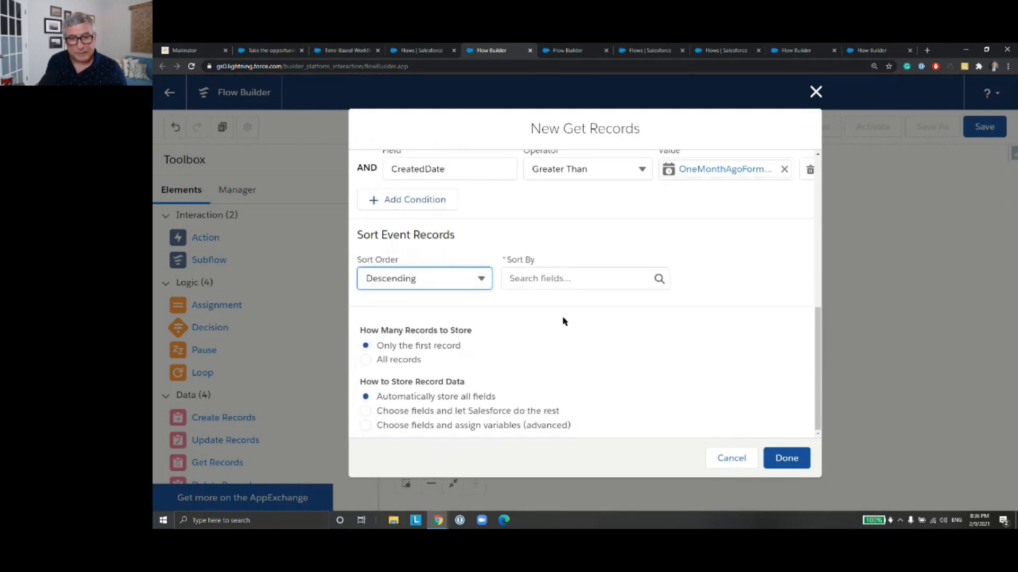
click(547, 278)
text(cre)
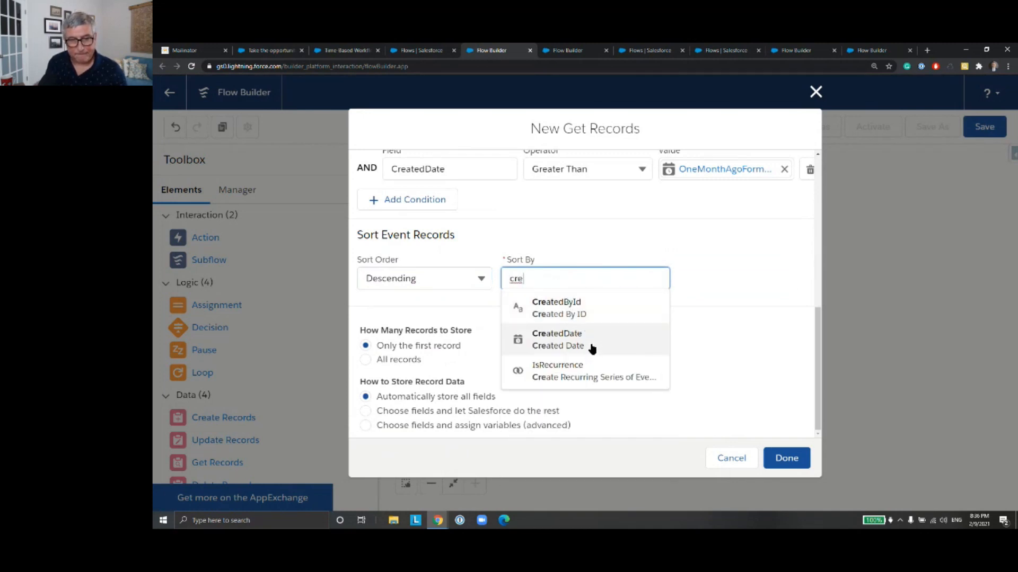
click(592, 348)
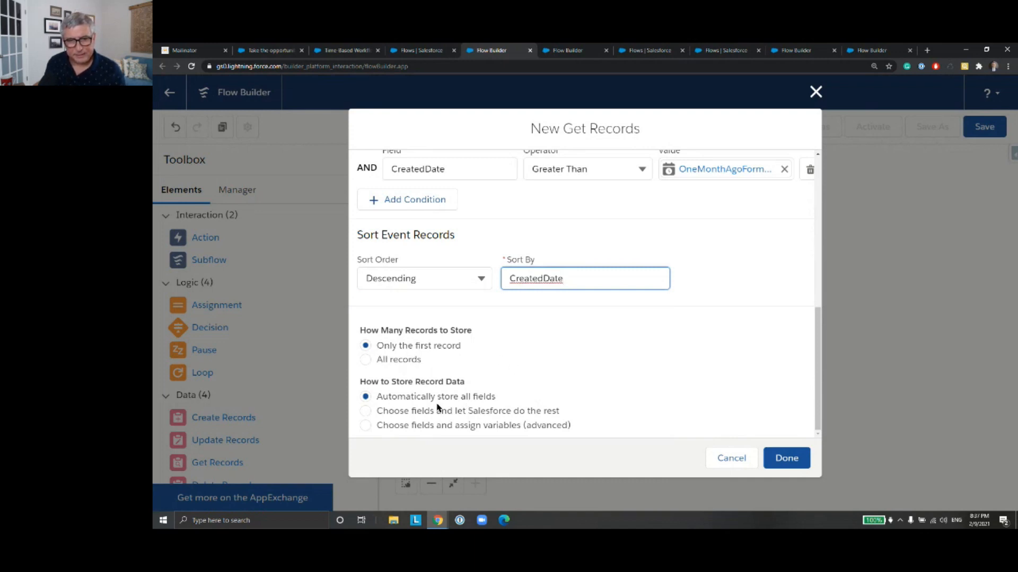
click(796, 463)
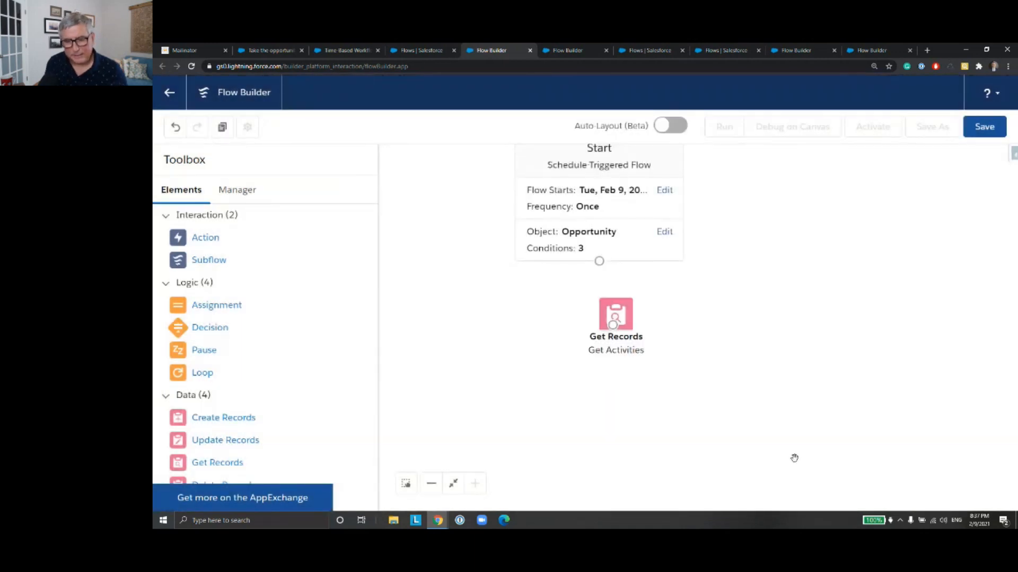
drag(599, 261, 600, 318)
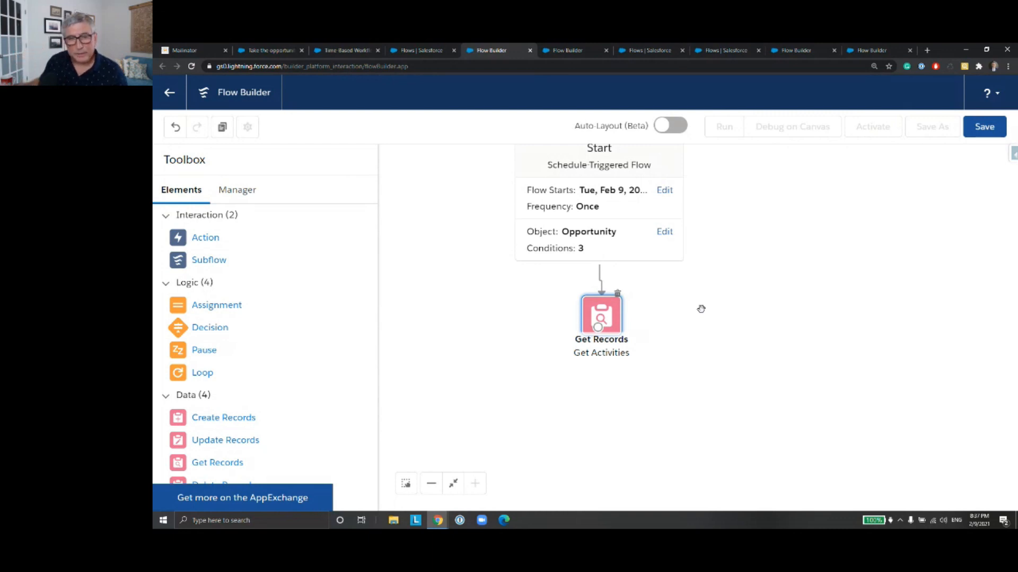
Step: Add a Decision element labelled RecentActivity? below Get Activities
drag(206, 328, 596, 379)
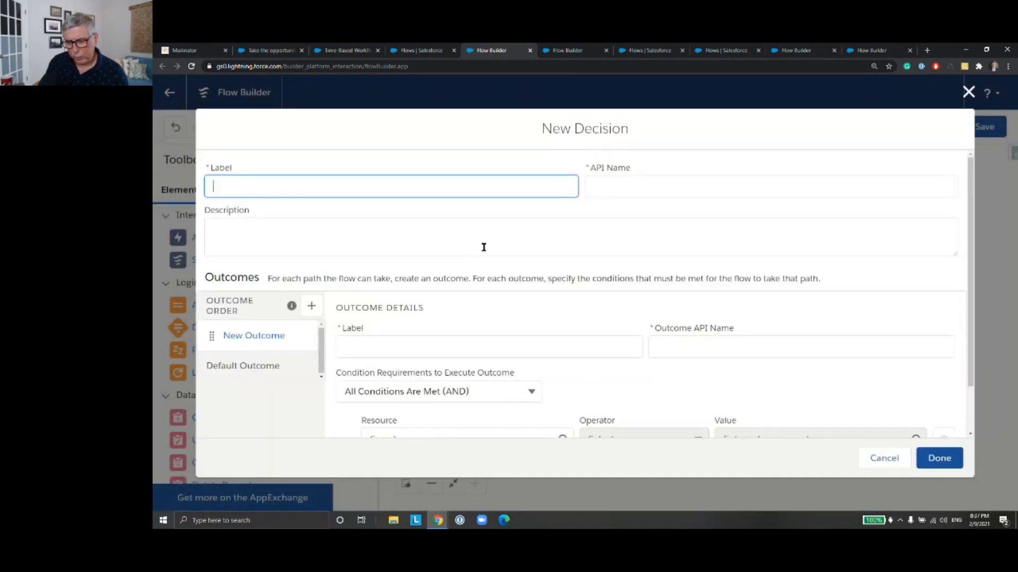
text(RecentActivity)
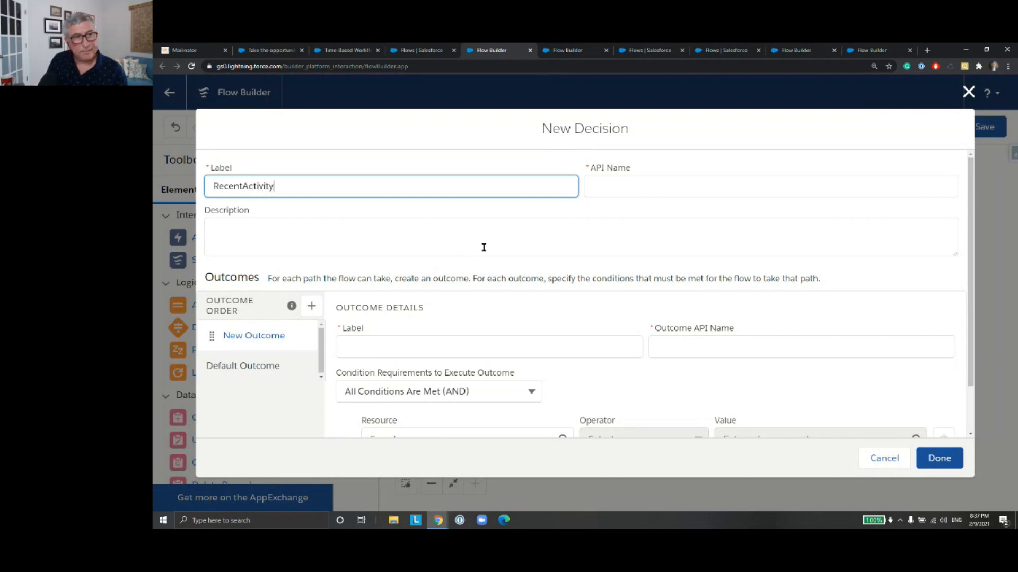
text(?)
key(Tab)
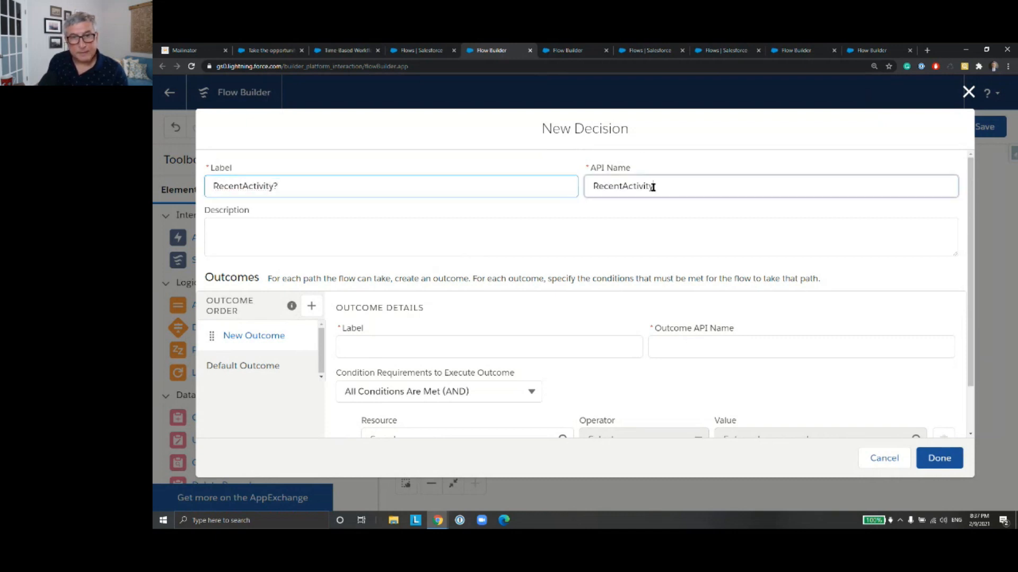
Step: Label the decision's first outcome YesRecentActivity, with the matching outcome API name
click(459, 337)
text(YEsRecentAc)
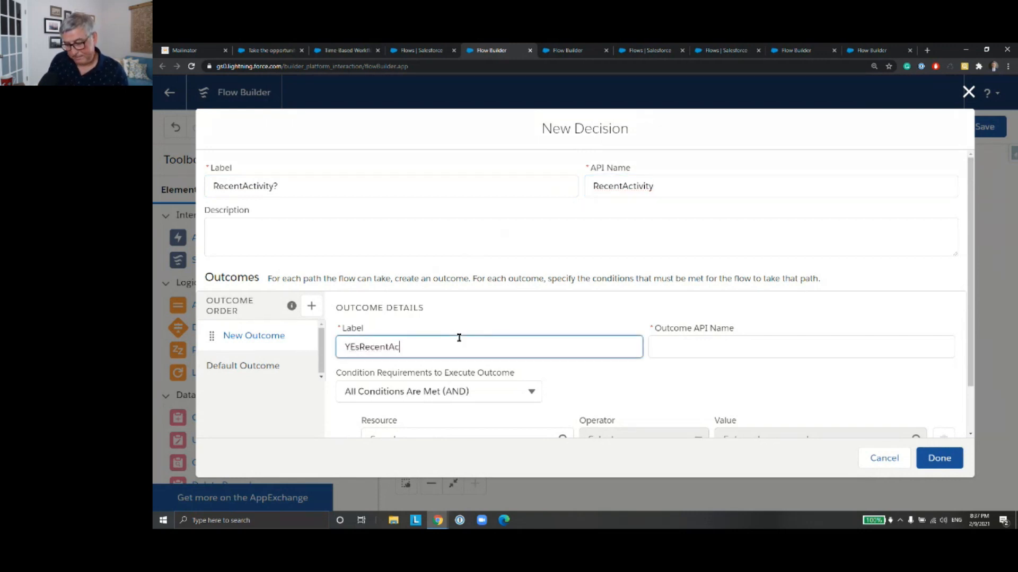
text(tivity)
click(351, 349)
key(Delete)
text(e)
click(682, 347)
Step: Set the YesRecentActivity condition so that the Event from Get_Activities Is Null equals {!$GlobalConstant.False}
scroll(688, 297, down, 1)
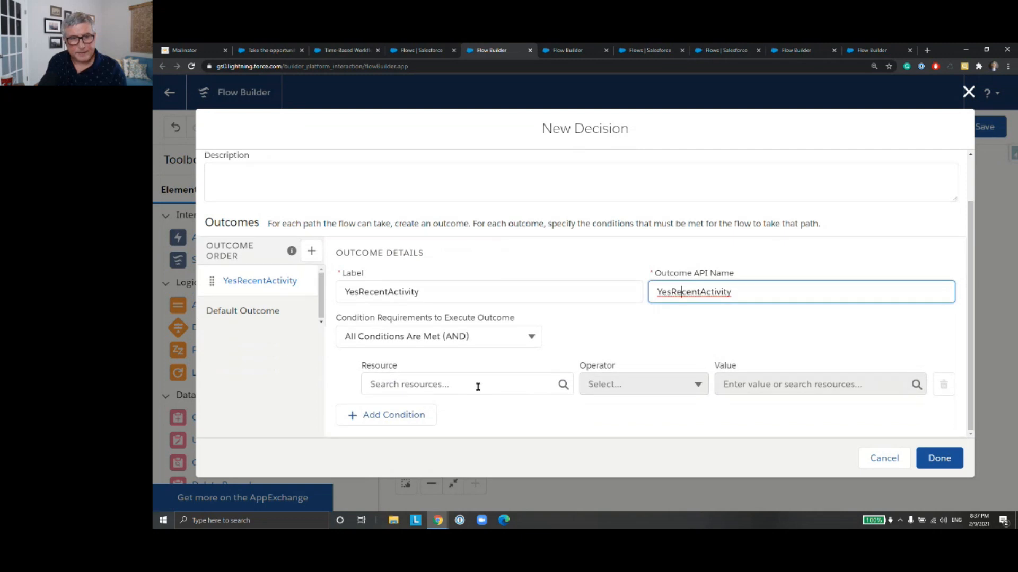
click(477, 386)
text(get)
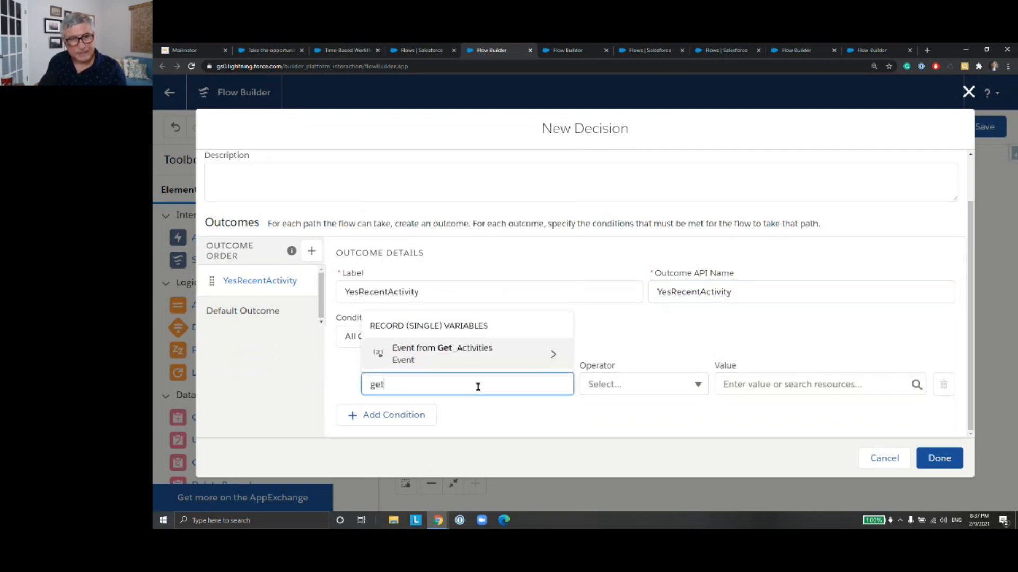
key(Return)
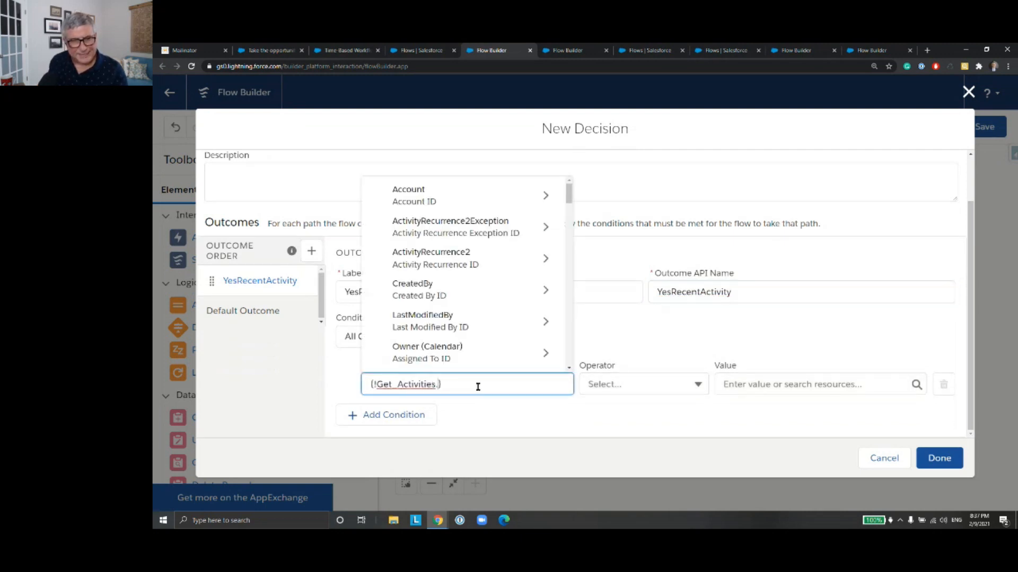
click(638, 385)
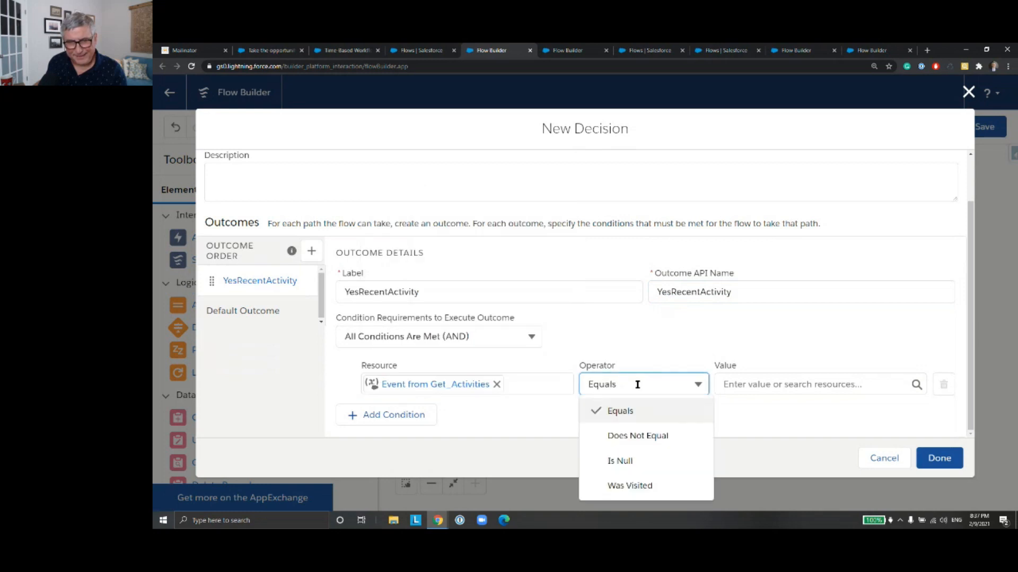
click(661, 460)
click(754, 385)
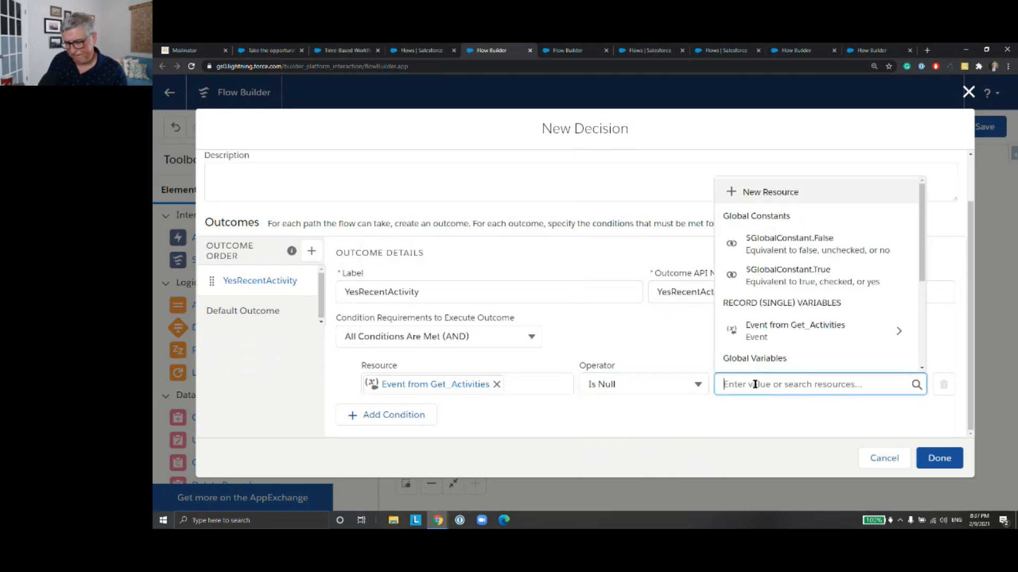
text(Fals)
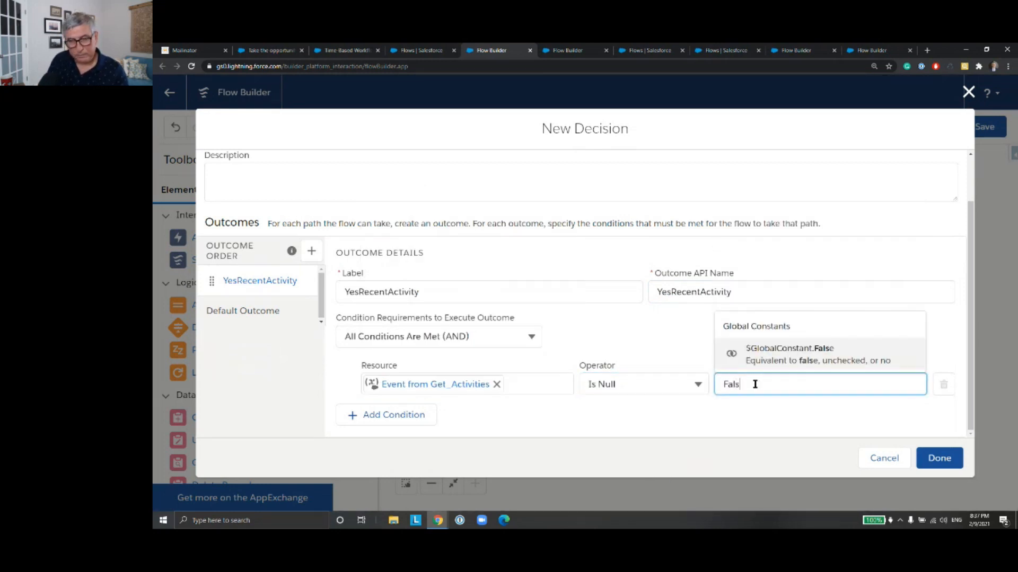
click(775, 355)
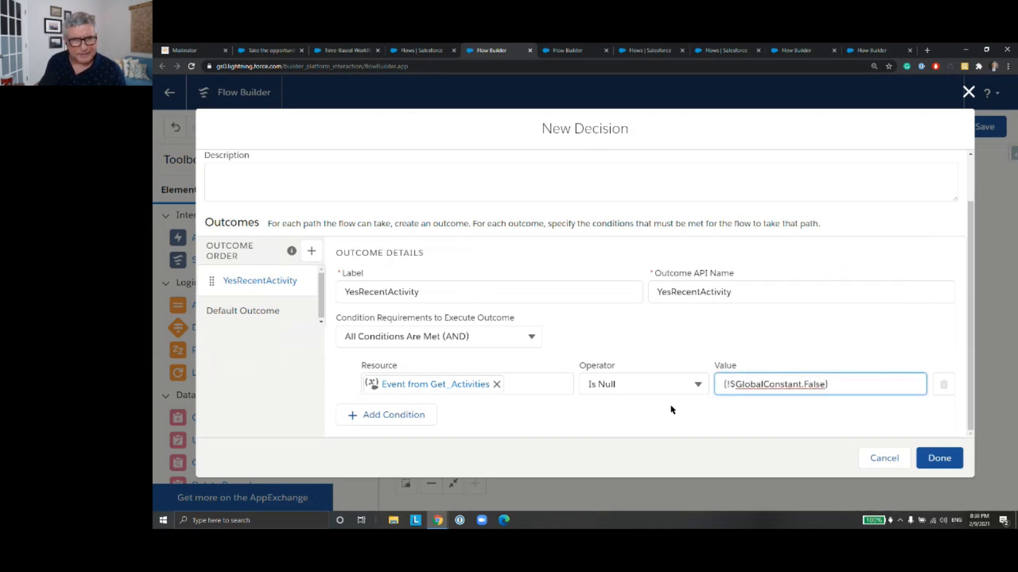
Step: Rename the decision's default outcome to NoRecentActivity and finish the Decision element
click(243, 311)
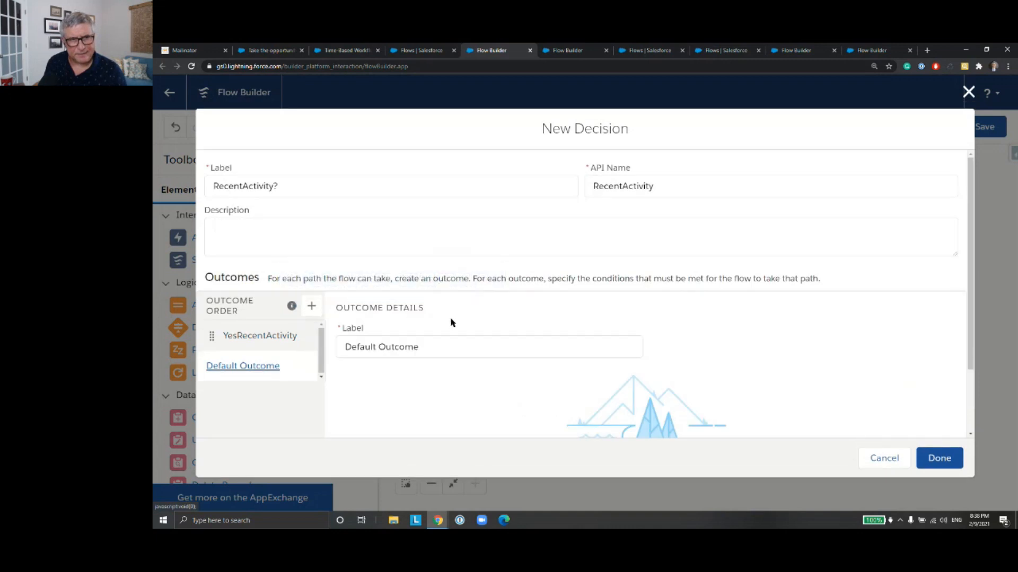
triple_click(443, 345)
text(N)
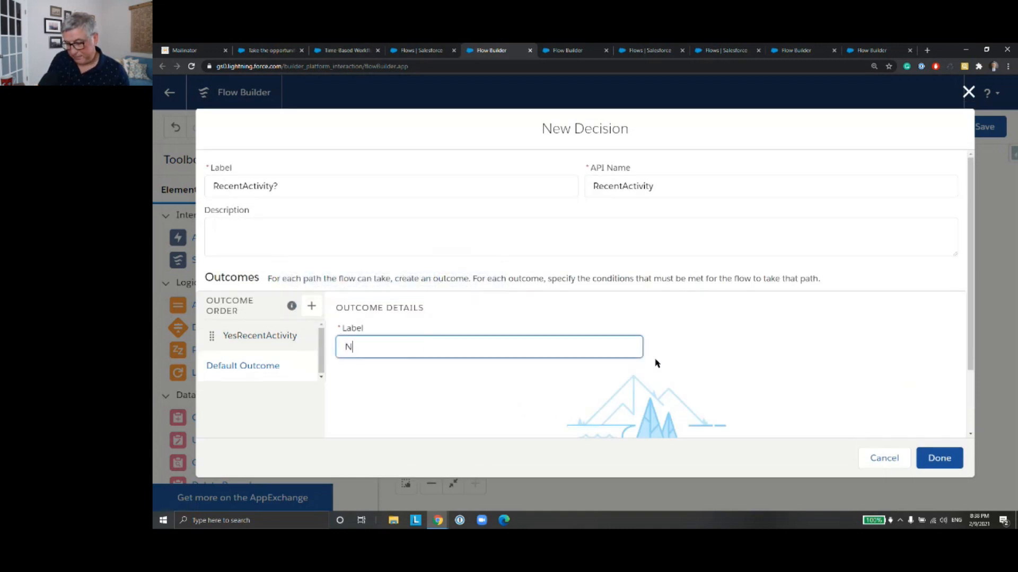
text(oRecentActivity)
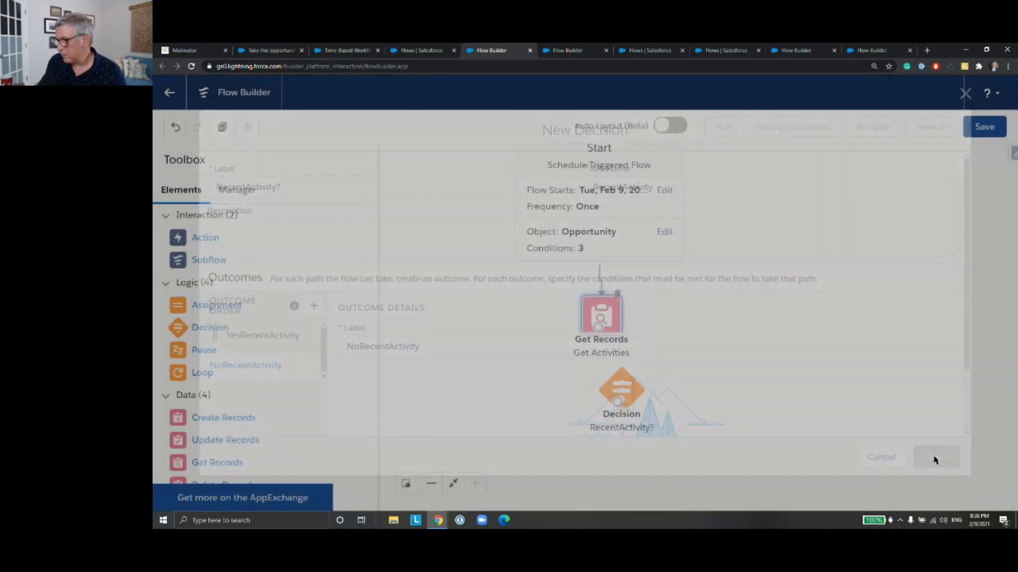
click(925, 457)
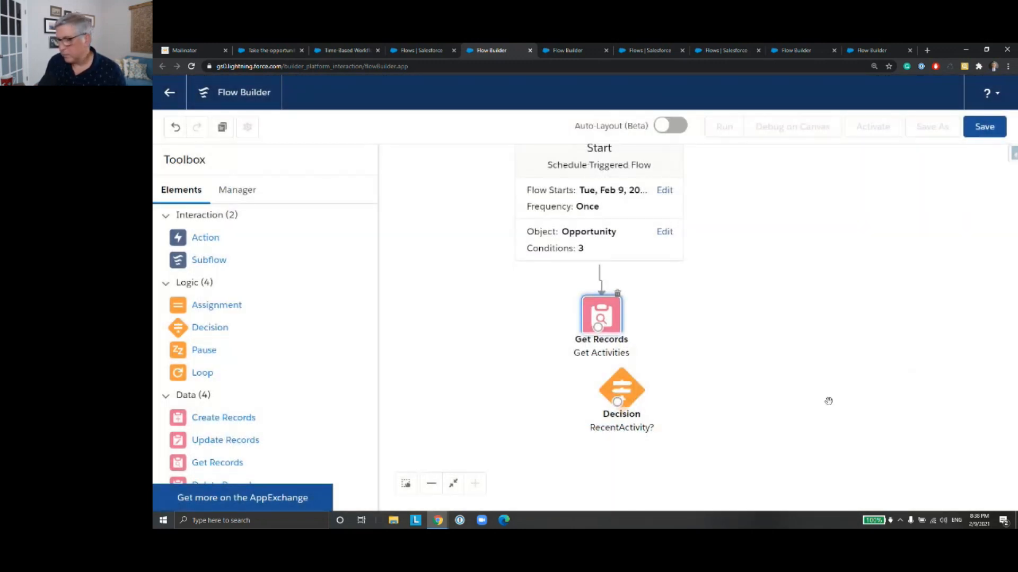
Step: Align the RecentActivity? decision beneath Get Activities and connect Get Activities to it
drag(699, 340, 679, 284)
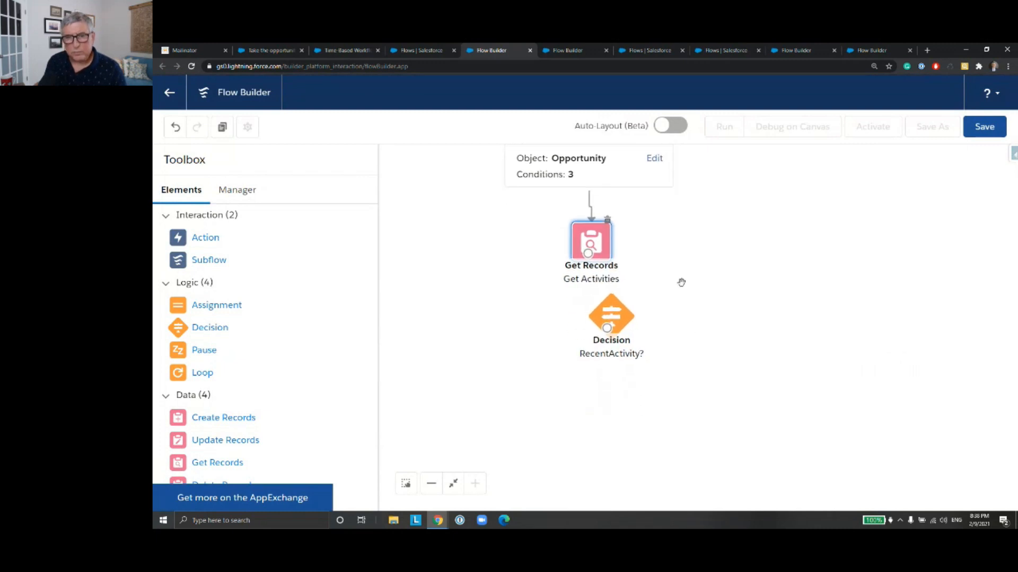
drag(613, 317, 594, 332)
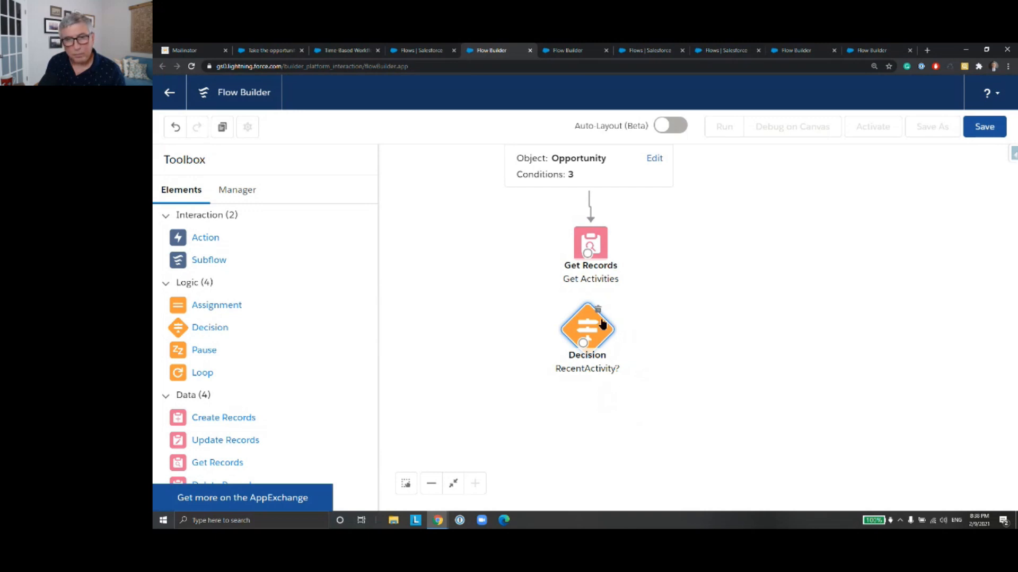
drag(587, 254, 586, 340)
Step: Add a Get Records element labelled Get Task beside the decision, retrieving records of the Task object
drag(681, 347, 696, 301)
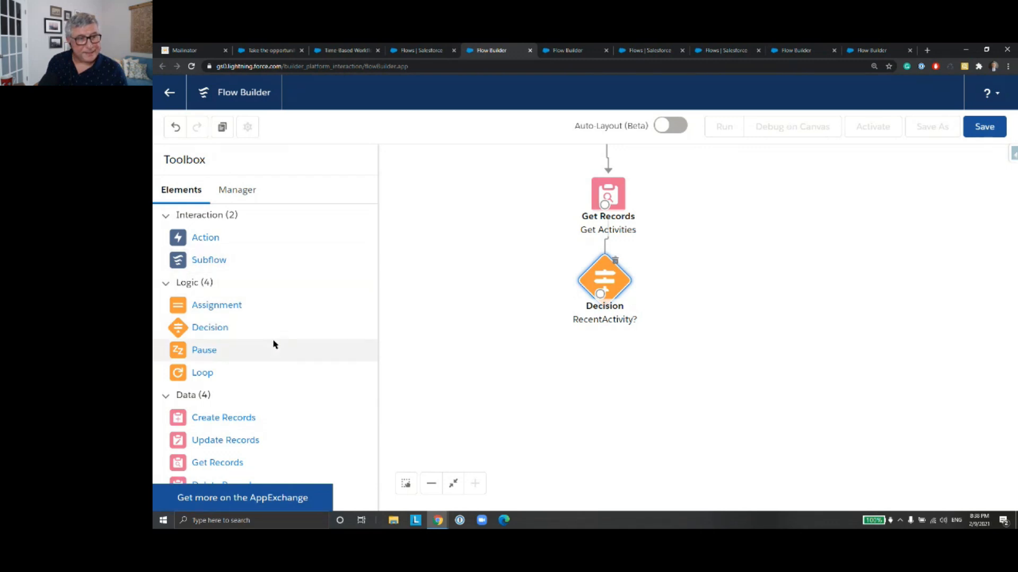
drag(228, 463, 723, 276)
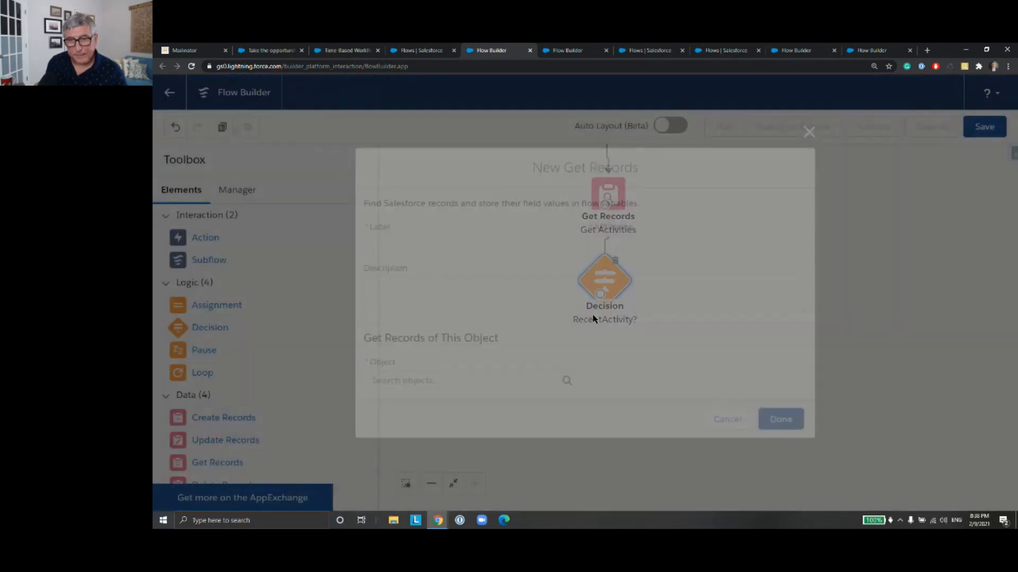
text(Get Task)
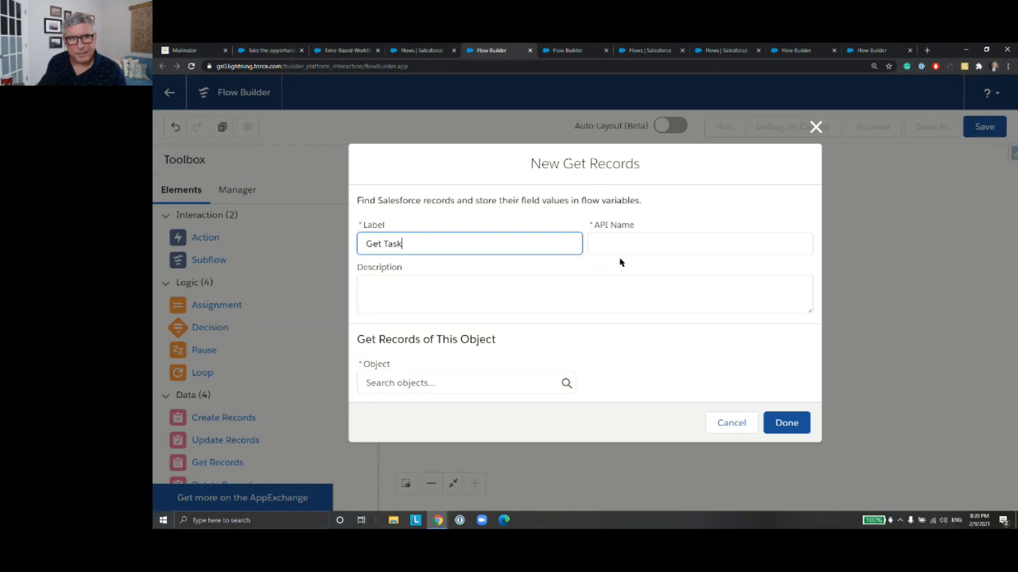
click(648, 244)
click(485, 380)
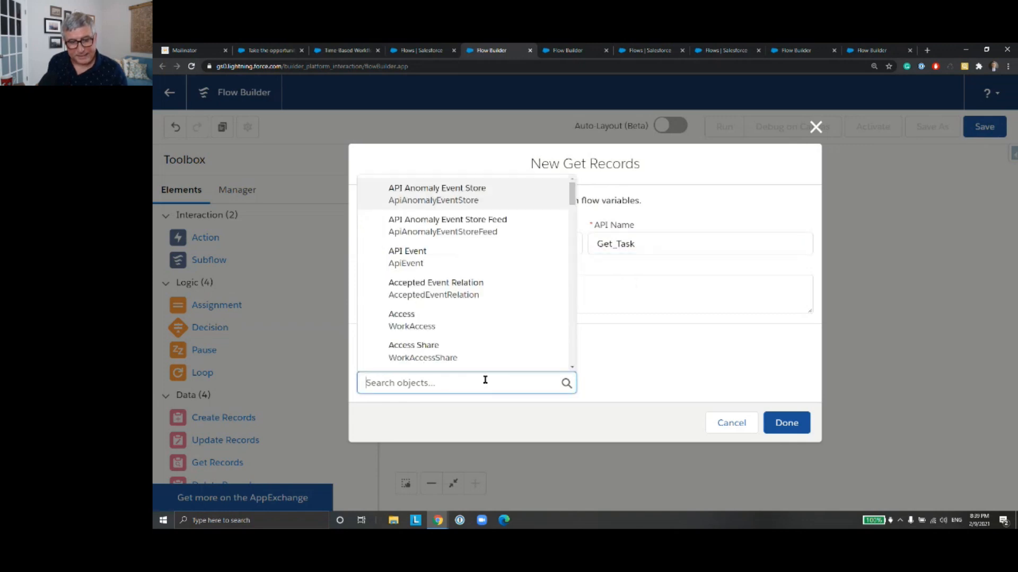
text(Task)
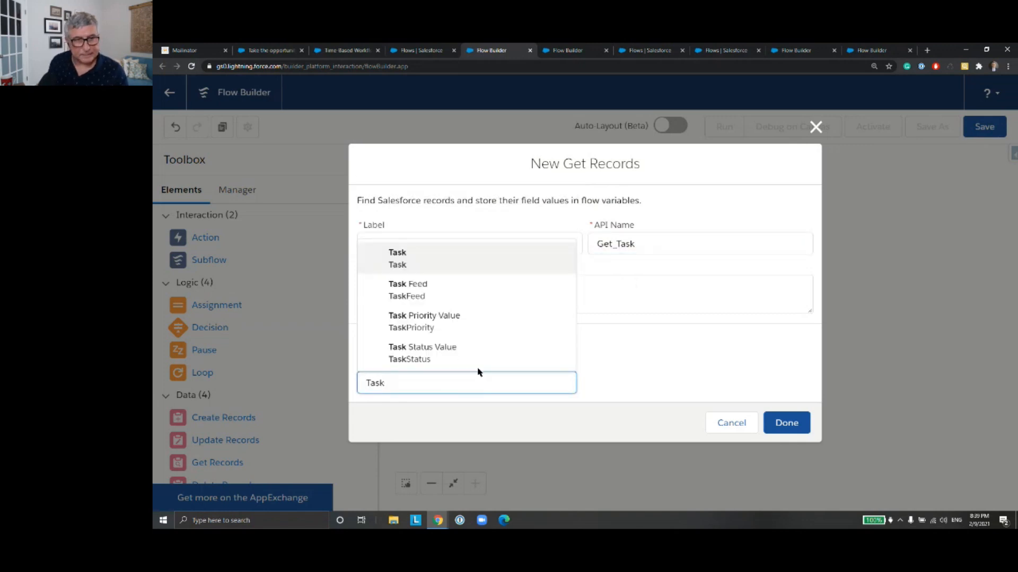
click(474, 260)
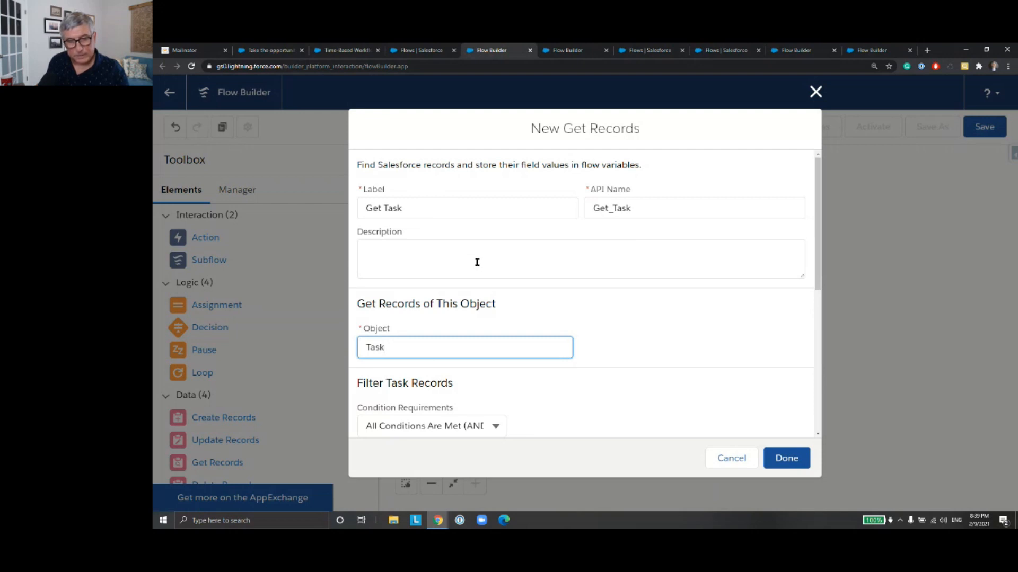
Step: Filter the Task records so that CreatedDate is Greater Than the OneMonthAgoFormula resource
scroll(475, 291, down, 3)
click(467, 295)
text(Create)
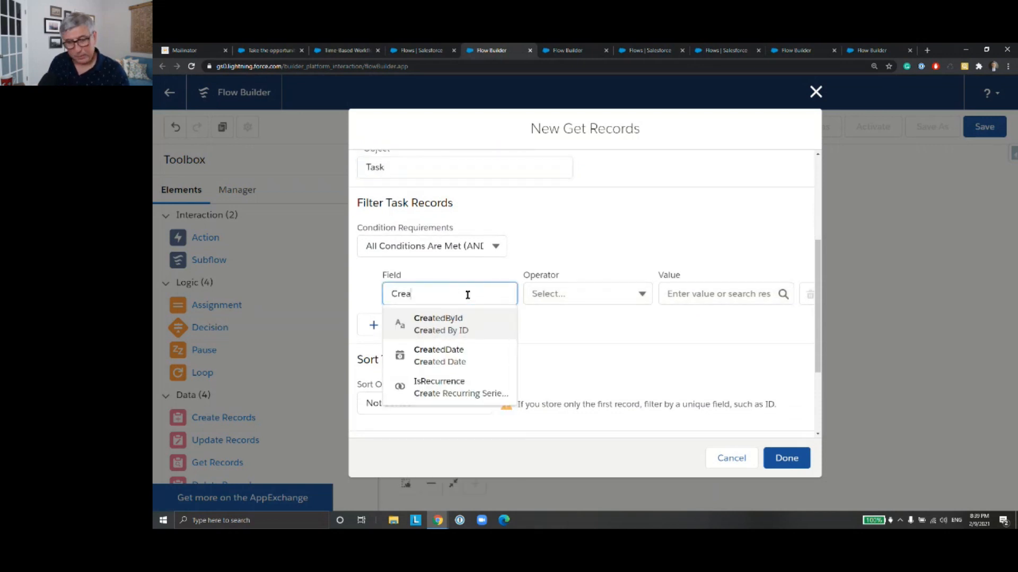
click(468, 355)
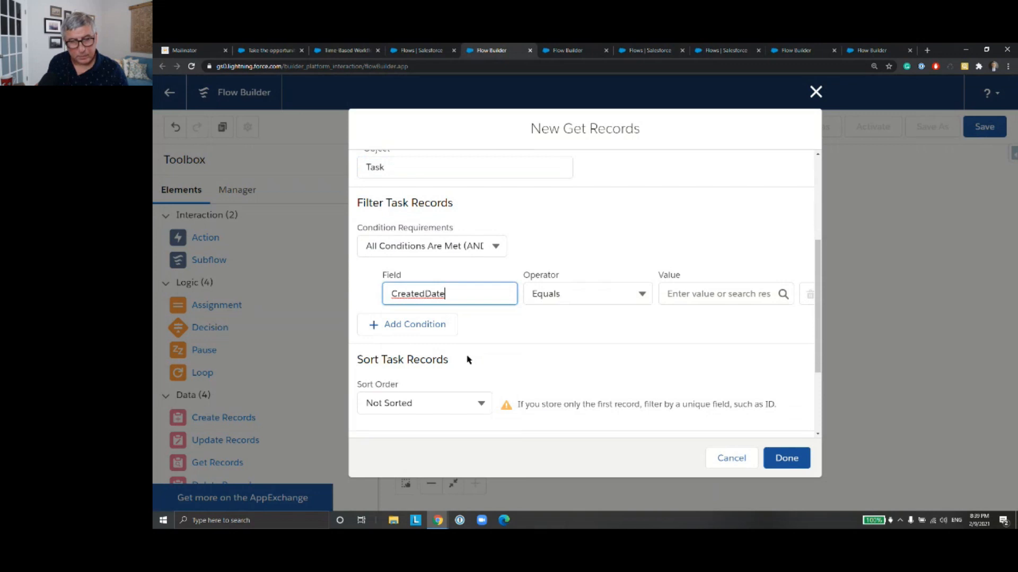
click(641, 296)
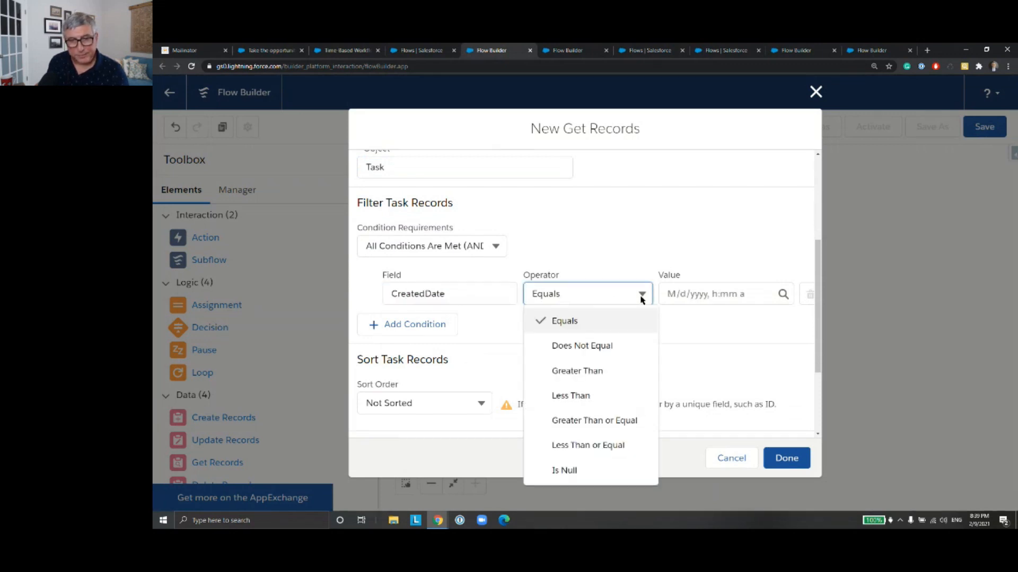
click(636, 369)
click(687, 295)
text(One)
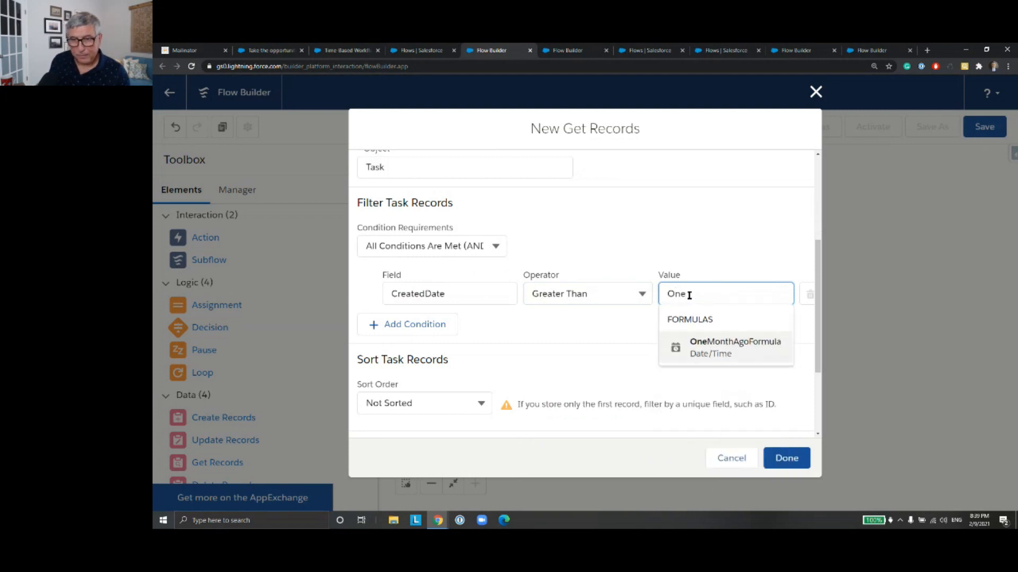
click(710, 348)
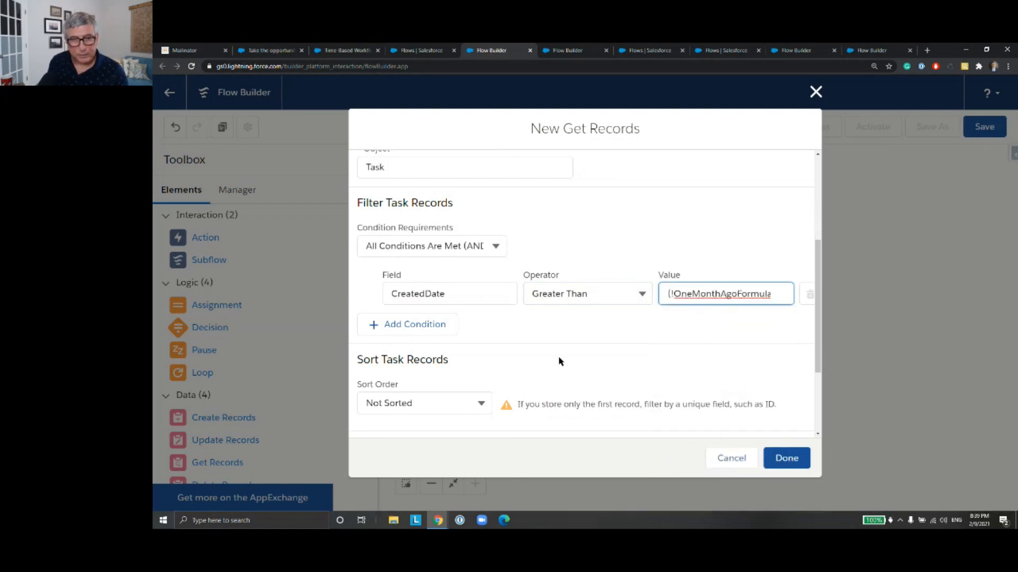
Step: Add a second filter condition to Get Task requiring that Status Equals Closed
click(432, 328)
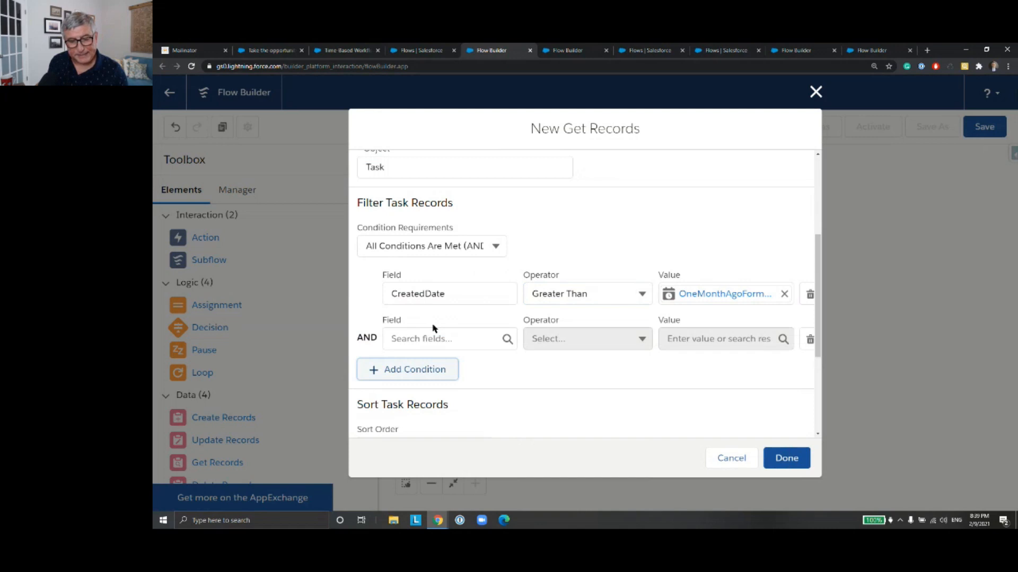
click(428, 337)
text(Stat)
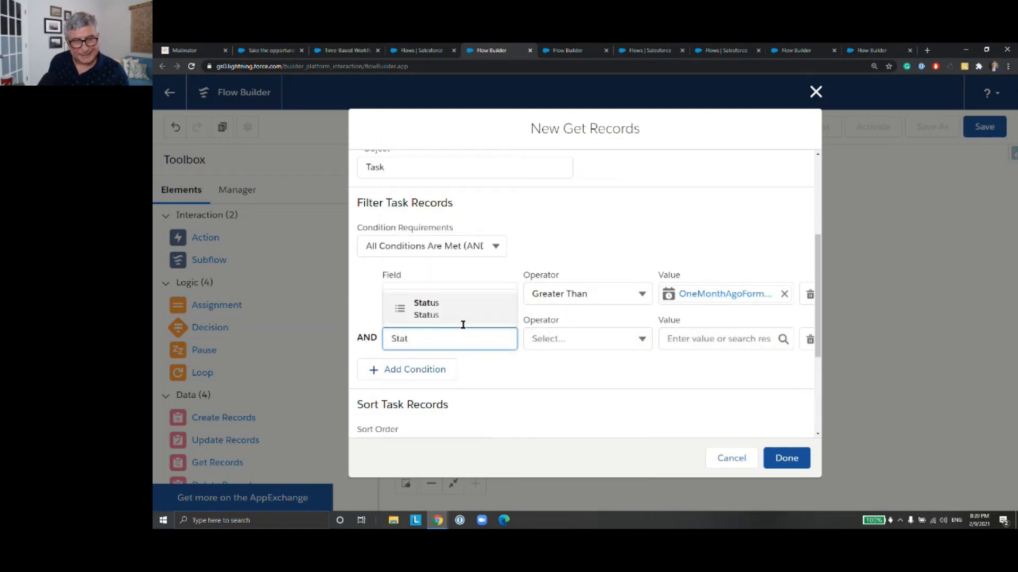
click(466, 314)
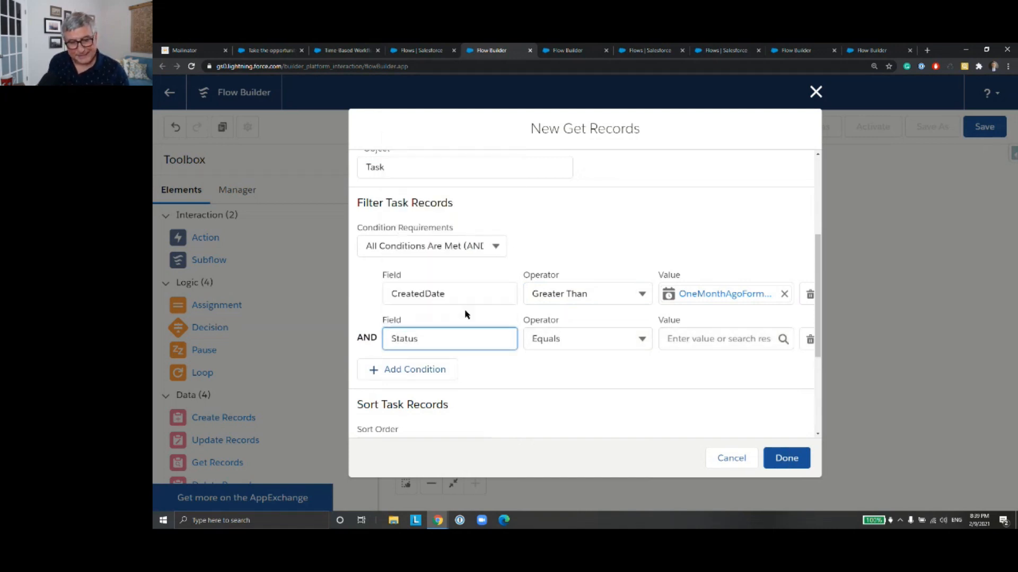
click(693, 340)
text(Closed)
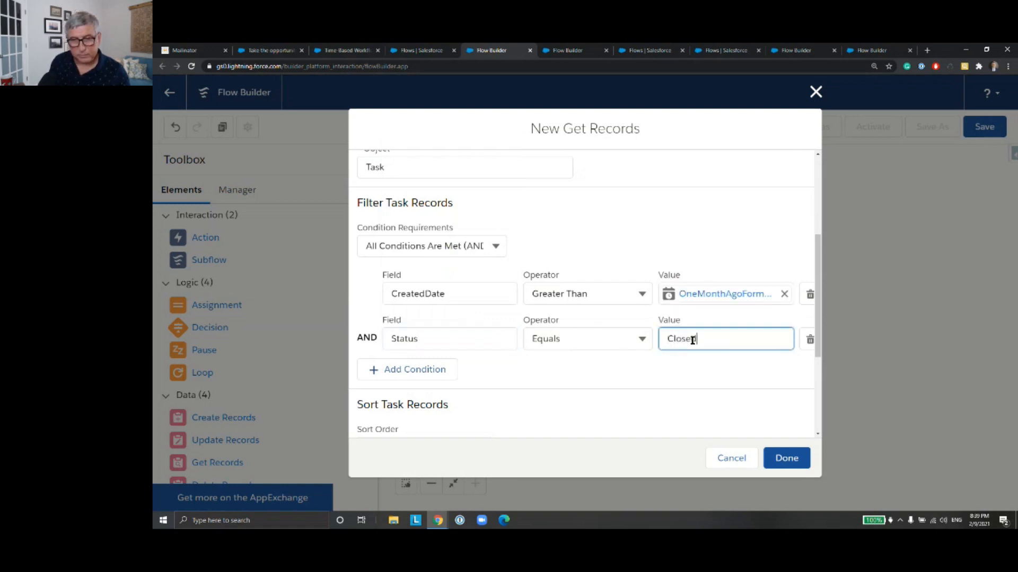
click(707, 363)
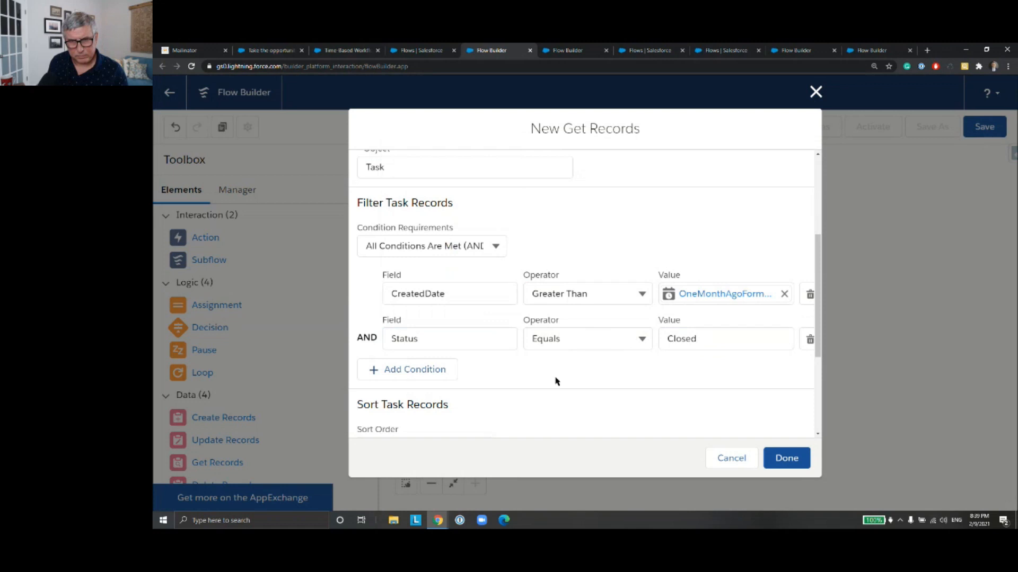
Step: Add a third filter condition to Get Task requiring that TaskSubtype Equals Call
click(418, 371)
click(423, 381)
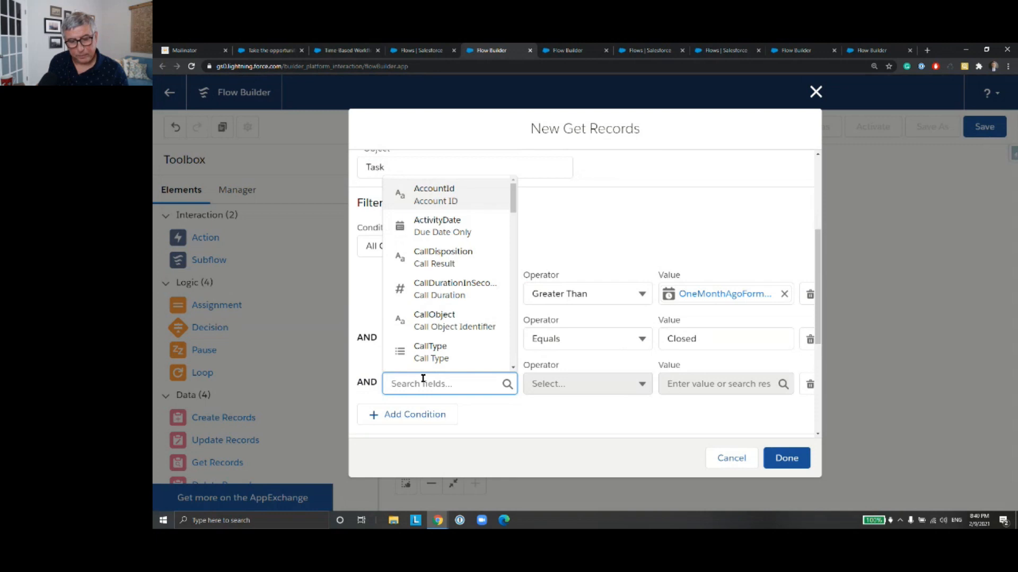
text(TaSK)
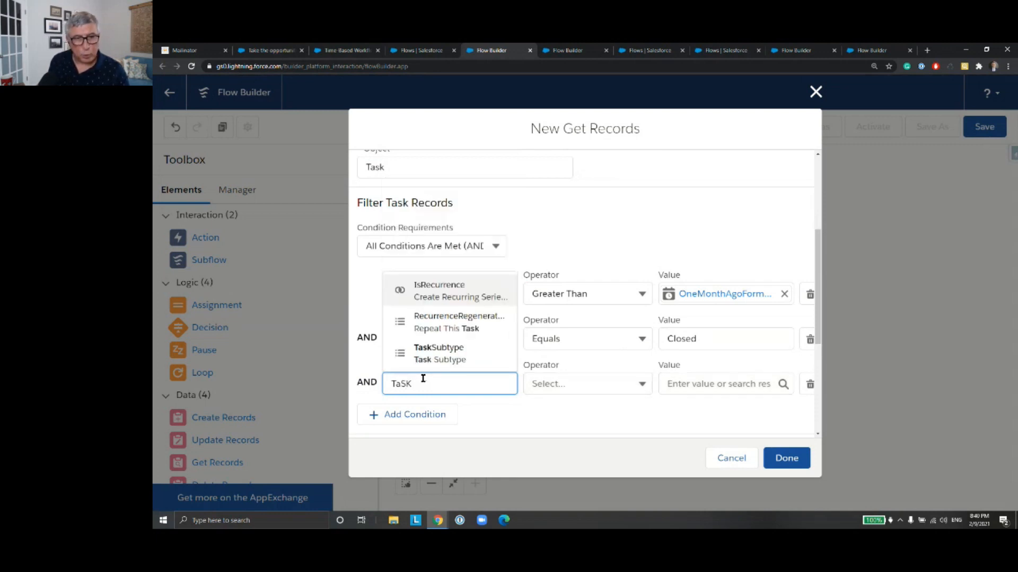
click(446, 353)
click(708, 385)
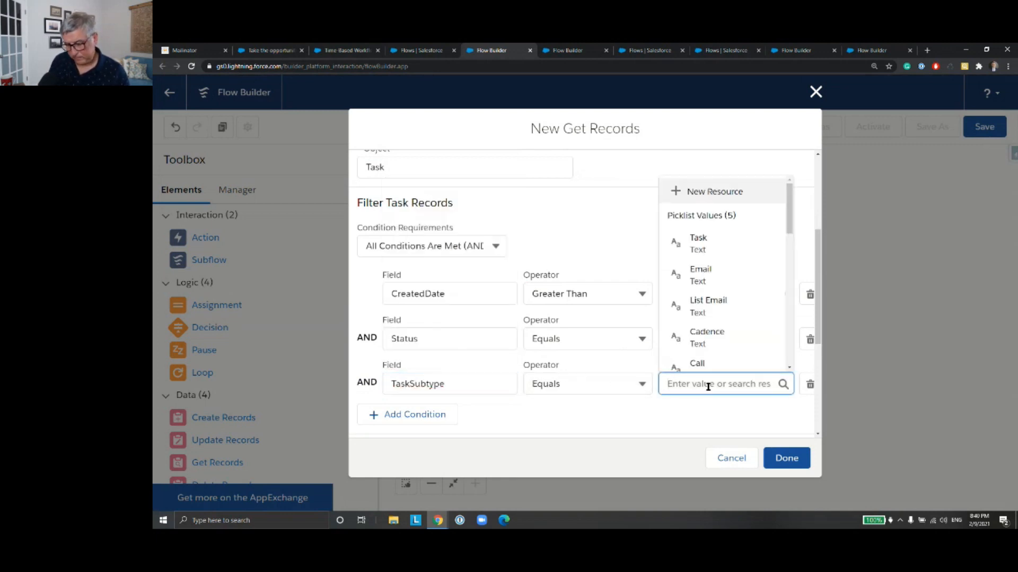
text(cALL)
click(702, 355)
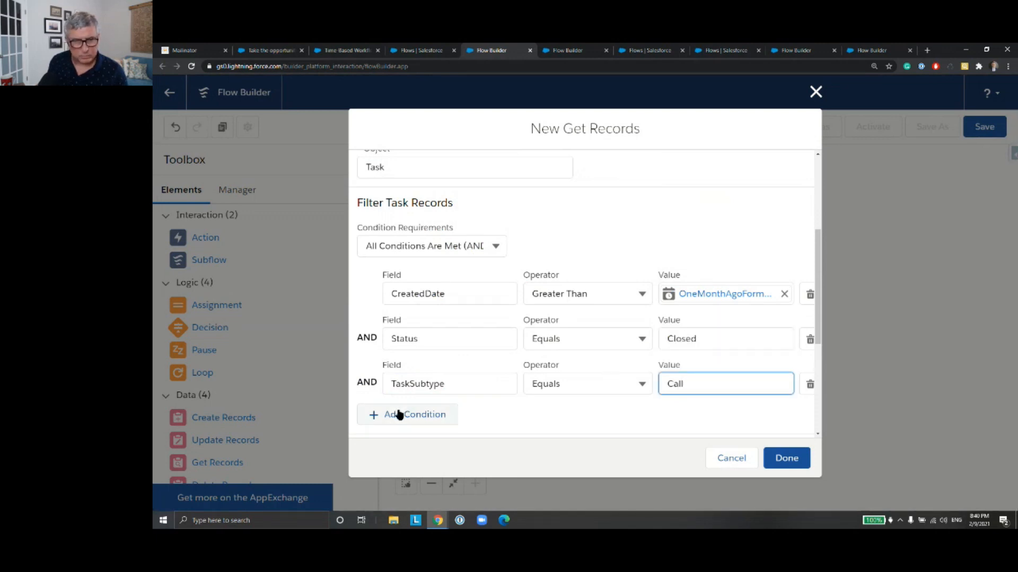
Step: Add a fourth filter condition to Get Task requiring that WhatId Equals {!$Record.Id}
click(402, 416)
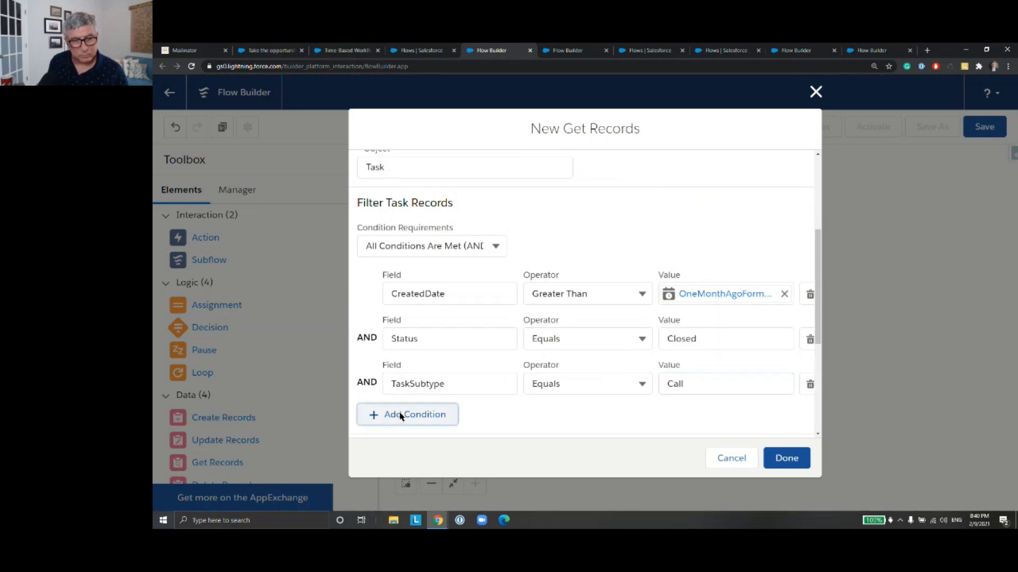
click(425, 426)
scroll(451, 389, down, 4)
text(wHAT)
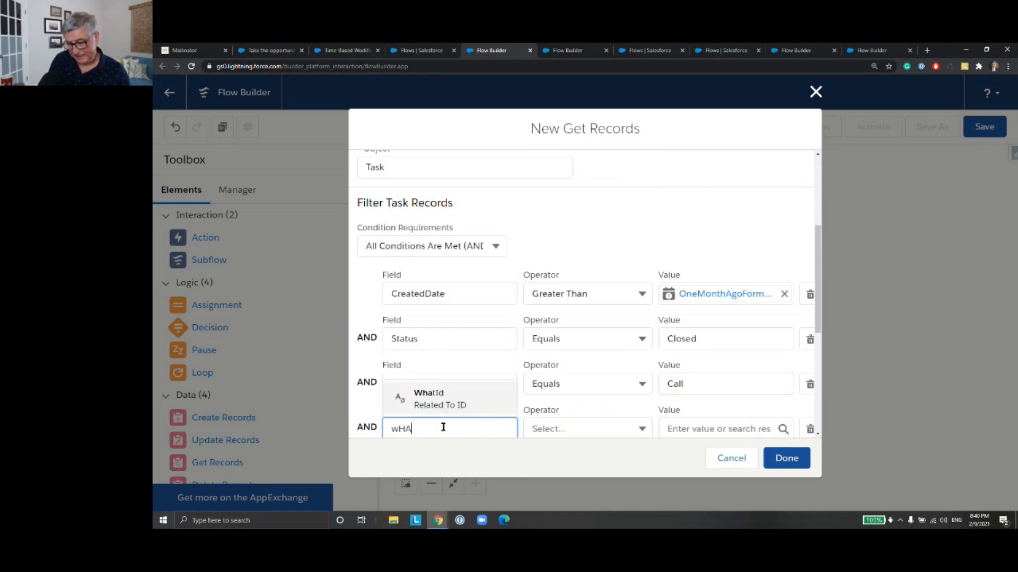
click(447, 400)
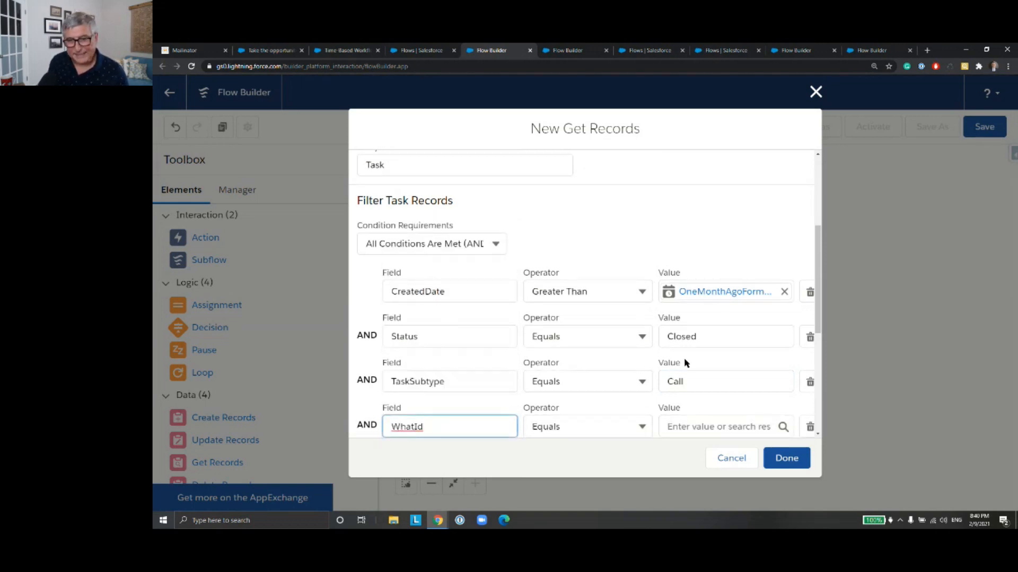
scroll(683, 345, down, 3)
click(682, 247)
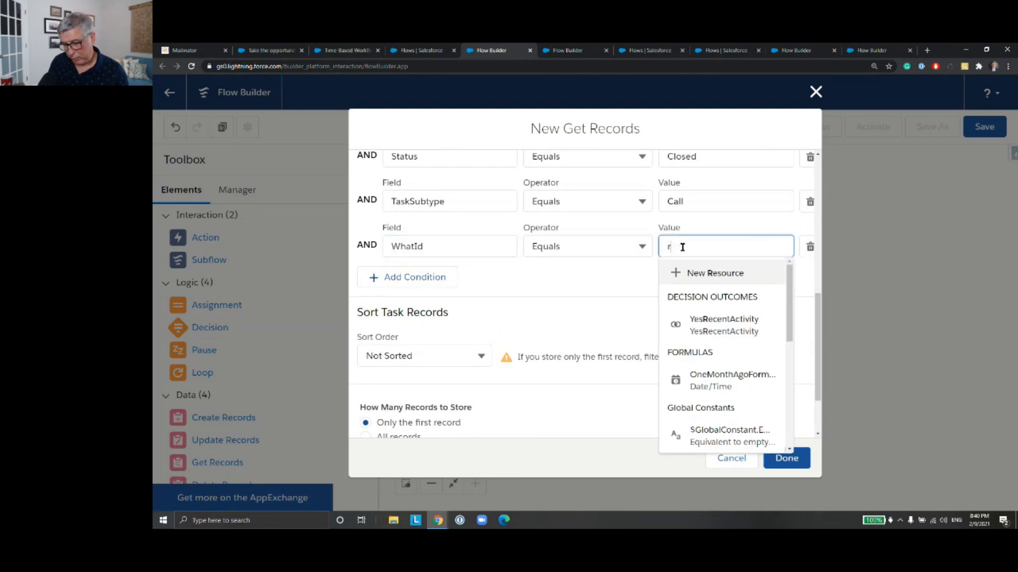
text(rECOR)
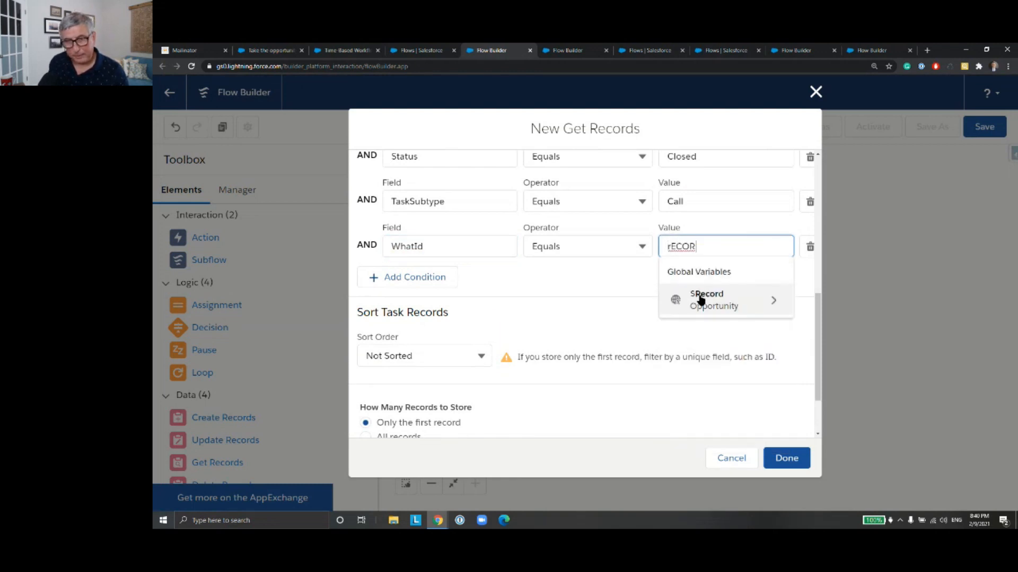
click(701, 300)
text(Id)
scroll(729, 323, down, 7)
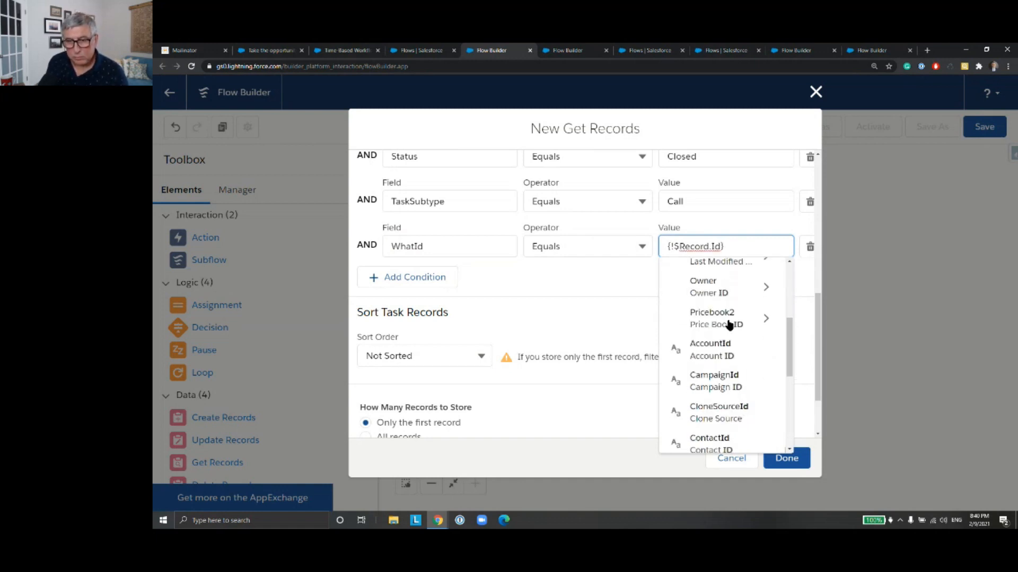
click(733, 372)
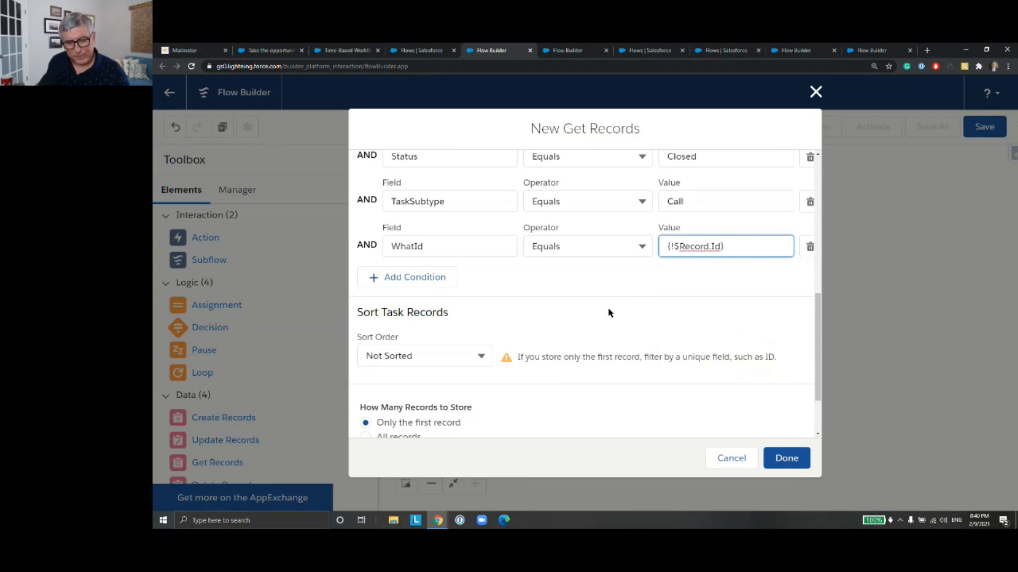
Step: Sort the Task records in Descending order by CreatedDate and finish the Get Task element
scroll(544, 329, down, 2)
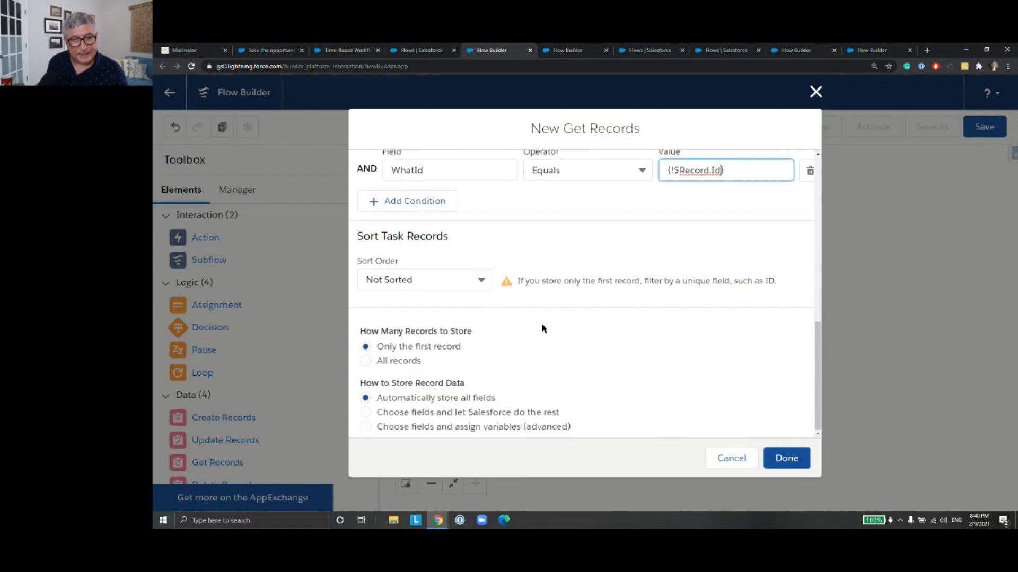
click(487, 280)
click(459, 330)
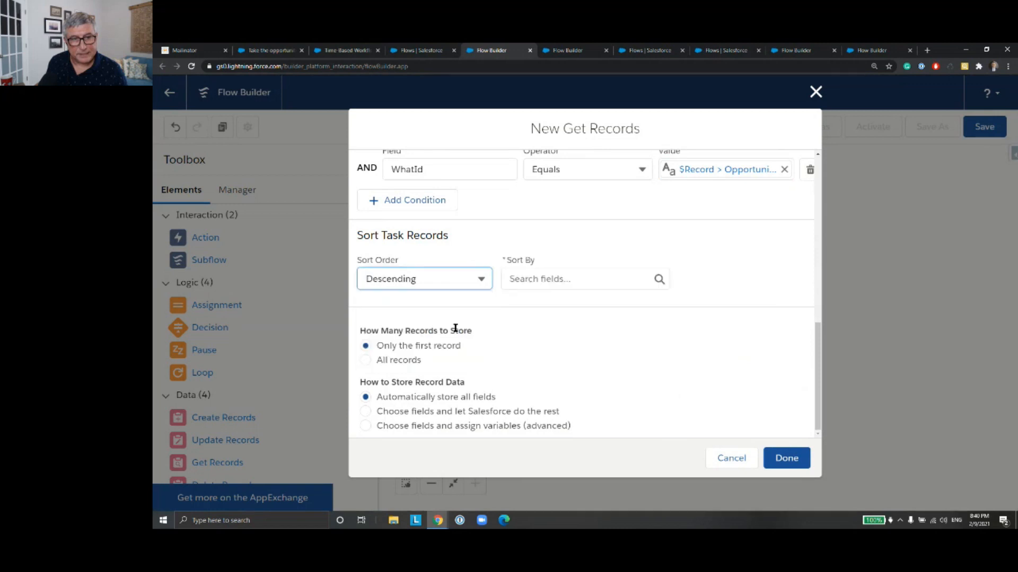
click(554, 278)
text(Cre)
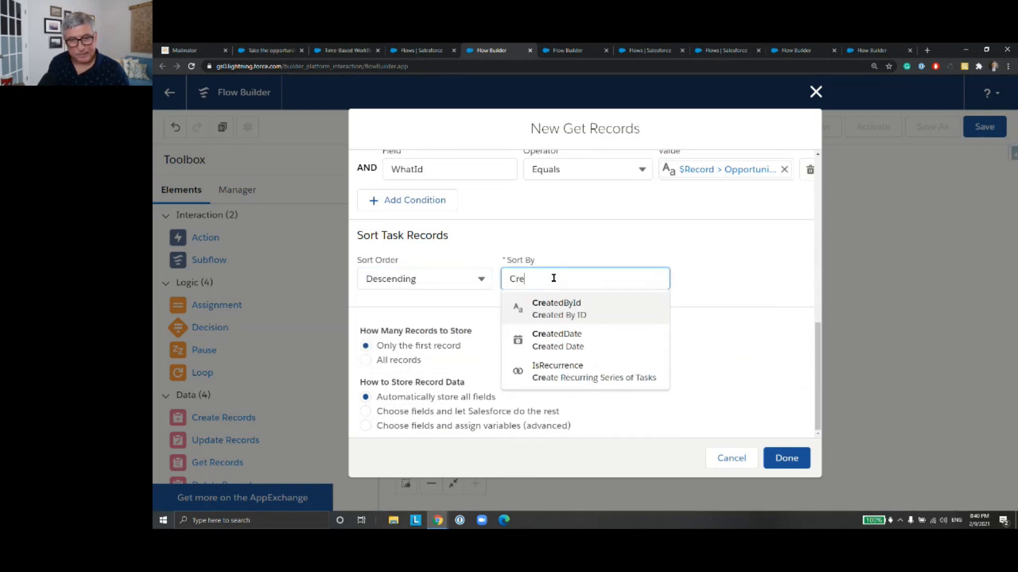
click(565, 339)
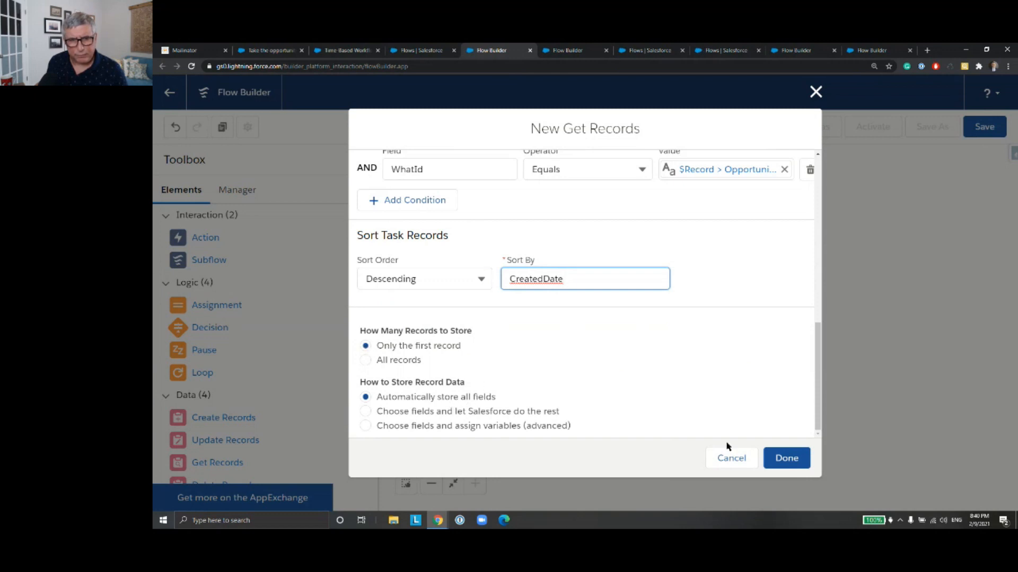
click(788, 458)
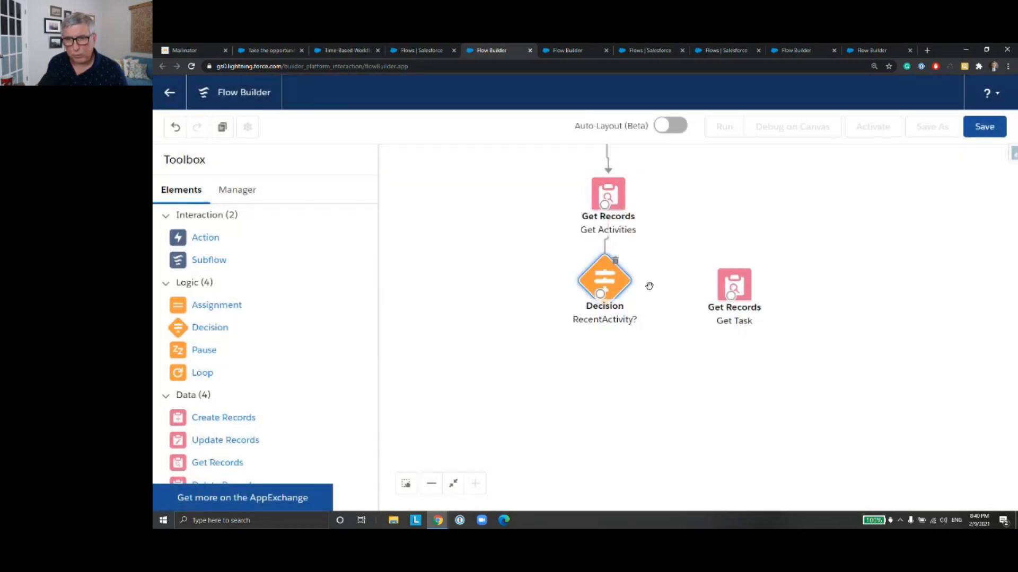
Step: Connect the RecentActivity? decision to Get Task using the NoRecentActivity outcome
drag(601, 295, 728, 293)
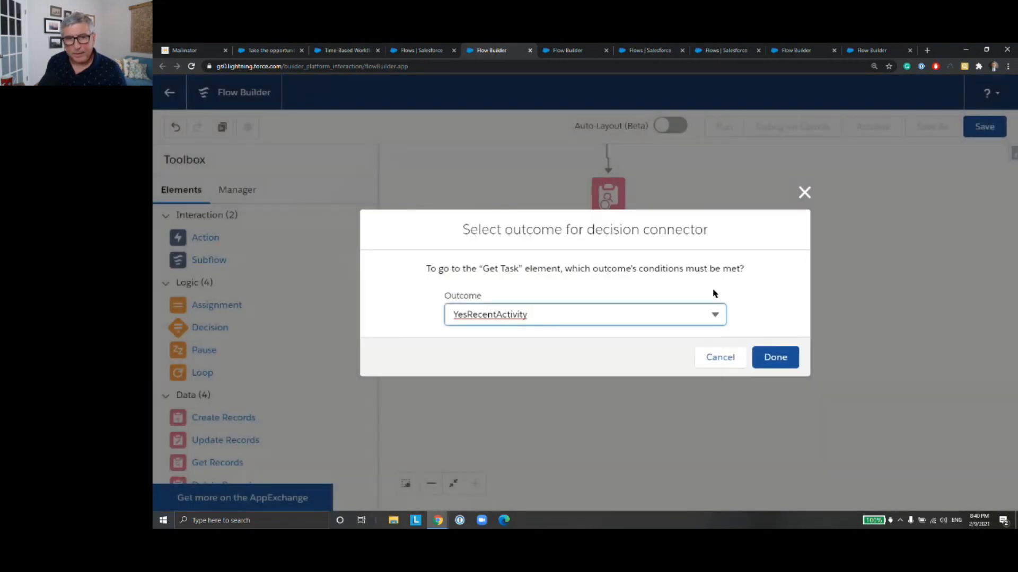
click(710, 315)
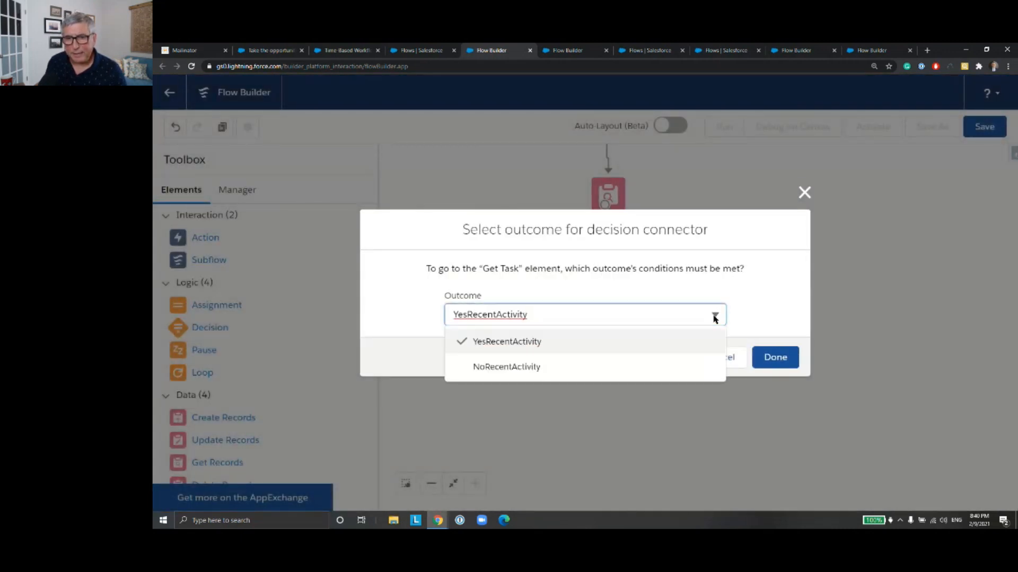
click(665, 364)
click(775, 359)
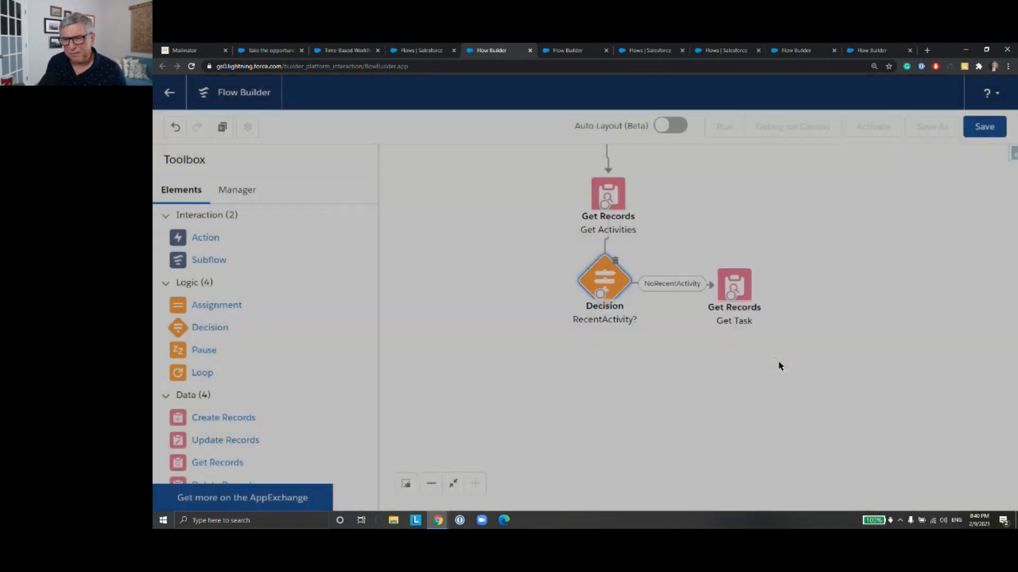
click(732, 288)
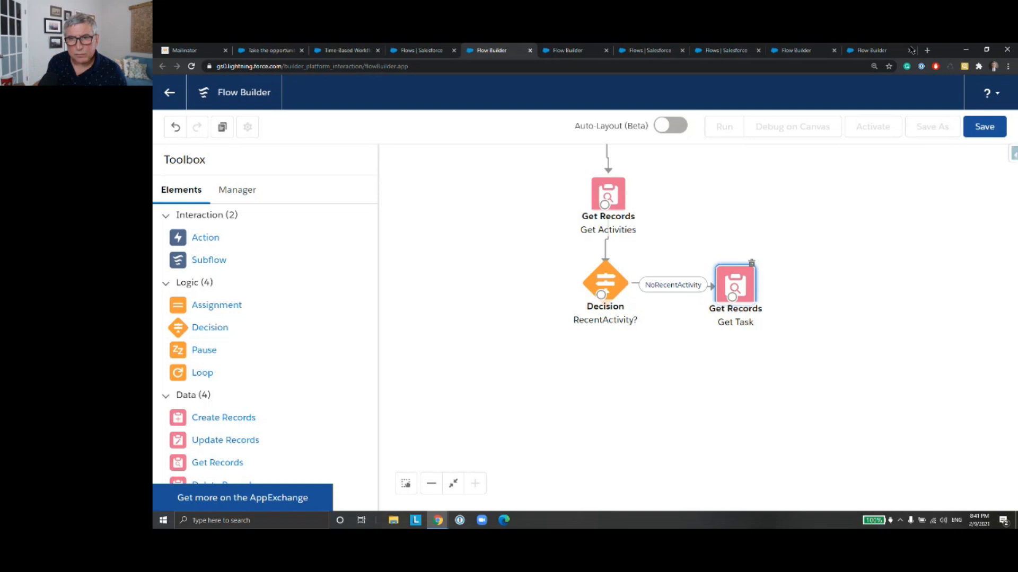
Step: Review the start date, start time and frequency in the Start element's schedule, and close it without changes
drag(720, 183, 731, 325)
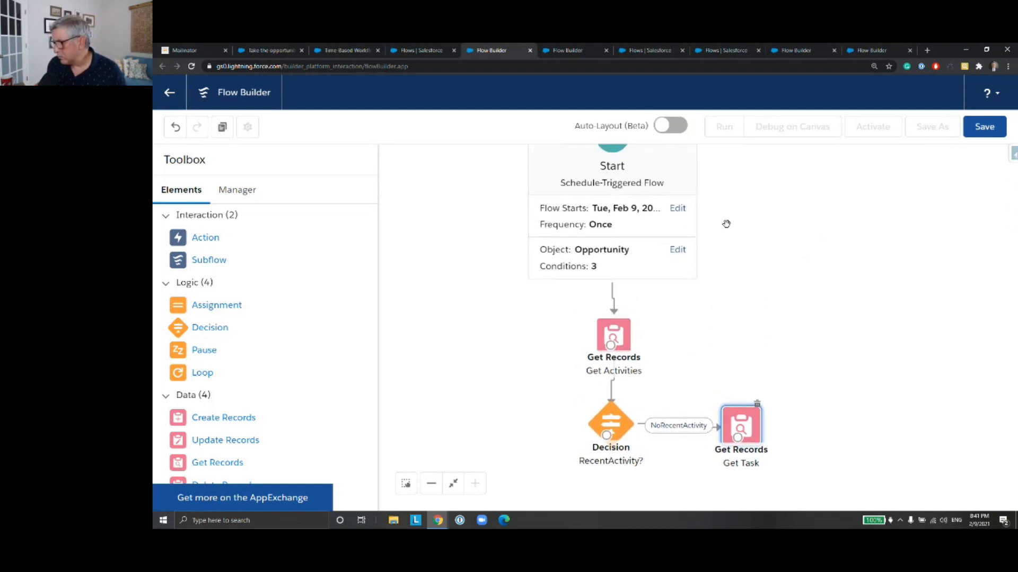
click(651, 223)
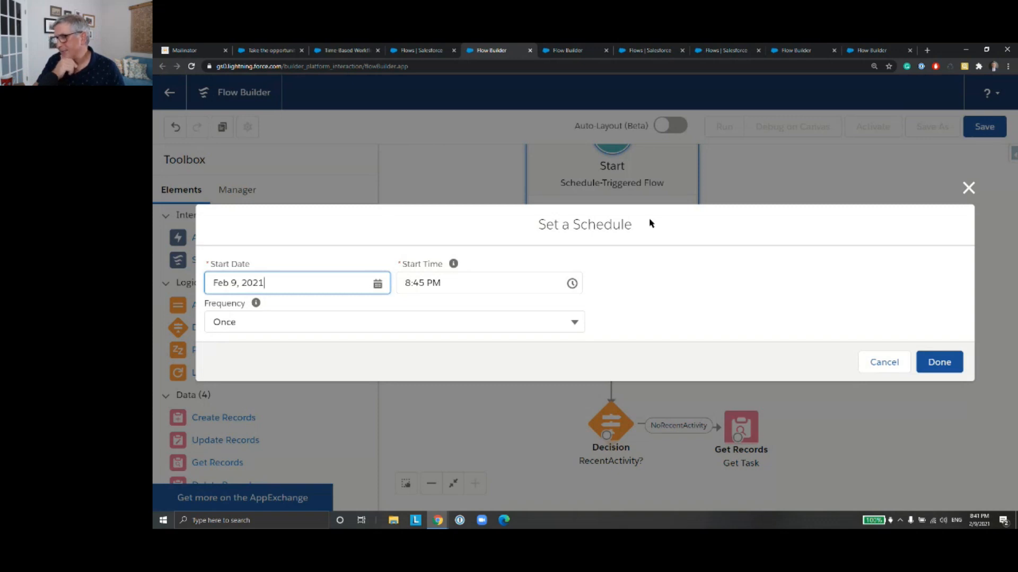
click(939, 366)
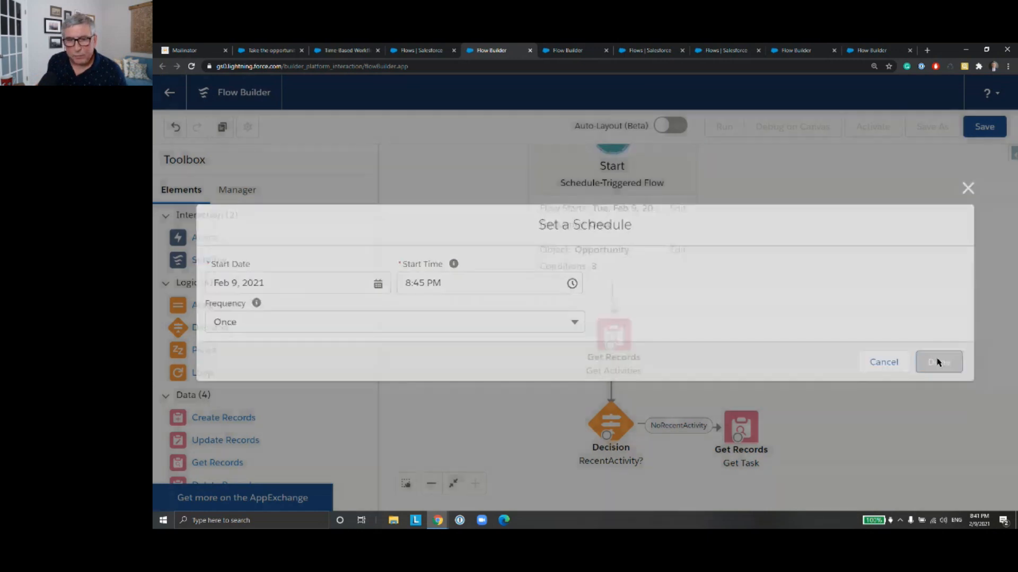
drag(756, 347, 743, 271)
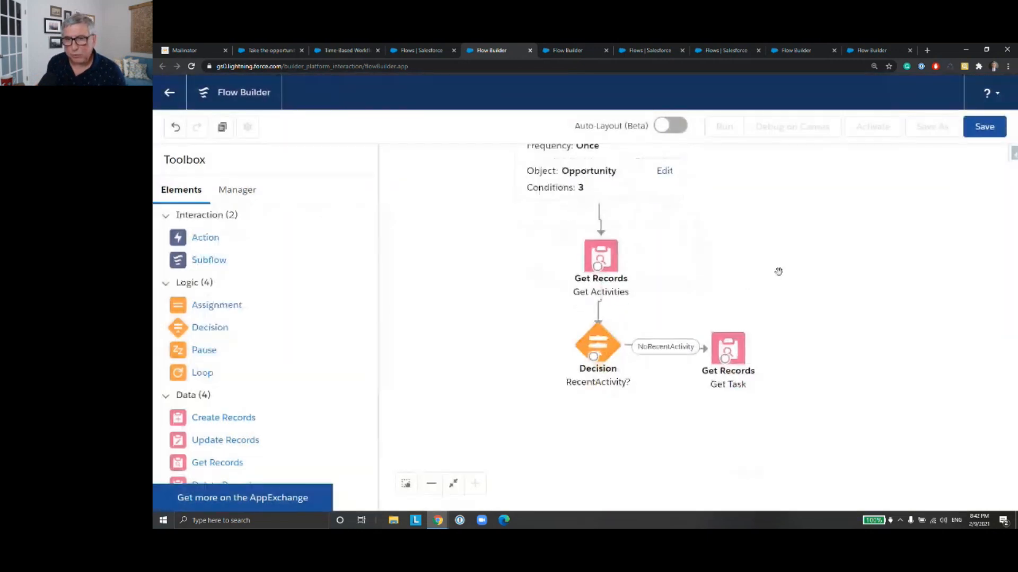
drag(785, 310, 780, 236)
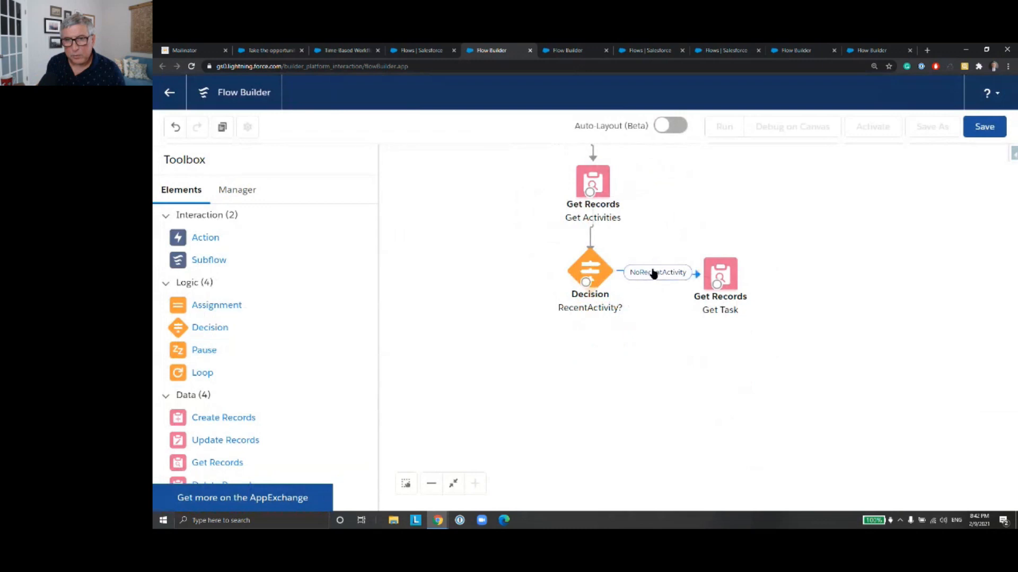
Step: Review the Get Task element's object and filter settings, and close it without changes
drag(715, 202, 726, 272)
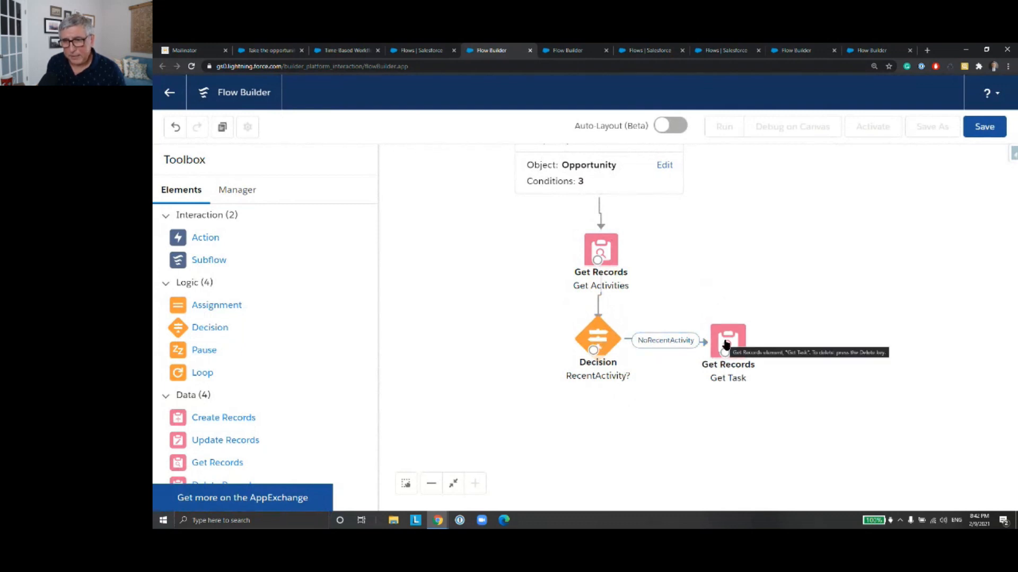
drag(806, 336, 790, 252)
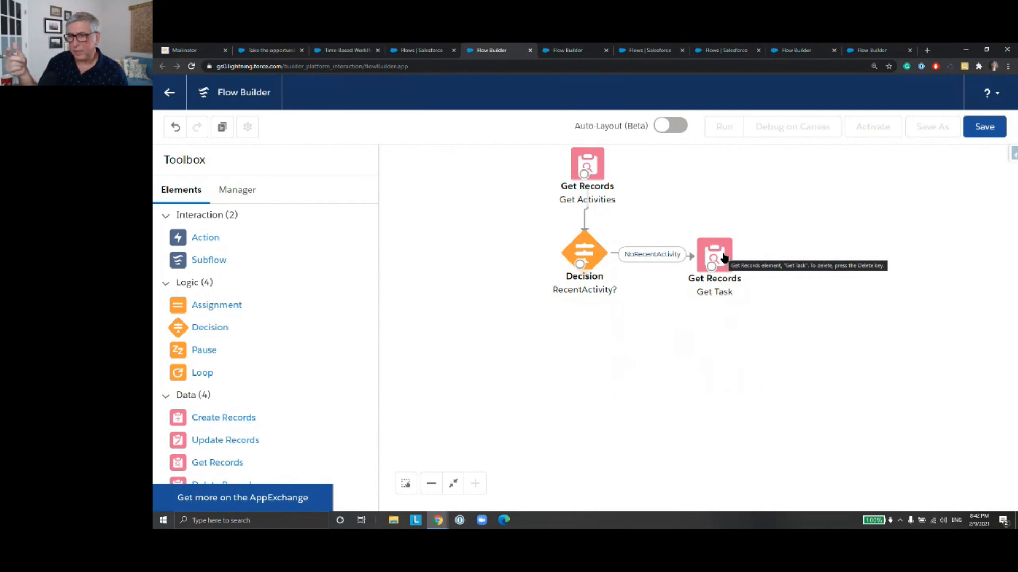
click(724, 258)
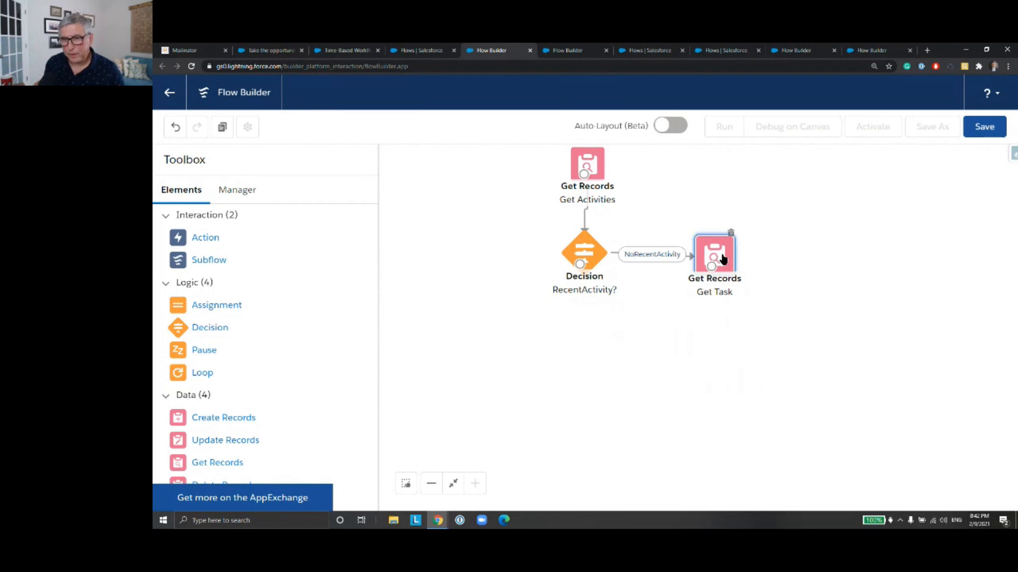
double_click(724, 259)
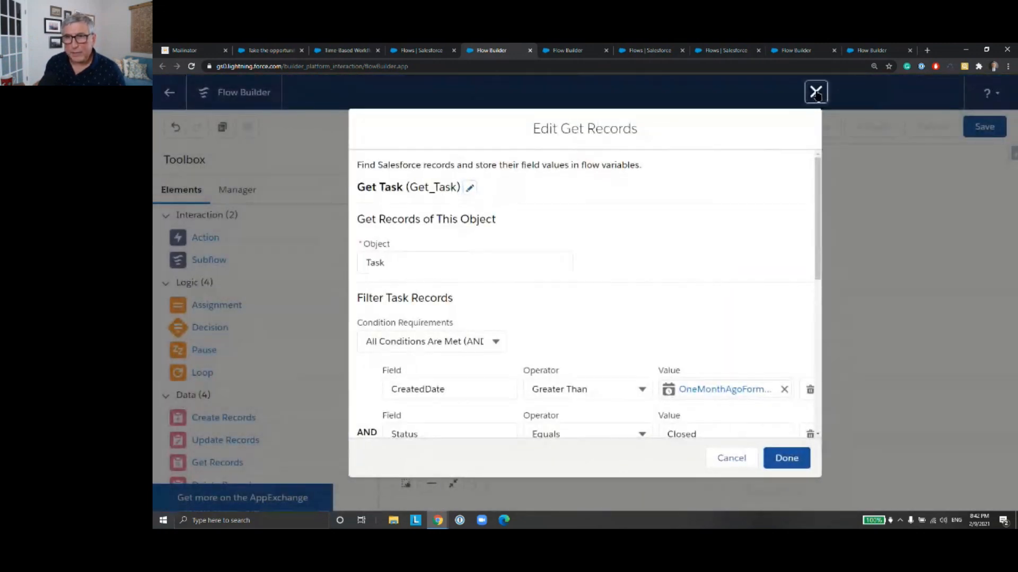
click(812, 91)
Step: Add a Decision element below Get Task, labelled ClosedTask? with the API name ClosedTask
drag(193, 332, 708, 332)
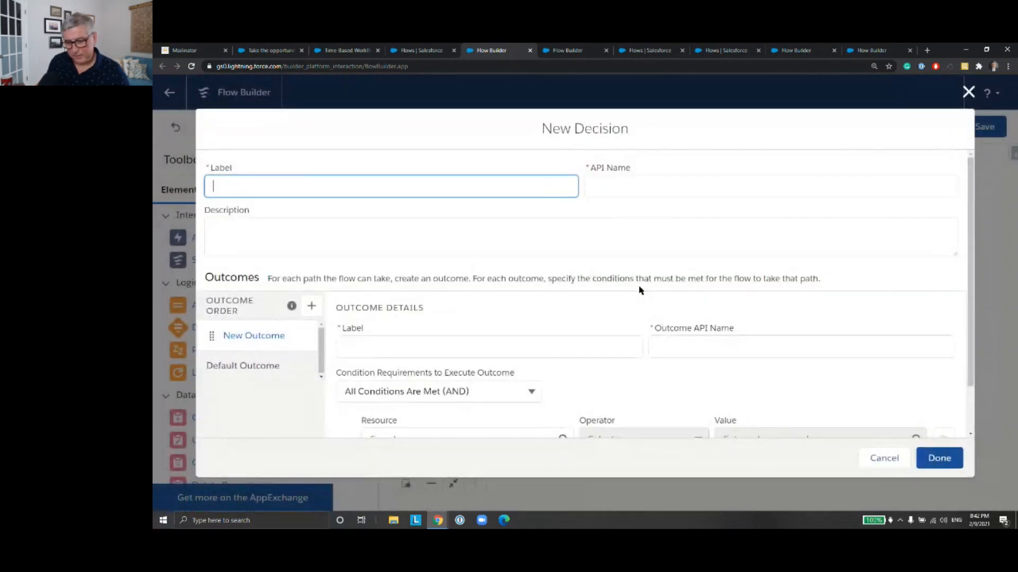
text(ClosedTask?)
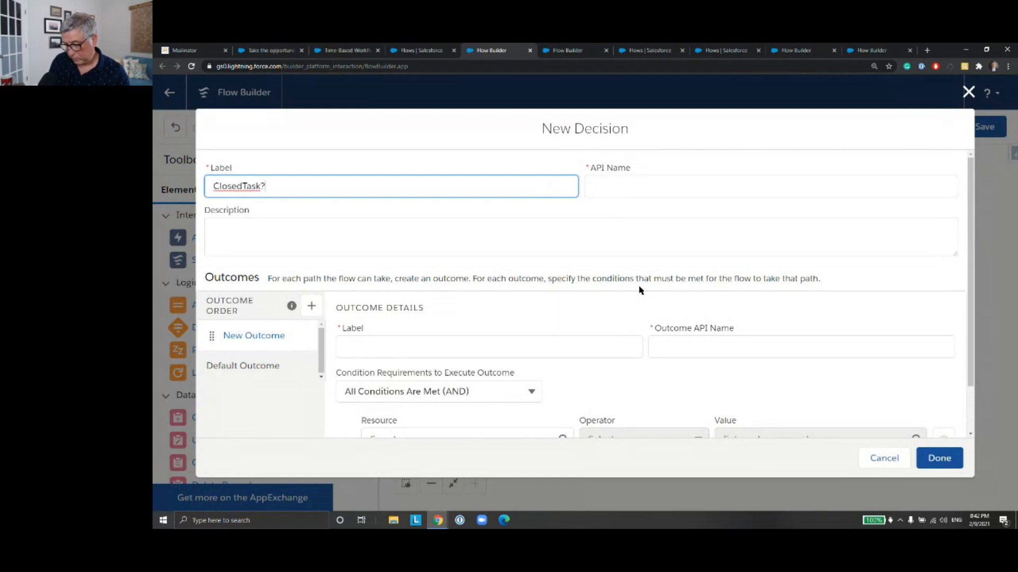
click(667, 177)
Step: Label the decision's first outcome NoClosedTask and give it the matching API name
click(423, 349)
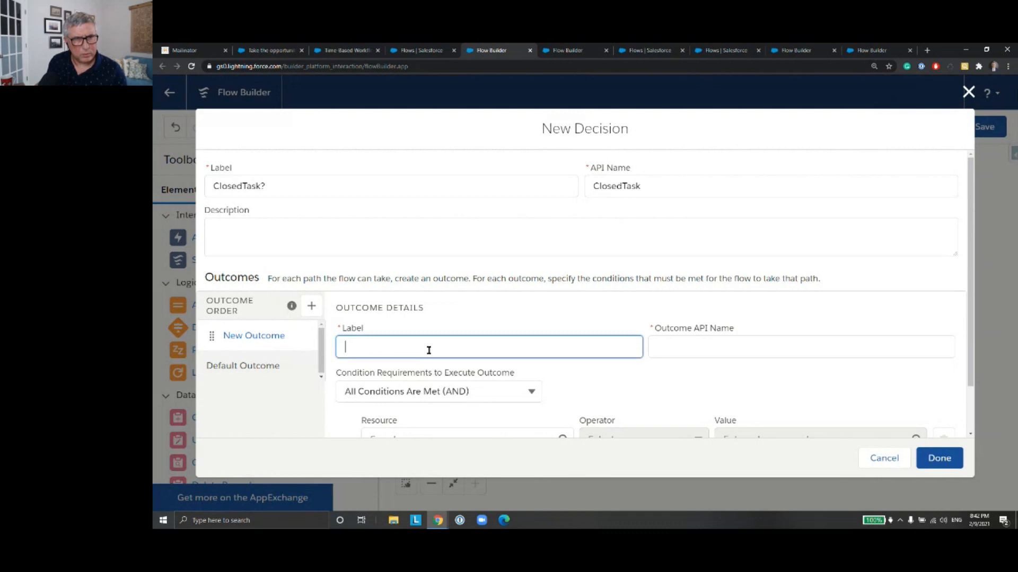
text(NoCLosedTask)
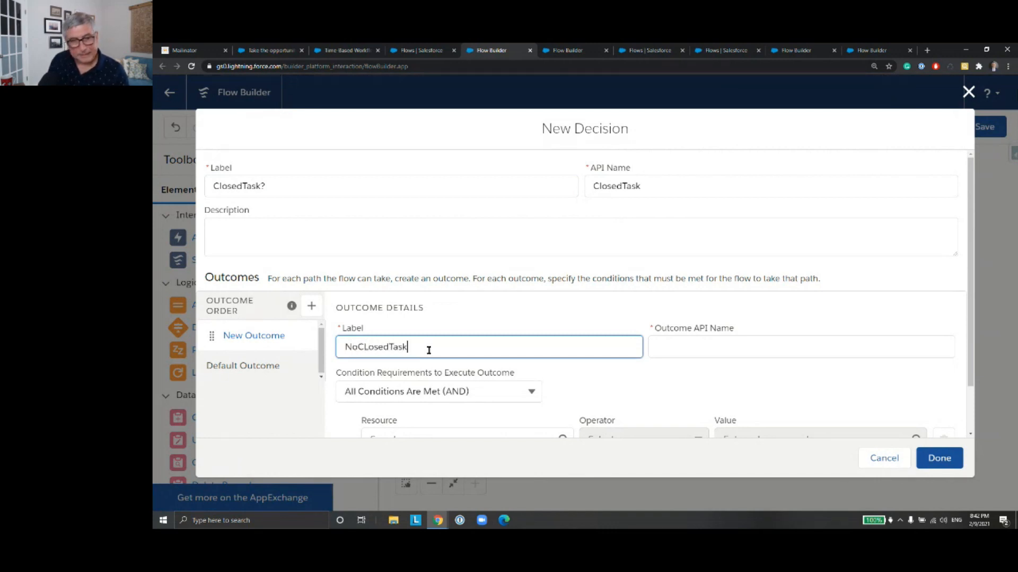
click(367, 349)
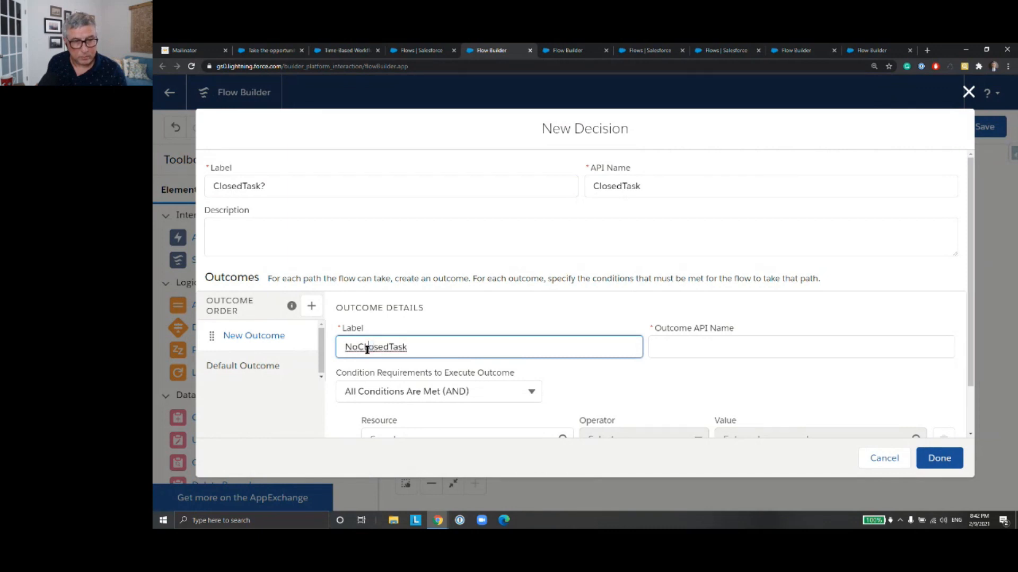
key(BackSpace)
text(l)
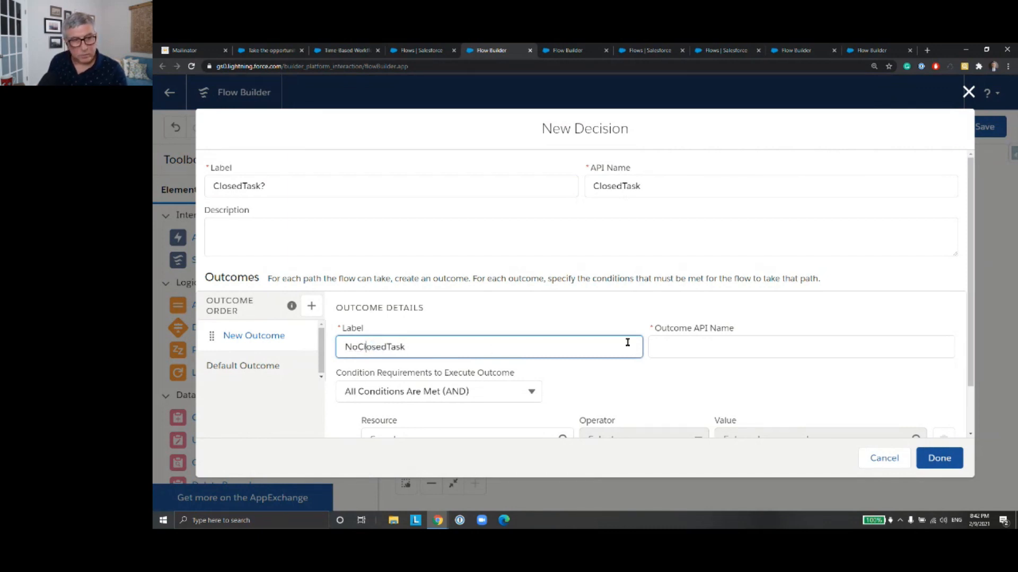
click(709, 342)
Step: Set the NoClosedTask condition so that Task from Get_Task Is Null equals {!$GlobalConstant.True}
scroll(686, 318, down, 1)
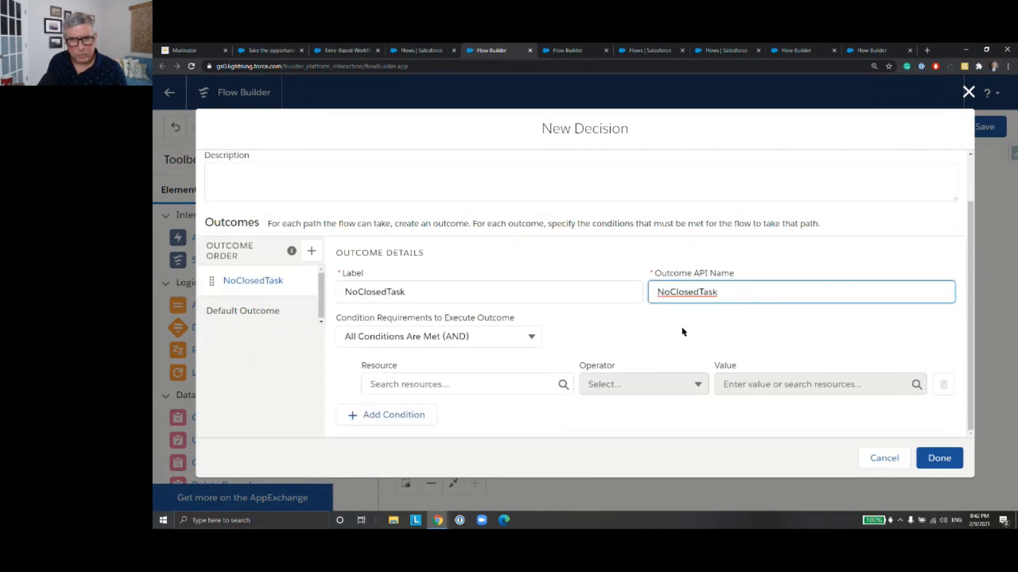
click(520, 385)
text(get)
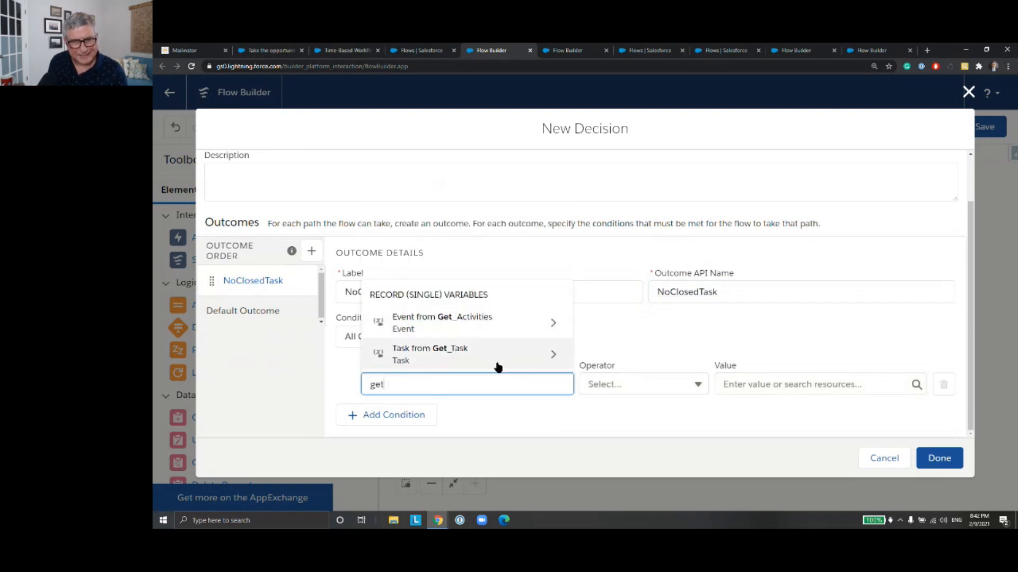
click(497, 366)
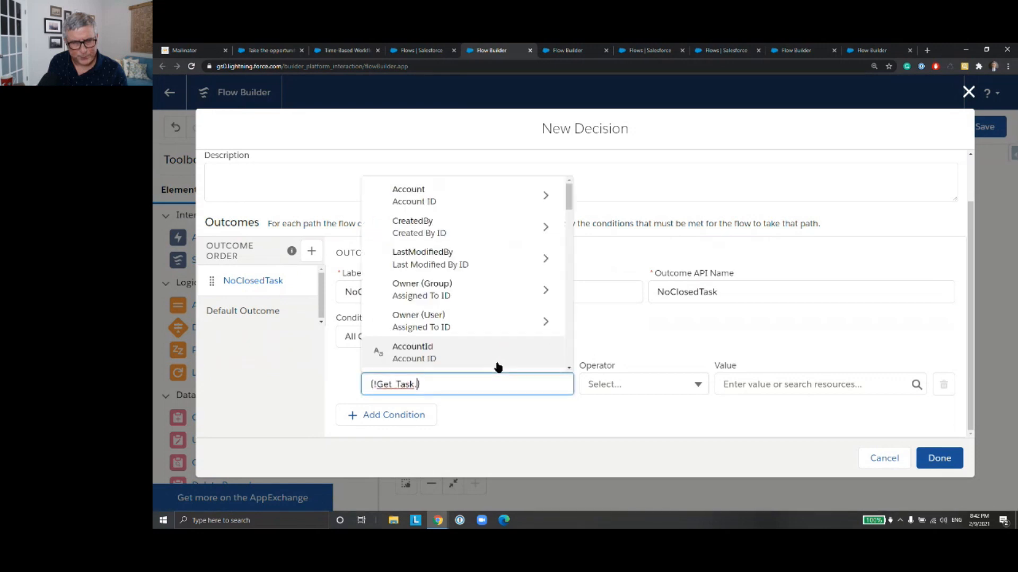
click(647, 390)
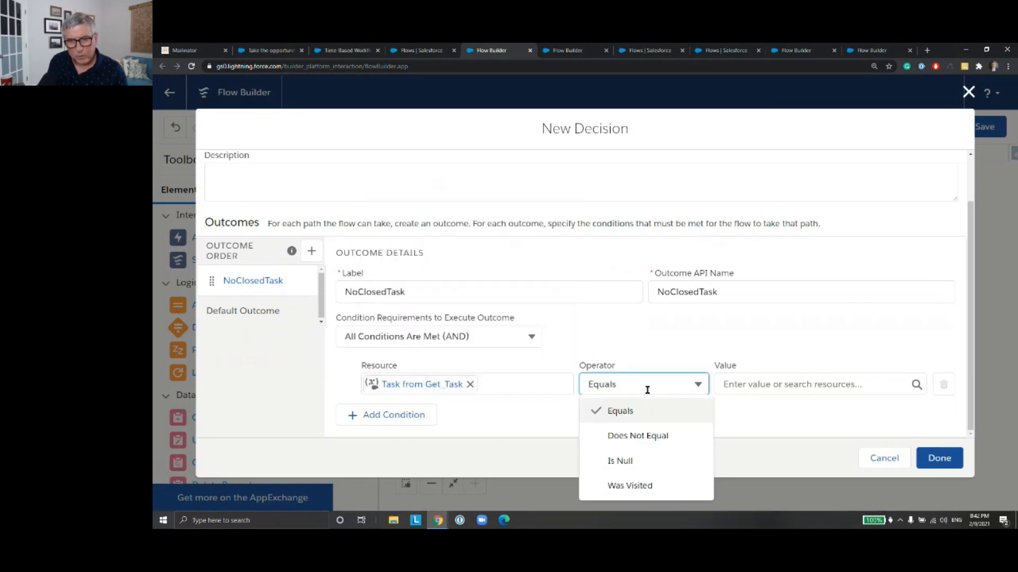
click(684, 463)
click(746, 384)
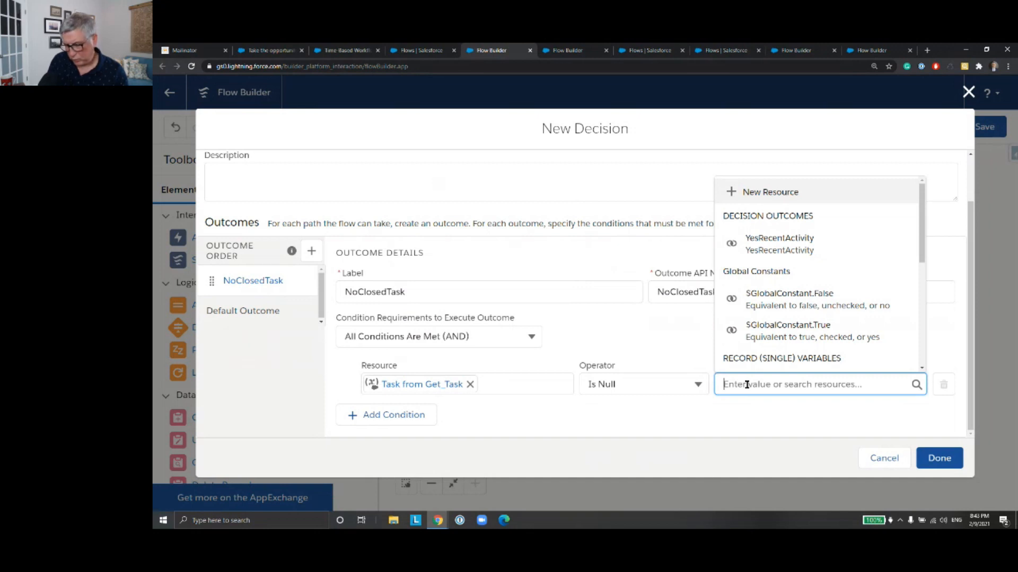
text(Y)
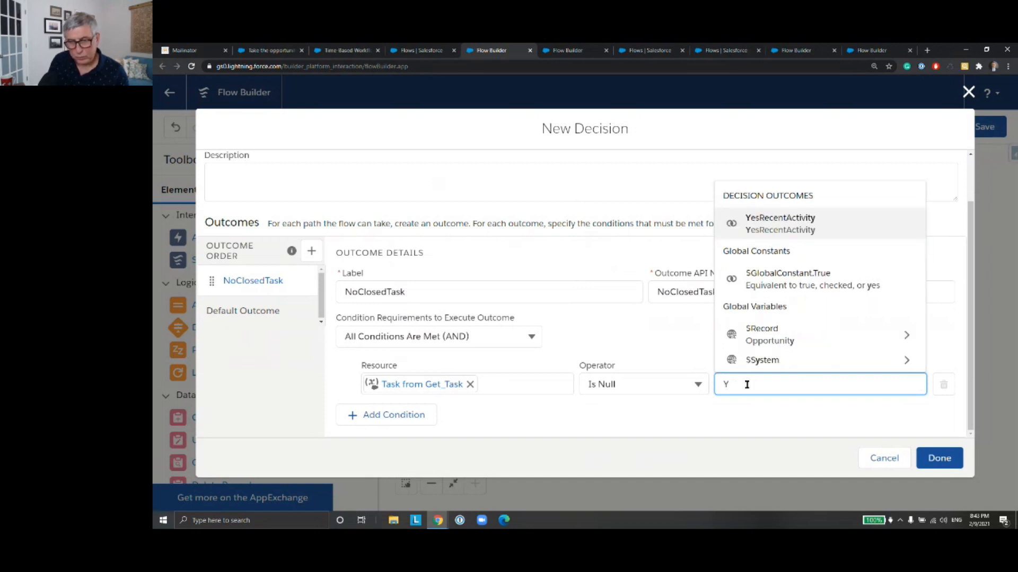
key(BackSpace)
text(True)
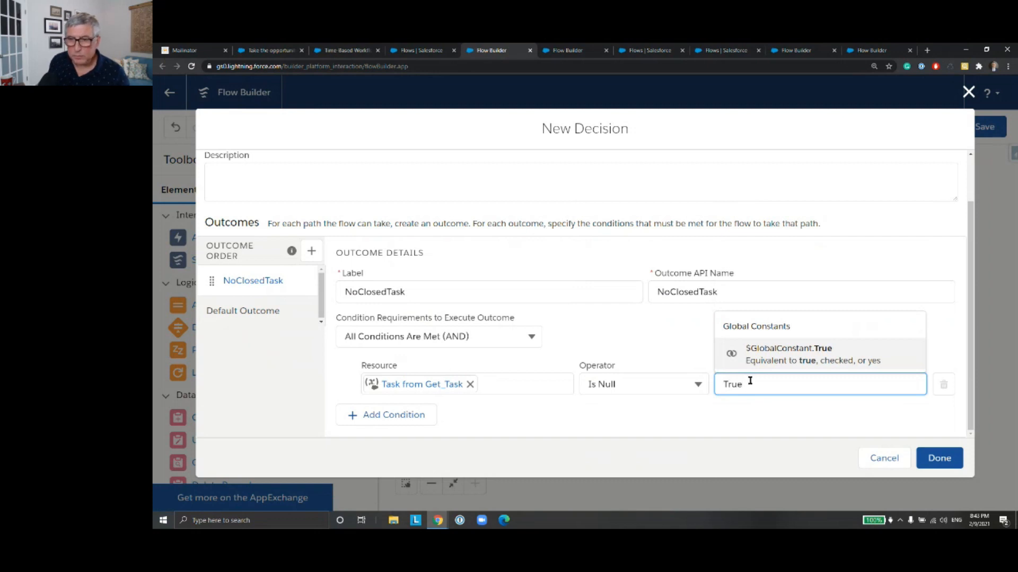
click(769, 355)
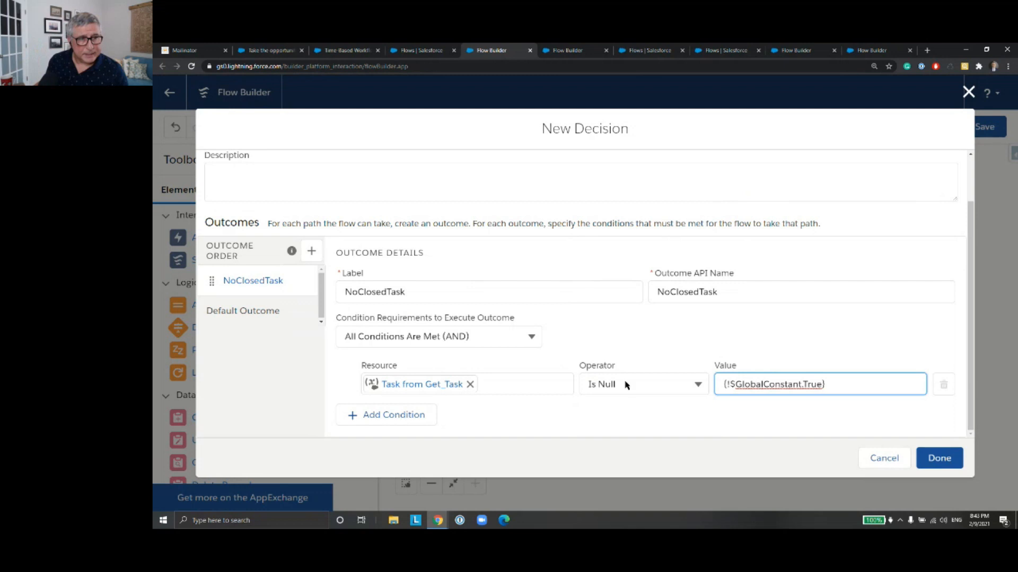
Step: Rename the default outcome YesClosedTask and finish the ClosedTask? decision
click(270, 321)
triple_click(426, 291)
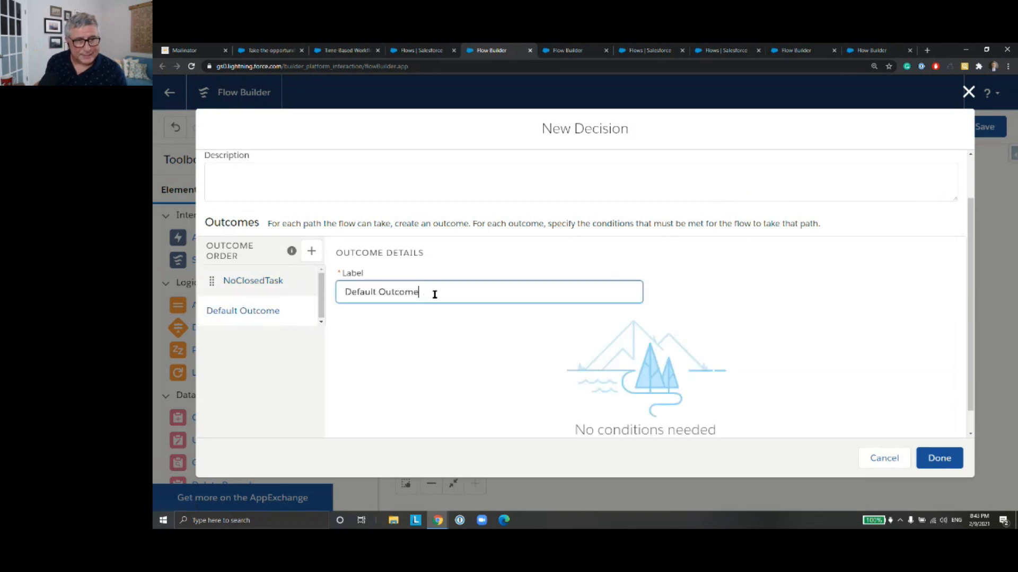
text(Yes)
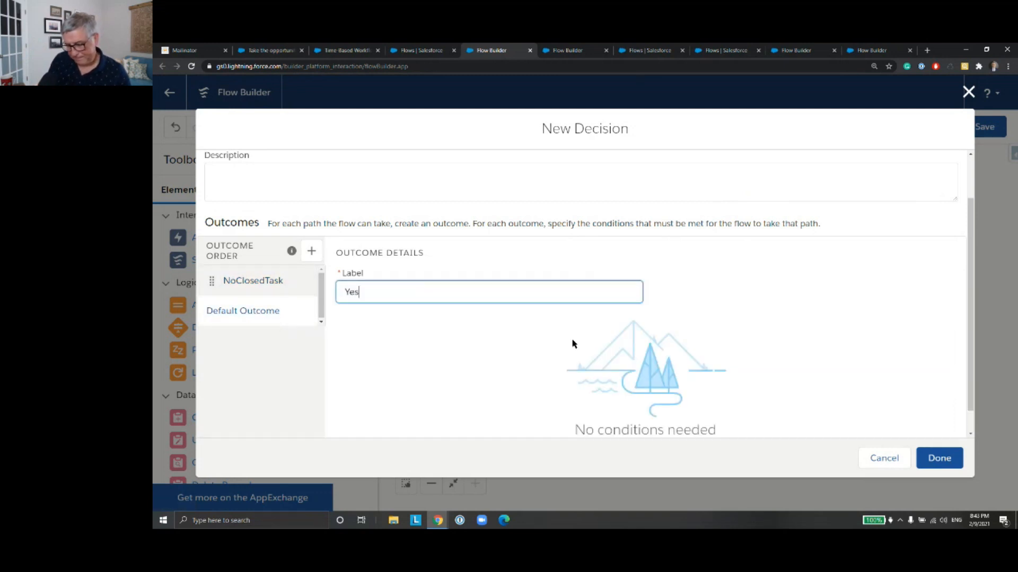
text(ClosedTask)
click(453, 367)
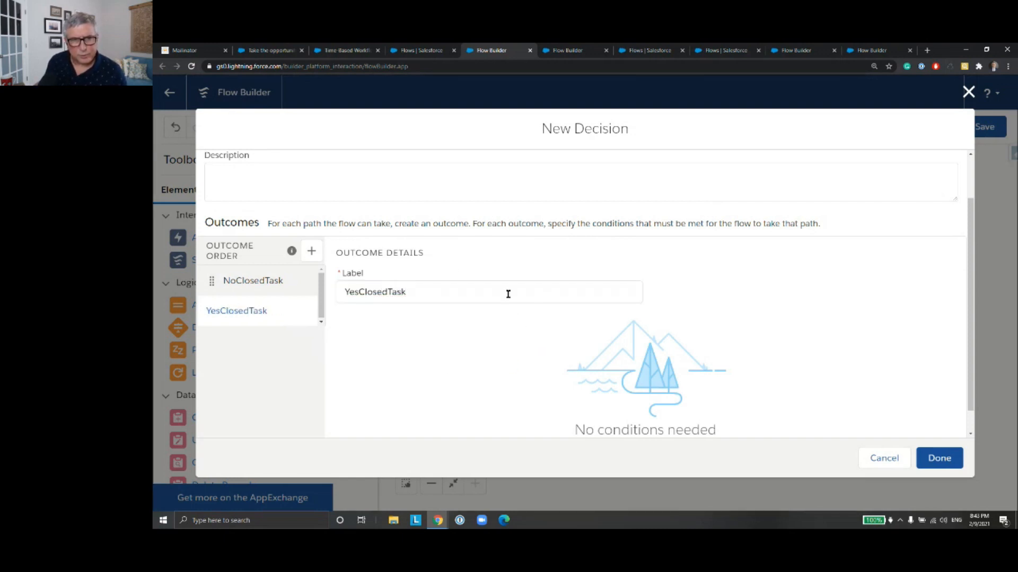
click(932, 459)
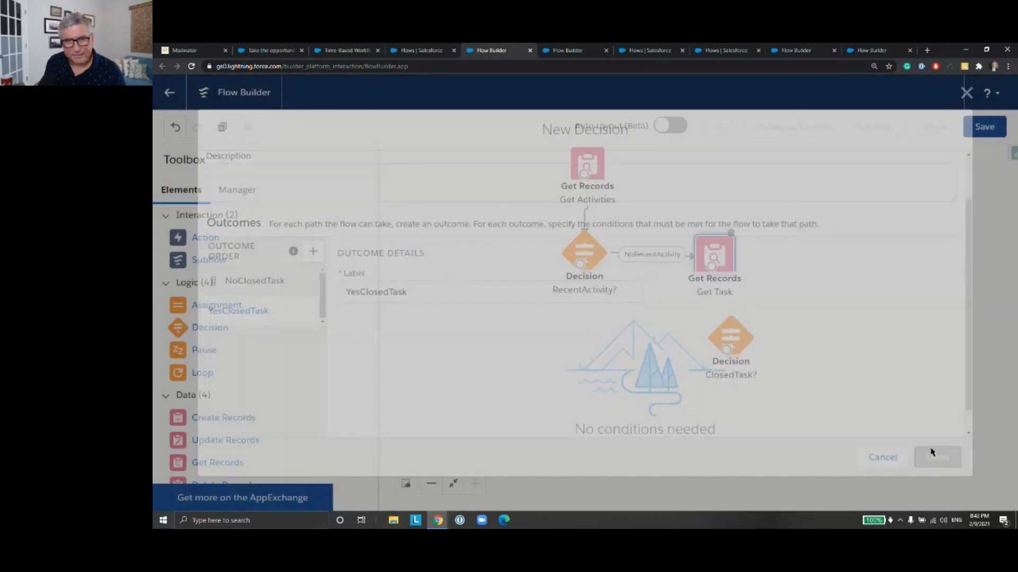
Step: Connect the Get Task element to the ClosedTask? decision
drag(711, 267, 732, 337)
drag(826, 297, 774, 302)
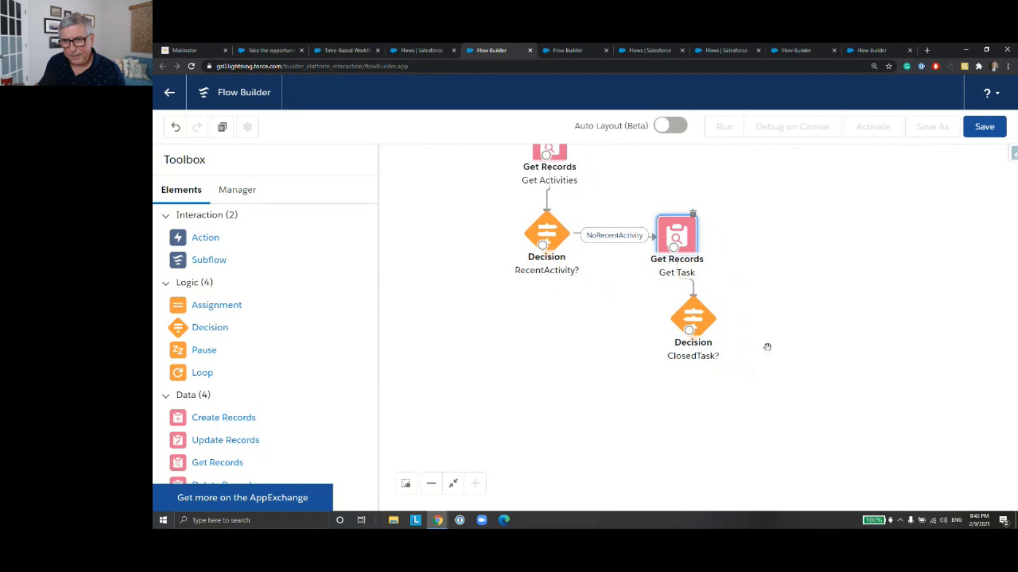
drag(670, 386, 660, 357)
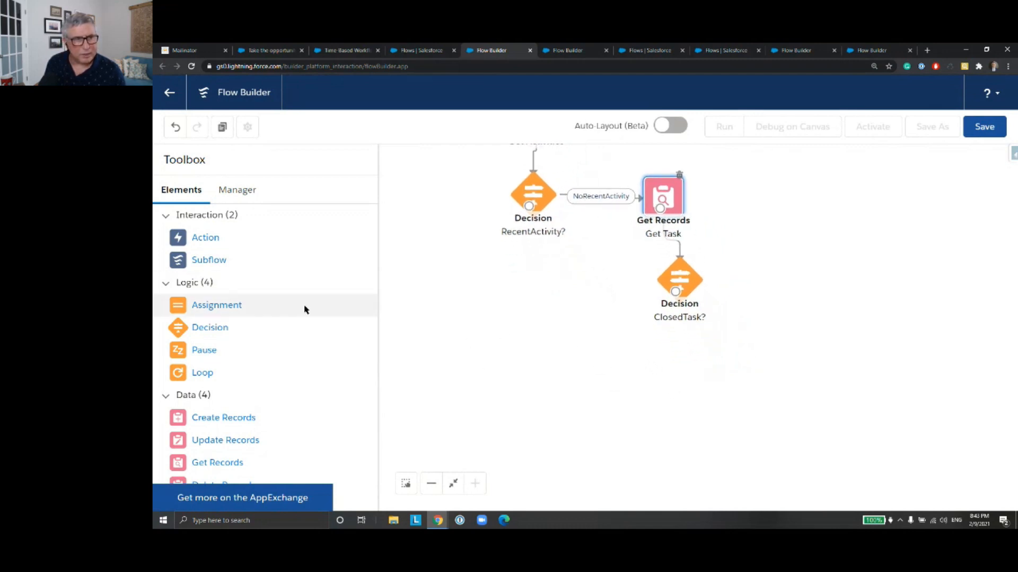
Step: Add a Create Records element below the ClosedTask? decision, labelled Create Task with the API name Create_Task
drag(242, 421, 662, 356)
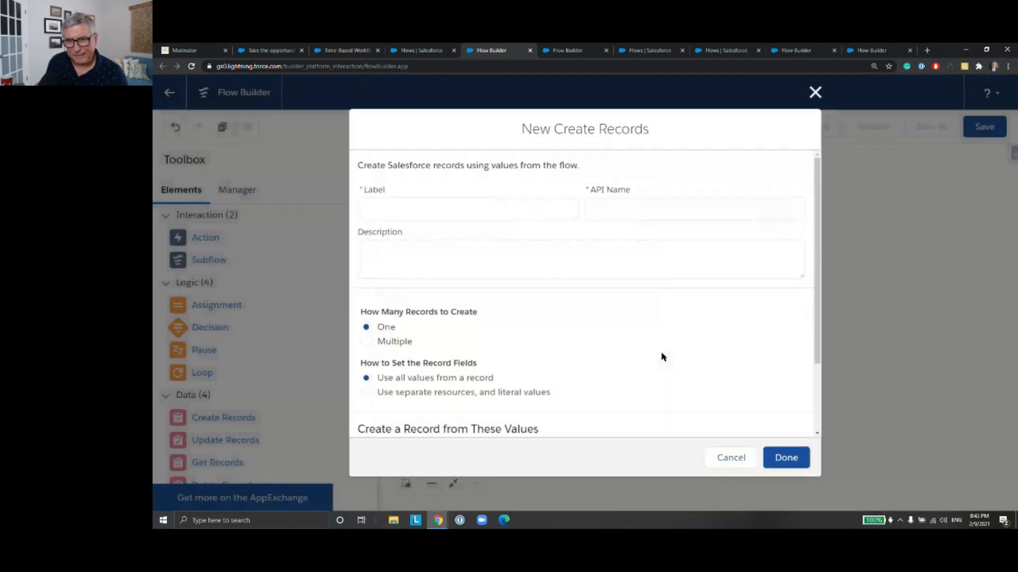
text(Create Task)
click(651, 206)
Step: Try to use the Task from Get_Task as the source record for the Create Task element
scroll(604, 289, down, 2)
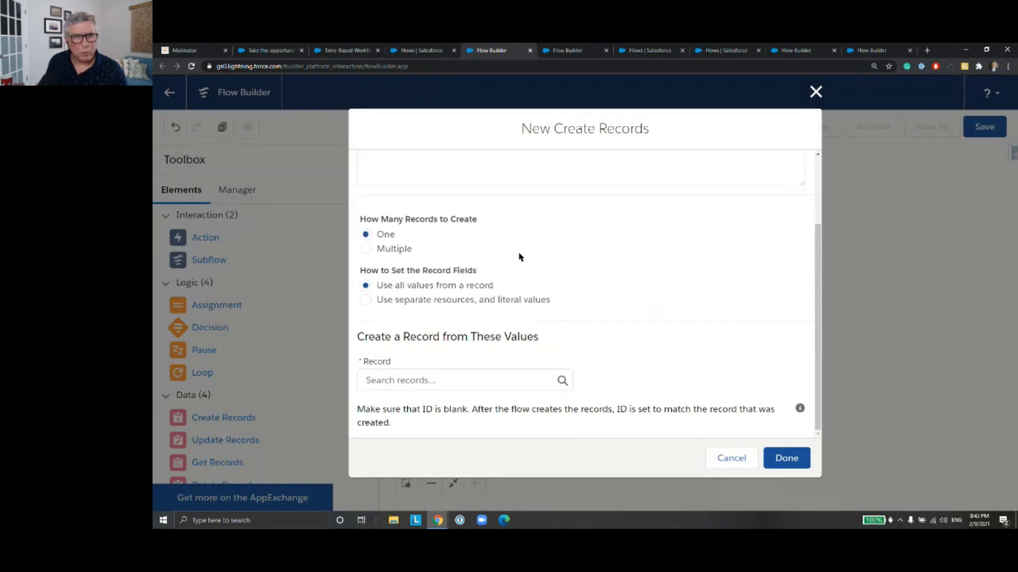
click(489, 375)
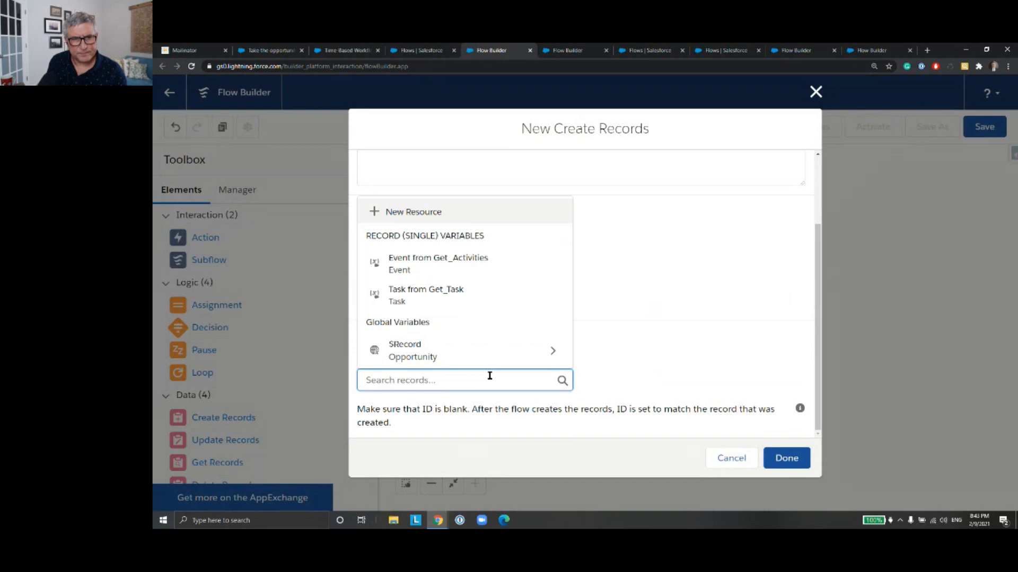
text(Task)
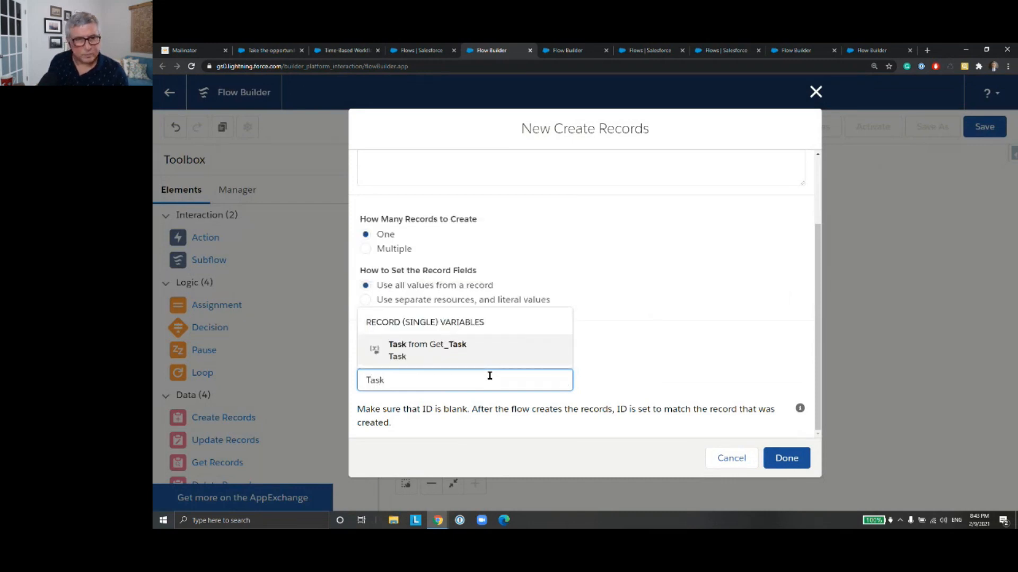
click(487, 352)
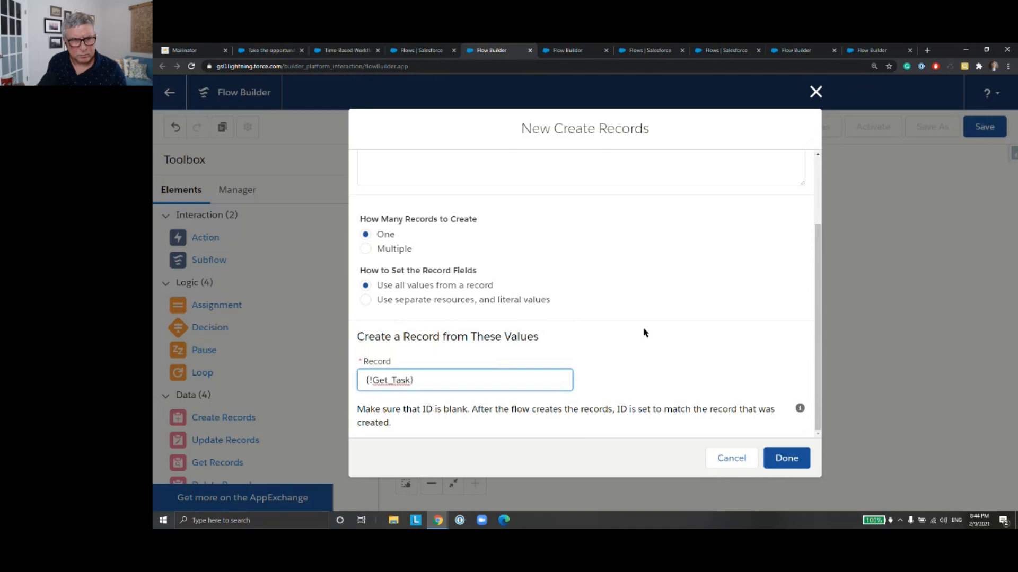
Step: Set Create Task's record fields to use separate resources and literal values, with Task as the object
click(366, 300)
click(469, 428)
text(Task)
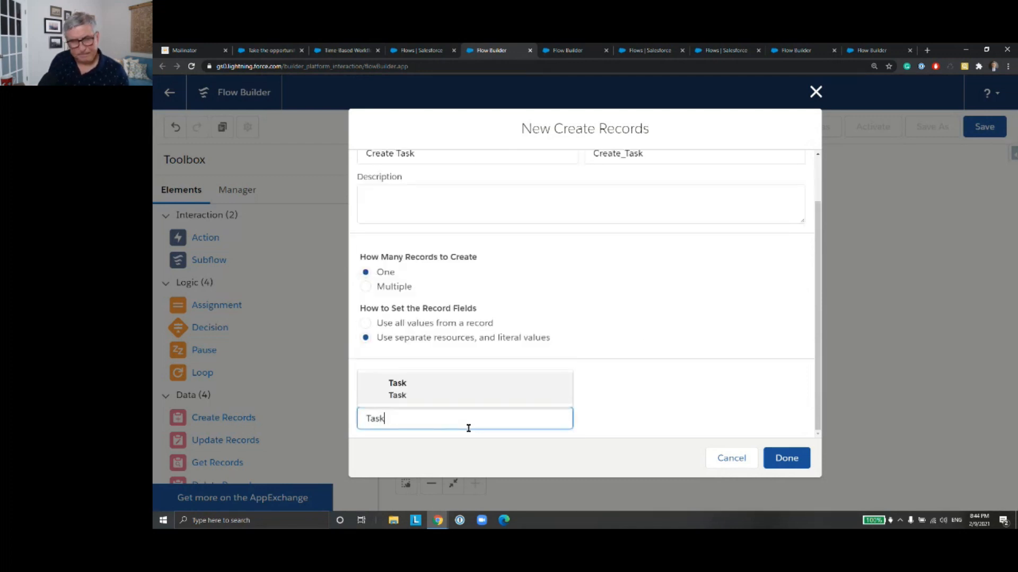
click(475, 400)
Step: Set the new task's OwnerId field to the Owner ID of $Record
scroll(711, 296, down, 3)
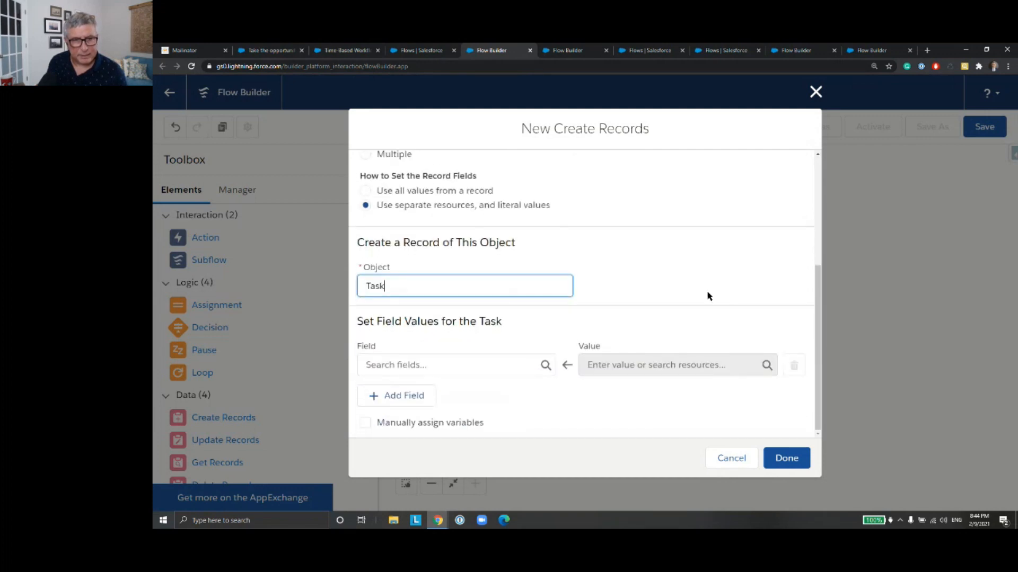
click(463, 362)
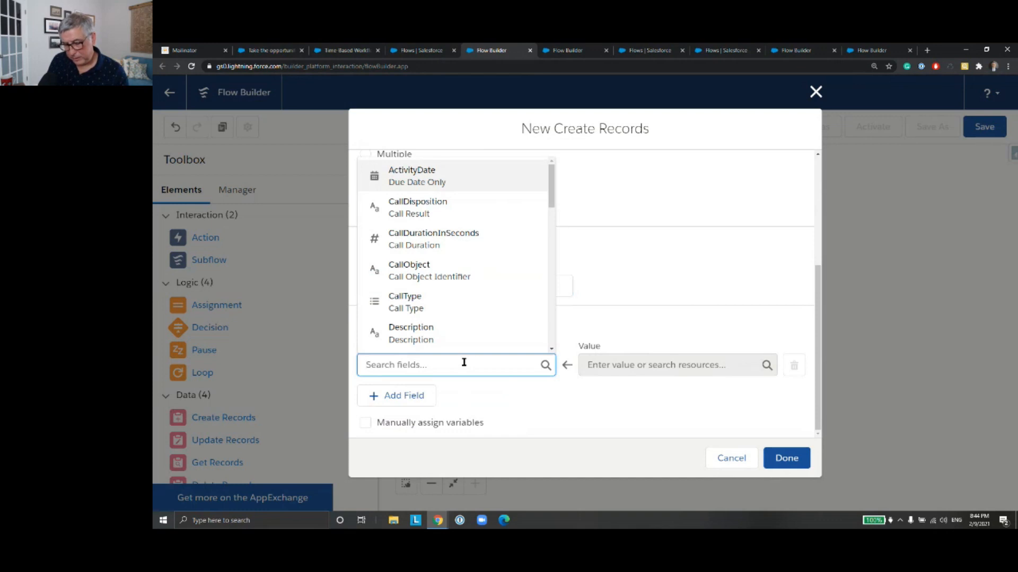
text(Ow)
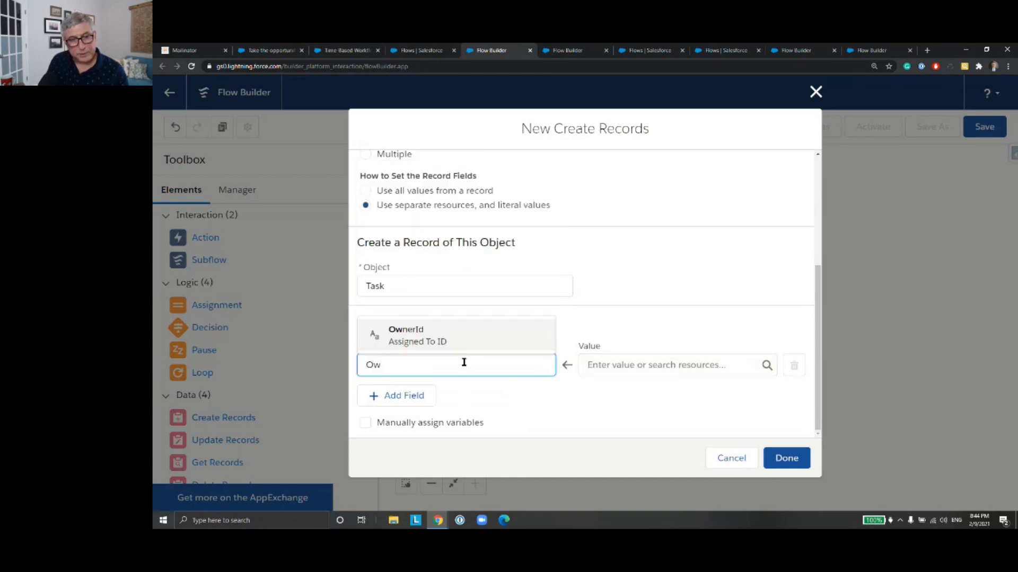
click(464, 353)
click(604, 369)
text(rec)
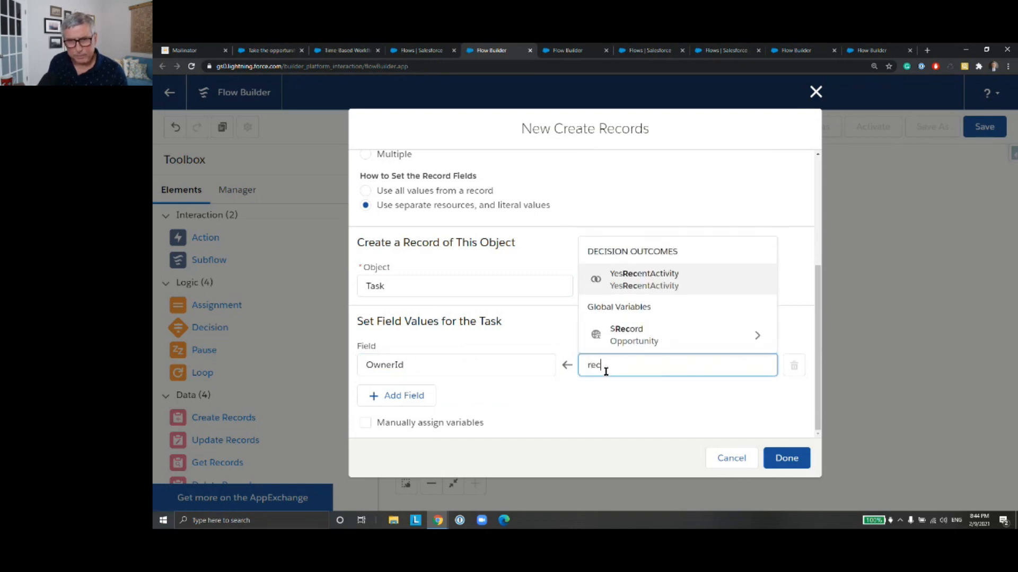
key(Down)
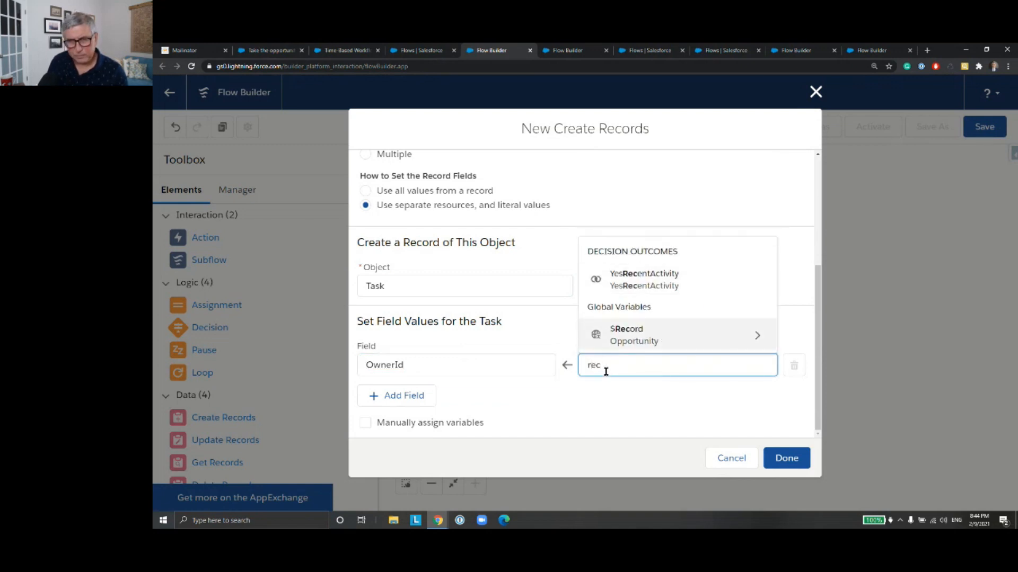
key(Return)
text(Own)
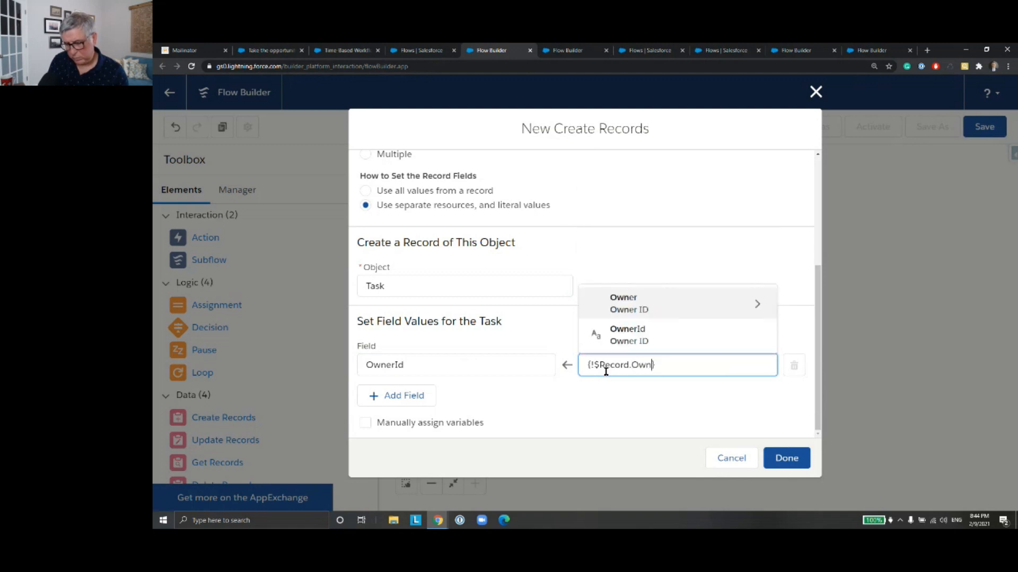
key(Down)
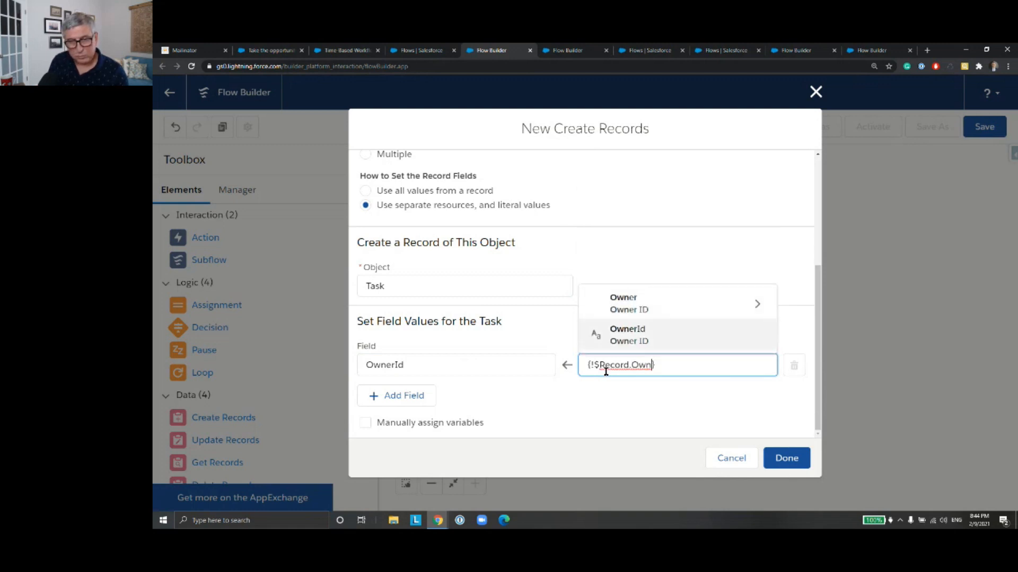
key(Return)
Step: Add WhatId as a second field to set on the new task
click(417, 397)
click(415, 409)
text(What)
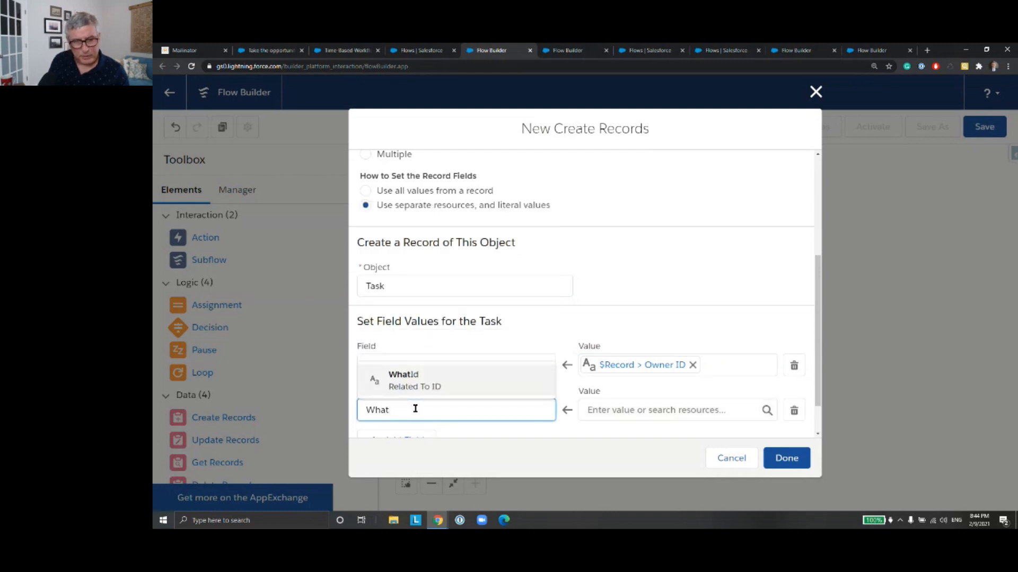
key(Return)
Step: Try to set the WhatId value to the account ID of $Record
click(620, 409)
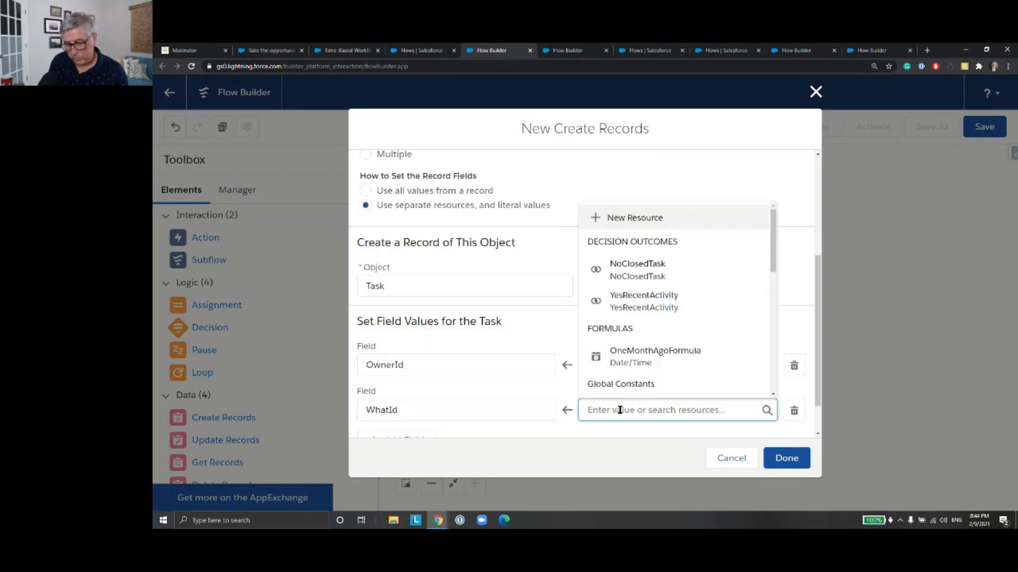
text(Rec)
key(Down)
key(Return)
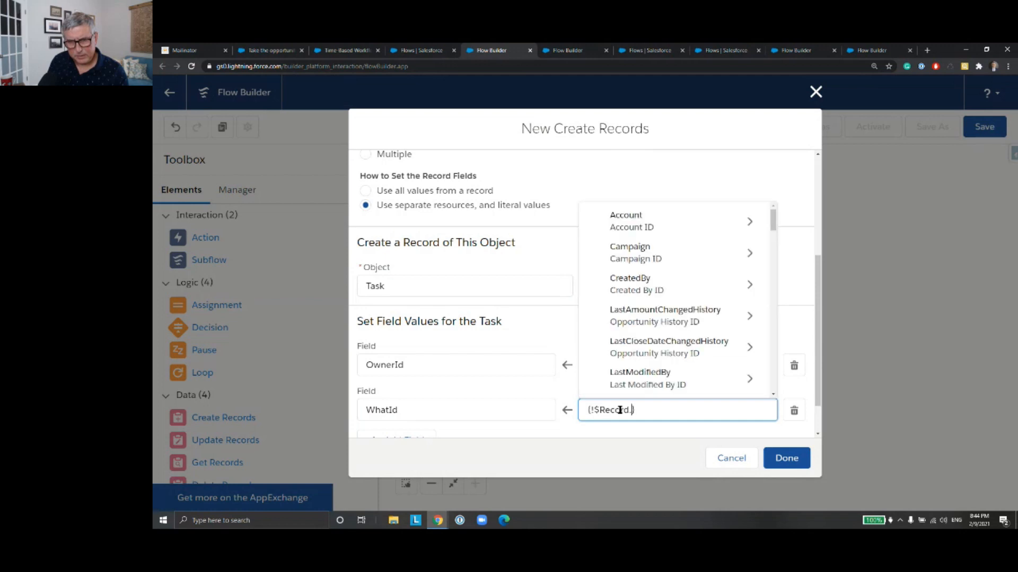
text(Id)
key(Return)
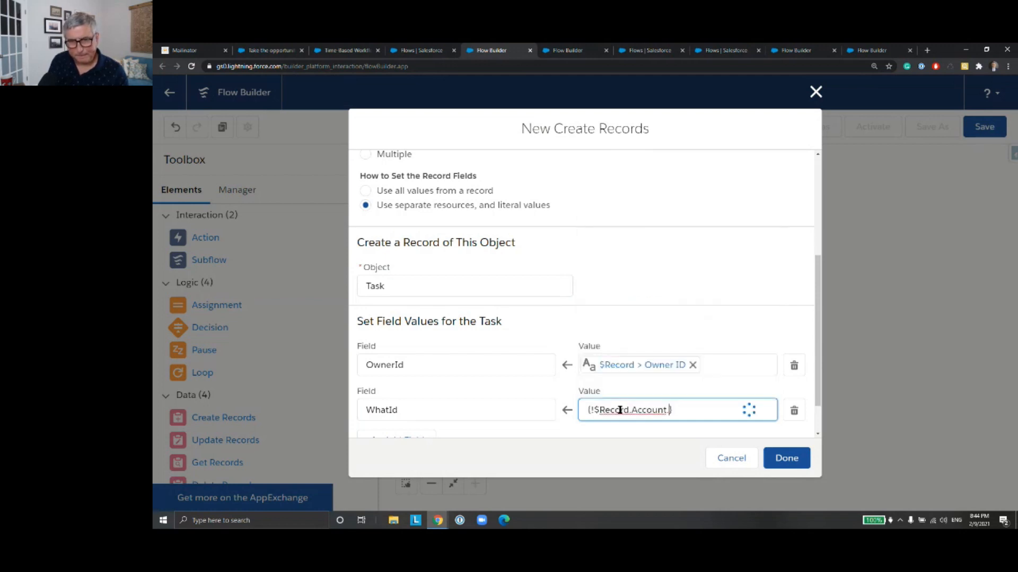
drag(668, 410, 633, 412)
key(BackSpace)
text(Id)
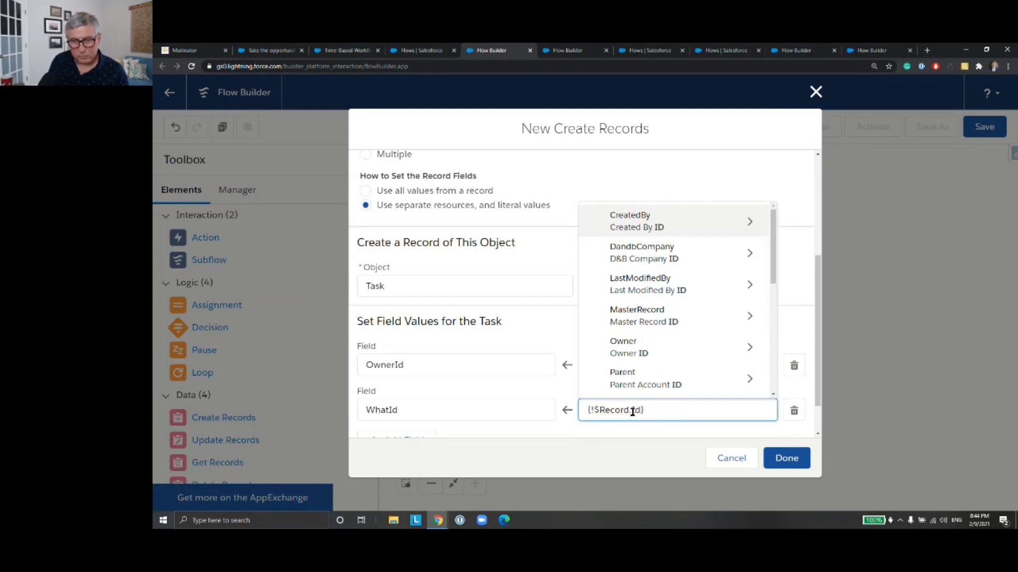
drag(774, 262, 781, 331)
click(713, 411)
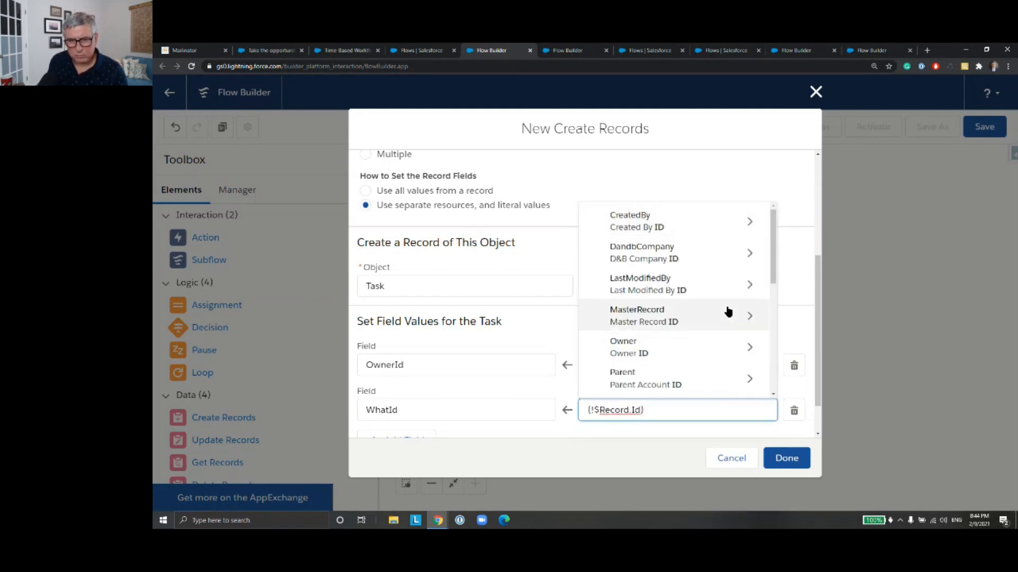
scroll(776, 318, down, 5)
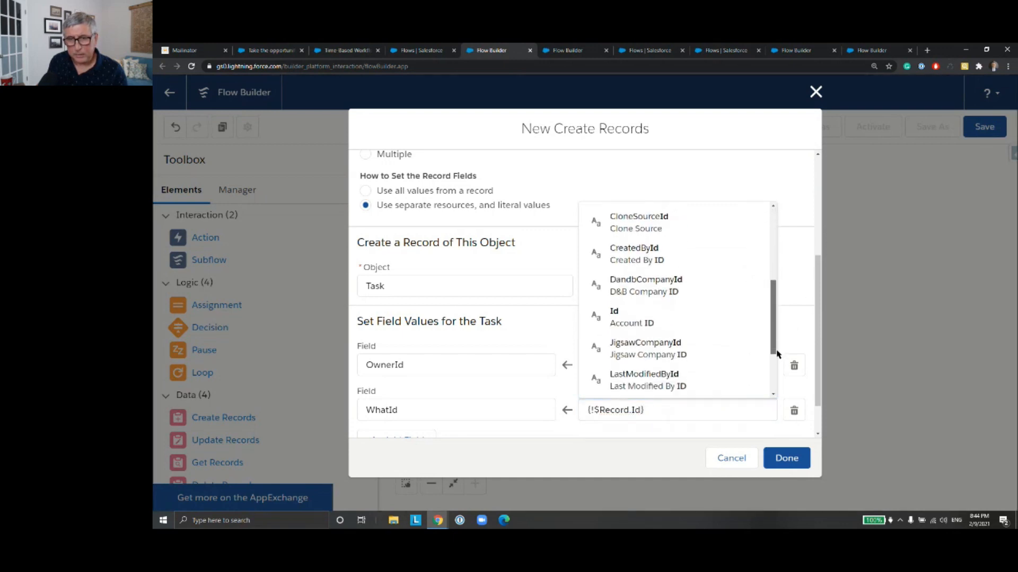
click(742, 325)
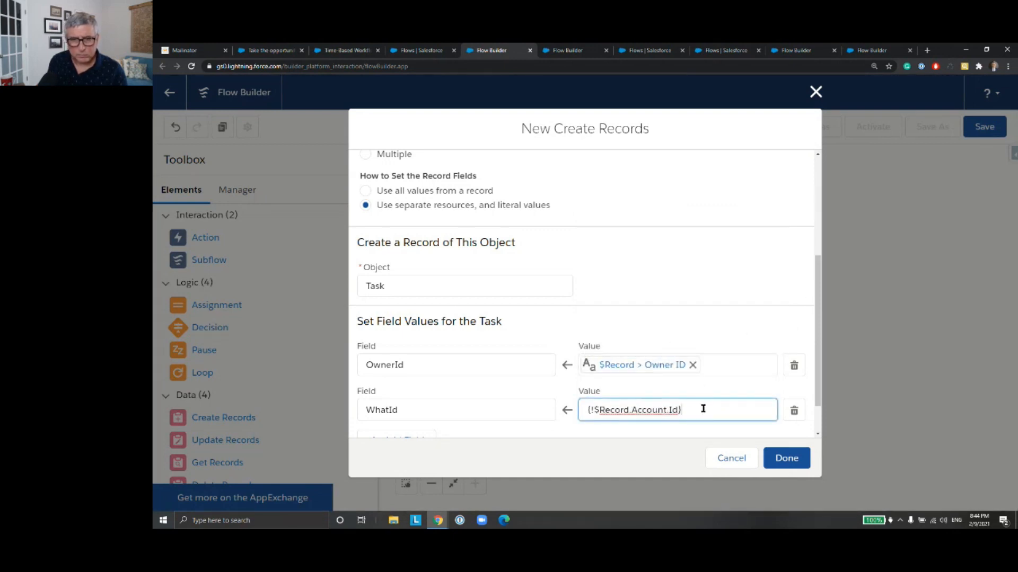
Step: Set the WhatId value to the Opportunity ID of $Record, replacing the account reference
drag(703, 408, 575, 406)
text(Record)
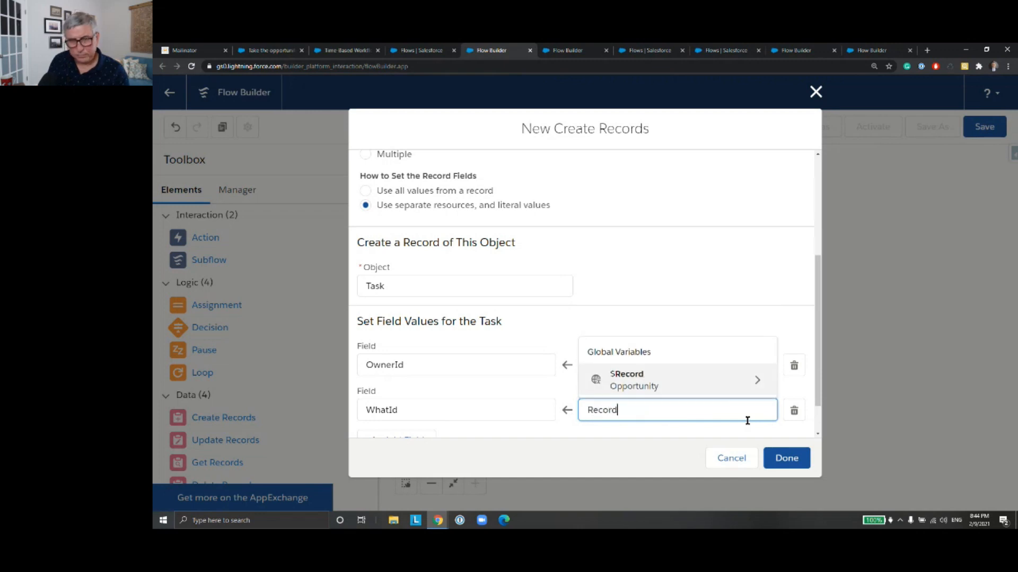
key(Return)
text(Id)
key(Down)
key(Down)
key(Down)
key(Down)
key(Down)
key(Down)
key(Down)
key(Down)
key(Down)
key(Down)
key(Down)
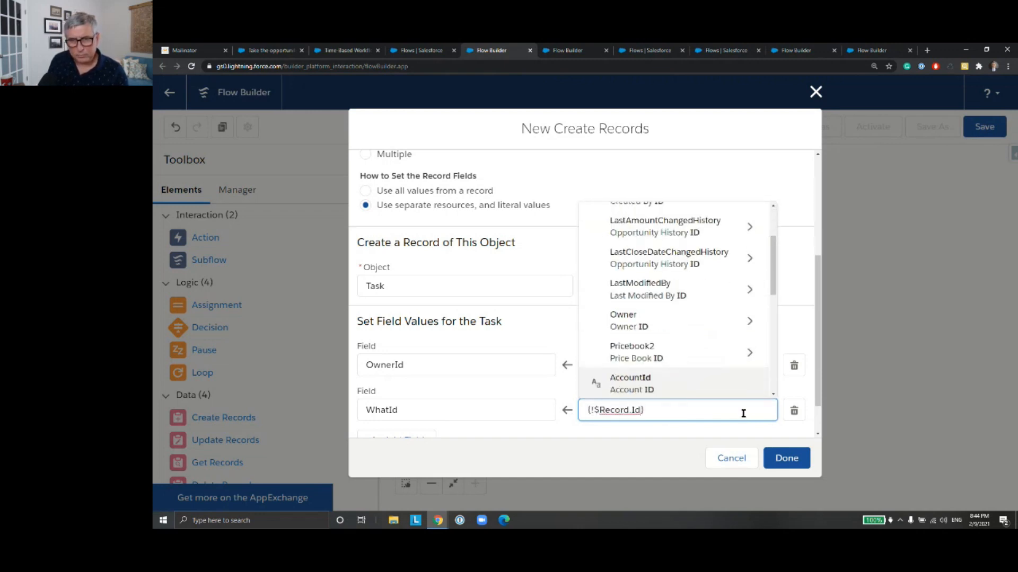
key(Down)
key(Down)
key(Down)
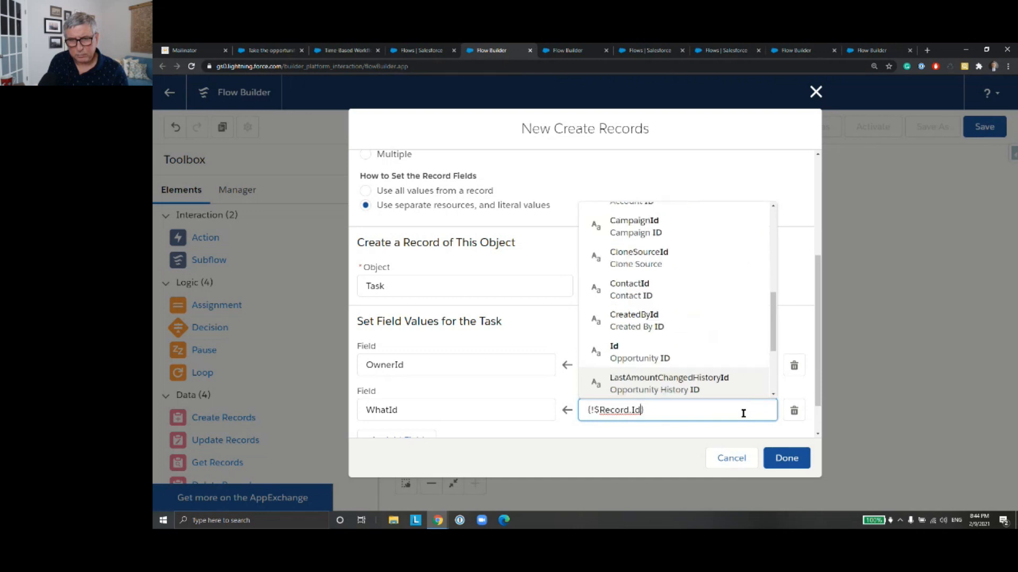
key(Up)
key(Escape)
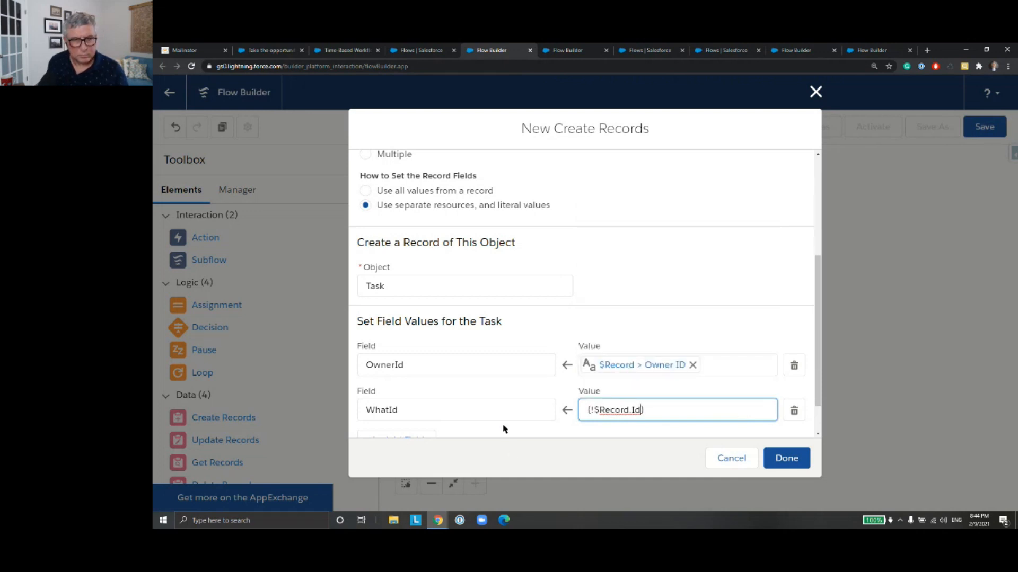
Step: Add ActivityDate as a third field to set on the new task
click(427, 438)
scroll(477, 403, down, 2)
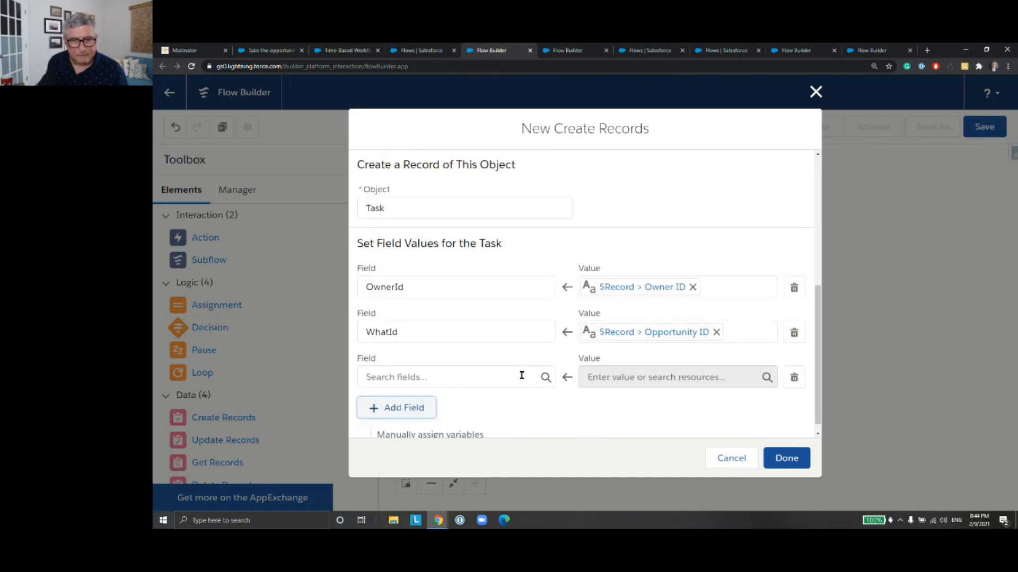
click(499, 365)
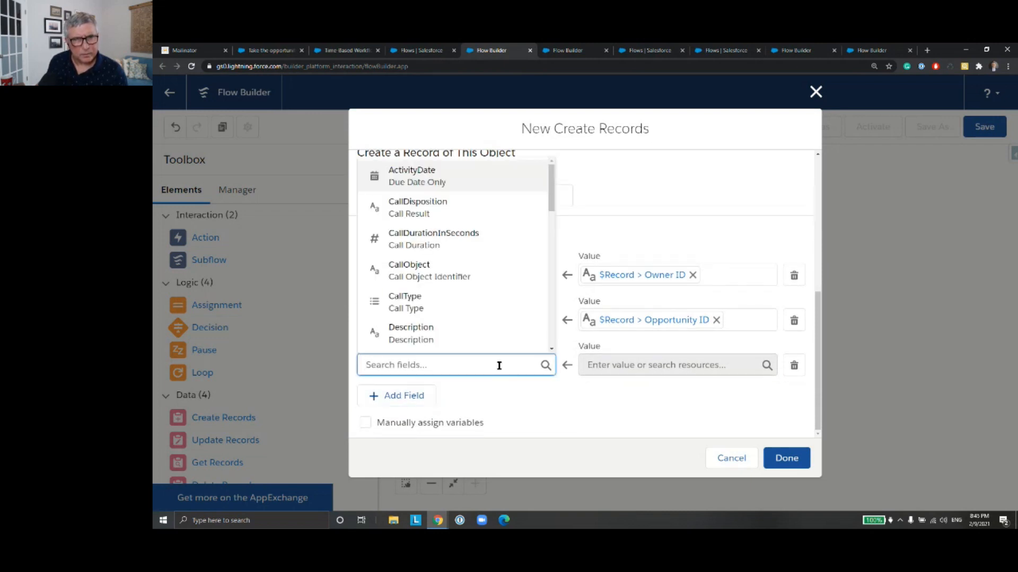
click(468, 177)
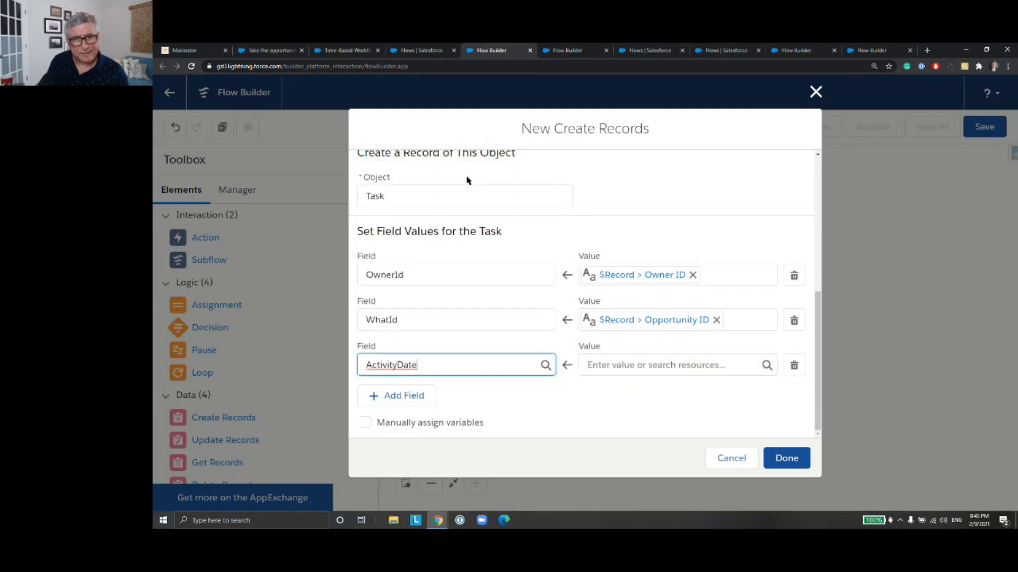
Step: Start a new Formula resource for the ActivityDate value, with the API name OneWeekFromNow and the Date/Time data type
click(631, 366)
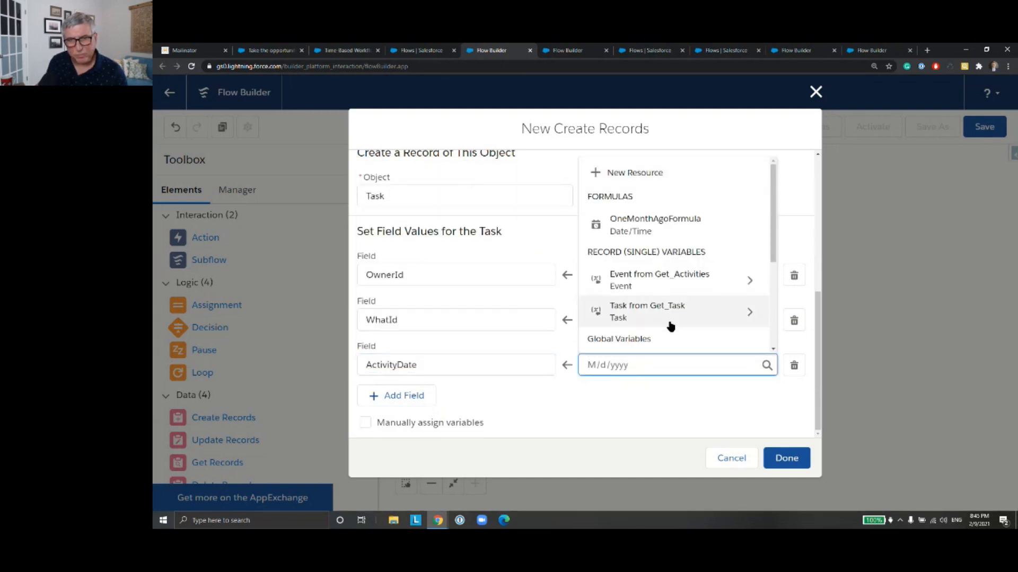
scroll(683, 209, down, 2)
scroll(701, 229, up, 2)
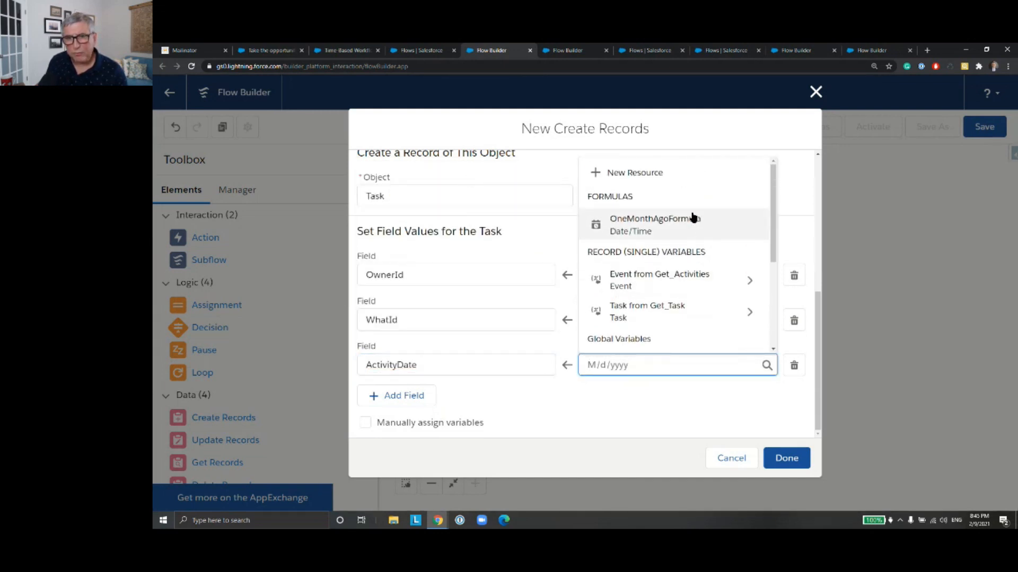
scroll(697, 223, down, 3)
scroll(664, 179, up, 3)
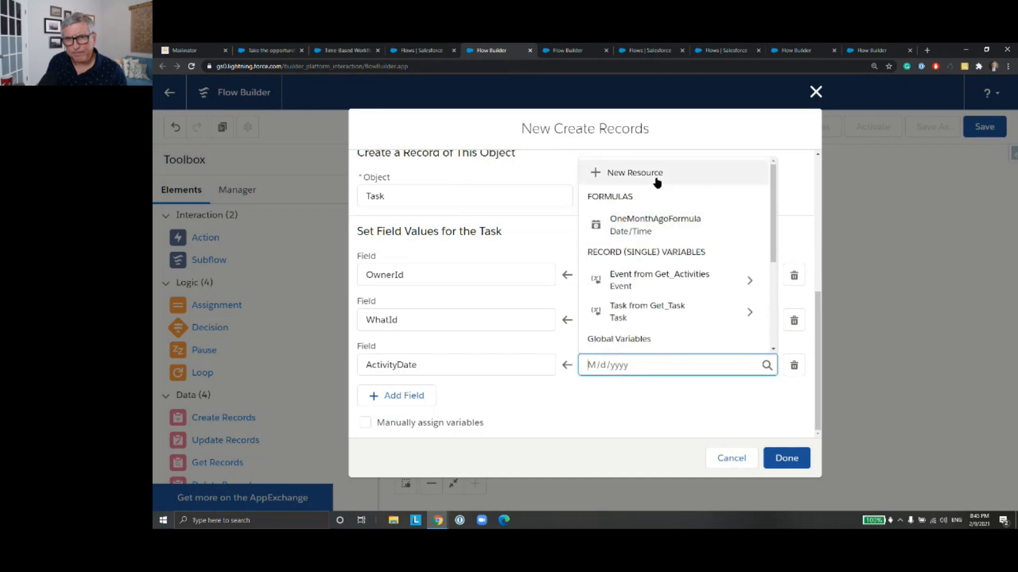
click(657, 183)
click(499, 246)
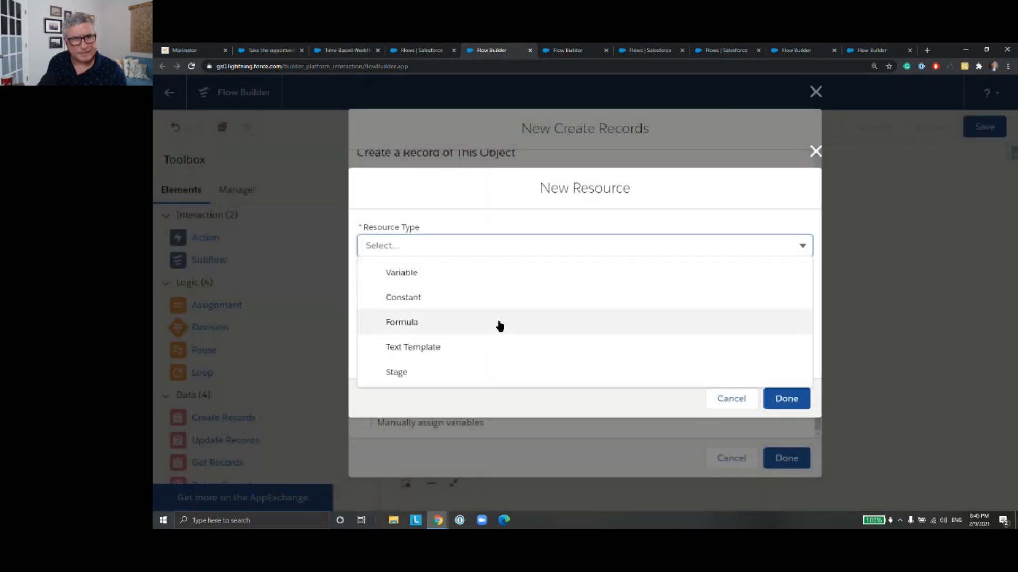
click(500, 326)
click(468, 241)
text(O)
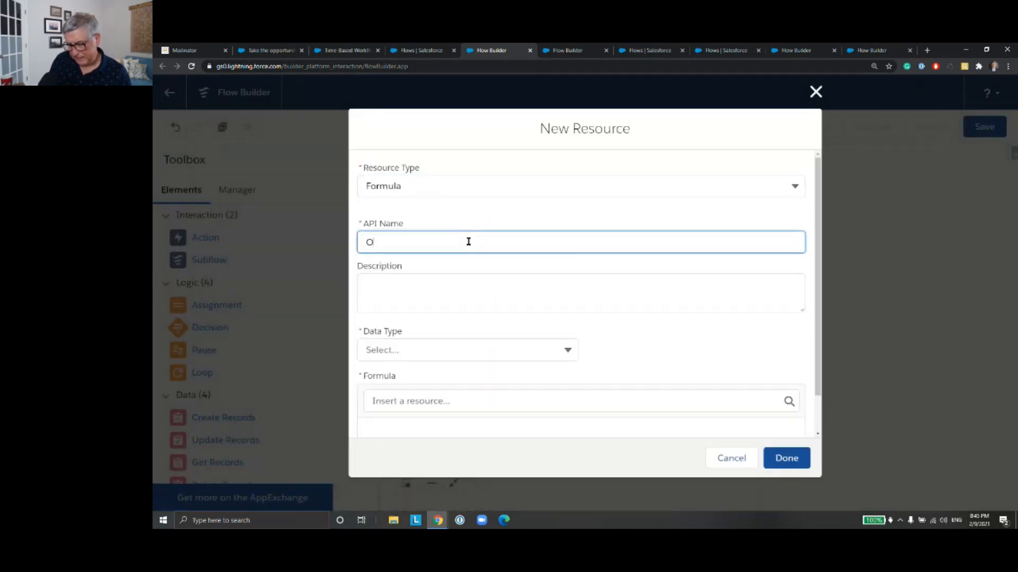
text(neWee)
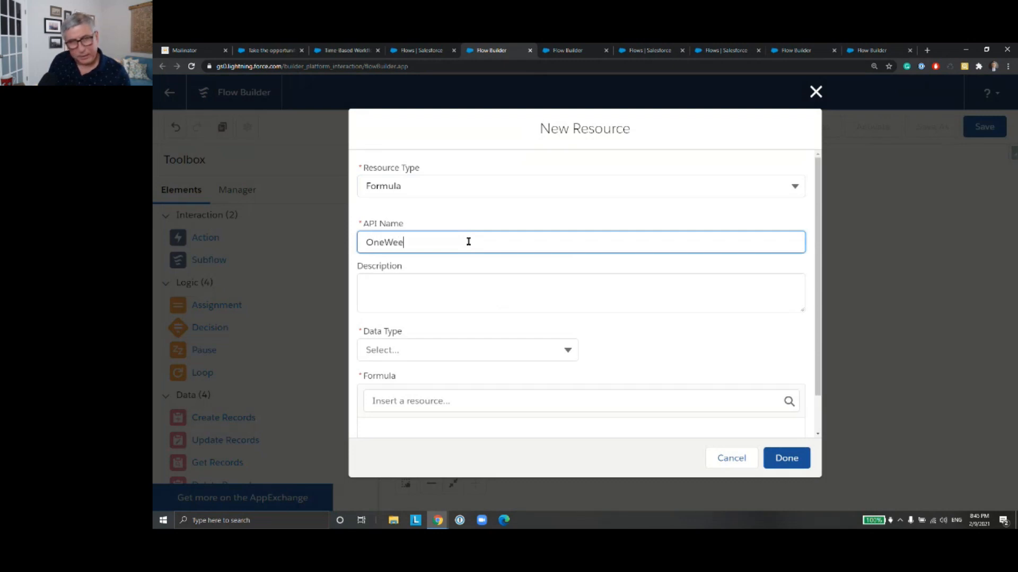
text(kFromNow)
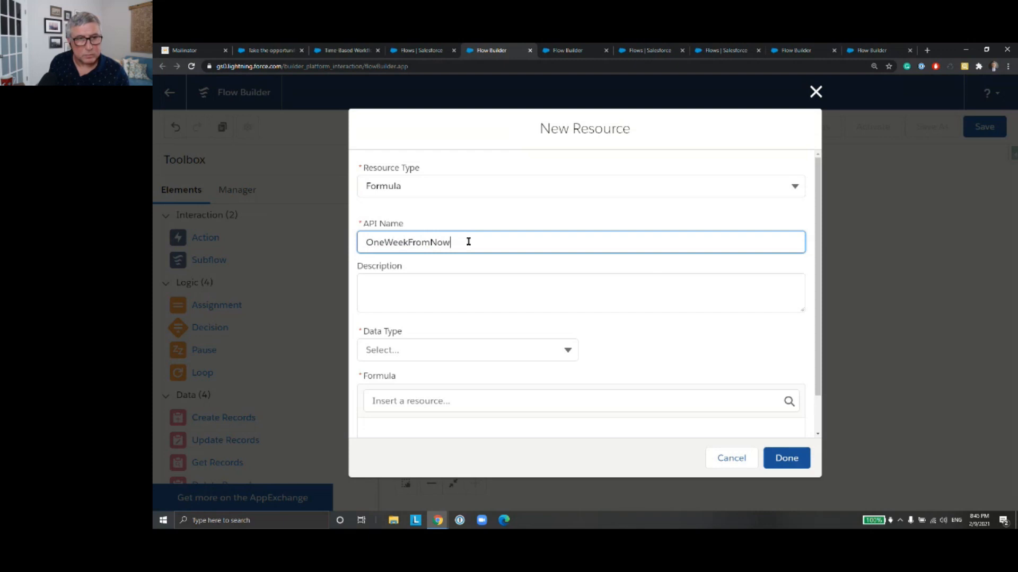
click(467, 352)
click(464, 326)
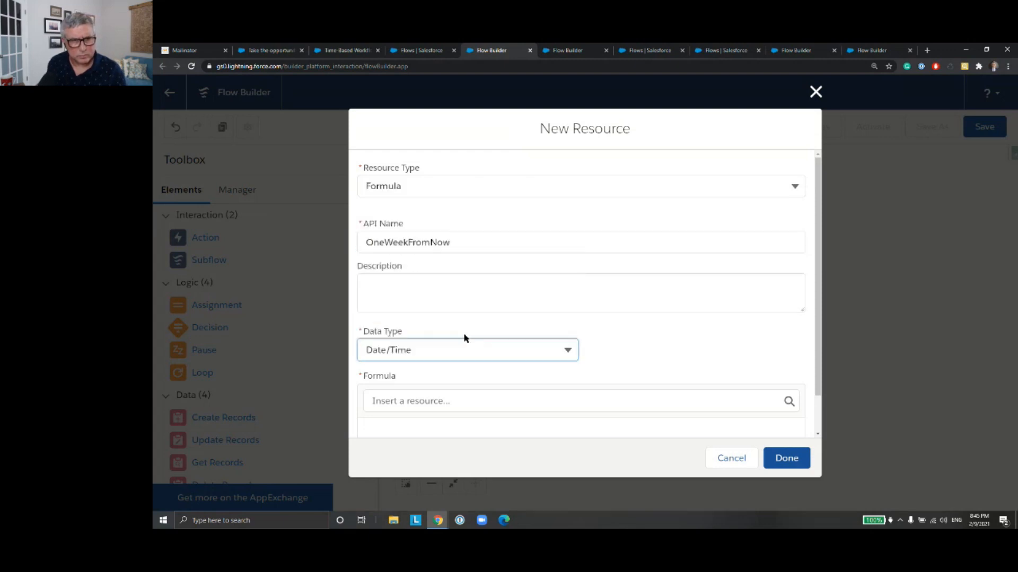
Step: Enter {!$Flow.CurrentDateTime}+7 as the formula of the OneWeekFromNow resource
click(461, 400)
scroll(576, 381, down, 3)
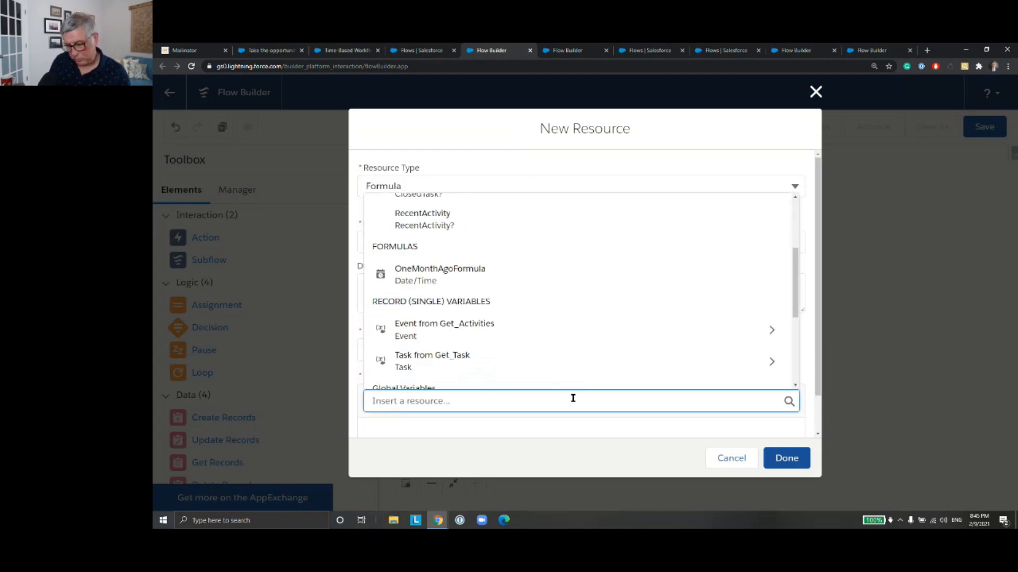
text(Flow)
key(Return)
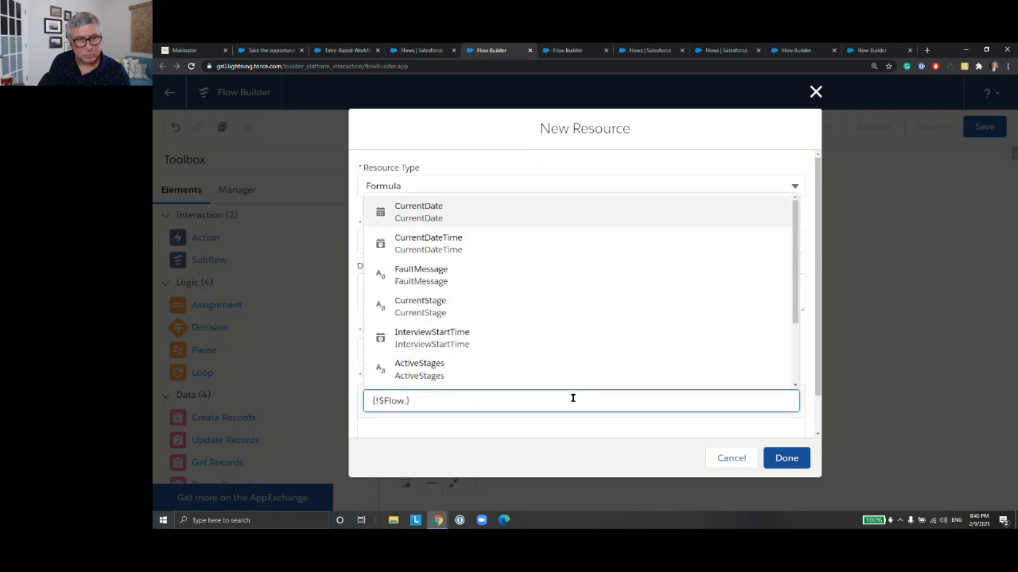
key(Down)
key(Return)
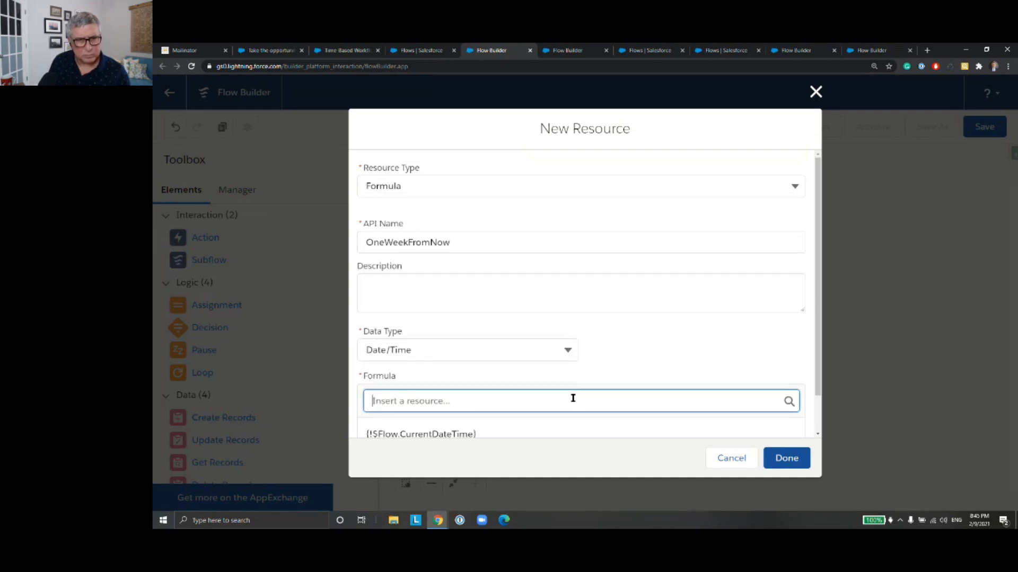
click(568, 427)
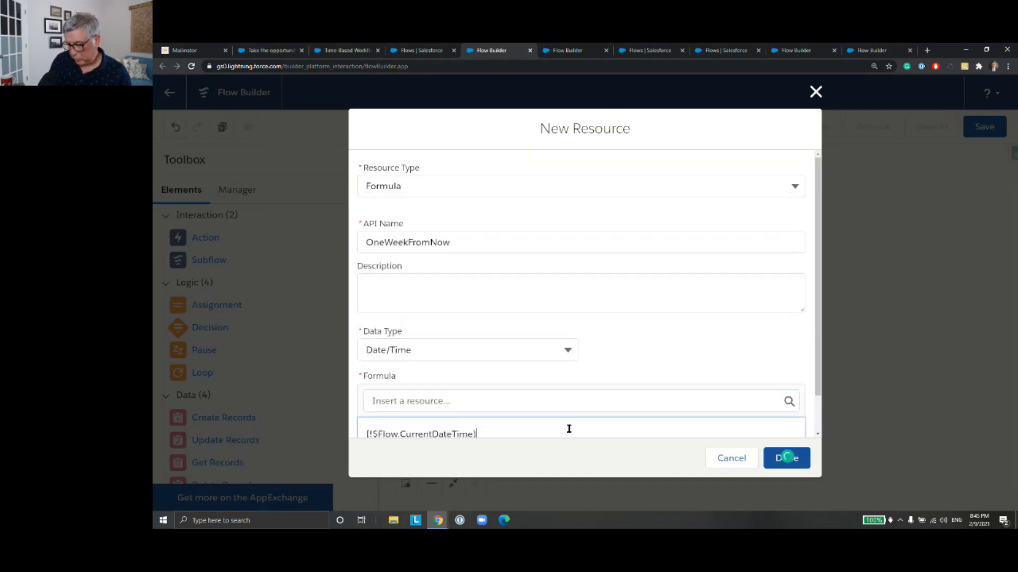
text(+7)
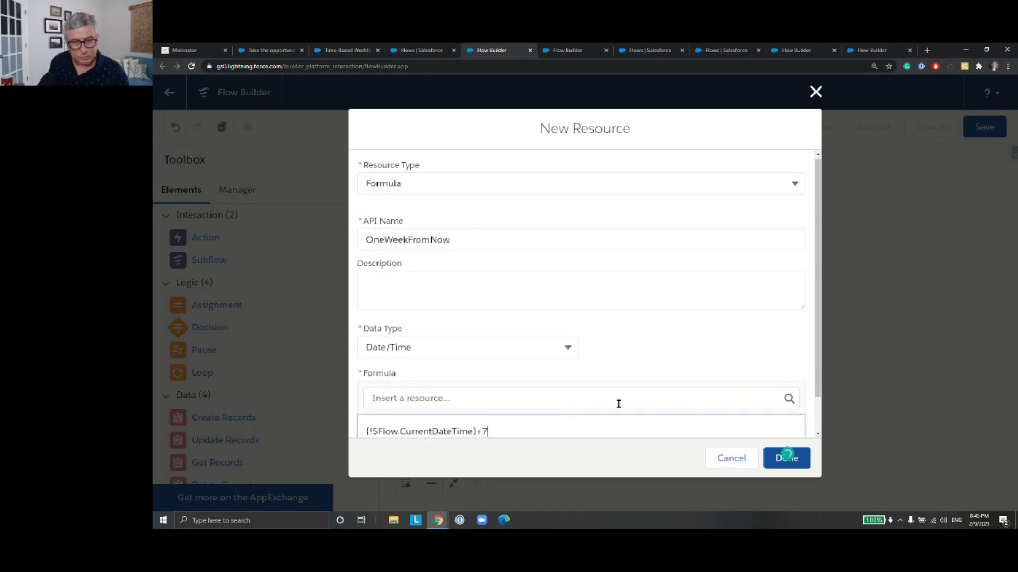
Step: Finish the OneWeekFromNow formula resource for ActivityDate and add Subject as the fourth field to set on the new task
click(777, 465)
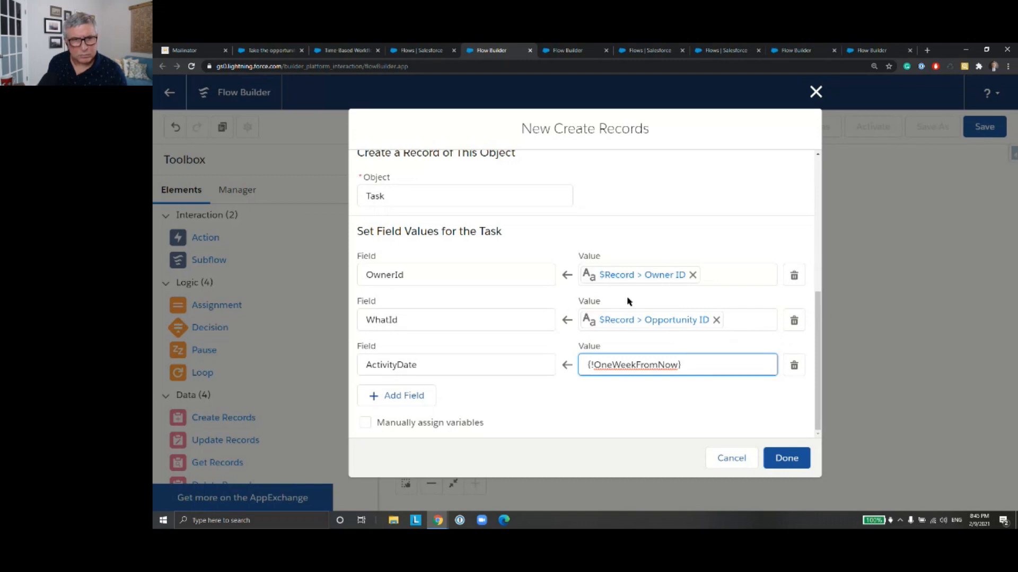
click(416, 397)
click(426, 410)
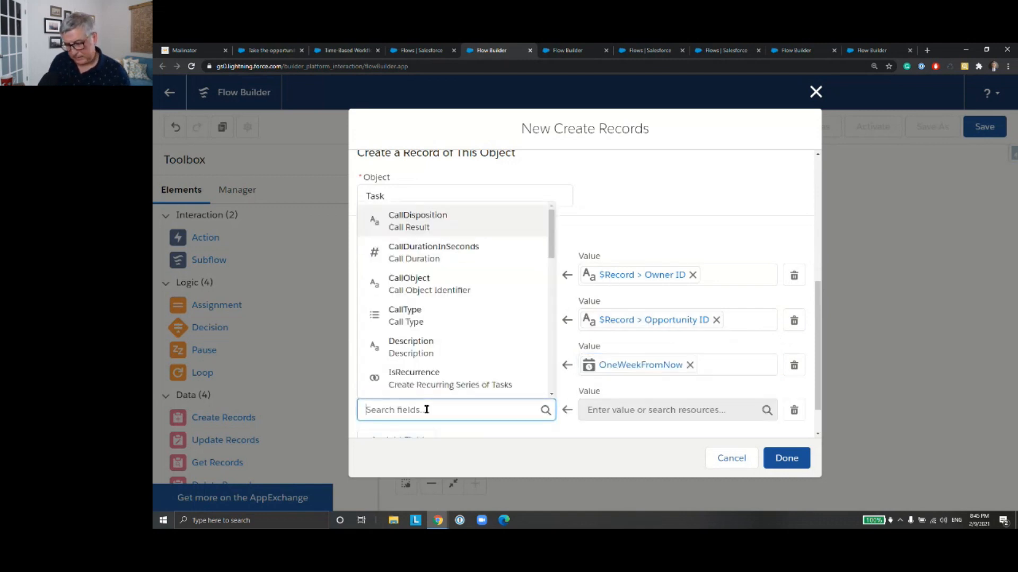
text(Sub)
key(Return)
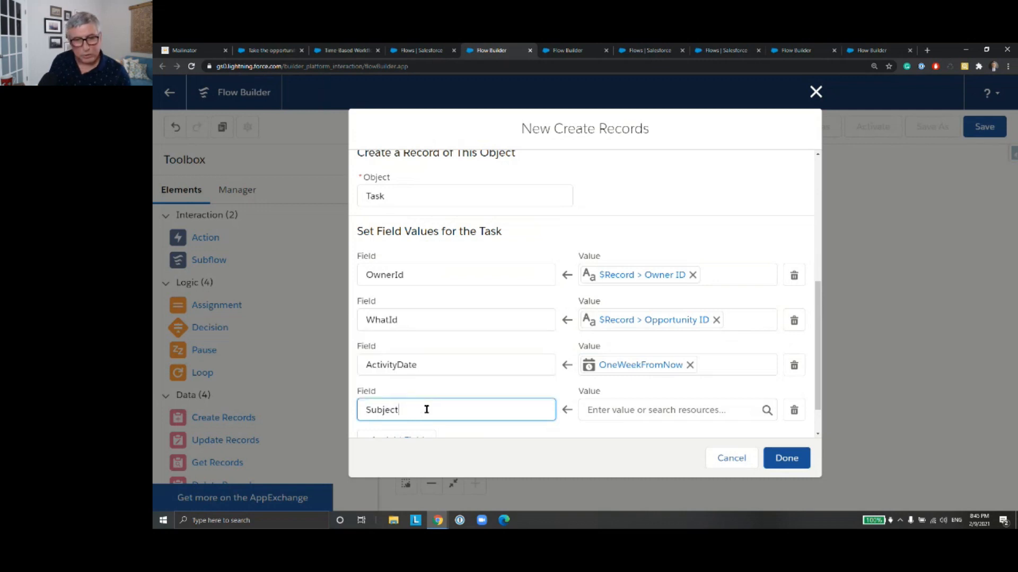
Step: Set the Subject value to "Please call prospect client for engagement"
click(598, 410)
text(Pl)
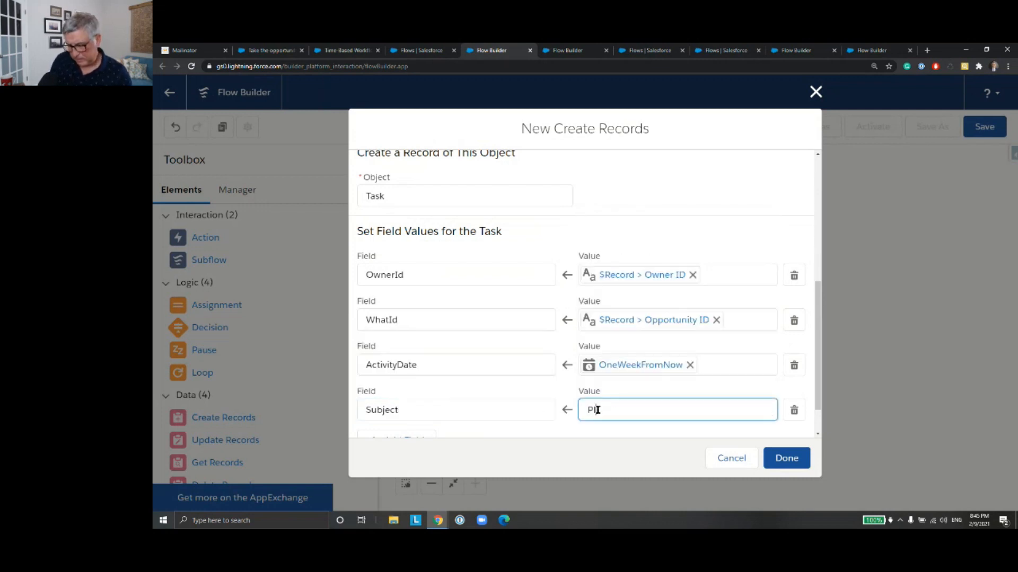
text(ease call )
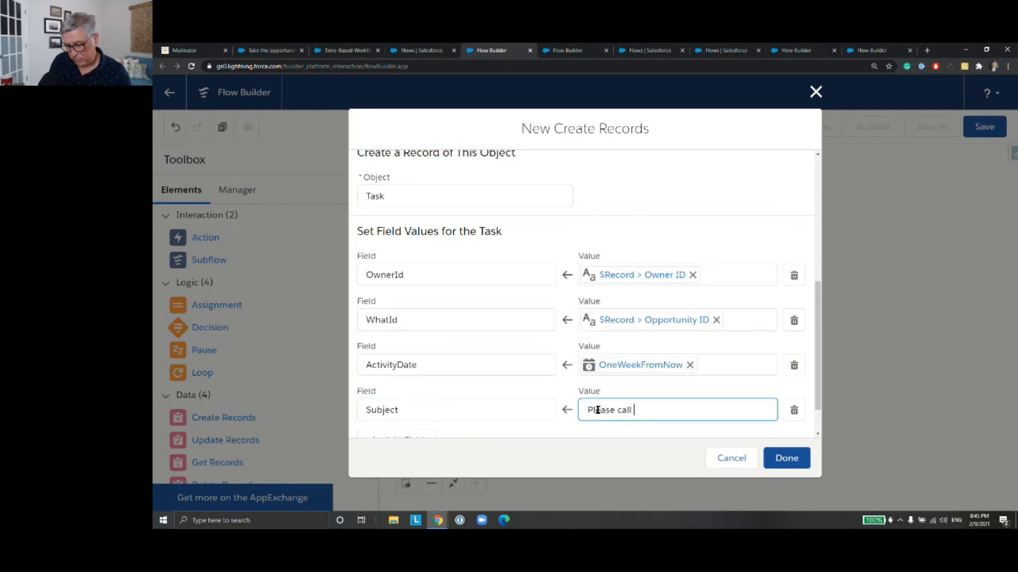
text(prospect )
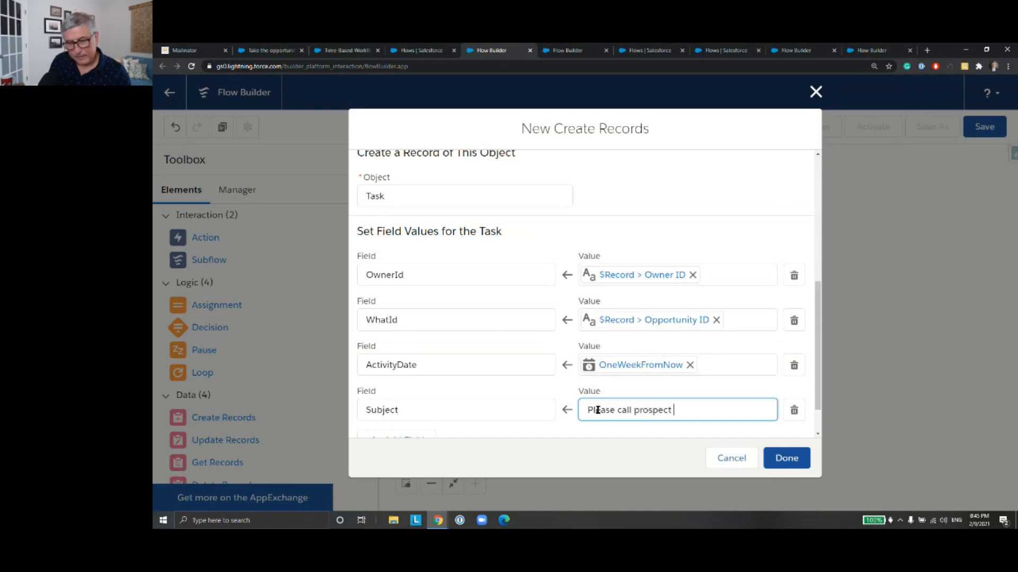
text(client )
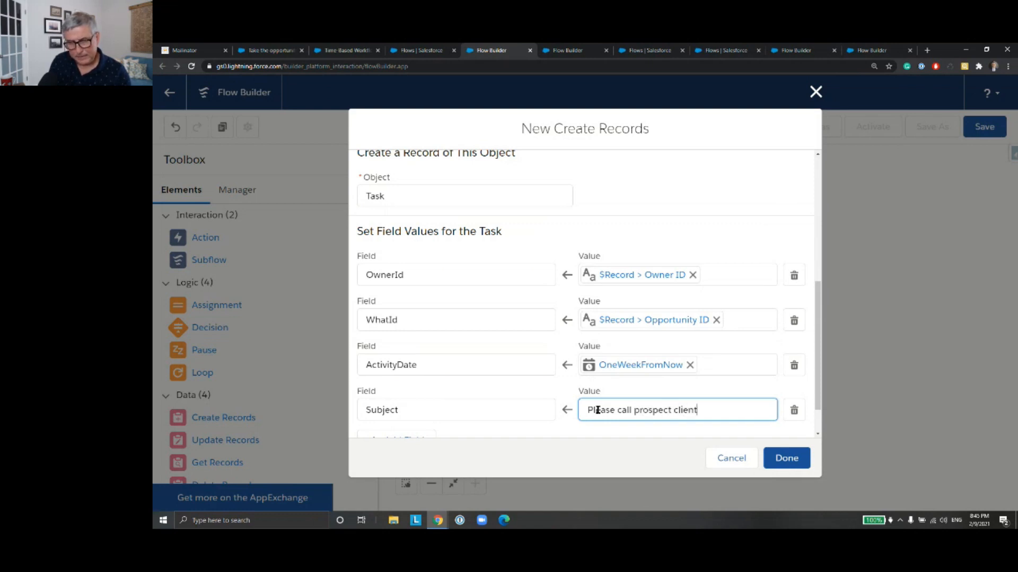
text(for enga)
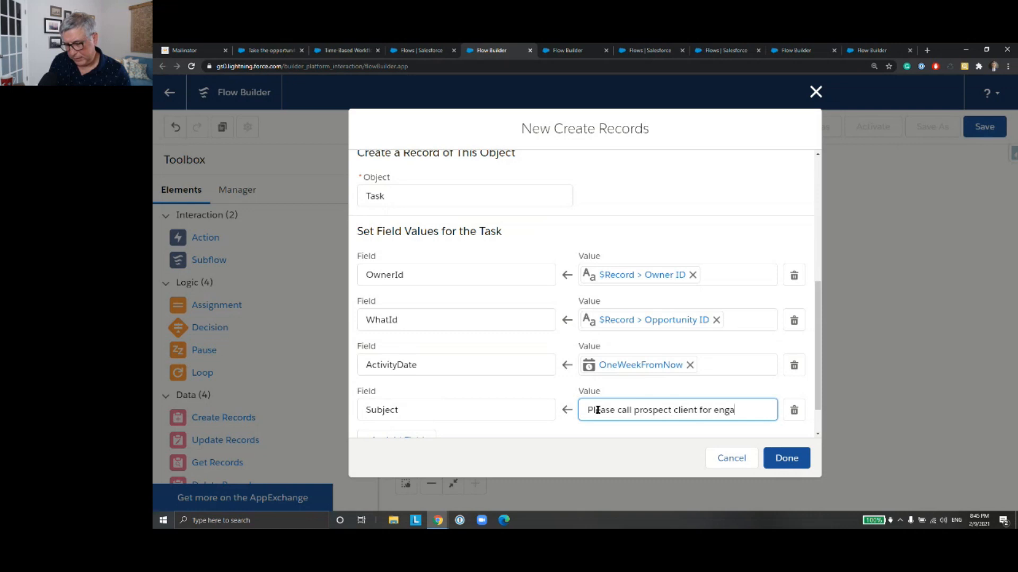
text(gement)
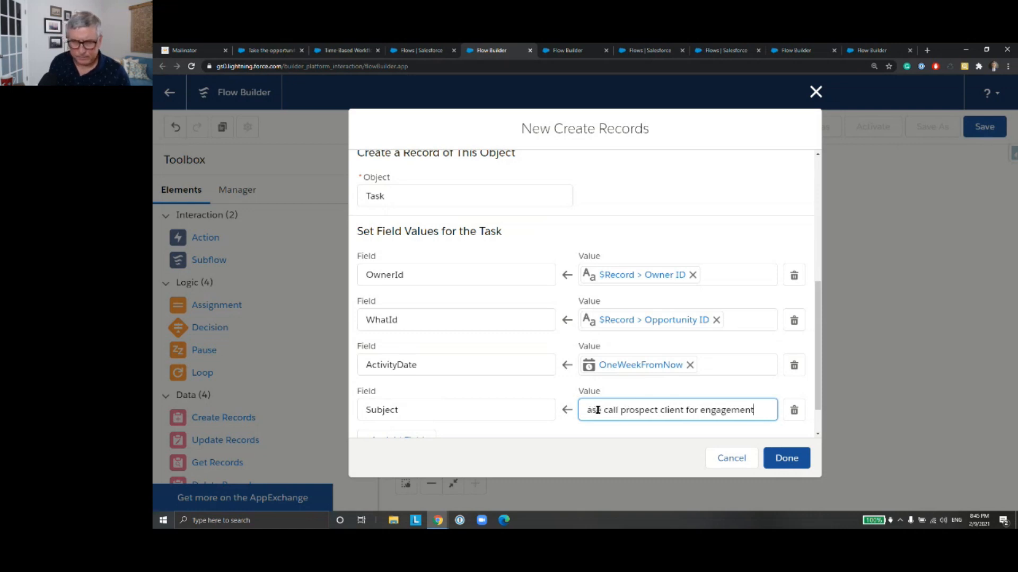
Step: Add a fifth, empty field row below Subject in the new task's field values
scroll(474, 428, down, 1)
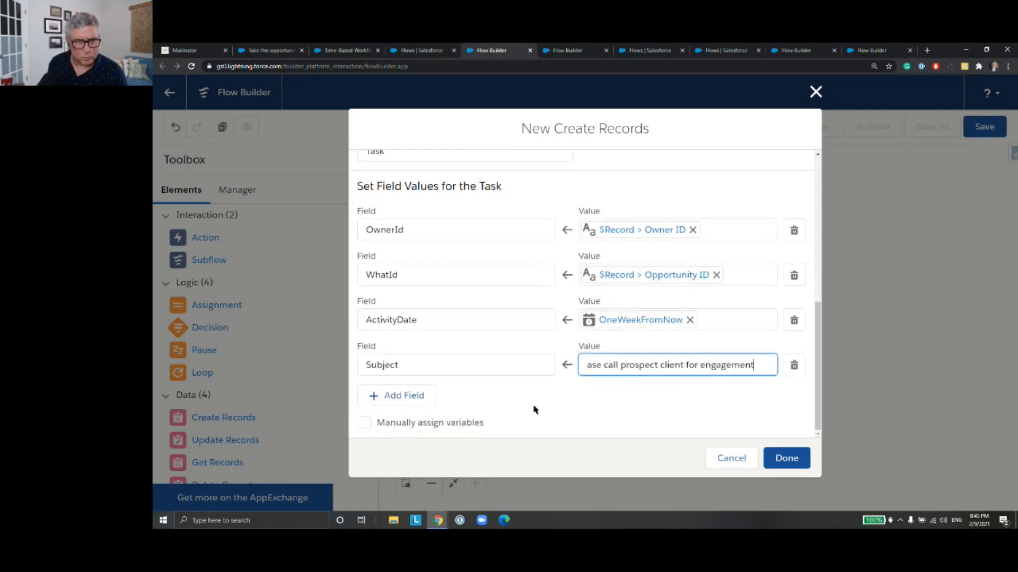
click(420, 403)
click(424, 408)
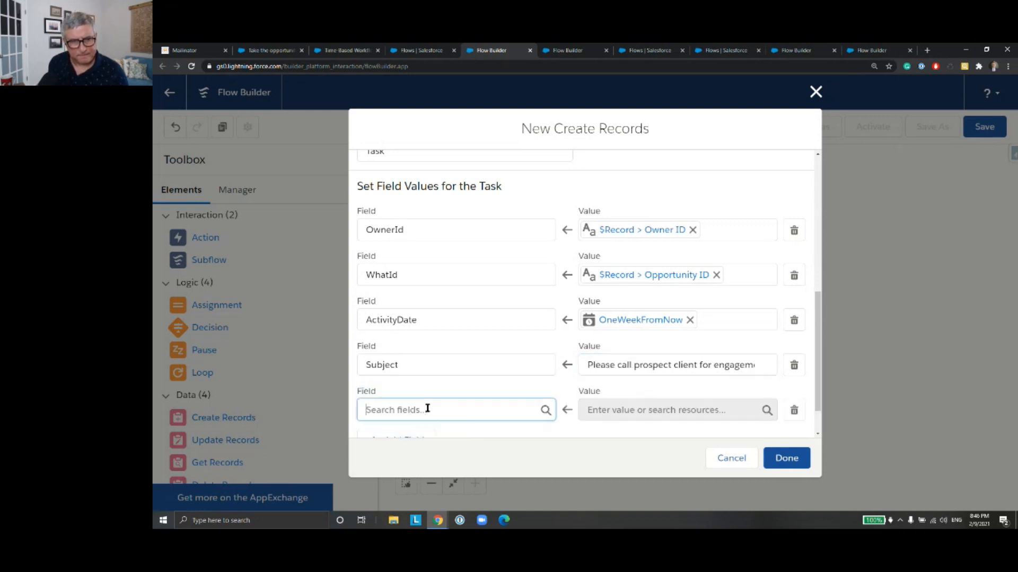
scroll(491, 367, down, 3)
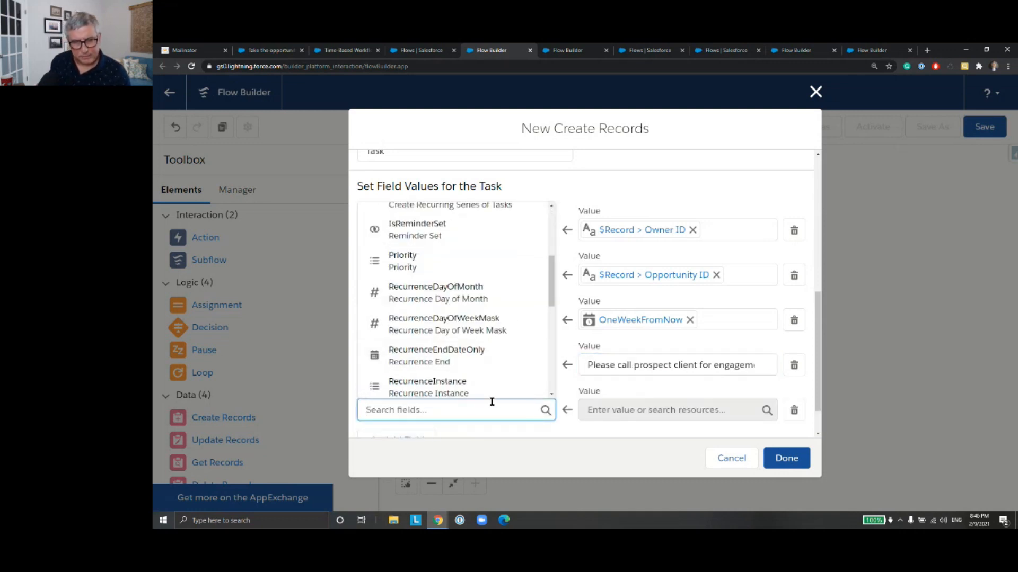
text(Type)
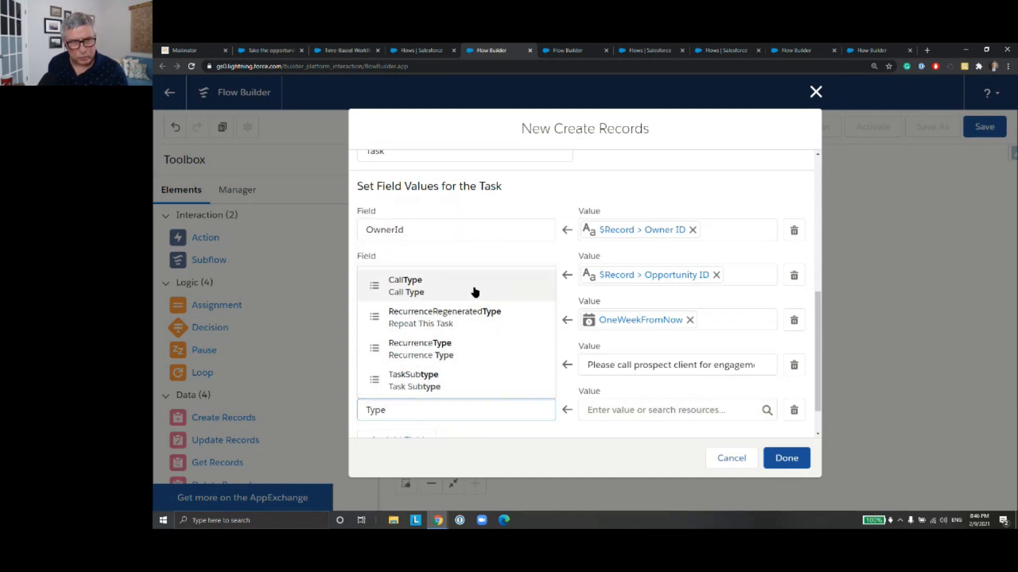
click(474, 291)
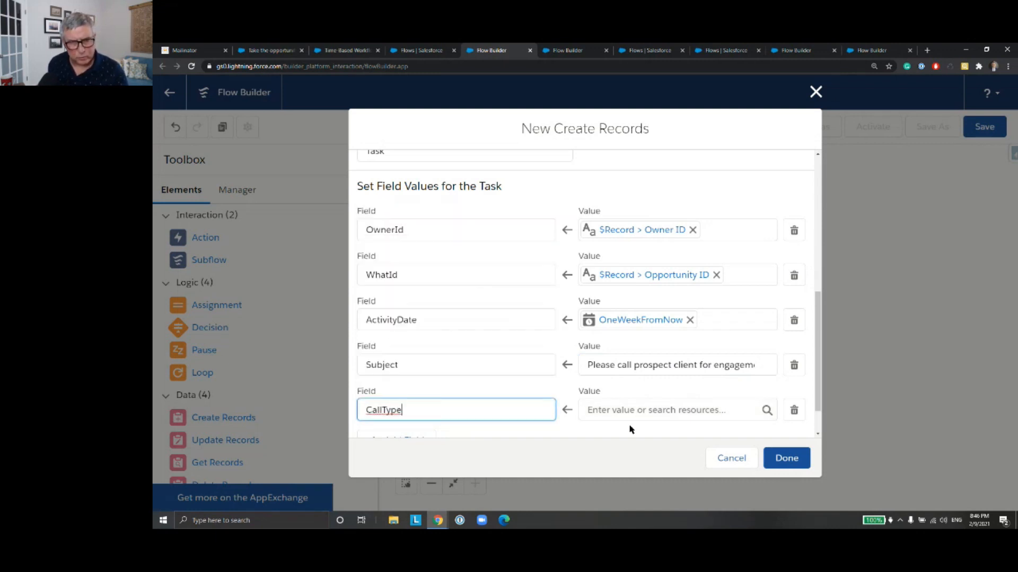
click(629, 411)
text(Call)
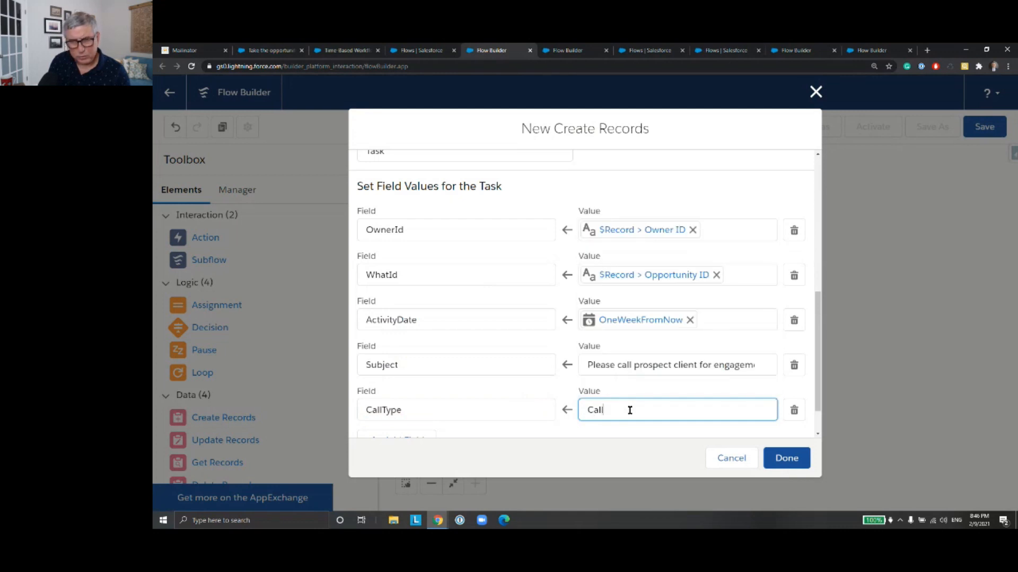
key(BackSpace)
key(BackSpace)
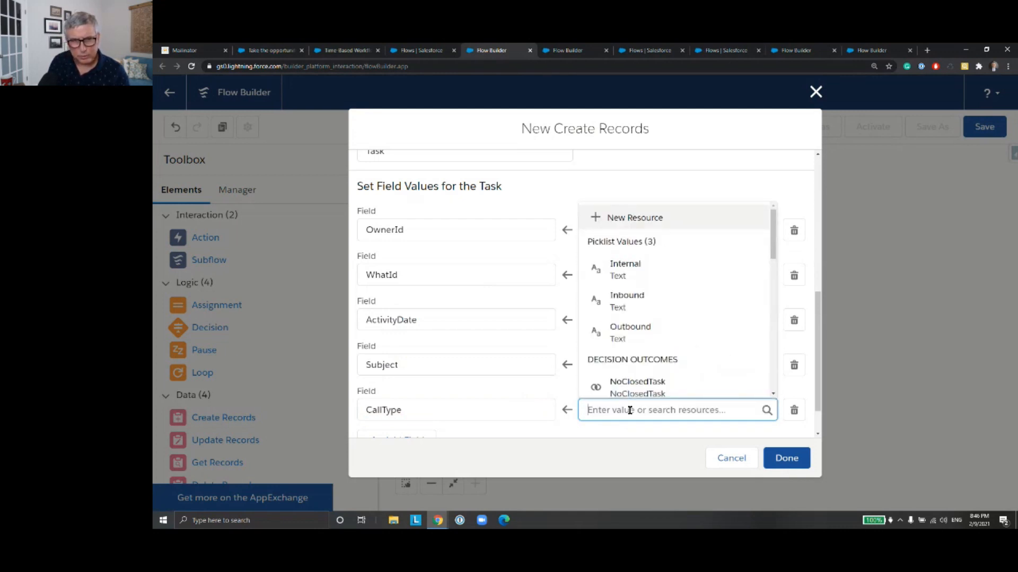
Step: Choose TaskSubtype as the fifth field of the new task, replacing CallType, and set its value to Call
click(436, 416)
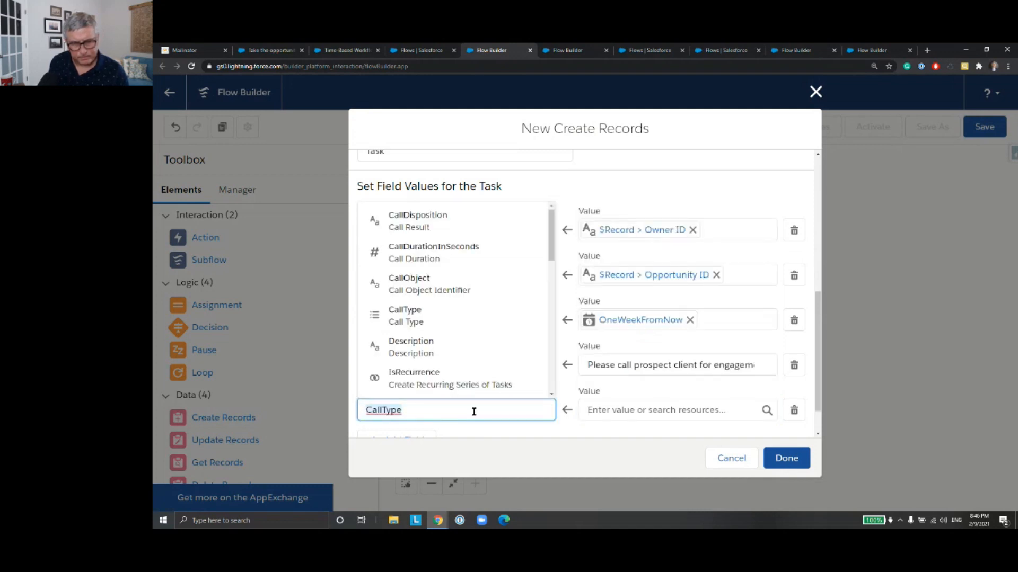
text(ty)
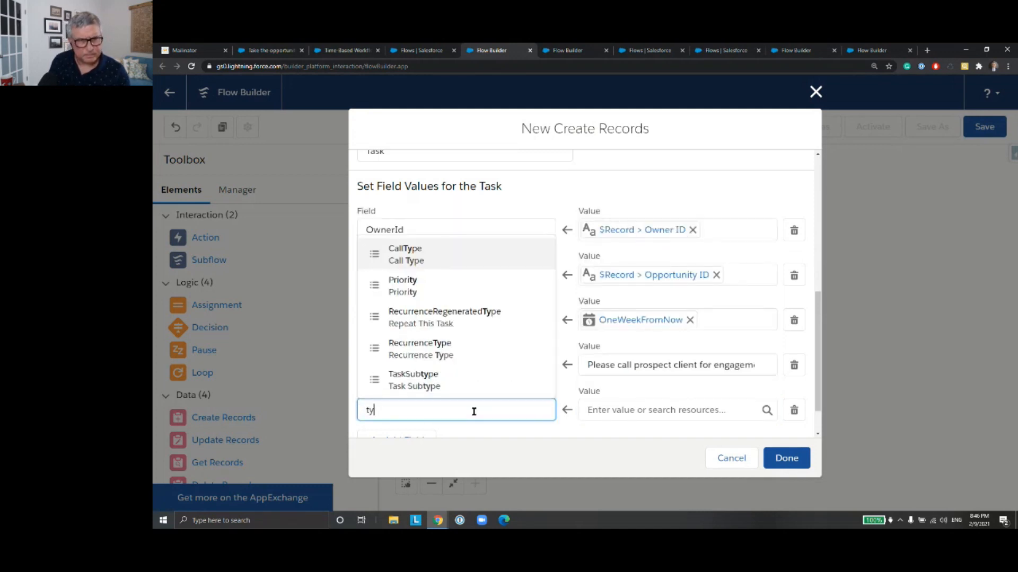
key(Down)
key(Down)
key(Down)
key(Down)
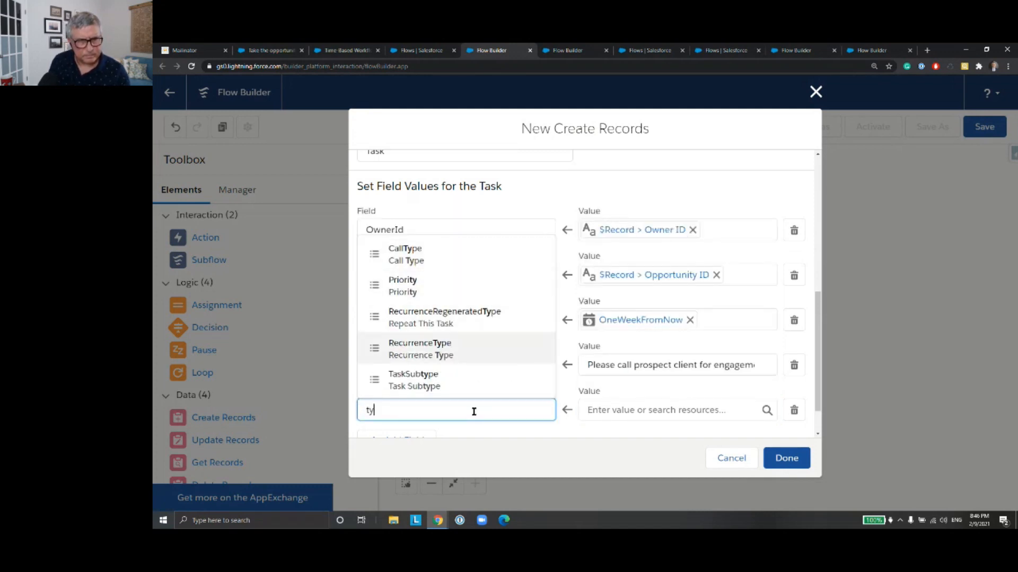
key(Return)
click(607, 411)
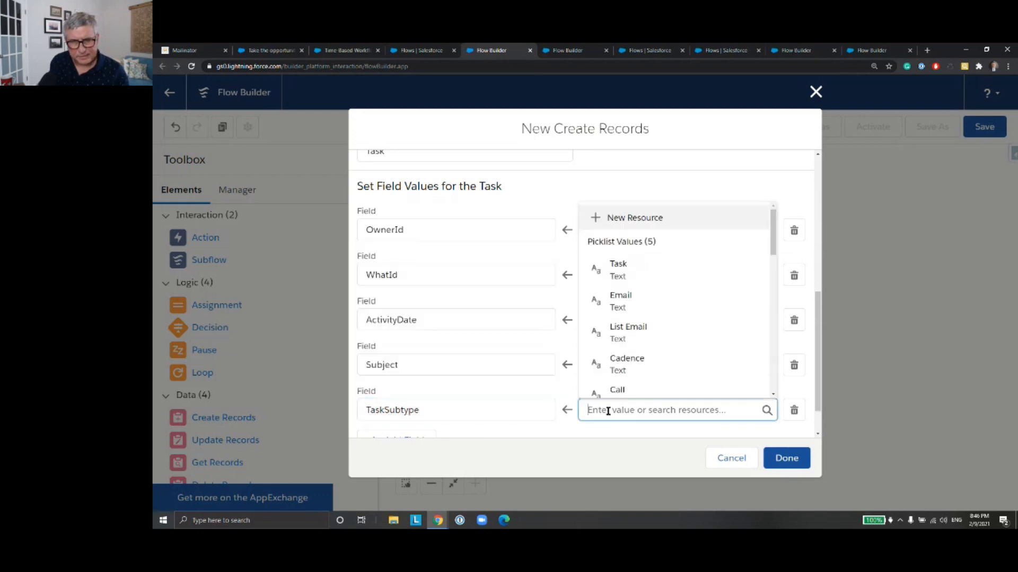
text(Ca)
click(613, 386)
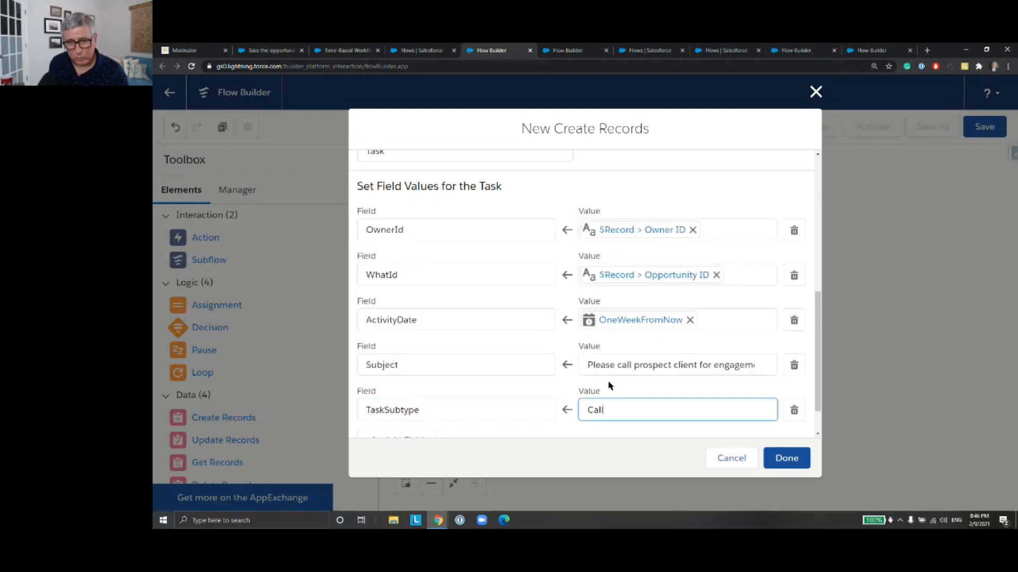
Step: Add Status as the sixth field to set on the new task, with the value Not Started
scroll(461, 366, down, 1)
click(402, 398)
click(421, 406)
text(Stat)
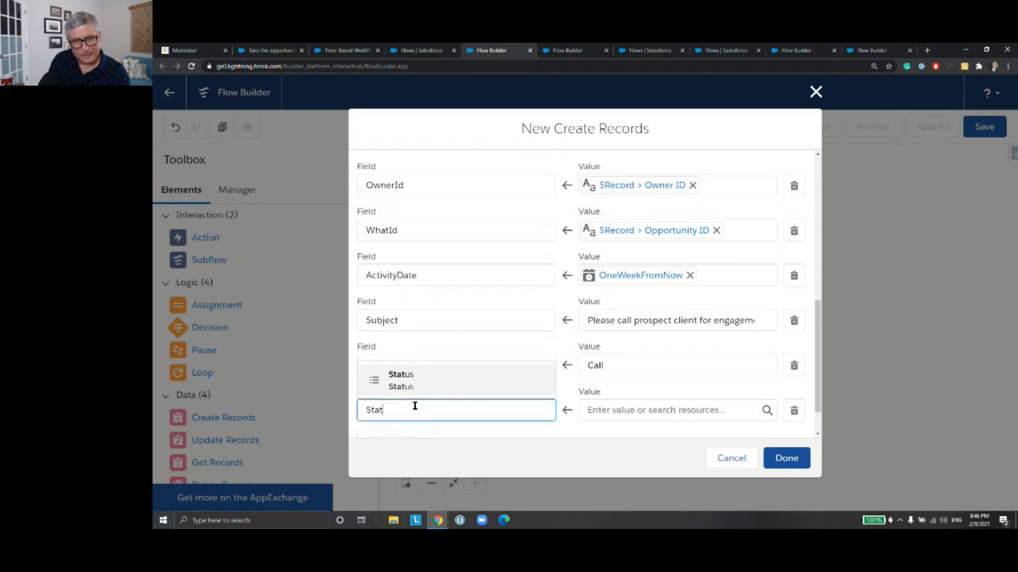
click(432, 382)
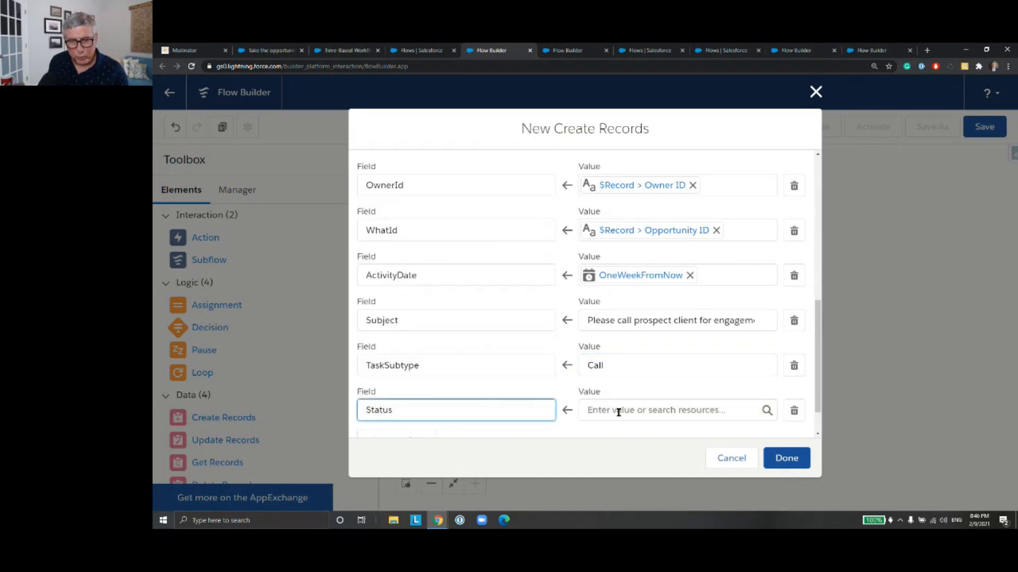
click(618, 412)
click(634, 271)
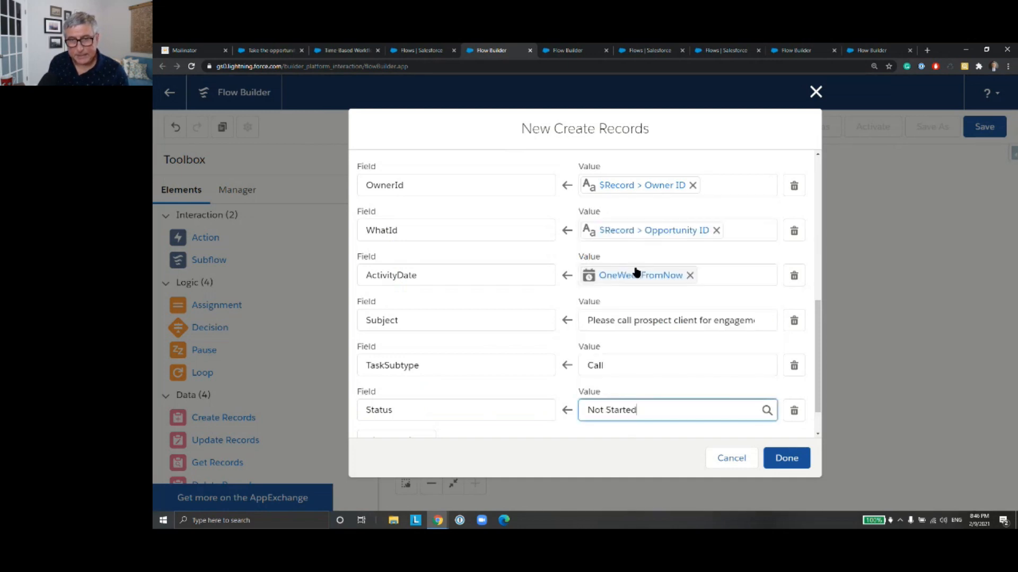
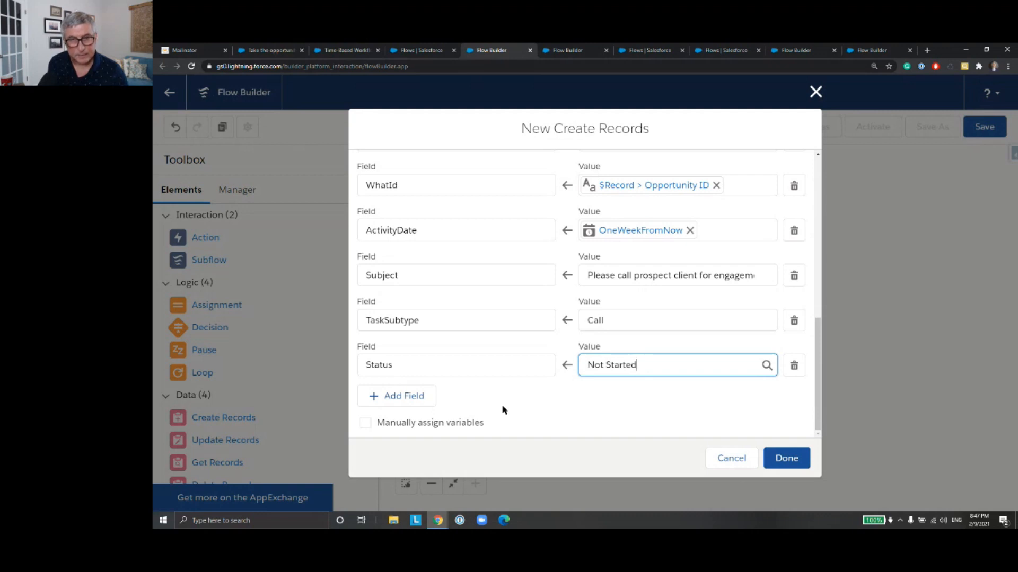
click(412, 396)
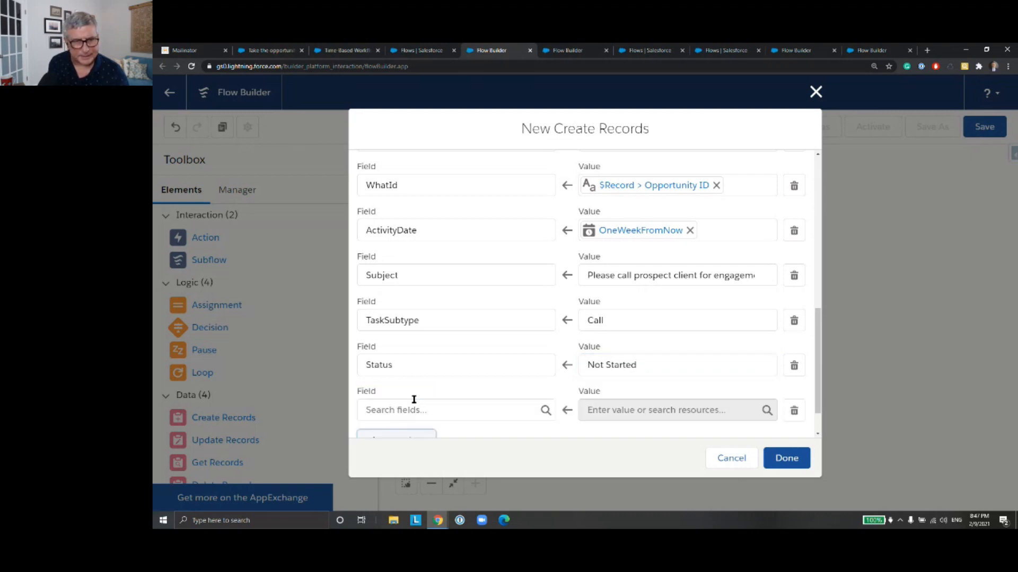
click(425, 409)
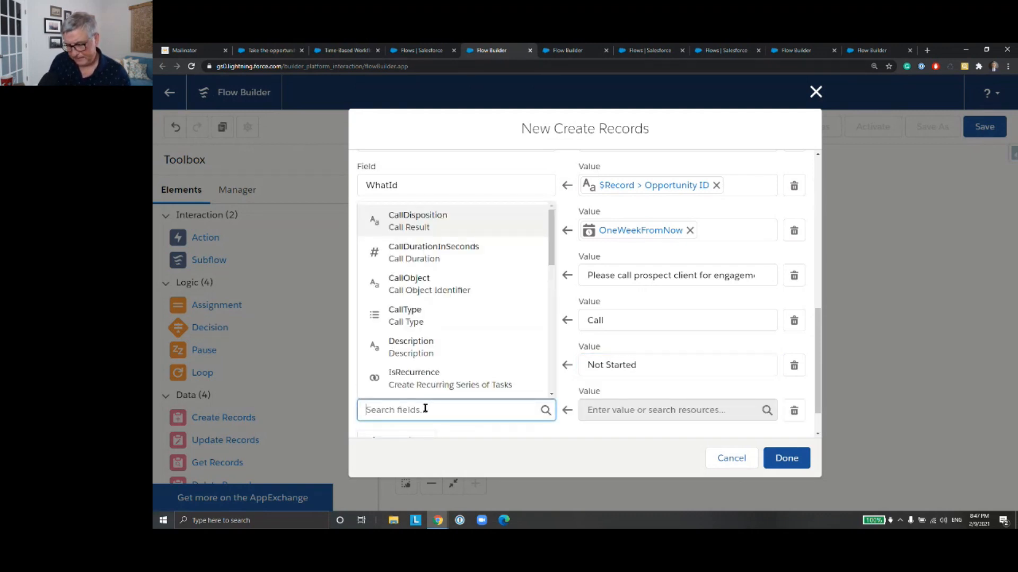
text(Owne)
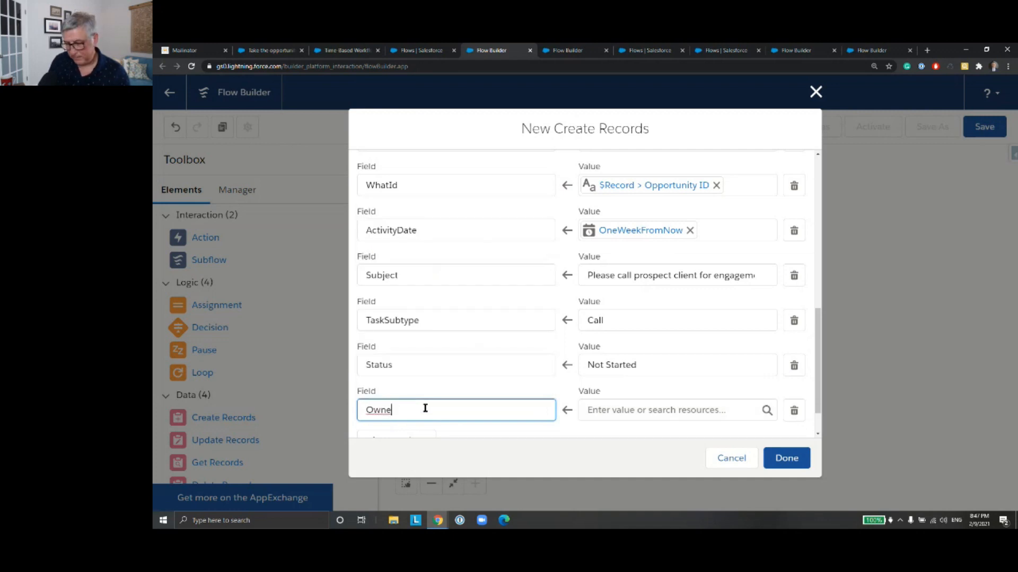
key(BackSpace)
key(BackSpace)
key(BackSpace)
key(BackSpace)
text(Ow)
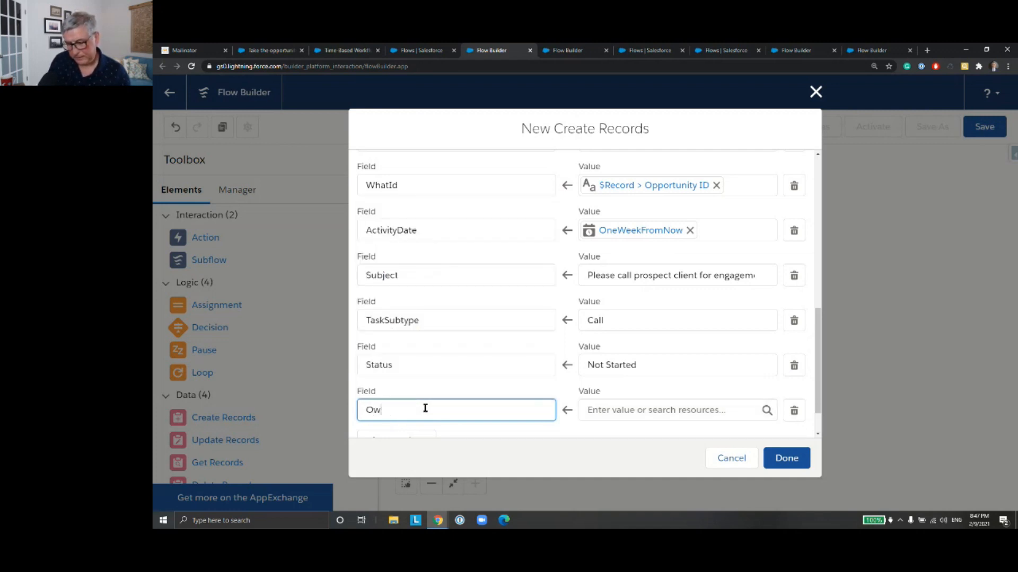
key(BackSpace)
key(BackSpace)
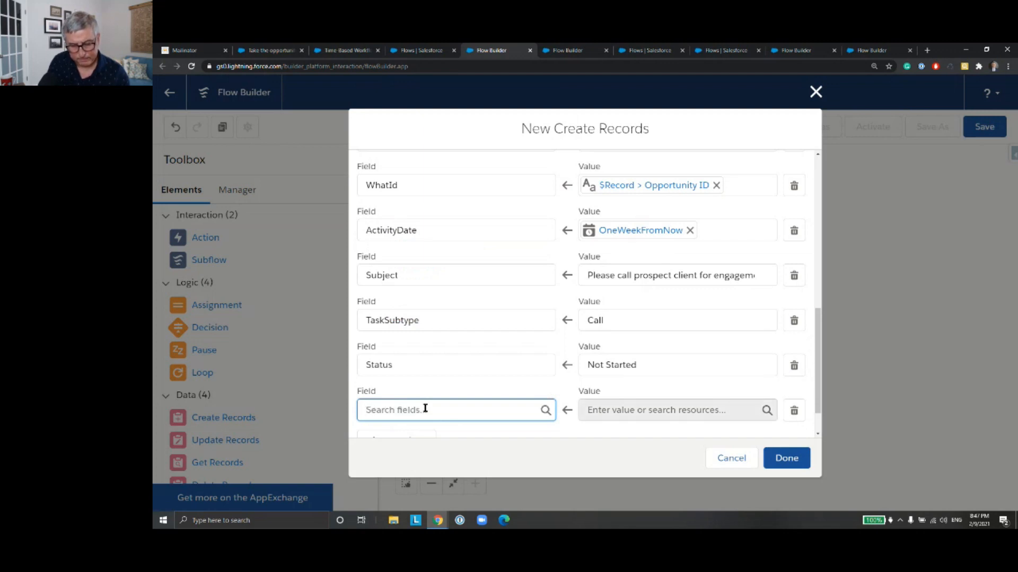
text(Ow)
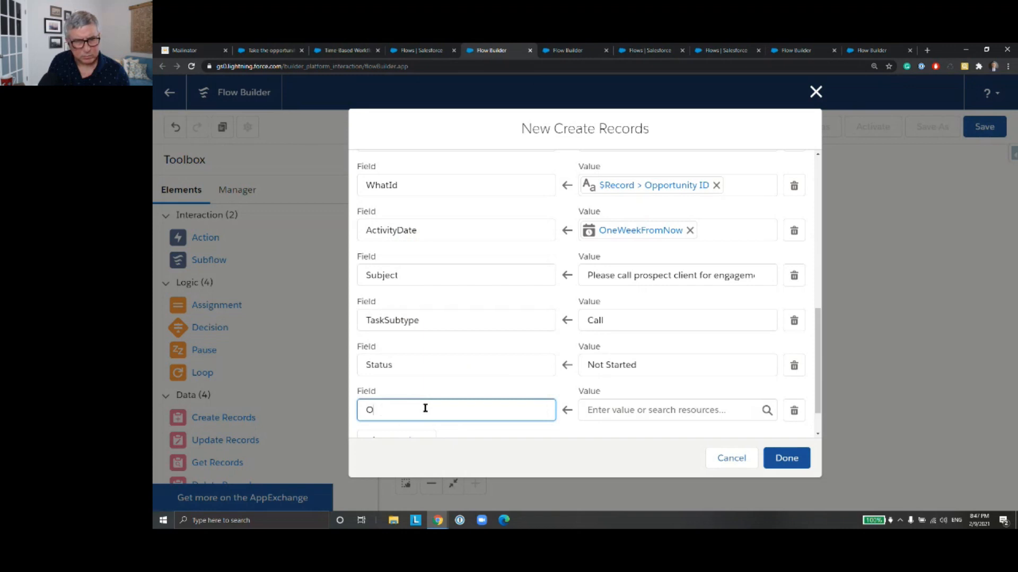
key(BackSpace)
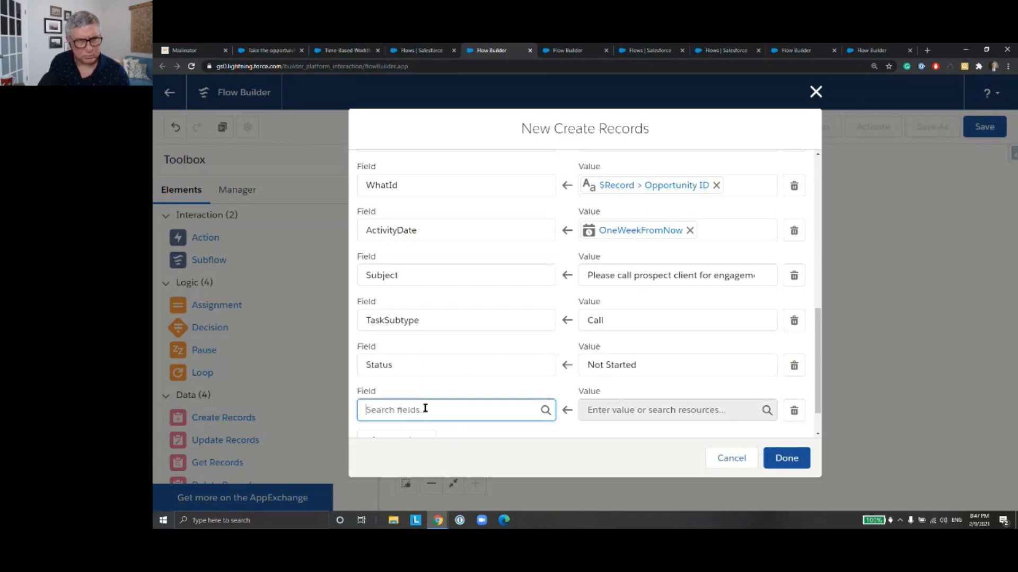
scroll(483, 400, down, 1)
scroll(483, 400, up, 2)
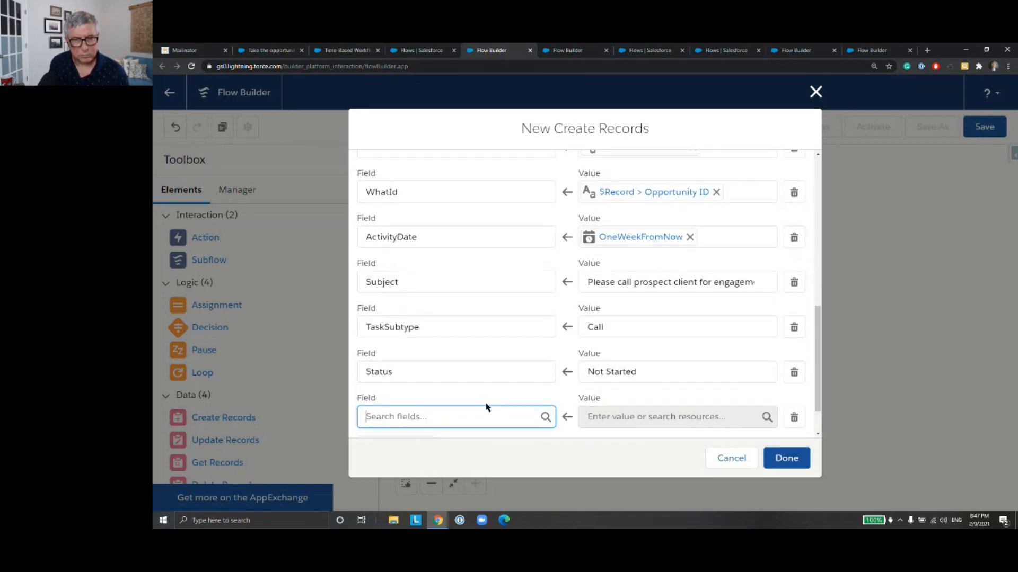
scroll(488, 408, down, 2)
scroll(488, 407, up, 2)
scroll(507, 334, up, 3)
scroll(509, 334, down, 5)
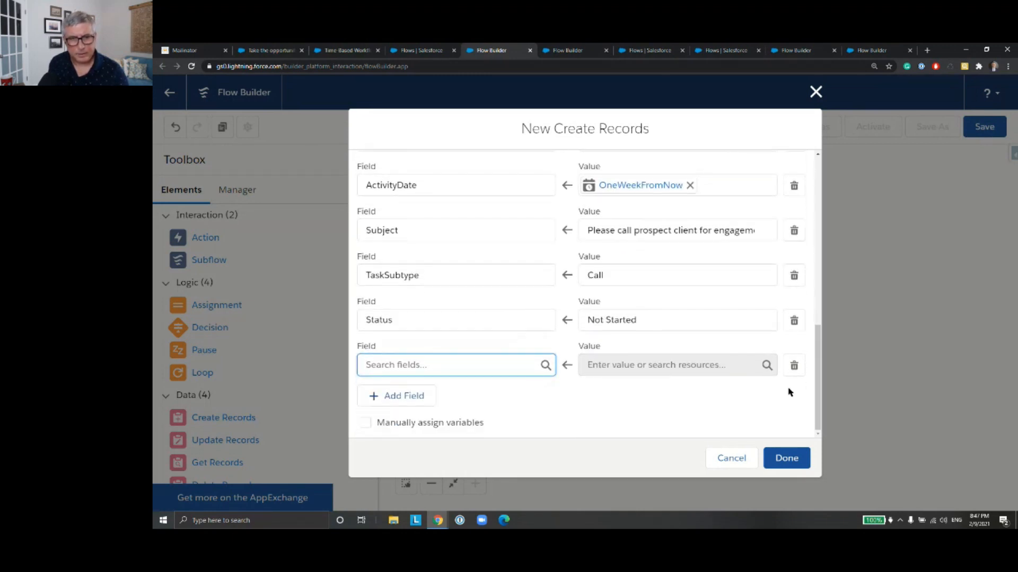
click(794, 366)
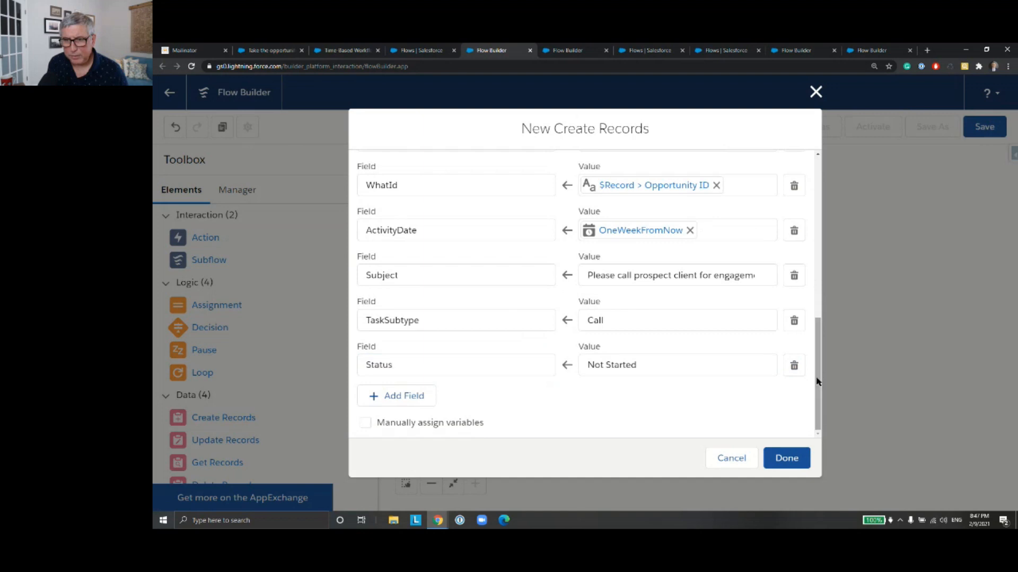
Step: Finish the Create Task element and connect the ClosedTask? decision to it with the NoClosedTask outcome
scroll(818, 375, up, 3)
scroll(820, 393, down, 3)
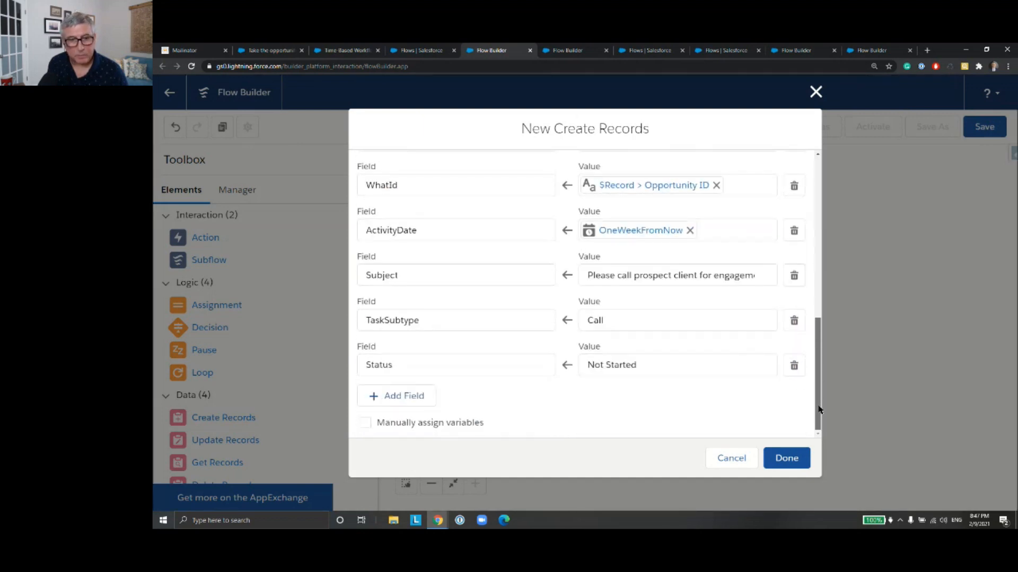
click(788, 459)
drag(674, 295, 678, 366)
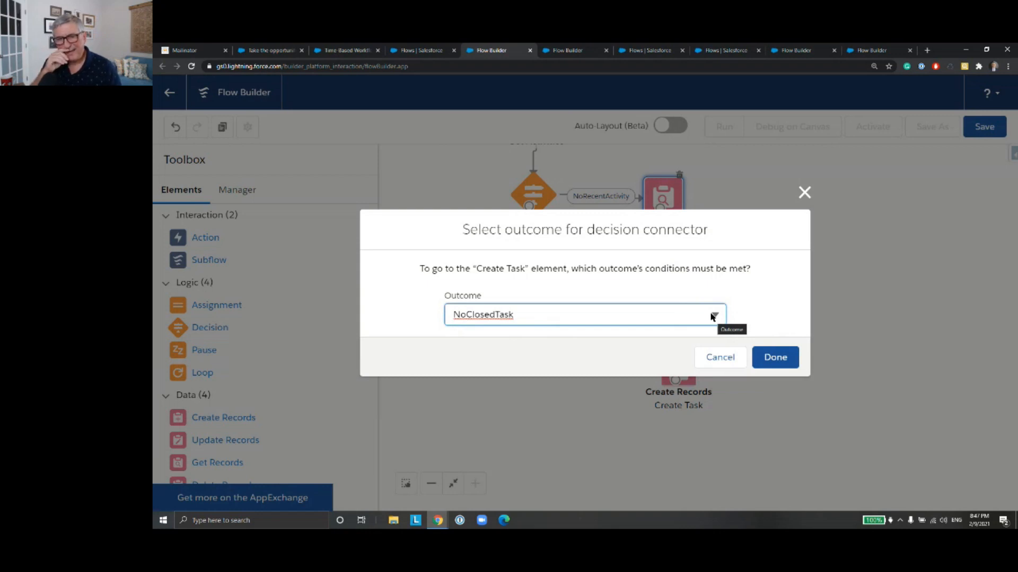
click(785, 360)
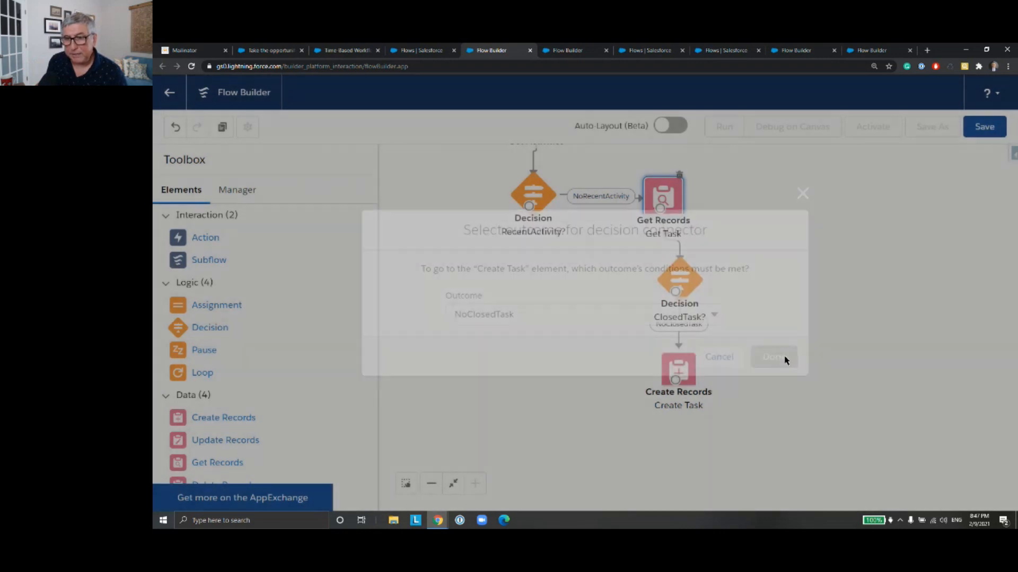
click(681, 383)
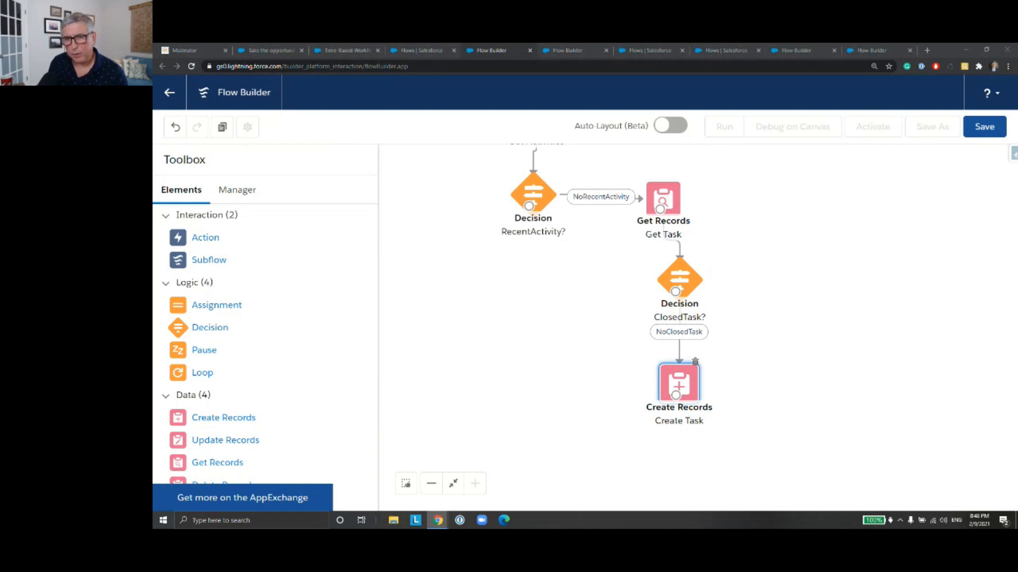
Step: Save the flow with the label and API name PeerScheduleTriggeredFlow
click(991, 130)
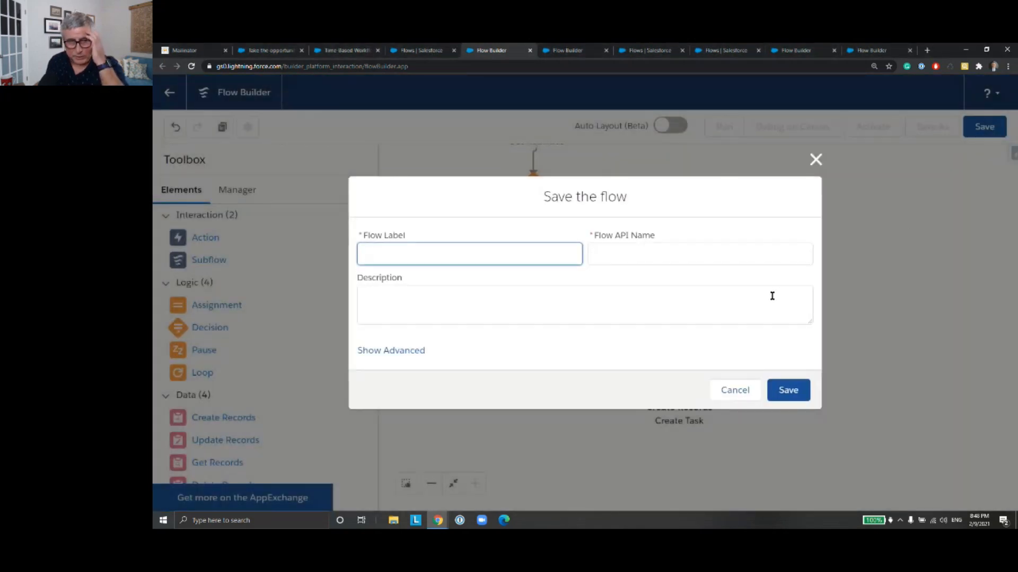
text(P)
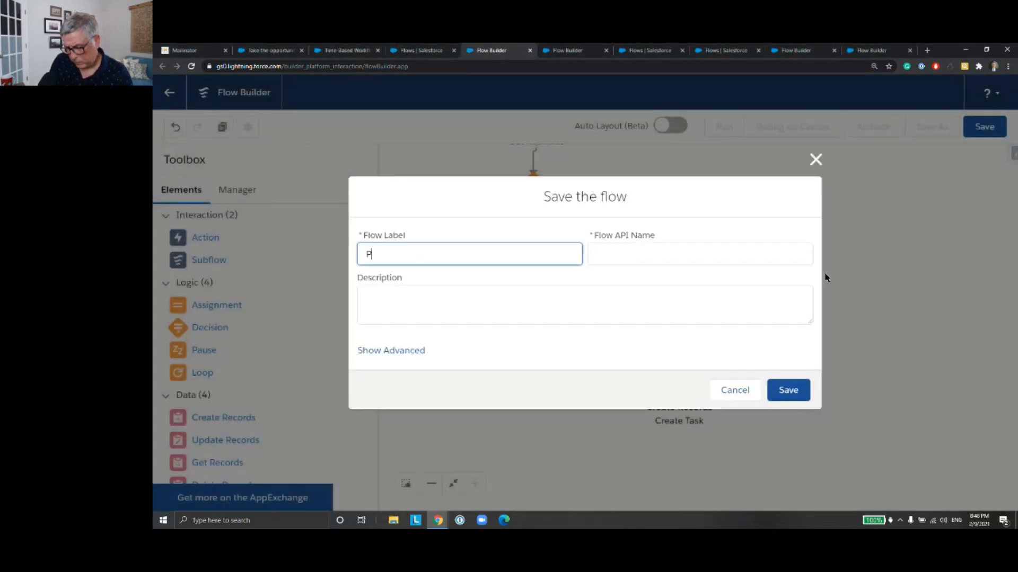
text(eerSche)
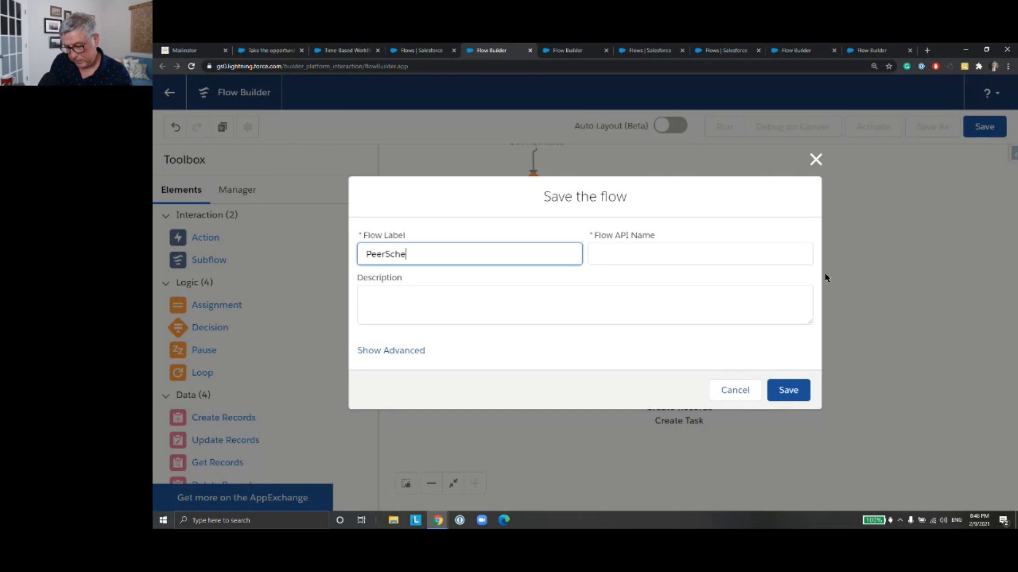
text(duleFlow)
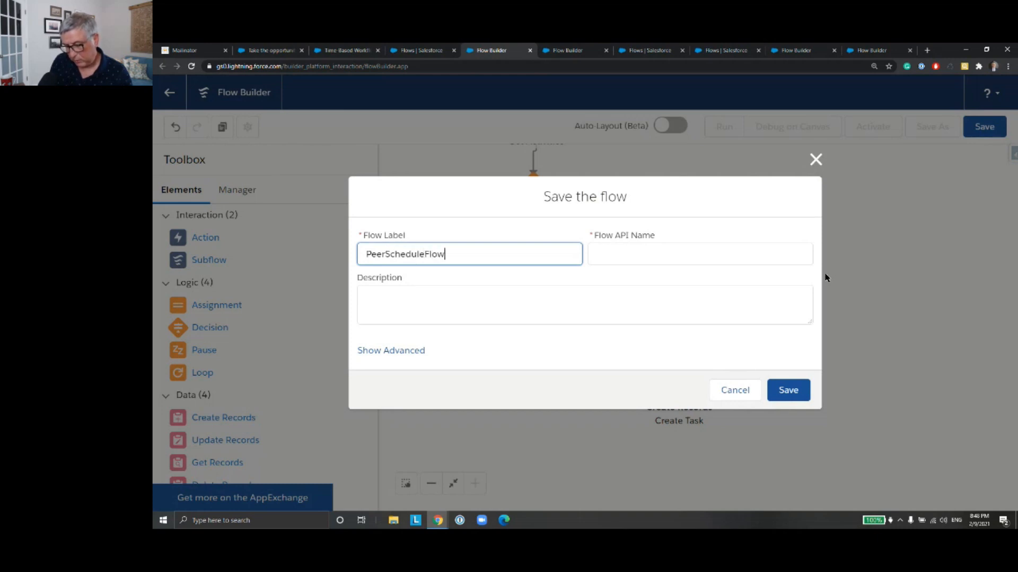
click(424, 256)
text(Triggered)
click(647, 254)
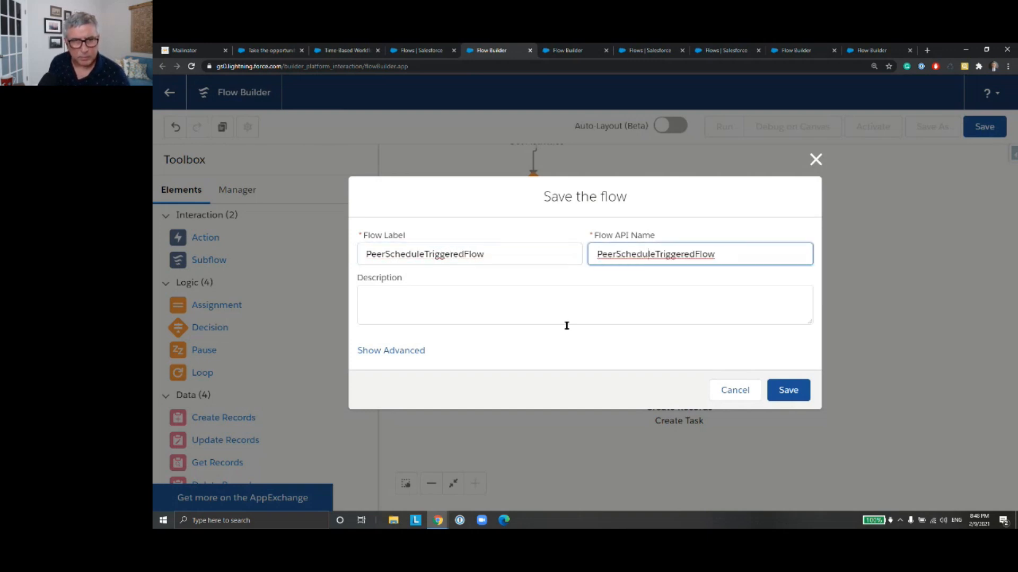
click(788, 391)
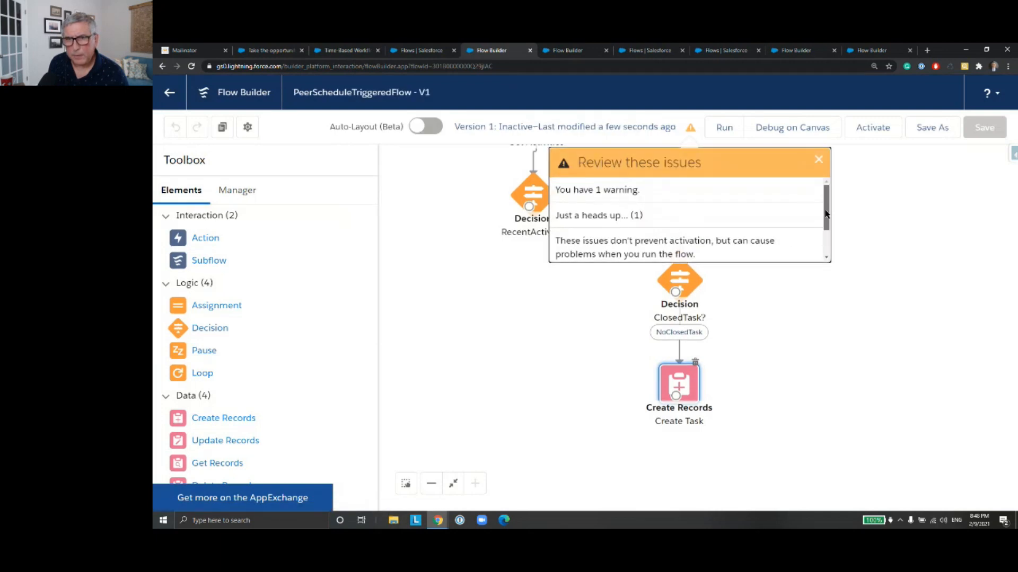
Step: Review the saved flow's reported issues, then set the start time of its schedule to 8:50 PM
drag(825, 214, 828, 241)
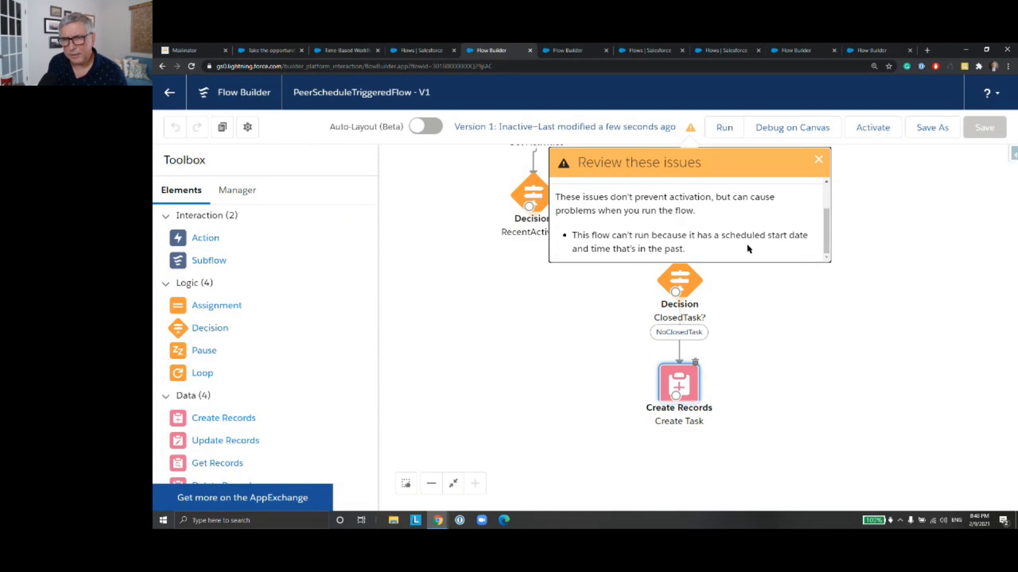
mouse_move(978, 523)
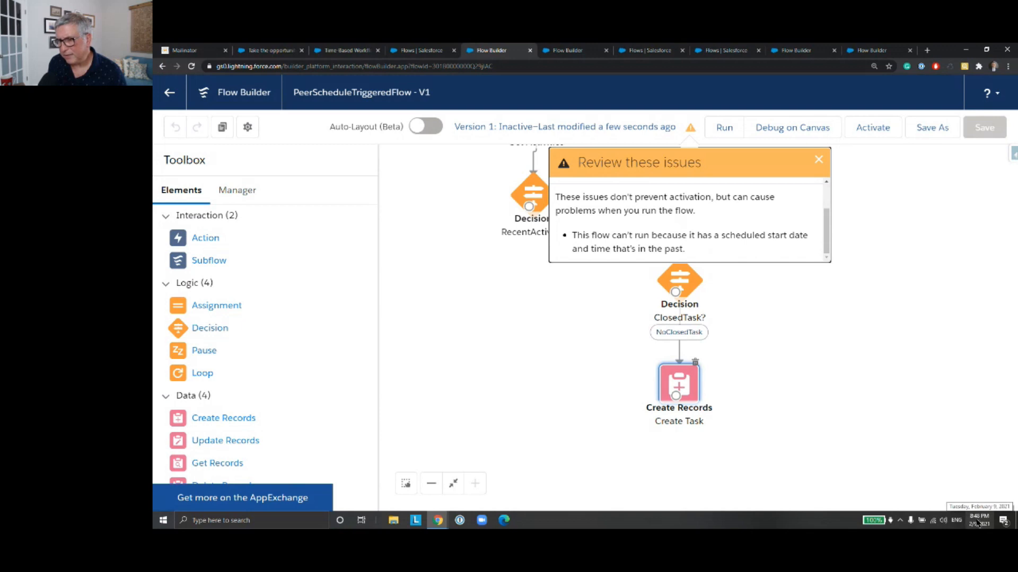
click(819, 159)
scroll(797, 214, up, 5)
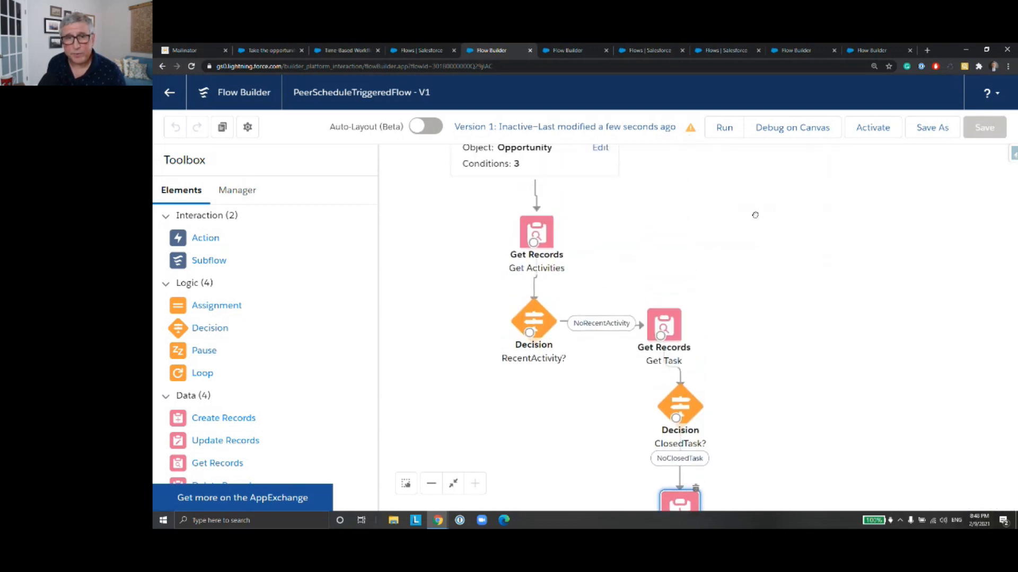
click(551, 197)
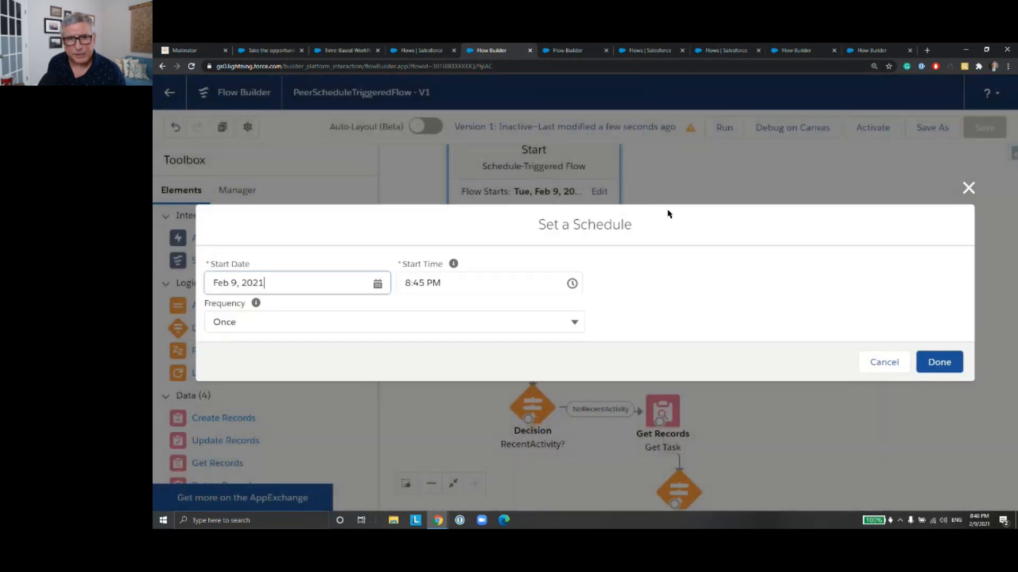
click(442, 285)
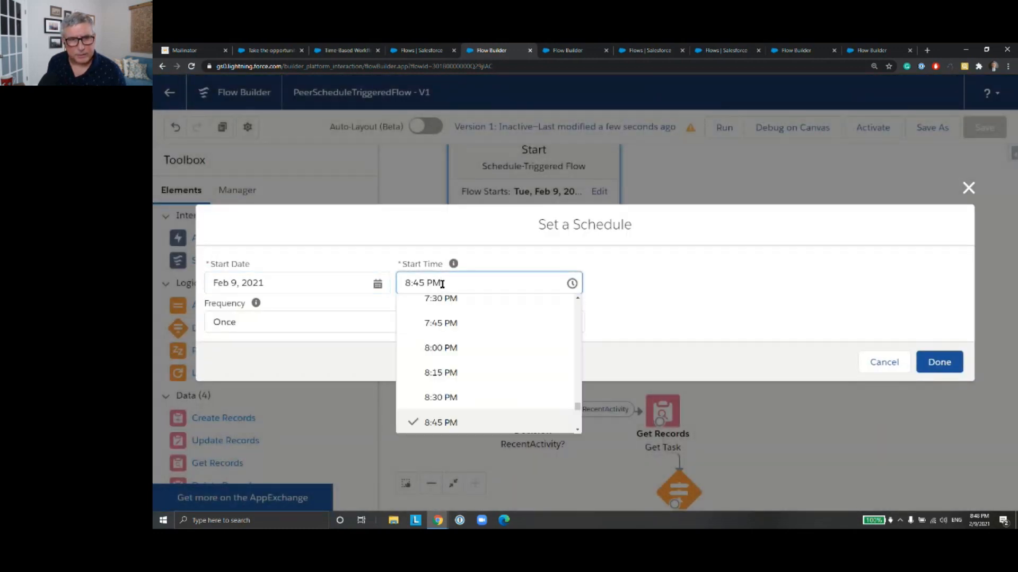
scroll(504, 368, down, 3)
scroll(480, 350, up, 3)
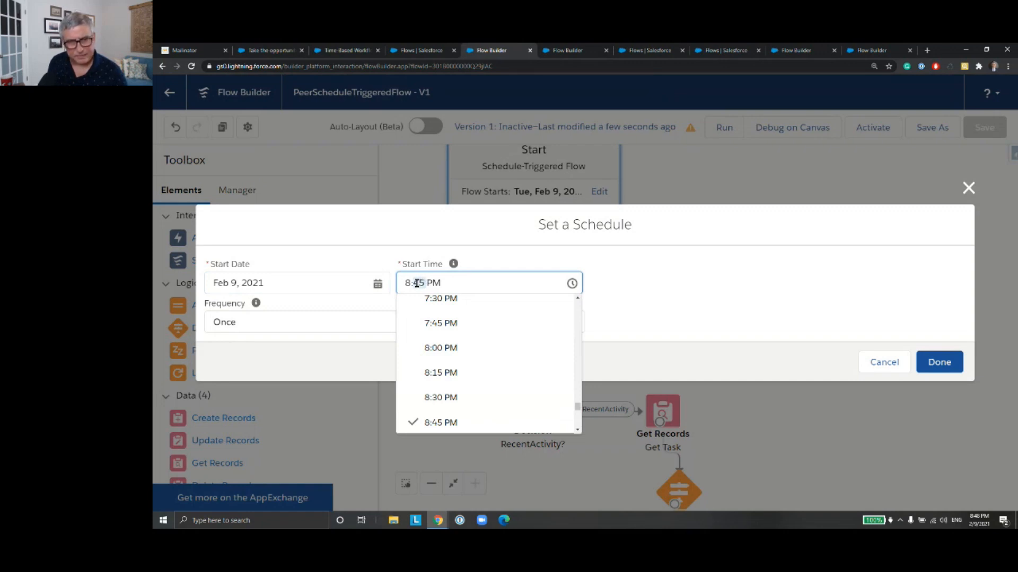
text(50)
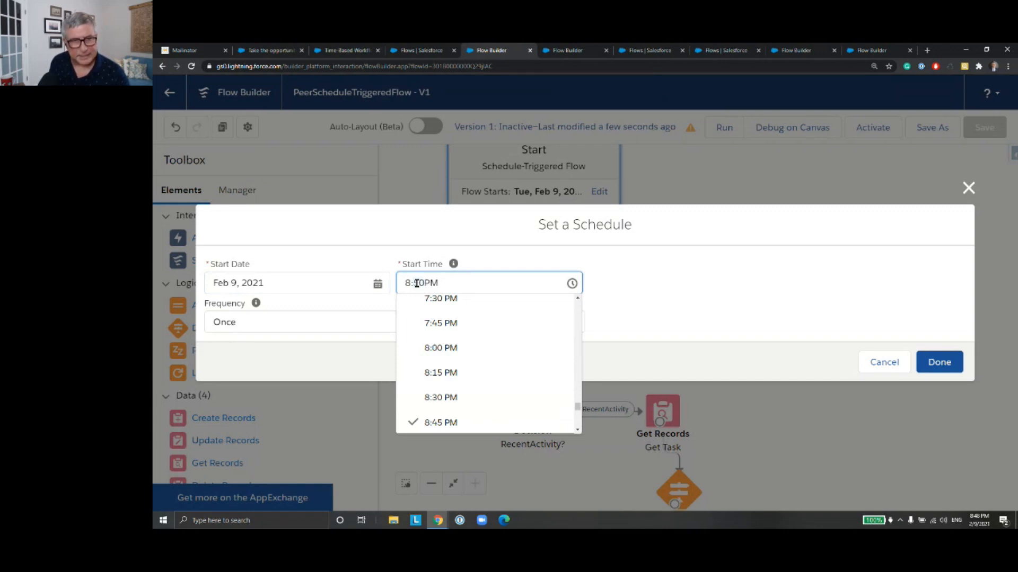
click(689, 273)
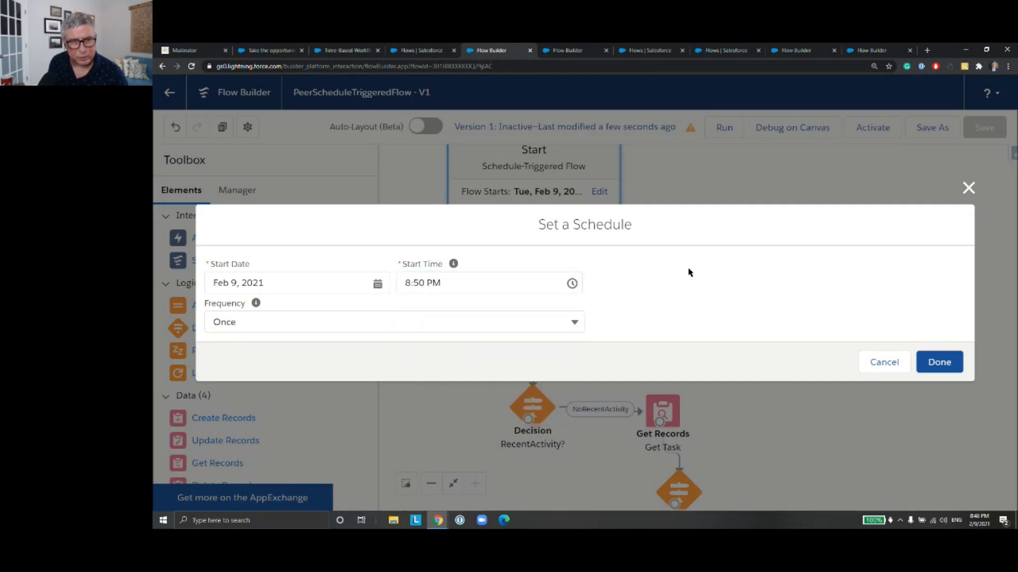
click(943, 360)
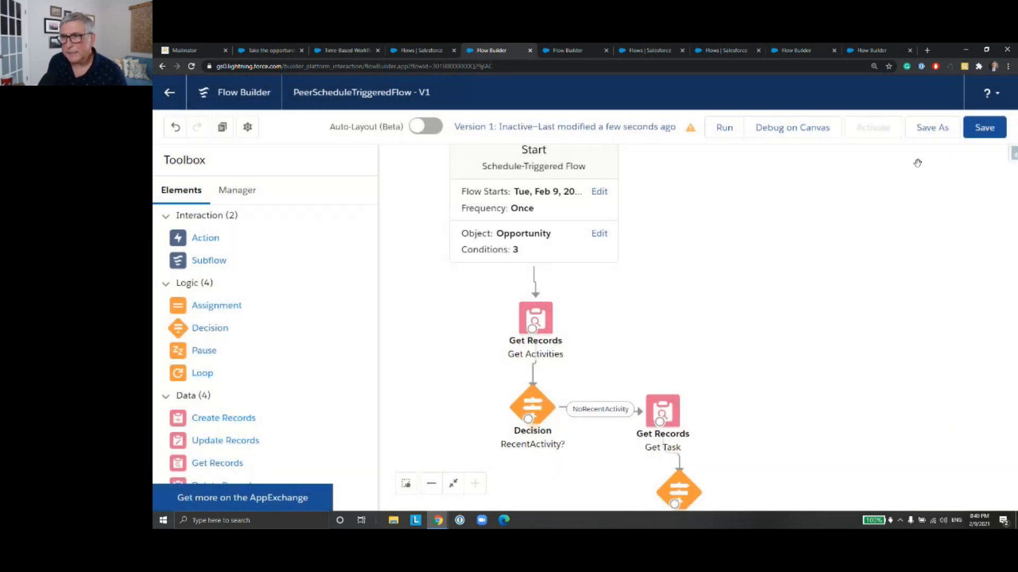
Step: Recheck the flow's schedule, then save and activate the flow
click(572, 207)
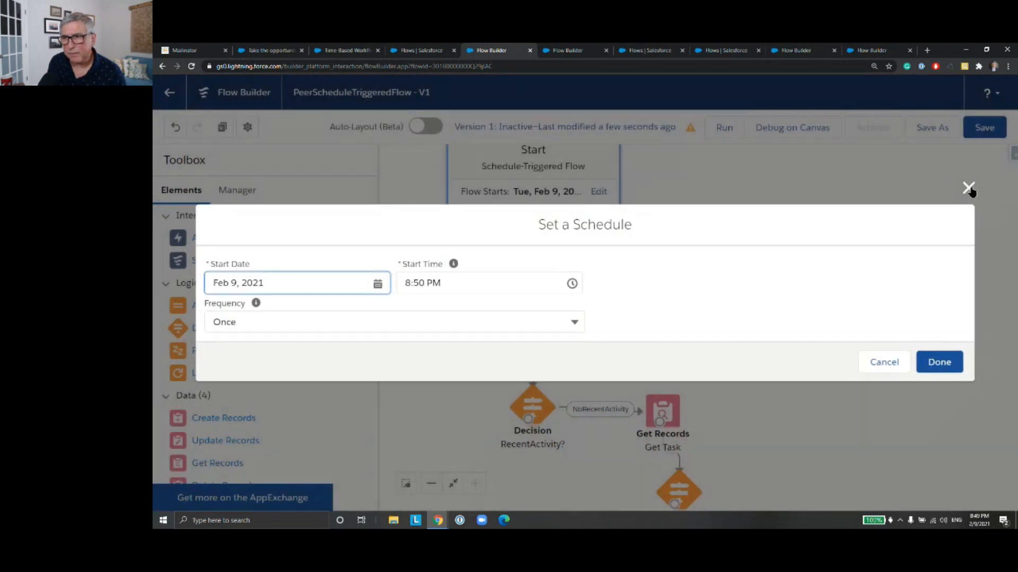
click(963, 189)
click(987, 131)
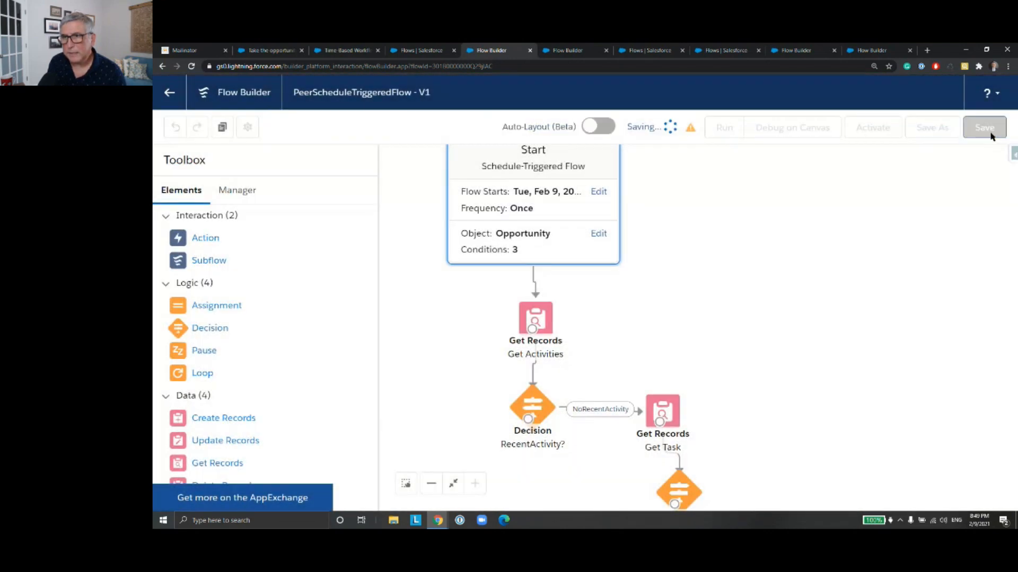
click(888, 137)
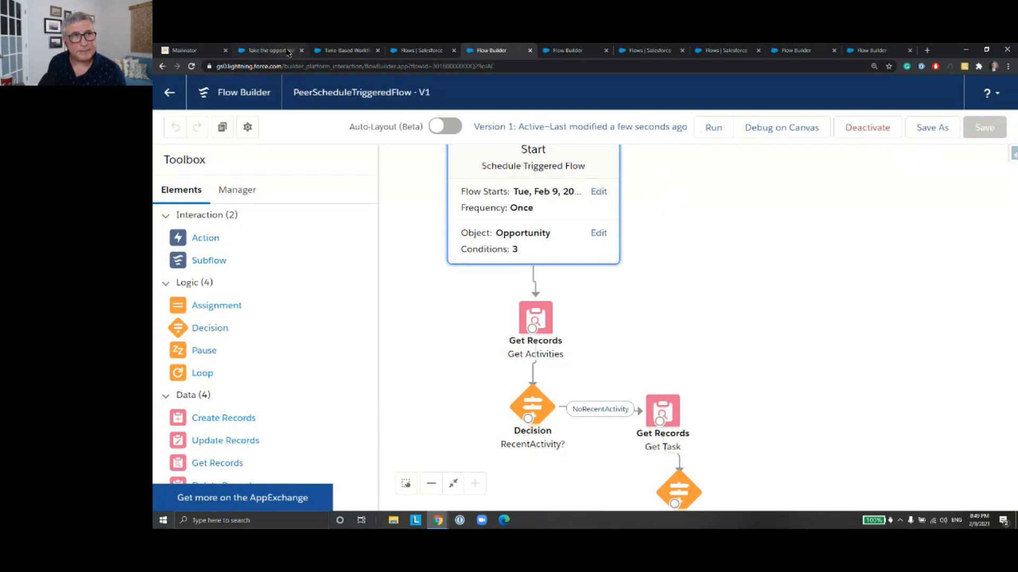
Step: Search Setup for "schedu" and open Scheduled Jobs to check the flow's pending run
click(270, 51)
click(336, 52)
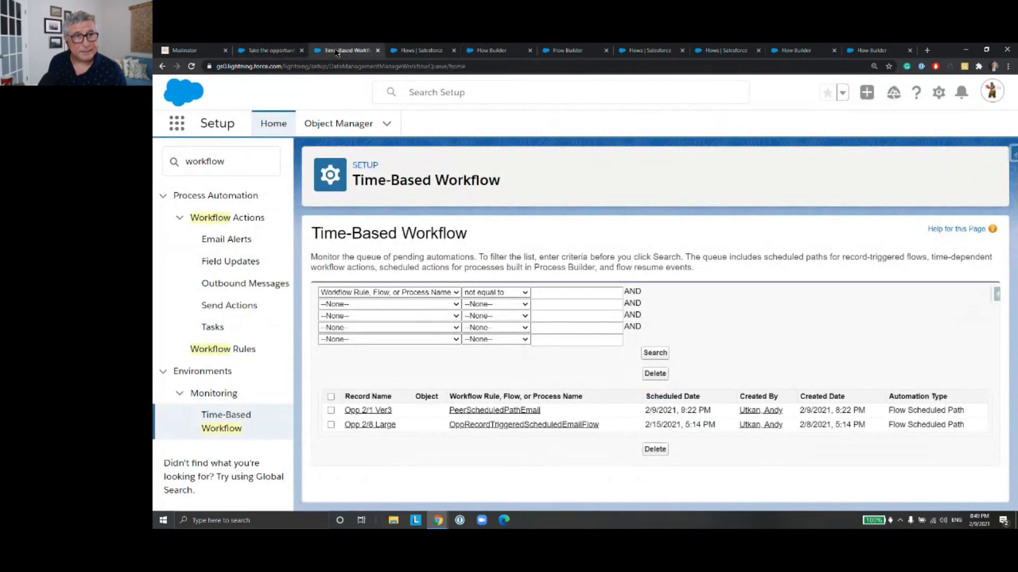
click(250, 171)
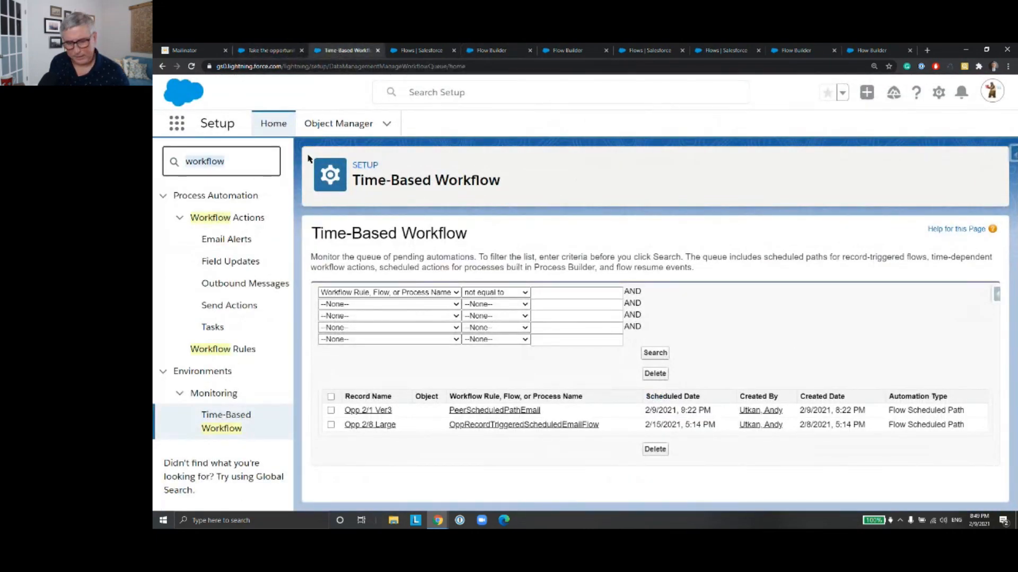
text(sc)
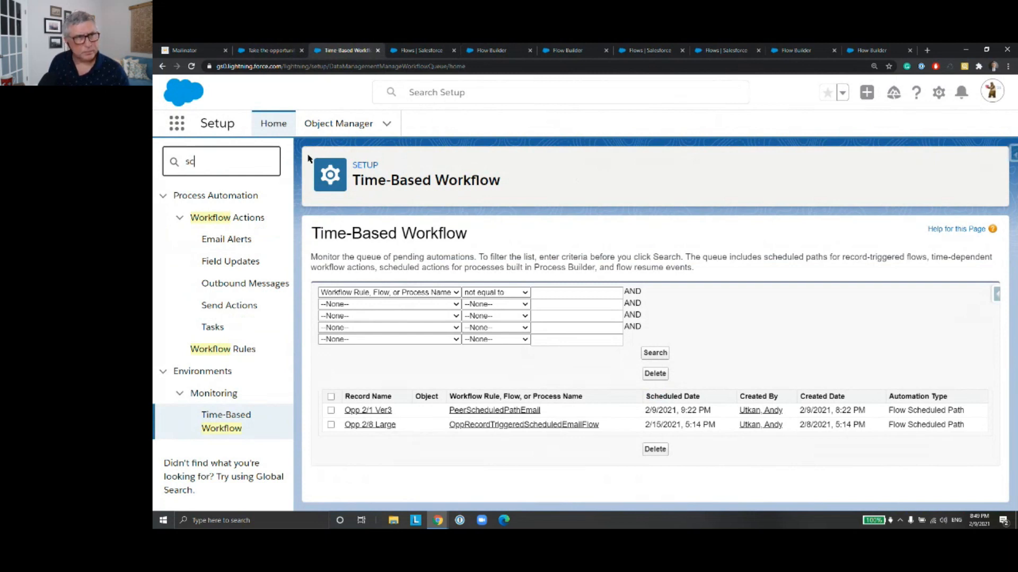
text(hhed)
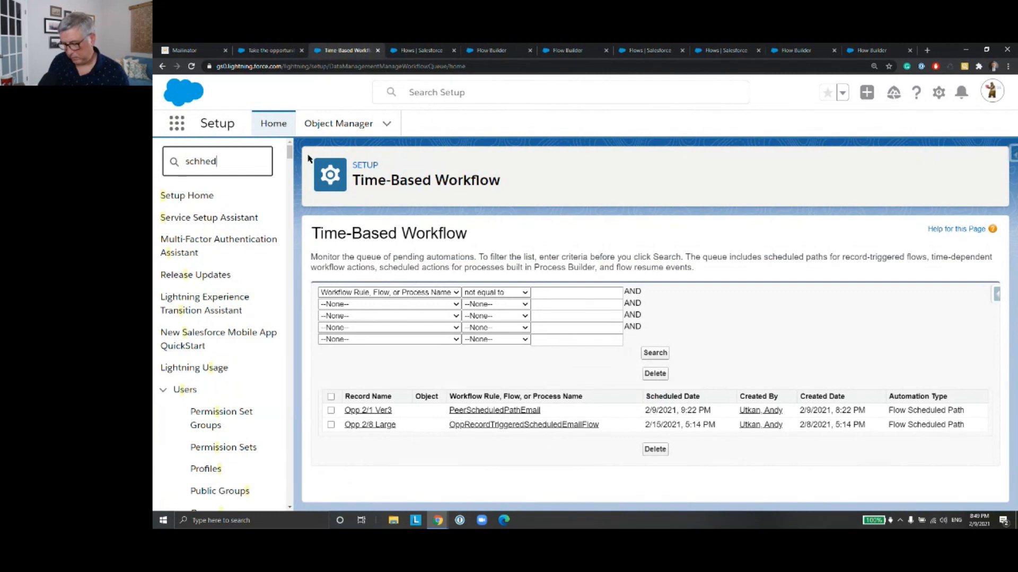
key(BackSpace)
key(BackSpace)
key(BackSpace)
text(edu)
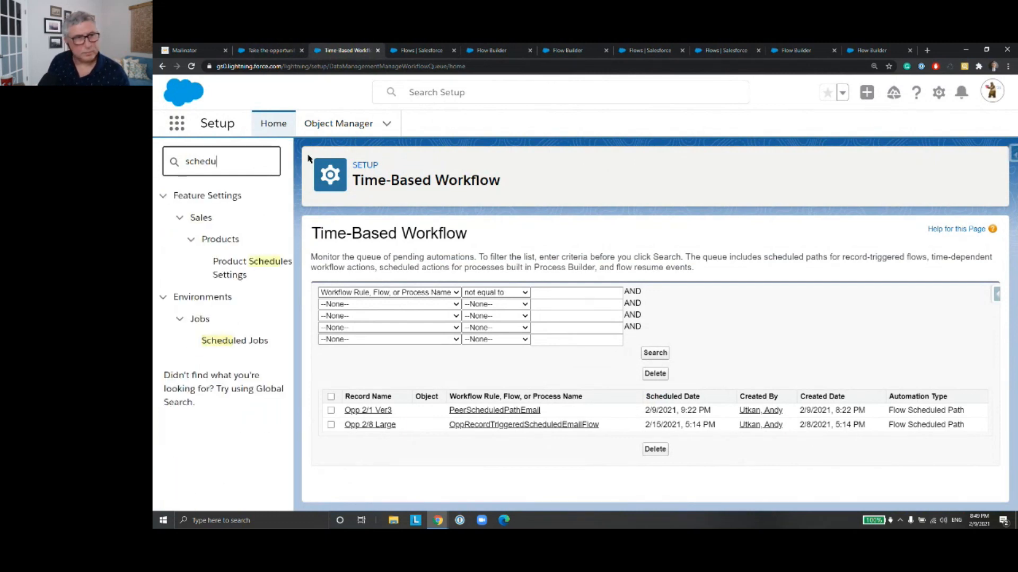
click(266, 344)
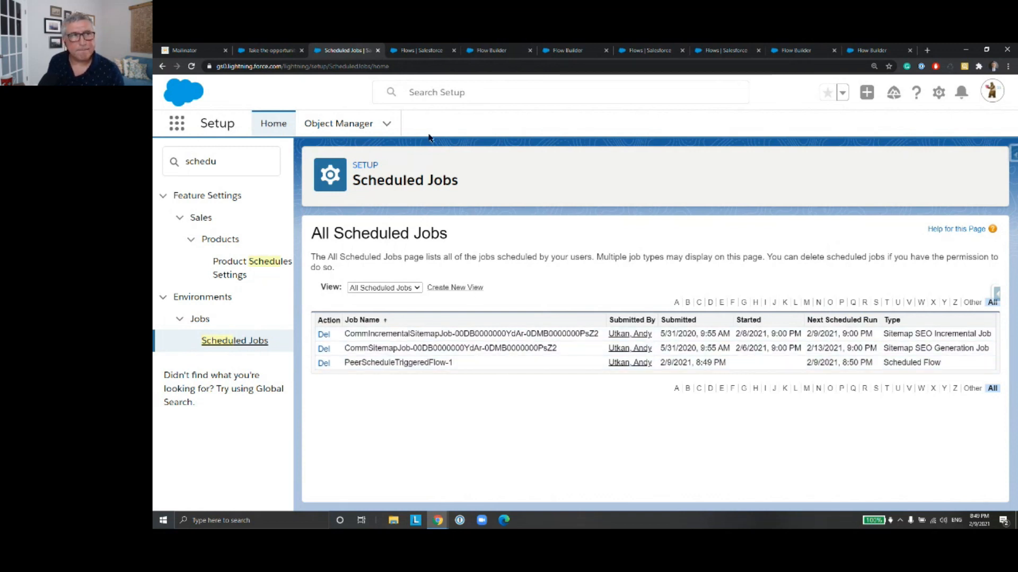
Step: Switch to the Mailinator inbox and refresh it to check for new messages
click(193, 49)
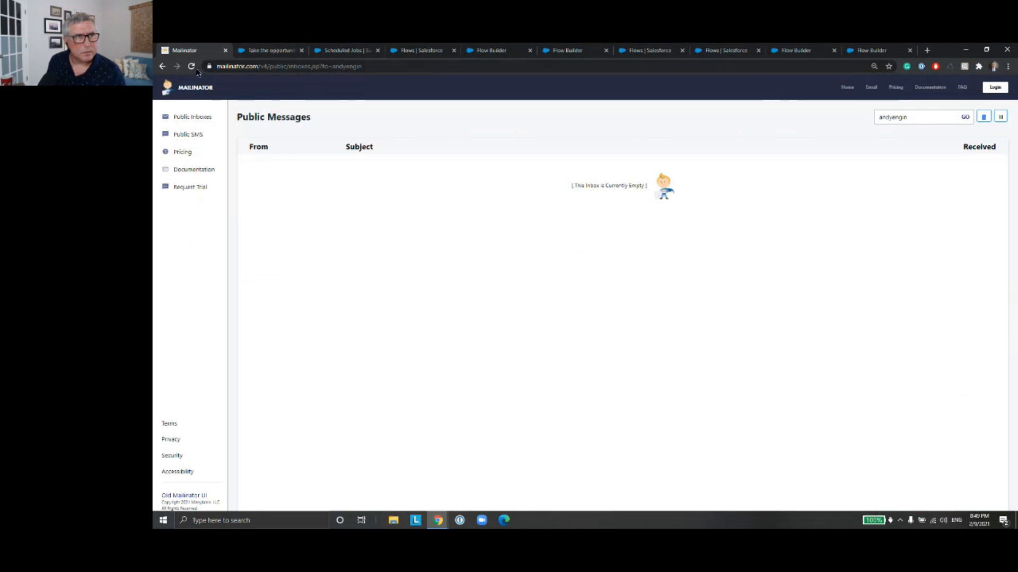
click(191, 67)
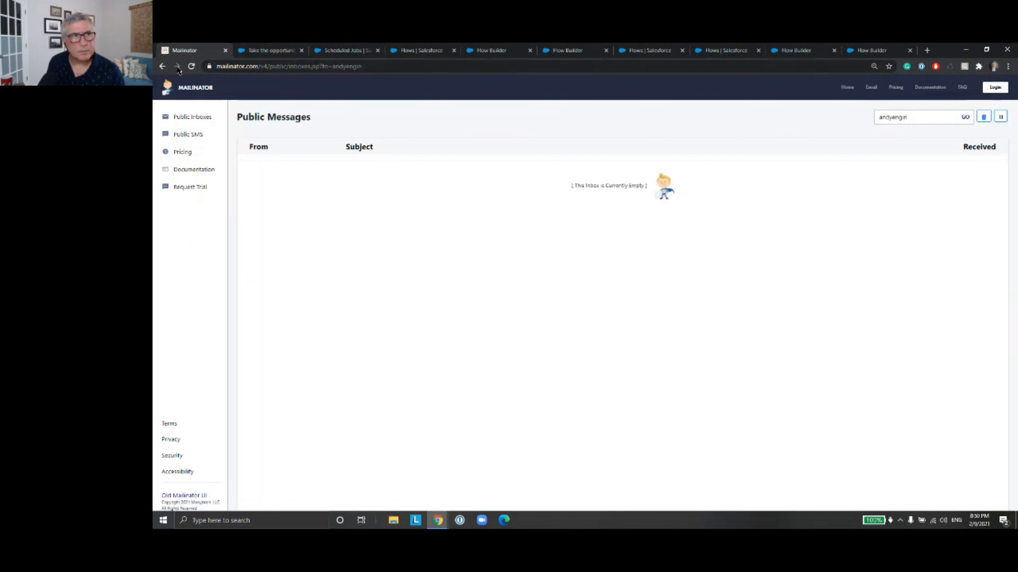
click(192, 66)
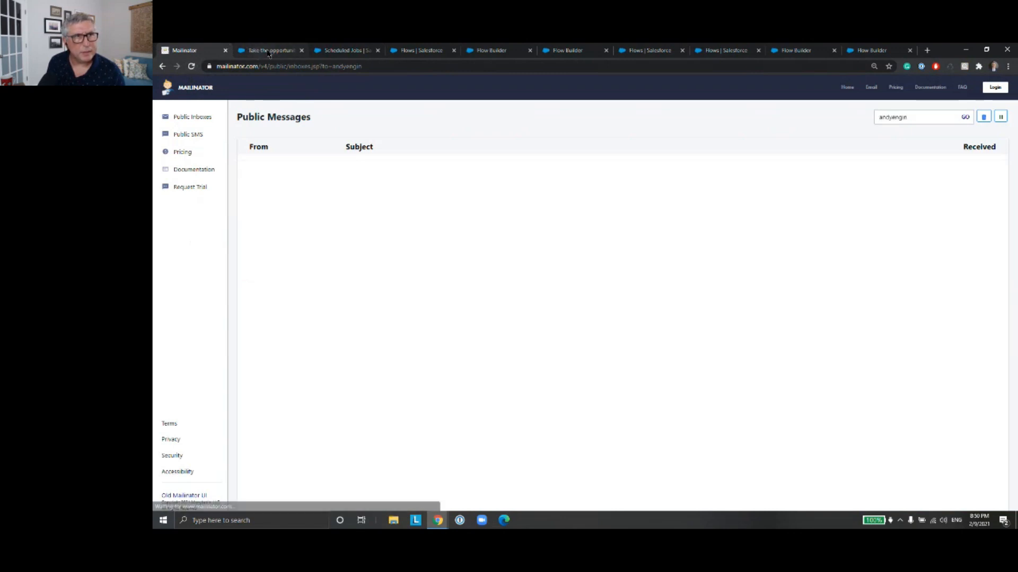
Step: Return to Salesforce Setup, search for "workfl" and open the Time-Based Workflow monitoring page
click(270, 50)
click(359, 48)
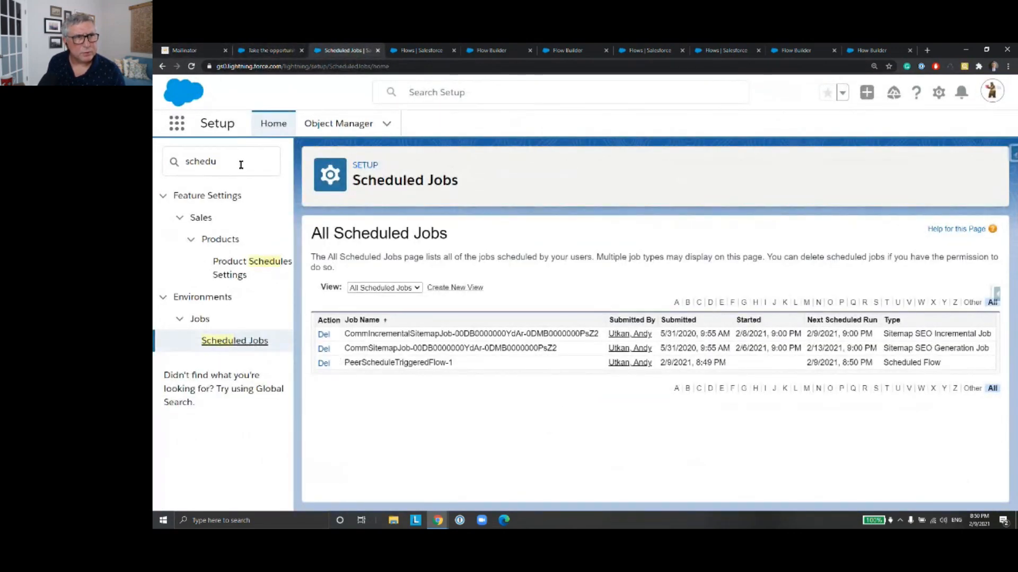
key(ctrl+a)
text(workfl)
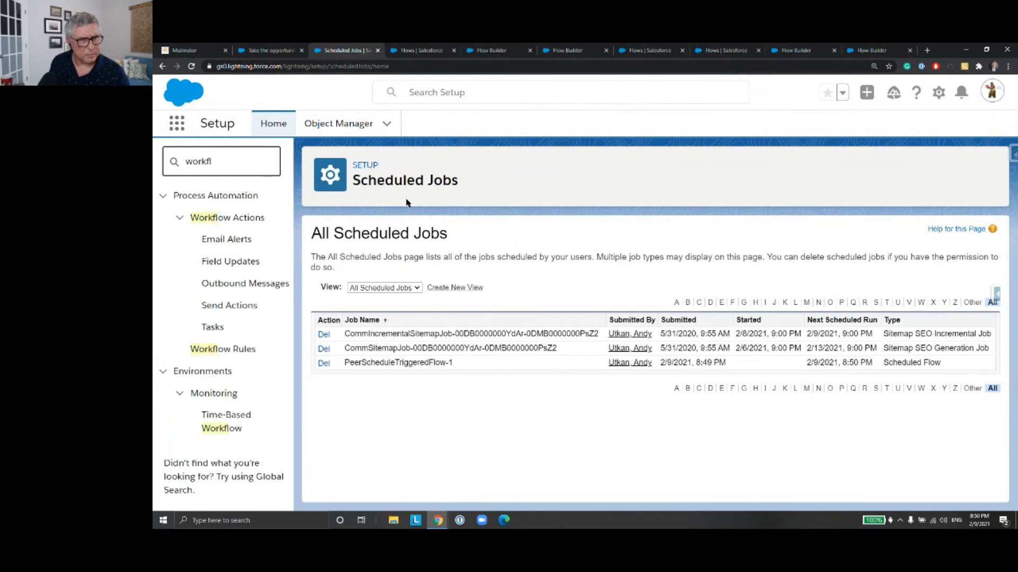
click(241, 350)
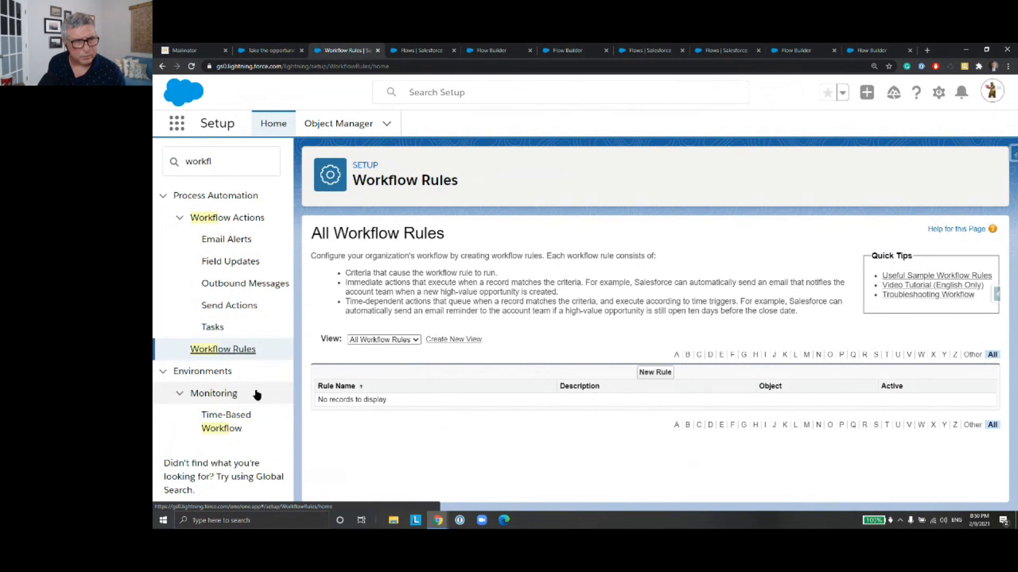
click(238, 429)
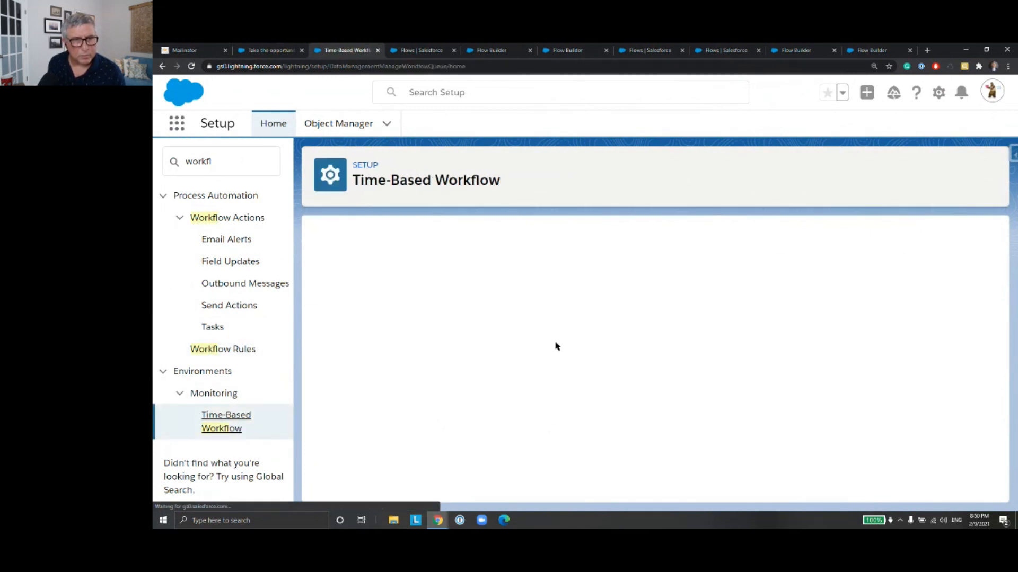
Step: List the pending automations whose Workflow Rule, Flow, or Process Name is not equal to blank
click(456, 293)
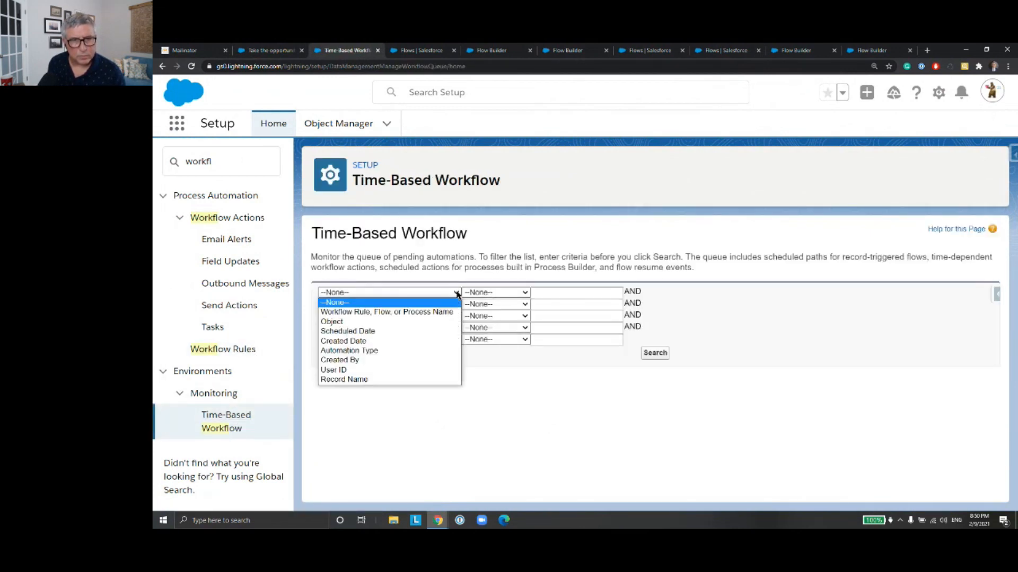
click(444, 313)
click(501, 293)
click(493, 321)
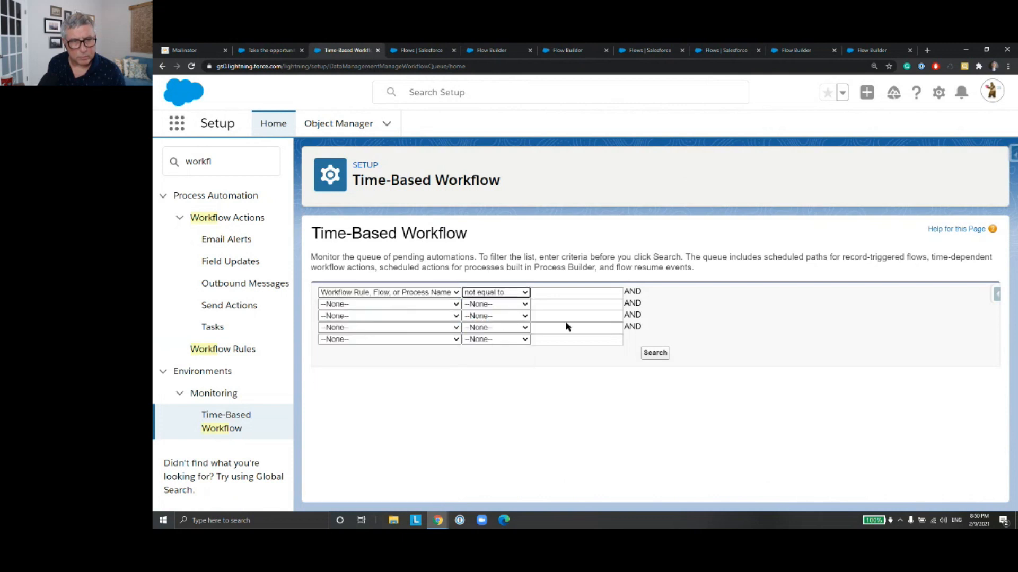
click(654, 353)
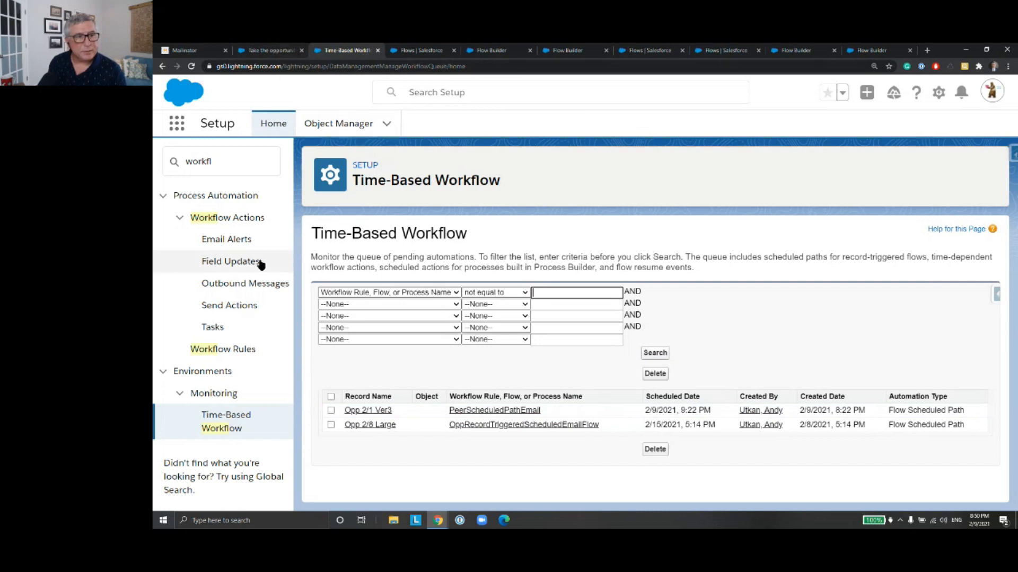
Step: Search Setup for "schedul" and reopen Scheduled Jobs to check whether PeerScheduleTriggeredFlow has started
click(221, 164)
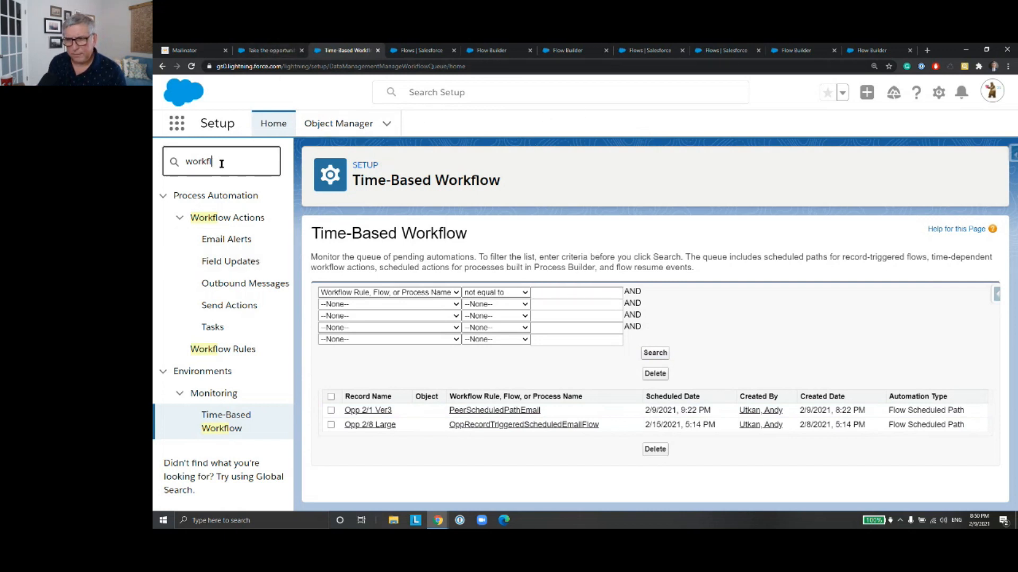
double_click(224, 163)
text(sc)
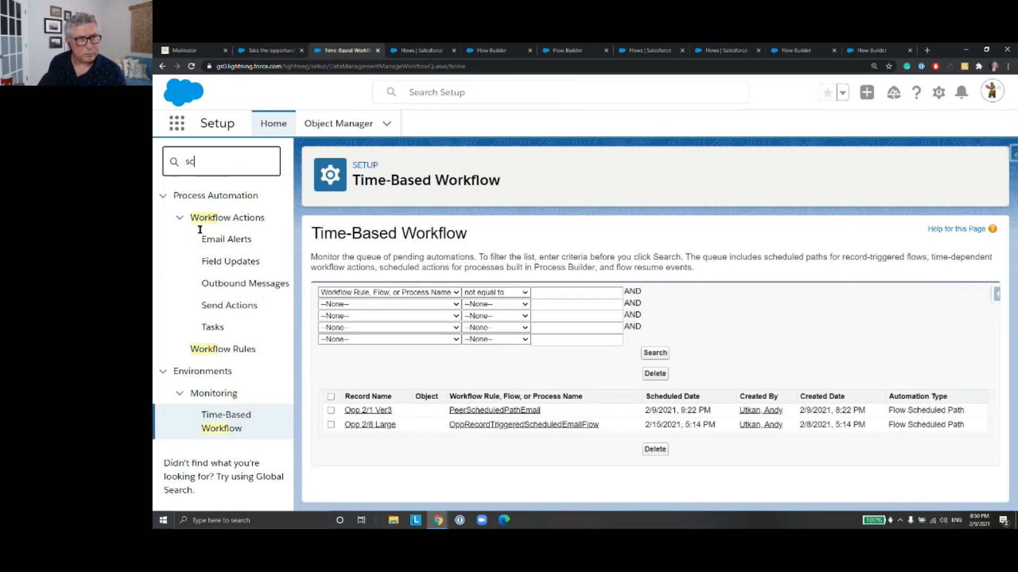
text(hedul)
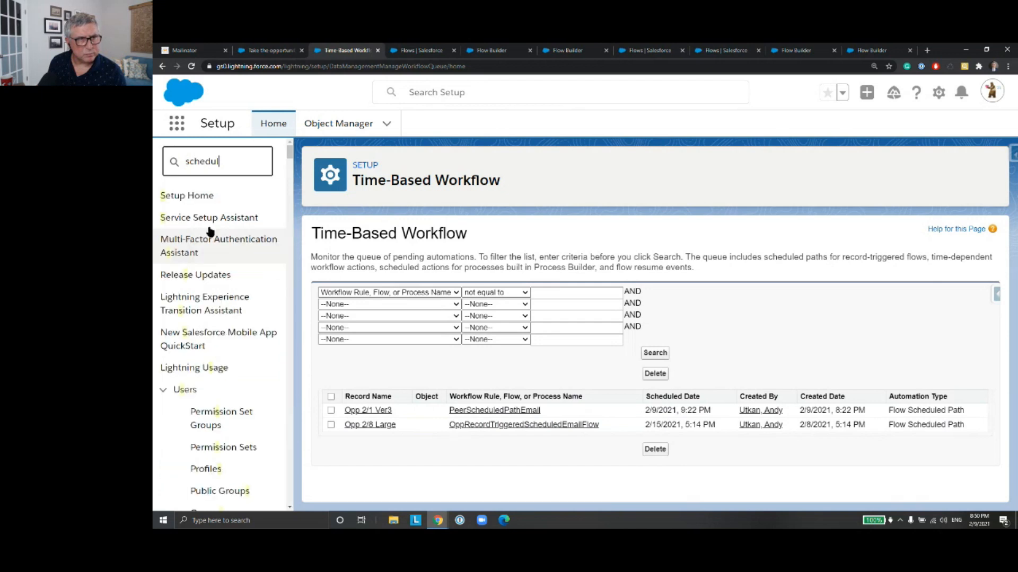
click(222, 342)
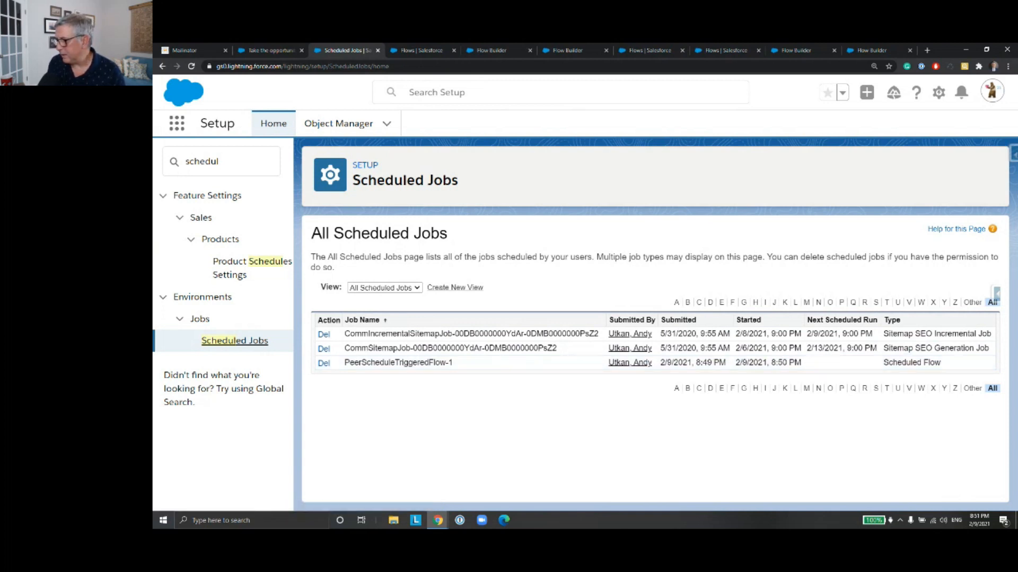
Step: Open the Tasks list in the Service app and widen its Subject column to read the full task subjects
click(270, 50)
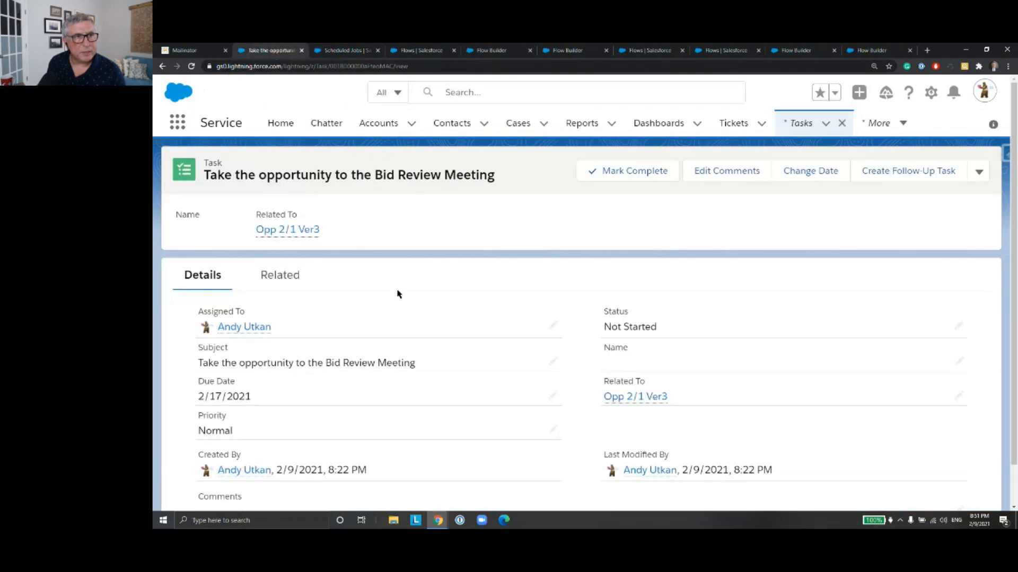
click(178, 122)
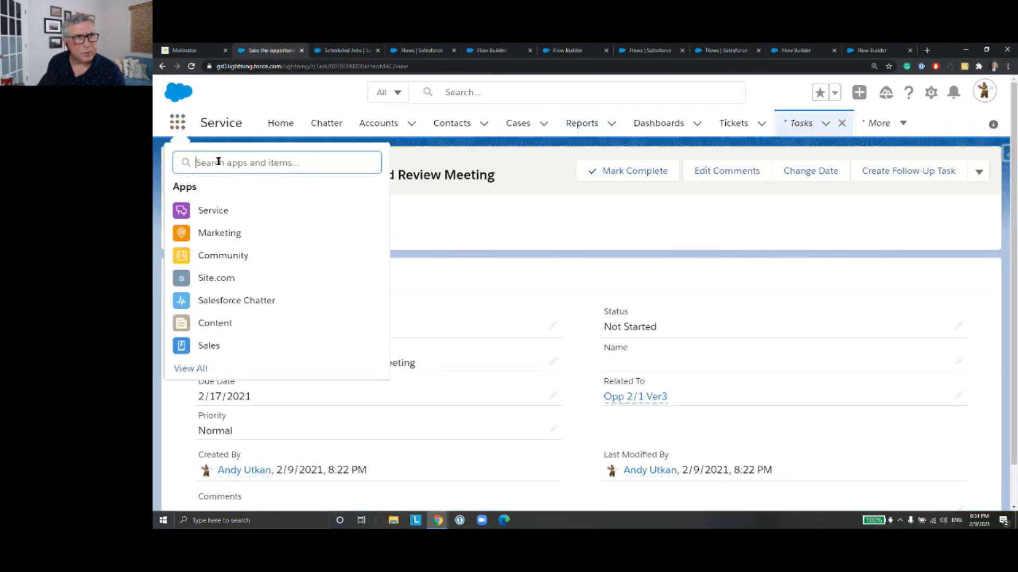
text(Task)
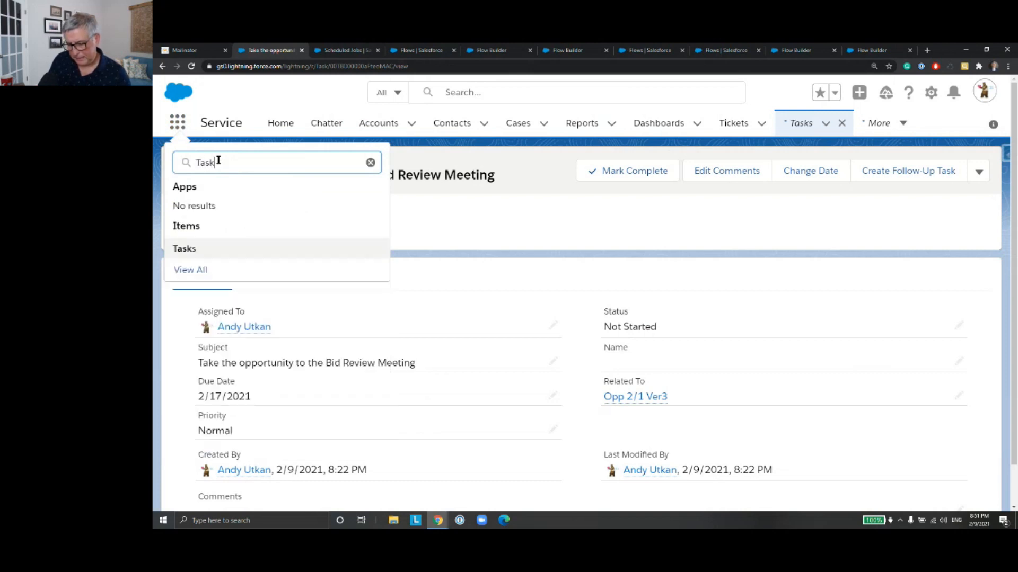
click(190, 256)
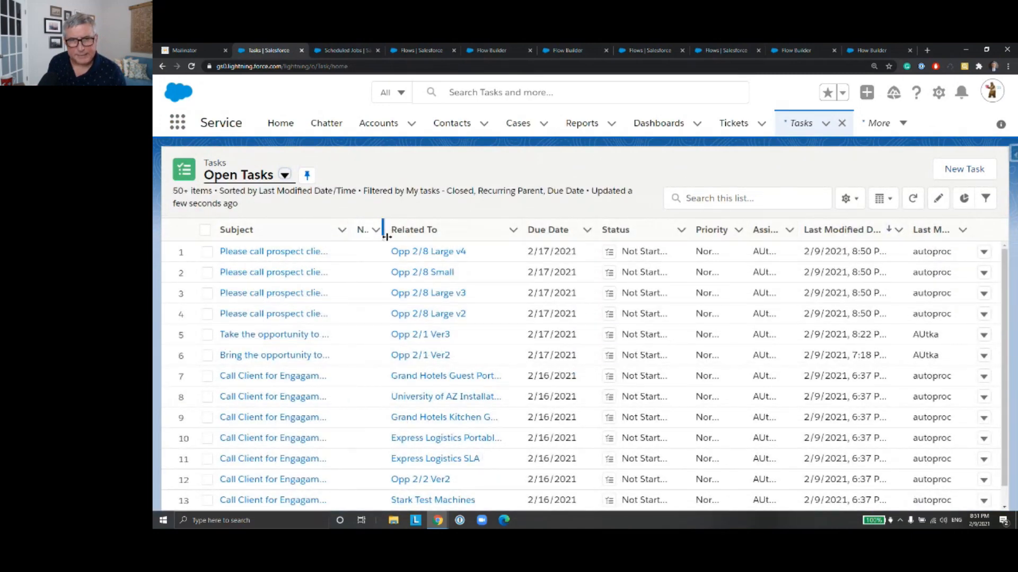
drag(395, 236, 445, 231)
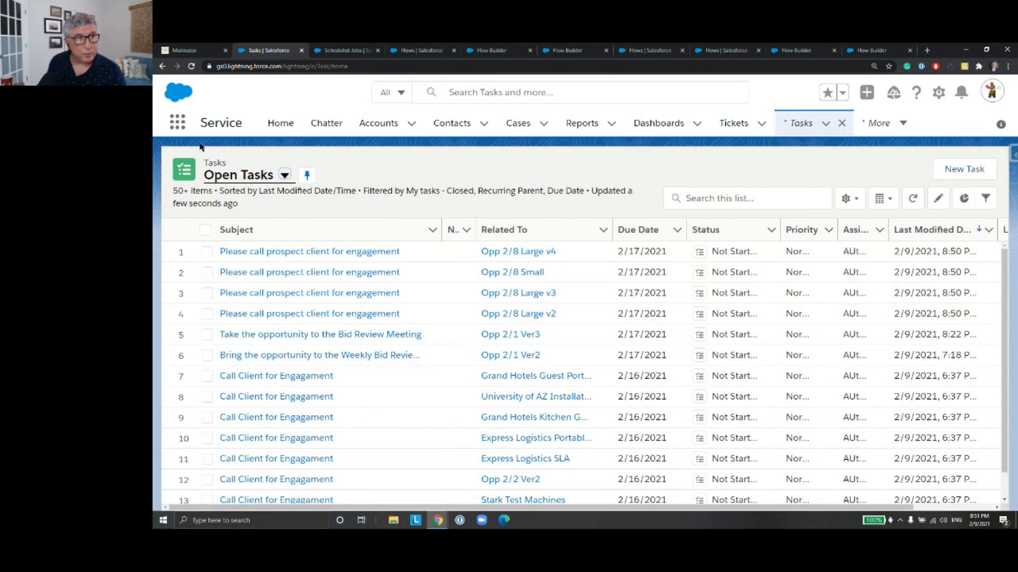
Step: Open the Opportunities list and check the stage of Opp 2/8 Large
click(178, 124)
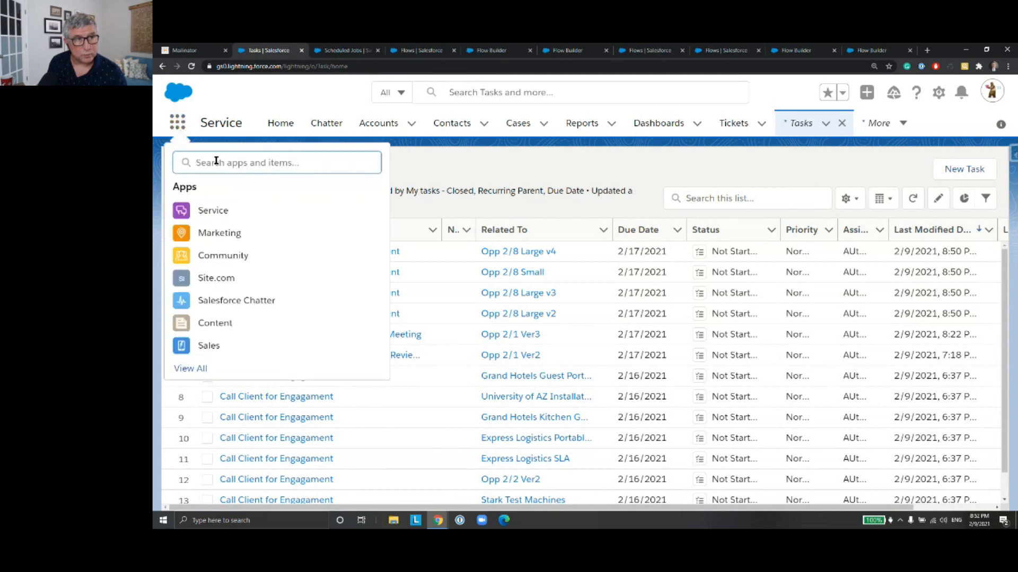
text(Opp)
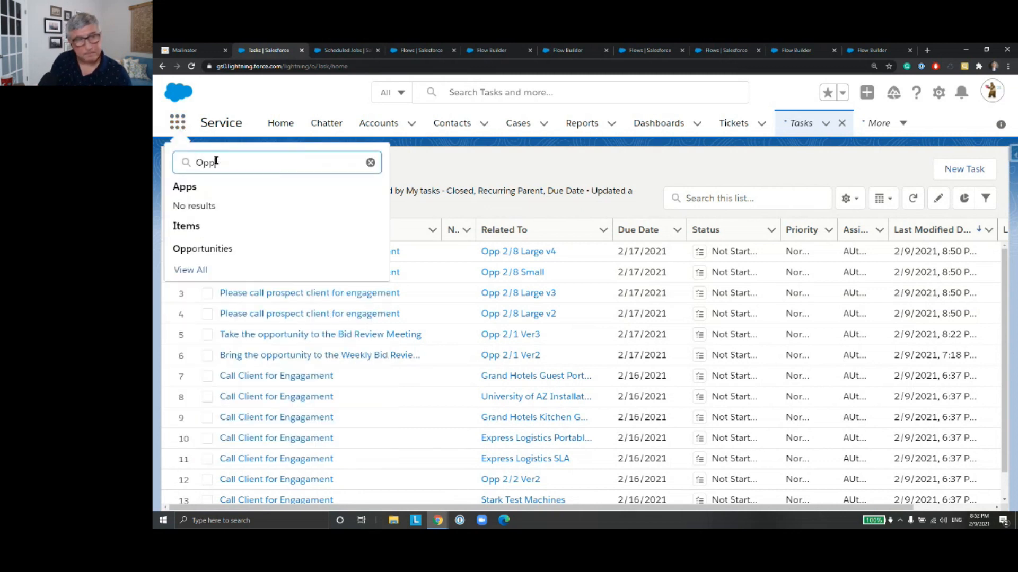
click(207, 249)
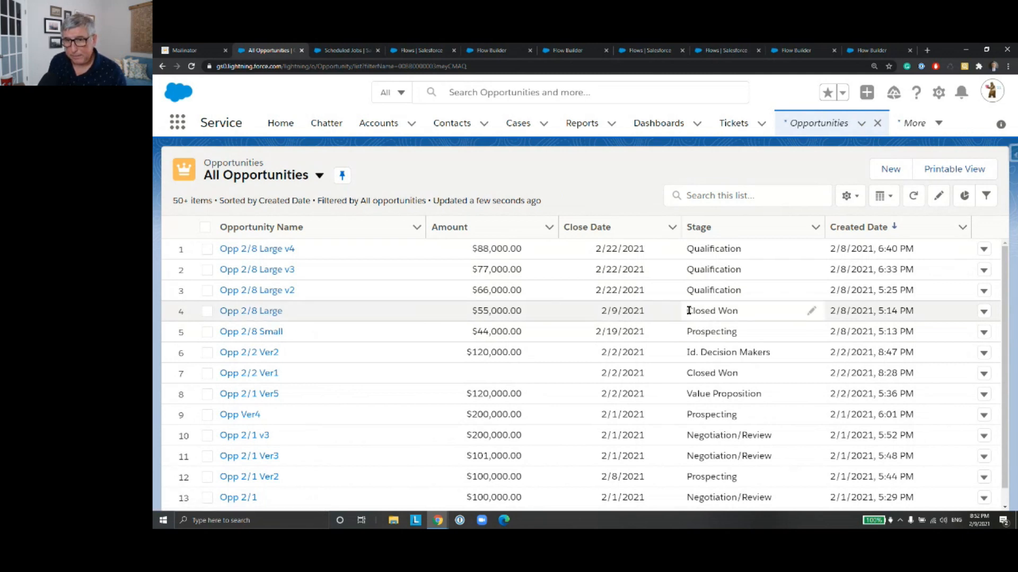
drag(689, 310, 736, 311)
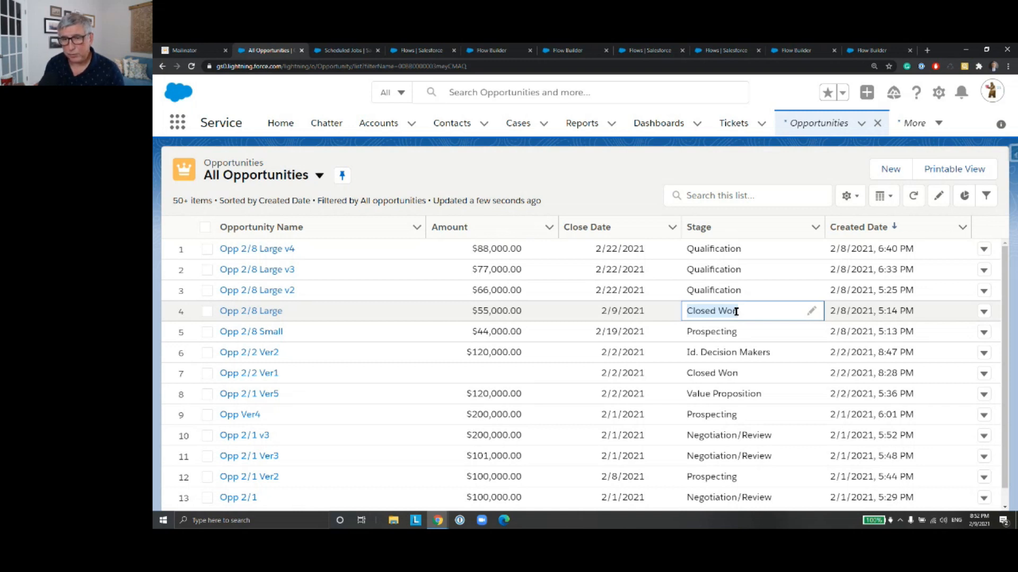
Step: Open opportunity Opp 2/8 Large v4, review its activities, and inspect the details of its "Please call prospect client for engagement" task
click(259, 249)
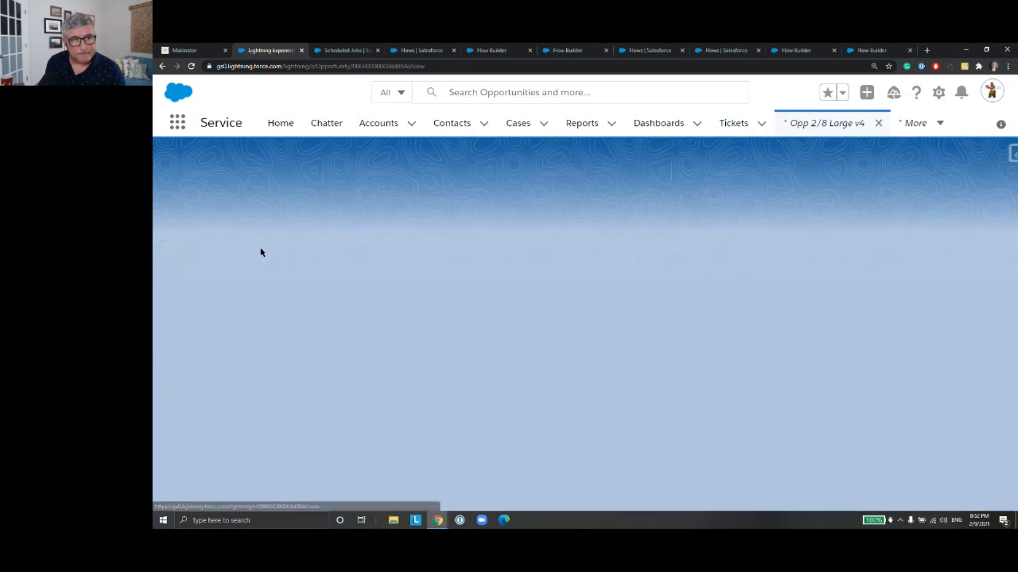
scroll(460, 271, down, 3)
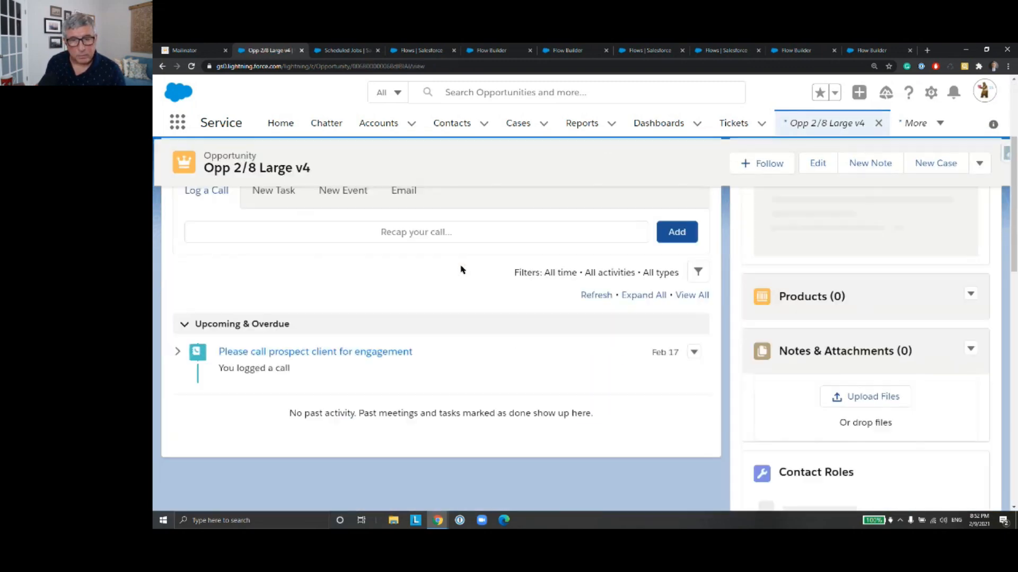
scroll(460, 270, down, 2)
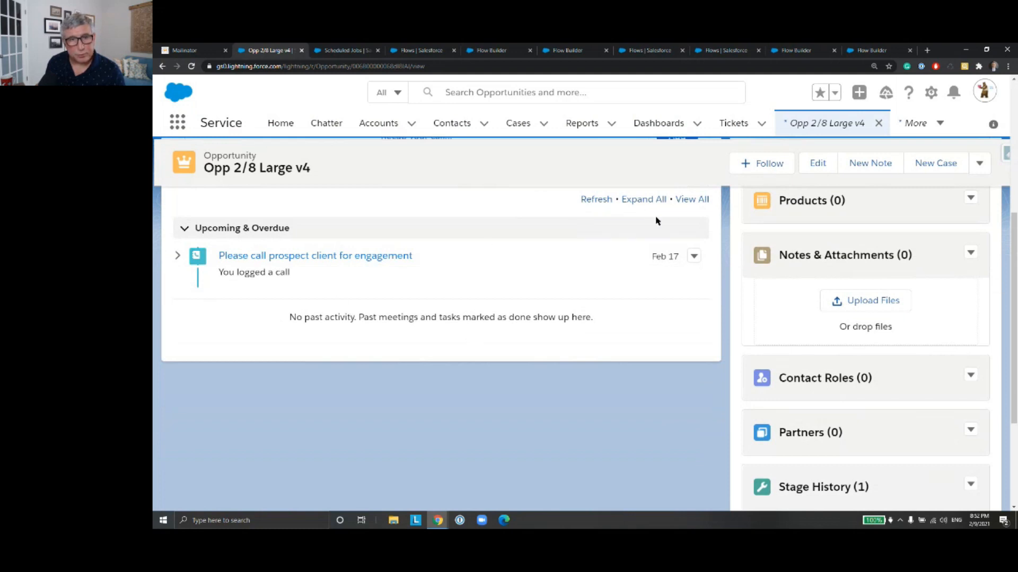
scroll(620, 253, up, 1)
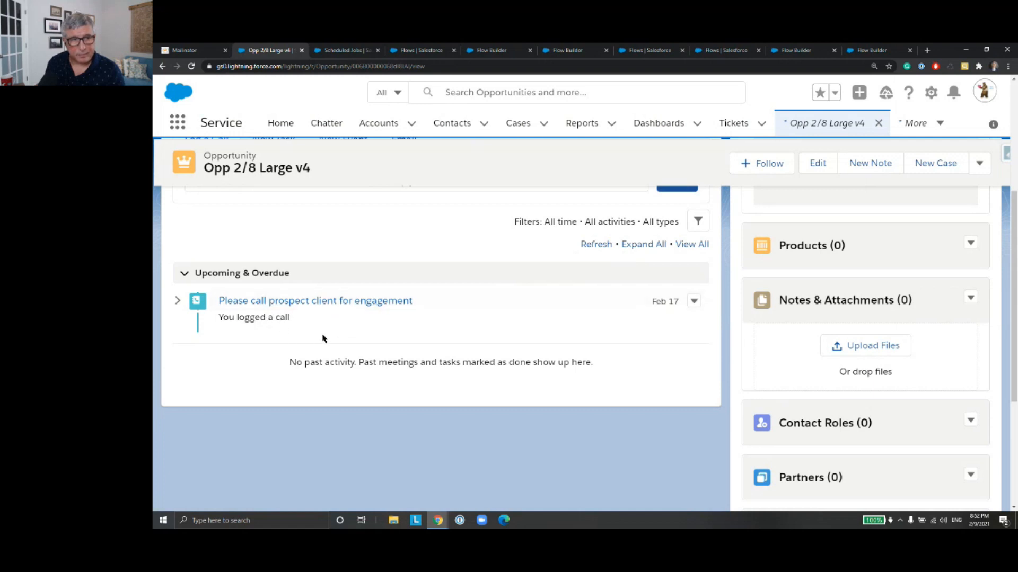
click(278, 302)
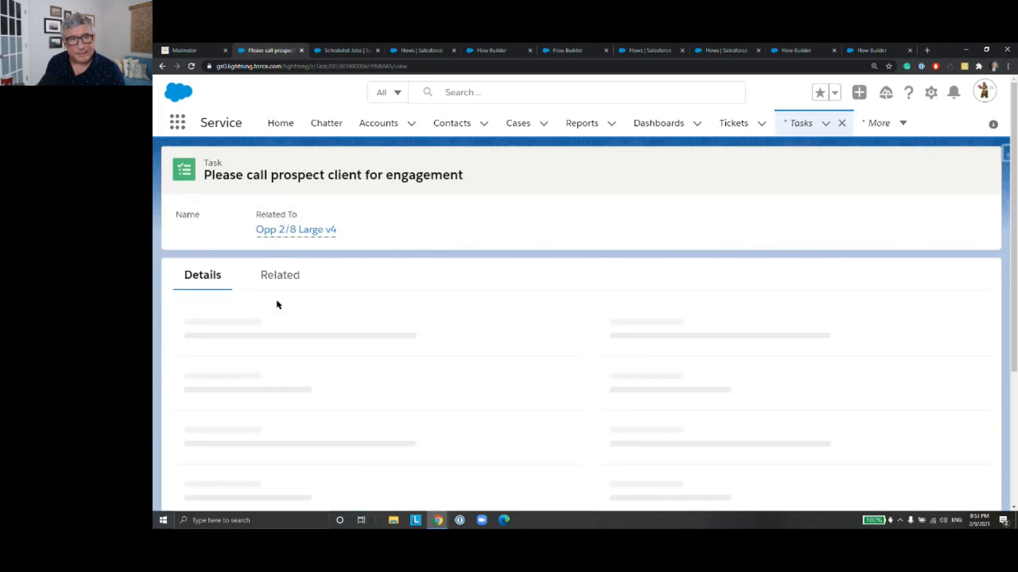
scroll(348, 302, down, 1)
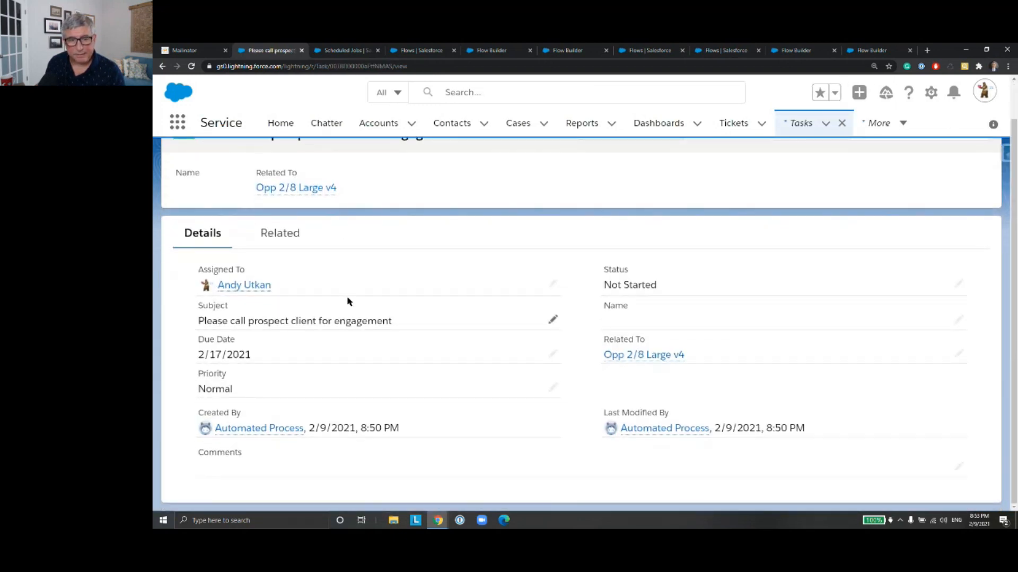
Step: Return to opportunity Opp 2/8 Large v4 and change the status of its "Please call prospect client for engagement" task to Completed
scroll(347, 299, up, 1)
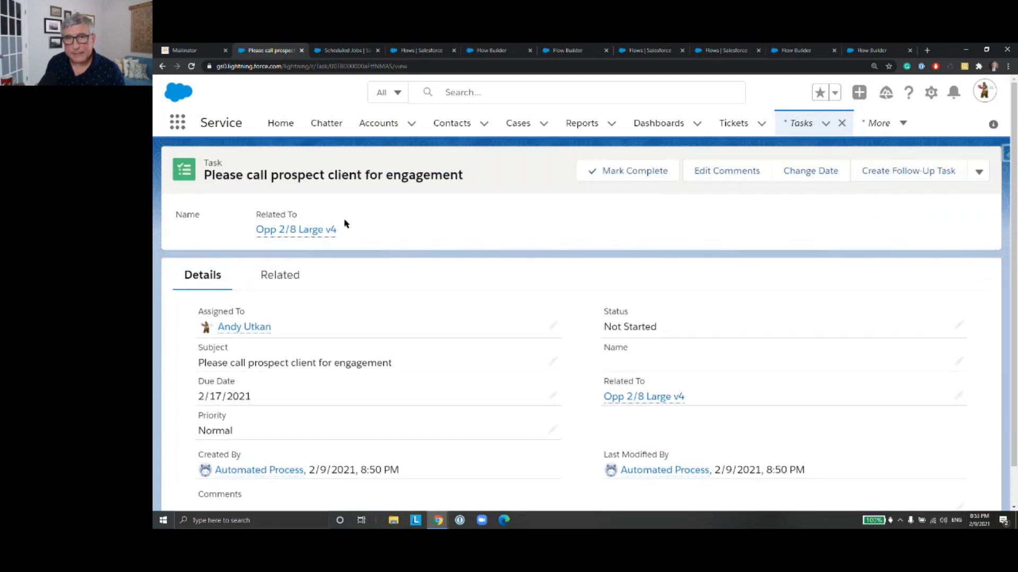
click(161, 65)
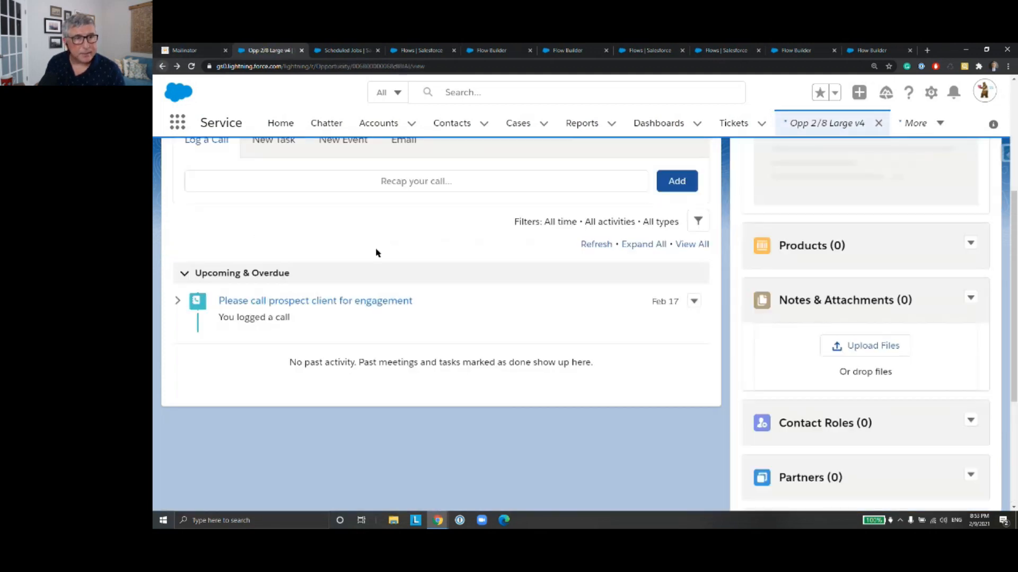
click(693, 301)
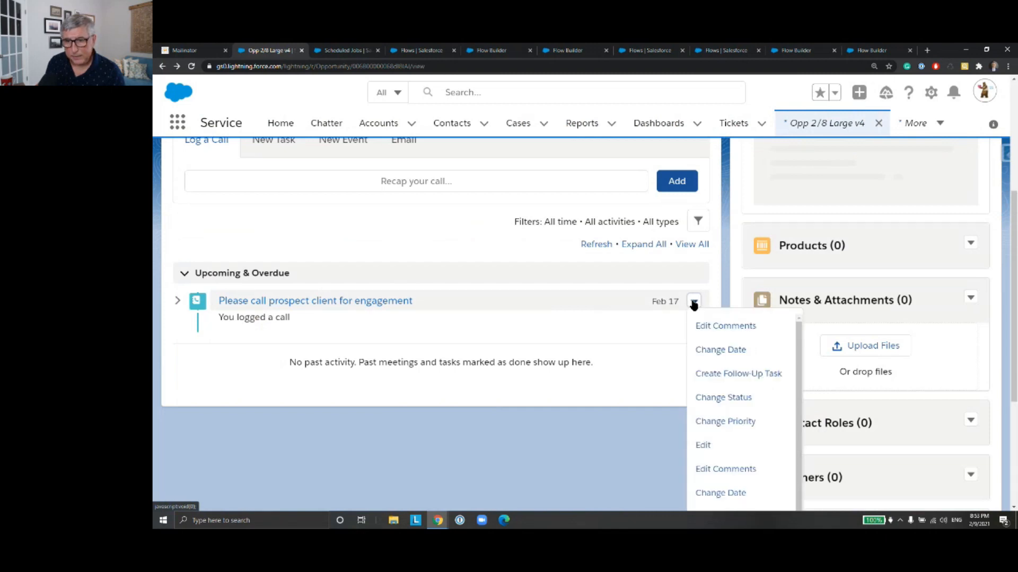
click(741, 399)
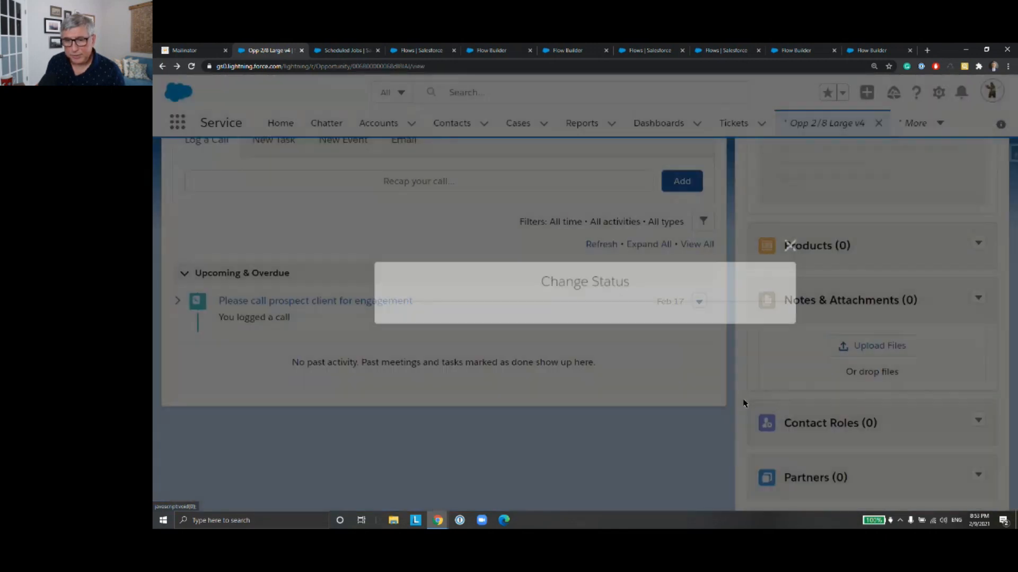
click(645, 293)
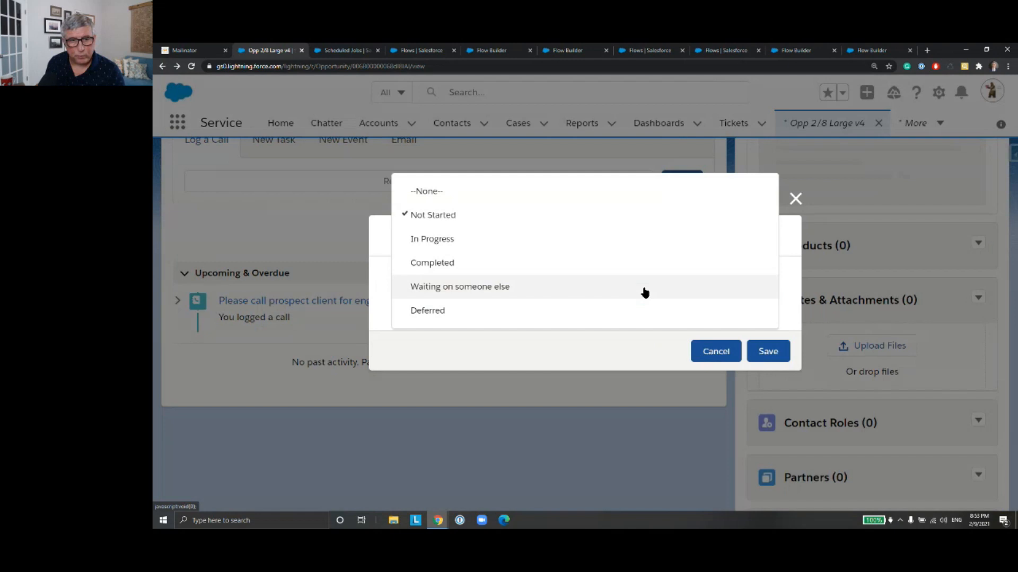
click(625, 272)
click(769, 354)
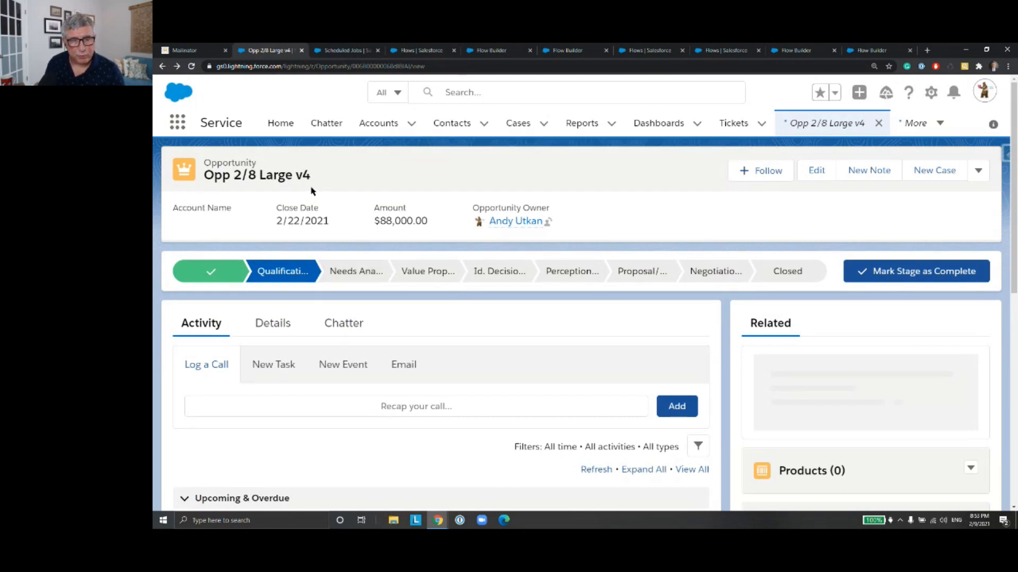
Step: Open opportunity Opp 2/8 Large v3 and inspect the details of its two upcoming call tasks
click(162, 66)
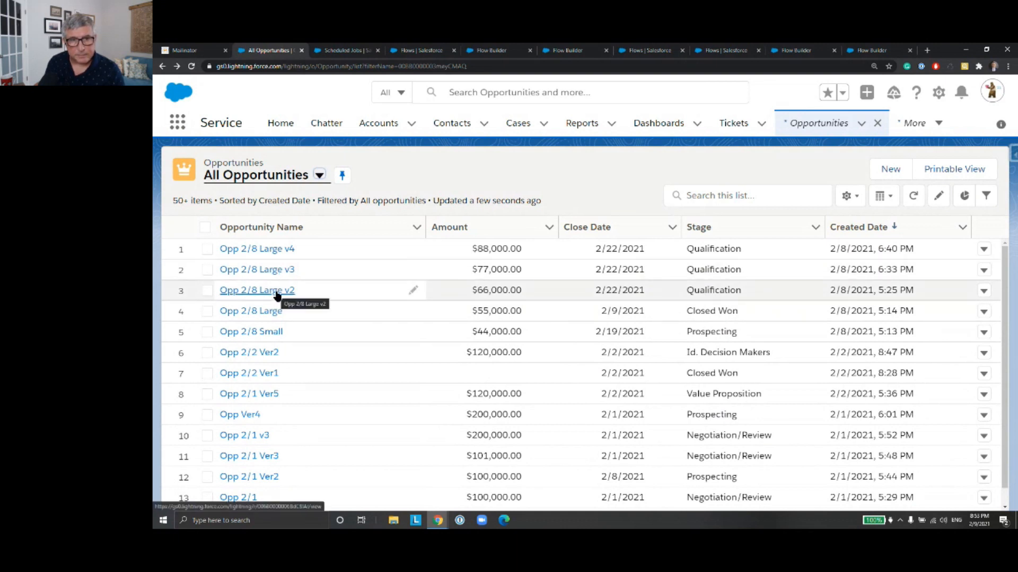
click(274, 269)
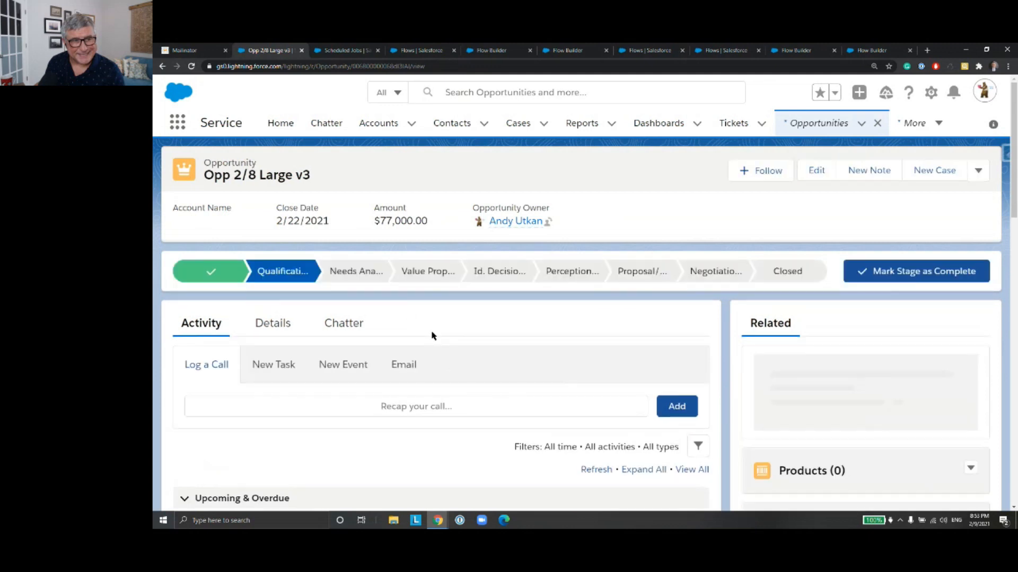
scroll(432, 336, down, 5)
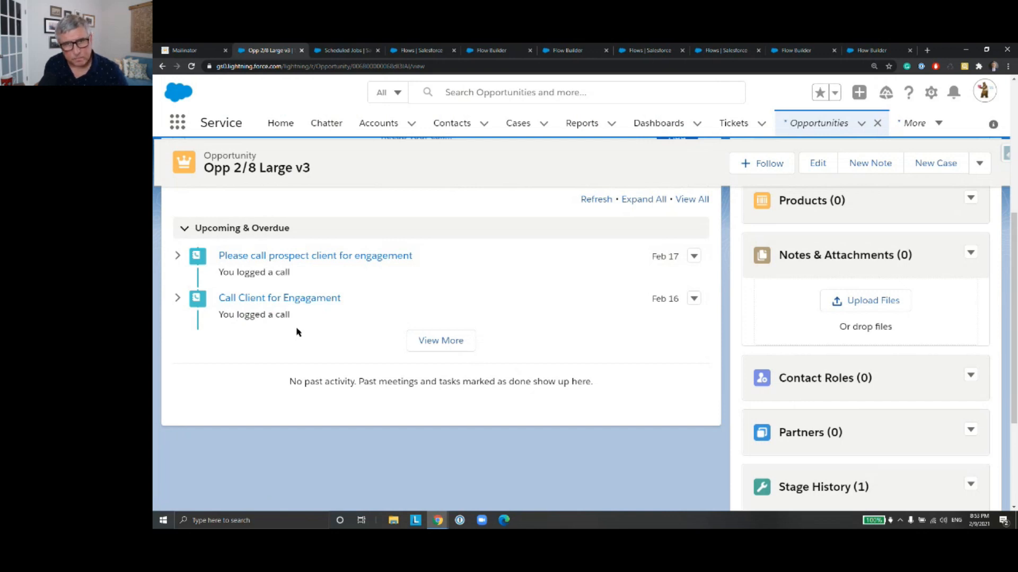
click(415, 344)
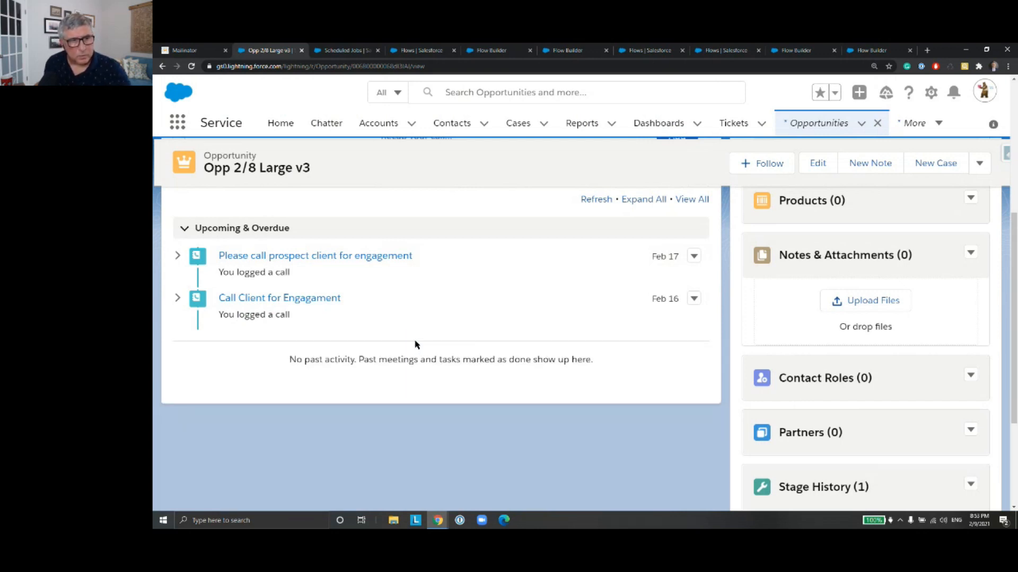
click(304, 299)
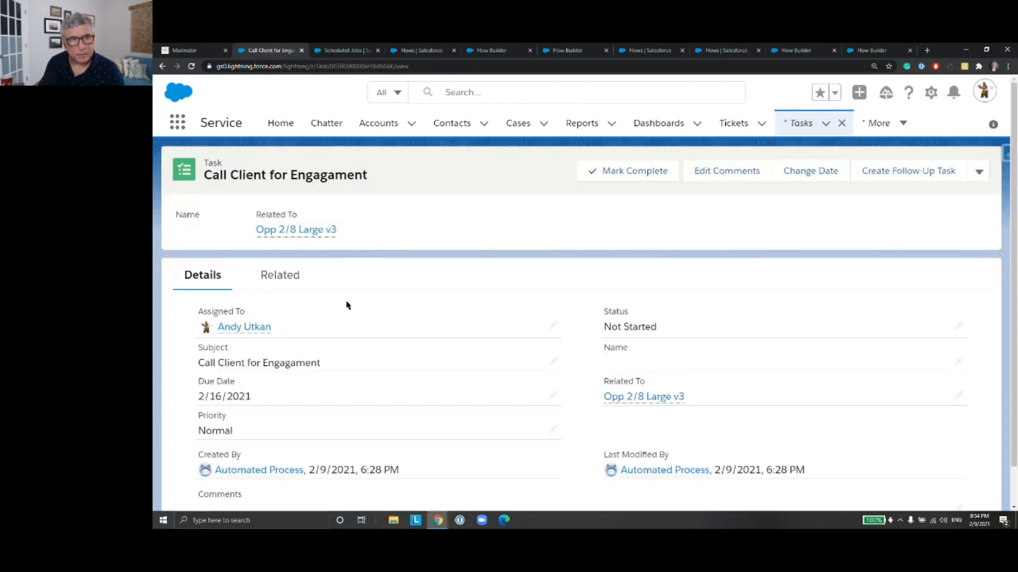
click(163, 66)
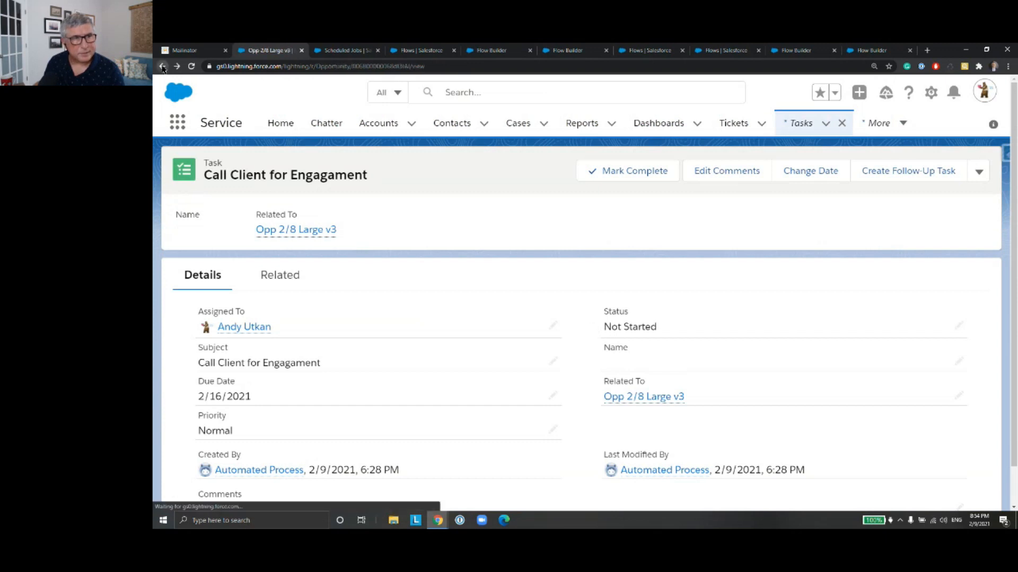
click(300, 257)
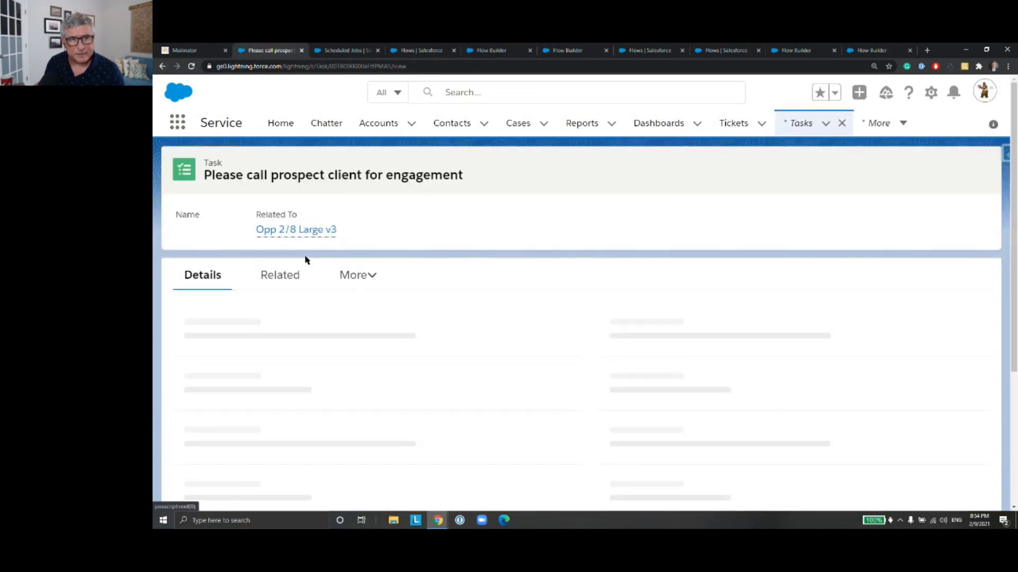
Step: Log a call on Opp 2/8 Large v3 with the comment "Called client to check"
click(163, 66)
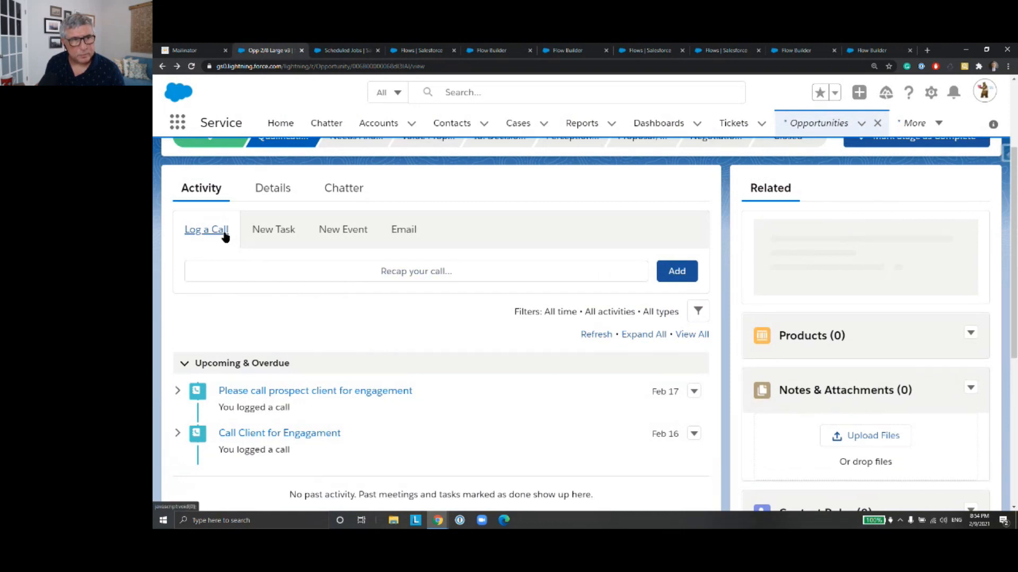
click(583, 271)
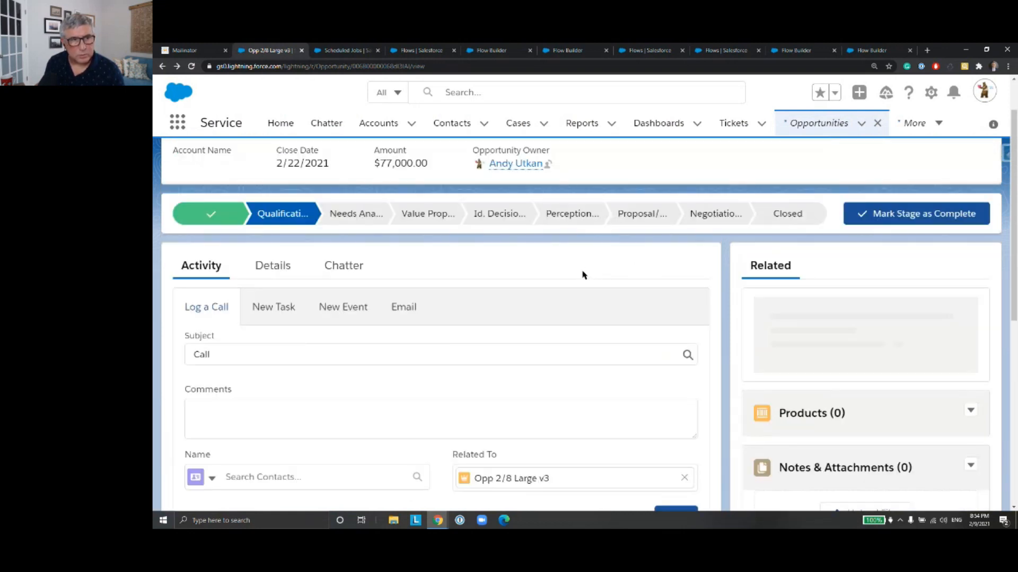
scroll(491, 340, down, 3)
click(289, 279)
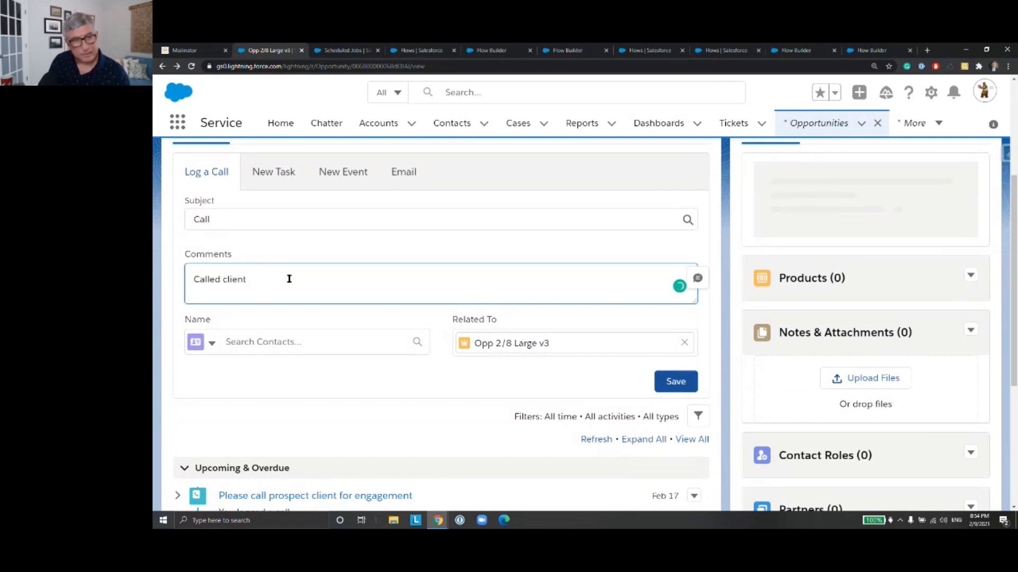
text(eck)
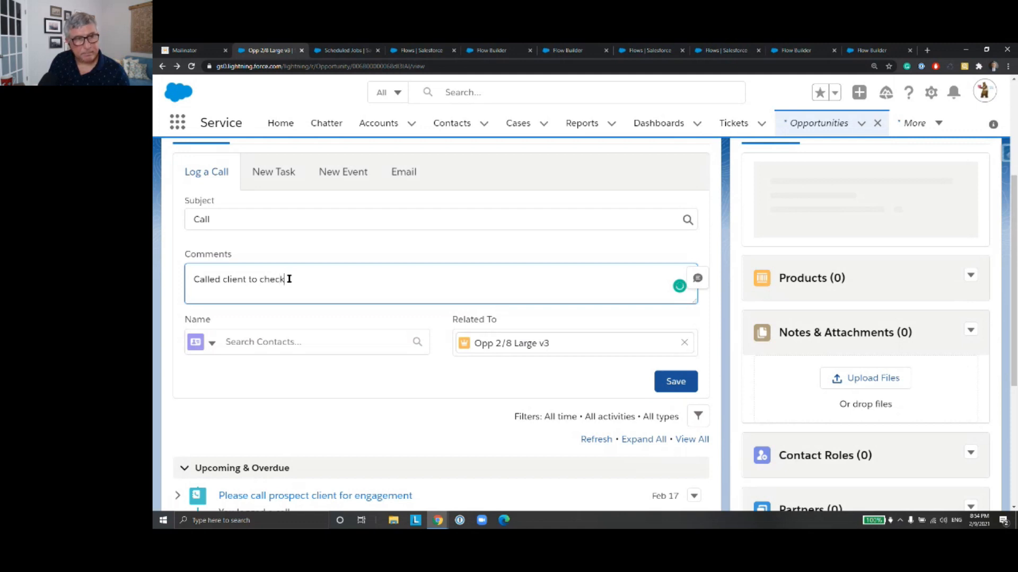
click(677, 386)
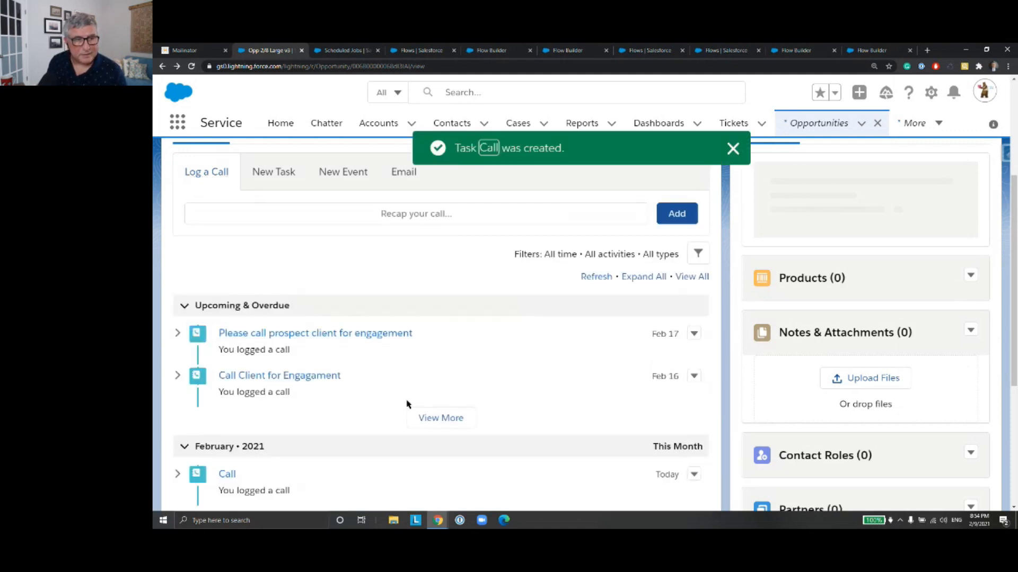
Step: Inspect the details of the newly logged Call task and return to Opp 2/8 Large v3
scroll(457, 343, down, 2)
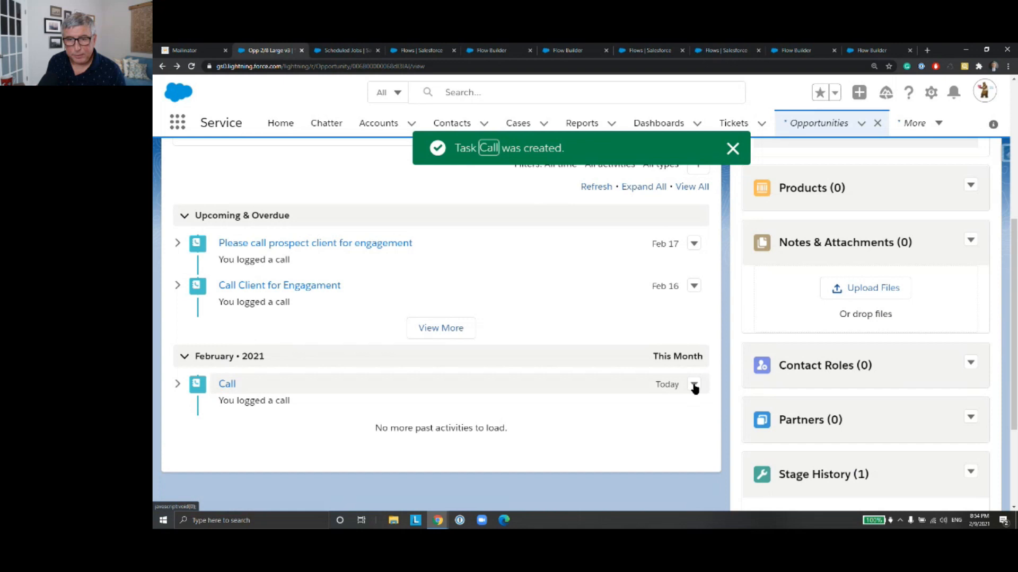
click(225, 386)
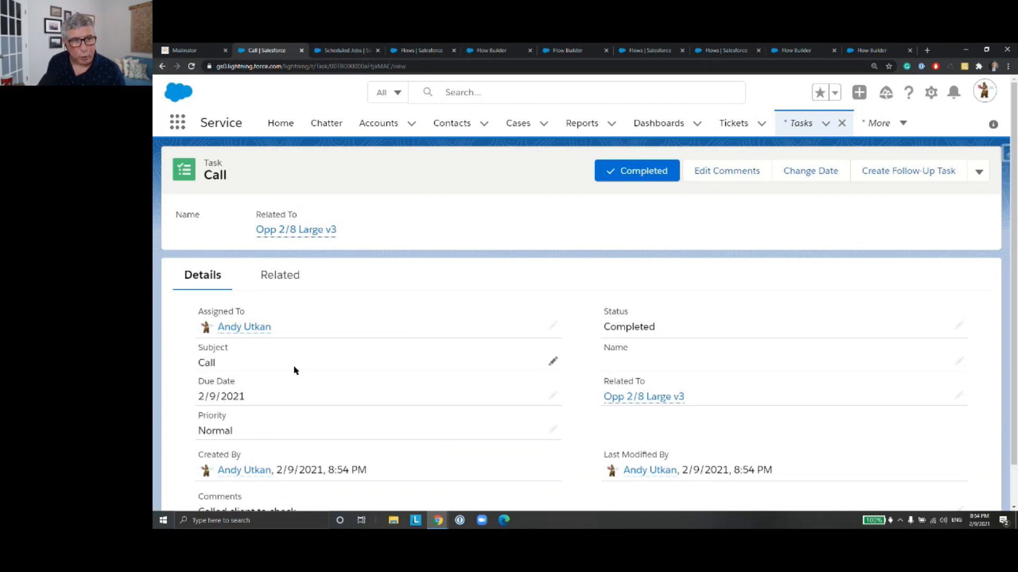
scroll(295, 373, down, 1)
click(165, 66)
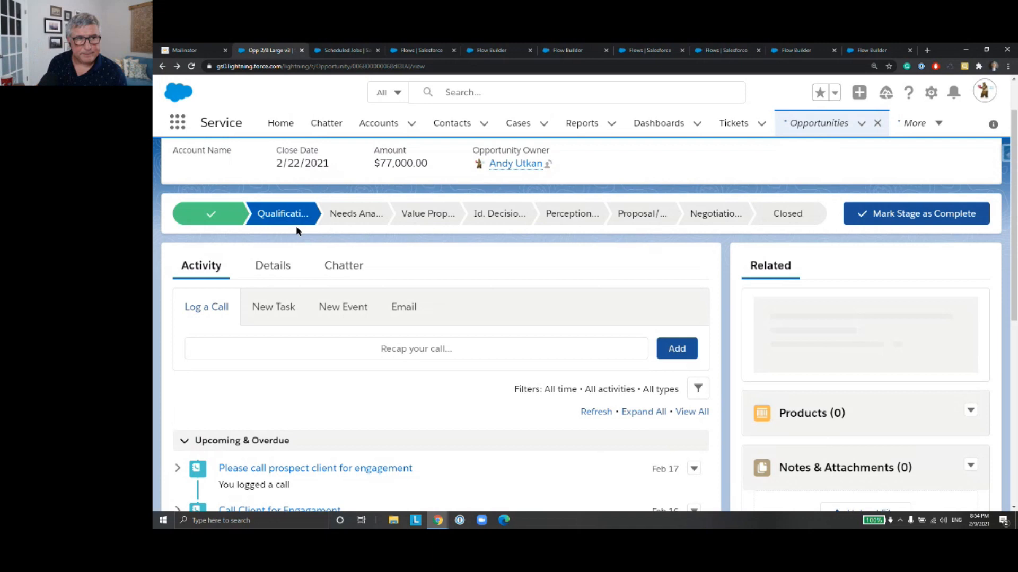
scroll(360, 176, up, 2)
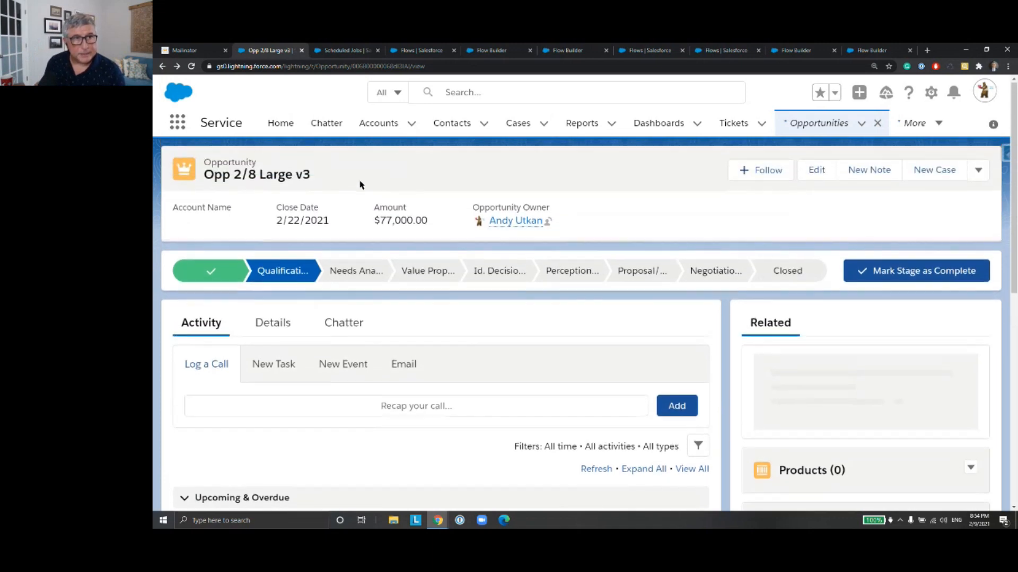
Step: Open Opp 2/8 Small from the All Opportunities list, check its activities, and return to the list
click(162, 66)
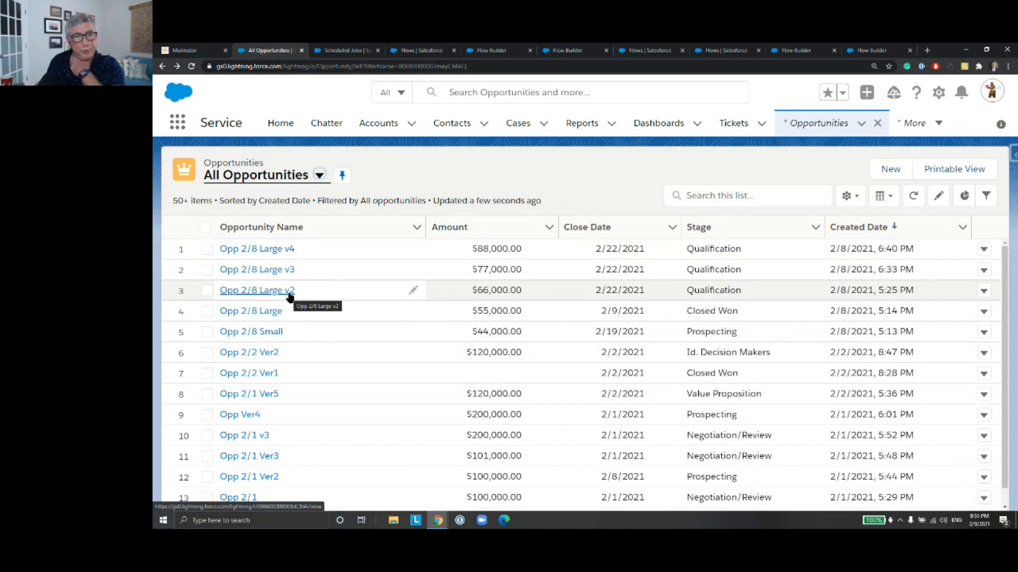
click(279, 336)
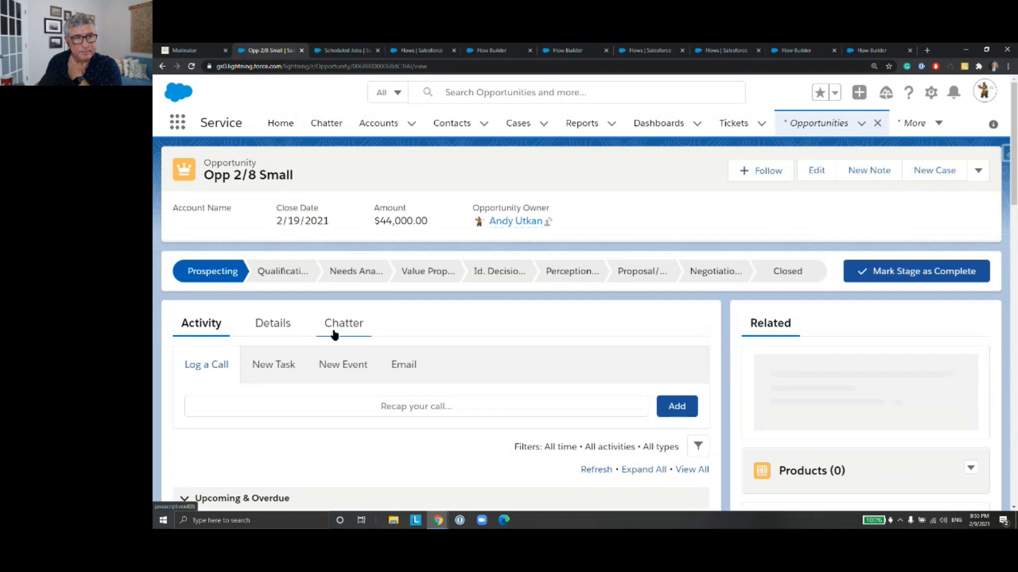
scroll(336, 334, down, 5)
scroll(334, 334, up, 5)
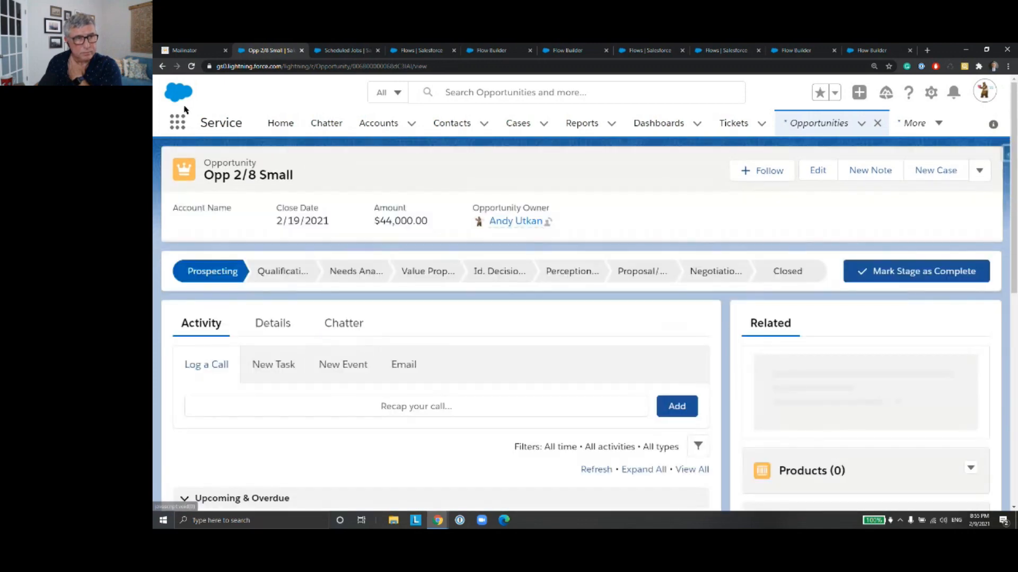
click(163, 66)
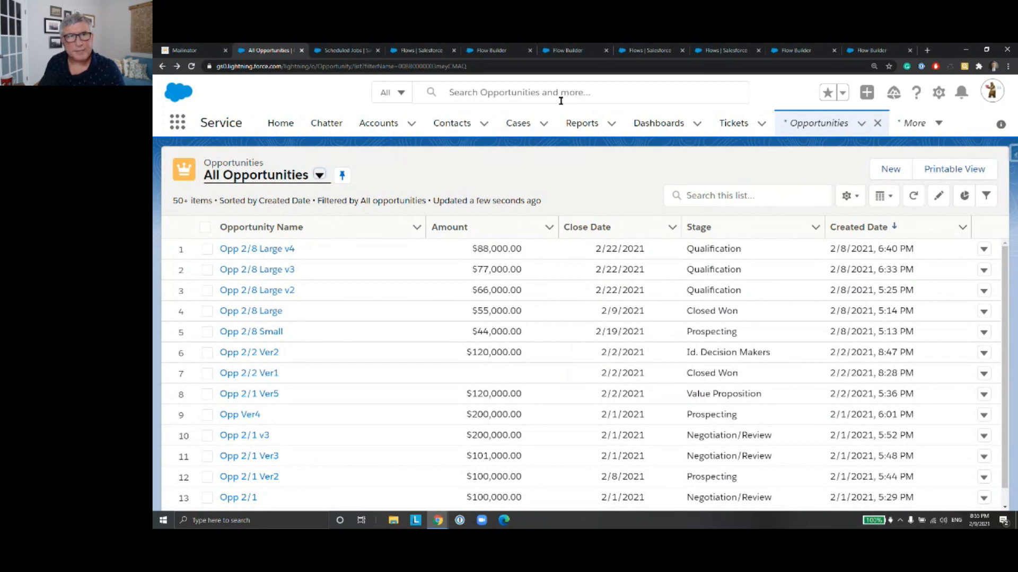
Step: Switch to the PeerScheduleTriggeredFlow in Flow Builder and deactivate version 1
click(350, 51)
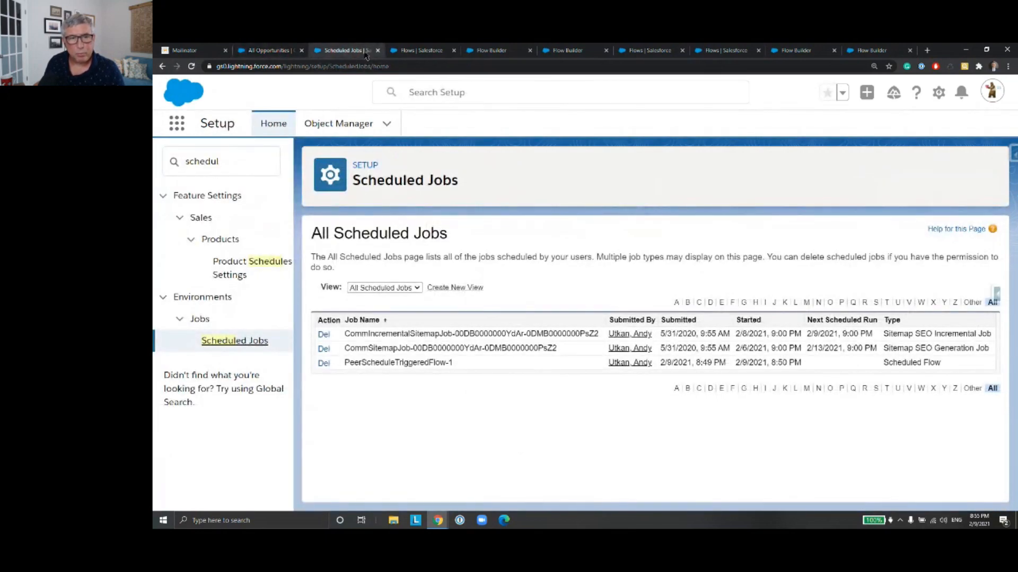
click(421, 50)
click(491, 50)
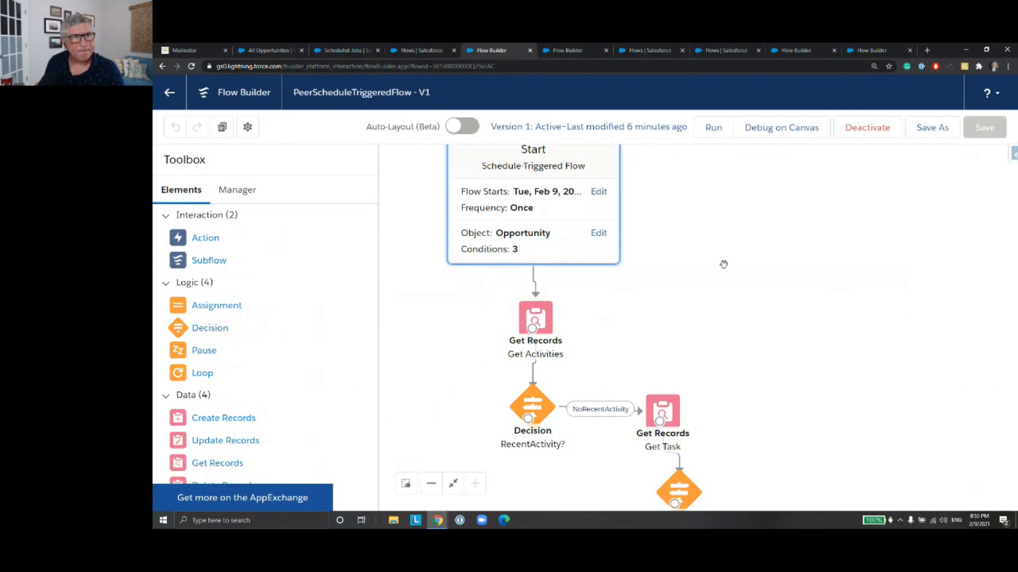
drag(712, 239, 719, 292)
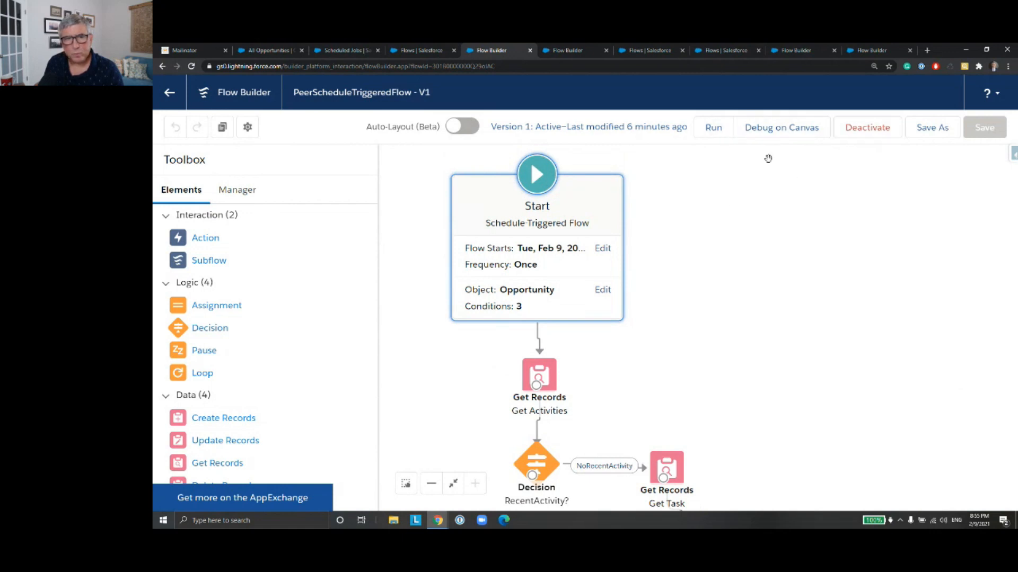
click(874, 130)
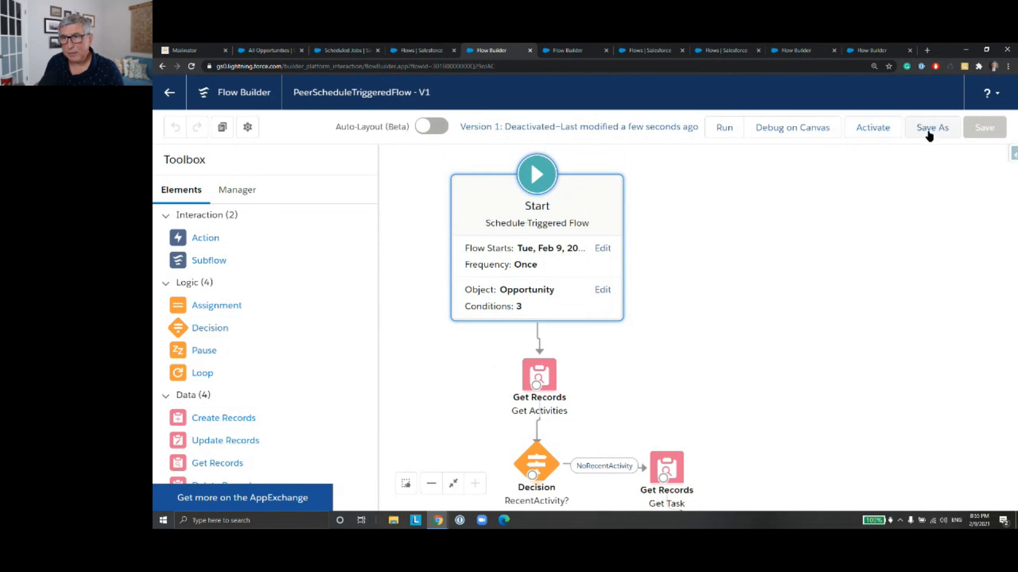
Step: Set the start time in the flow's schedule to 8:56 PM
click(575, 265)
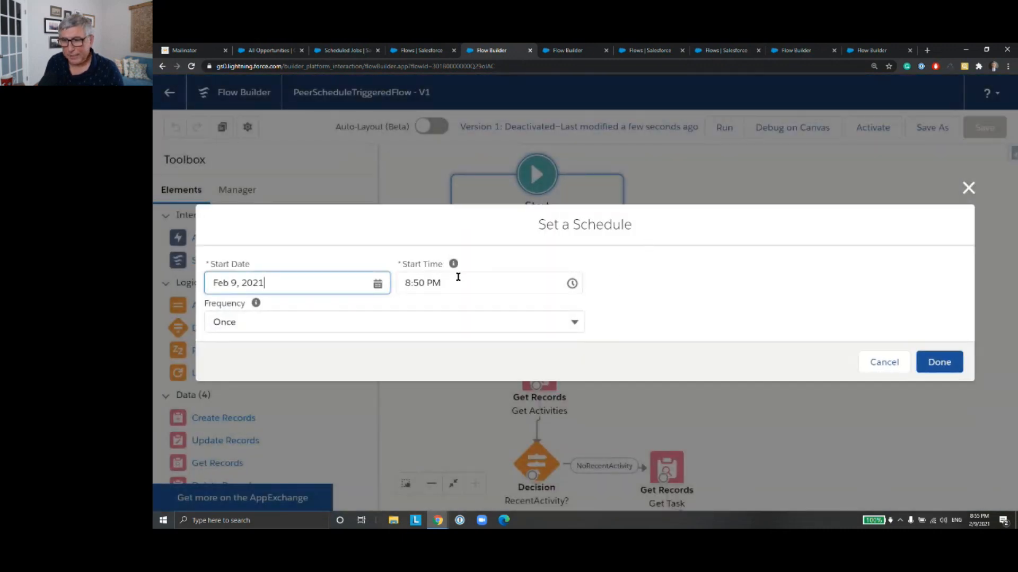
click(422, 283)
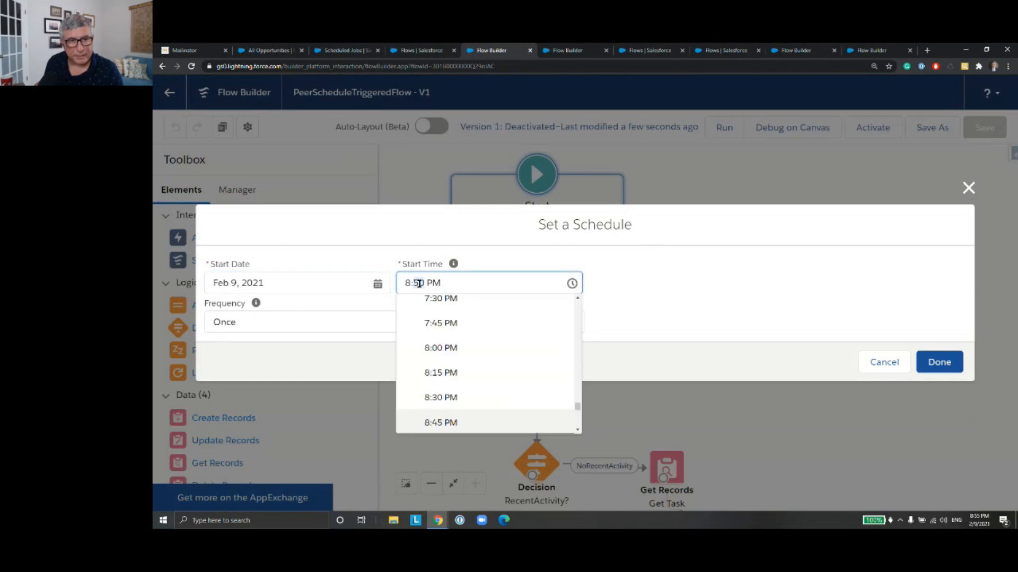
text(56)
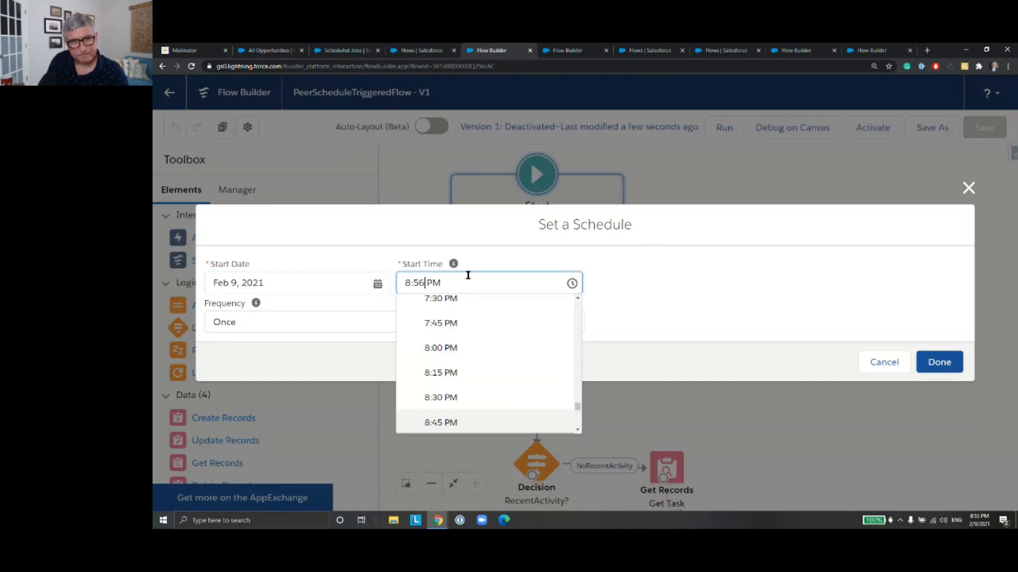
click(489, 240)
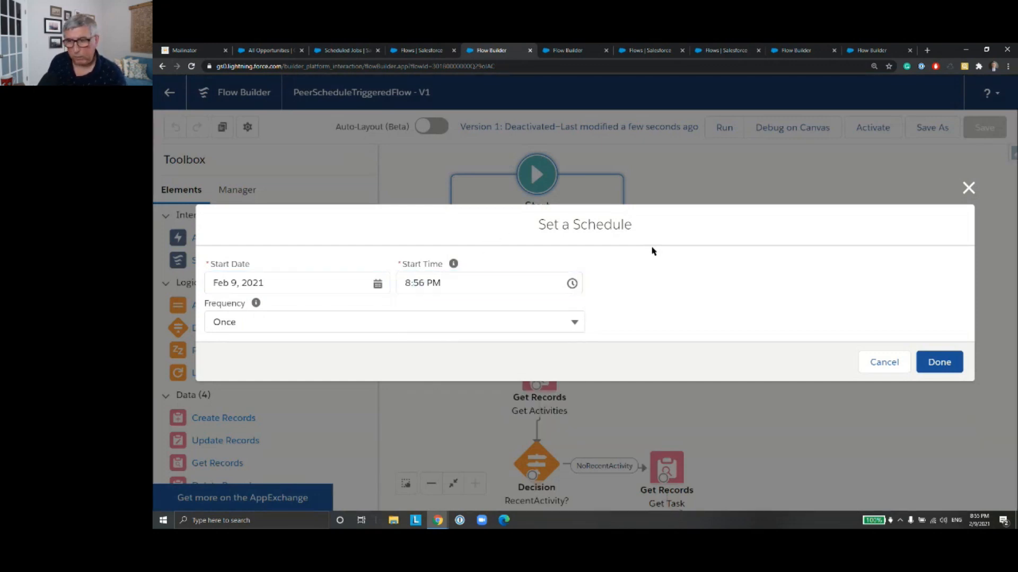
click(938, 362)
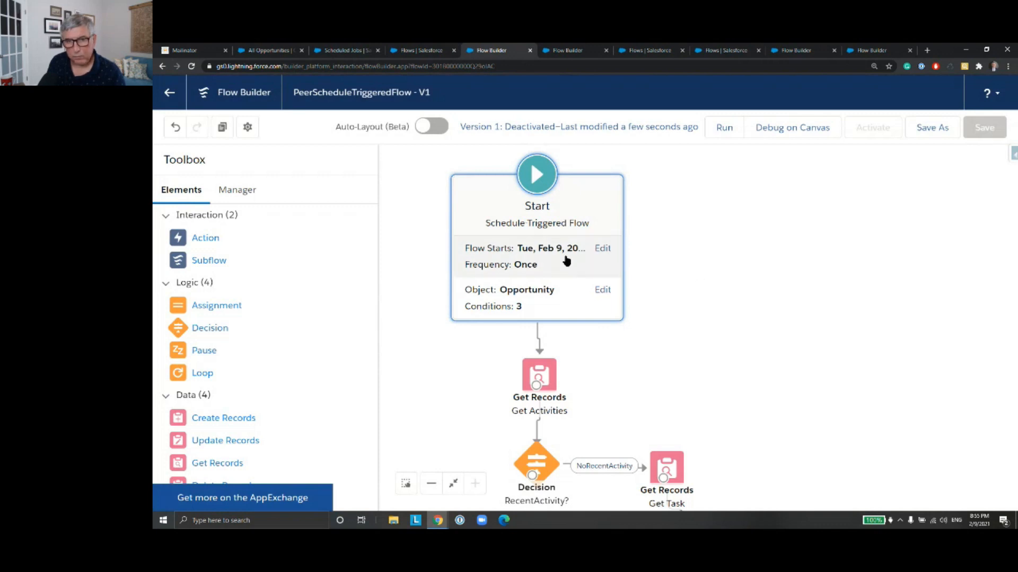
Step: Set the start time in the flow's schedule to 8:57 PM
click(602, 249)
click(422, 283)
click(419, 283)
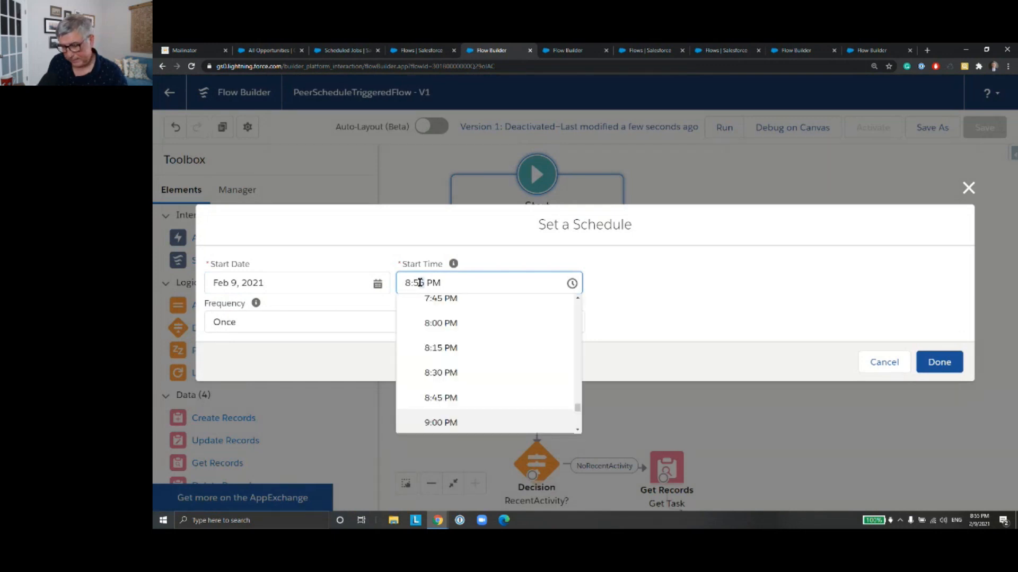
click(678, 276)
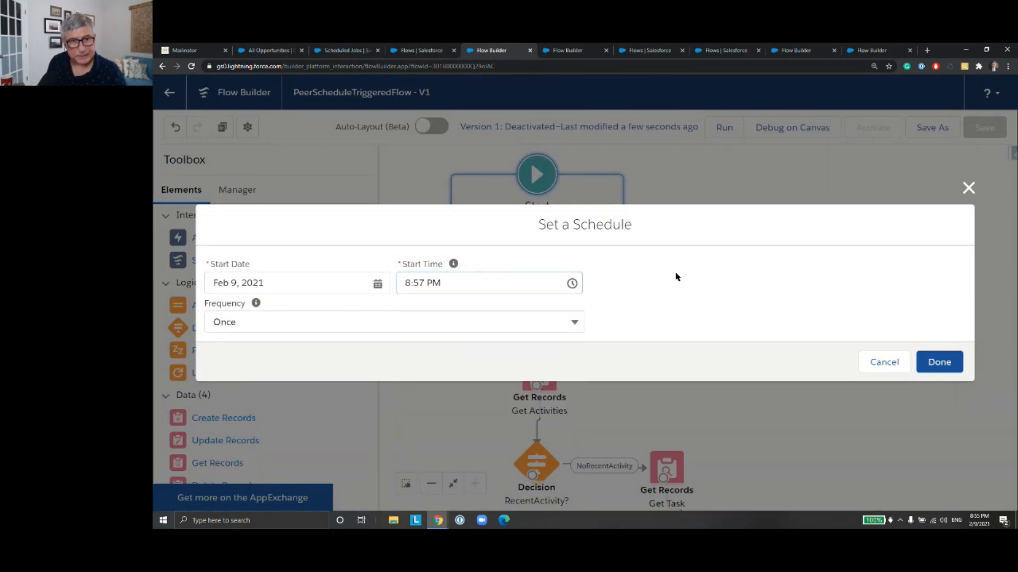
click(939, 361)
Step: Save PeerScheduleTriggeredFlow as a new version and activate it
click(941, 133)
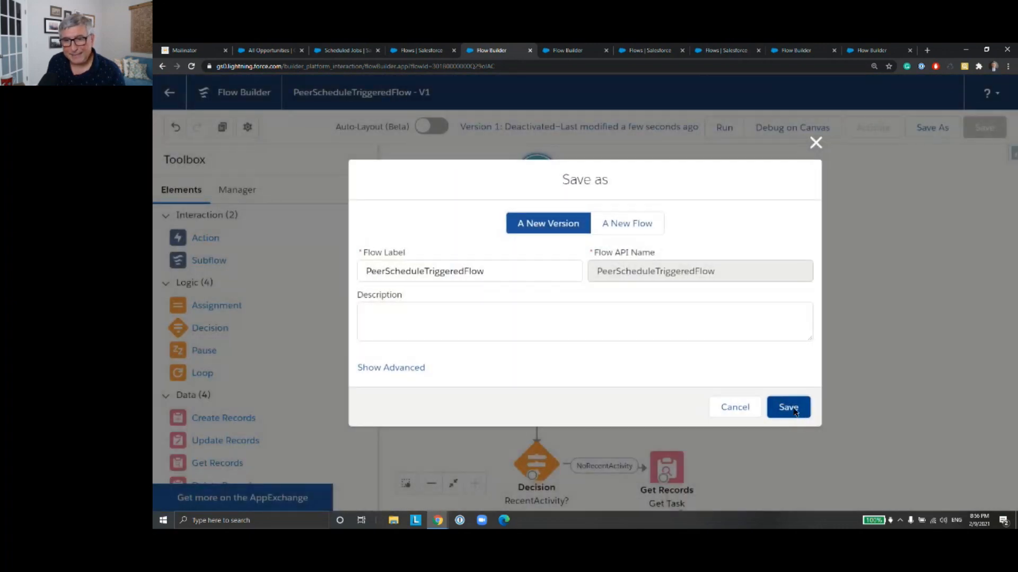
click(793, 409)
click(863, 130)
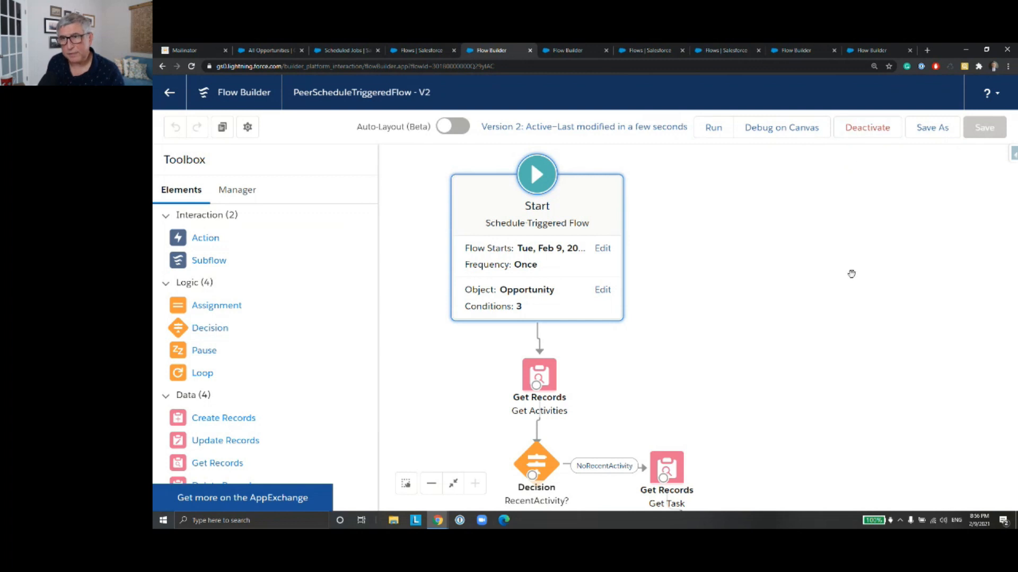
Step: Reload the Scheduled Jobs page in Setup and check the submitted and next run times of PeerScheduleTriggeredFlow-2
click(339, 50)
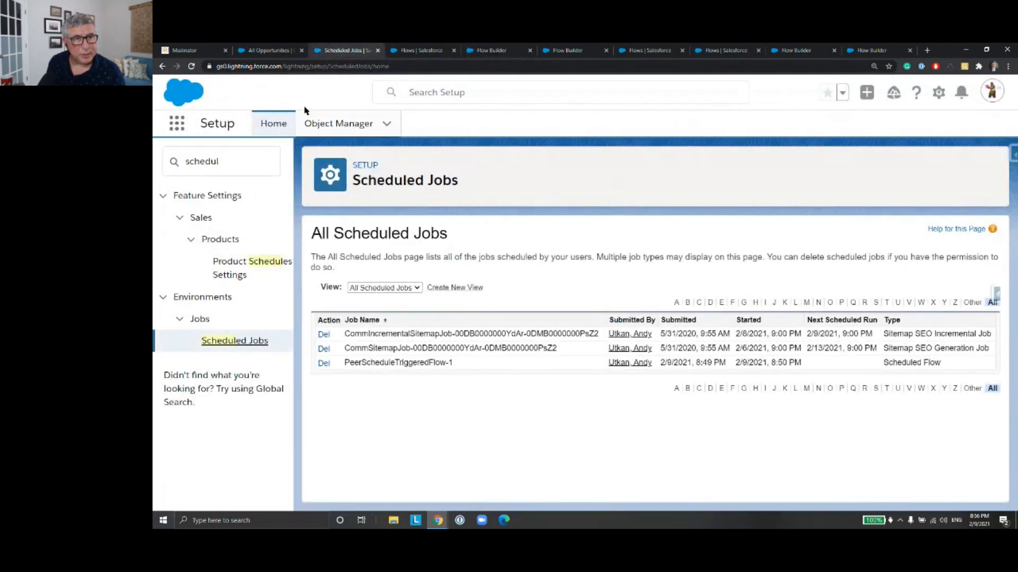
click(192, 67)
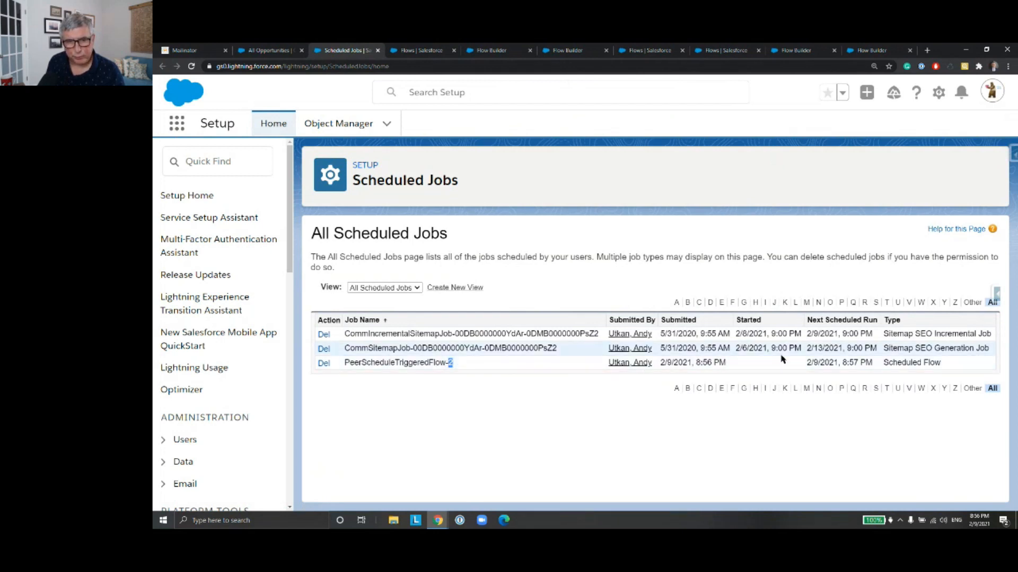
click(851, 362)
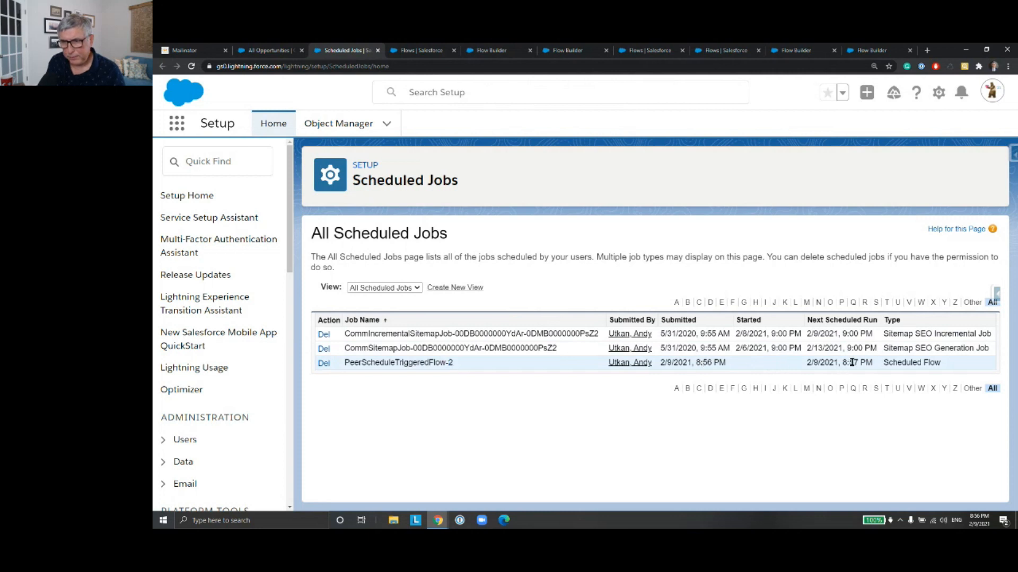
drag(703, 362, 712, 362)
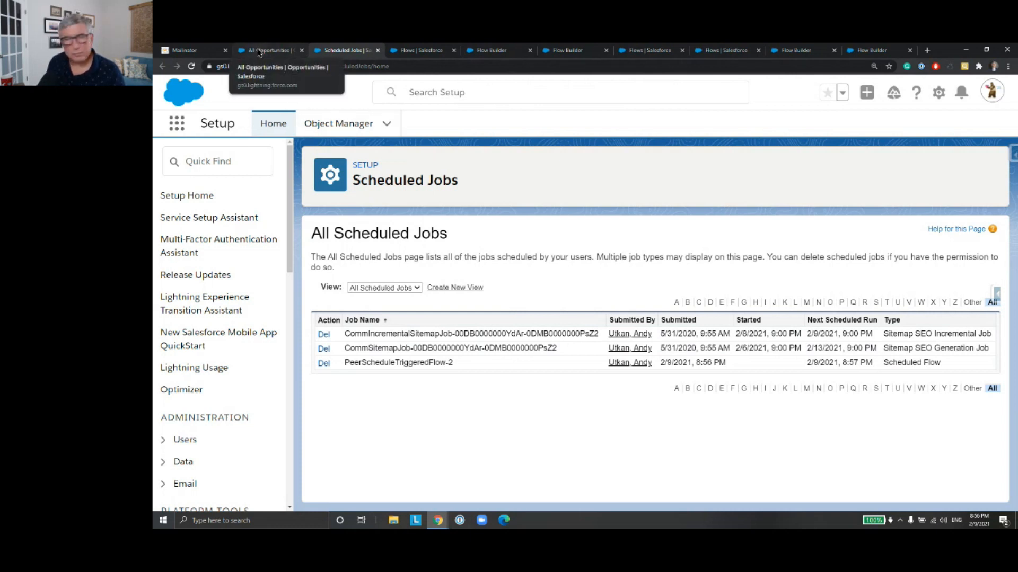
Step: Glance at the Mailinator inbox and the All Opportunities list, then reload Scheduled Jobs to check whether the flow has started
click(259, 52)
click(198, 50)
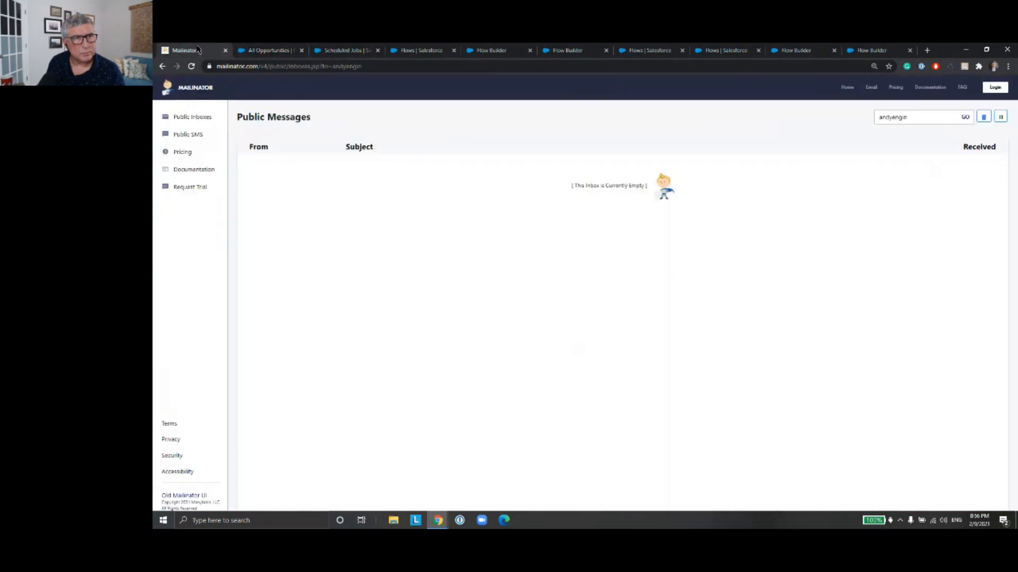
click(252, 51)
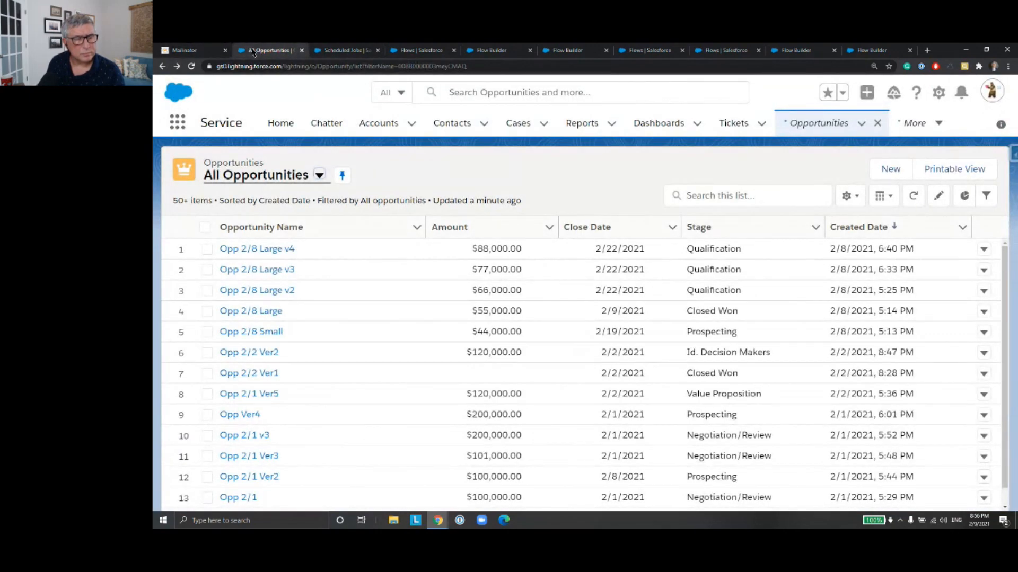
click(341, 51)
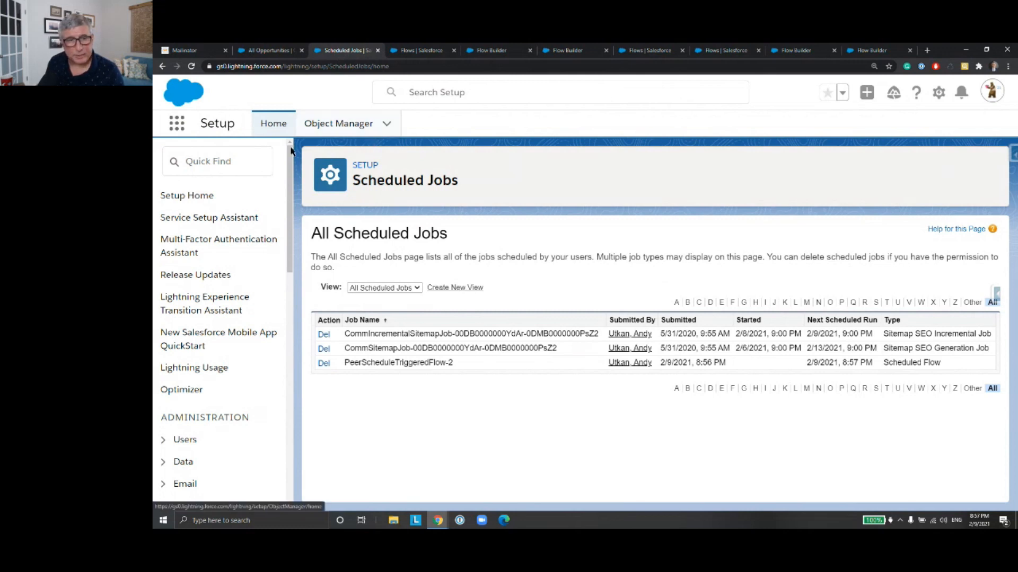
click(192, 66)
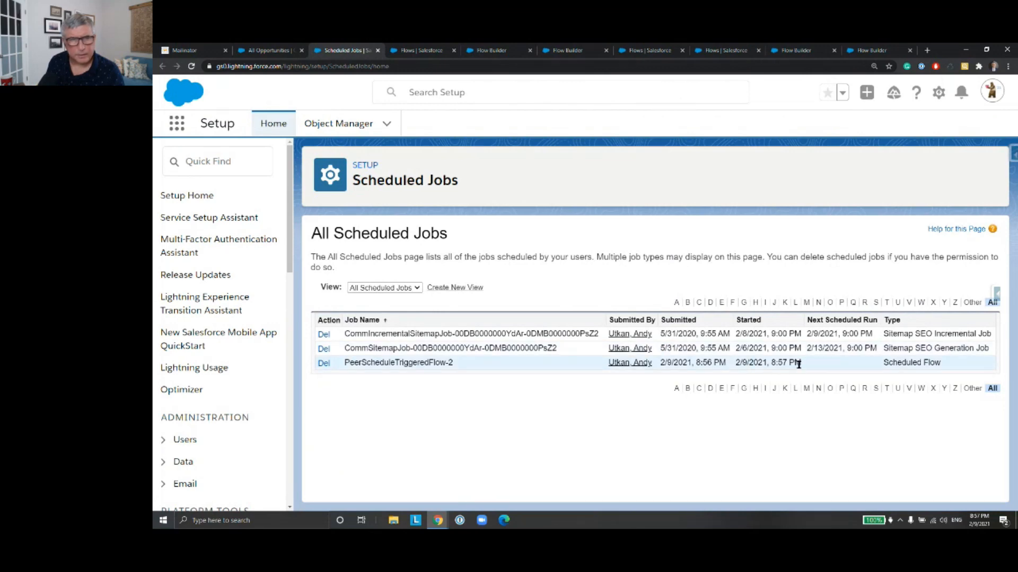
Step: Open Opp 2/8 Large v4 from All Opportunities and inspect its upcoming and past call tasks, returning to the opportunity
click(276, 50)
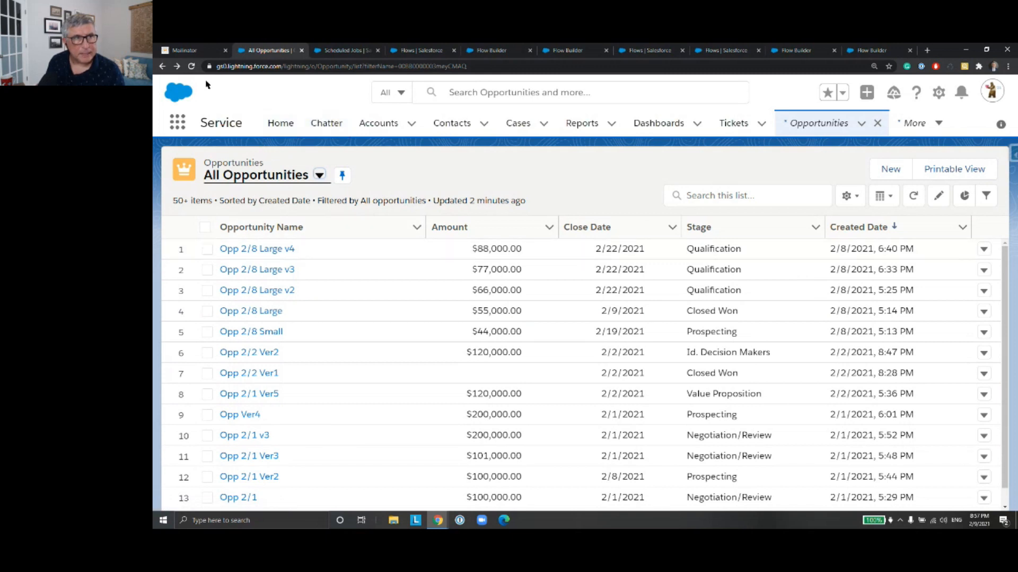
click(272, 252)
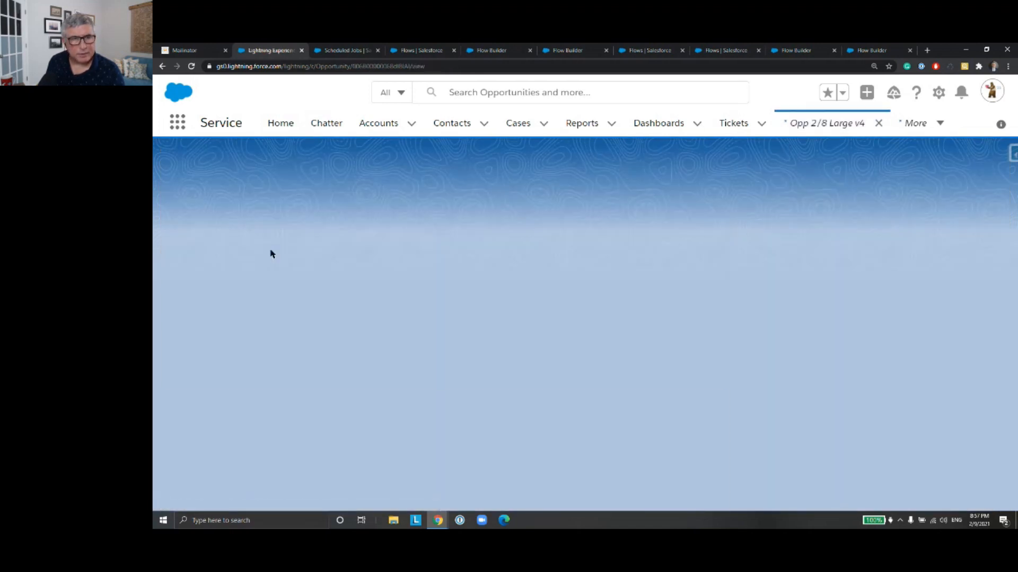
scroll(355, 230, down, 5)
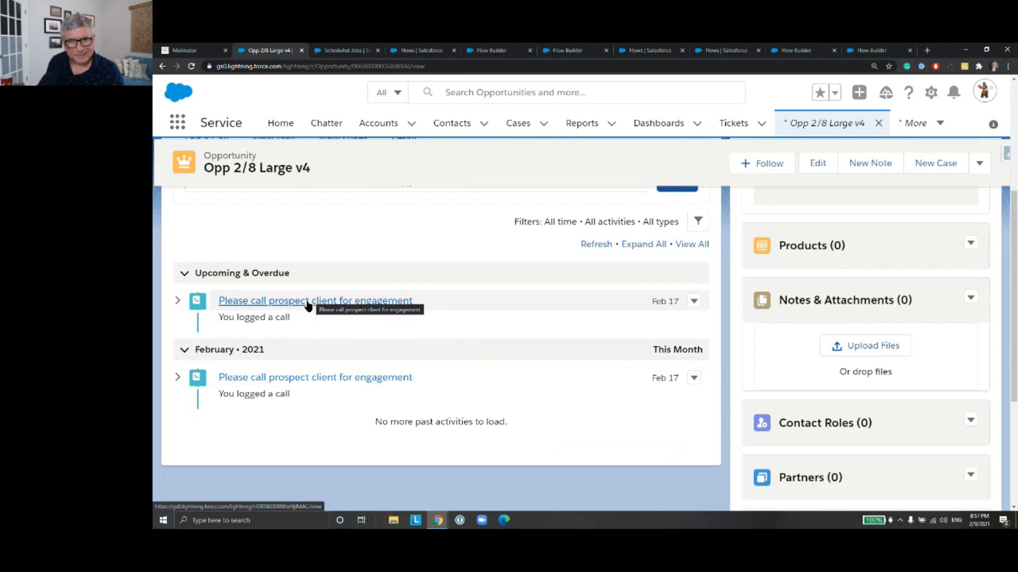
click(364, 302)
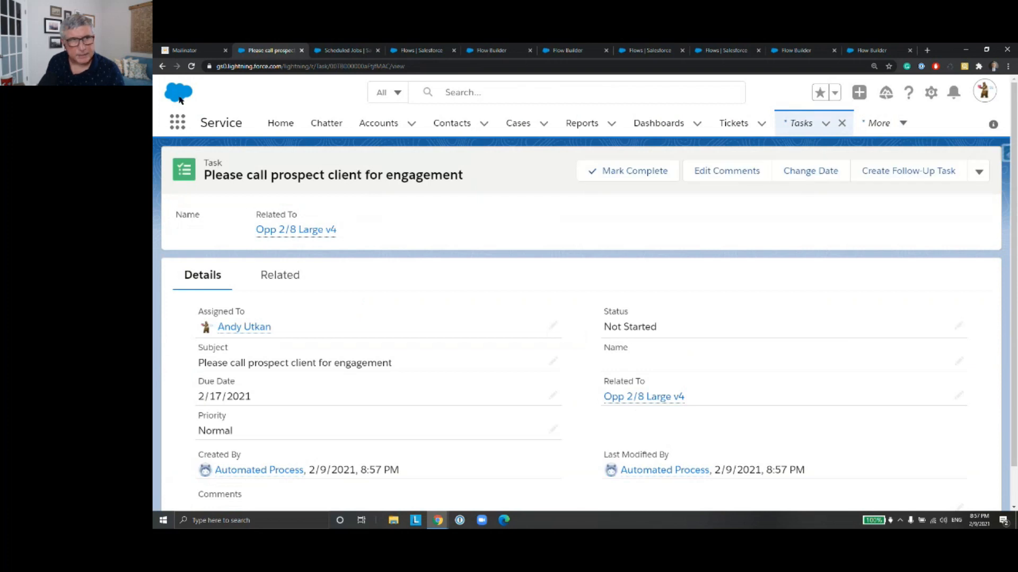
click(162, 66)
click(335, 379)
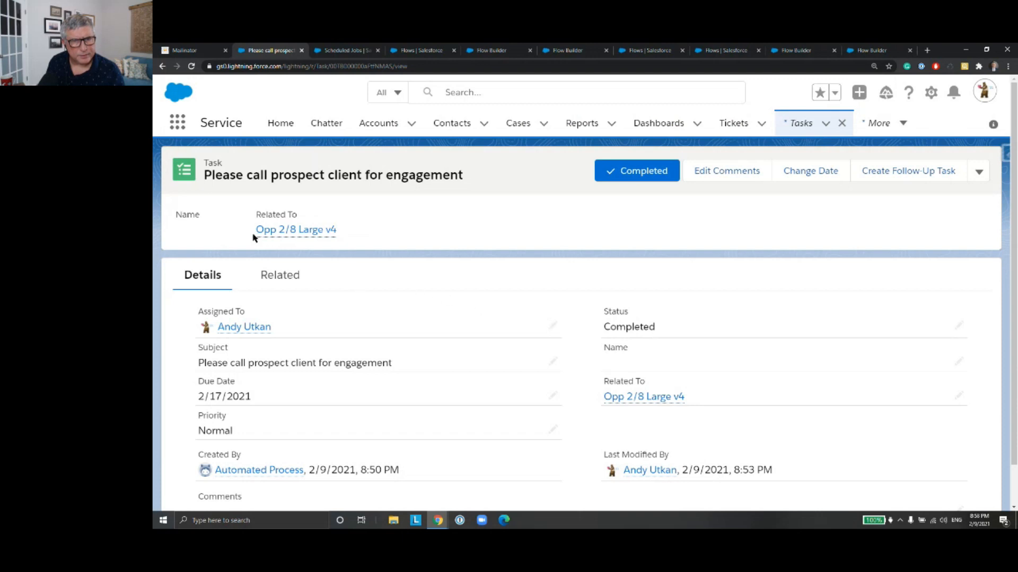
click(162, 67)
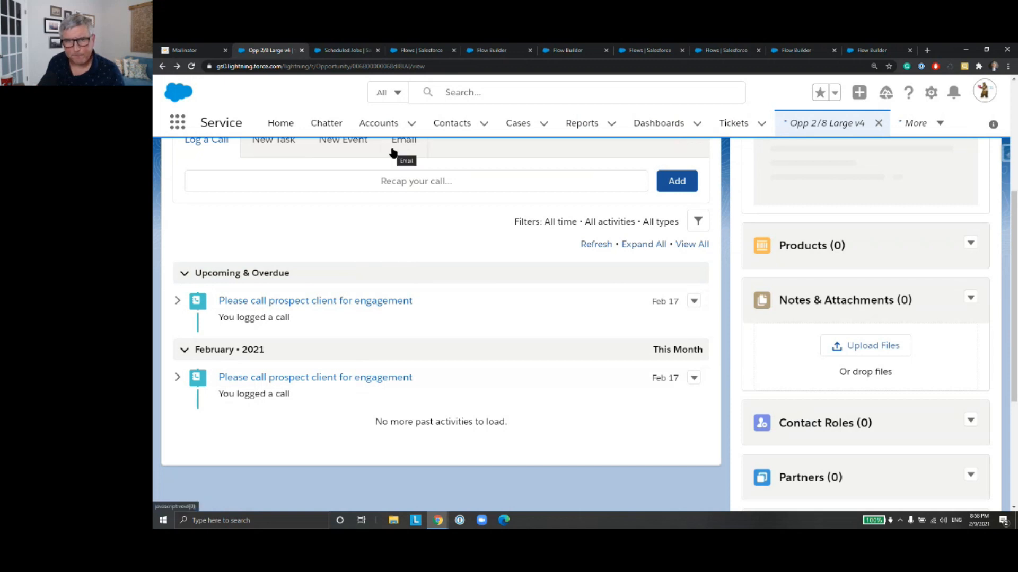
Step: Find Opportunities in the App Launcher with the search "Oppor" and open the All Opportunities list
click(202, 51)
click(268, 51)
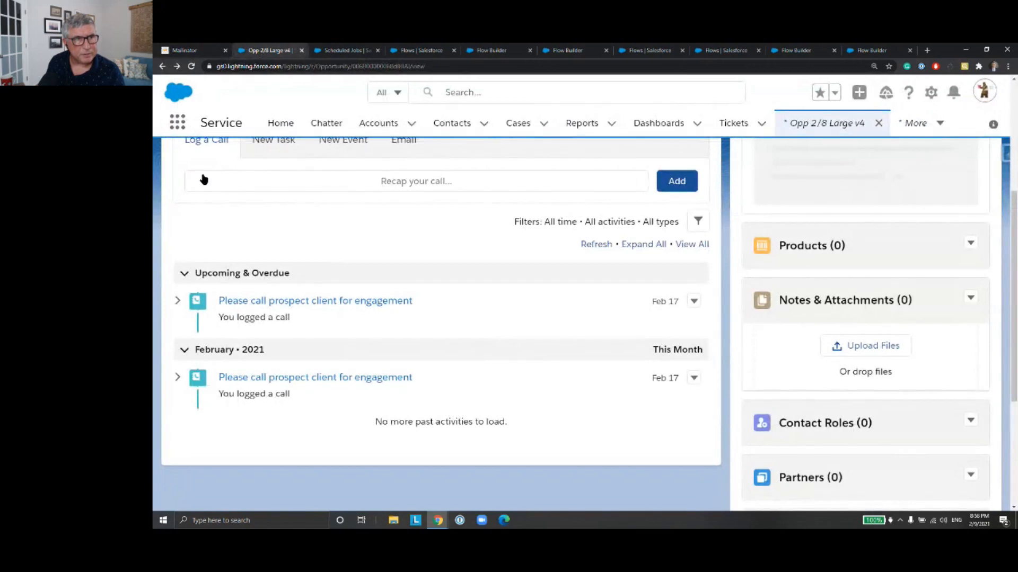
scroll(250, 200, up, 5)
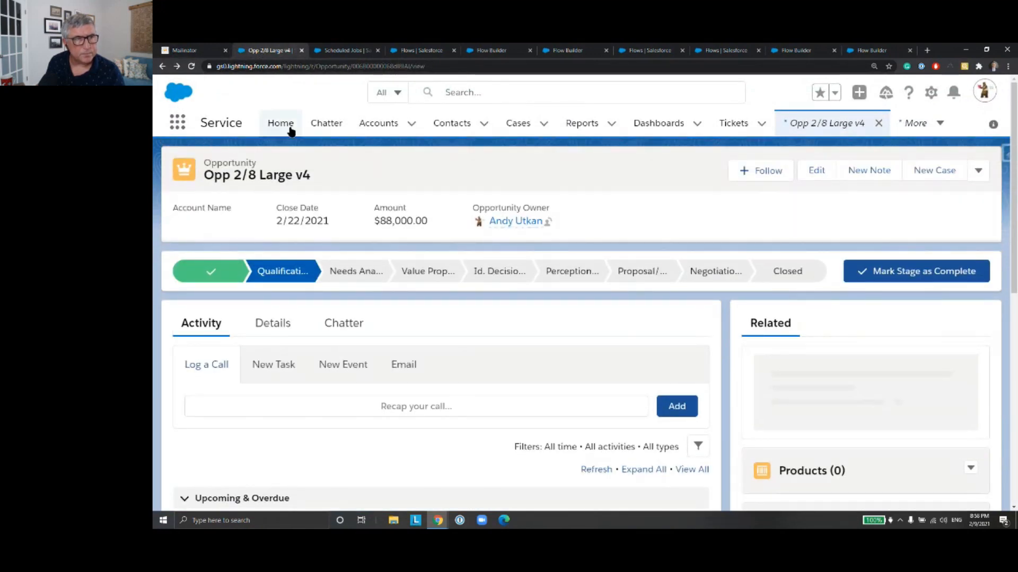
click(178, 124)
text(o)
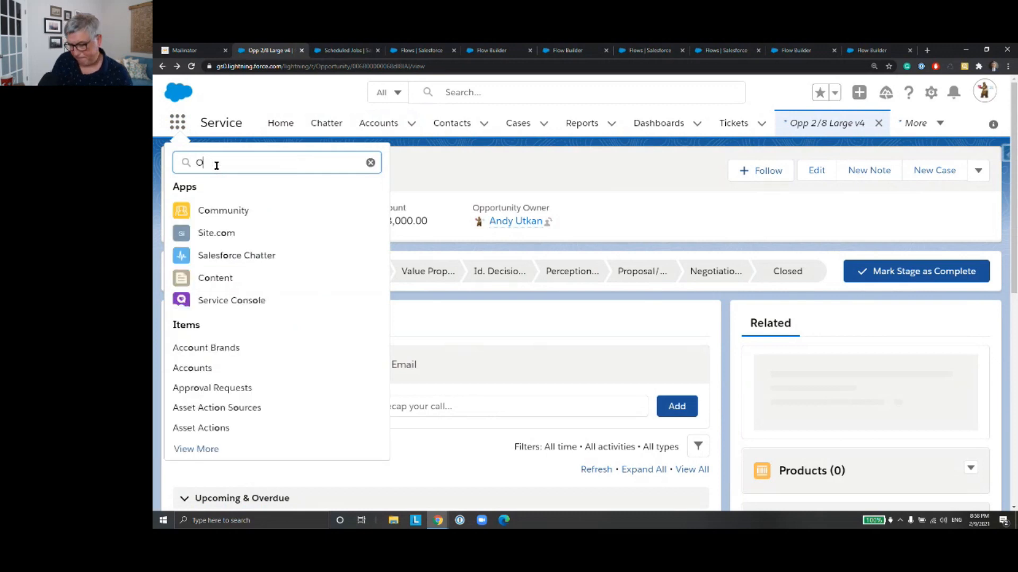
text(ppor)
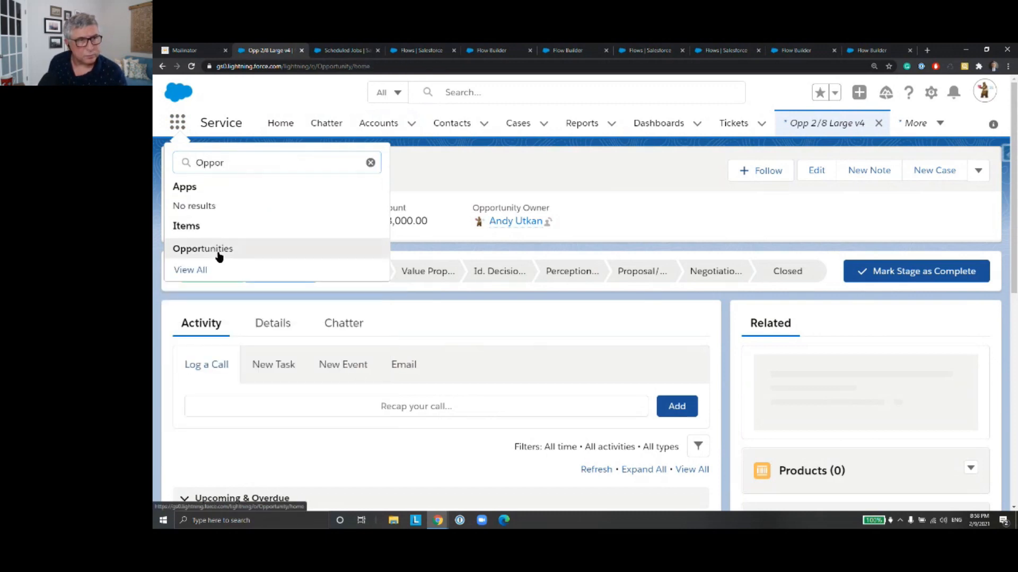
click(218, 249)
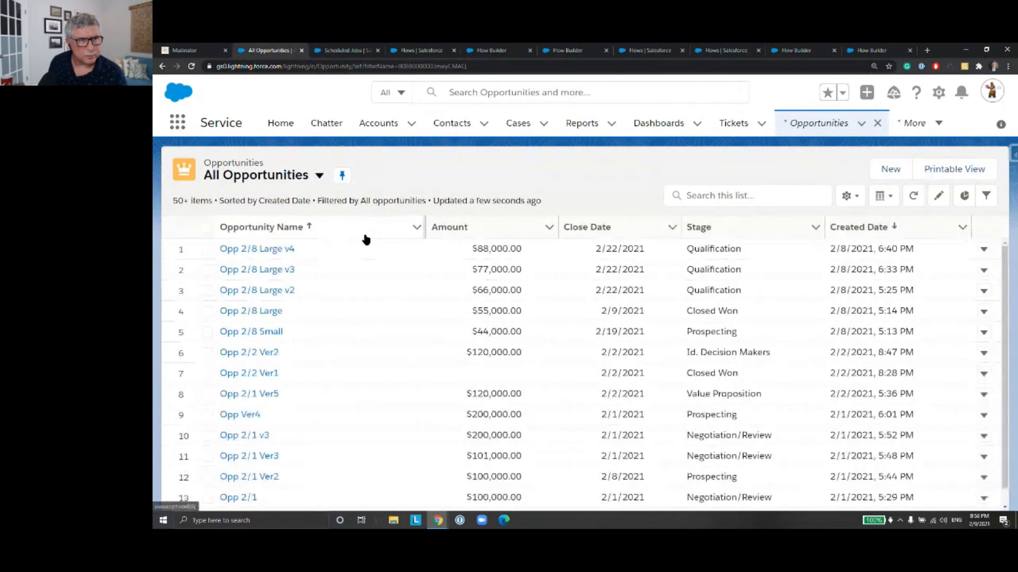
Step: Reopen Opp 2/8 Large v4, examine the reloaded details of its upcoming call task, and return to the opportunity
click(270, 251)
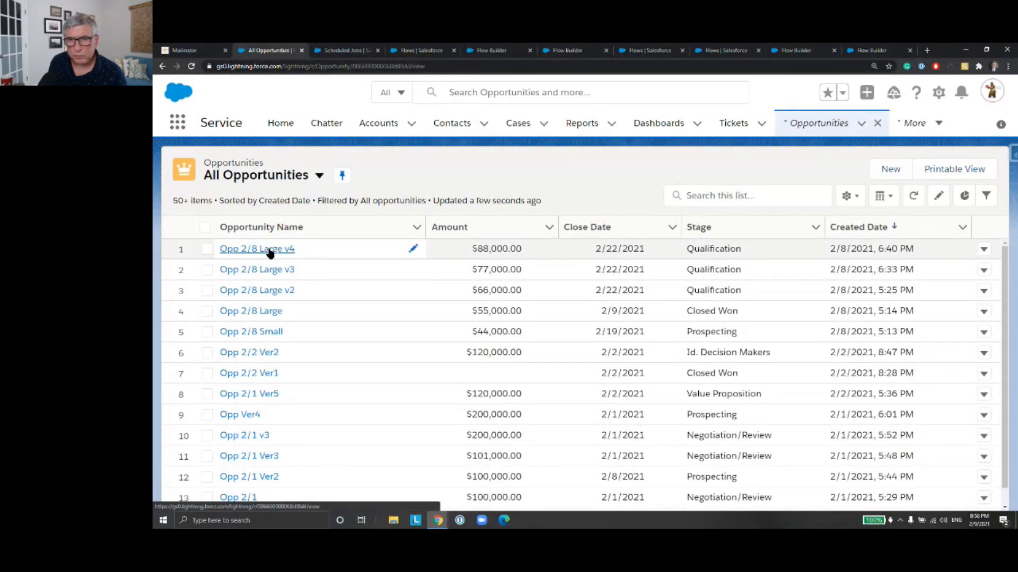
scroll(408, 331, down, 4)
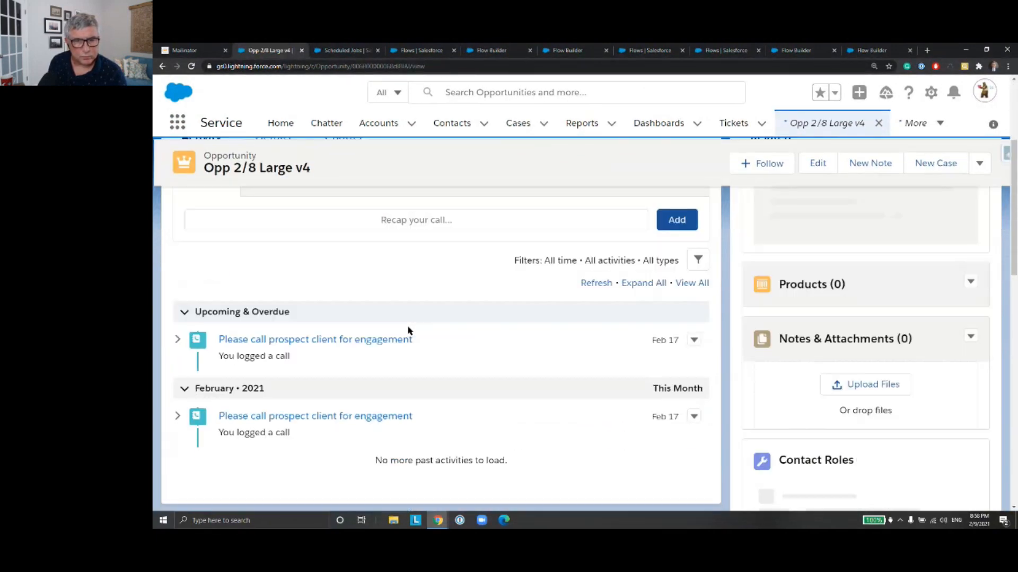
scroll(408, 331, down, 1)
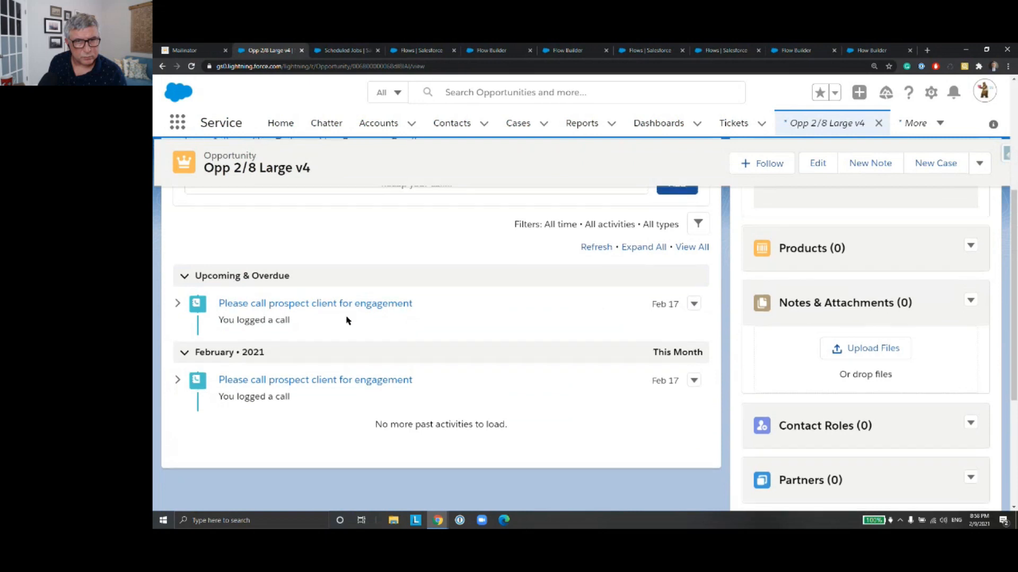
scroll(375, 327, up, 2)
click(327, 391)
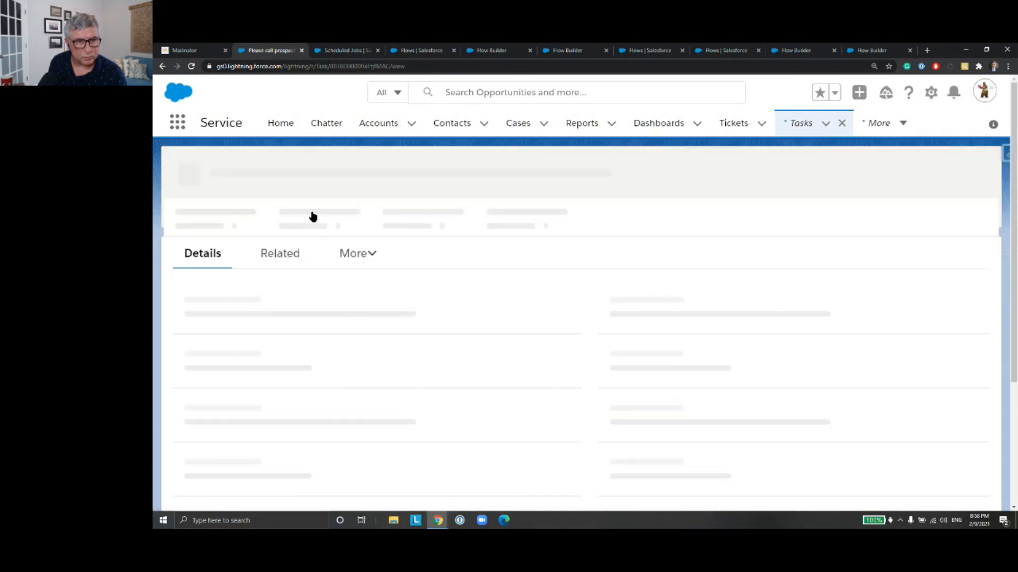
click(191, 66)
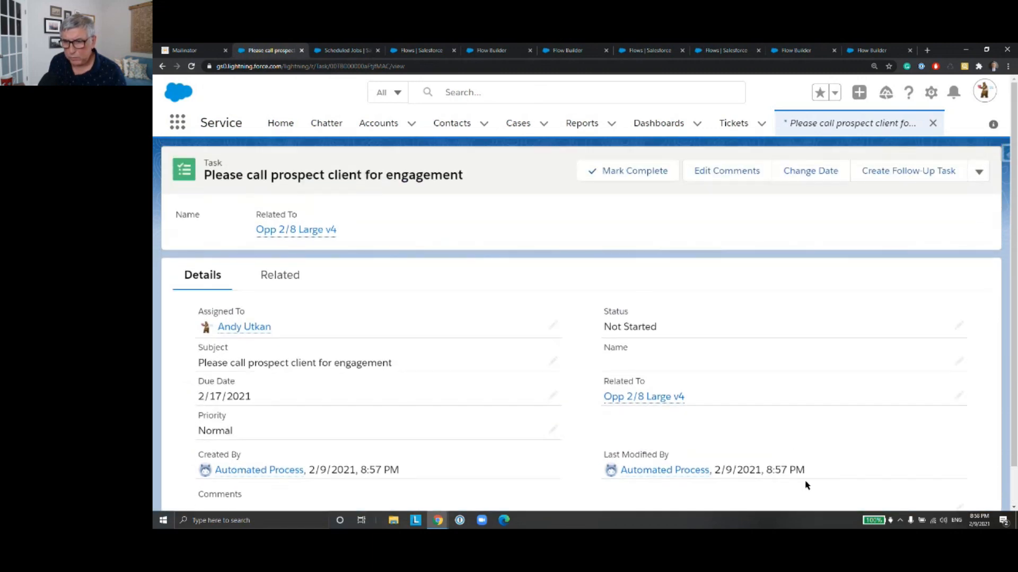
click(162, 67)
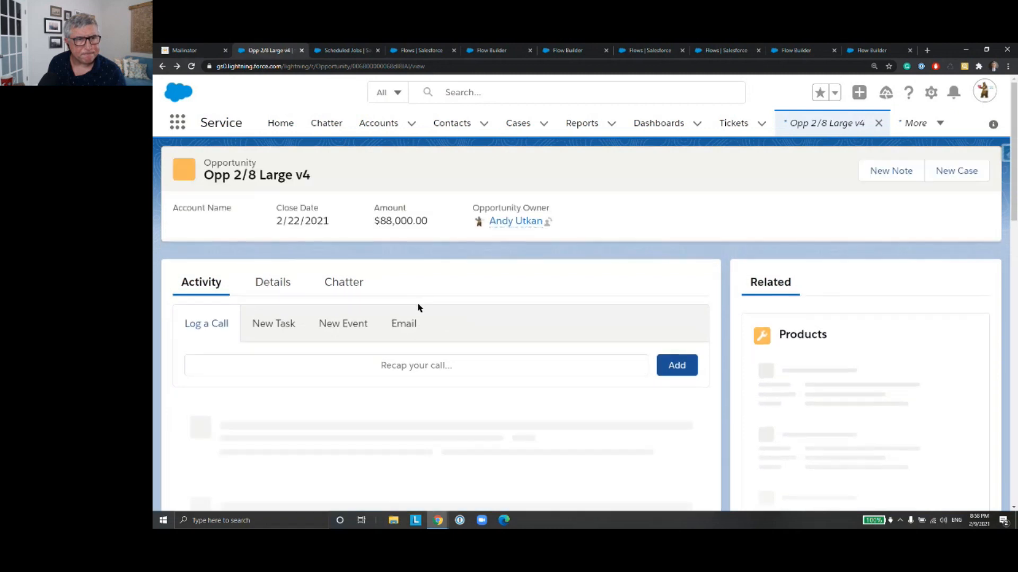
Step: Examine the reloaded details of the past February 2021 call task on Opp 2/8 Large v4 and return to the opportunity
scroll(411, 307, down, 4)
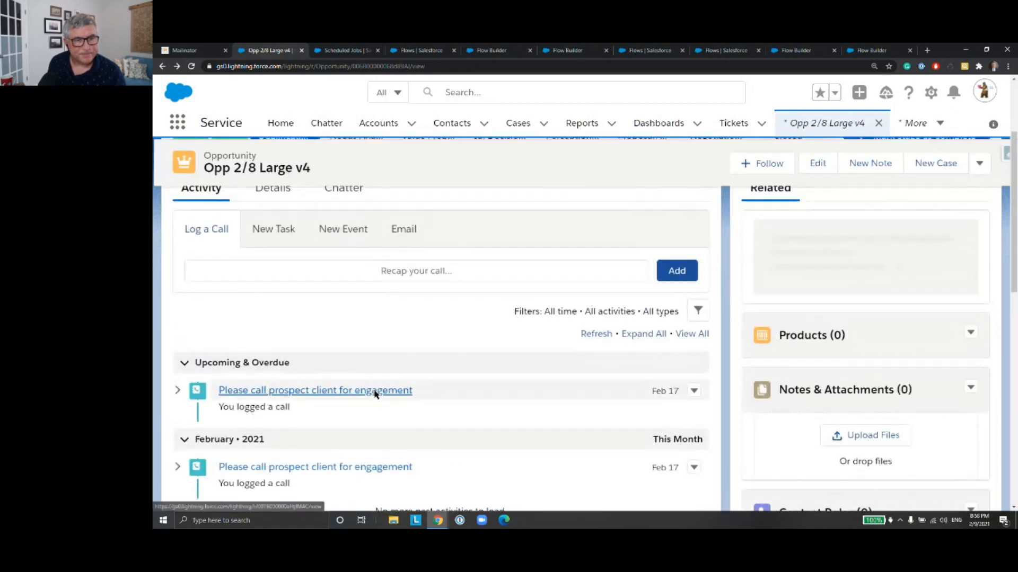
click(379, 383)
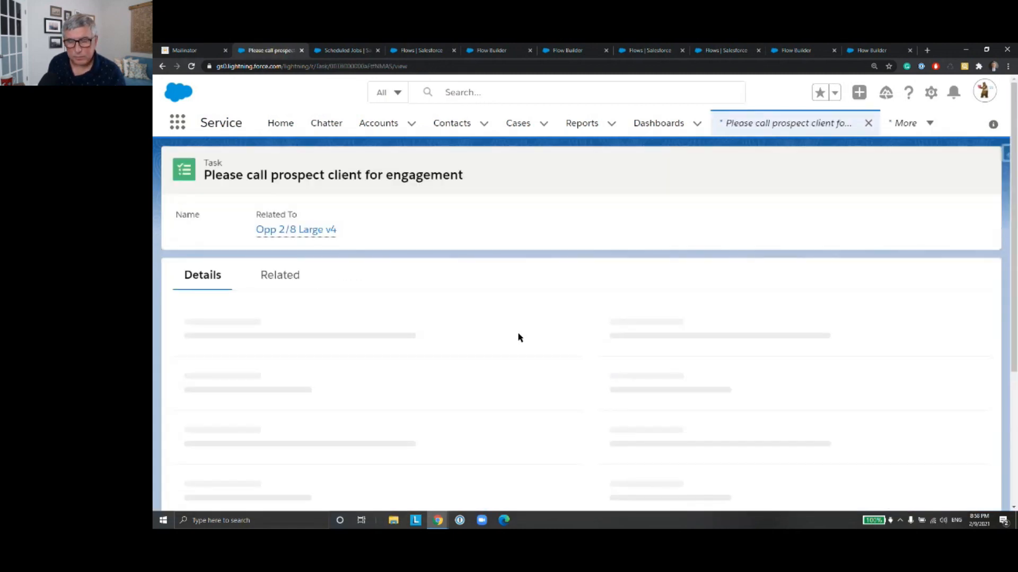
scroll(545, 334, down, 1)
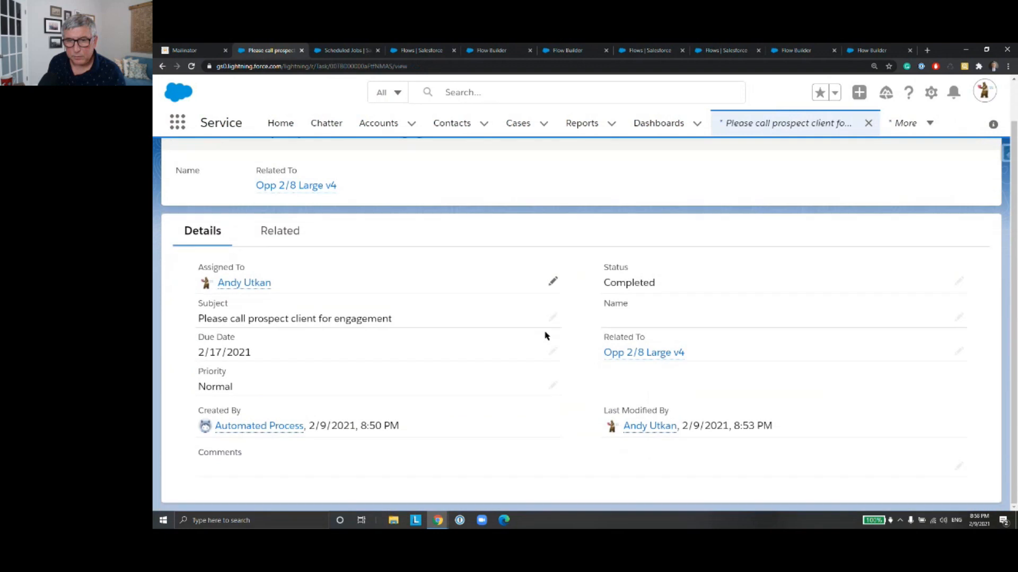
click(191, 66)
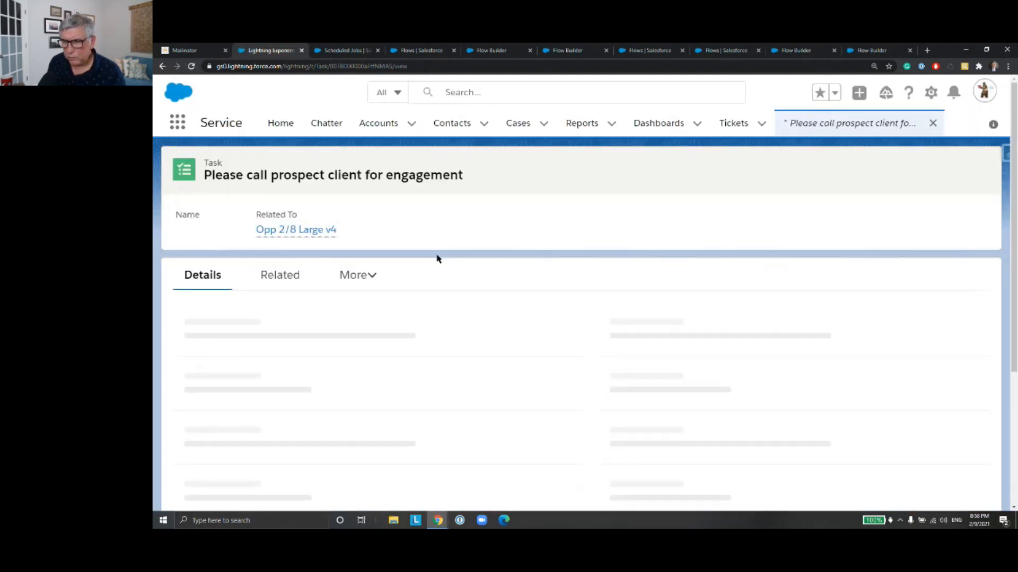
scroll(438, 259, down, 1)
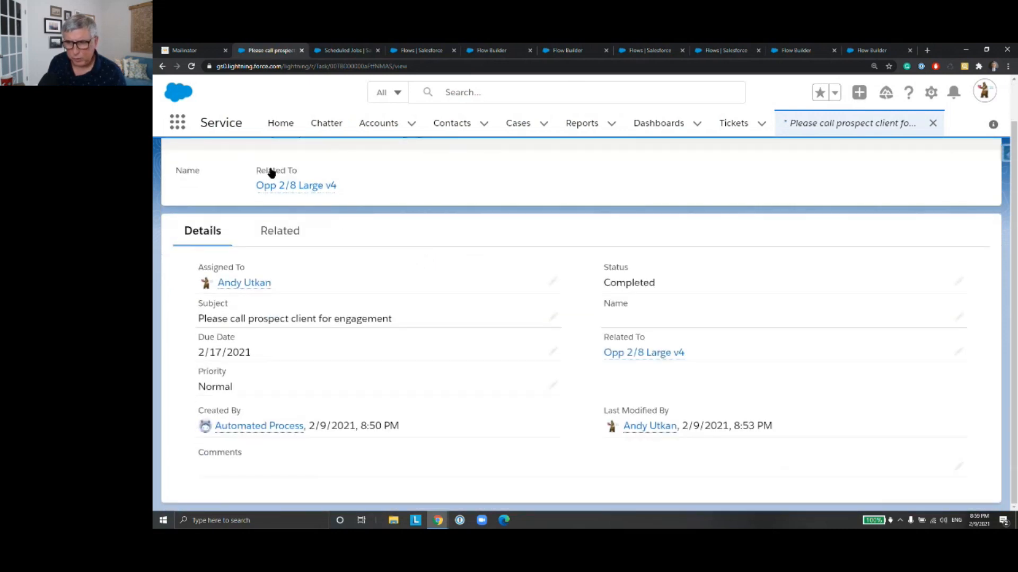
click(162, 66)
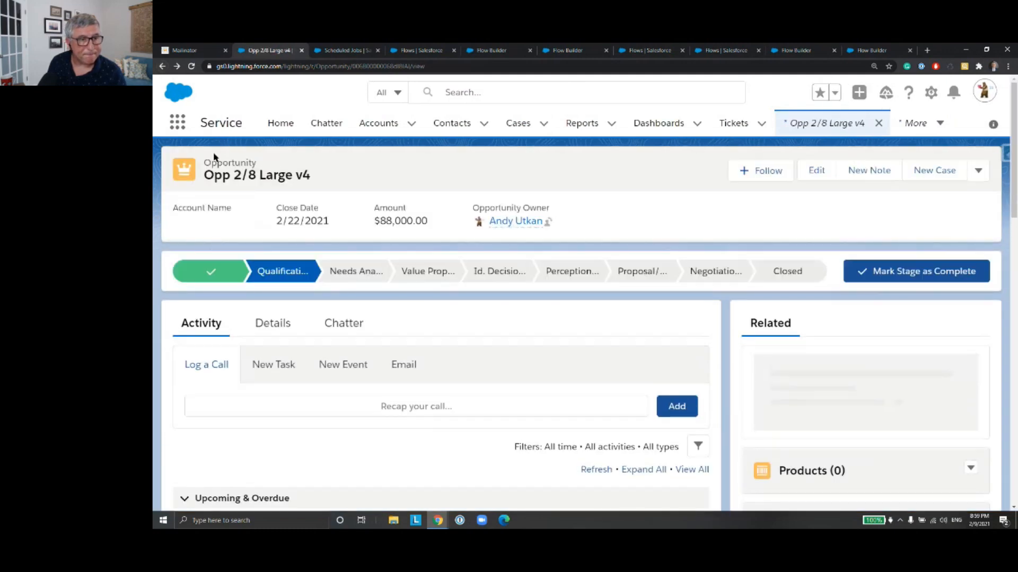
Step: Open Opp 2/8 Large v3 from All Opportunities and expand its list of upcoming activities
click(162, 66)
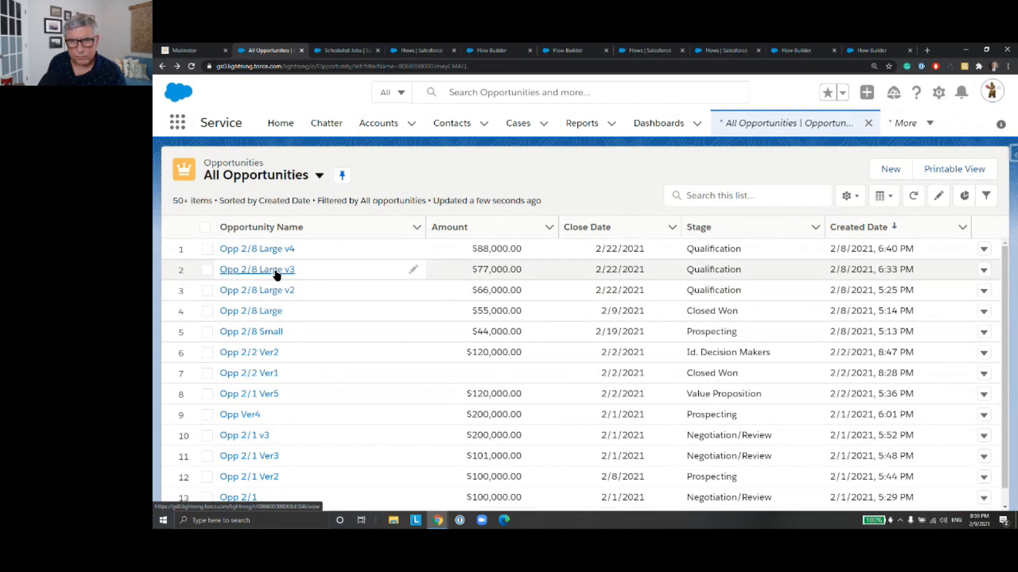
click(276, 270)
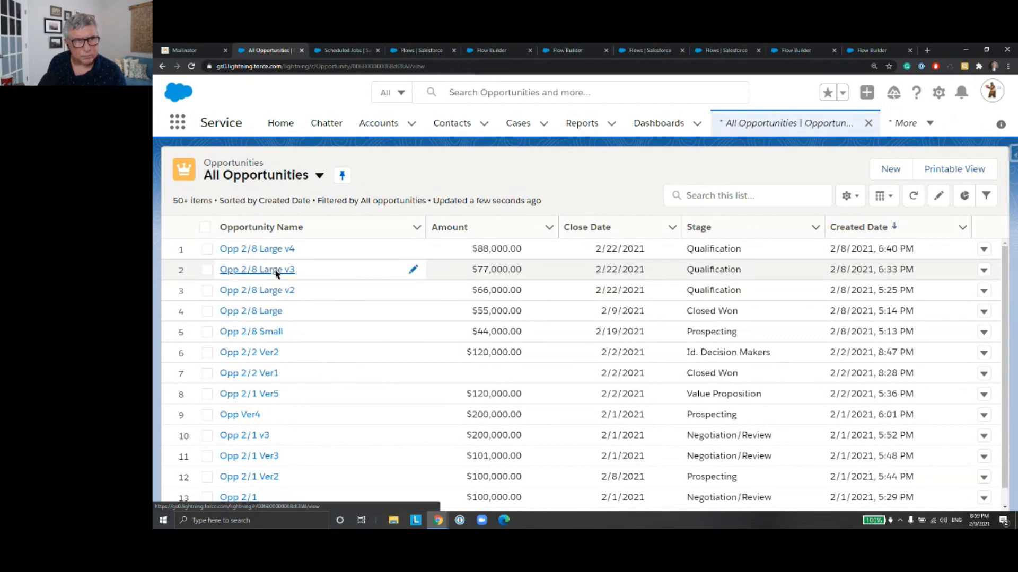
scroll(336, 347, down, 4)
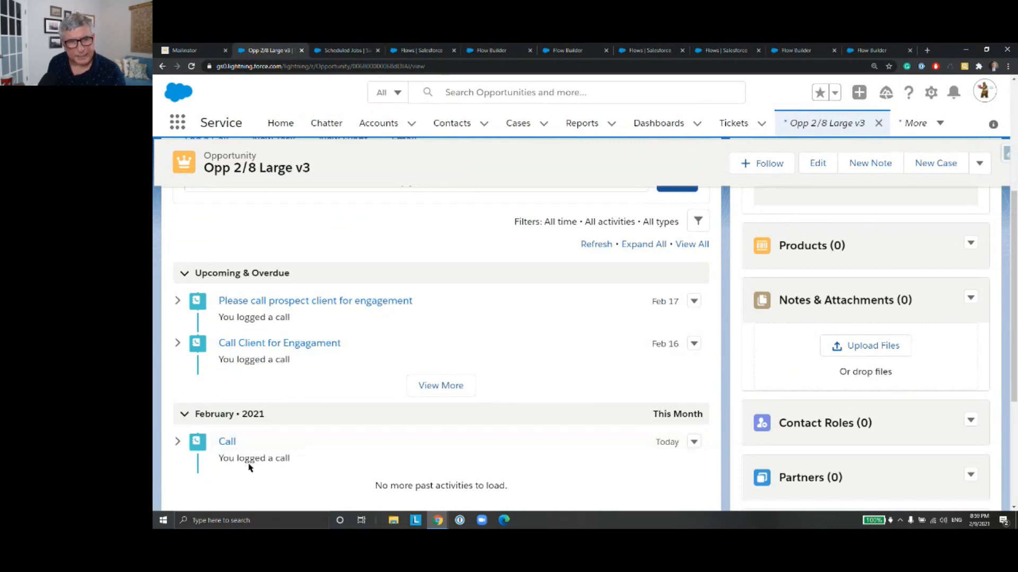
click(440, 390)
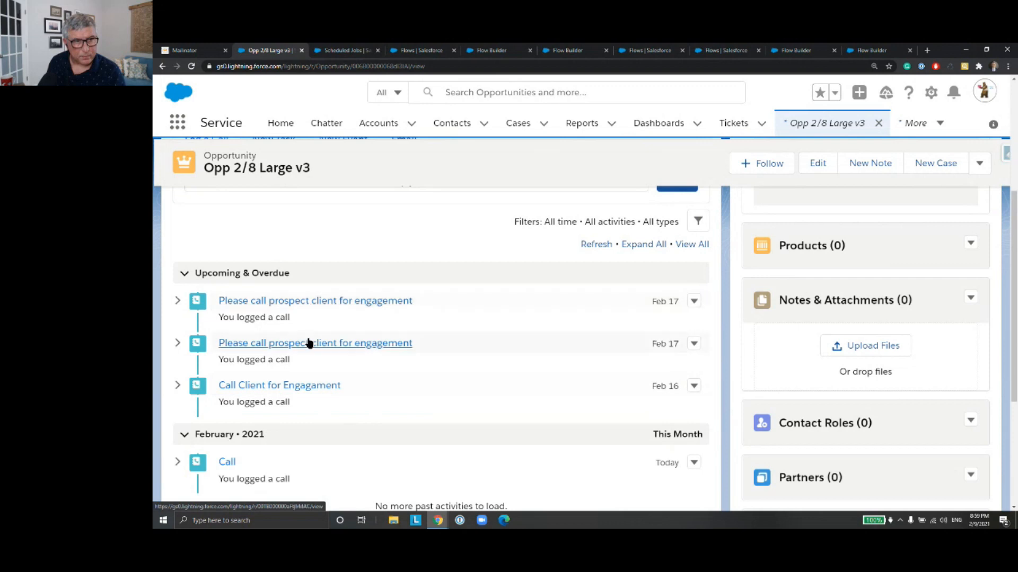
Step: Examine the details of both upcoming prospect call tasks on Opp 2/8 Large v3, returning to the opportunity after each
click(313, 306)
scroll(472, 311, down, 1)
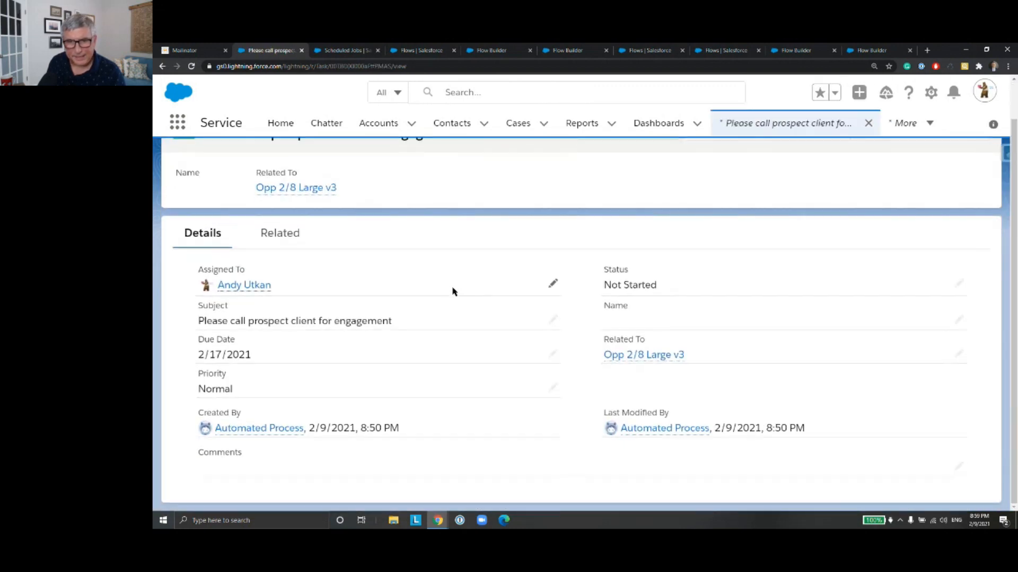
click(162, 66)
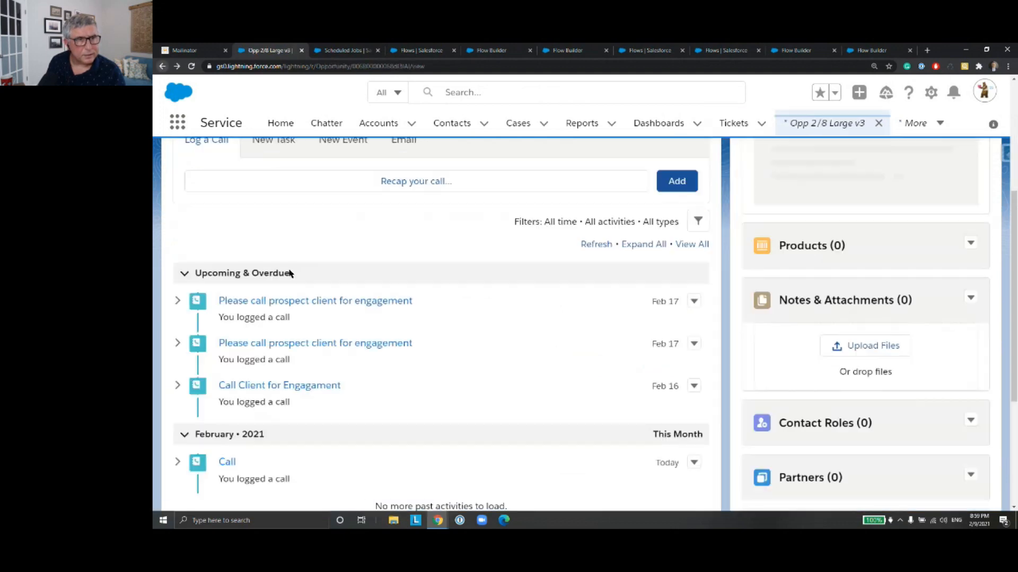
click(314, 346)
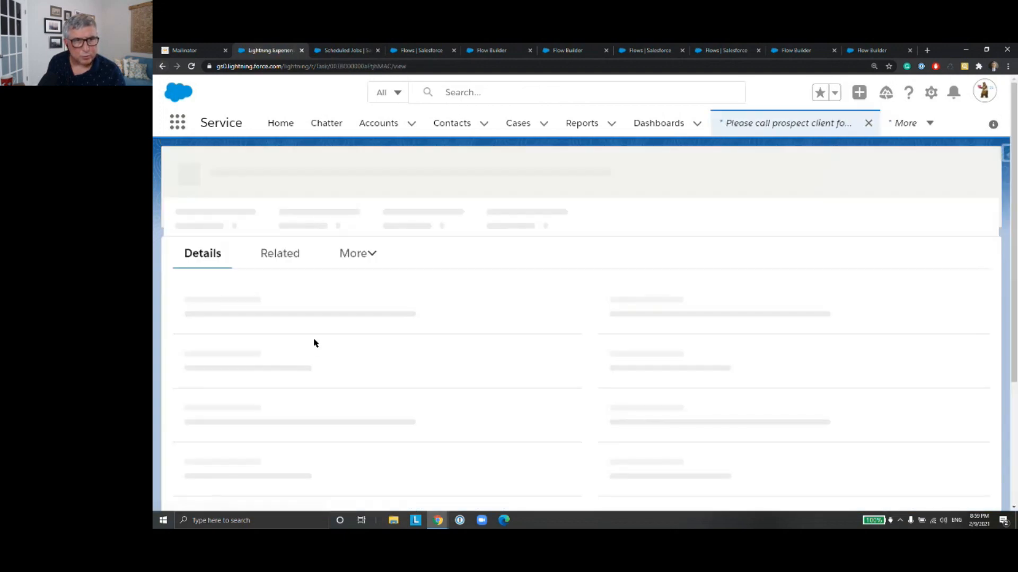
click(163, 67)
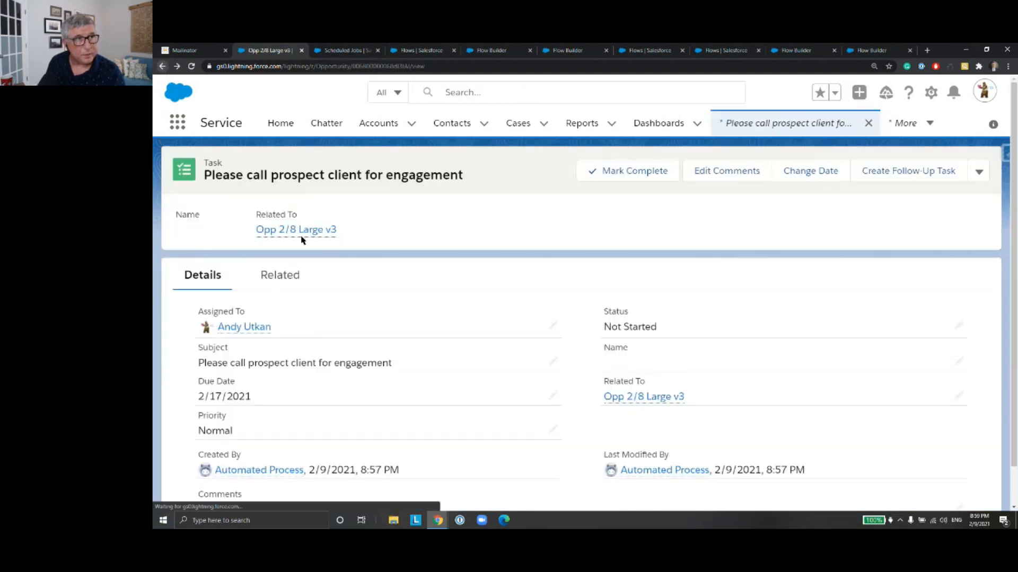
Step: Examine the details of the past February 2021 call task on Opp 2/8 Large v3 and return to the opportunity
scroll(318, 387, down, 2)
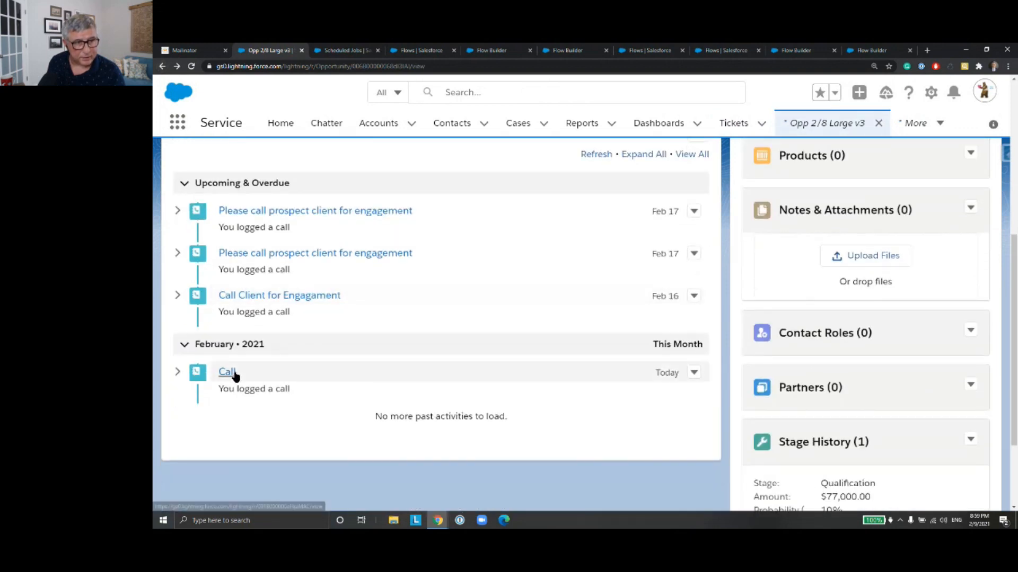
click(233, 374)
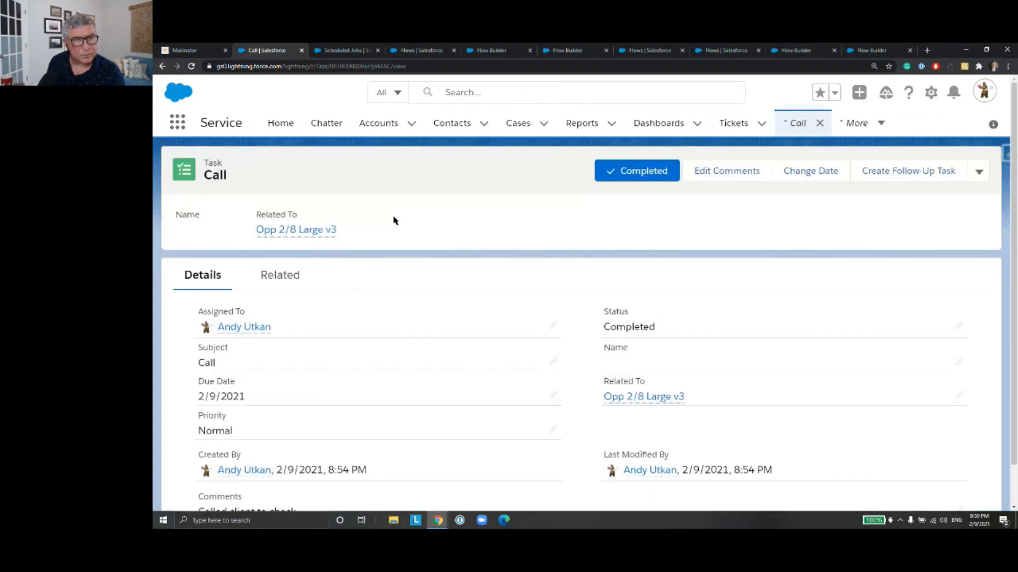
scroll(394, 221, down, 1)
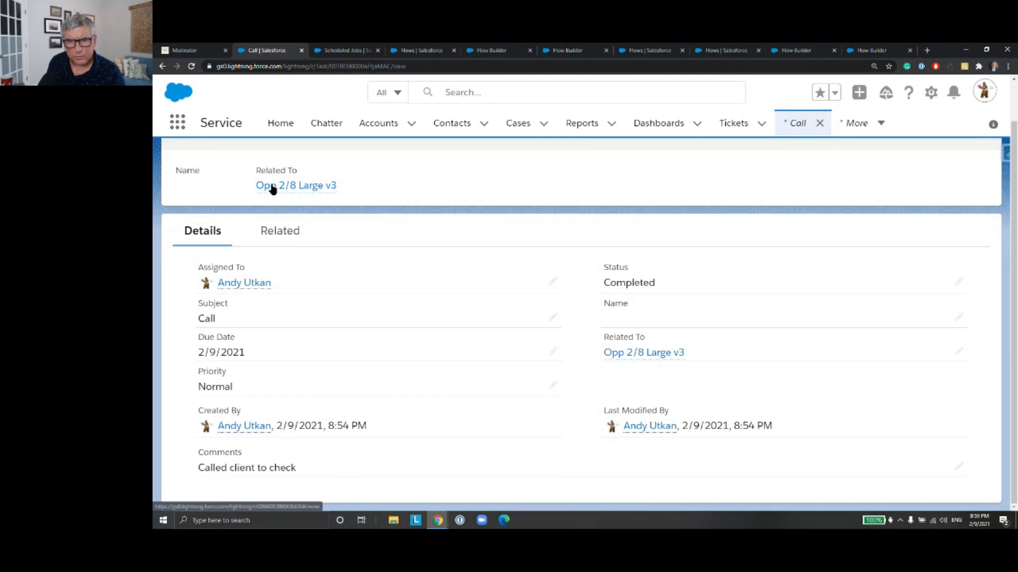
click(163, 66)
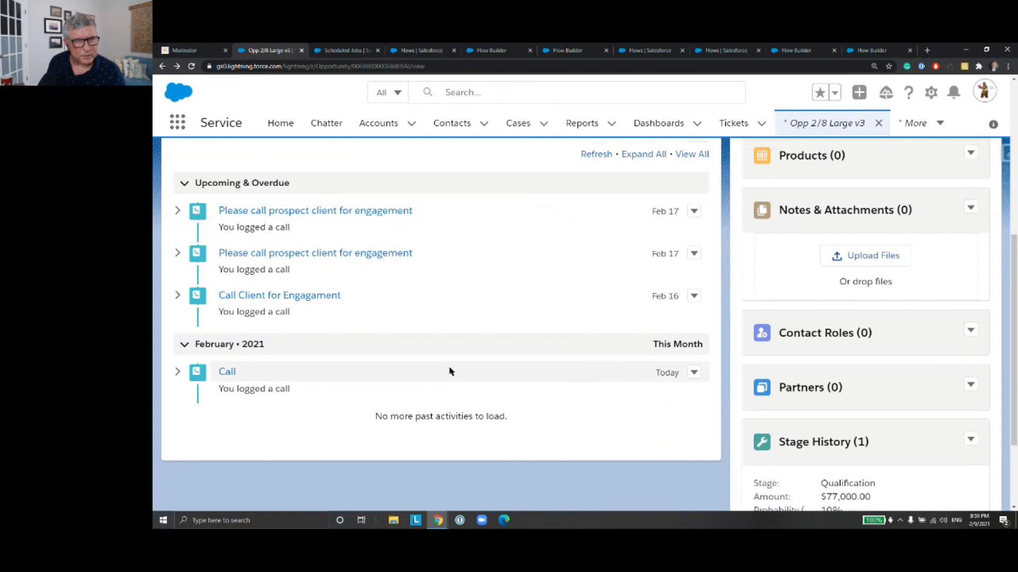
scroll(469, 365, up, 1)
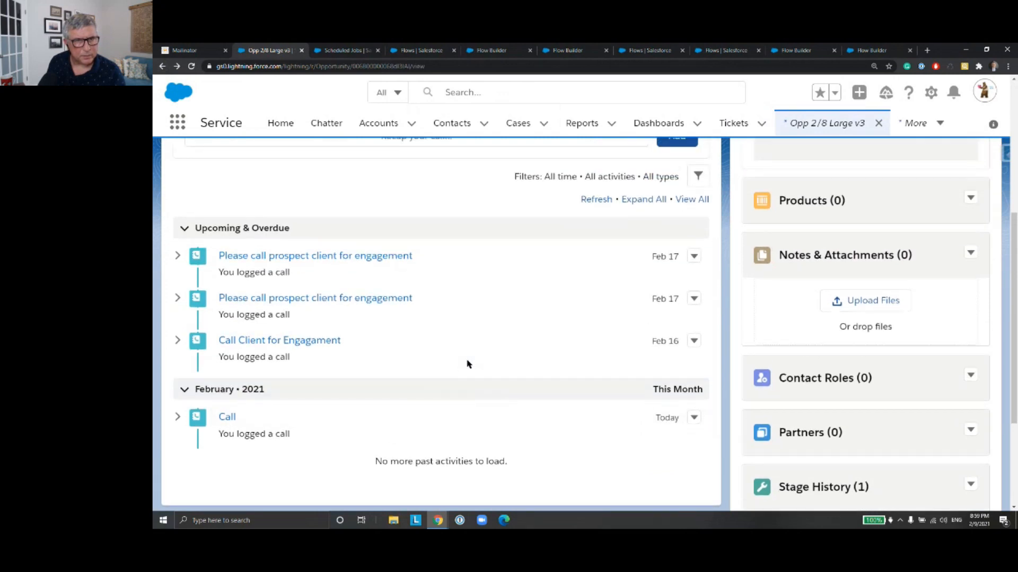
scroll(467, 365, up, 6)
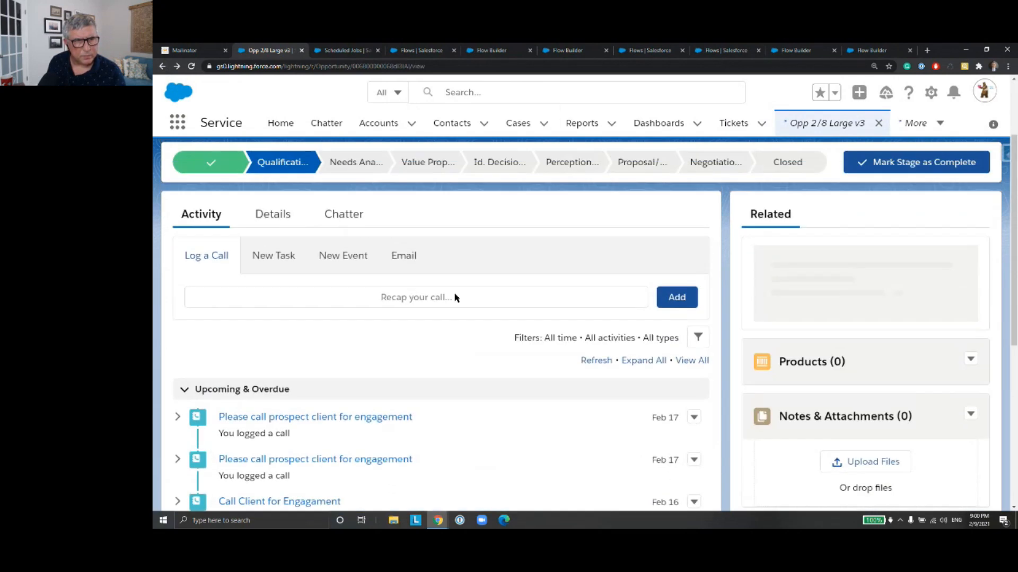
Step: Switch to PeerScheduleTriggeredFlow in Flow Builder and review the start element's Opportunity object and filter conditions
click(356, 53)
click(417, 49)
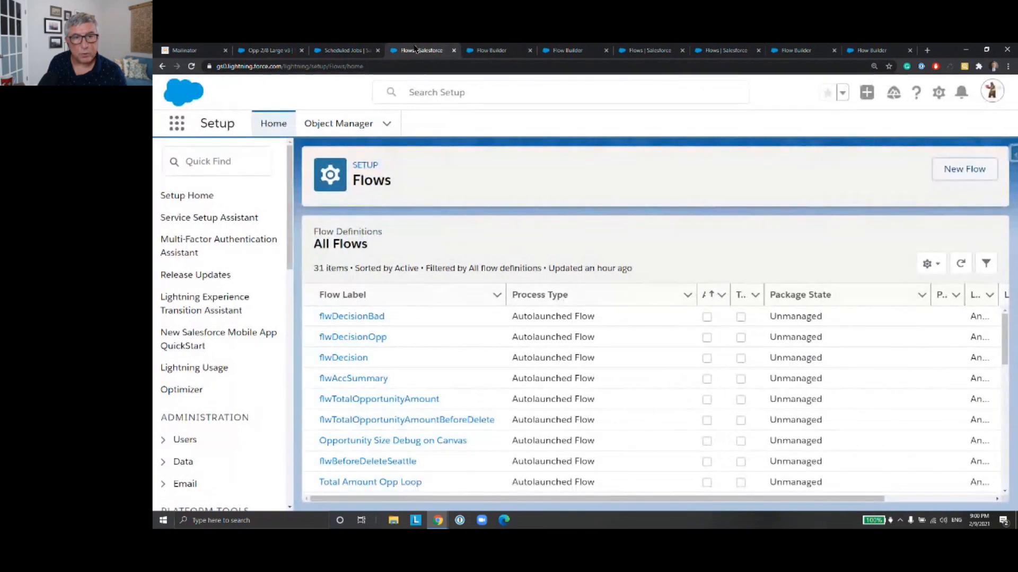
click(512, 50)
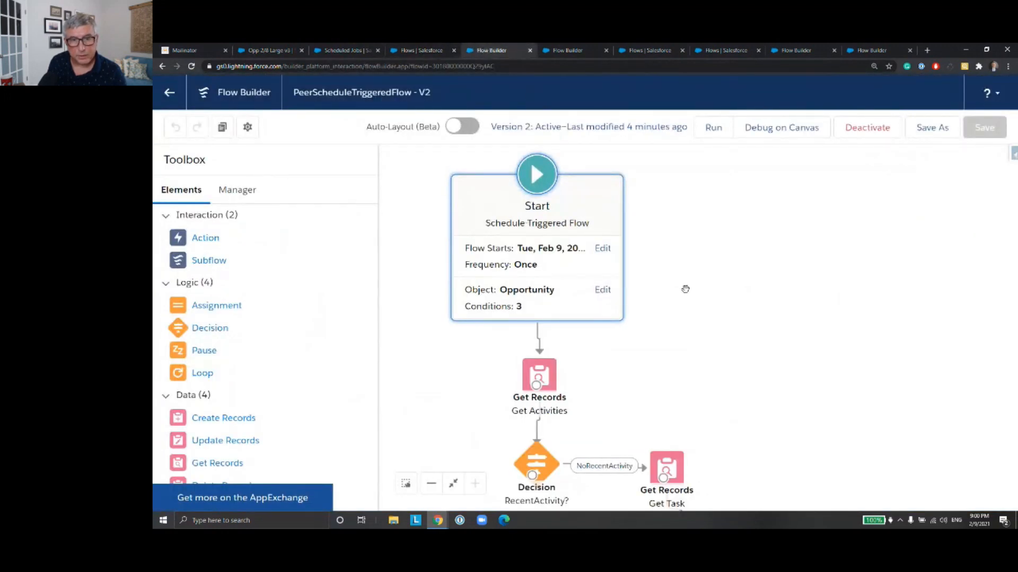
drag(661, 355, 669, 247)
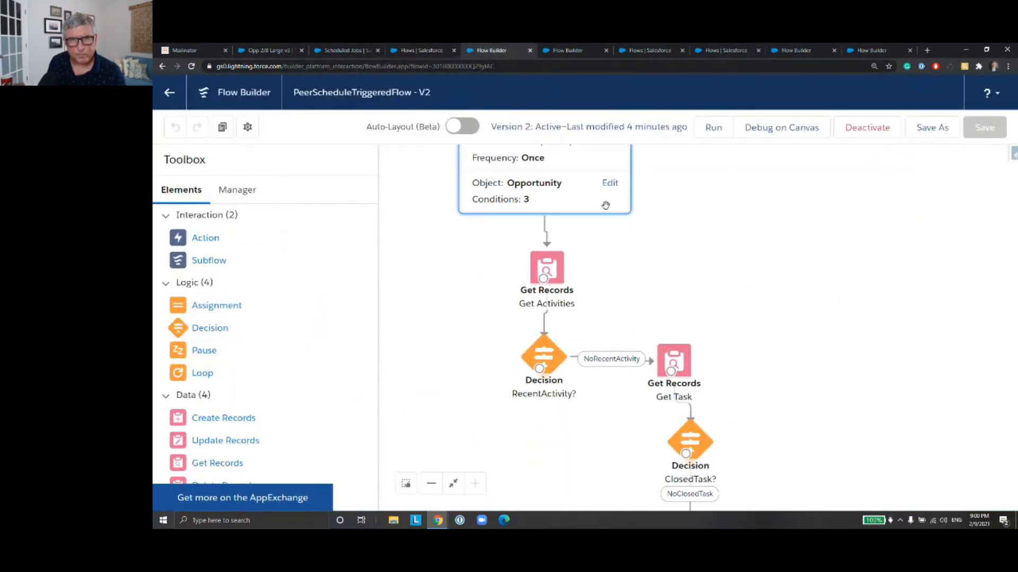
click(569, 186)
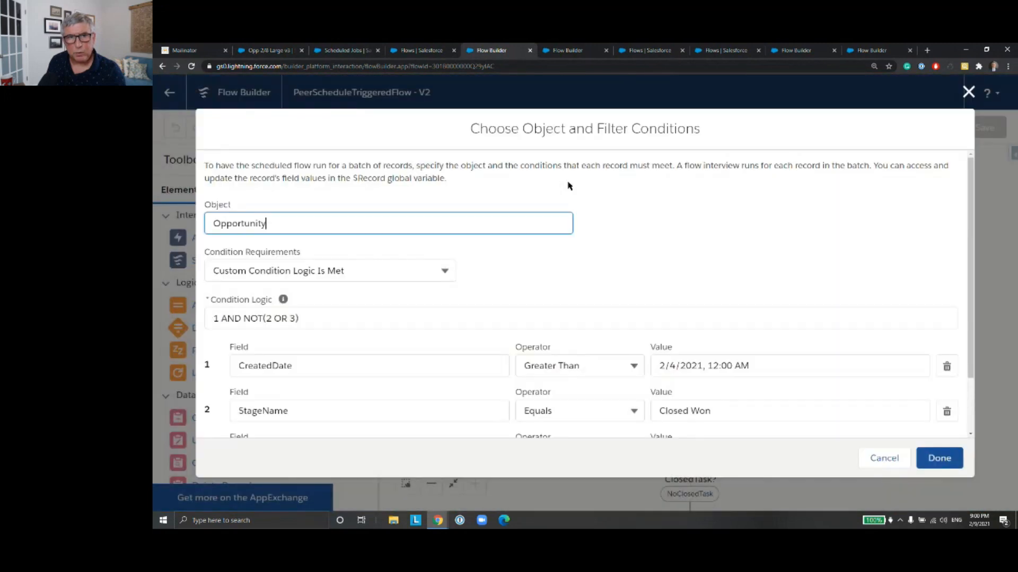
scroll(708, 242, down, 2)
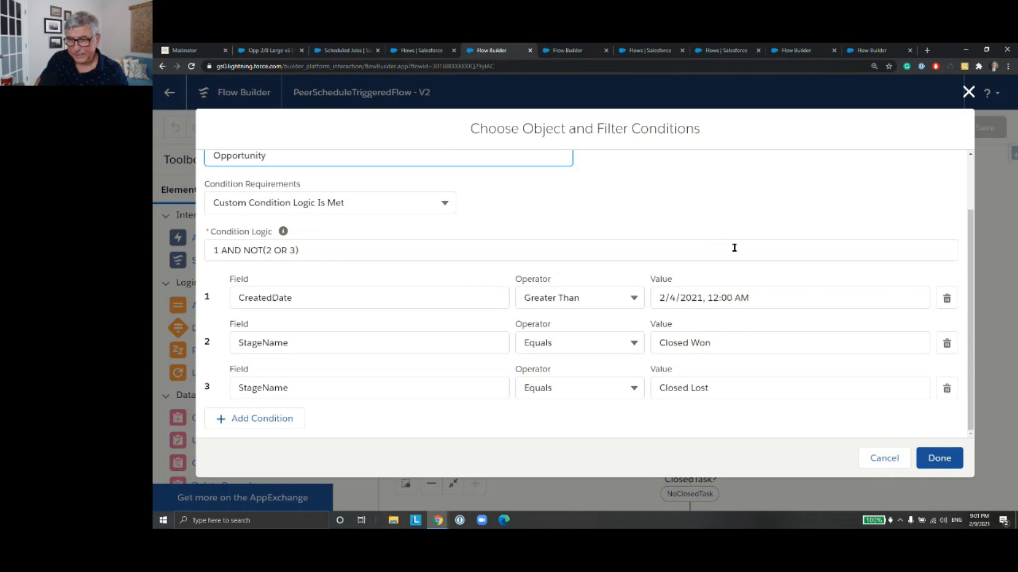
click(939, 458)
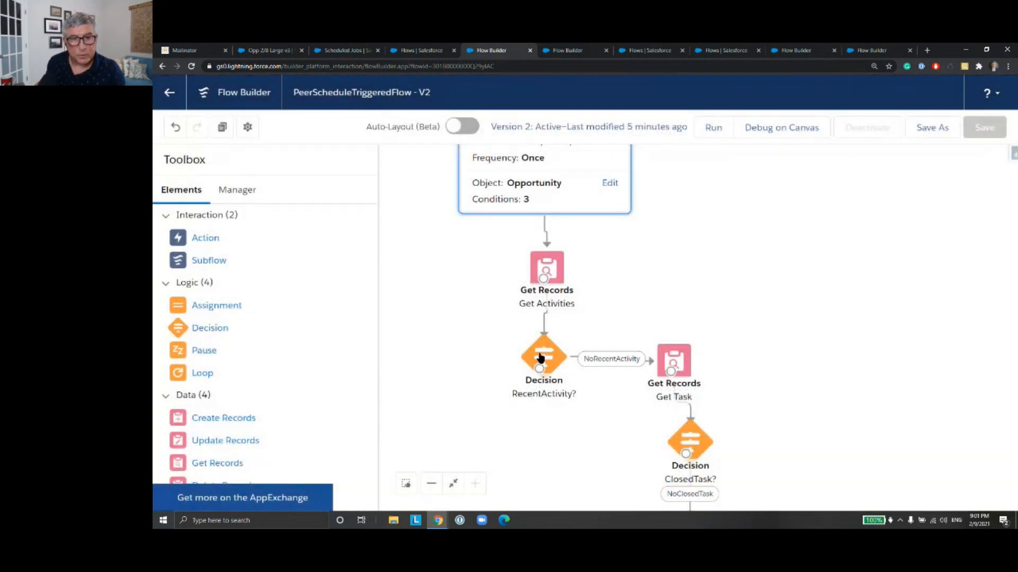
Step: Review the Get Activities element's event filter conditions, sort order and record storage options
double_click(548, 273)
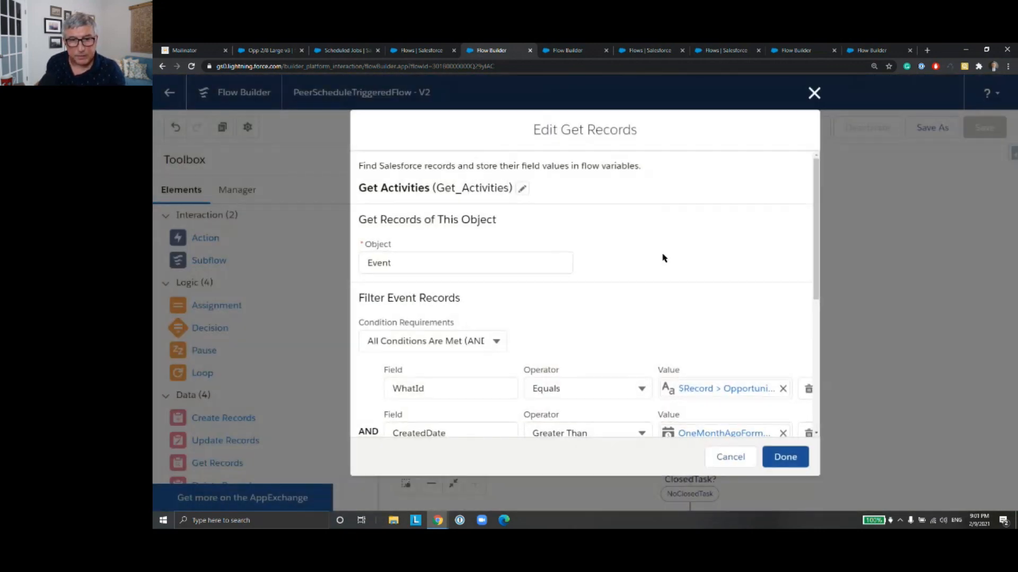
scroll(695, 289, down, 3)
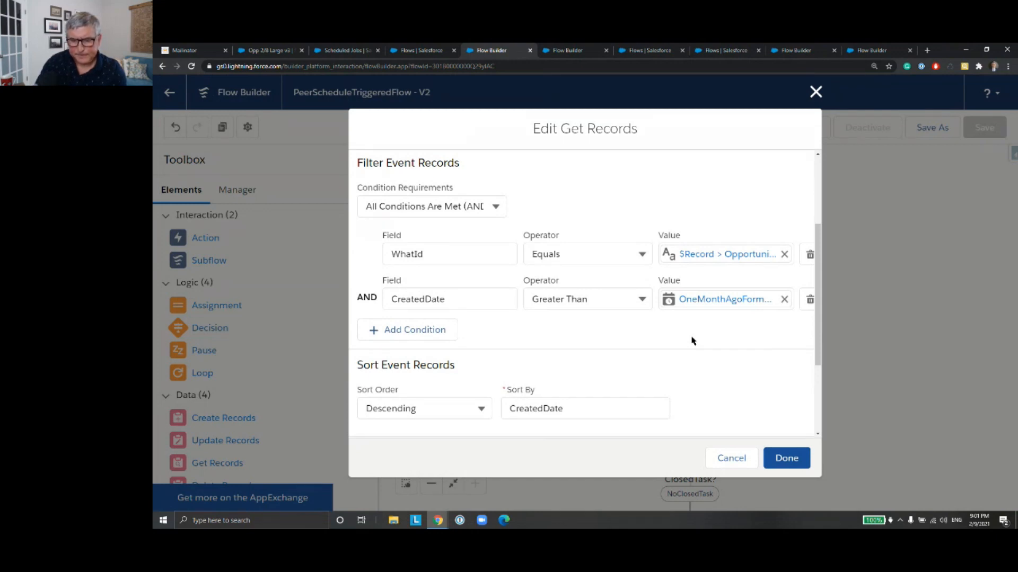
scroll(689, 344, down, 3)
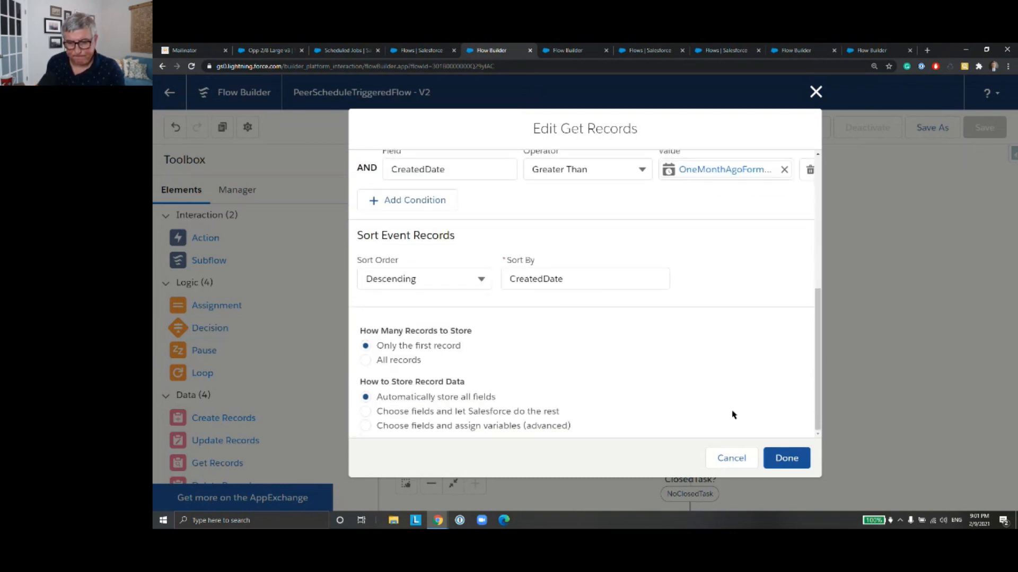
click(785, 459)
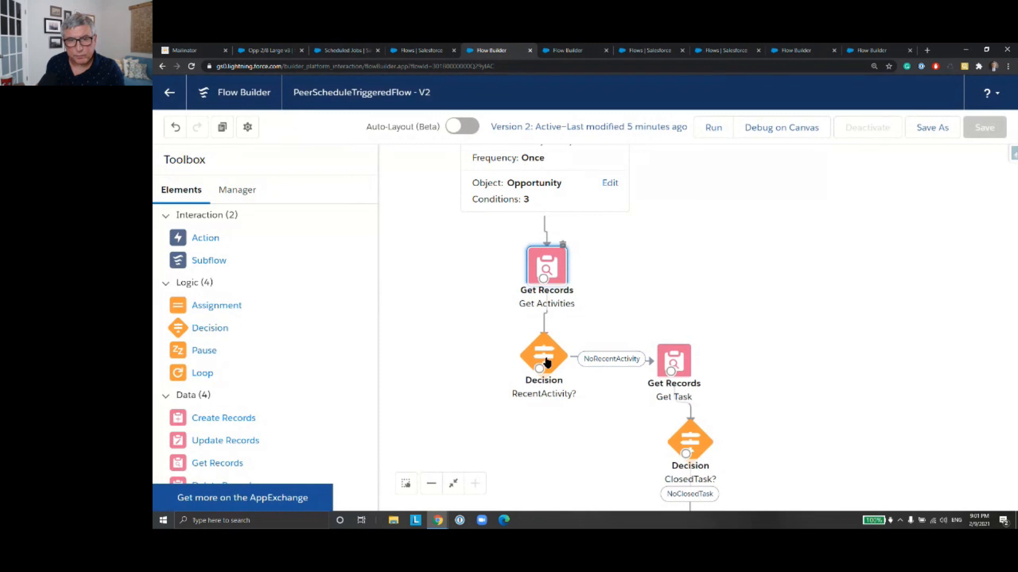
Step: Review the YesRecentActivity condition and the NoRecentActivity outcome of the RecentActivity? decision
double_click(547, 362)
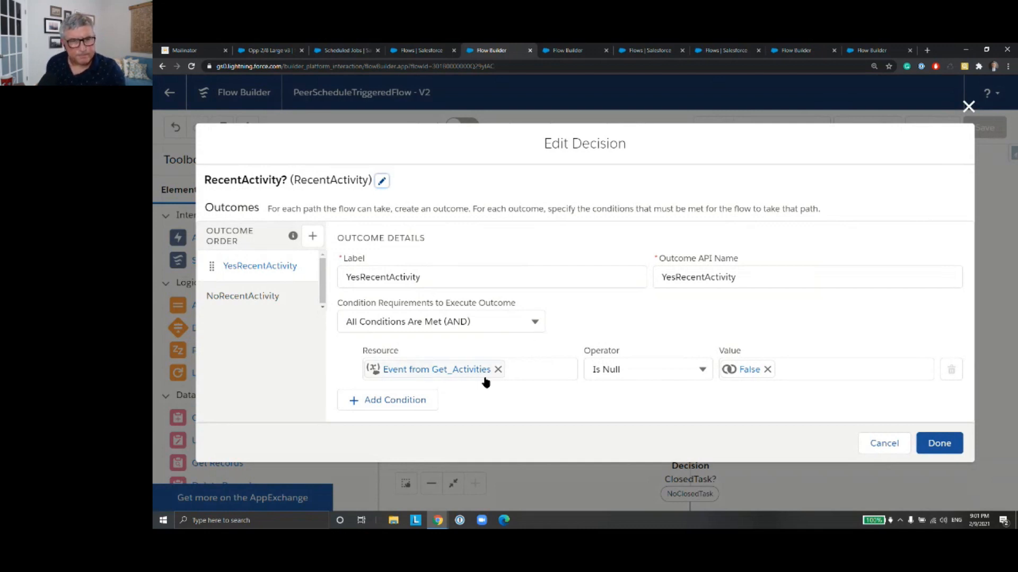
click(447, 378)
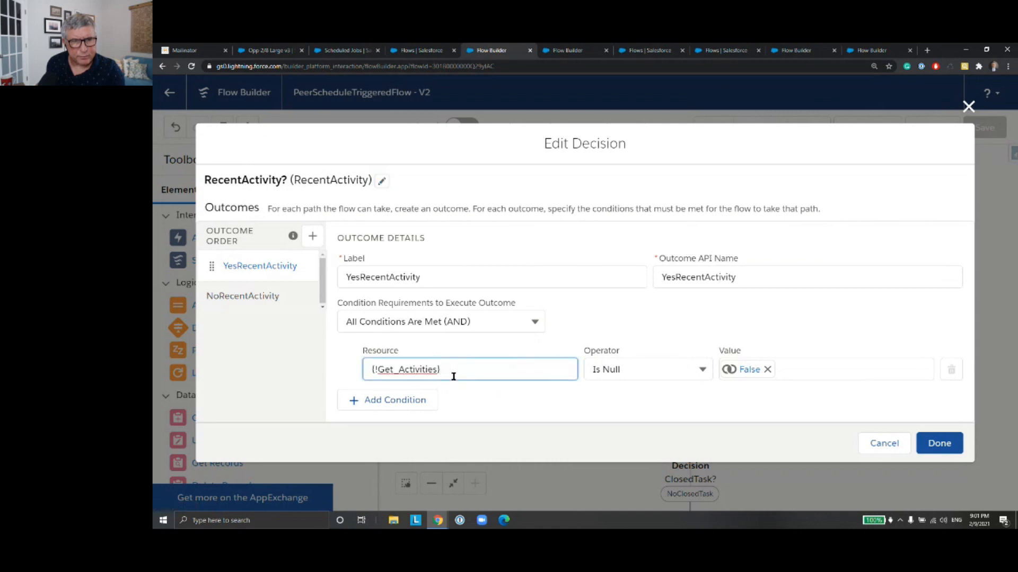
click(472, 391)
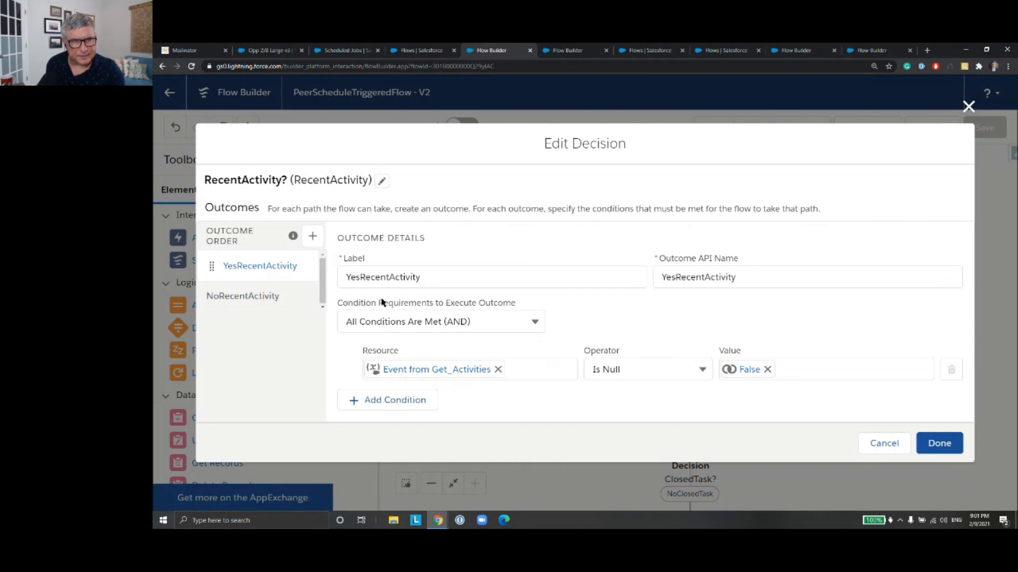
click(273, 300)
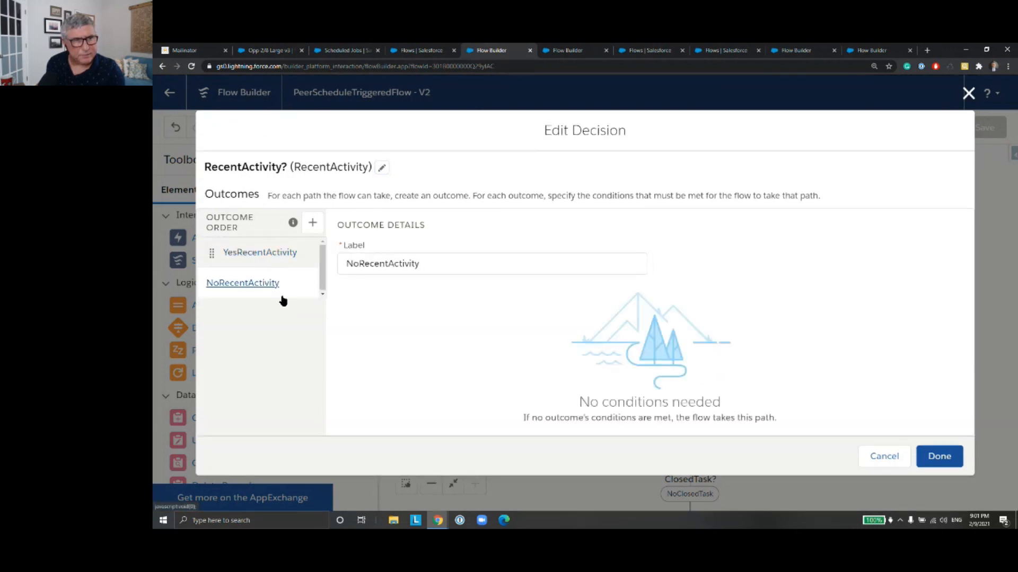
click(939, 457)
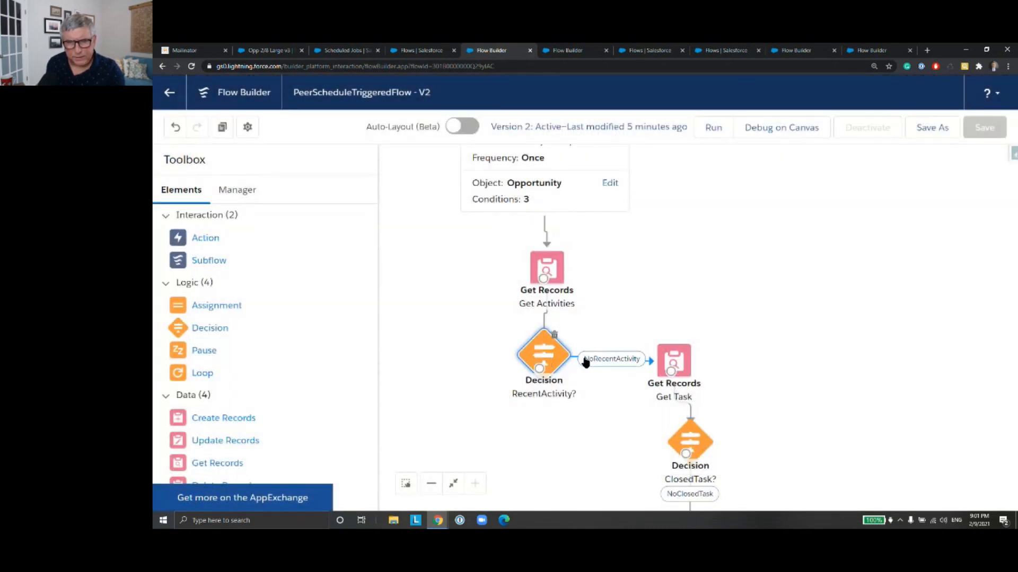
Step: Set the Status condition of the Get Task element's filter to Completed and check its remaining conditions, sort order and storage options
click(682, 364)
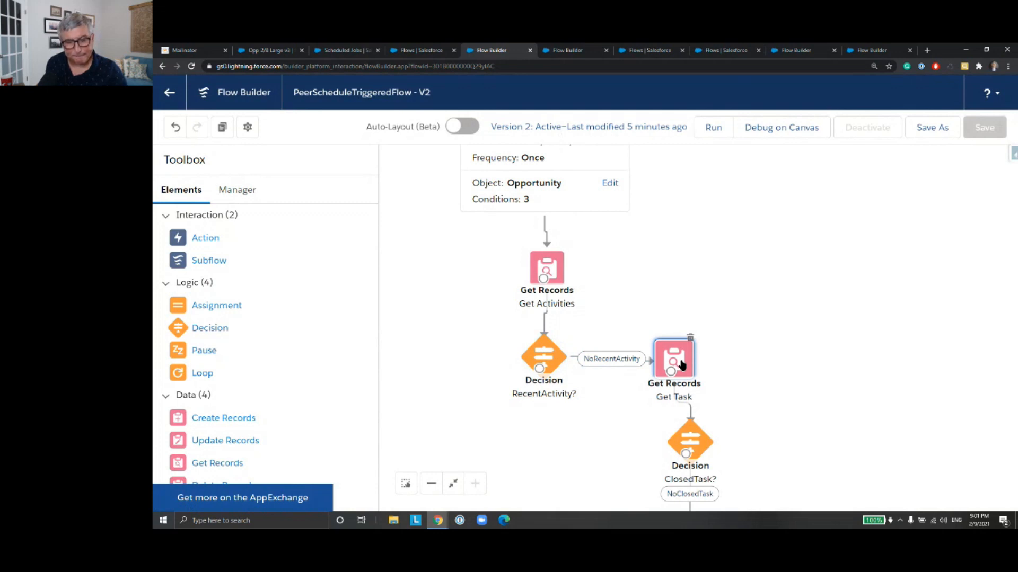
double_click(682, 365)
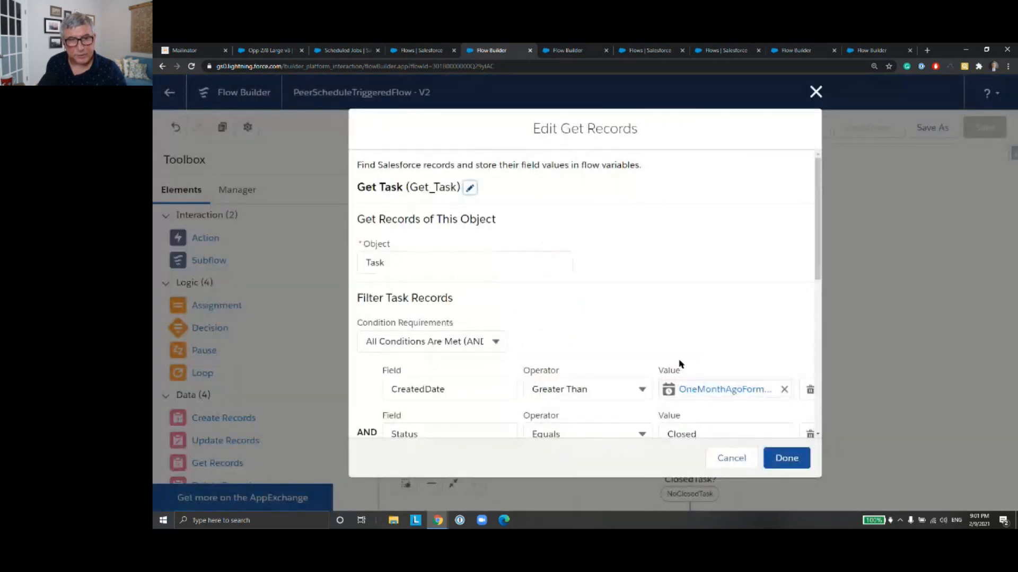
scroll(667, 314, down, 3)
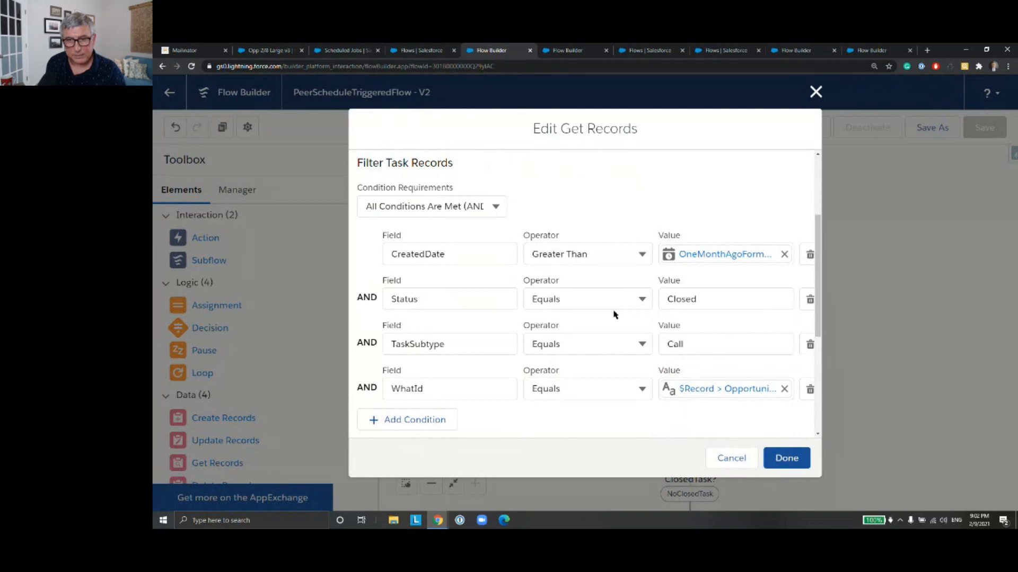
click(720, 301)
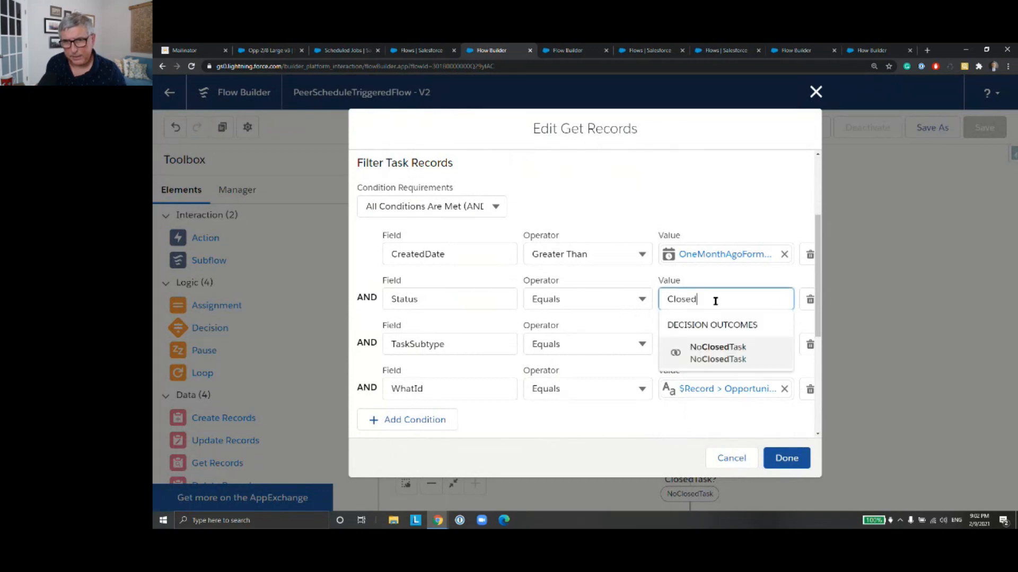
double_click(719, 301)
text(Comple)
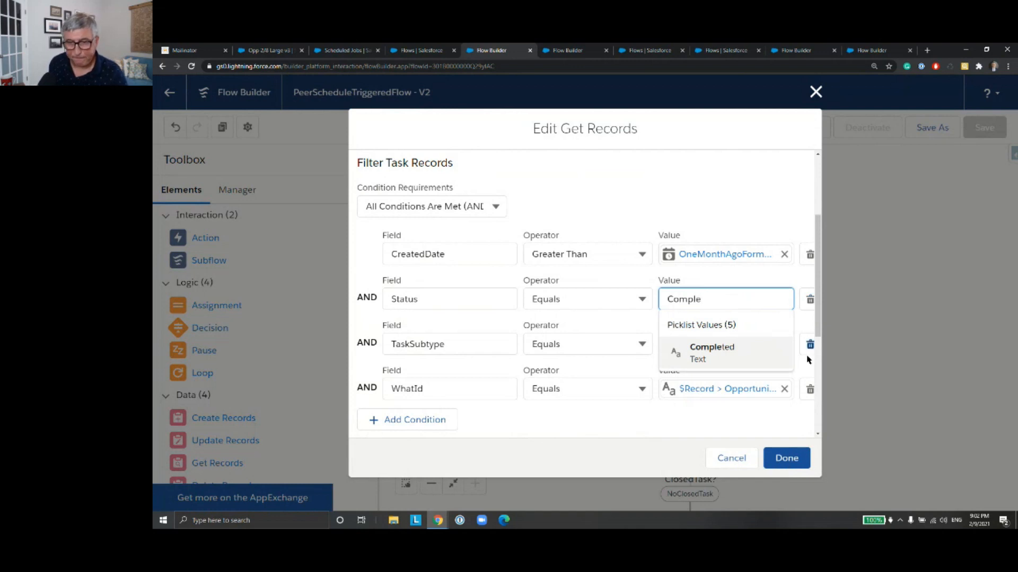
click(764, 352)
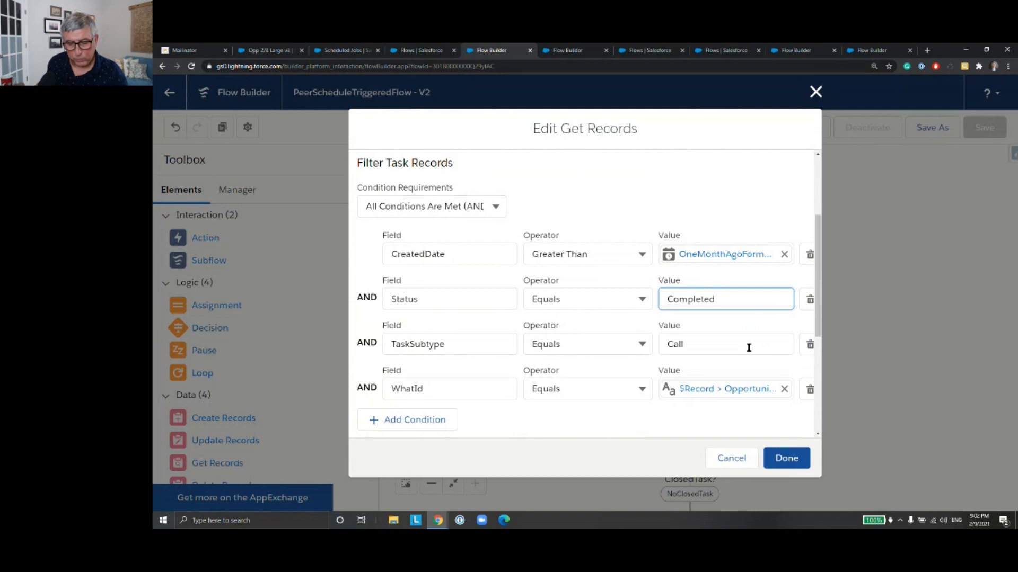
scroll(721, 346, down, 3)
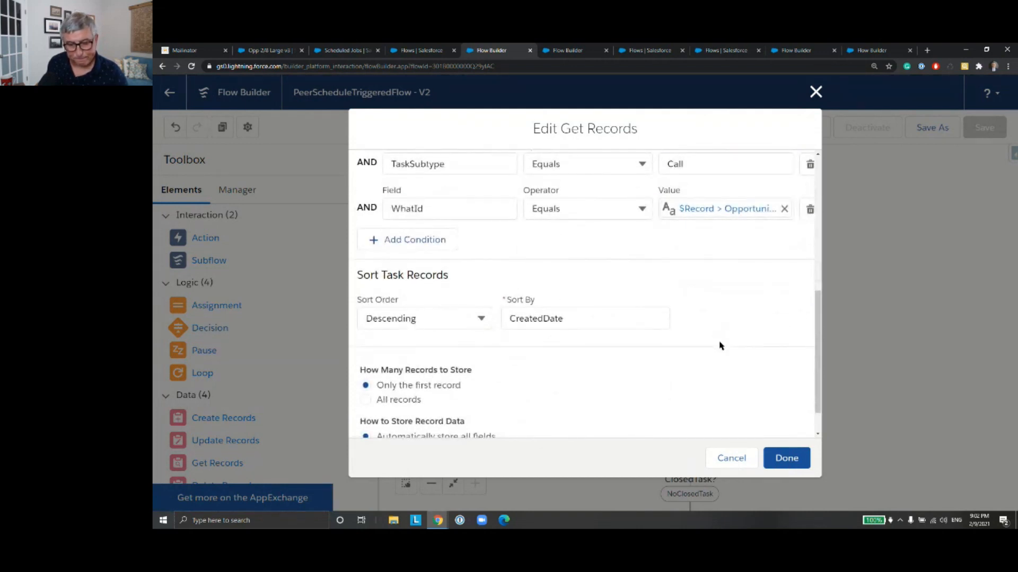
scroll(720, 346, up, 1)
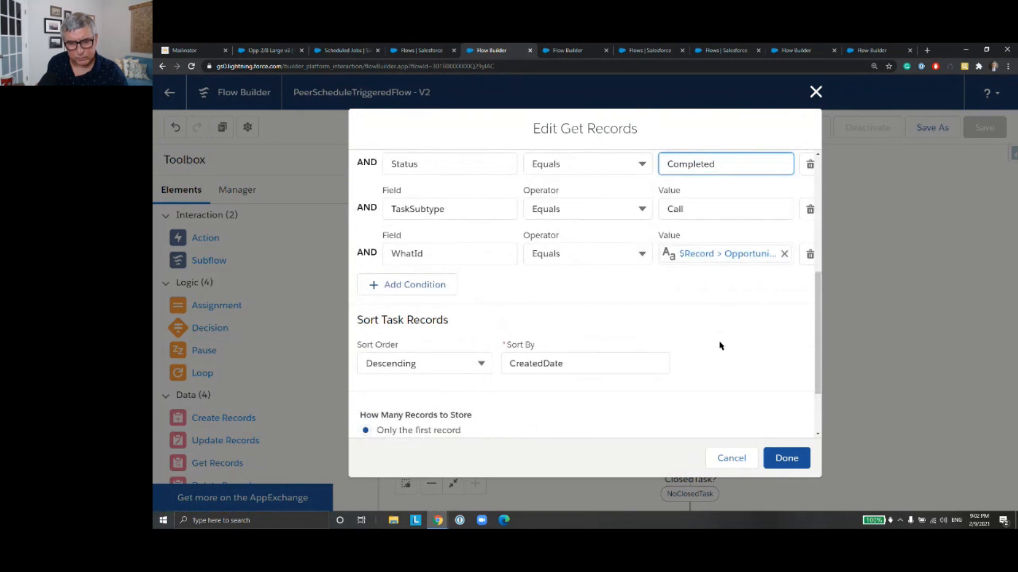
scroll(720, 346, down, 2)
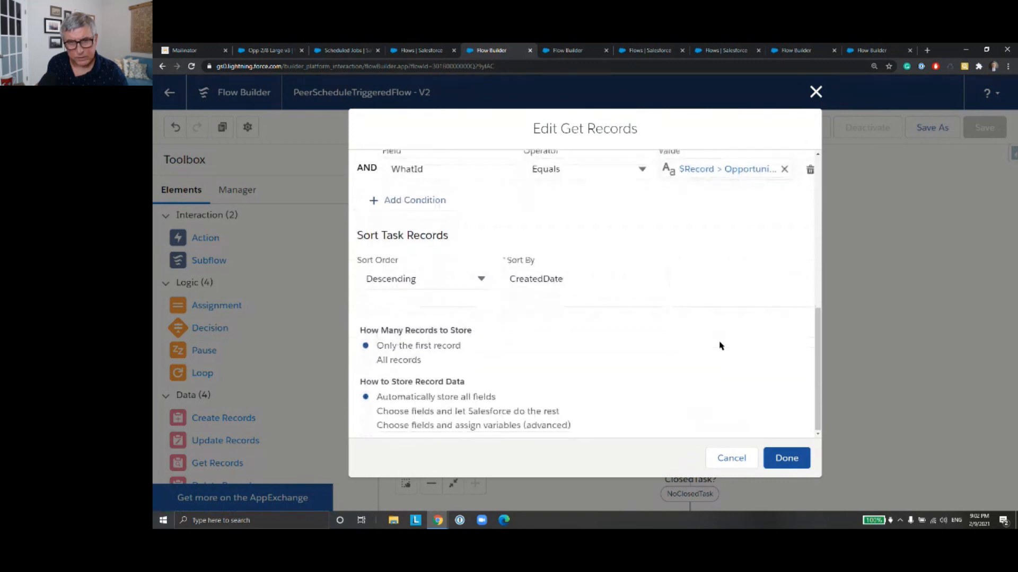
click(786, 459)
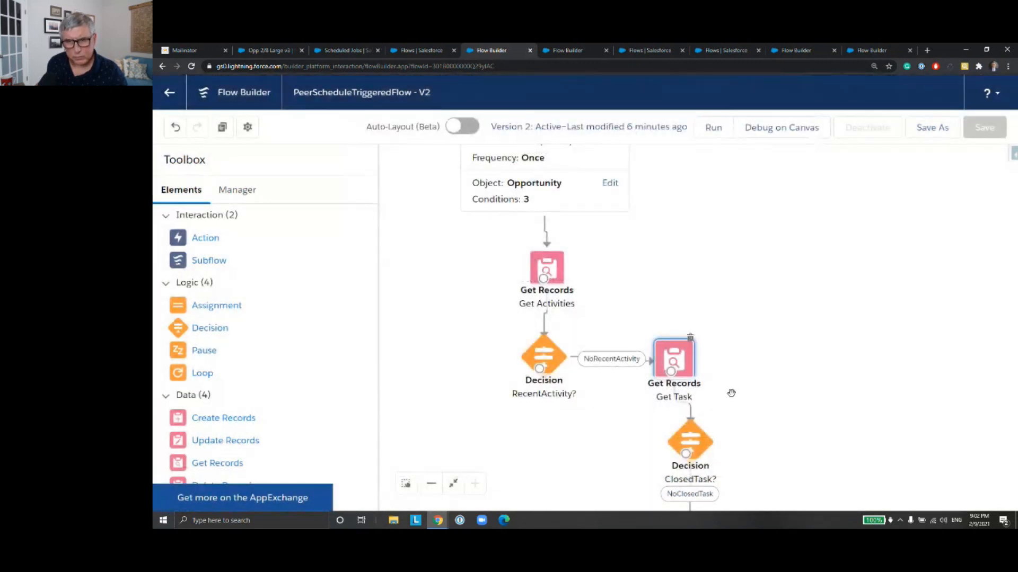
Step: Review the NoClosedTask and YesClosedTask outcomes of the ClosedTask? decision
double_click(697, 448)
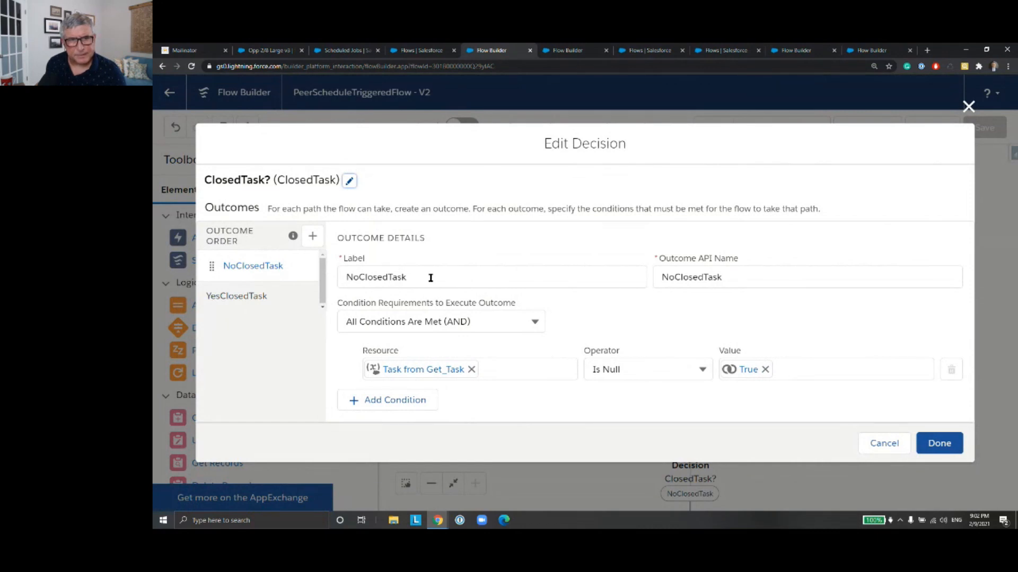
click(280, 299)
click(939, 457)
scroll(736, 359, down, 3)
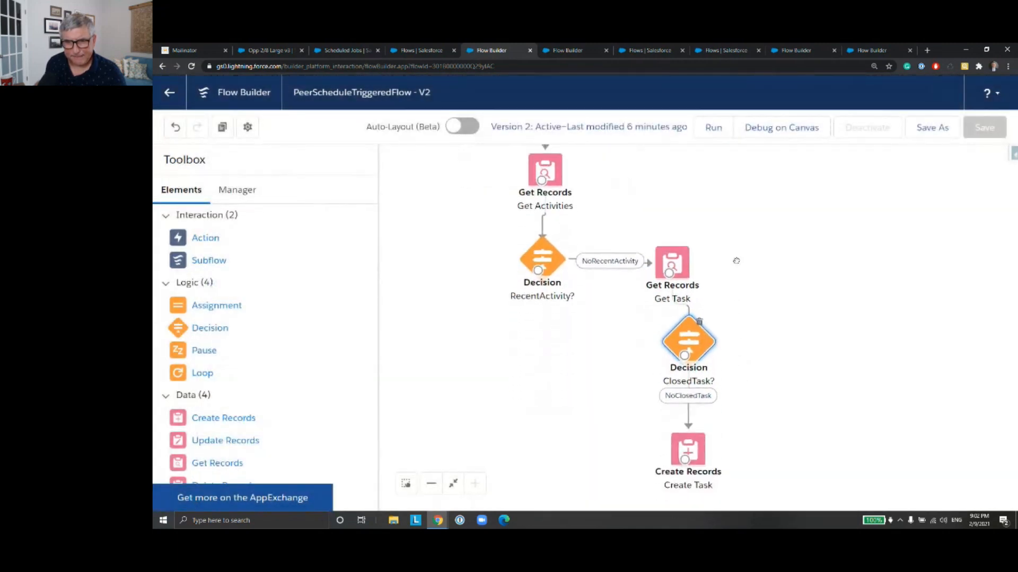
Step: Reposition the ClosedTask? decision and the Create Task element slightly to tidy the end of the flow layout
drag(679, 351, 679, 348)
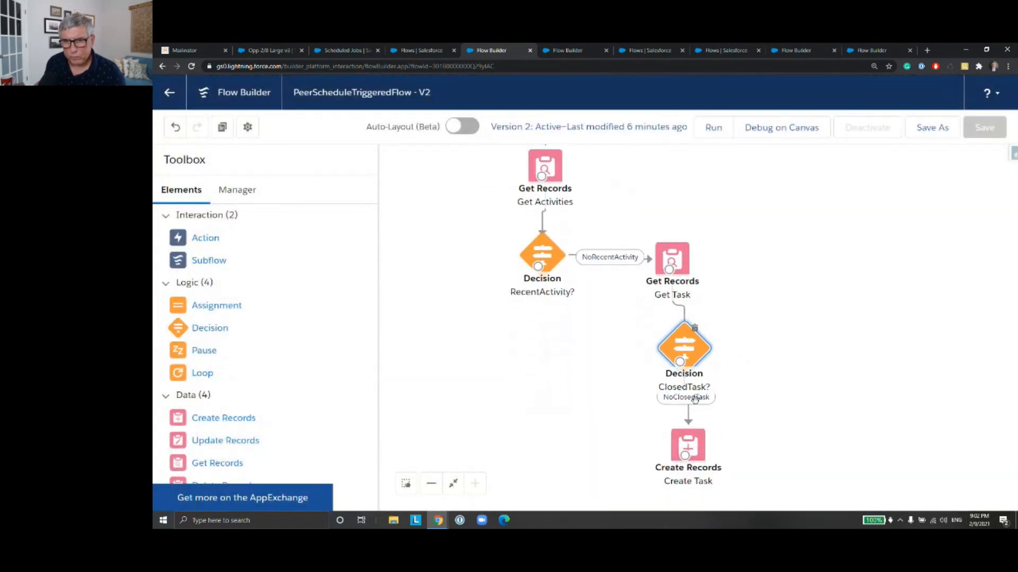
drag(684, 442, 677, 453)
scroll(788, 415, down, 2)
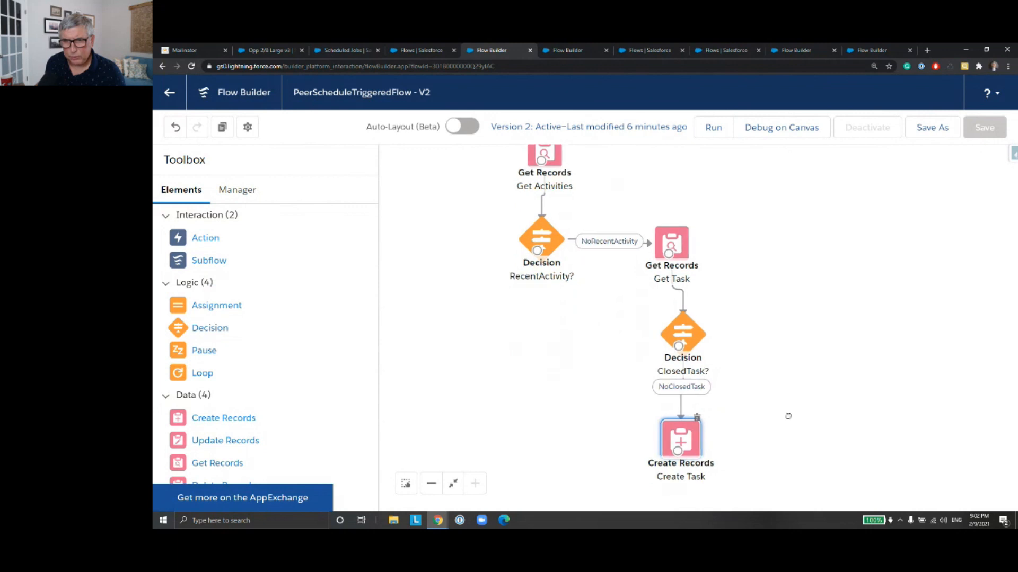
Step: Review the field values that the Create Task element assigns to the new task
double_click(676, 381)
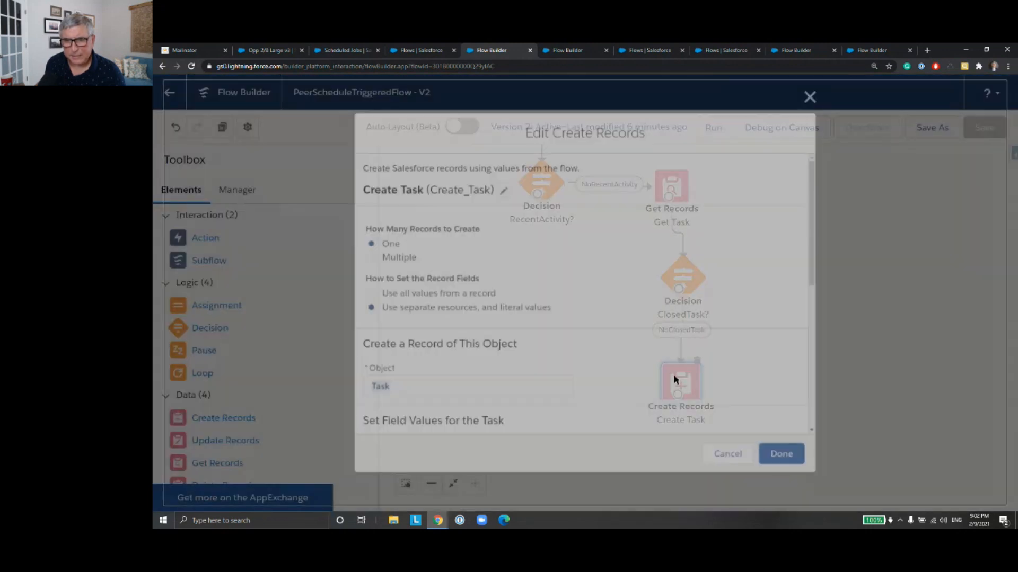
scroll(639, 341, down, 5)
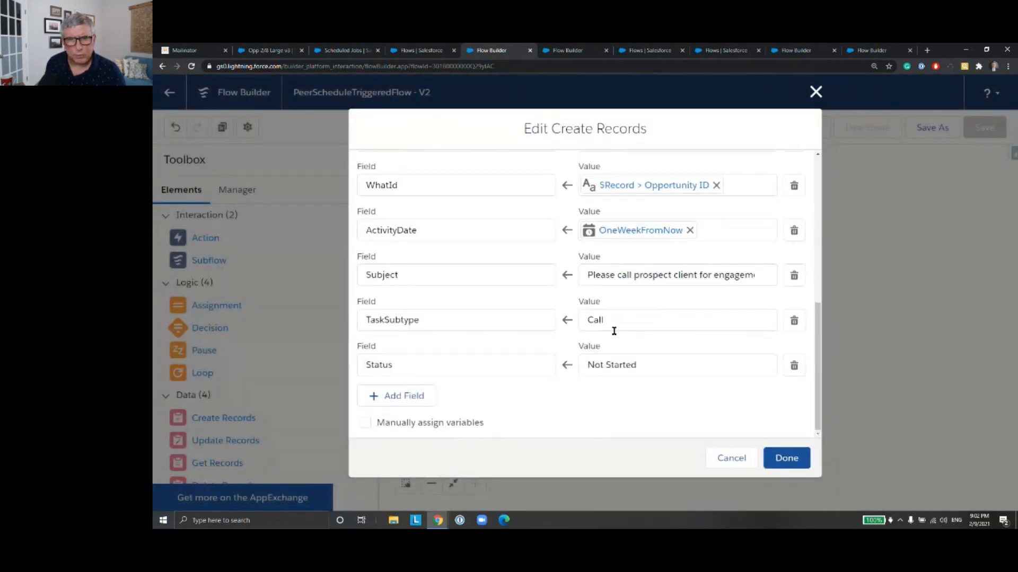
click(787, 459)
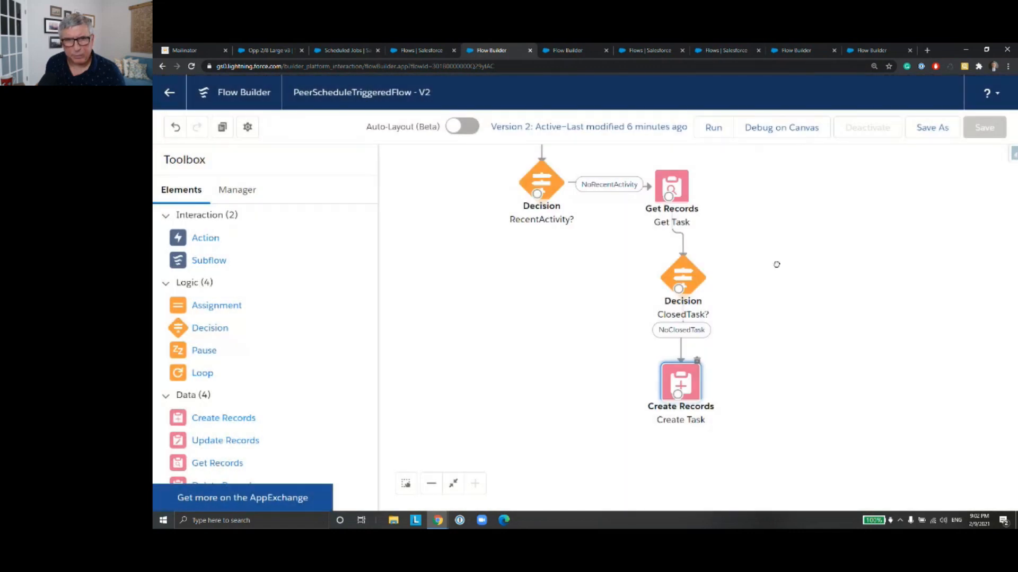
Step: Save PeerScheduleTriggeredFlow as a new version, then read and dismiss the issues notice
scroll(786, 352, up, 4)
scroll(790, 299, down, 2)
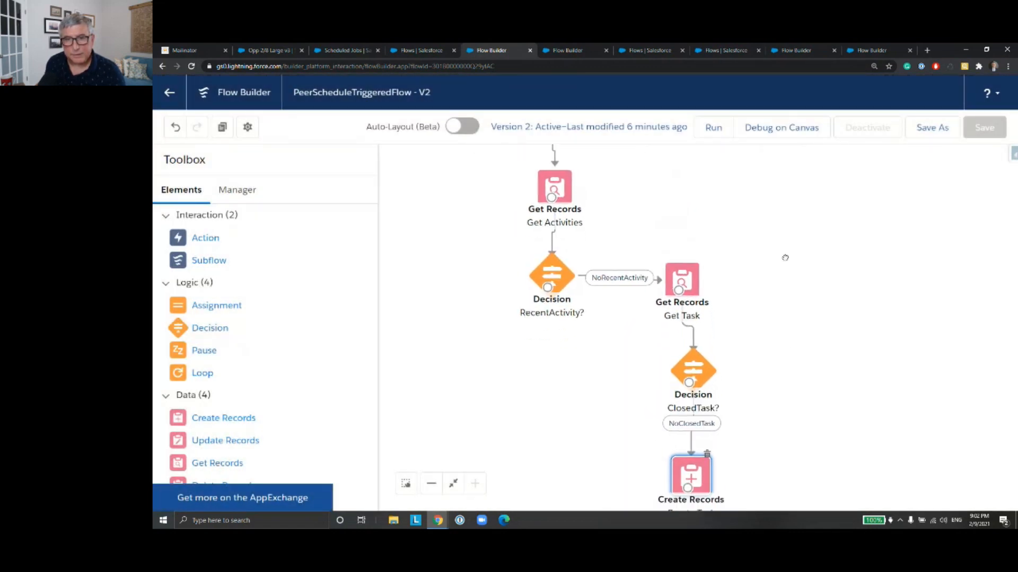
scroll(609, 257, up, 3)
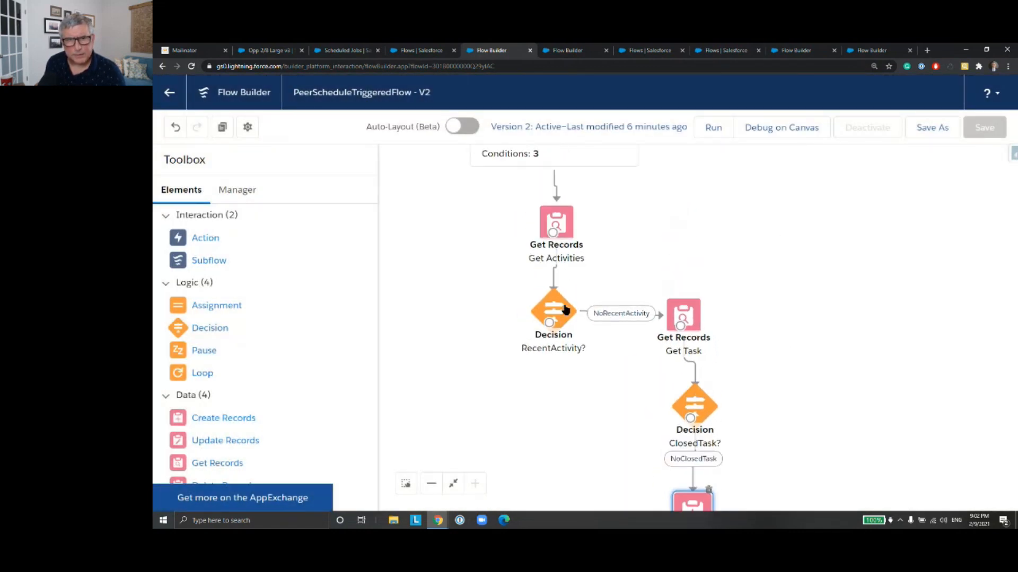
drag(641, 251, 640, 296)
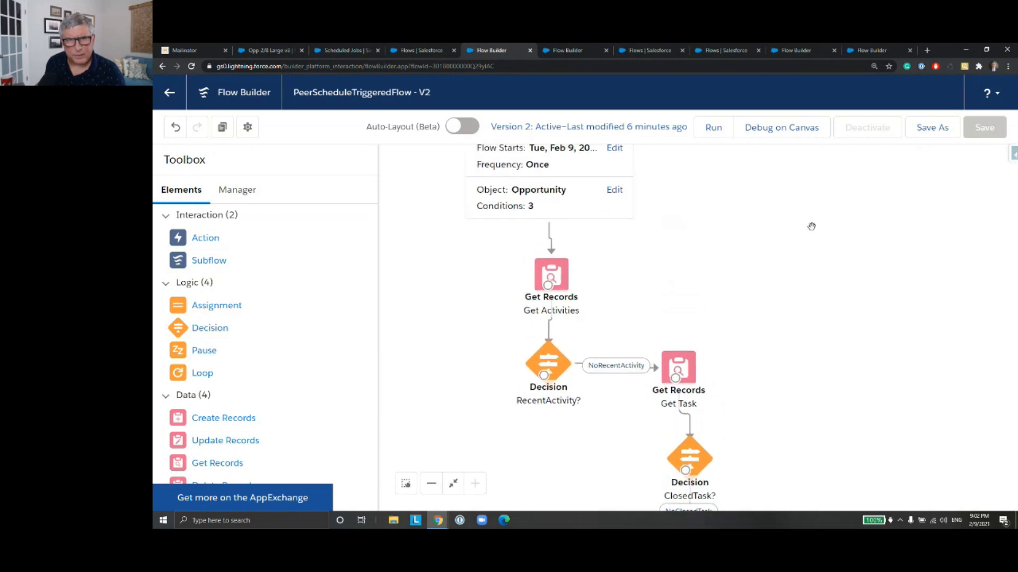
click(947, 134)
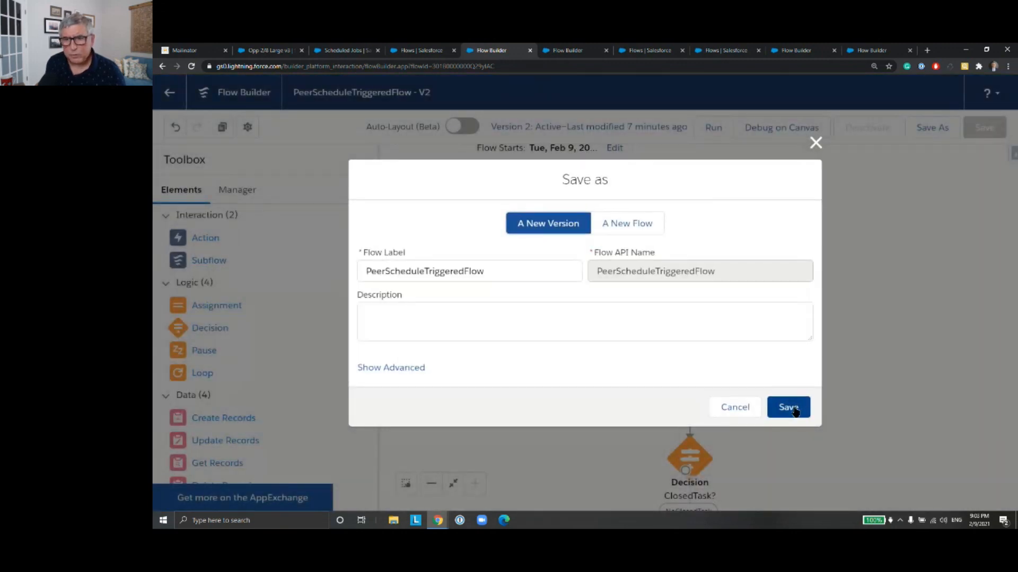
click(745, 408)
click(944, 131)
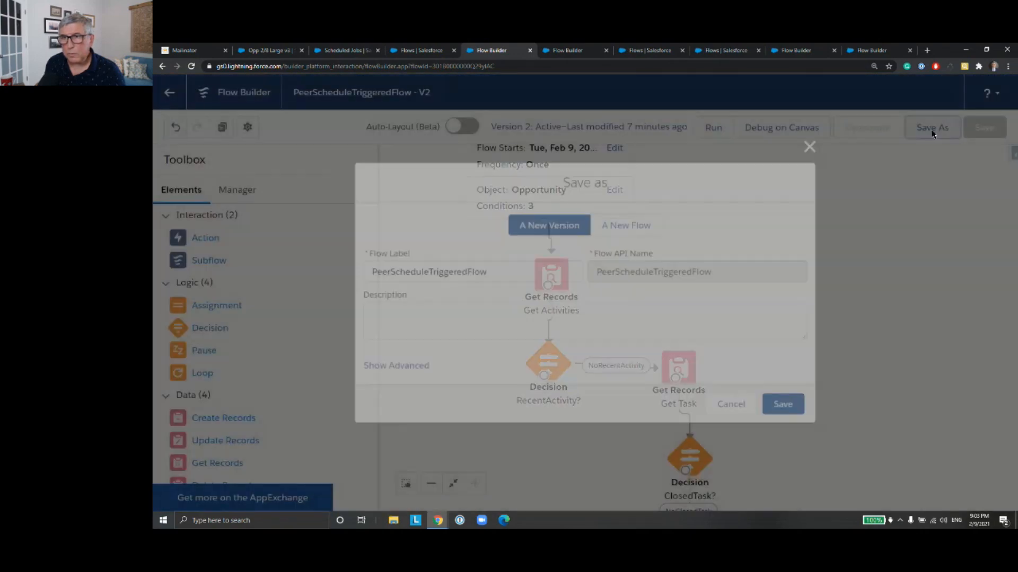
click(800, 411)
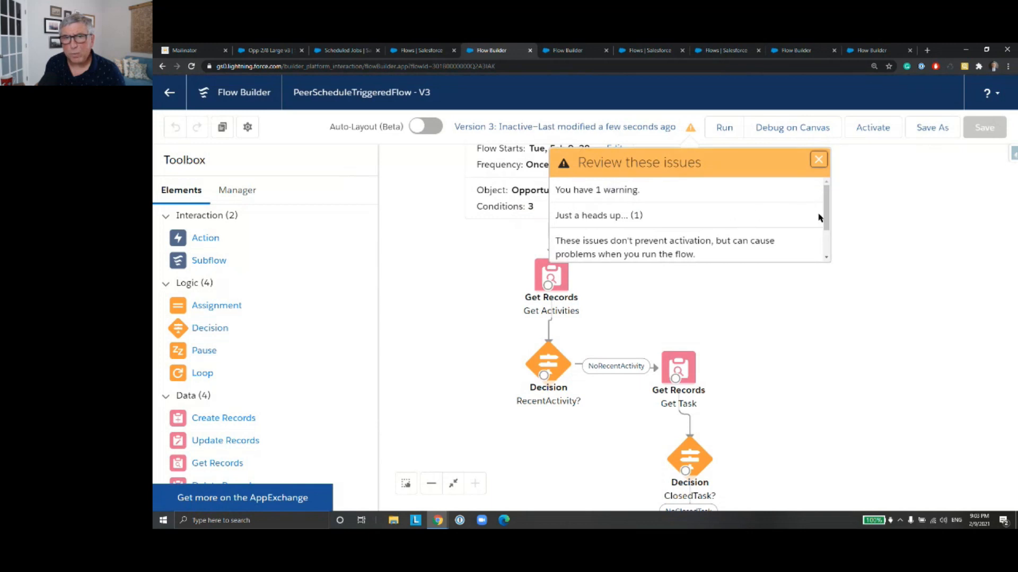
scroll(818, 218, down, 3)
click(818, 164)
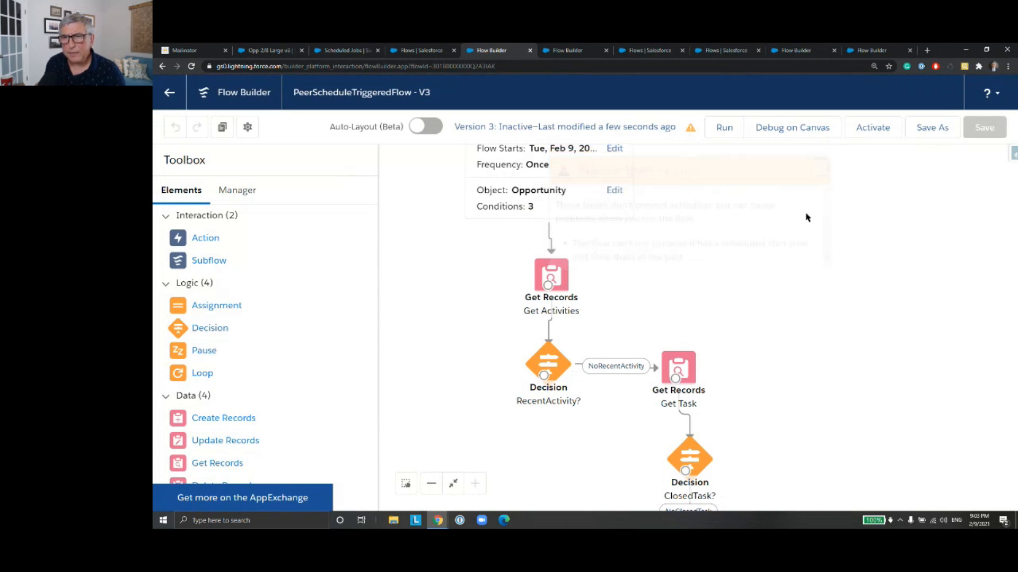
Step: Set the flow schedule's start time to 9:04 PM, then save and activate version 3
drag(781, 223, 801, 303)
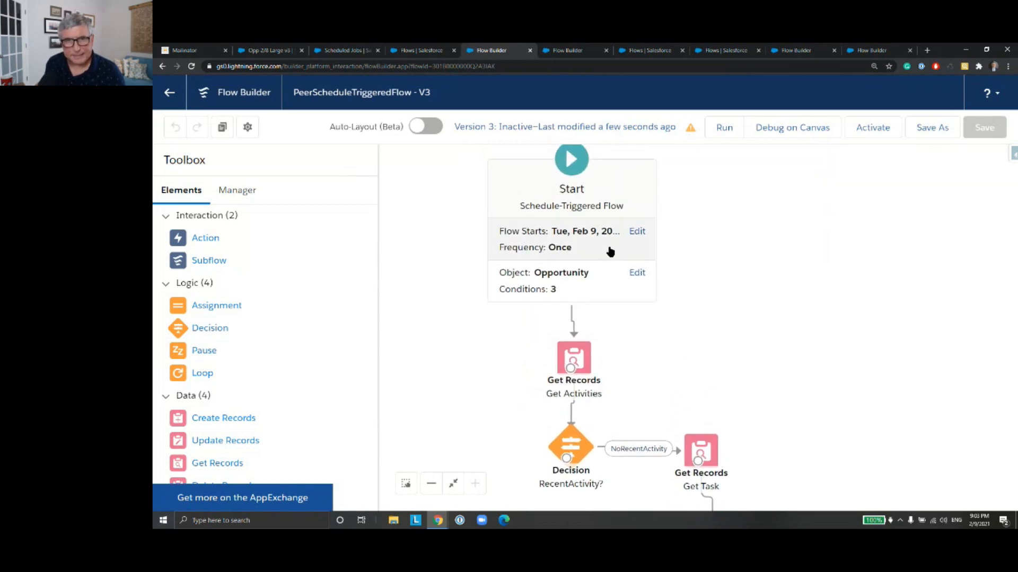
click(621, 244)
drag(424, 284, 400, 285)
text(9)
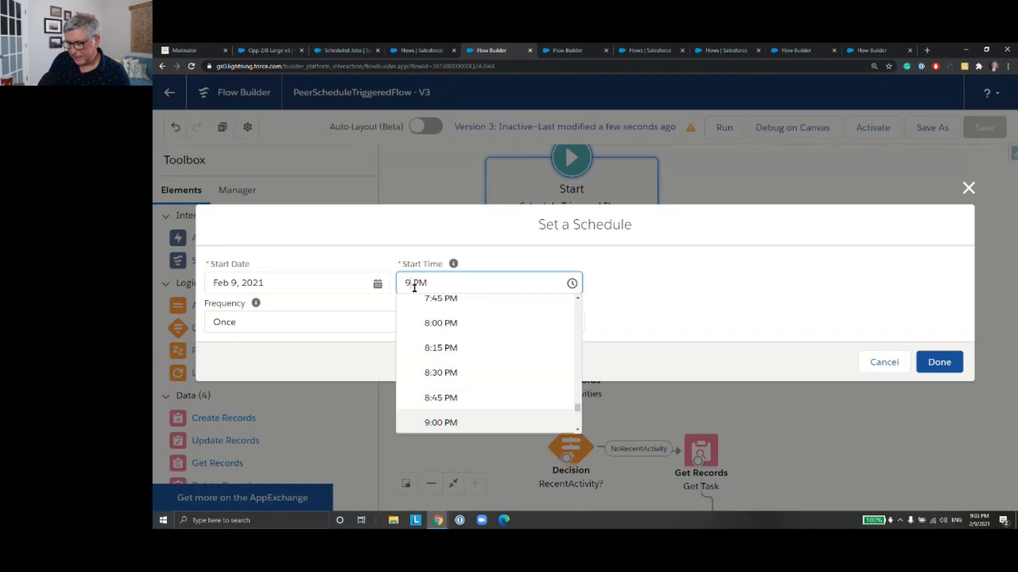
text(:04)
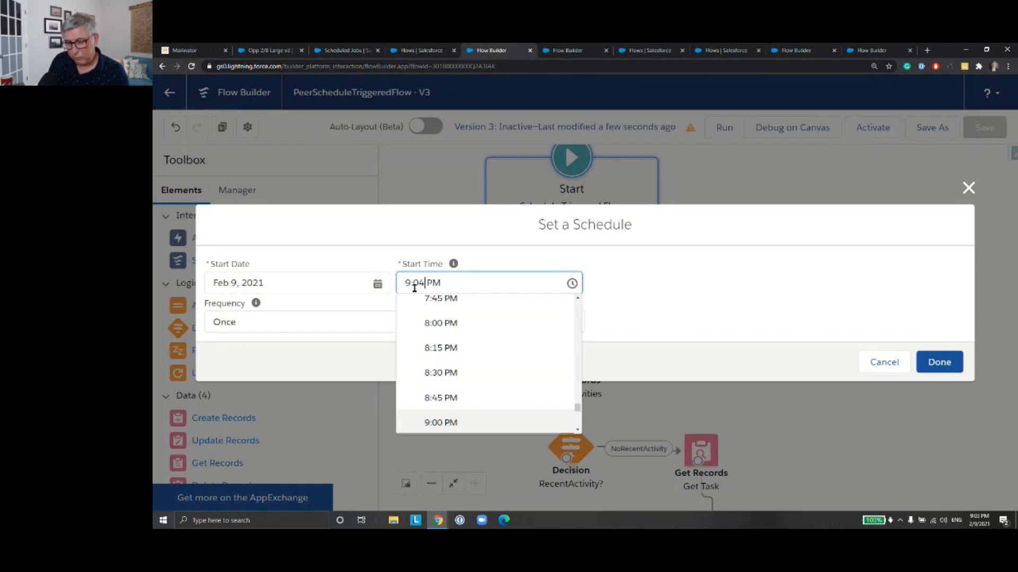
click(437, 229)
click(938, 361)
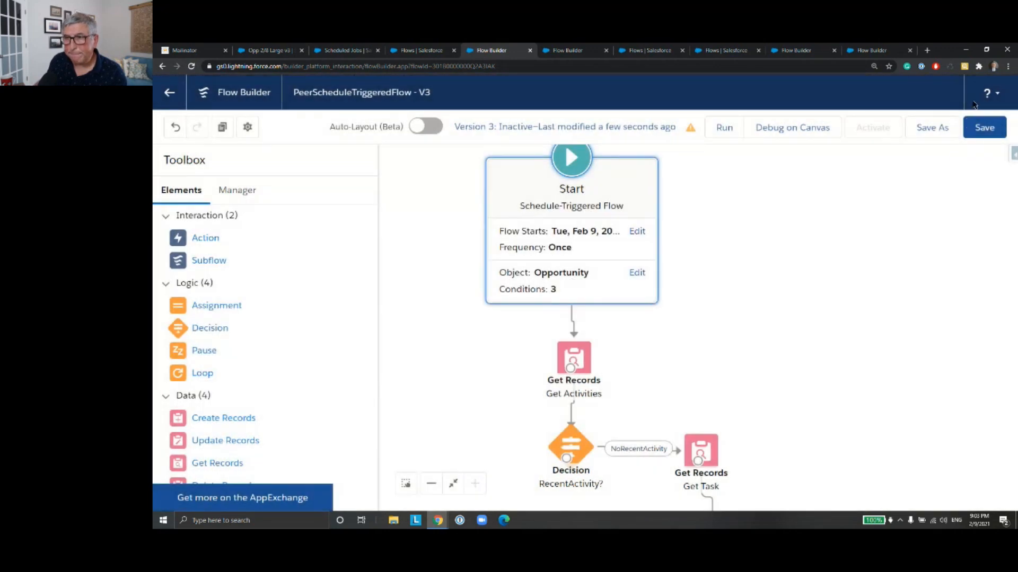
click(984, 127)
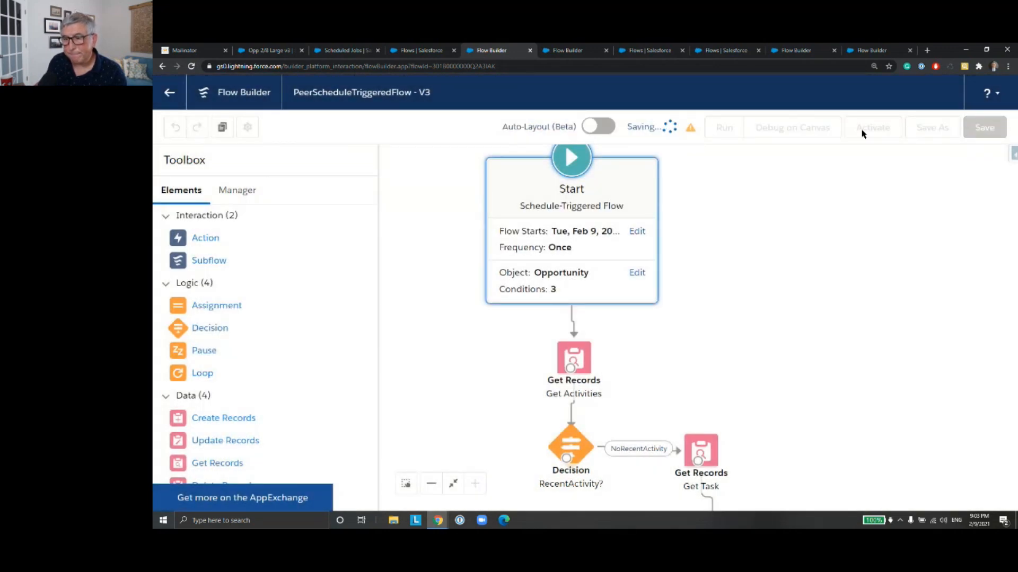
click(863, 132)
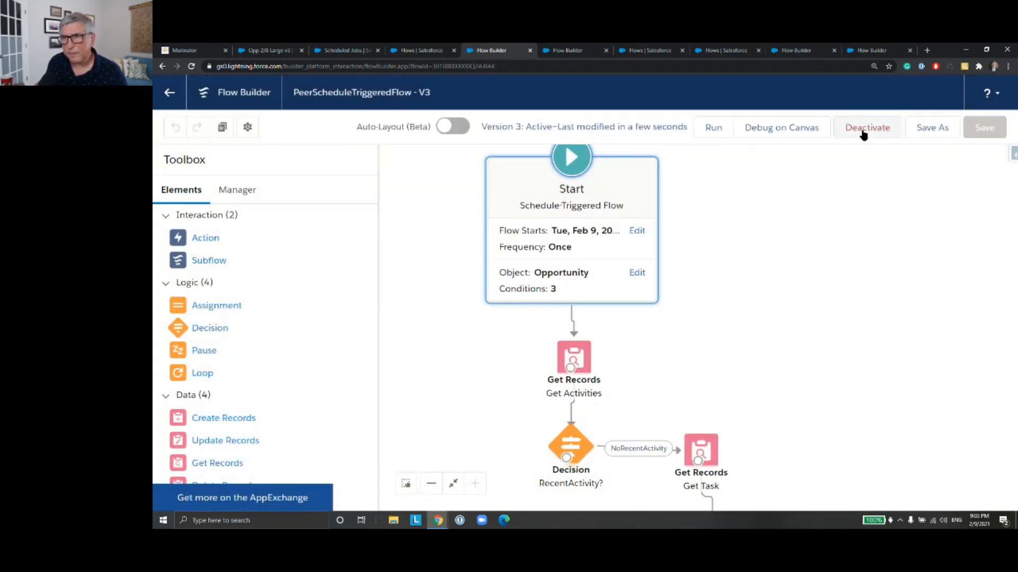
Step: Refresh the All Scheduled Jobs list in Setup and check the entry for the PeerScheduleTriggeredFlow job
click(428, 53)
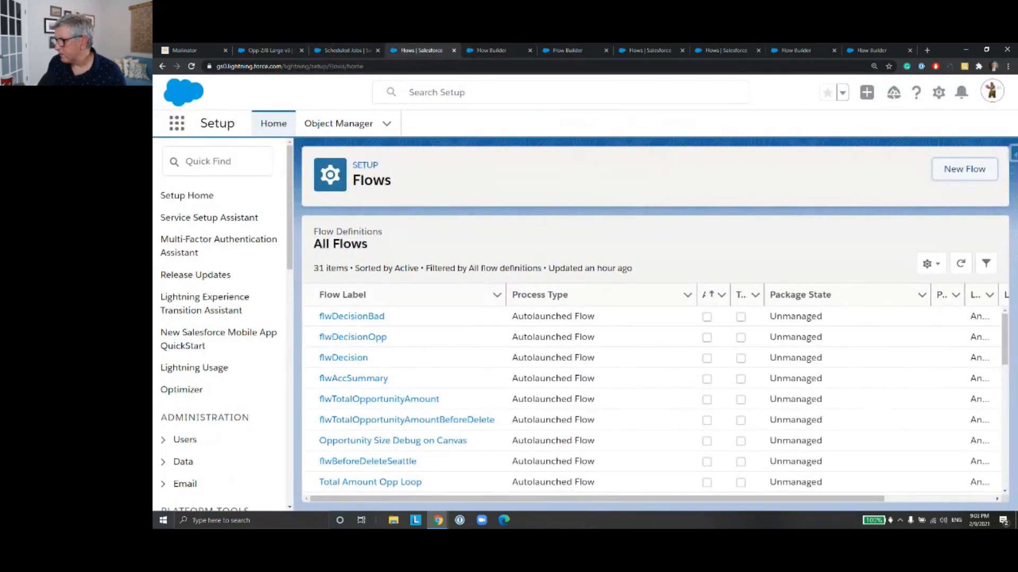
click(335, 52)
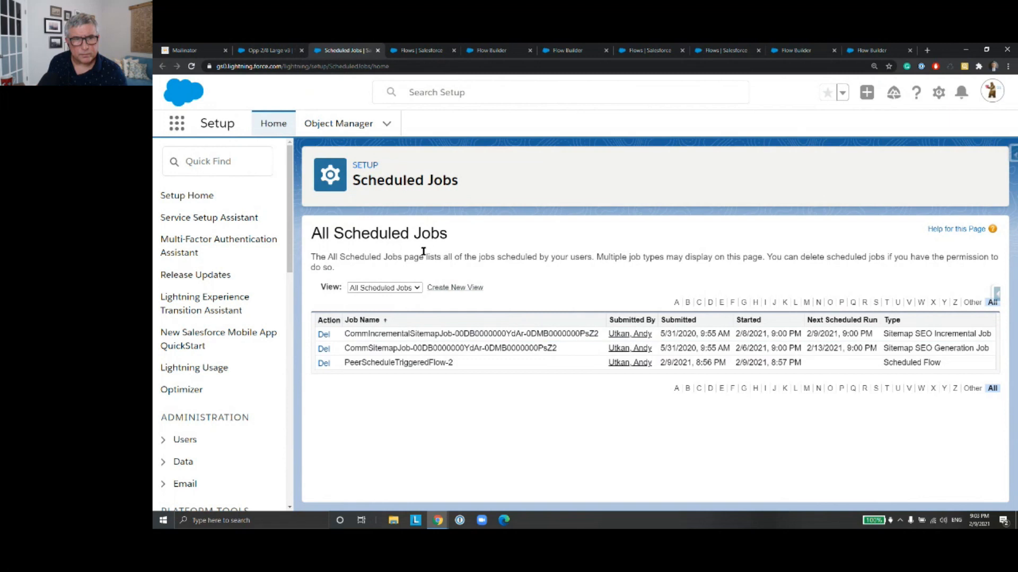
key(F5)
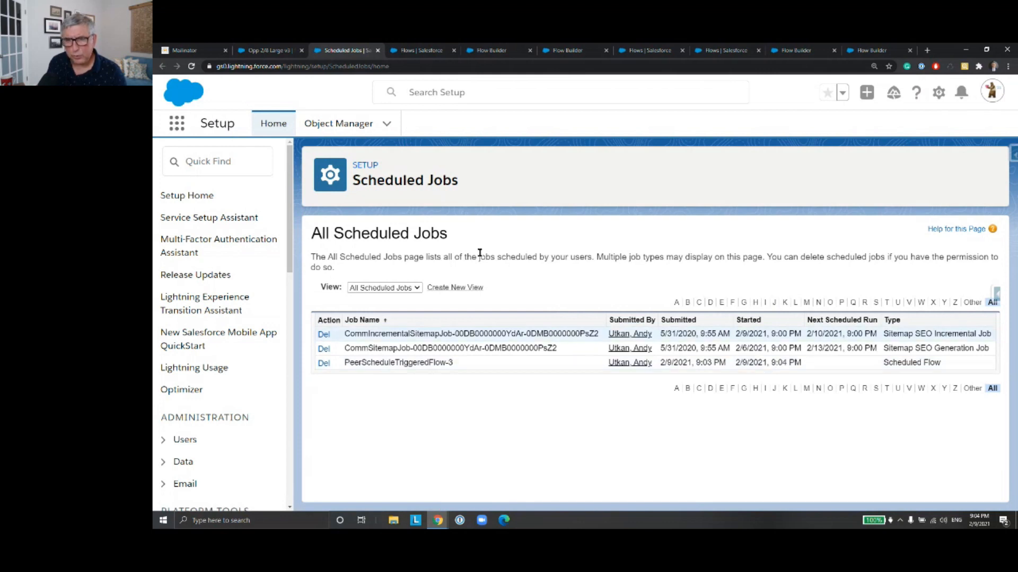
Step: Open the Open Tasks list and widen the Last Modified Date column to check when the newest tasks were modified
click(270, 51)
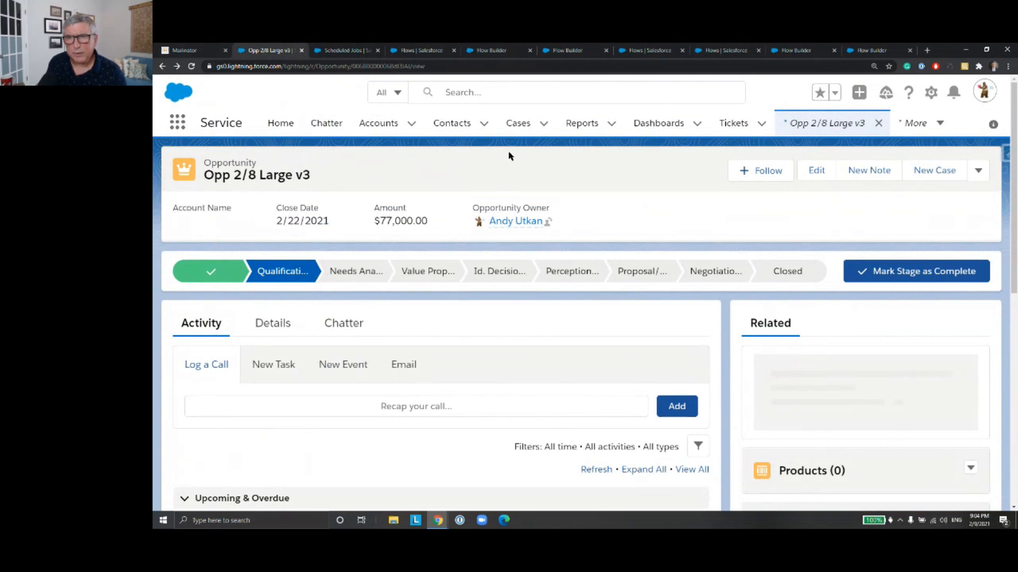
click(182, 123)
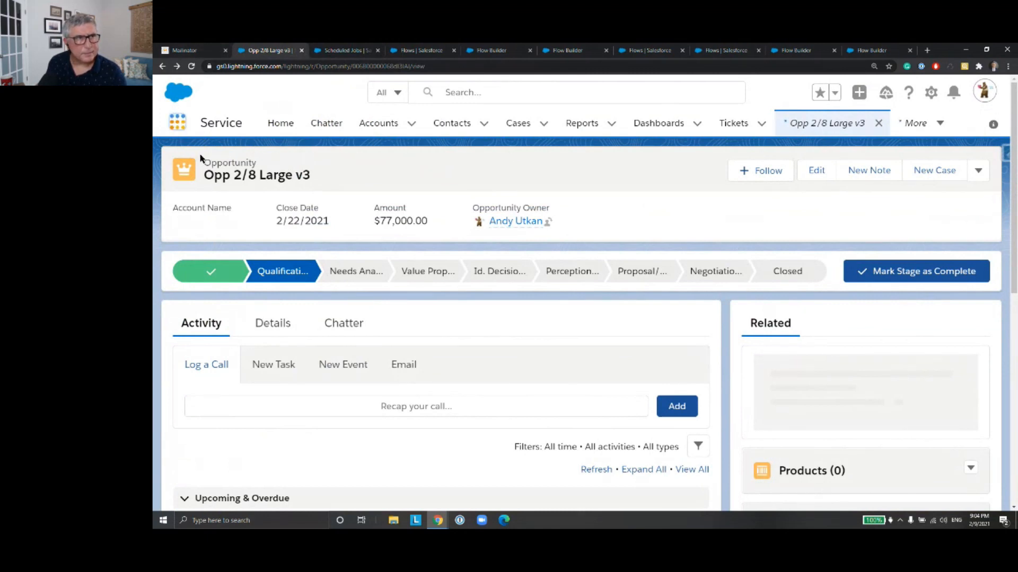
text(tasks)
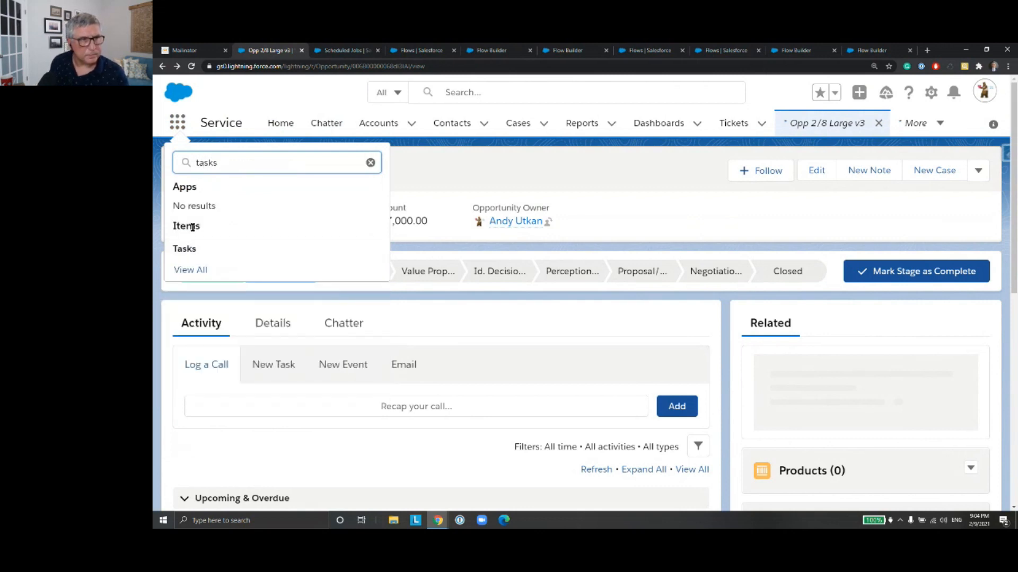
click(191, 250)
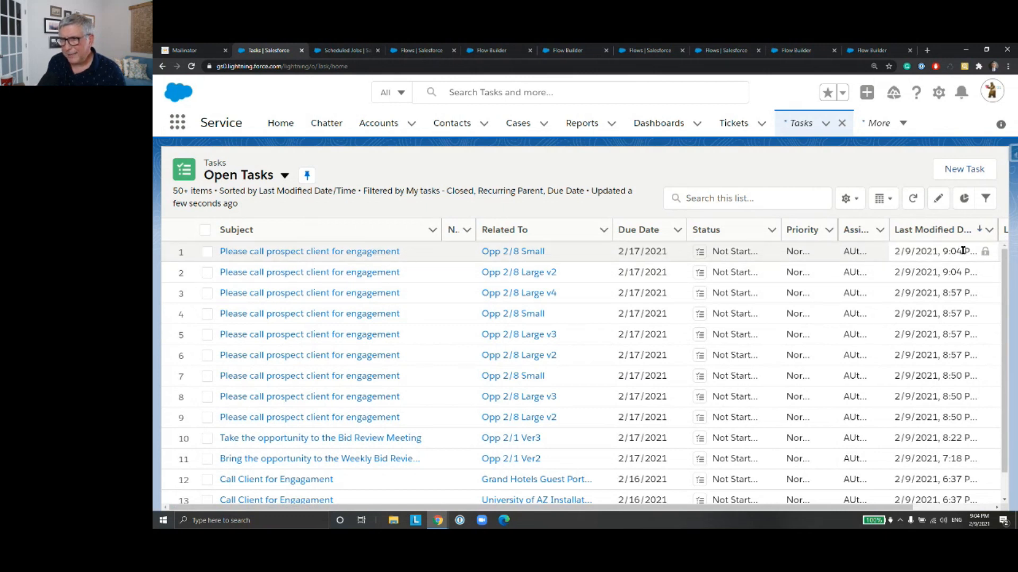
drag(805, 509, 874, 510)
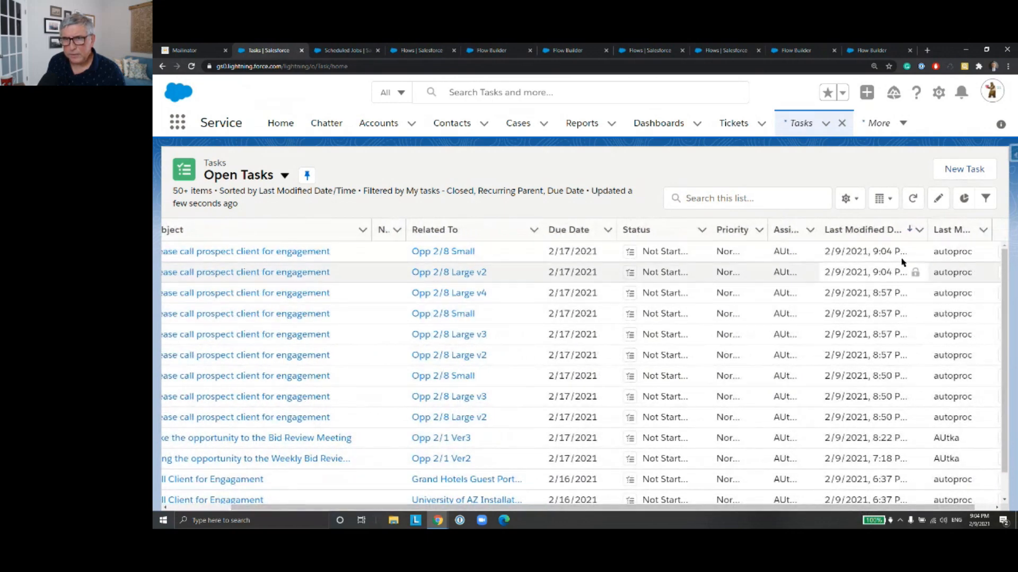
drag(923, 233, 941, 234)
drag(751, 511, 684, 512)
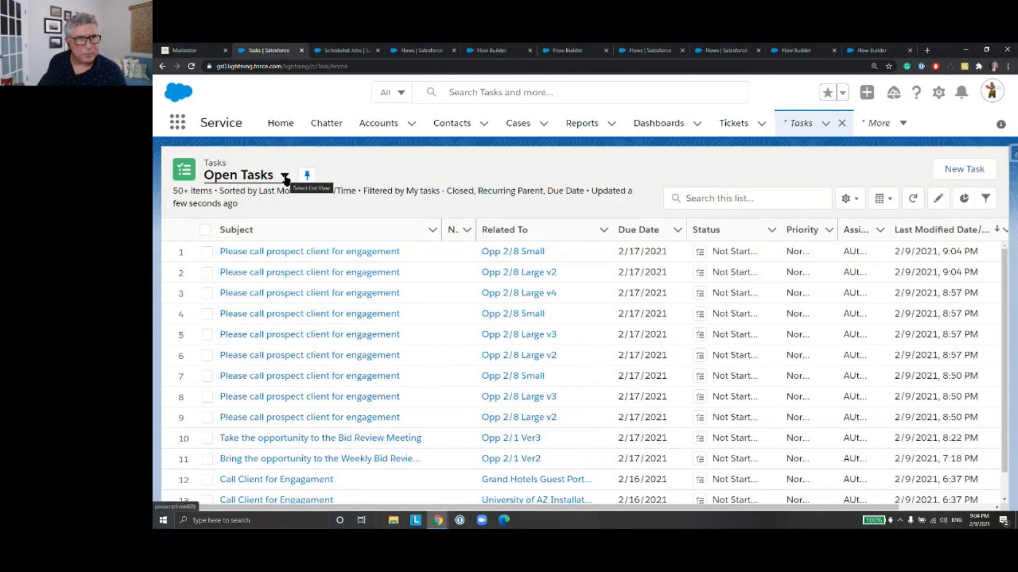
Step: Open the Opp 2/8 Large v4 opportunity from the Opportunities list and review its activity timeline
click(177, 123)
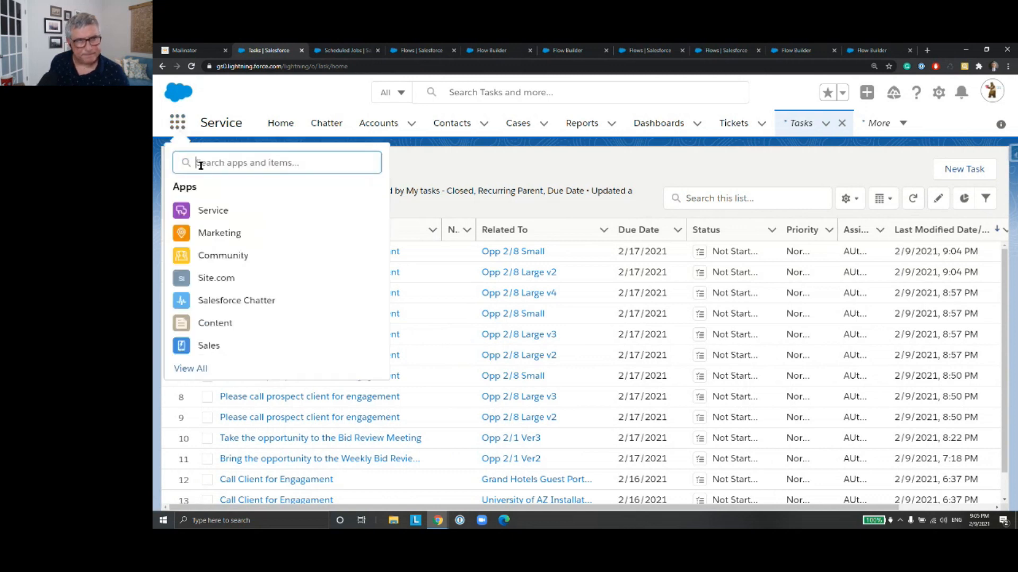
text(Opp)
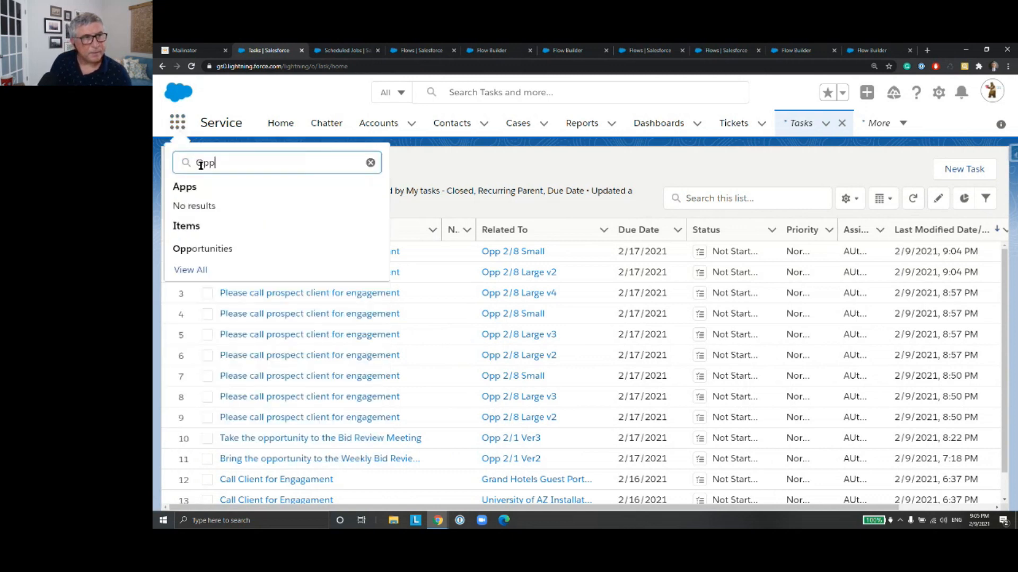
click(218, 249)
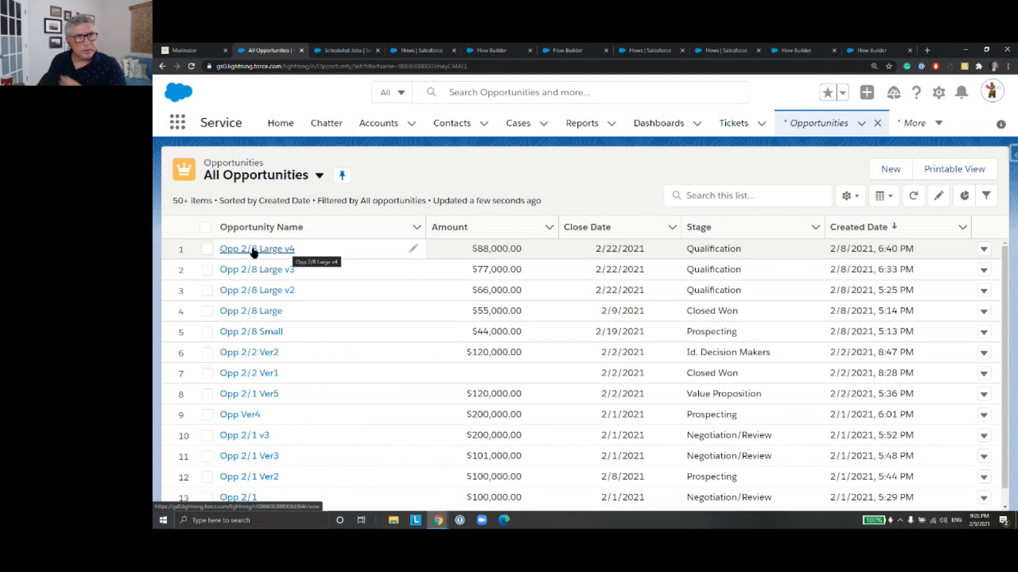
click(287, 250)
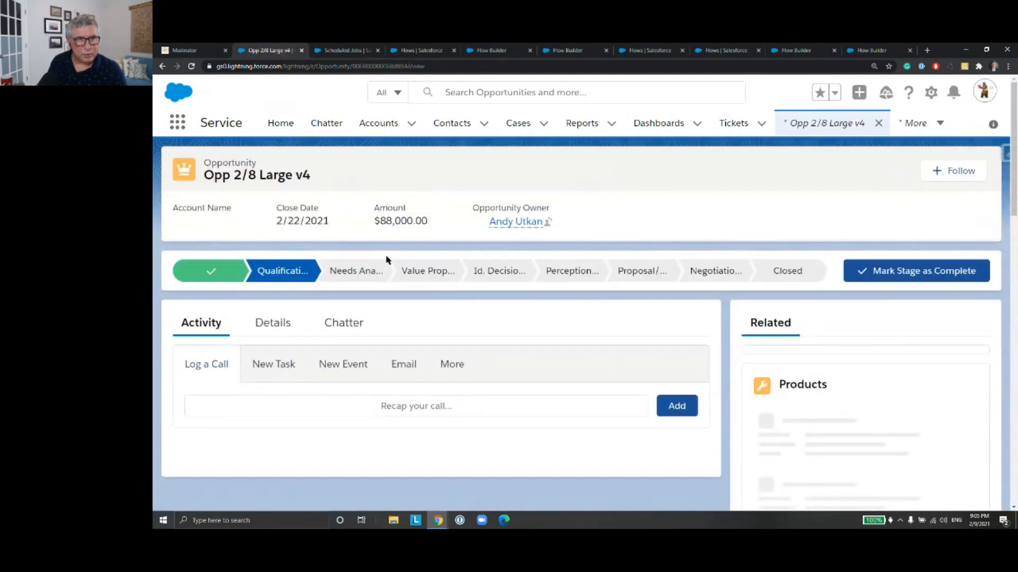
scroll(470, 313, down, 5)
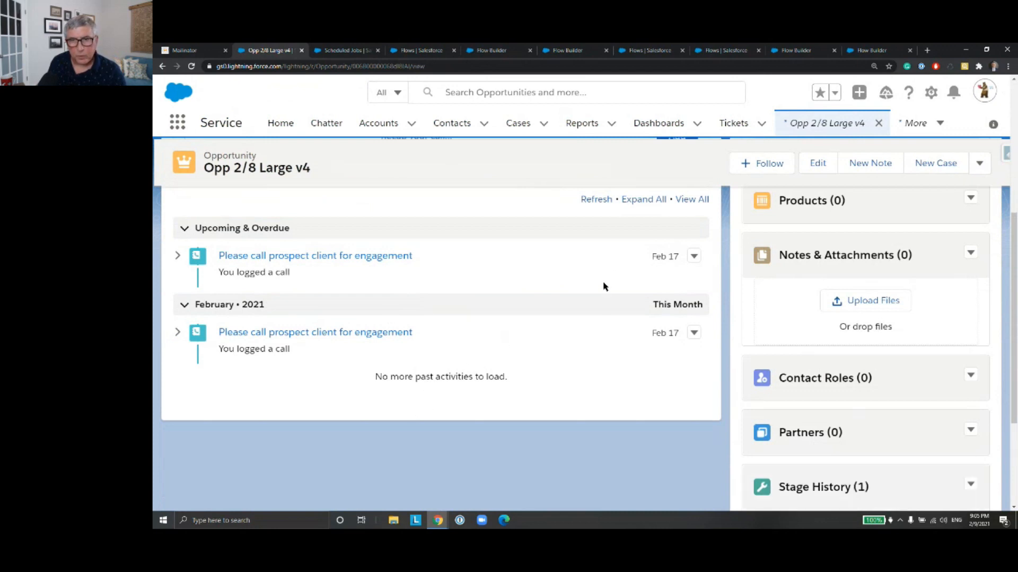
scroll(604, 287, up, 1)
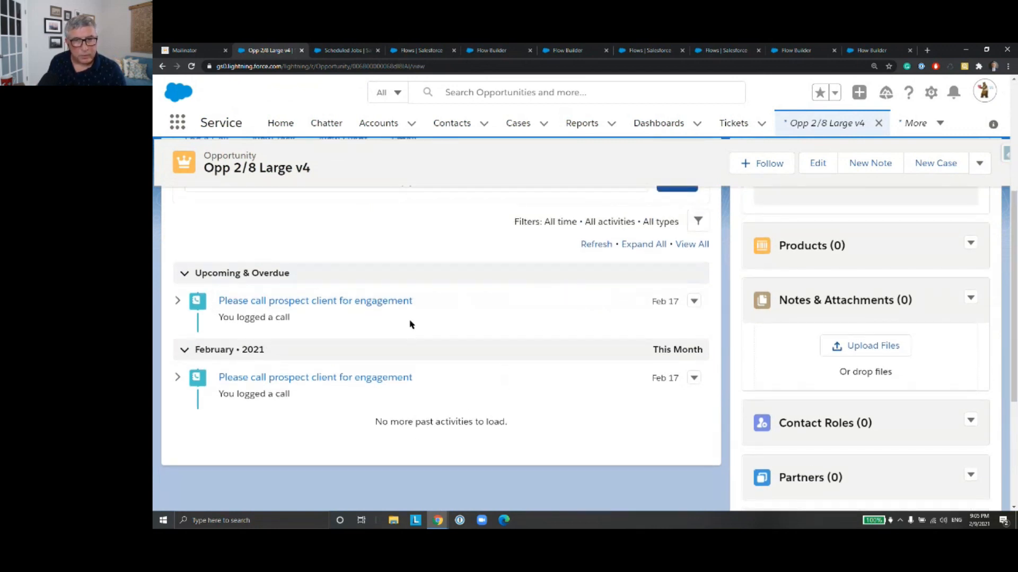
Step: Check the status and creation time of both "Please call prospect client for engagement" tasks on Opp 2/8 Large v4
click(292, 303)
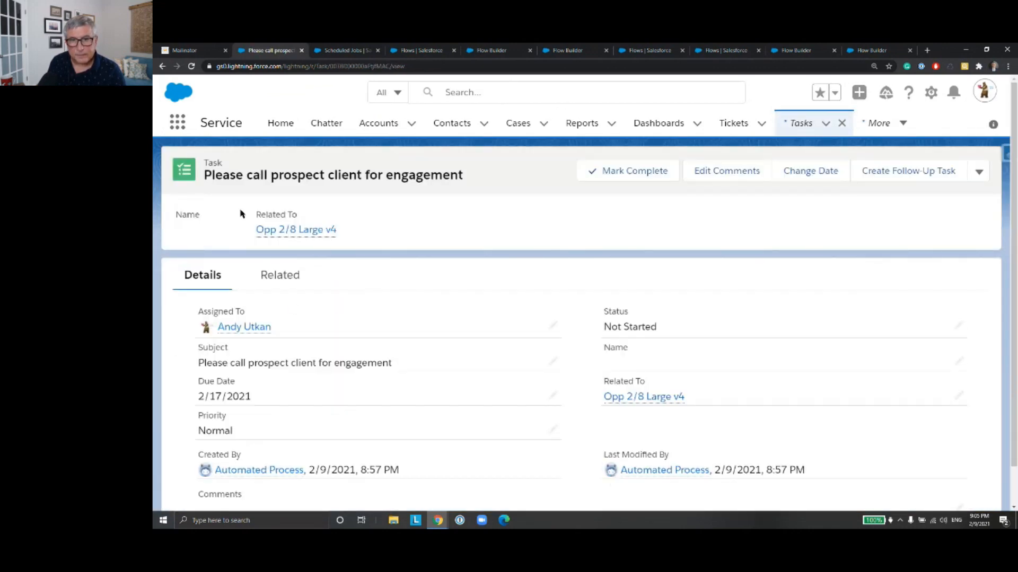
click(163, 66)
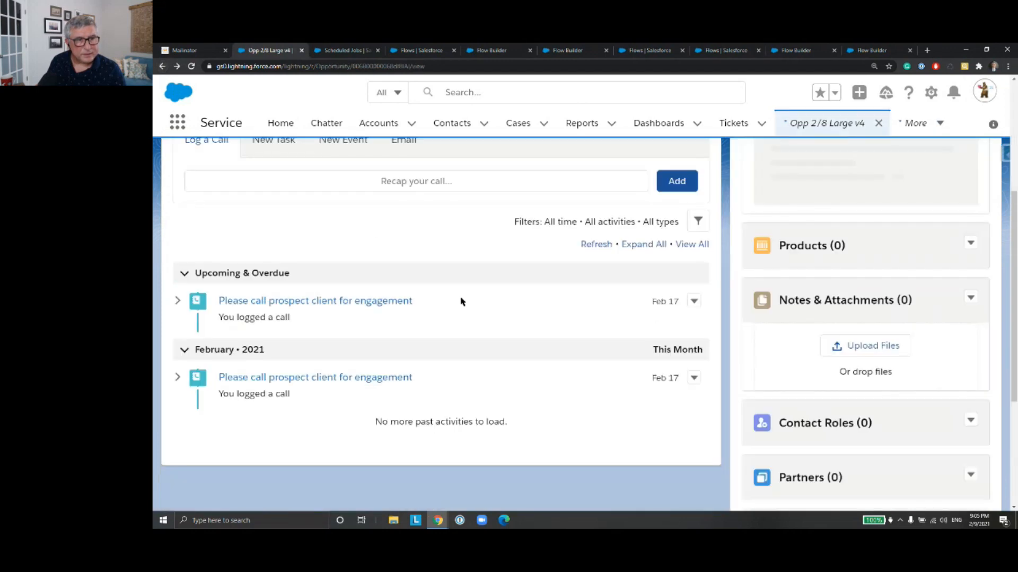
click(372, 378)
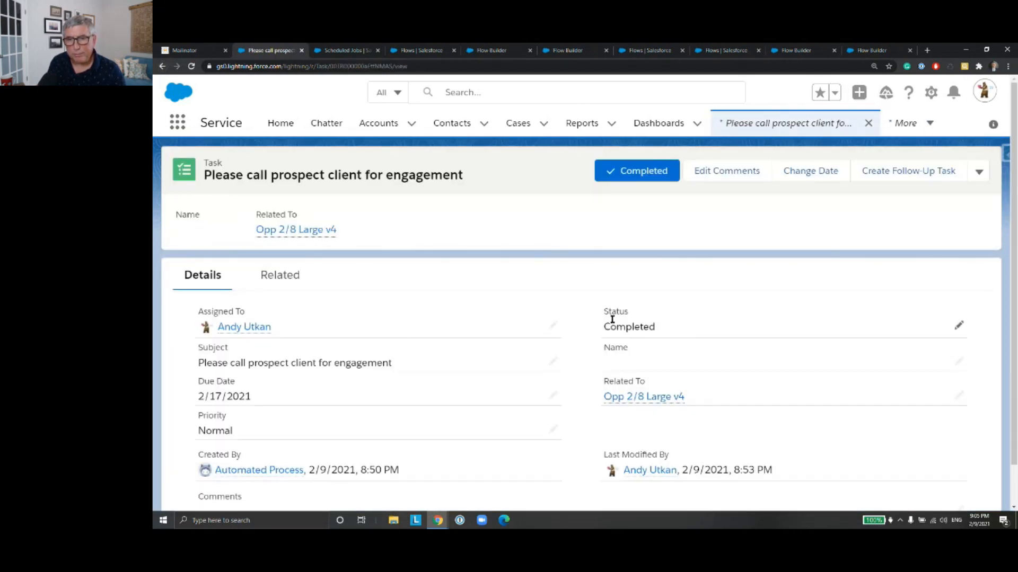
click(163, 67)
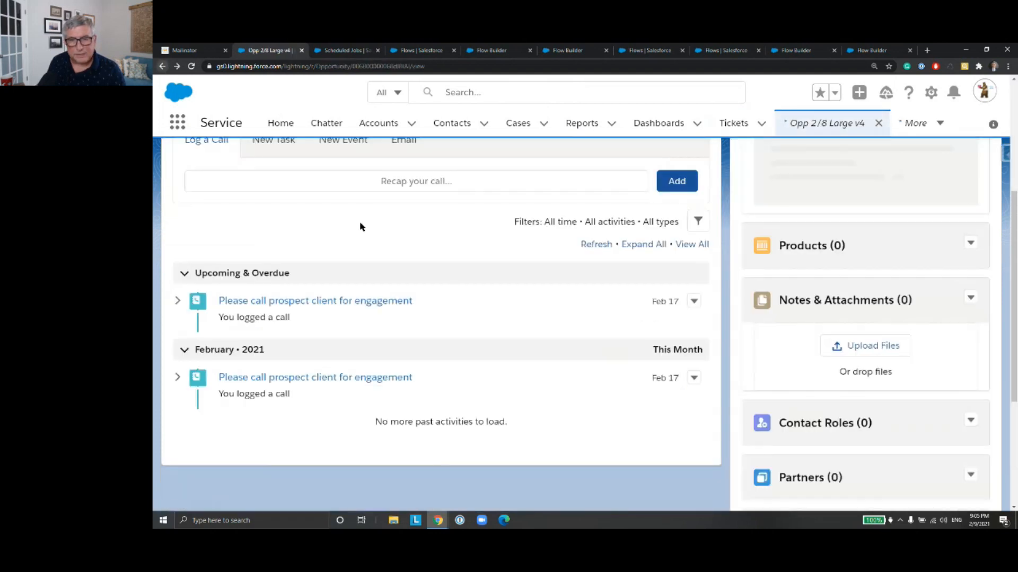
scroll(464, 318, up, 4)
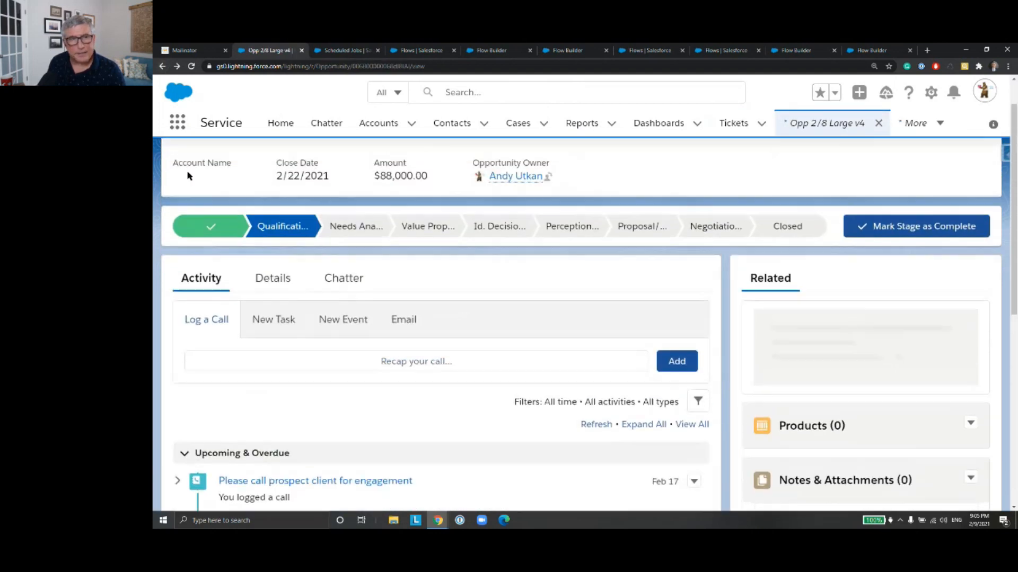
Step: Open Opp 2/8 Large v3 from the All Opportunities list and review all its upcoming and past activities
click(163, 67)
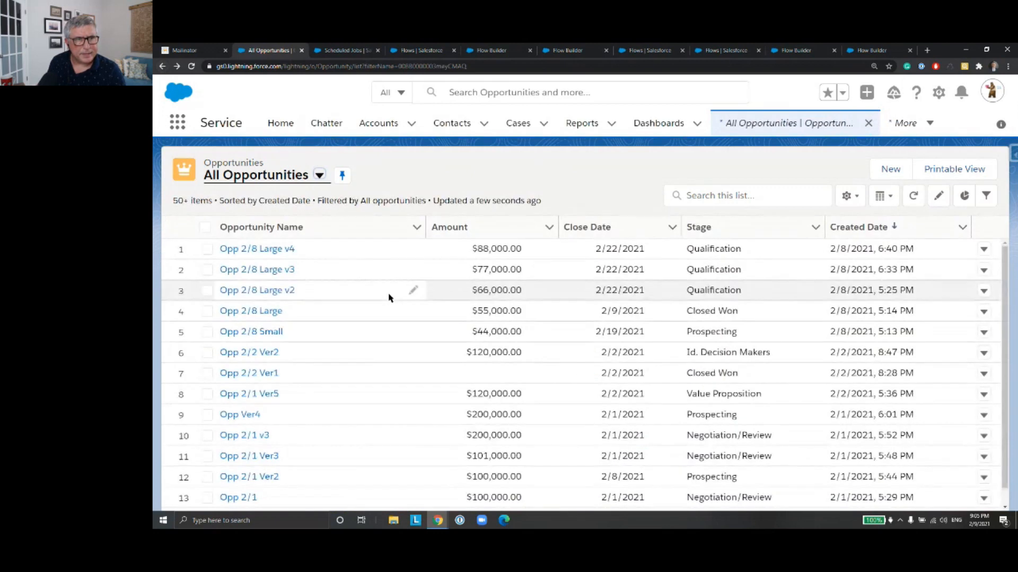
click(290, 271)
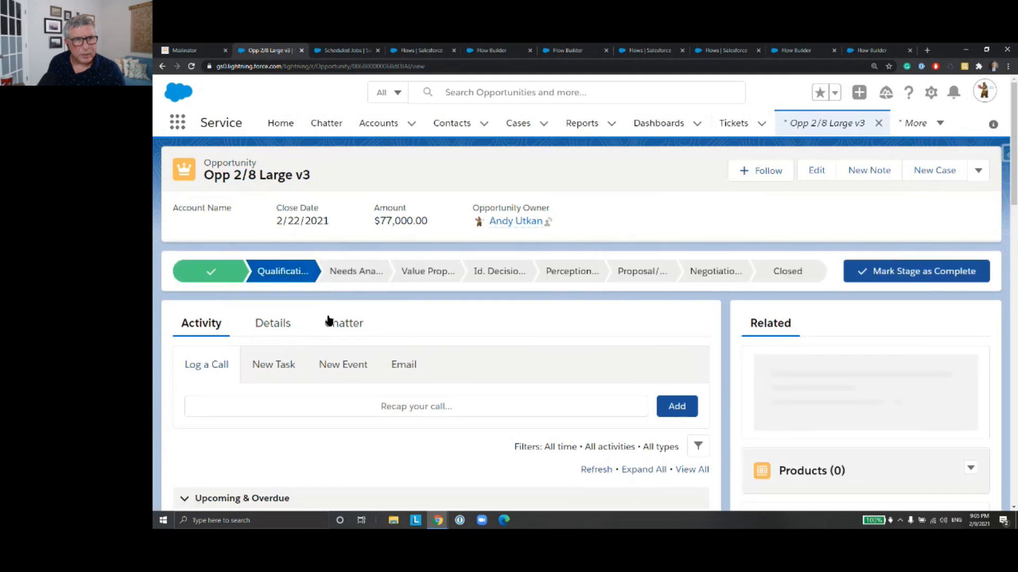
scroll(328, 321, down, 6)
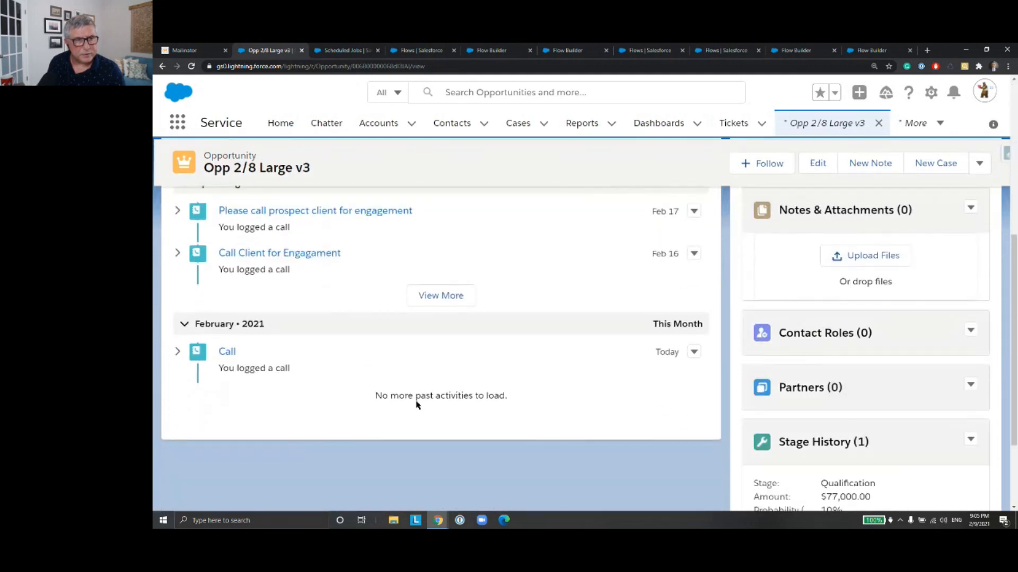
scroll(365, 371, up, 2)
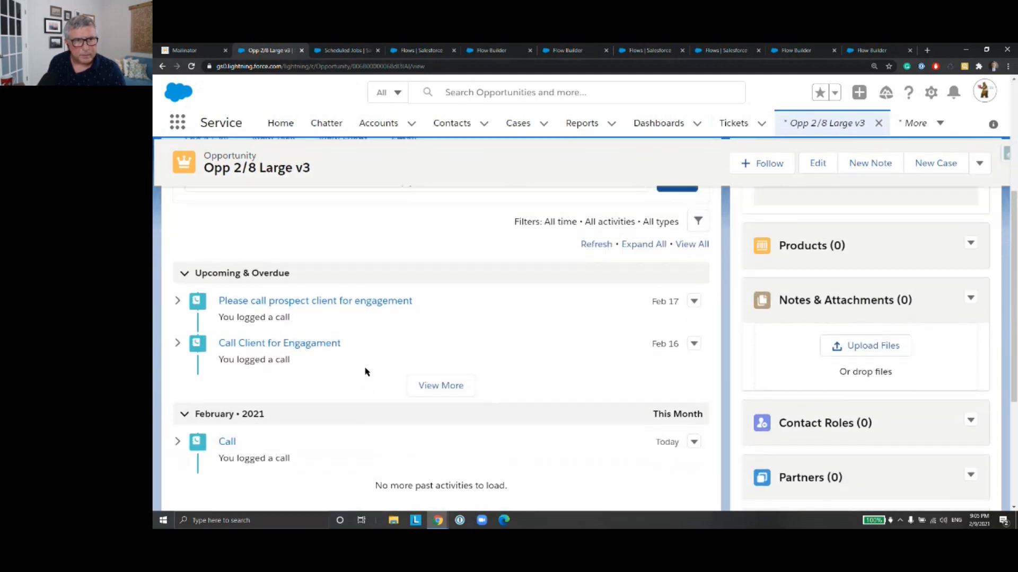
click(418, 387)
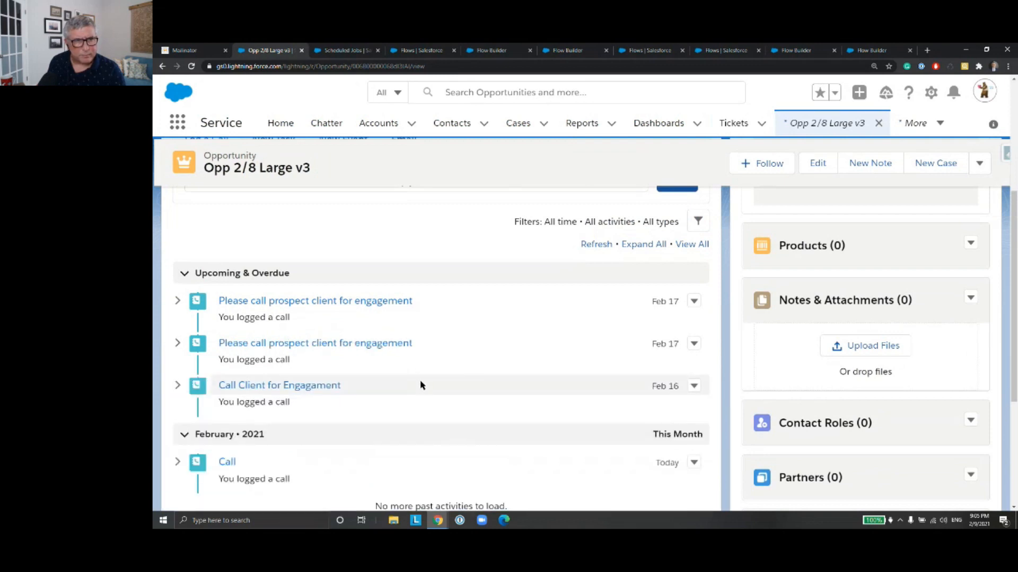
scroll(449, 372, down, 2)
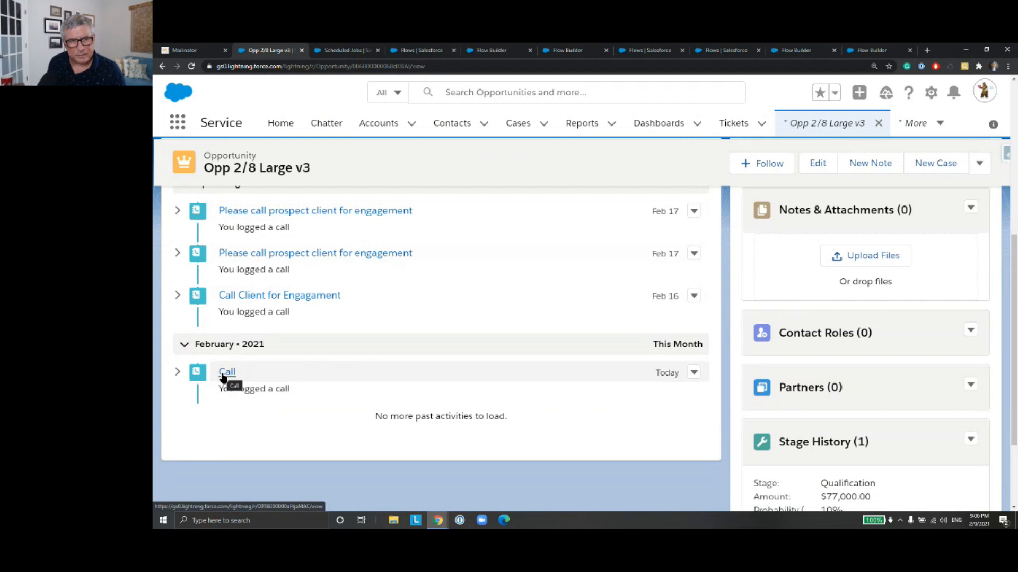
scroll(467, 382, up, 5)
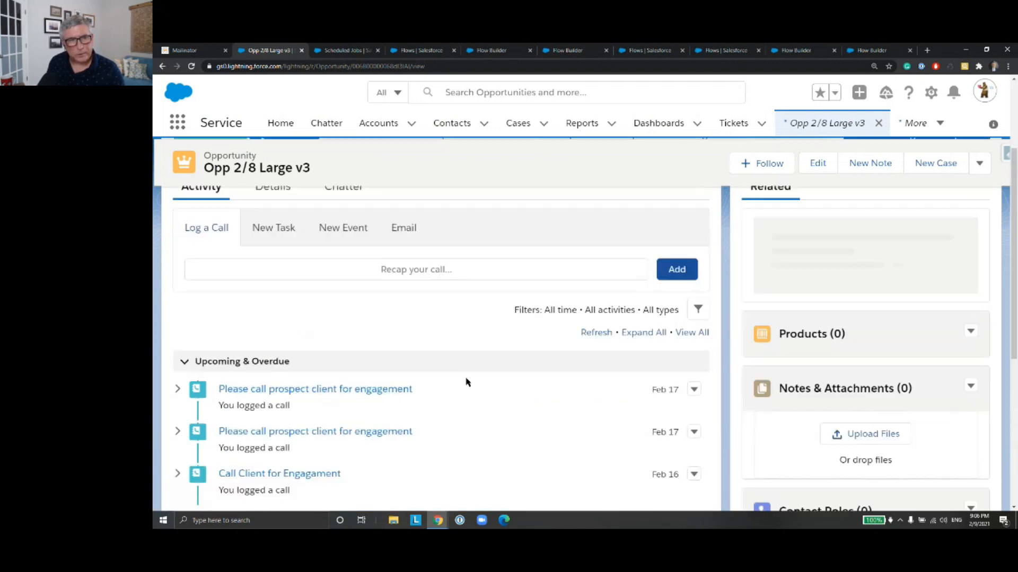
Step: Return to the All Opportunities list, open Opp 2/8 Large v2 and review its upcoming activities
click(162, 66)
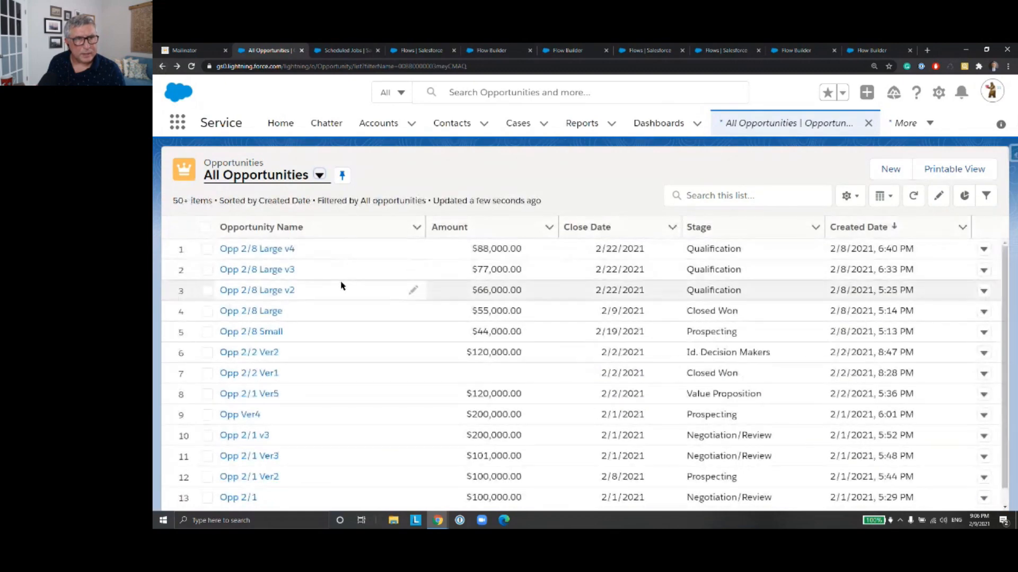
click(273, 291)
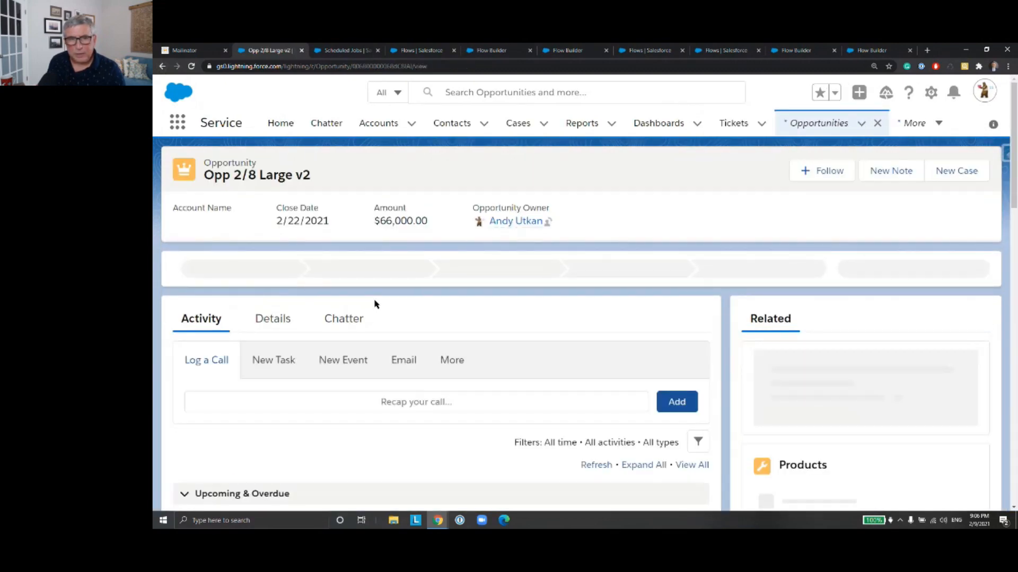
scroll(379, 325, down, 6)
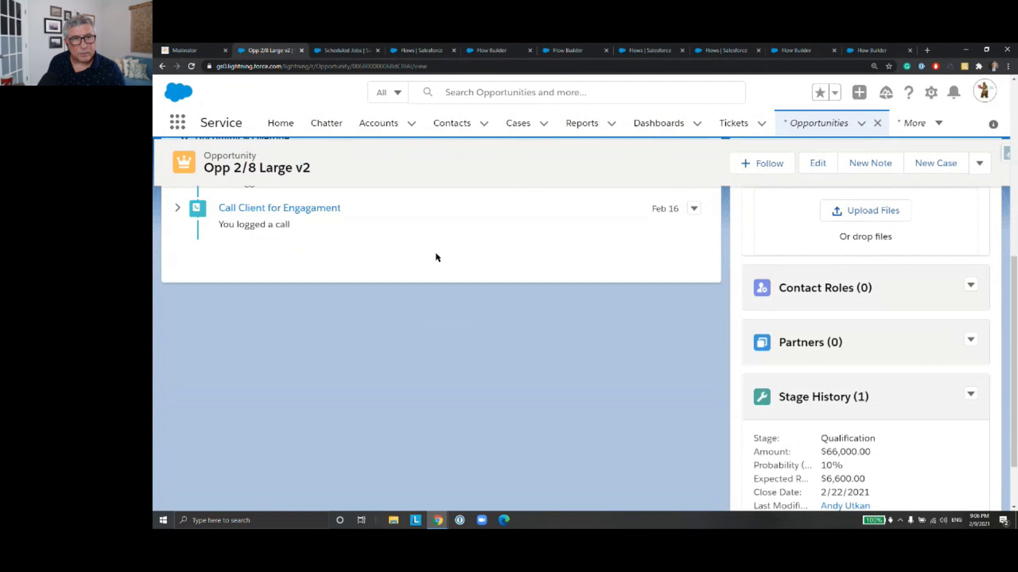
click(436, 254)
scroll(450, 282, up, 2)
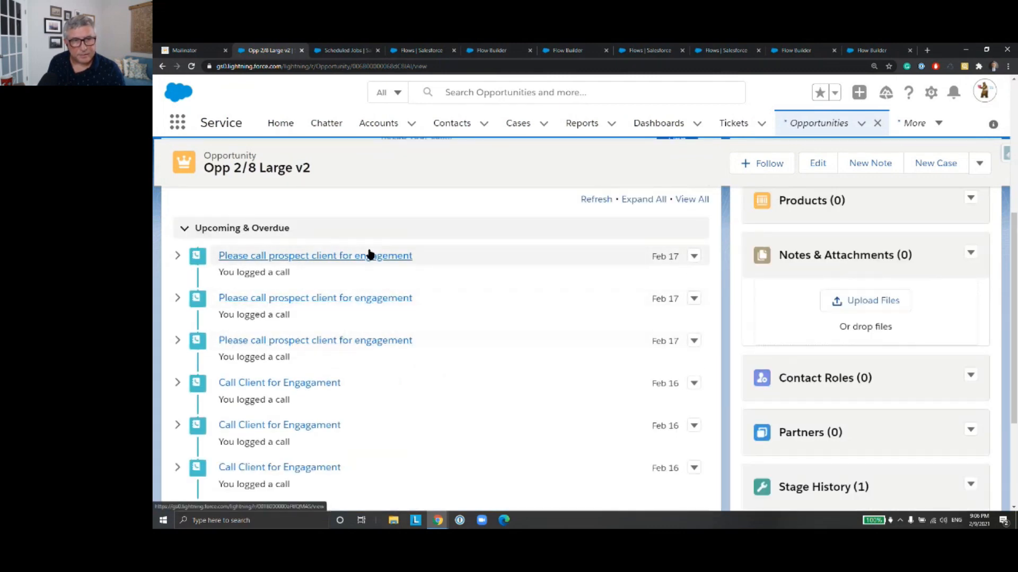
Step: Check the creation time of each "Please call prospect client for engagement" task on Opp 2/8 Large v2, then review its past activity
click(369, 257)
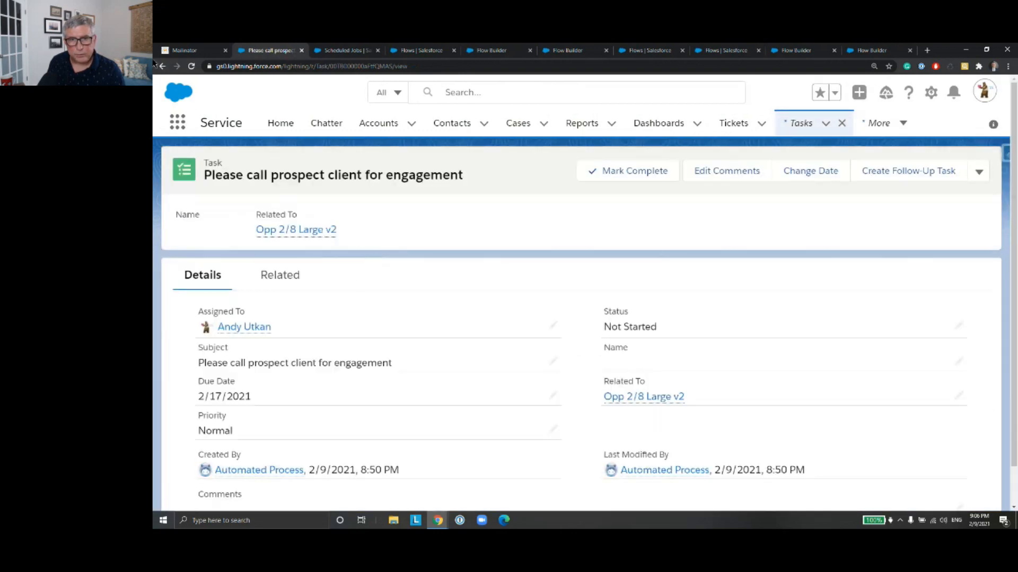
click(162, 65)
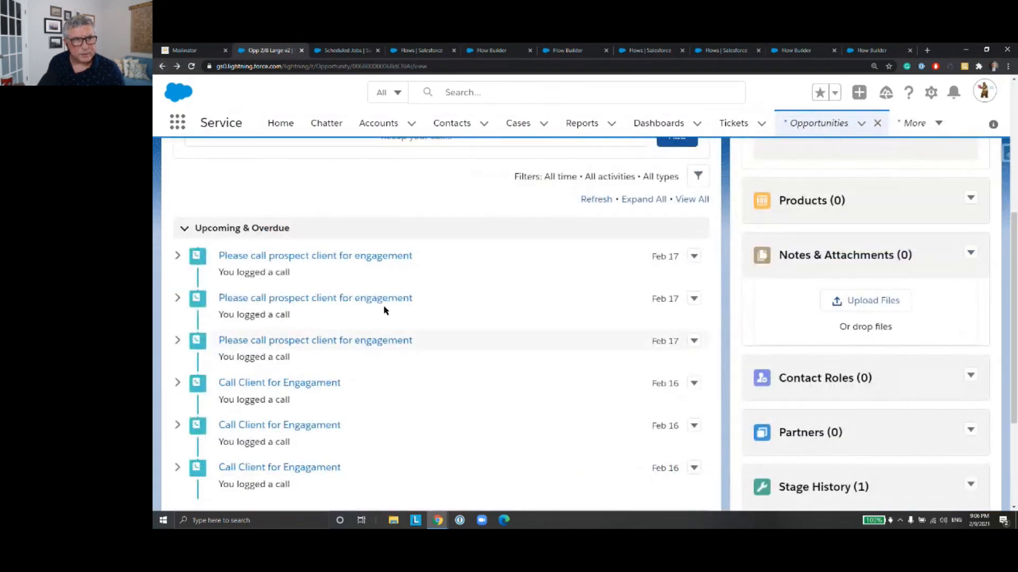
click(379, 300)
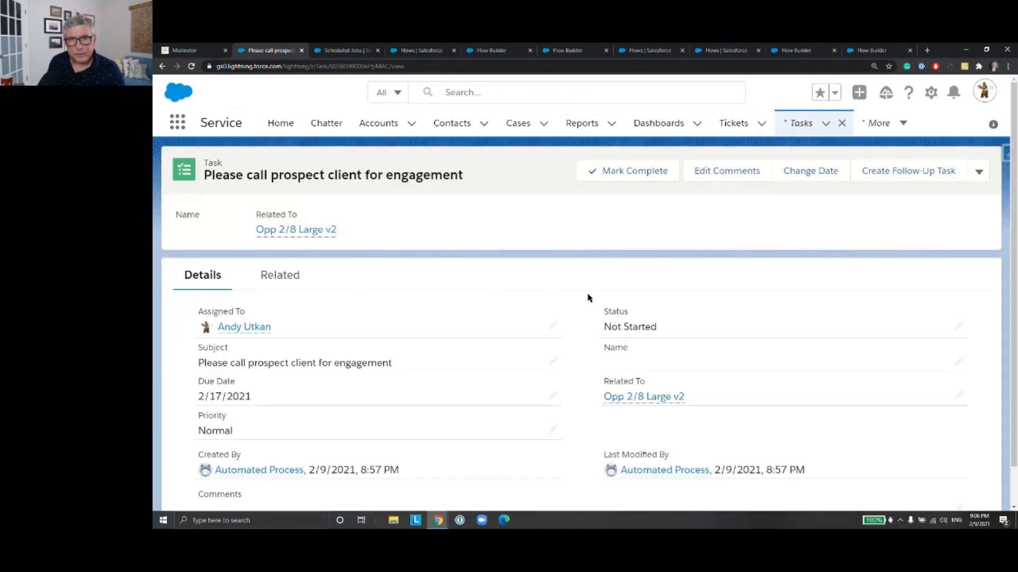
click(162, 66)
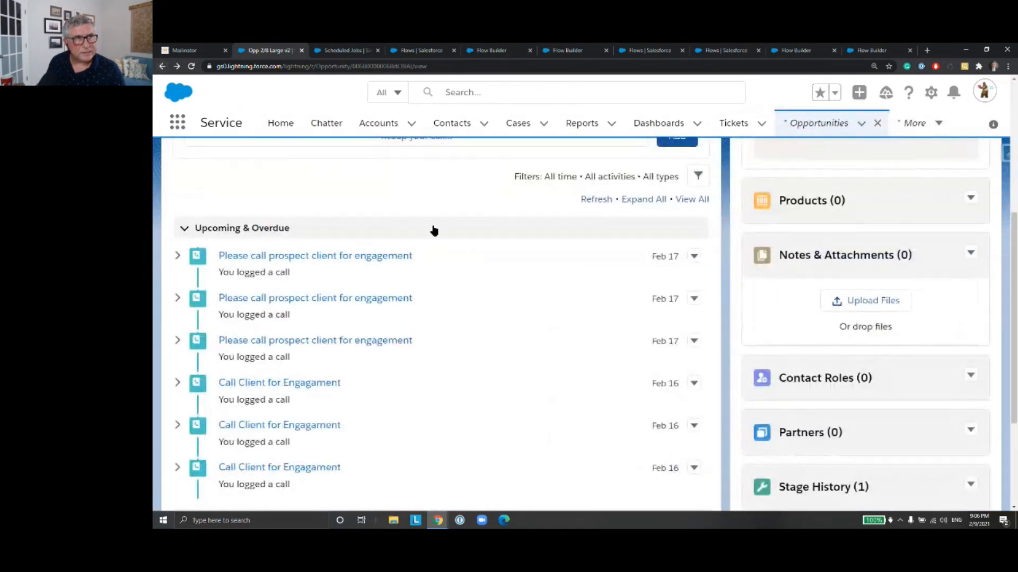
click(401, 335)
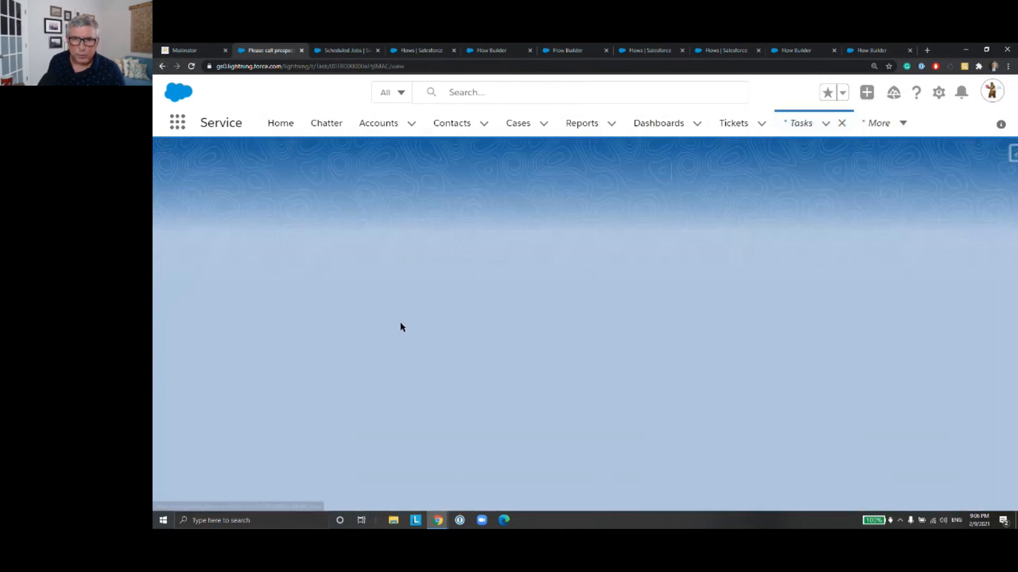
click(163, 66)
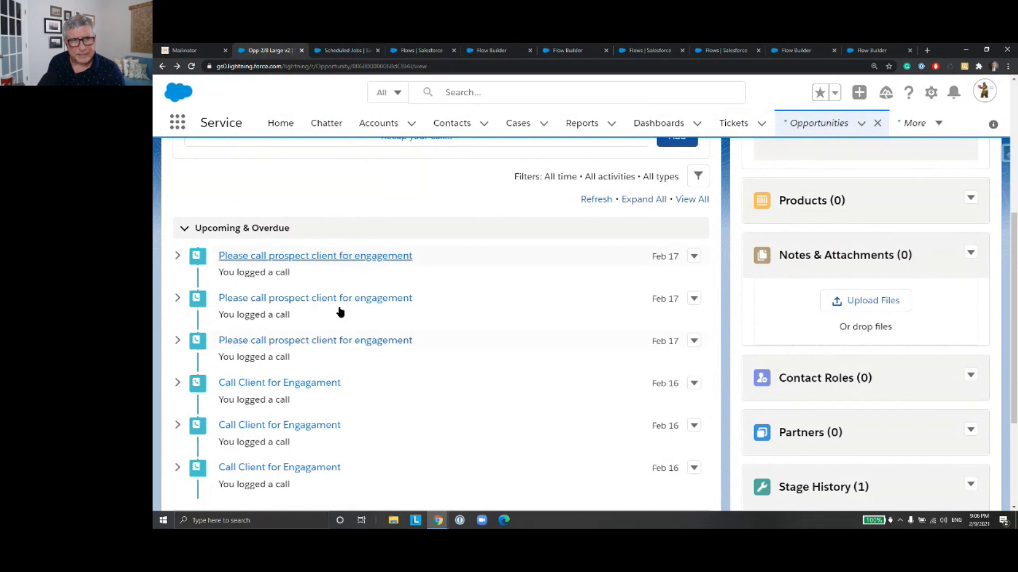
scroll(560, 335, down, 1)
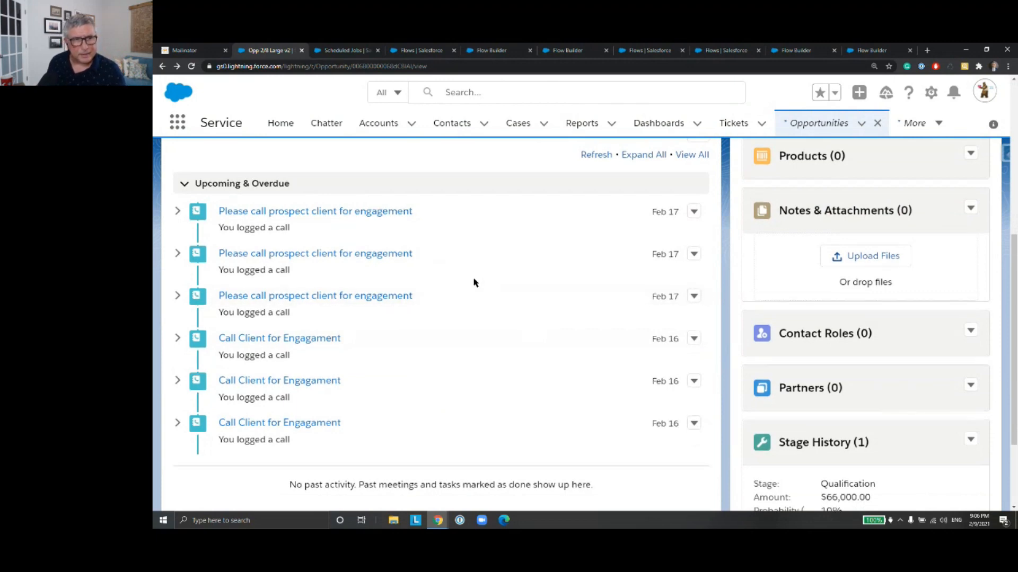
Step: Return to the All Opportunities list, open Opp 2/8 Large and review its upcoming and past activities
scroll(470, 280, up, 4)
scroll(365, 250, up, 3)
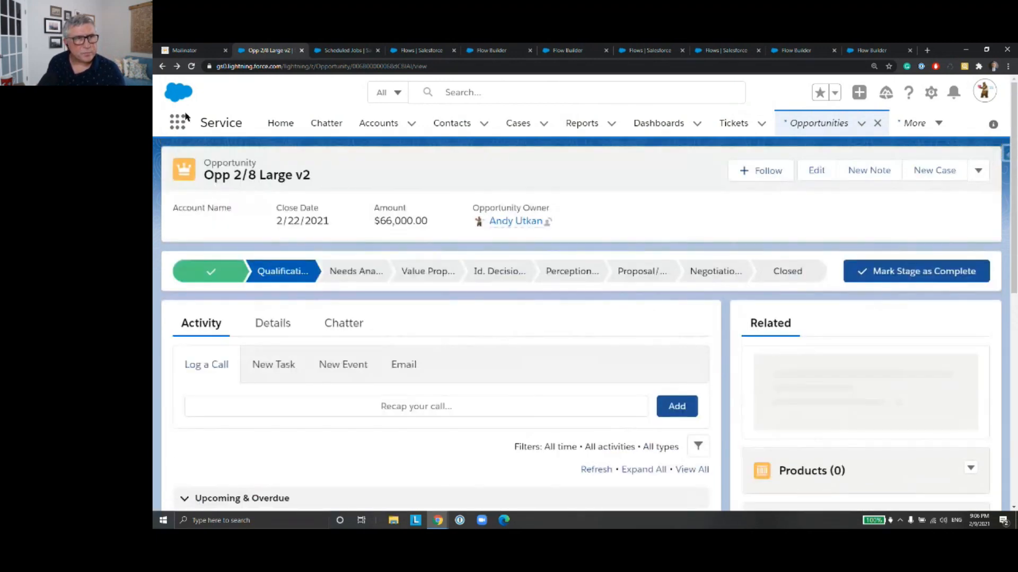
click(163, 67)
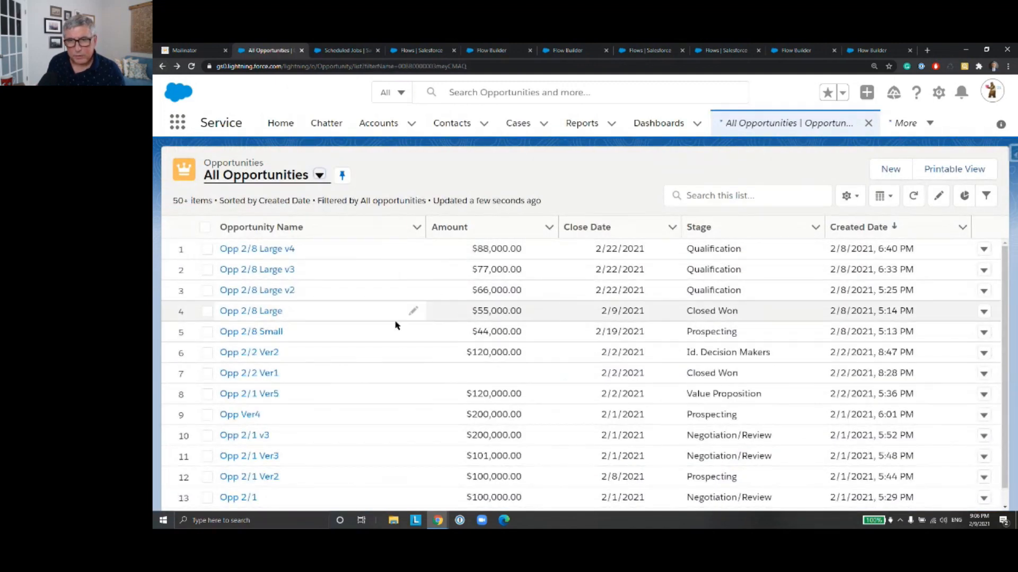
click(239, 315)
scroll(291, 309, down, 4)
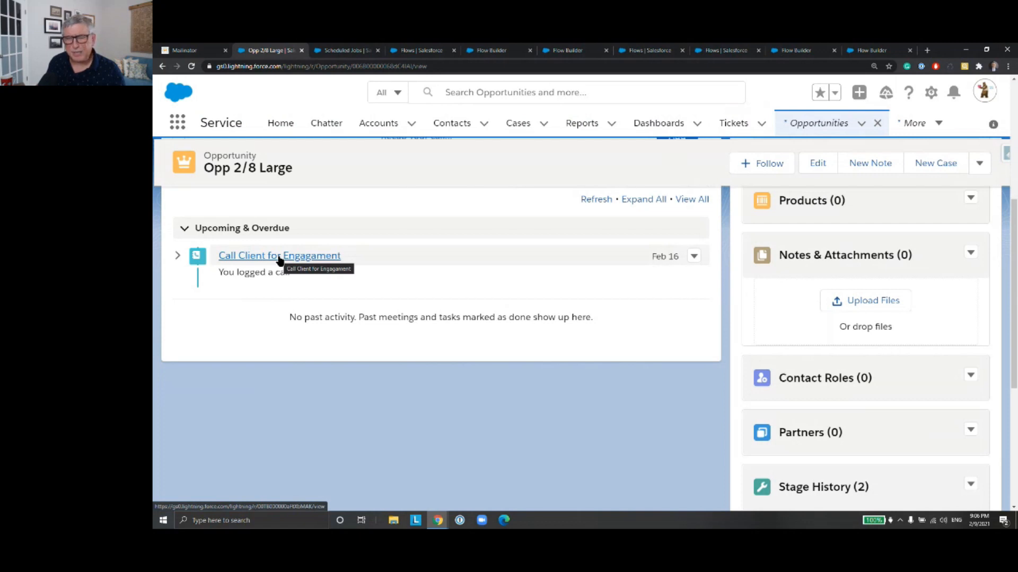
Step: Return to the All Opportunities list, open Opp 2/8 Small and review all its upcoming activities
click(162, 66)
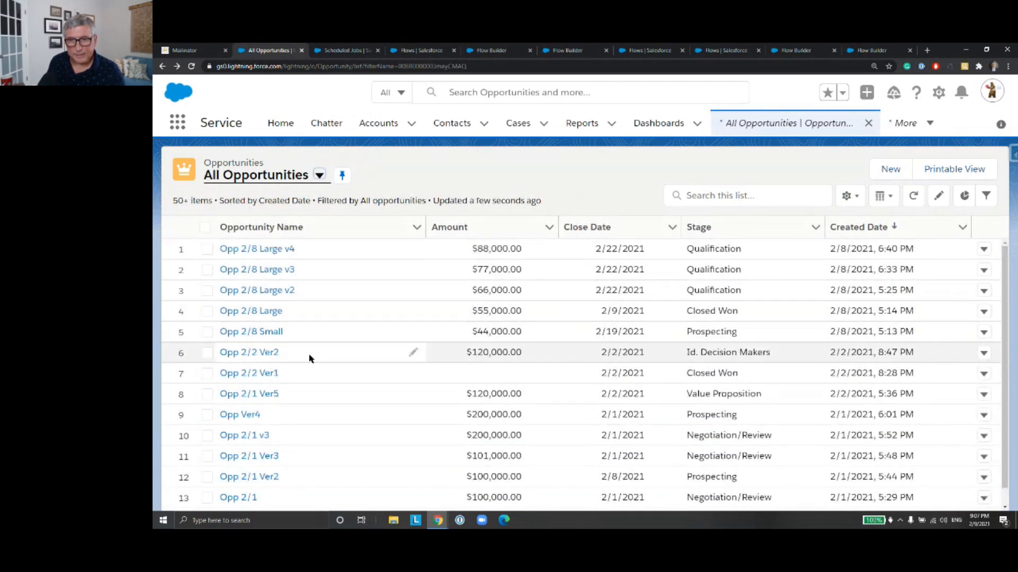
click(265, 332)
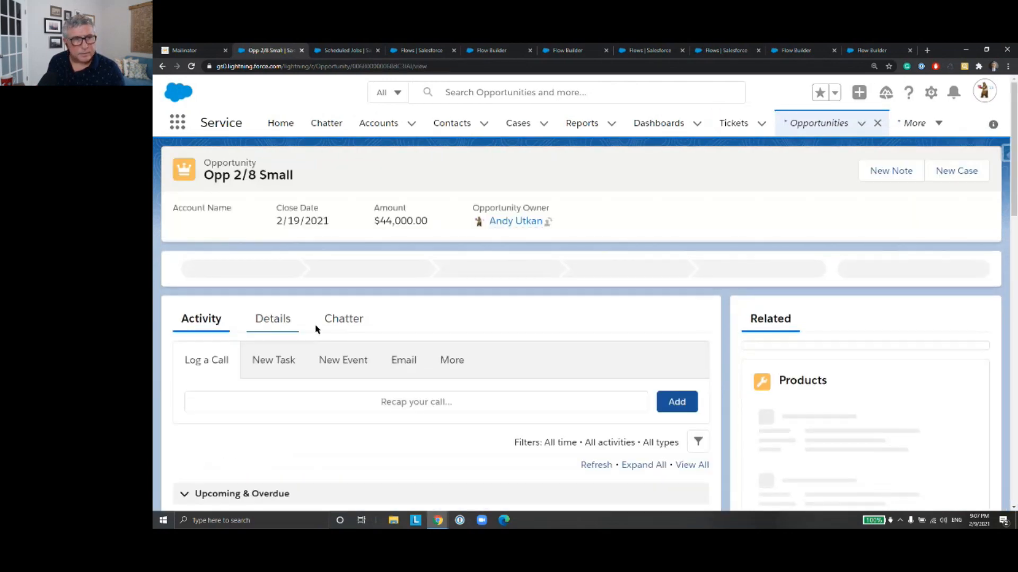
scroll(316, 329, down, 5)
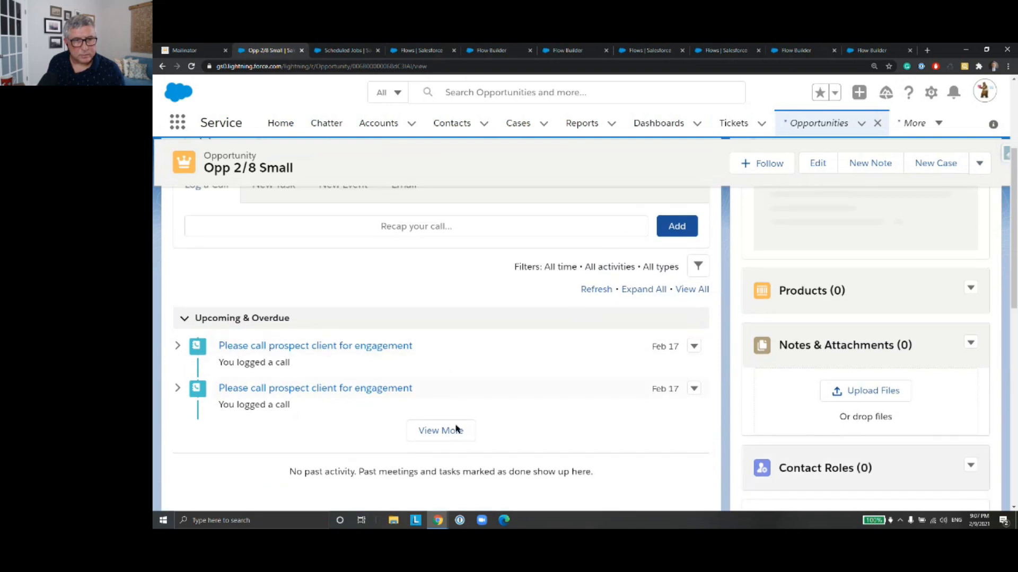
scroll(472, 352, down, 2)
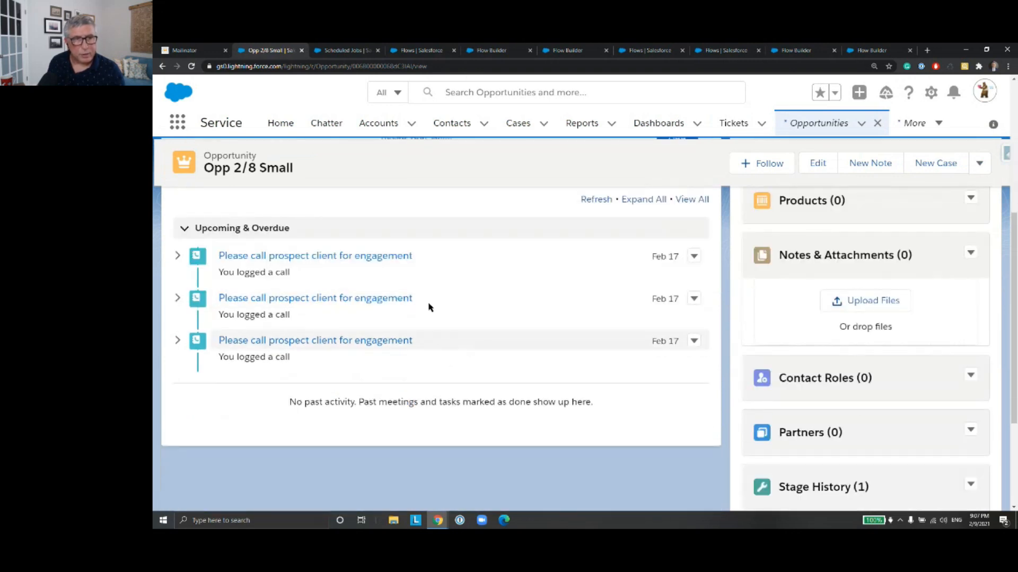
Step: Check the creation time of each "Please call prospect client for engagement" task on Opp 2/8 Small, then return to the All Opportunities list
click(341, 259)
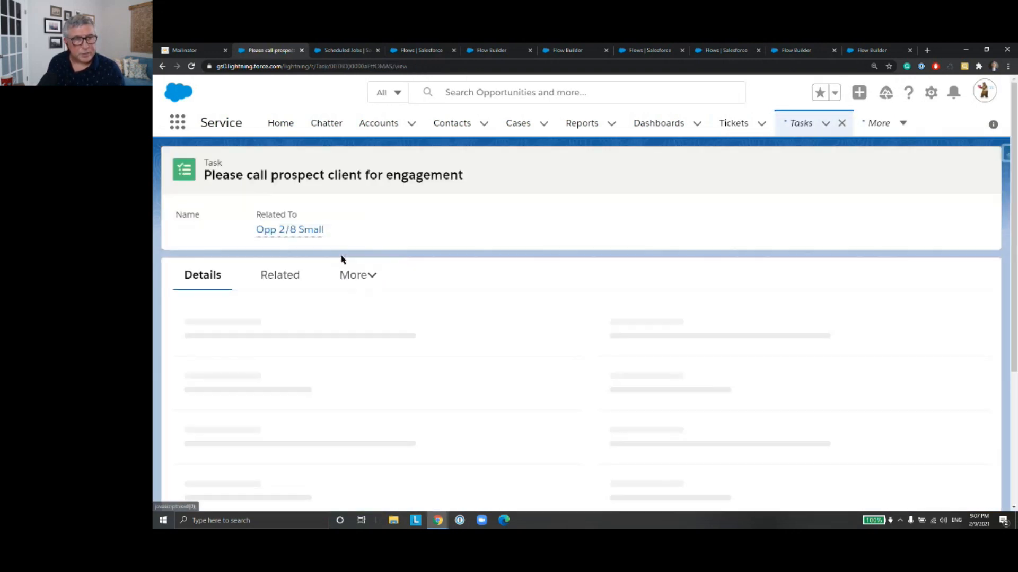
scroll(226, 192, down, 2)
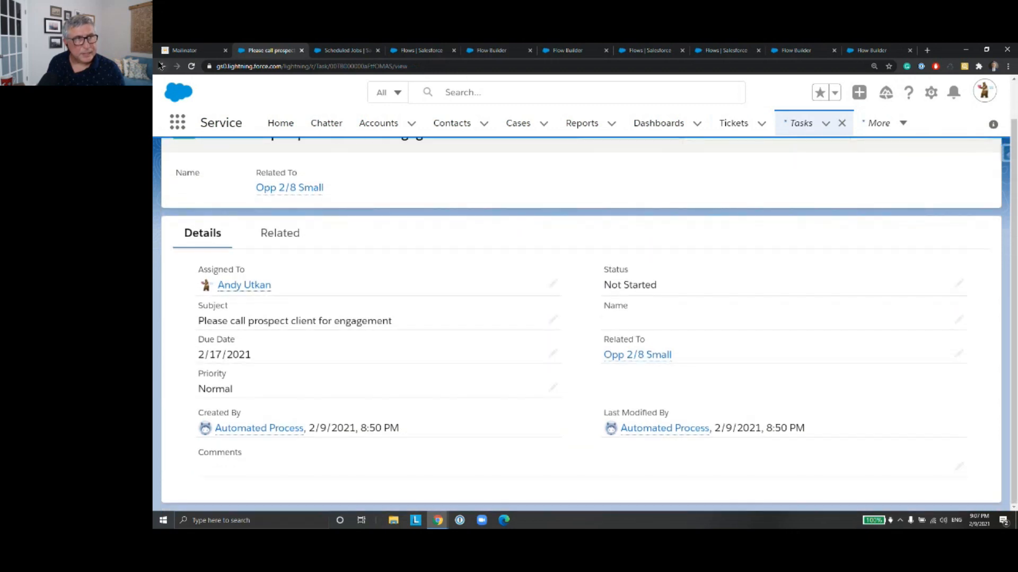
click(162, 66)
click(345, 300)
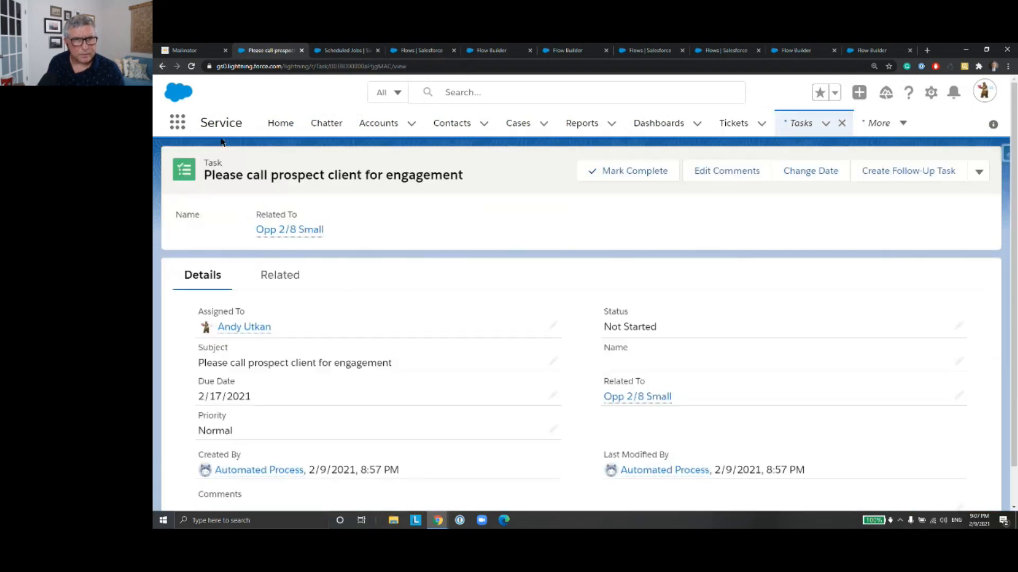
click(163, 67)
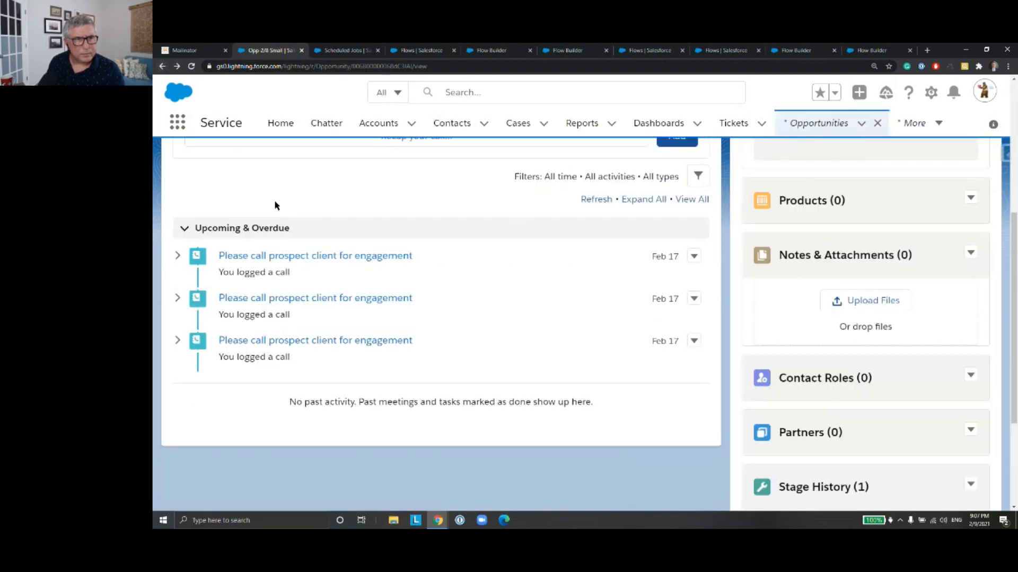
click(334, 342)
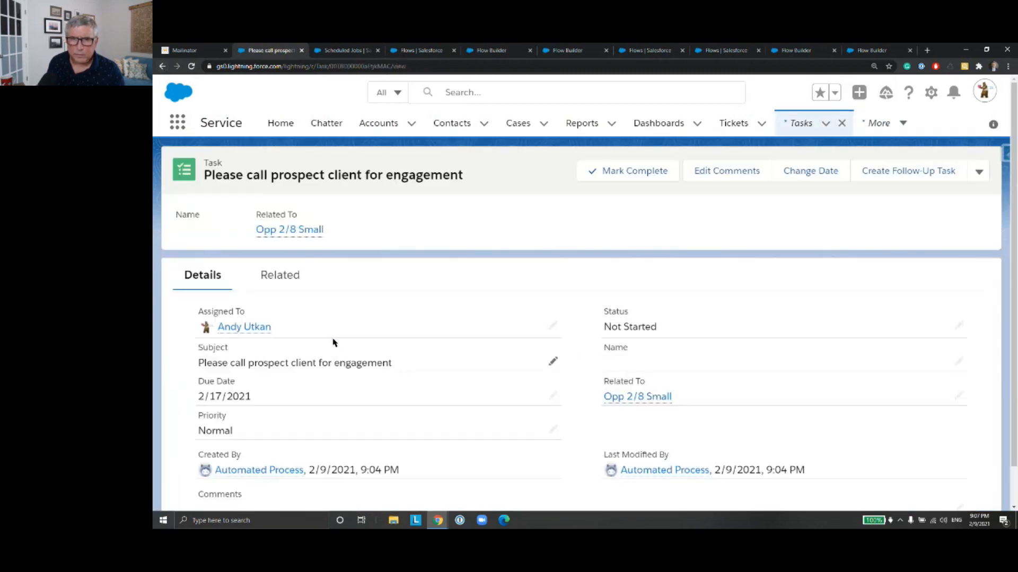
click(161, 66)
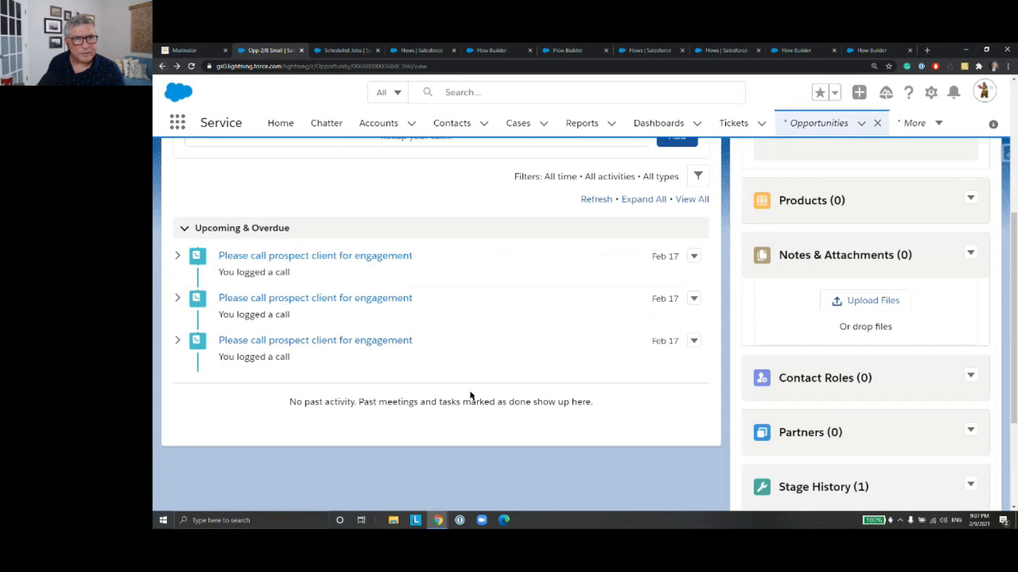
scroll(448, 320, up, 5)
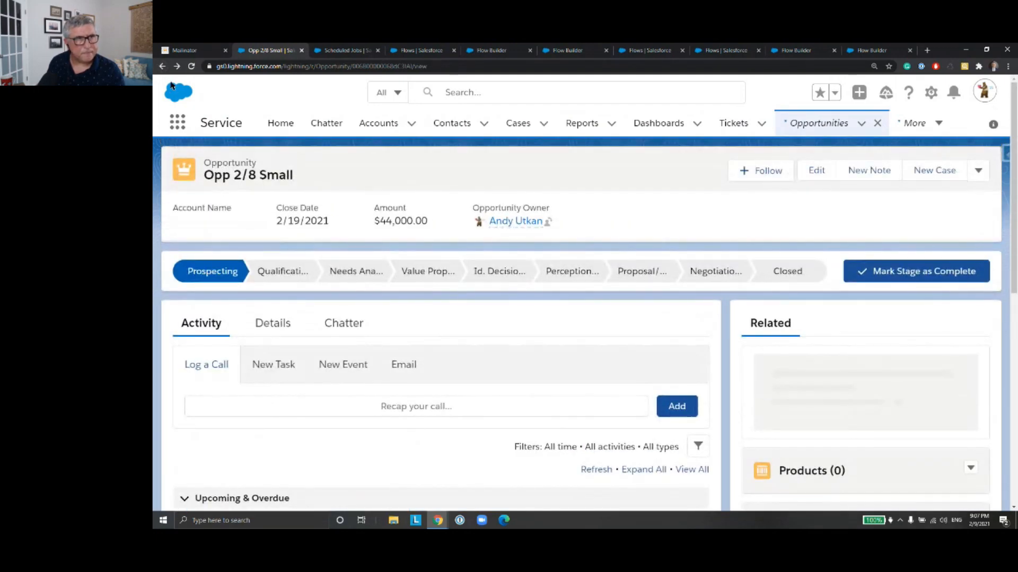
click(162, 66)
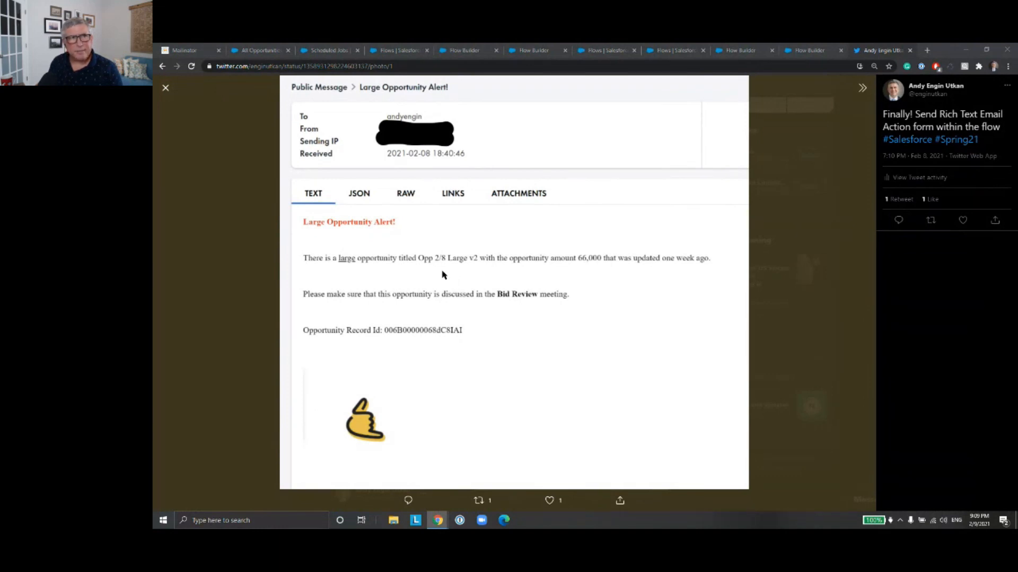
Step: On Twitter, close the rich text email photo and view both images of the "New Debug Visual Error Path functionality in Spring '21" tweet
click(166, 88)
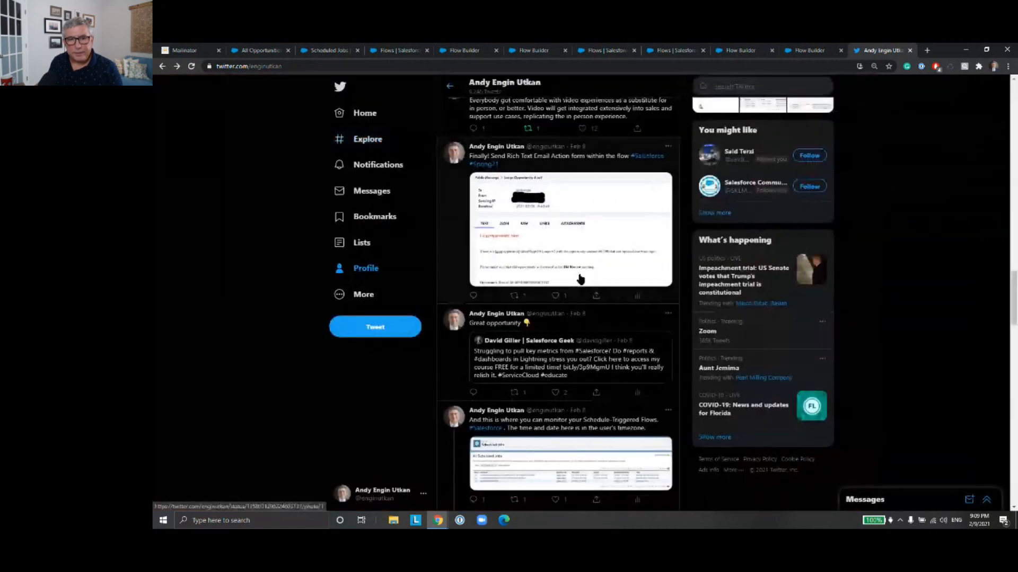
scroll(581, 279, up, 5)
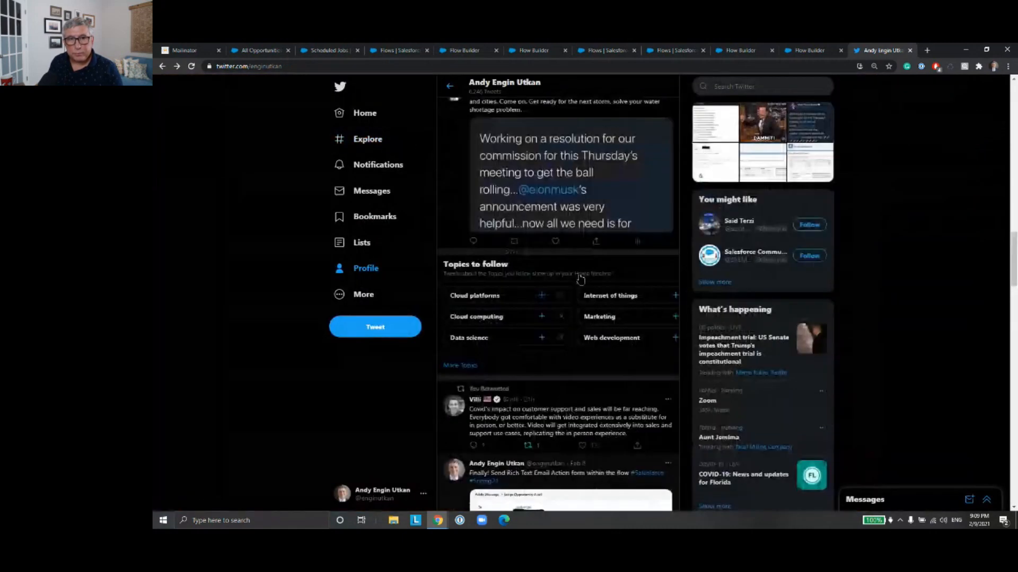
scroll(581, 280, up, 10)
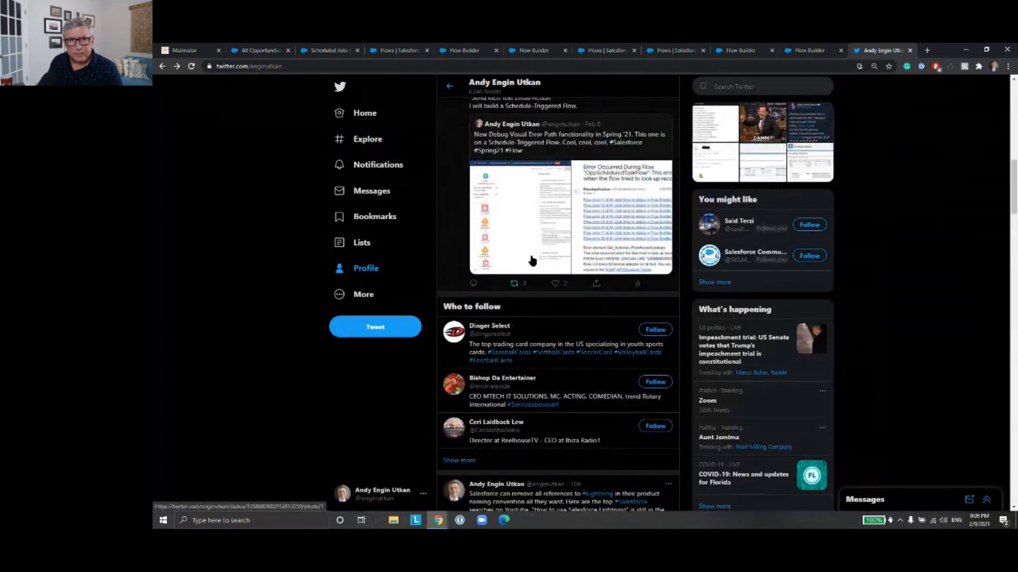
click(537, 260)
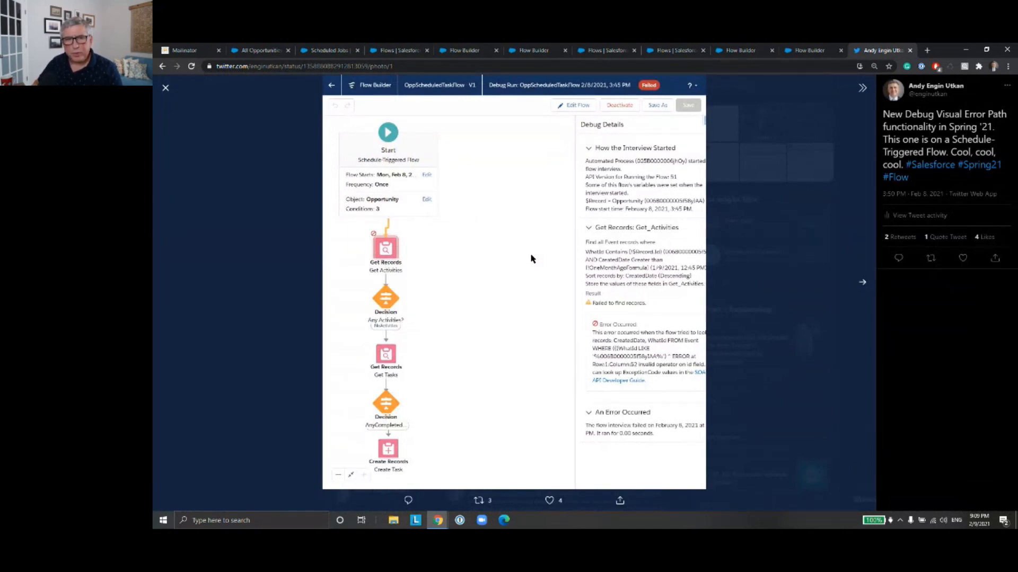
key(Right)
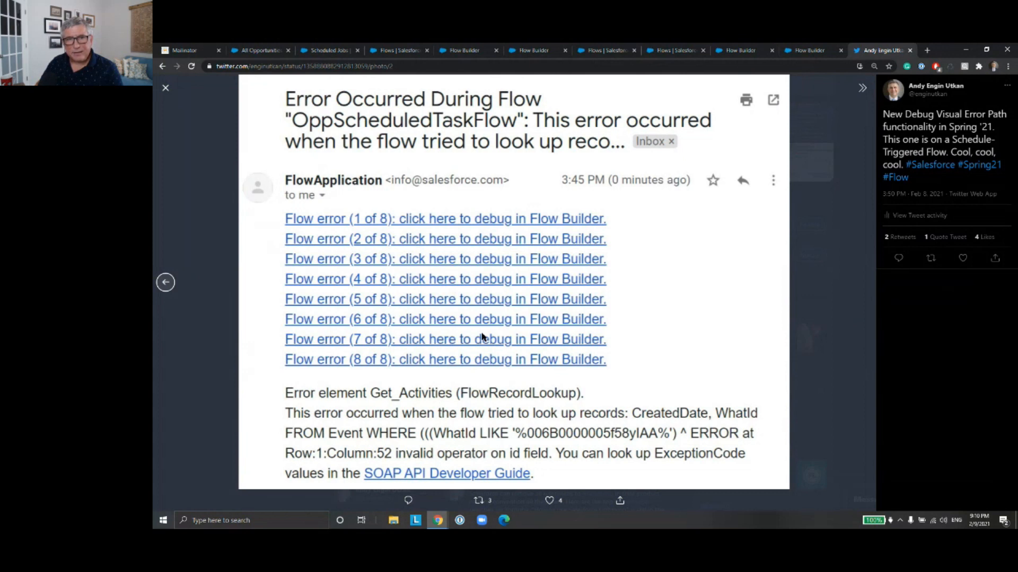
key(Left)
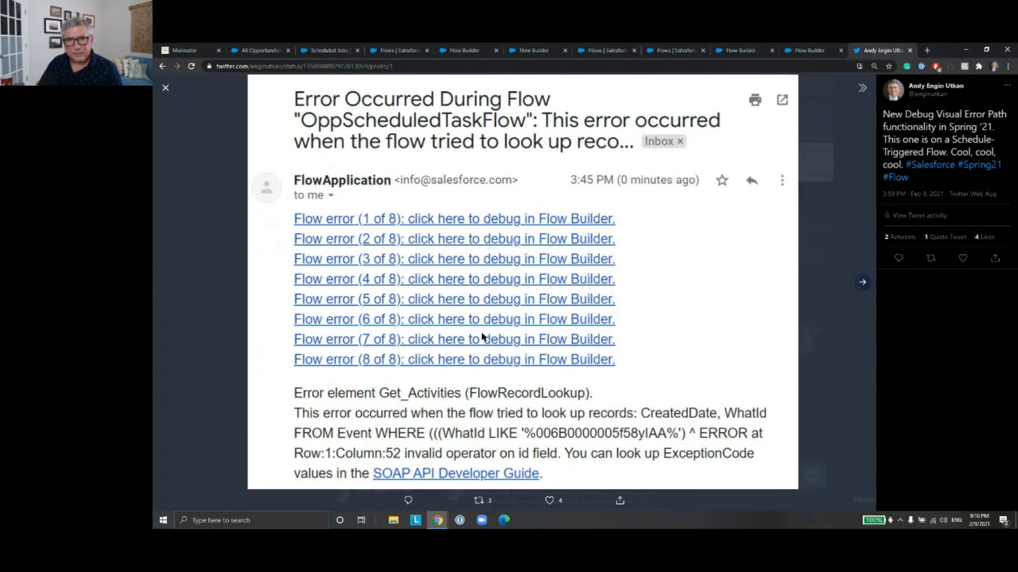